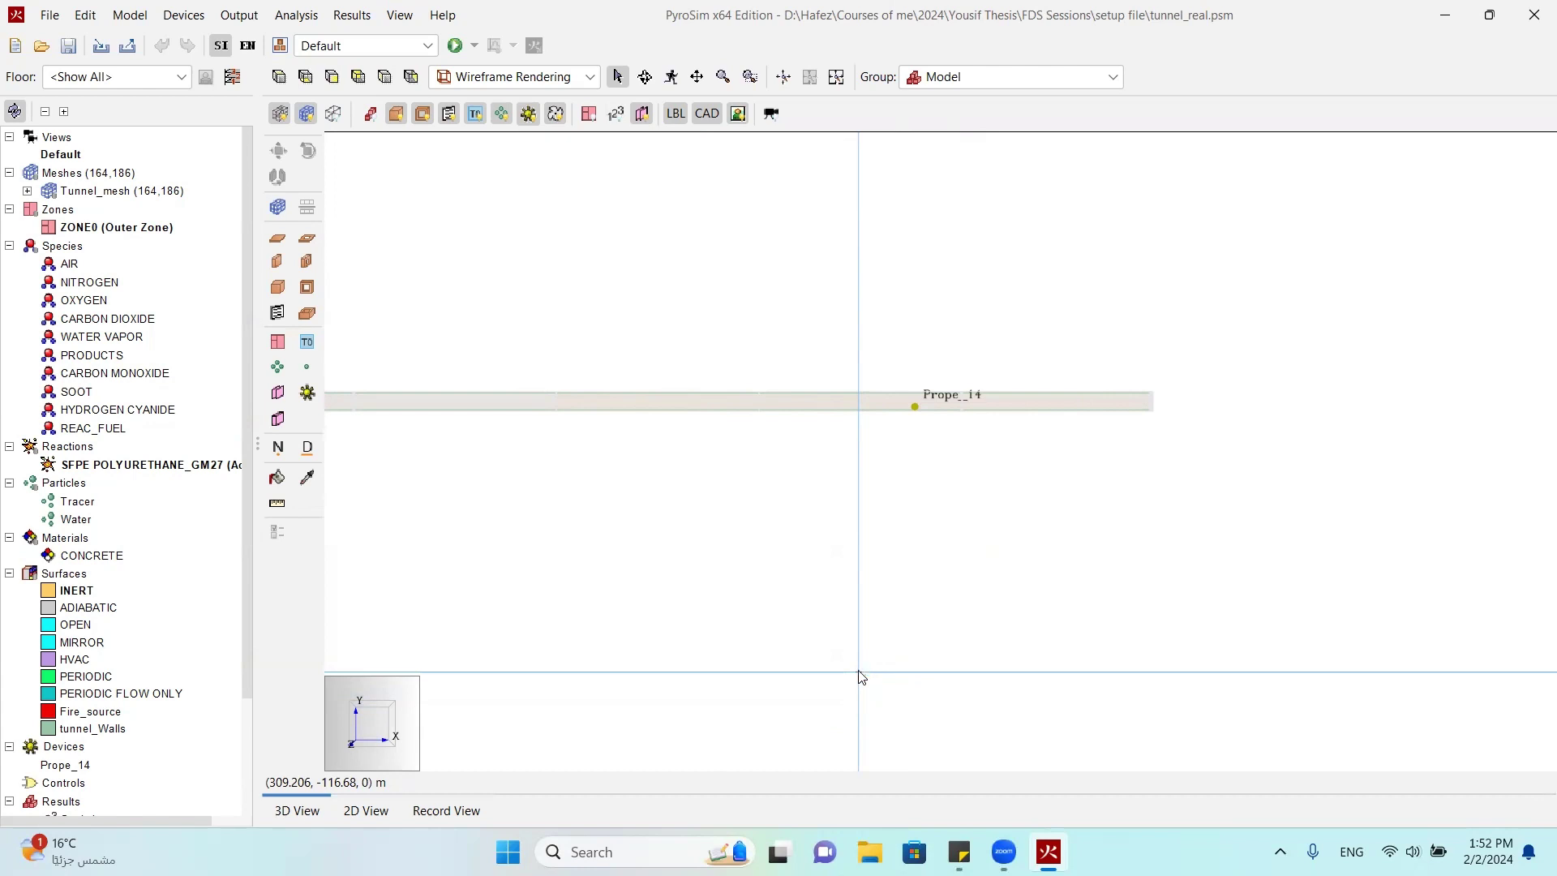
Examine the tunnel model in plan view from end to end and around the Prope_14 device
scroll(901, 421, up, 3)
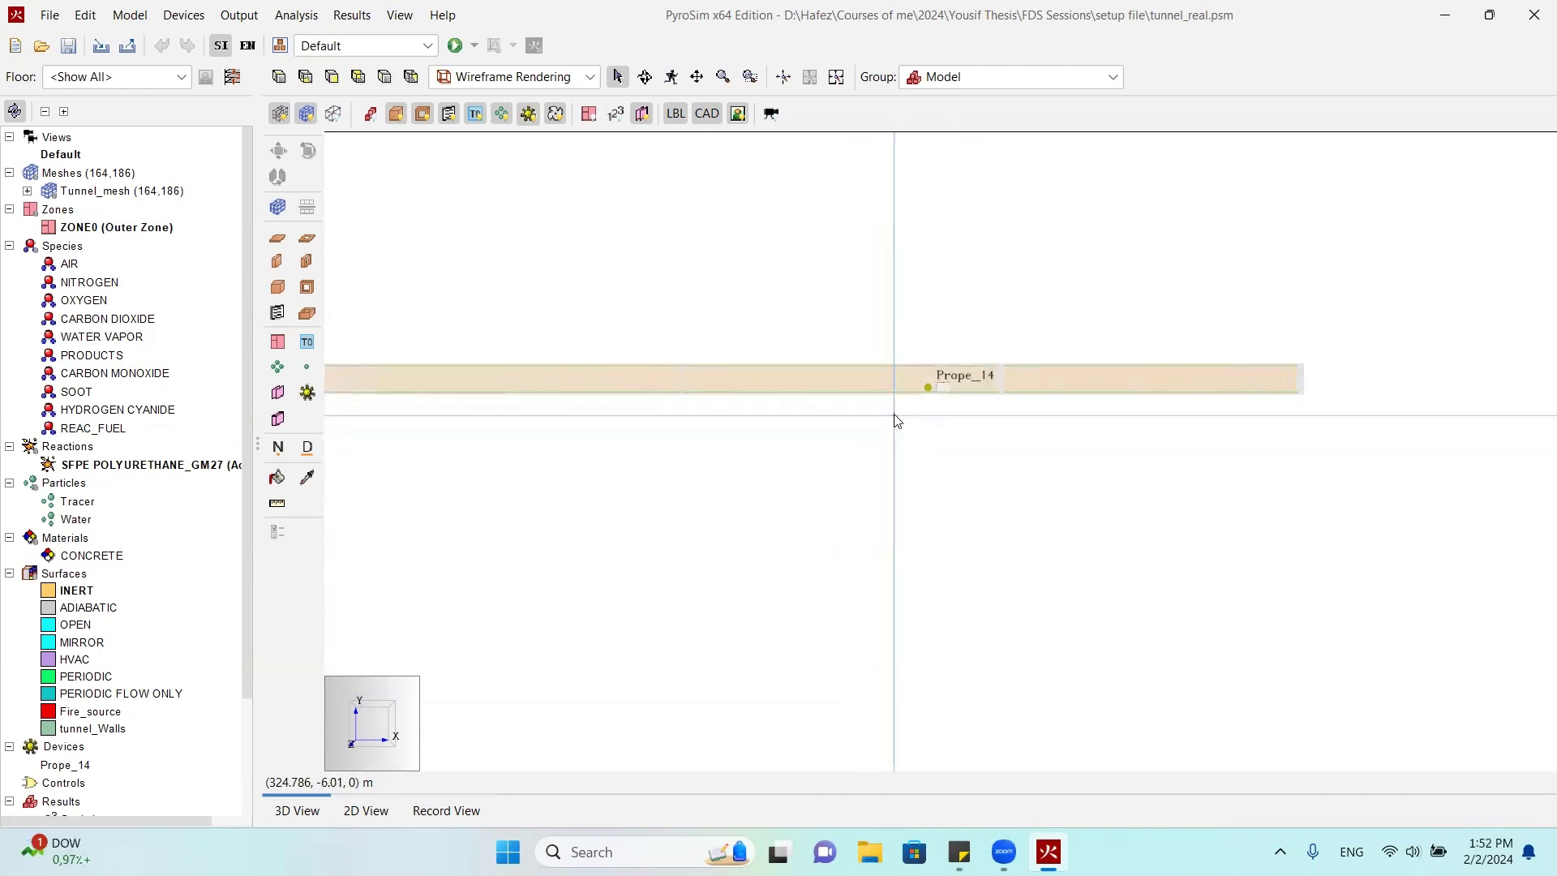
scroll(997, 396, down, 3)
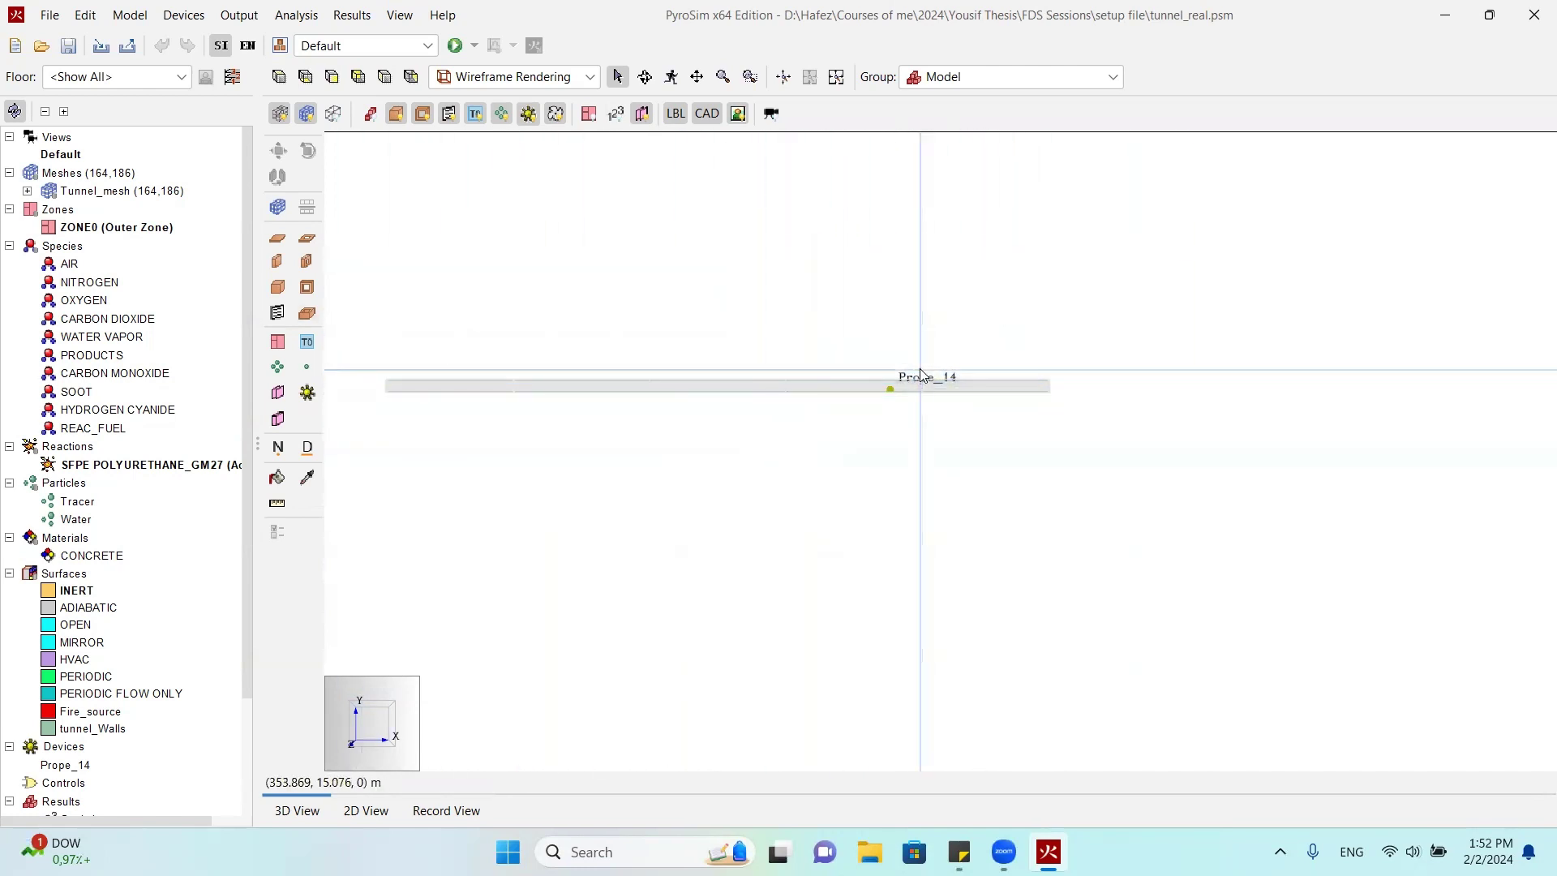
scroll(898, 410, up, 2)
scroll(898, 412, up, 4)
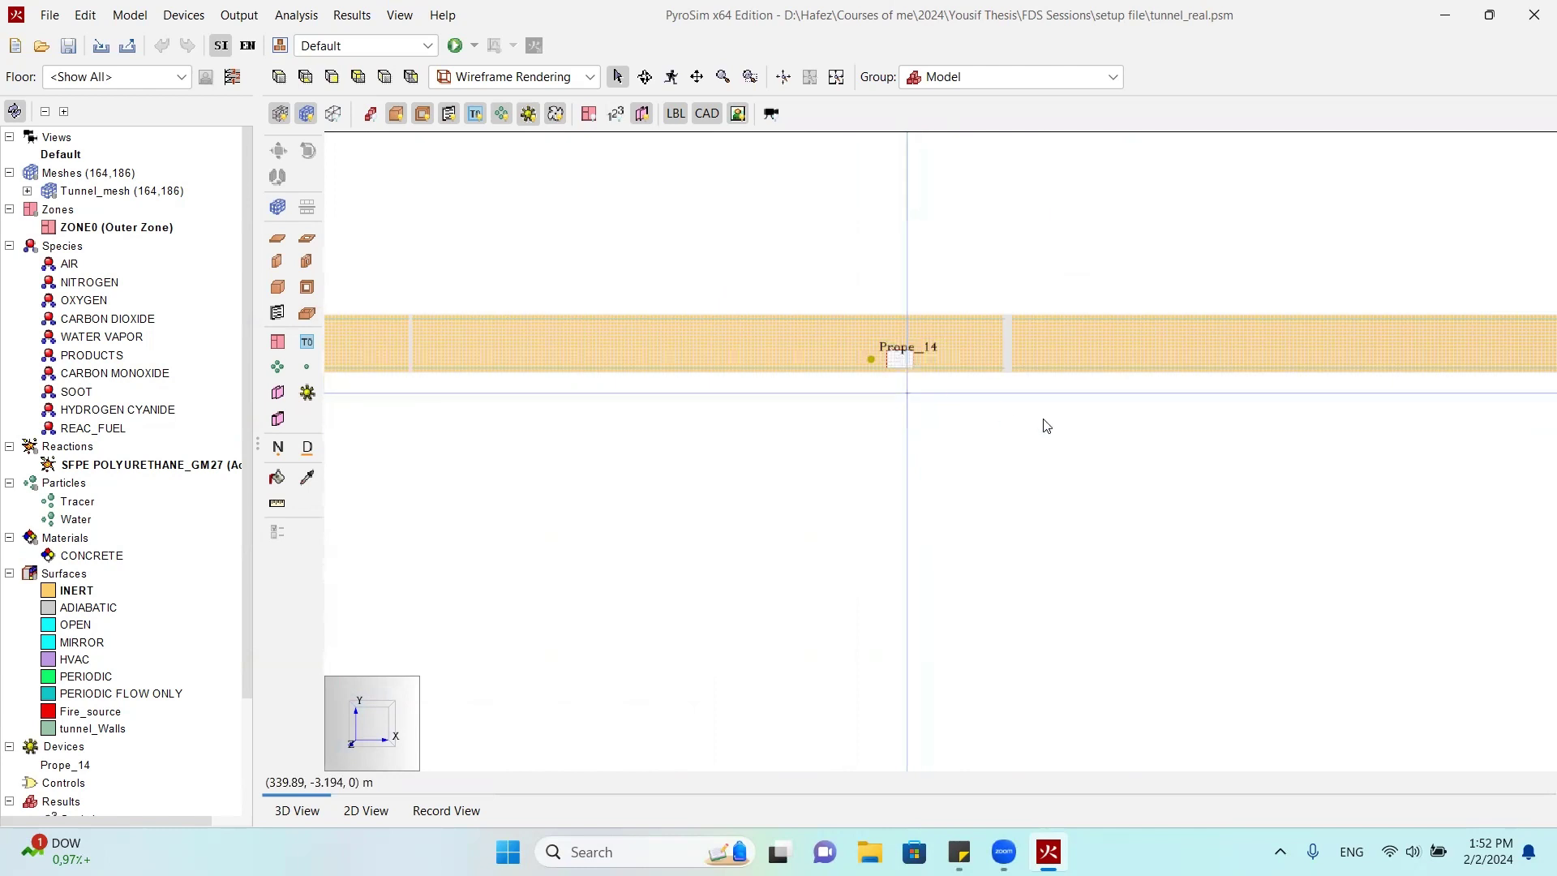
scroll(1087, 416, down, 1)
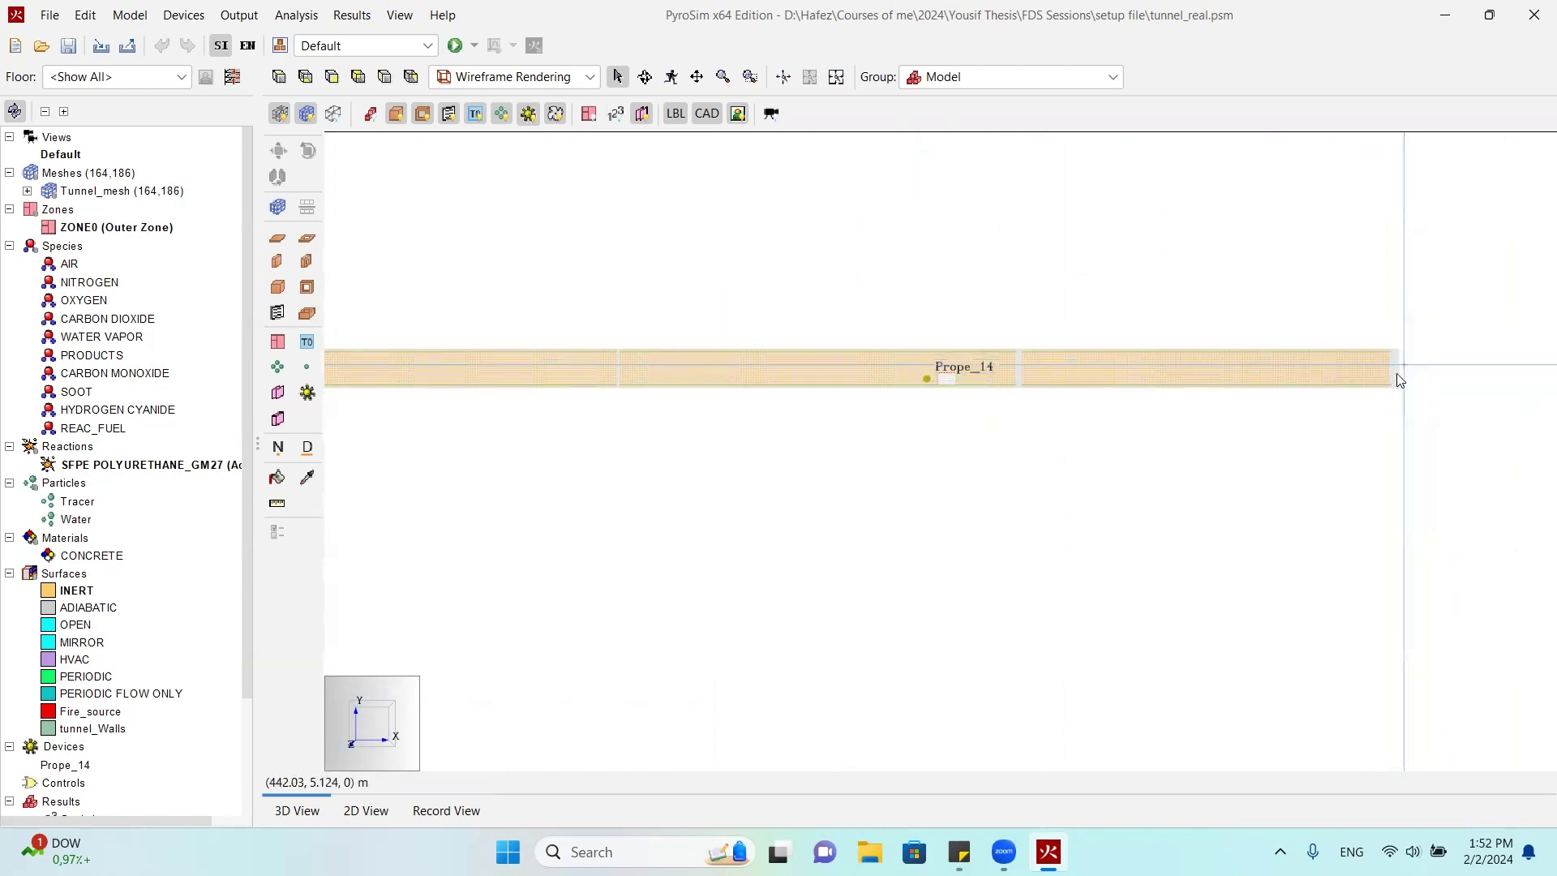
scroll(1055, 398, up, 1)
scroll(640, 386, down, 3)
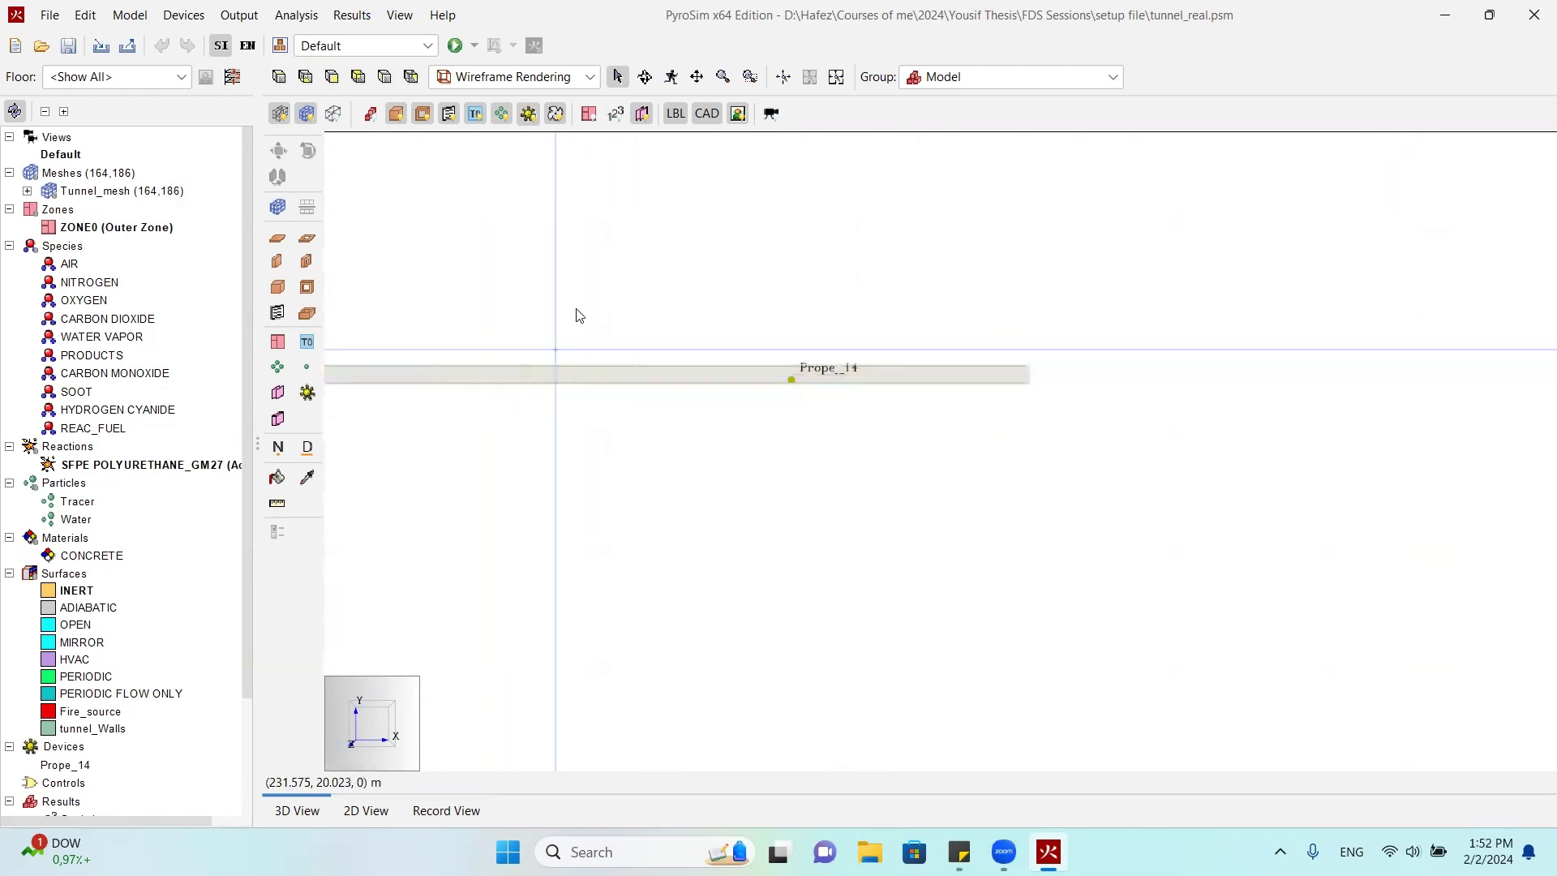
click(697, 76)
drag(341, 418, 684, 441)
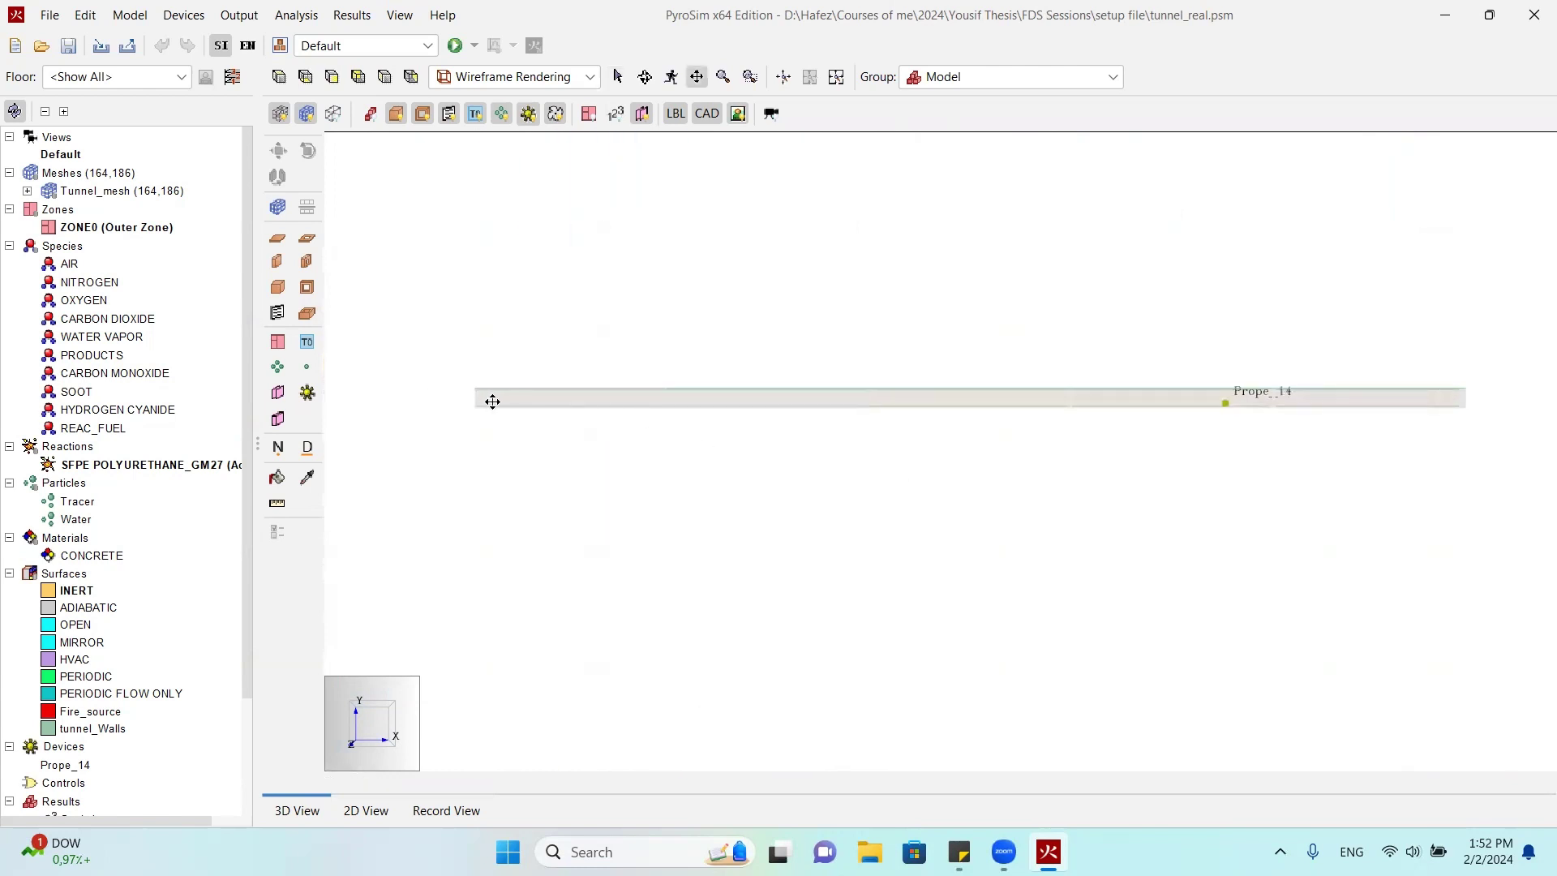
drag(1412, 509, 1258, 515)
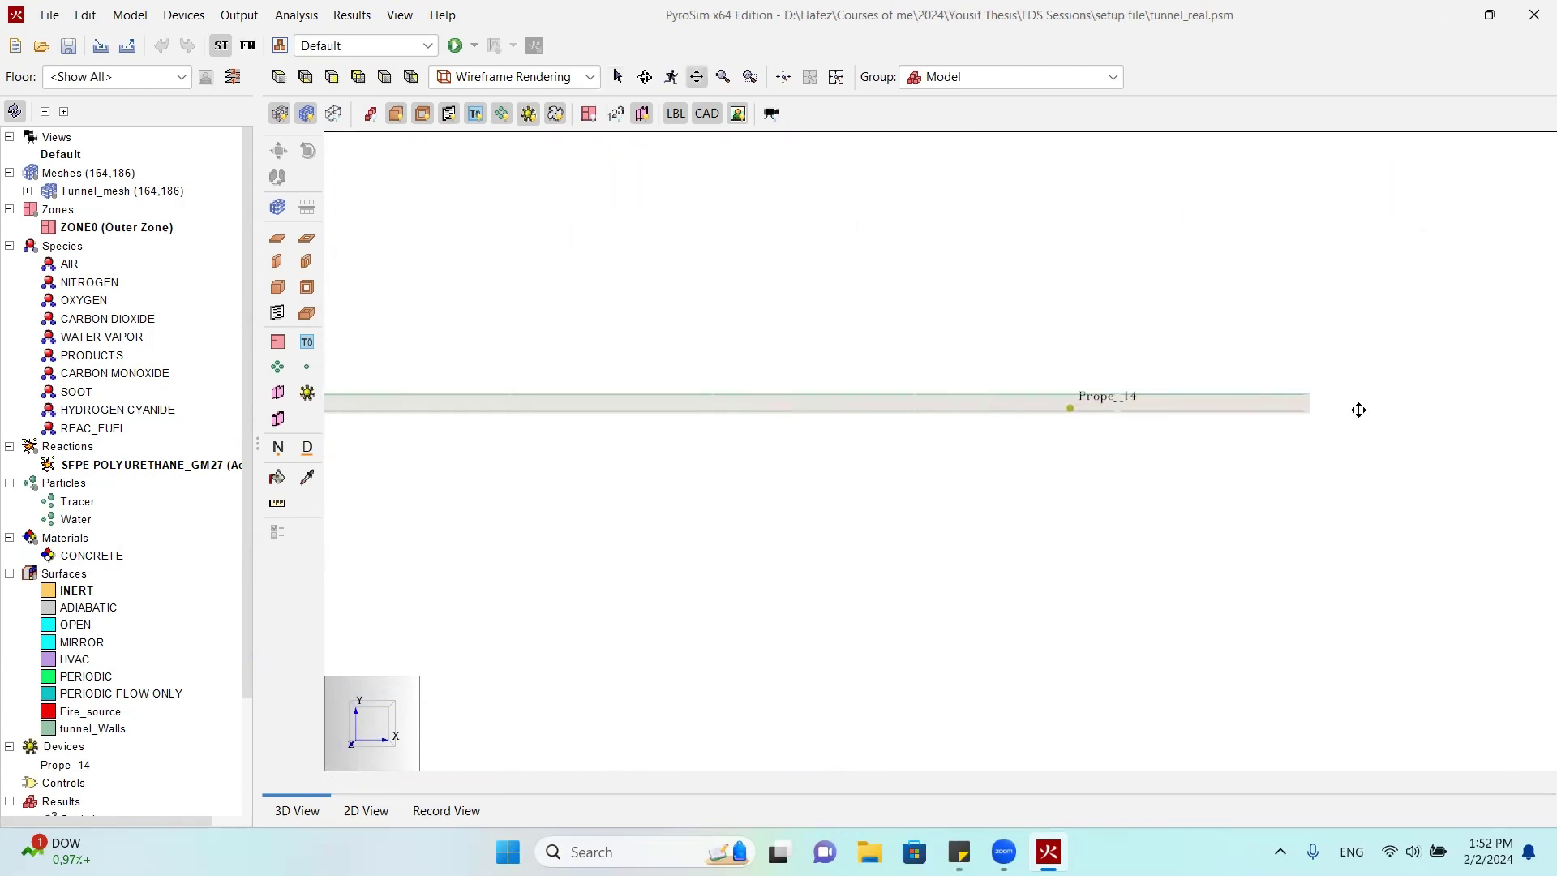
scroll(1088, 424, up, 2)
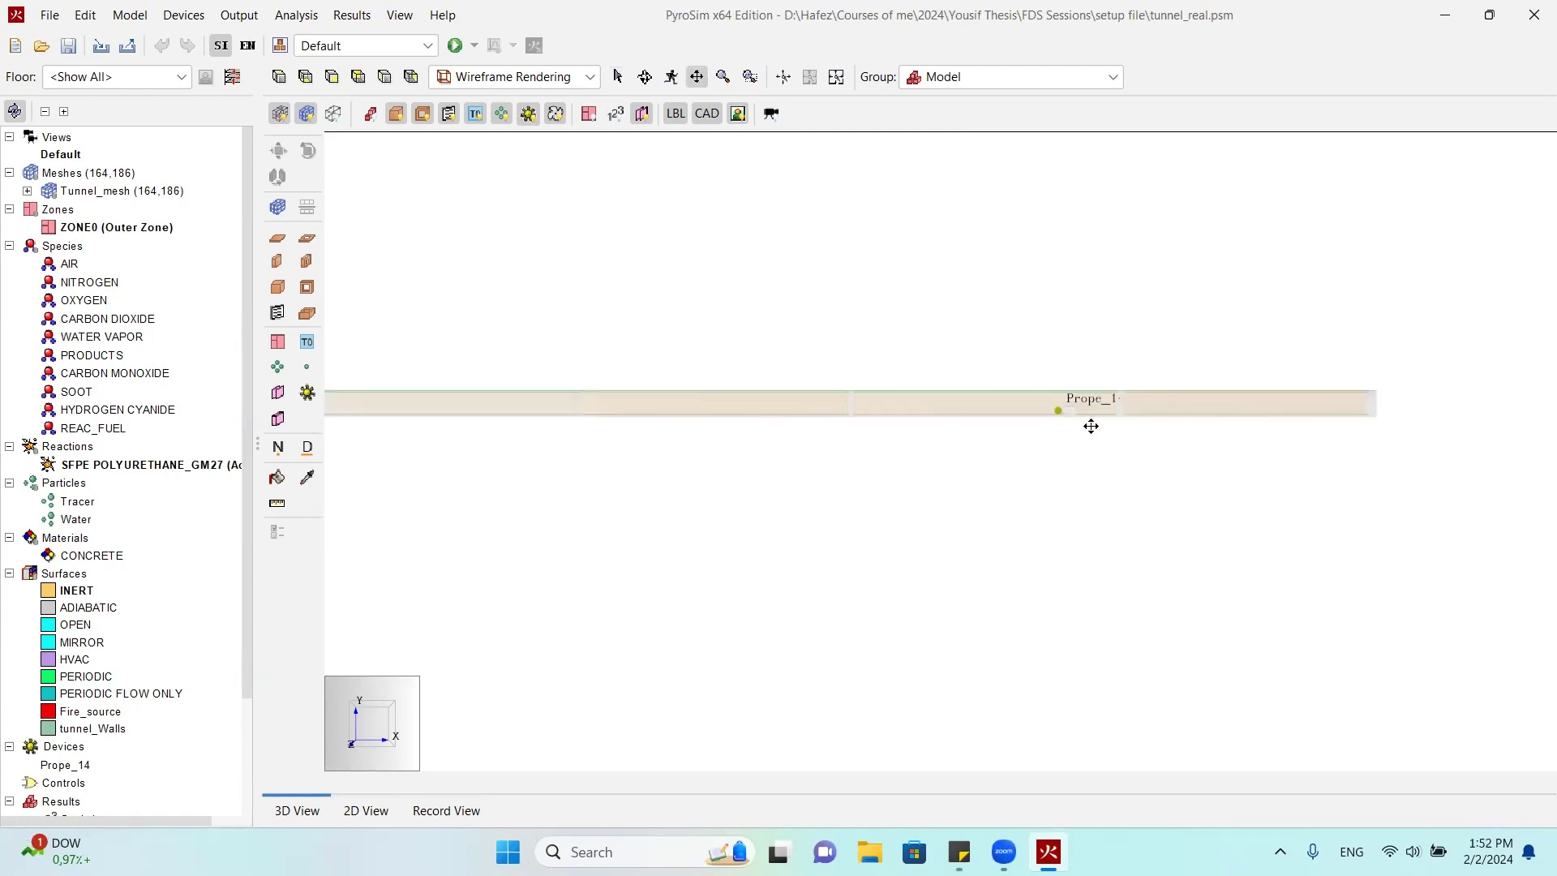
scroll(1088, 425, up, 3)
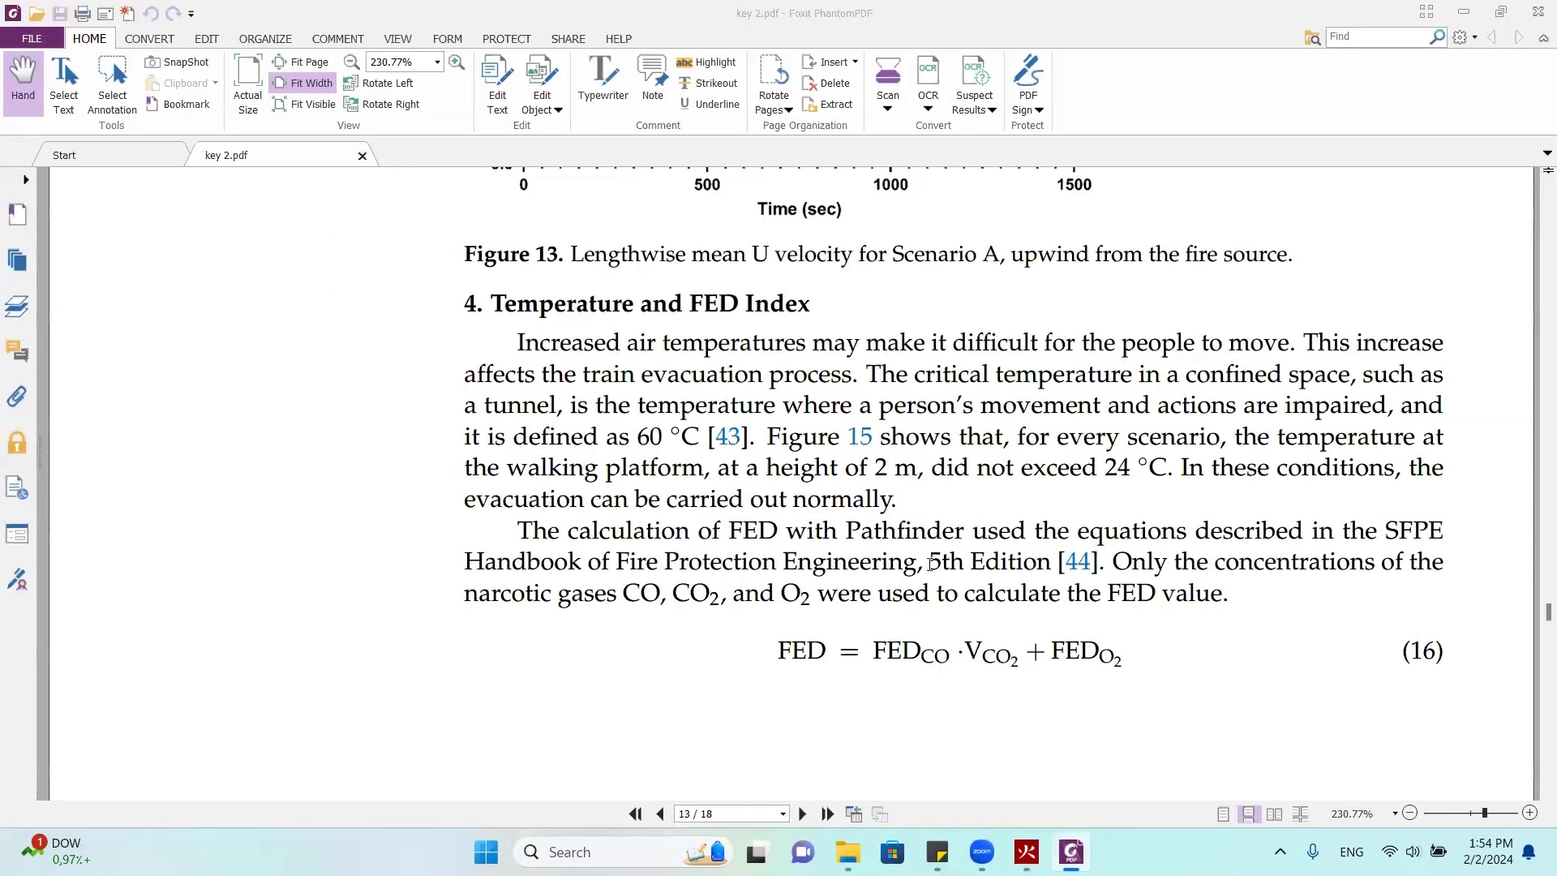
Read the FED calculation section in key 2.pdf, covering equations 16 to 19 and the sampling height explanation
scroll(921, 568, down, 3)
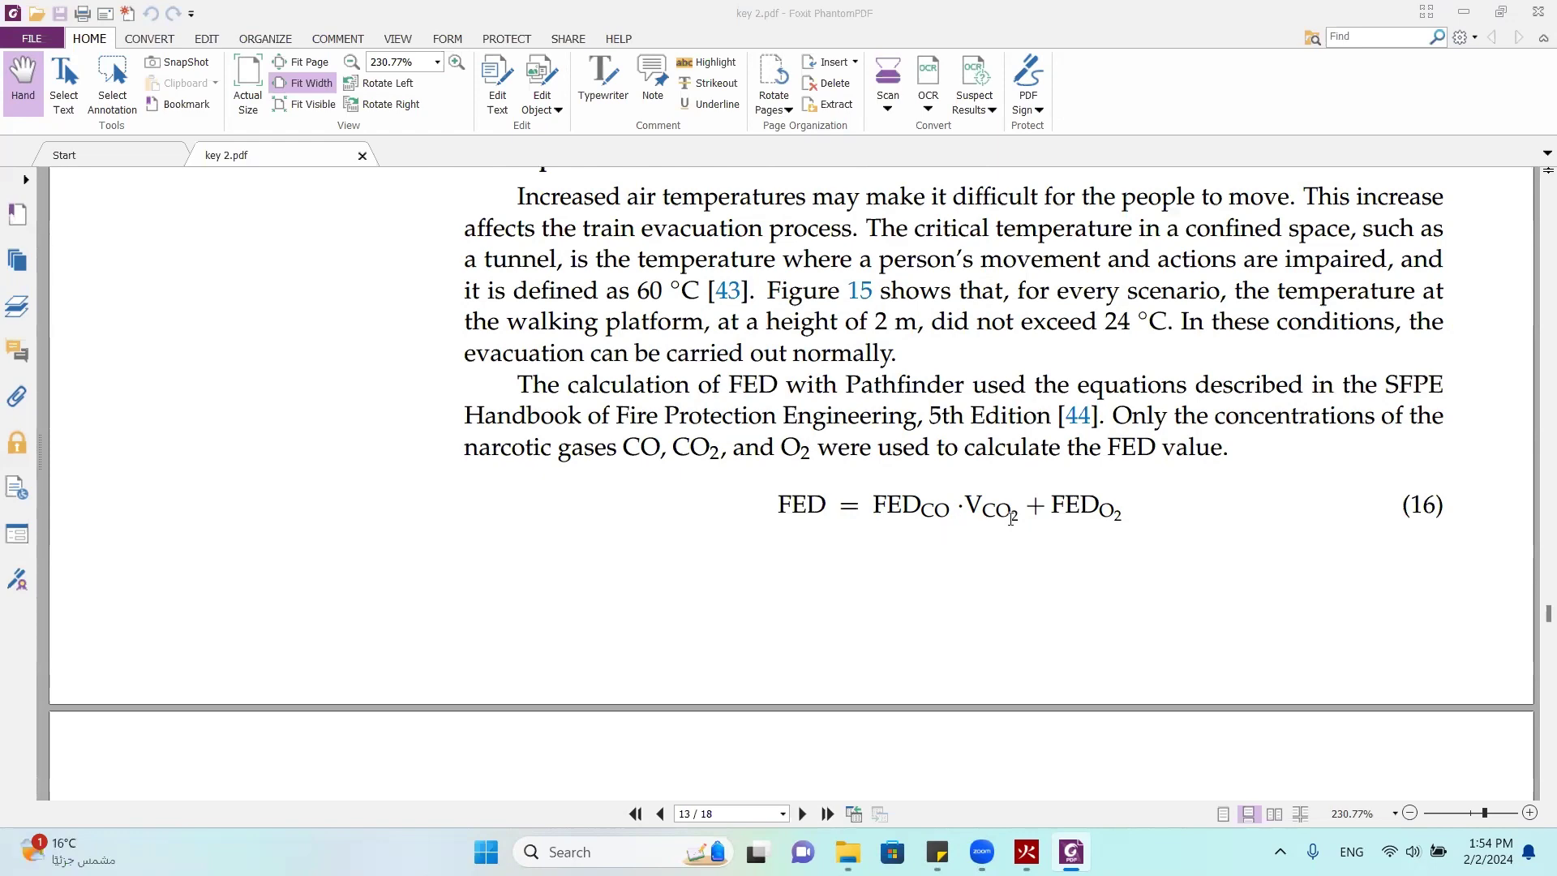
scroll(1107, 528, down, 5)
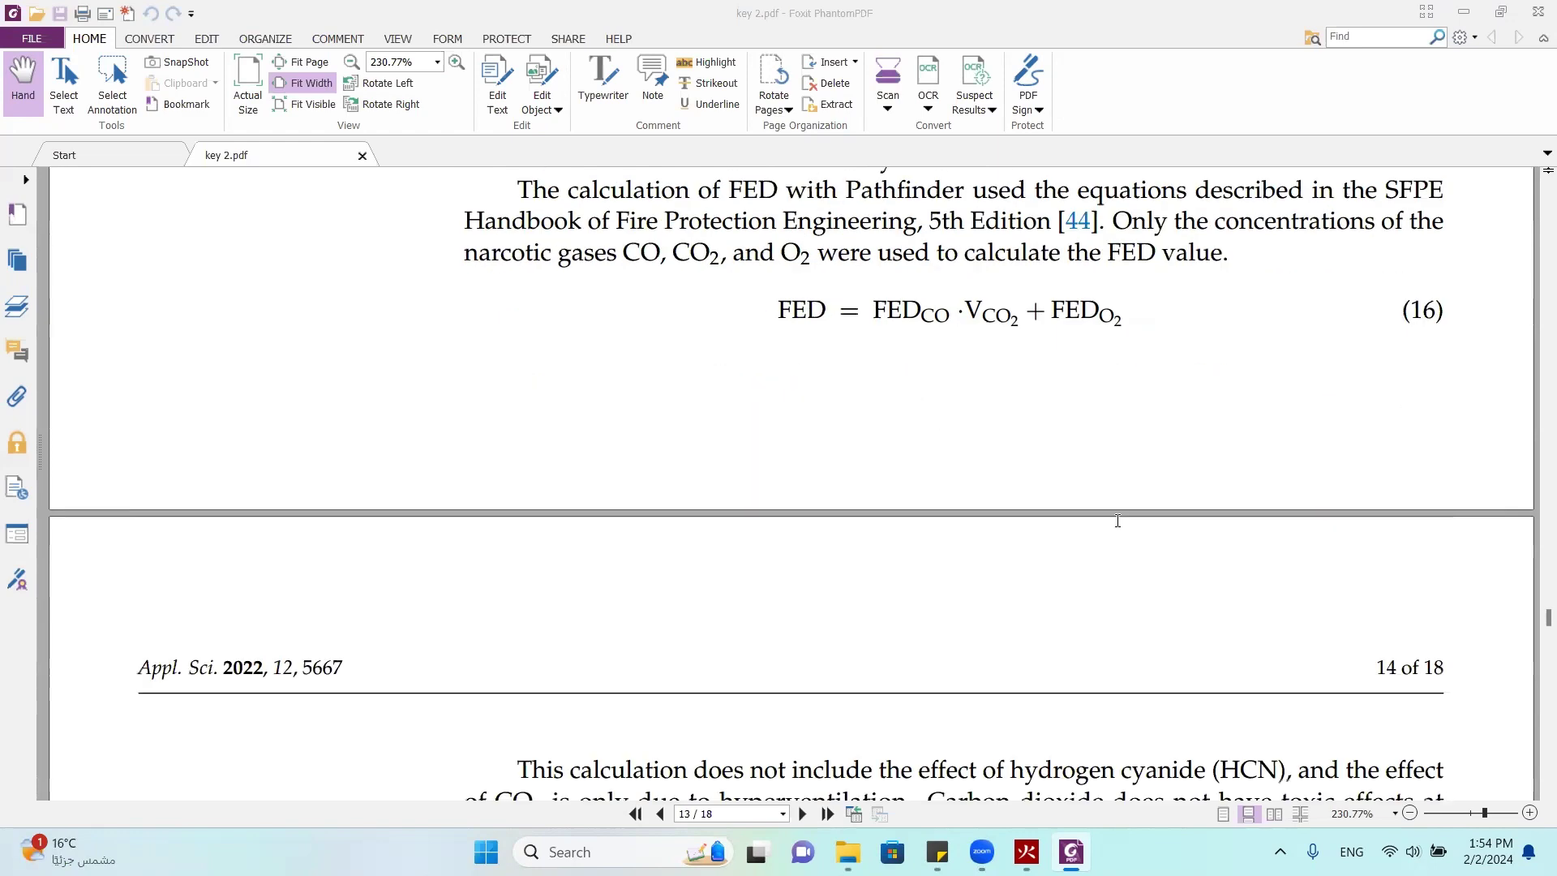
scroll(1348, 335, up, 5)
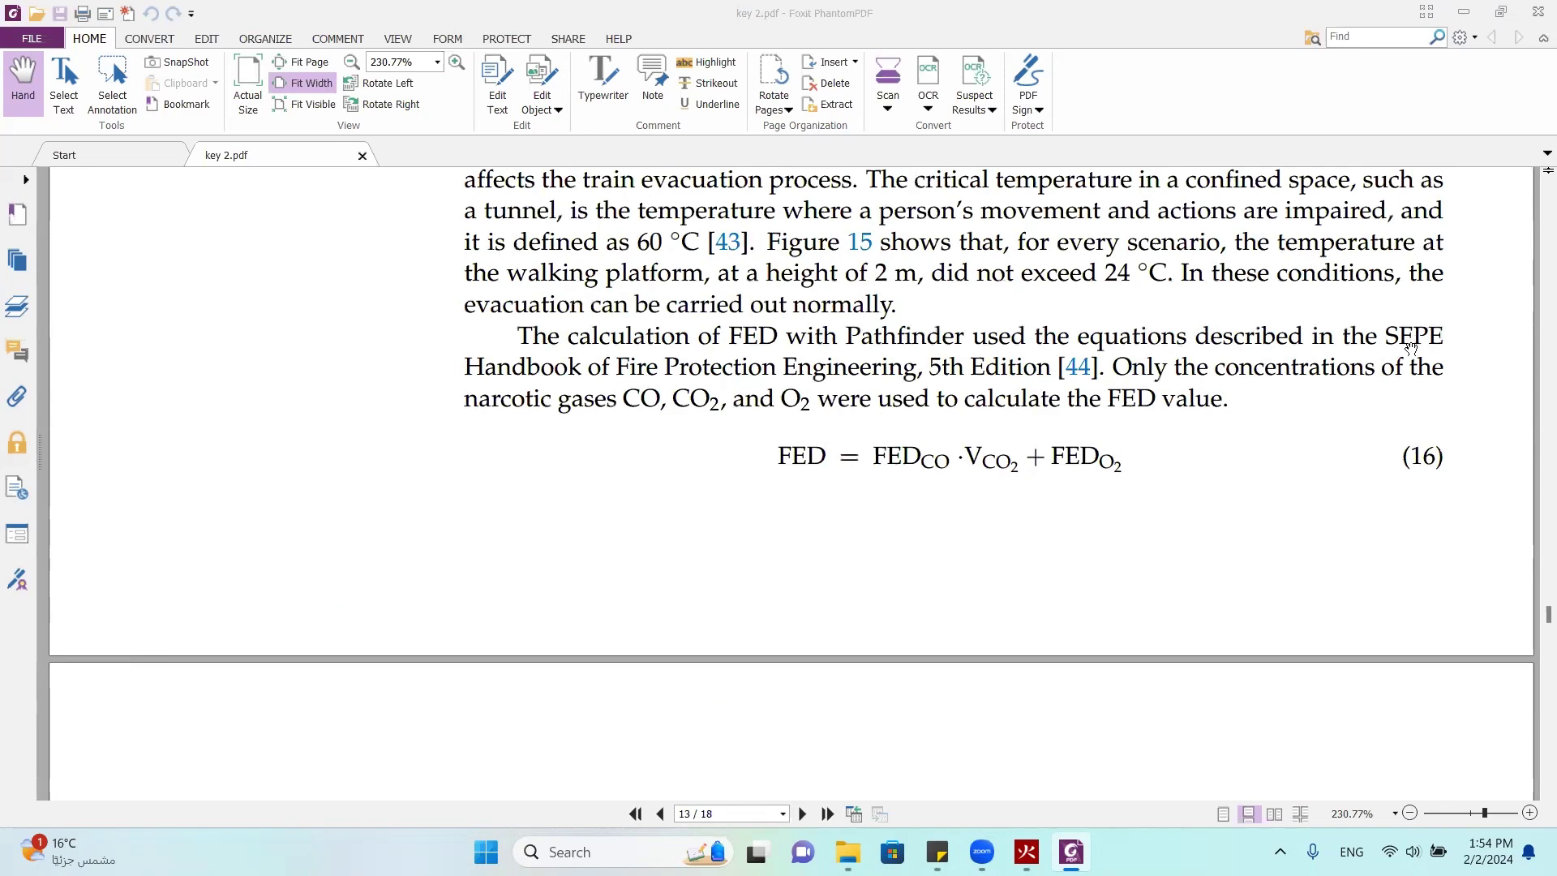
scroll(1192, 517, down, 3)
scroll(1172, 516, up, 3)
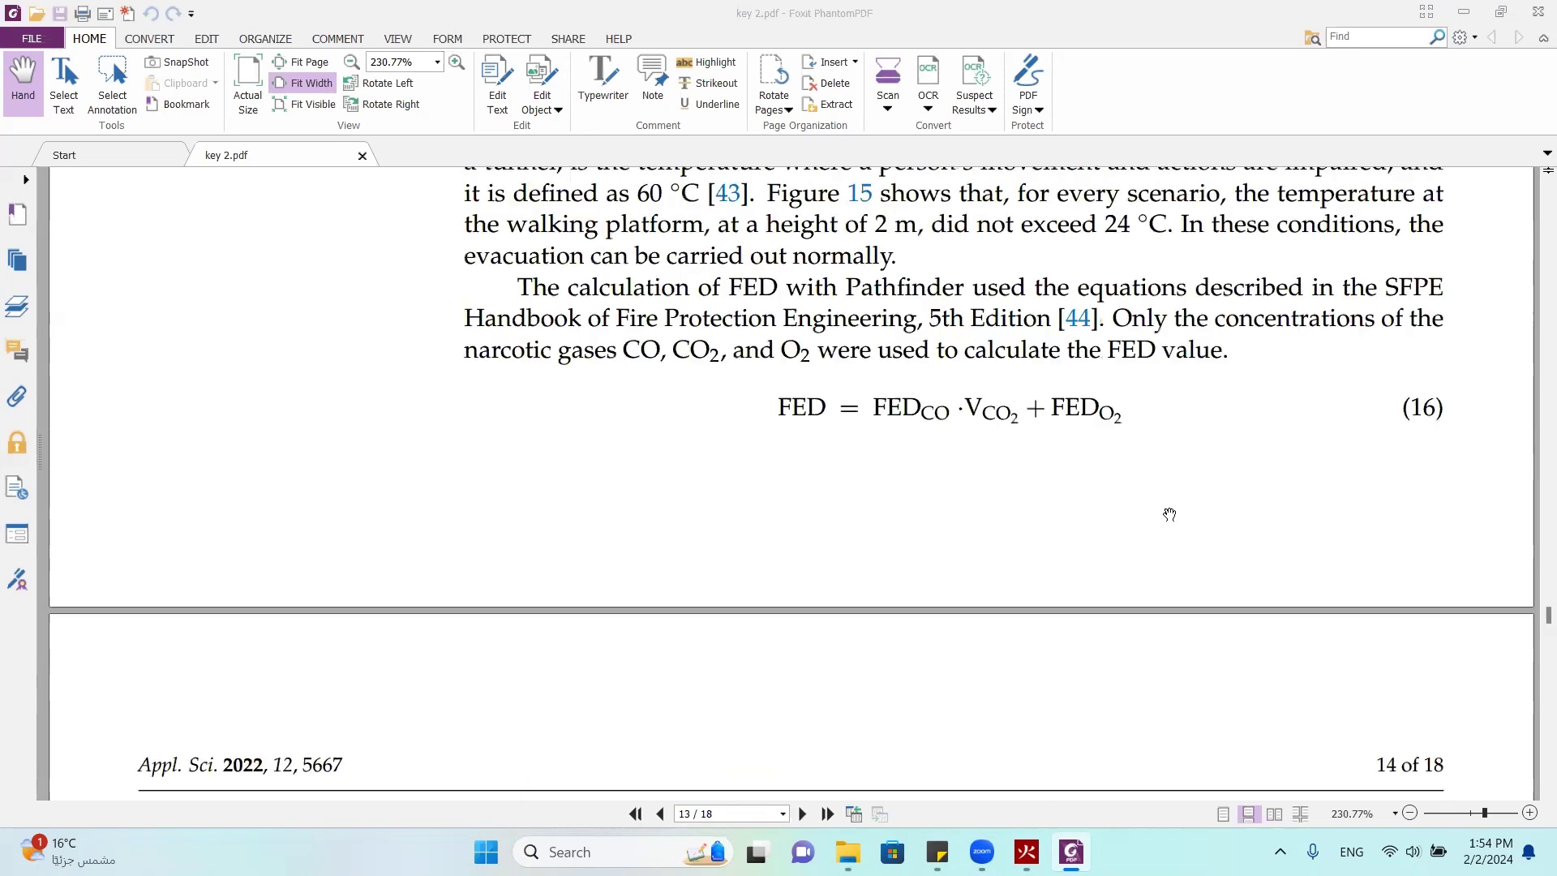
scroll(1168, 513, down, 7)
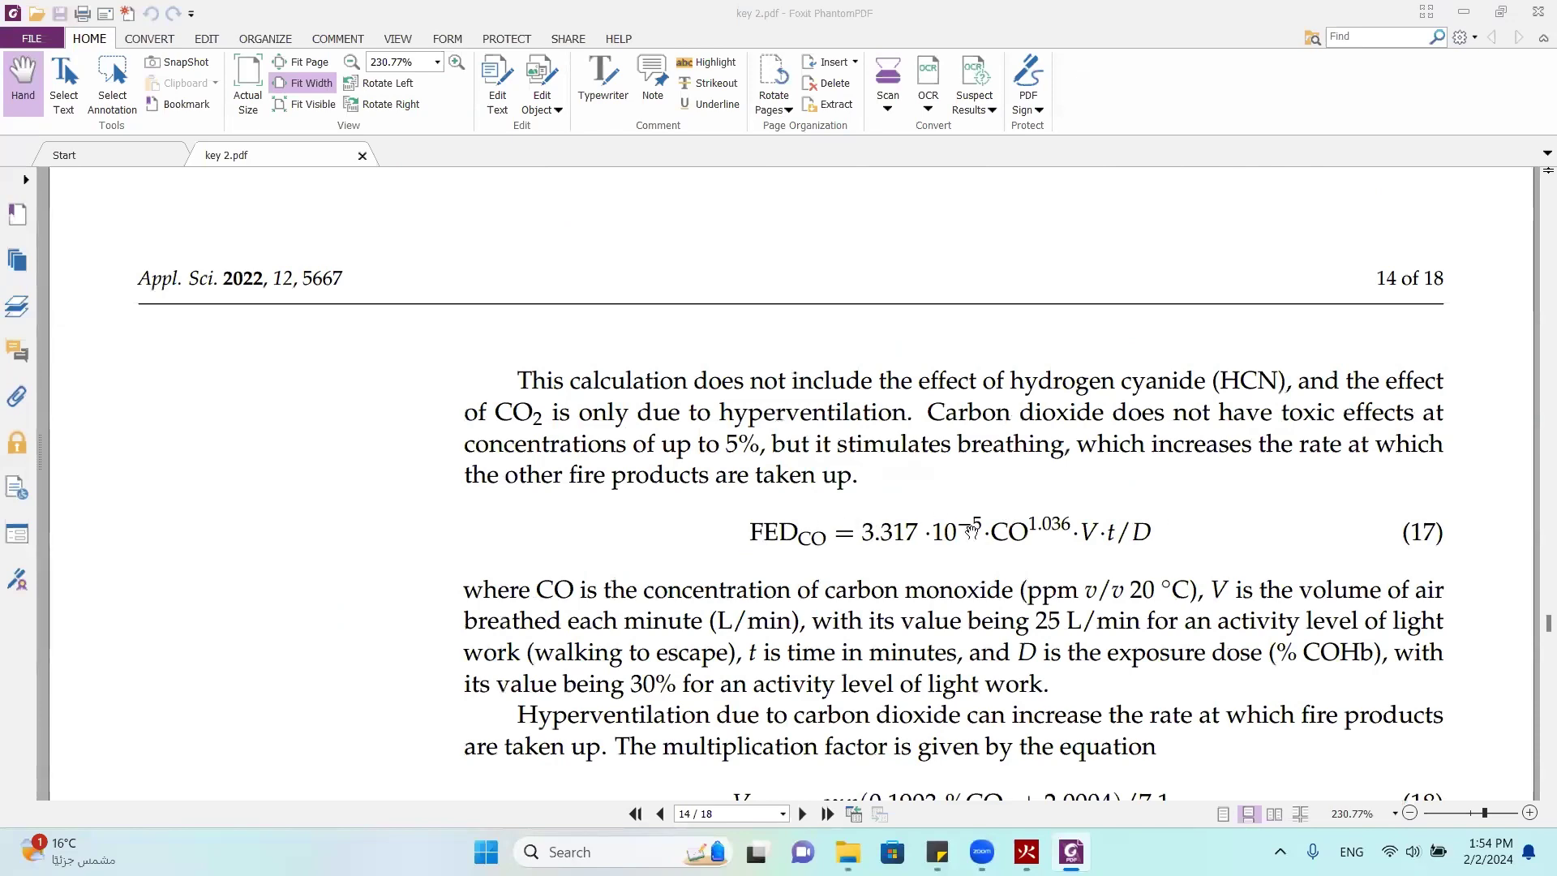
scroll(1000, 543, down, 2)
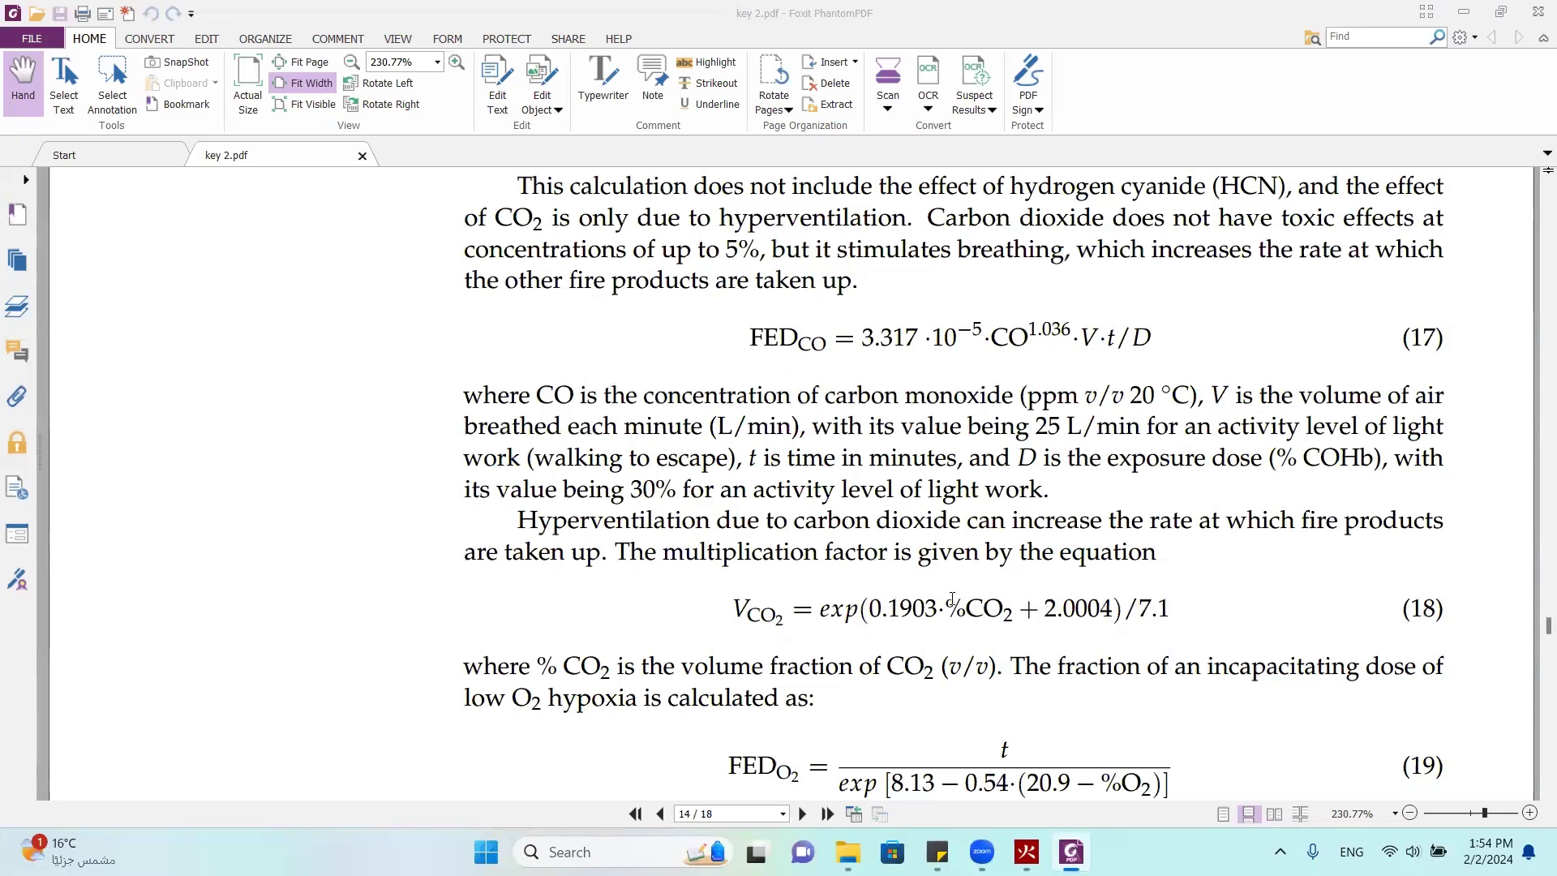
scroll(955, 600, down, 3)
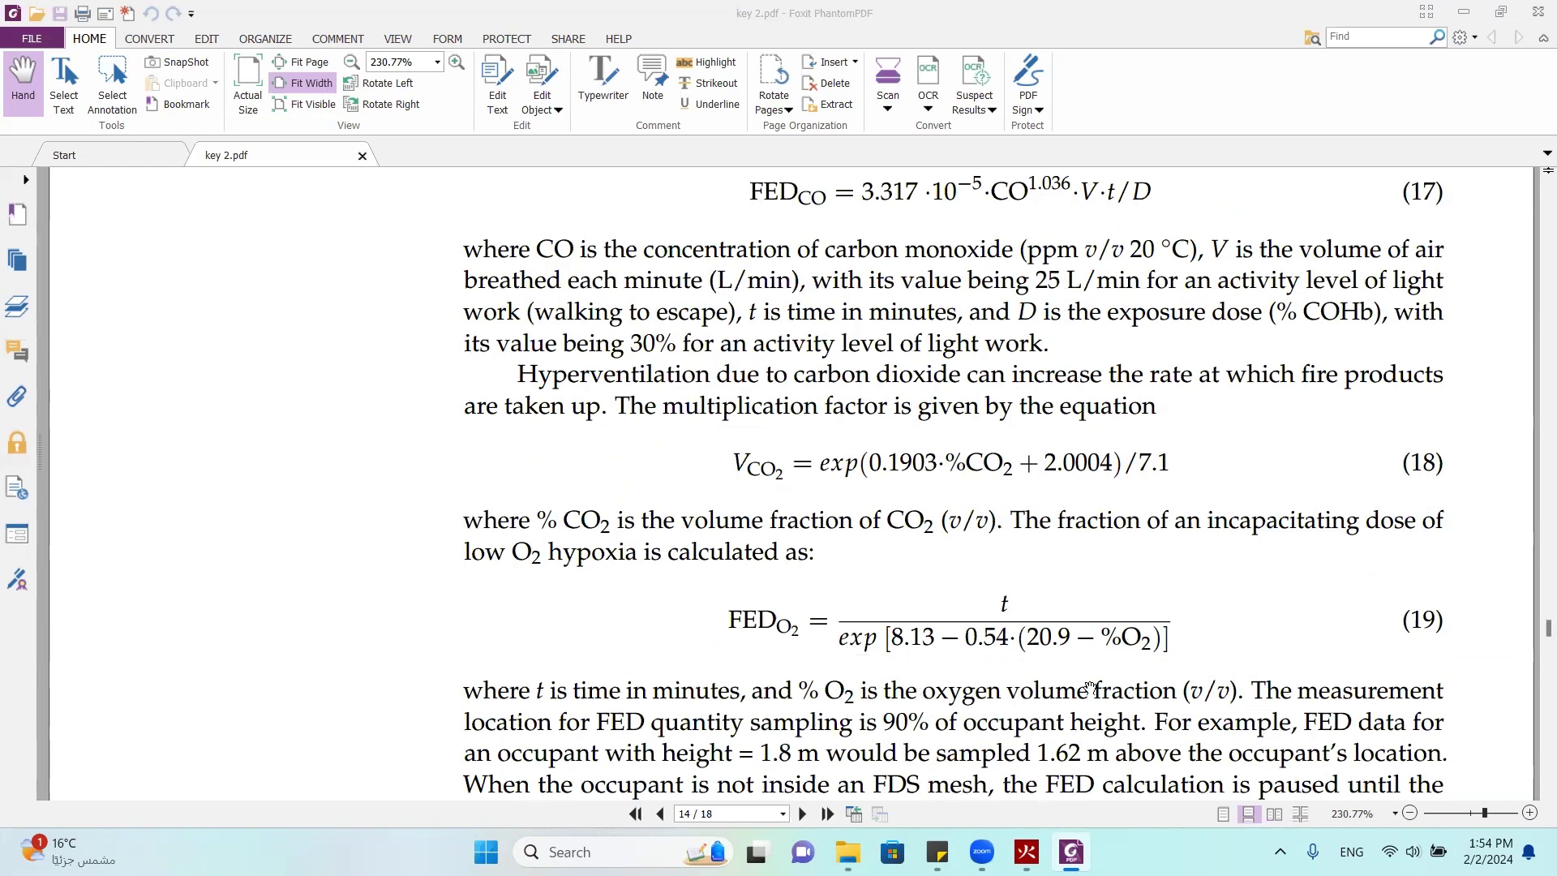
scroll(919, 689, down, 4)
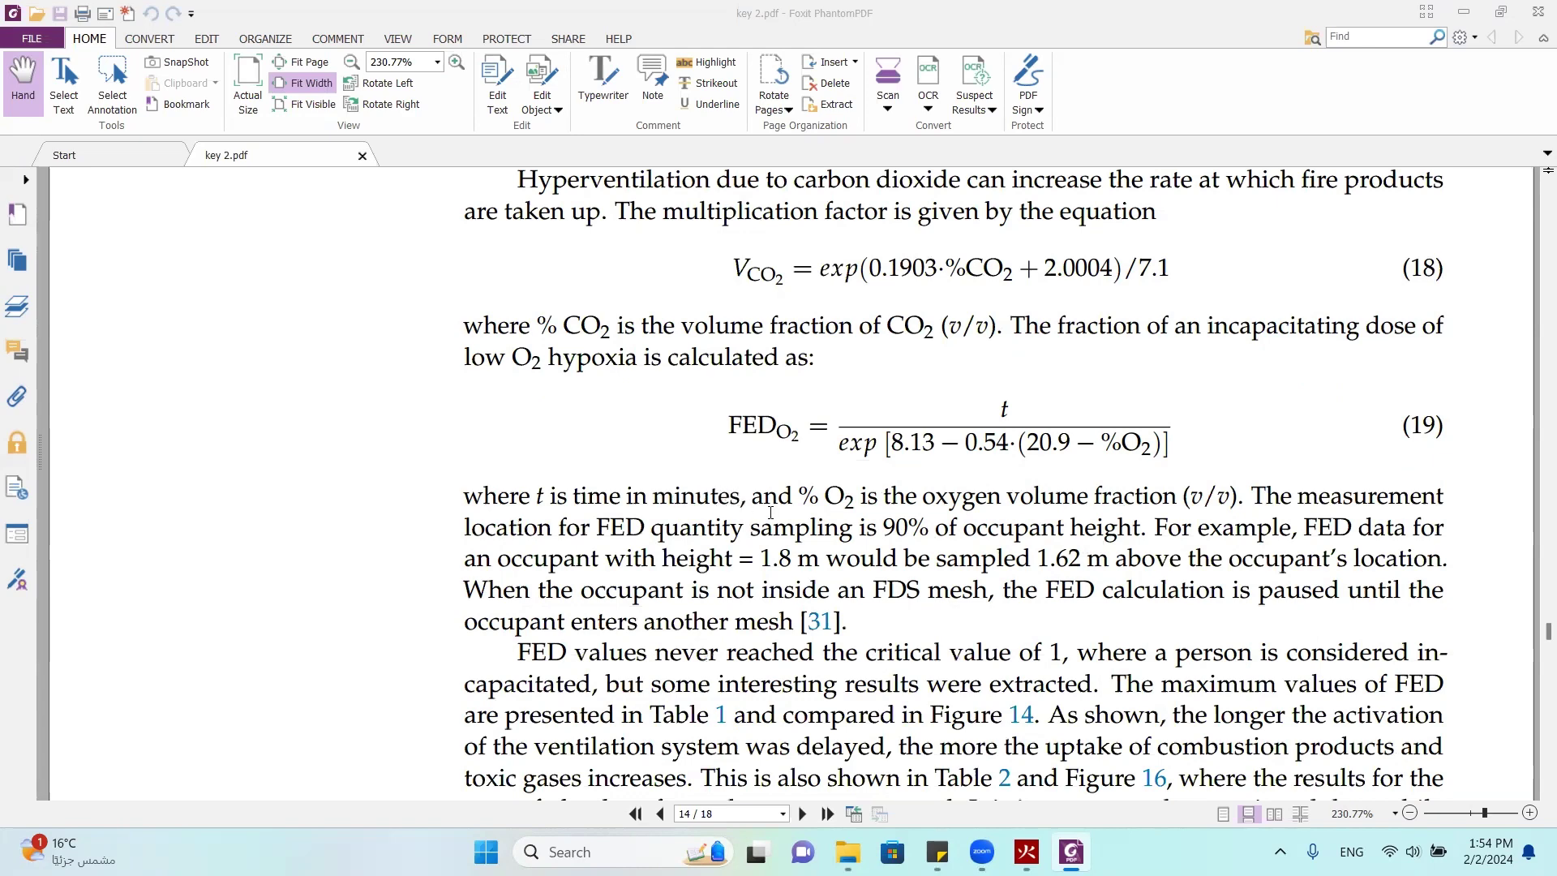
scroll(770, 513, down, 8)
scroll(925, 510, up, 7)
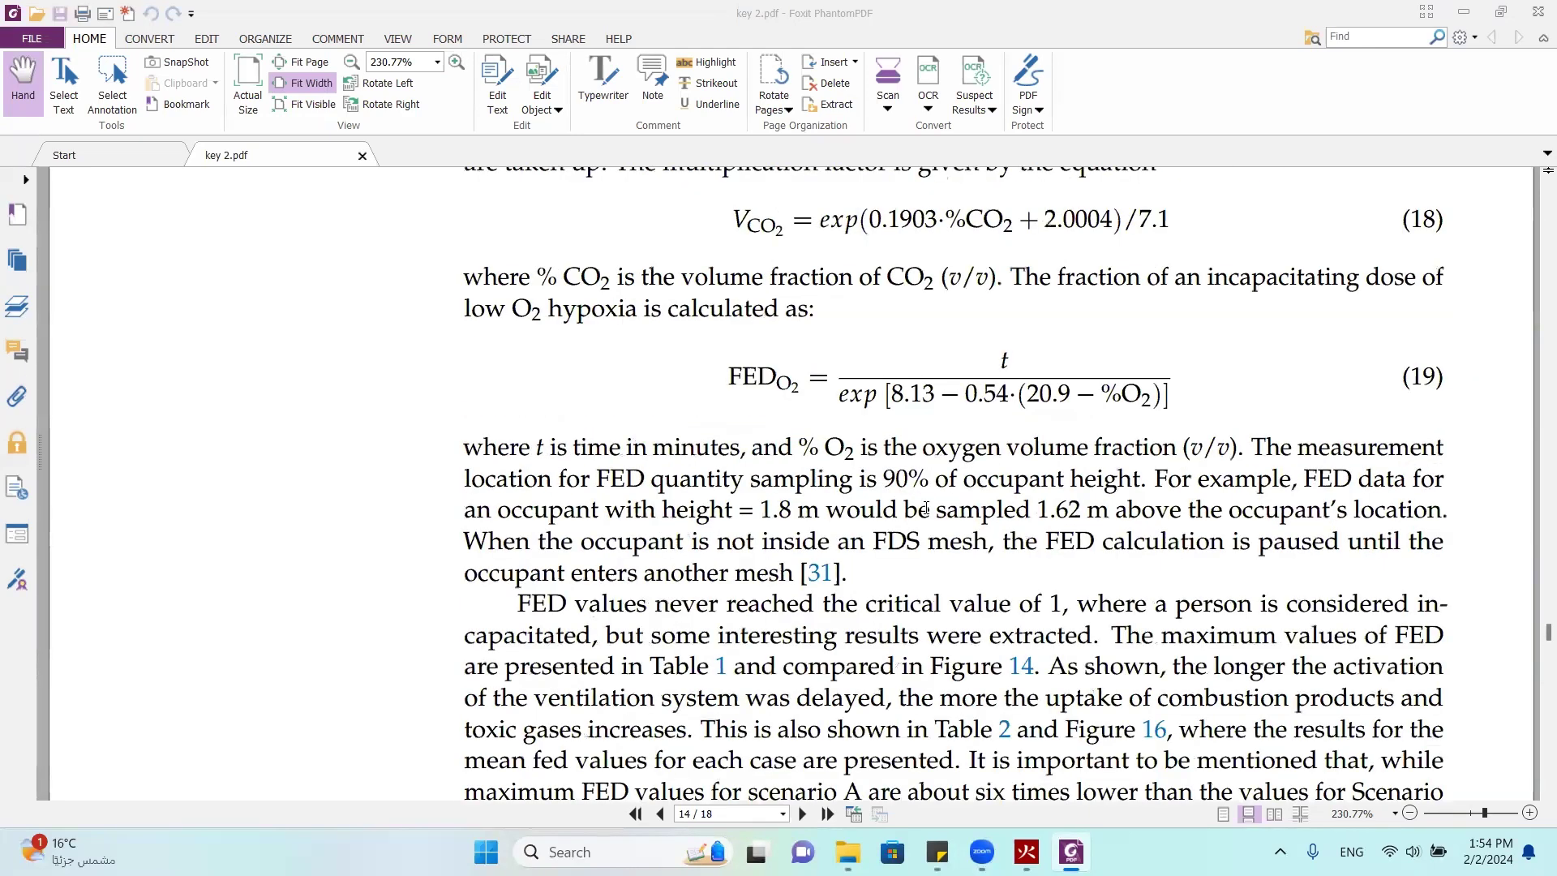
scroll(925, 510, up, 7)
scroll(925, 509, up, 10)
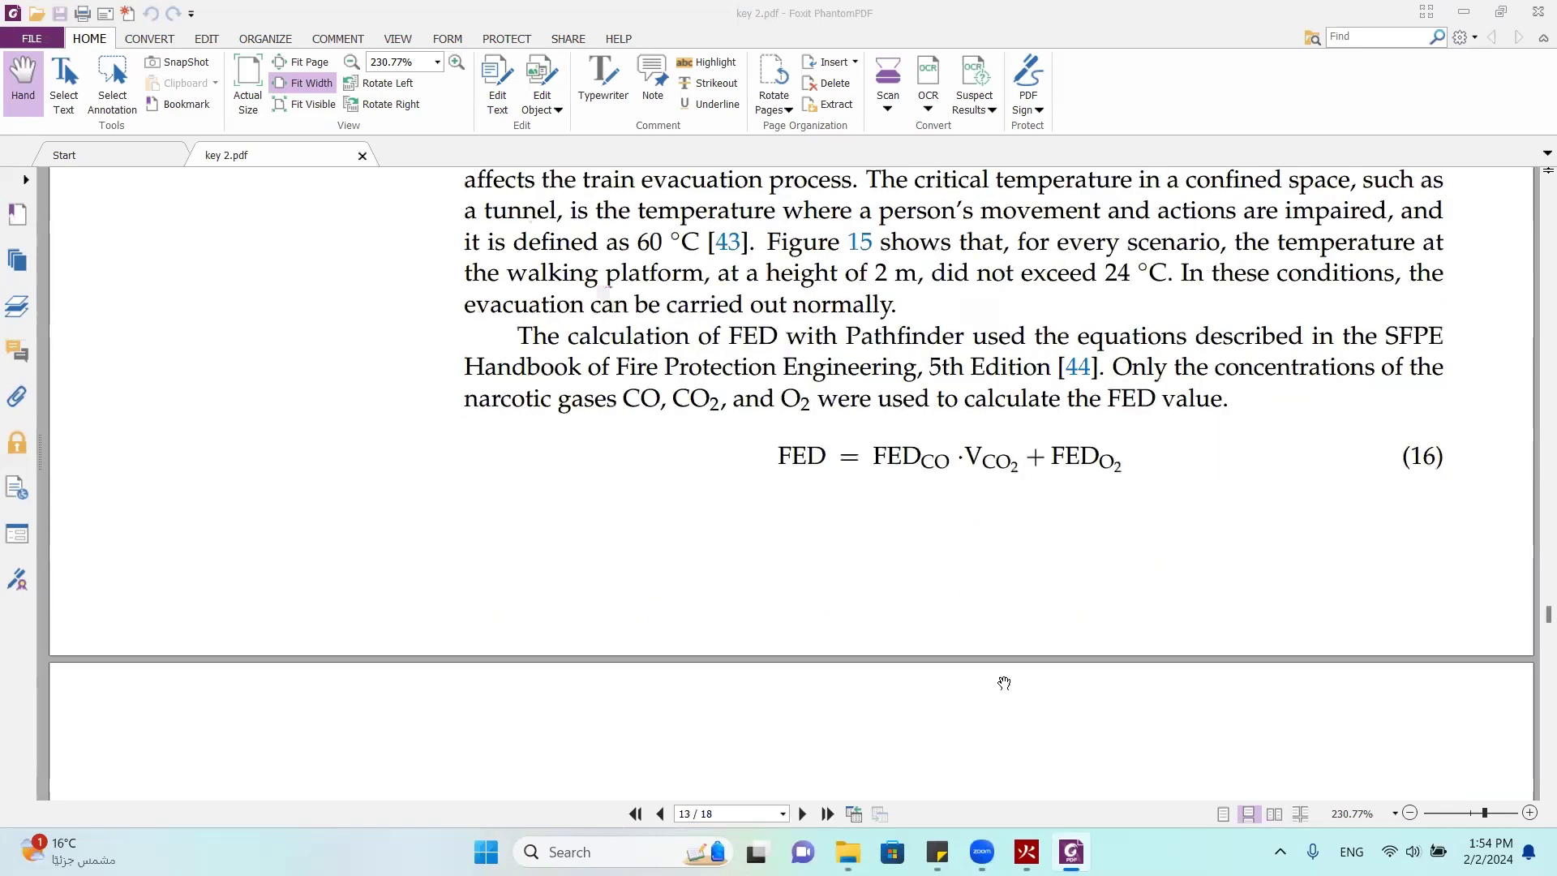
Switch to PyroSim and inspect the tunnel along its full length and the area around the Prope_14 device
click(1027, 852)
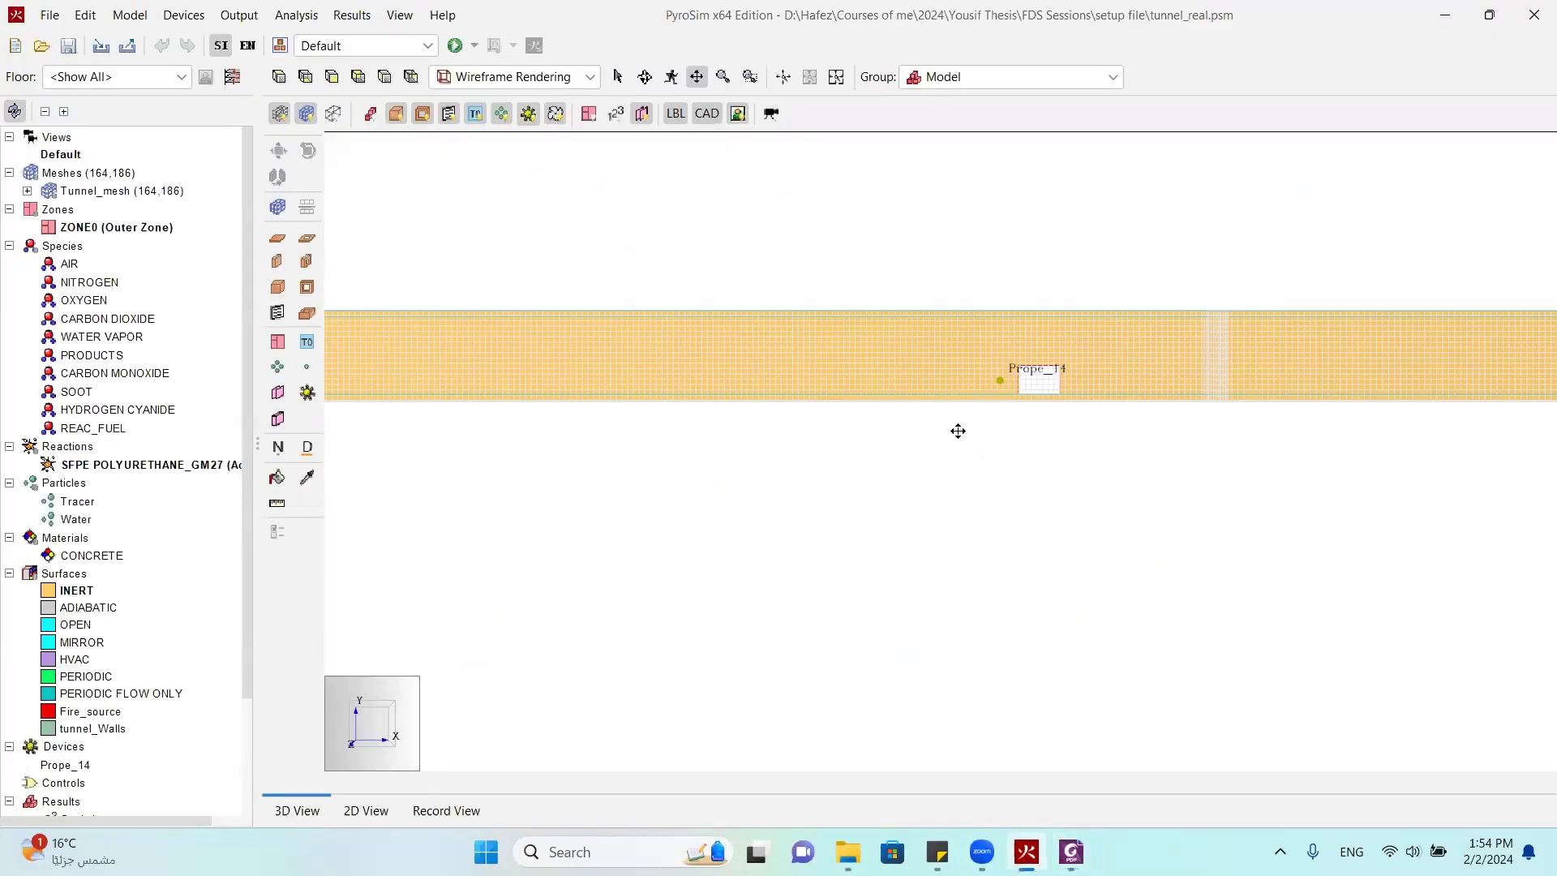
scroll(957, 430, down, 3)
drag(763, 407, 859, 445)
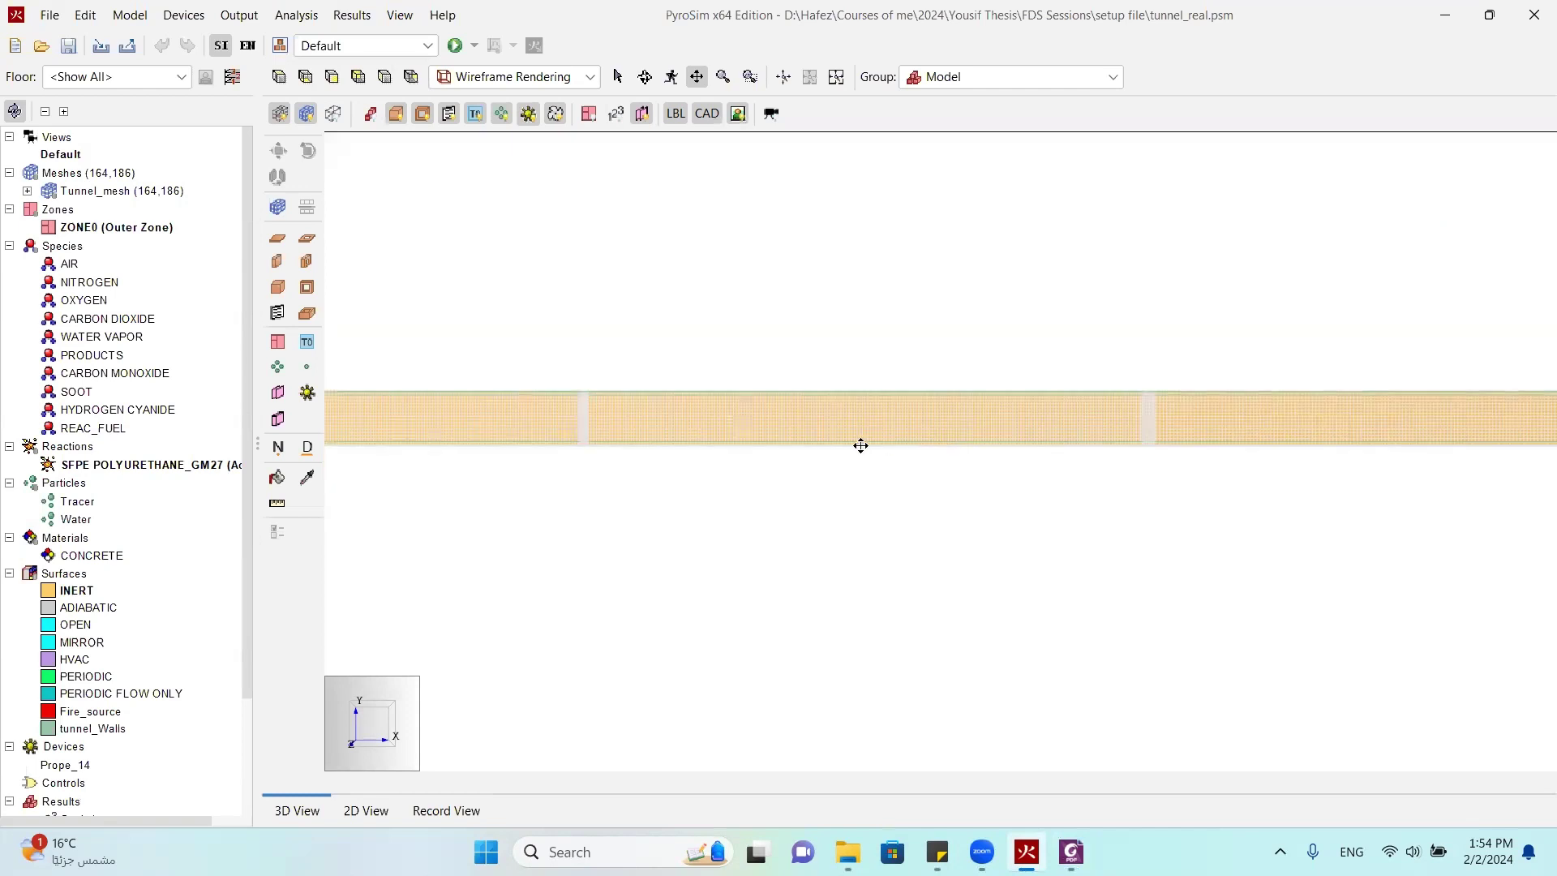
scroll(949, 486, down, 4)
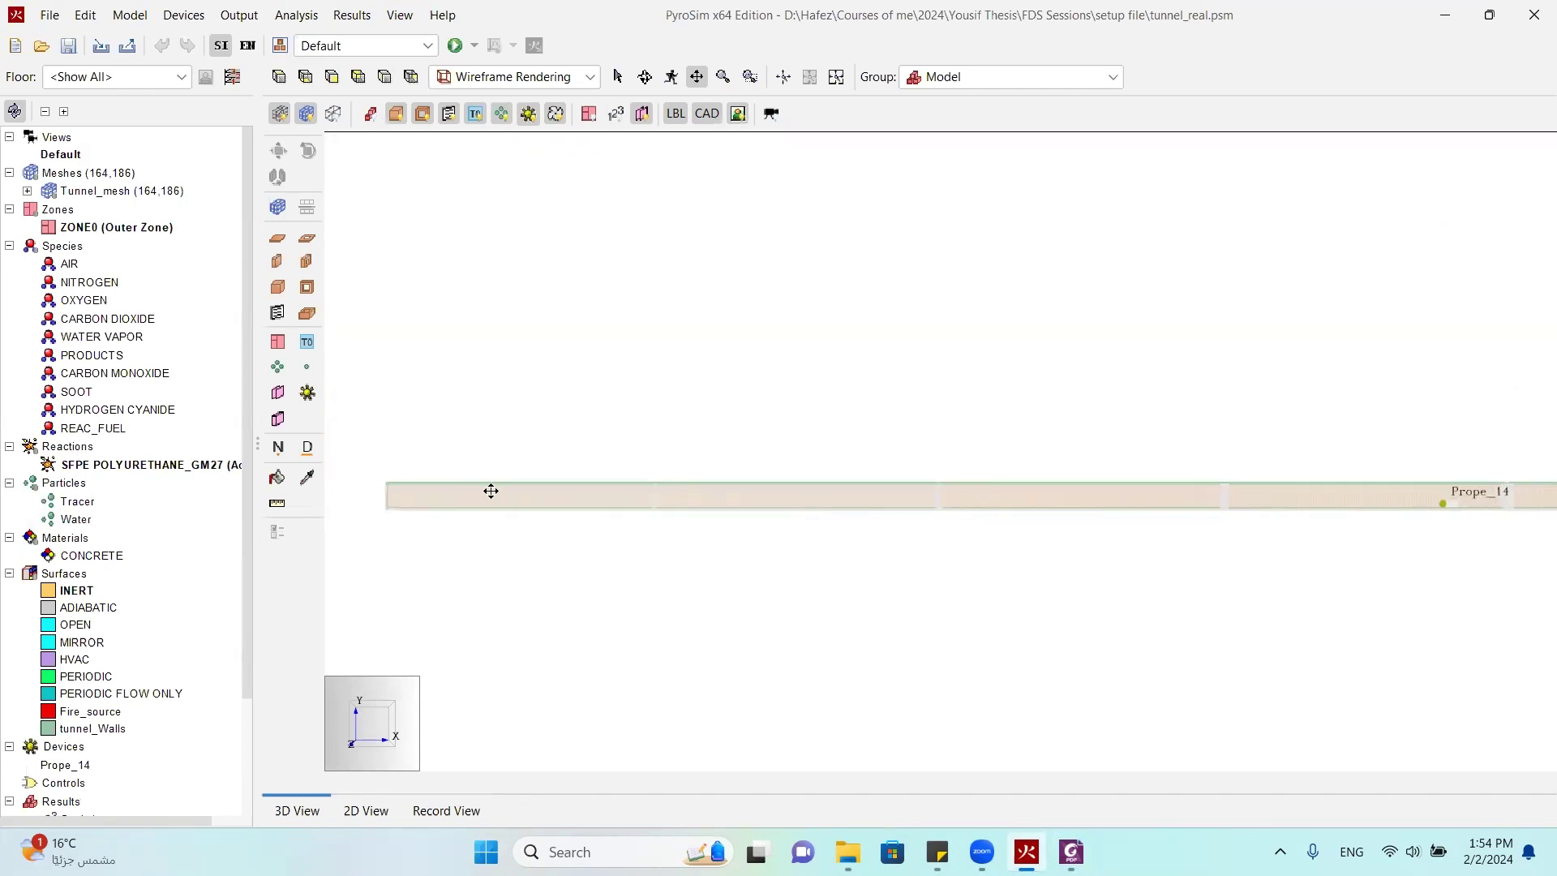
drag(411, 480, 375, 479)
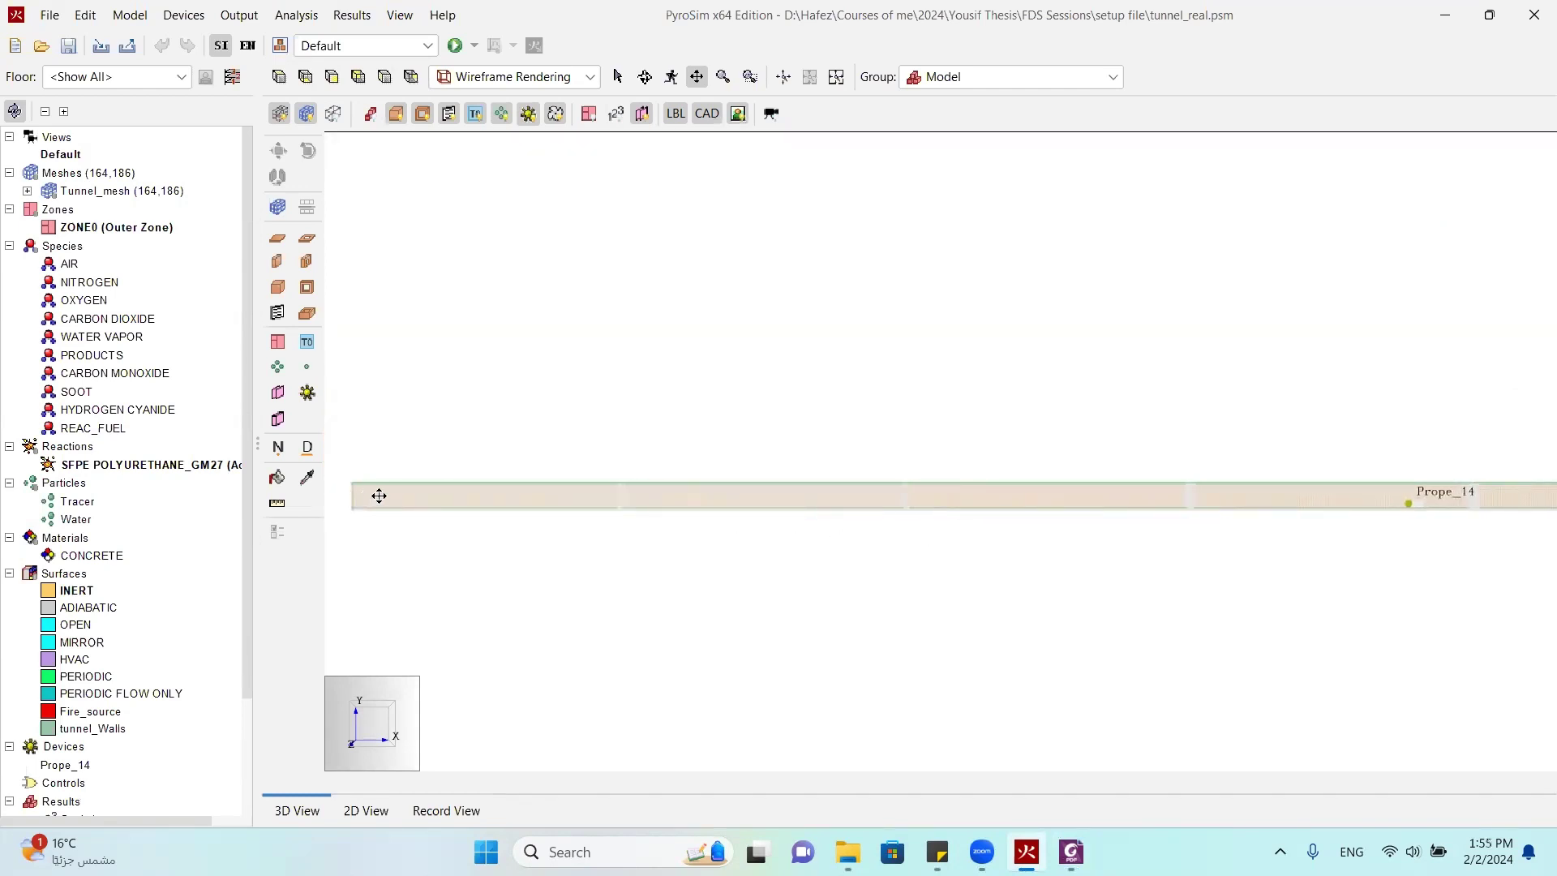
drag(1474, 490, 1412, 492)
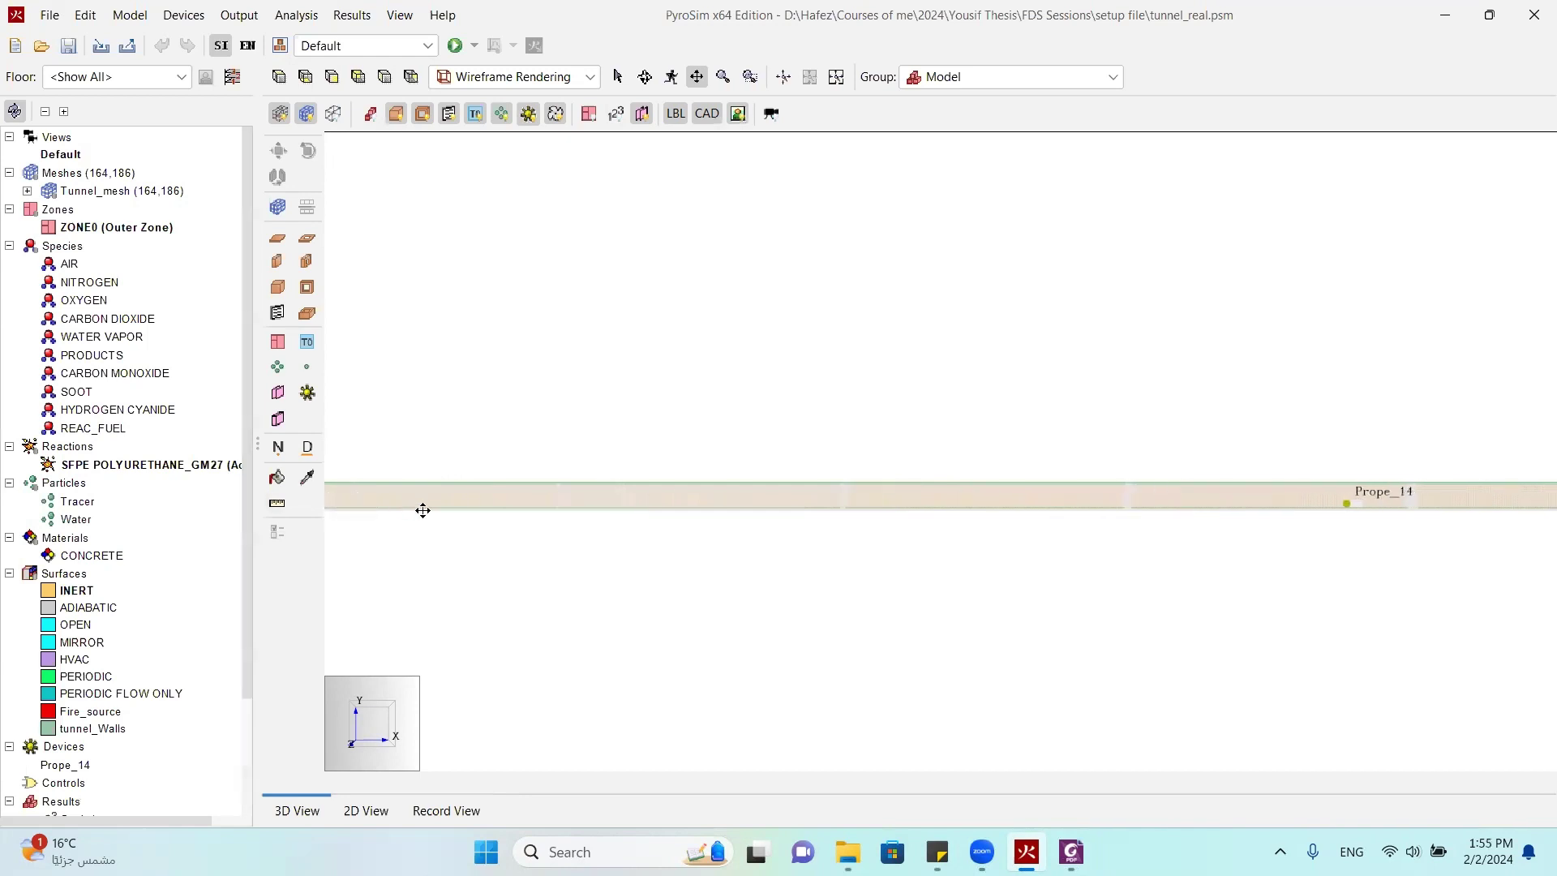
drag(420, 511, 470, 514)
drag(1433, 497, 1213, 497)
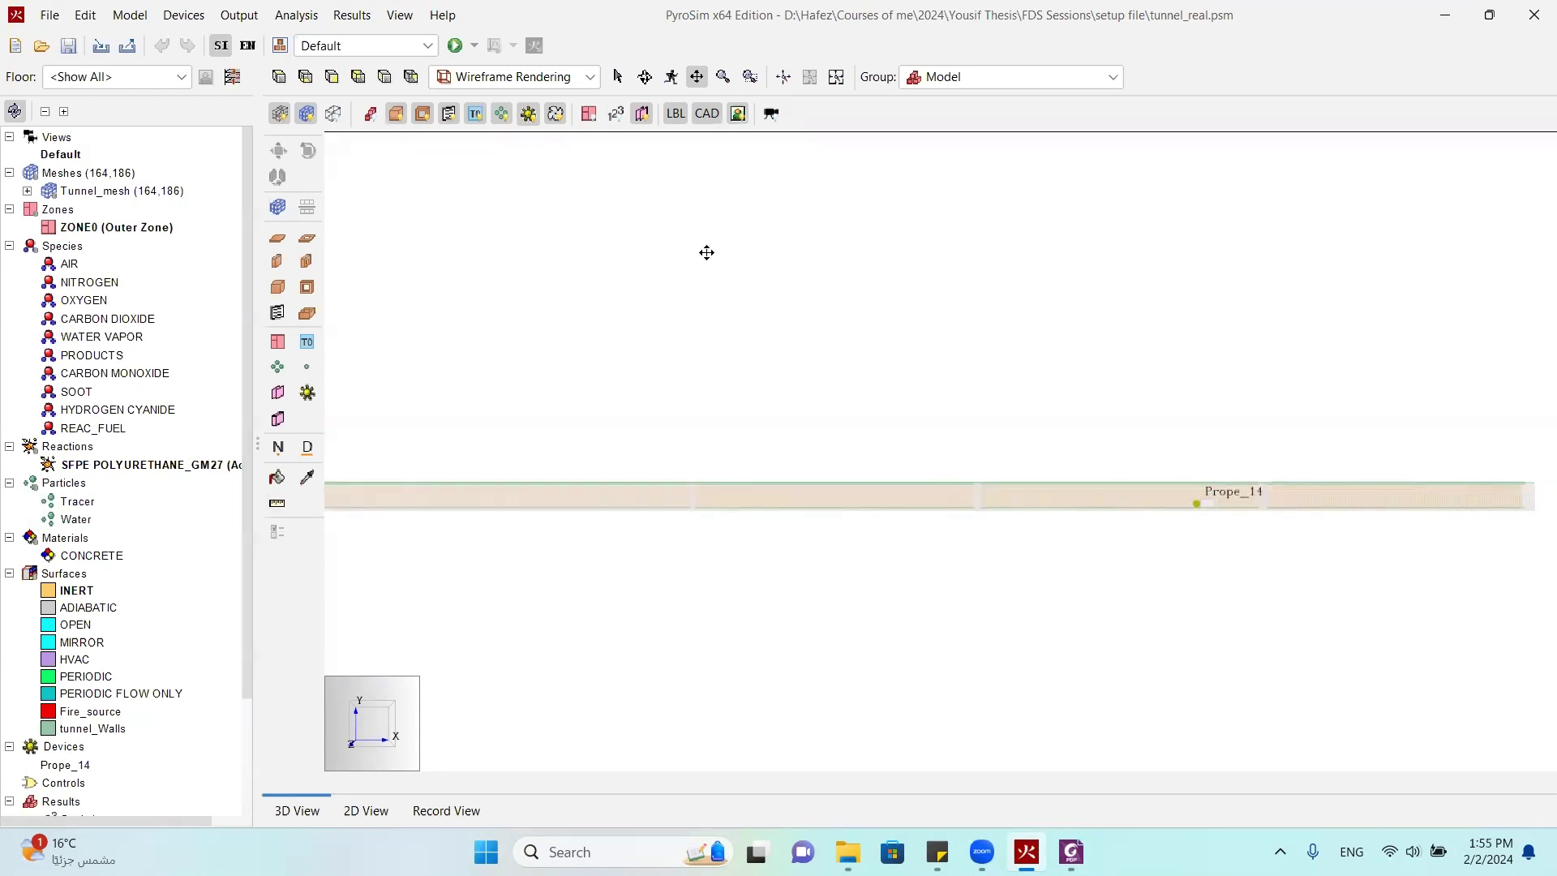
scroll(1137, 511, up, 5)
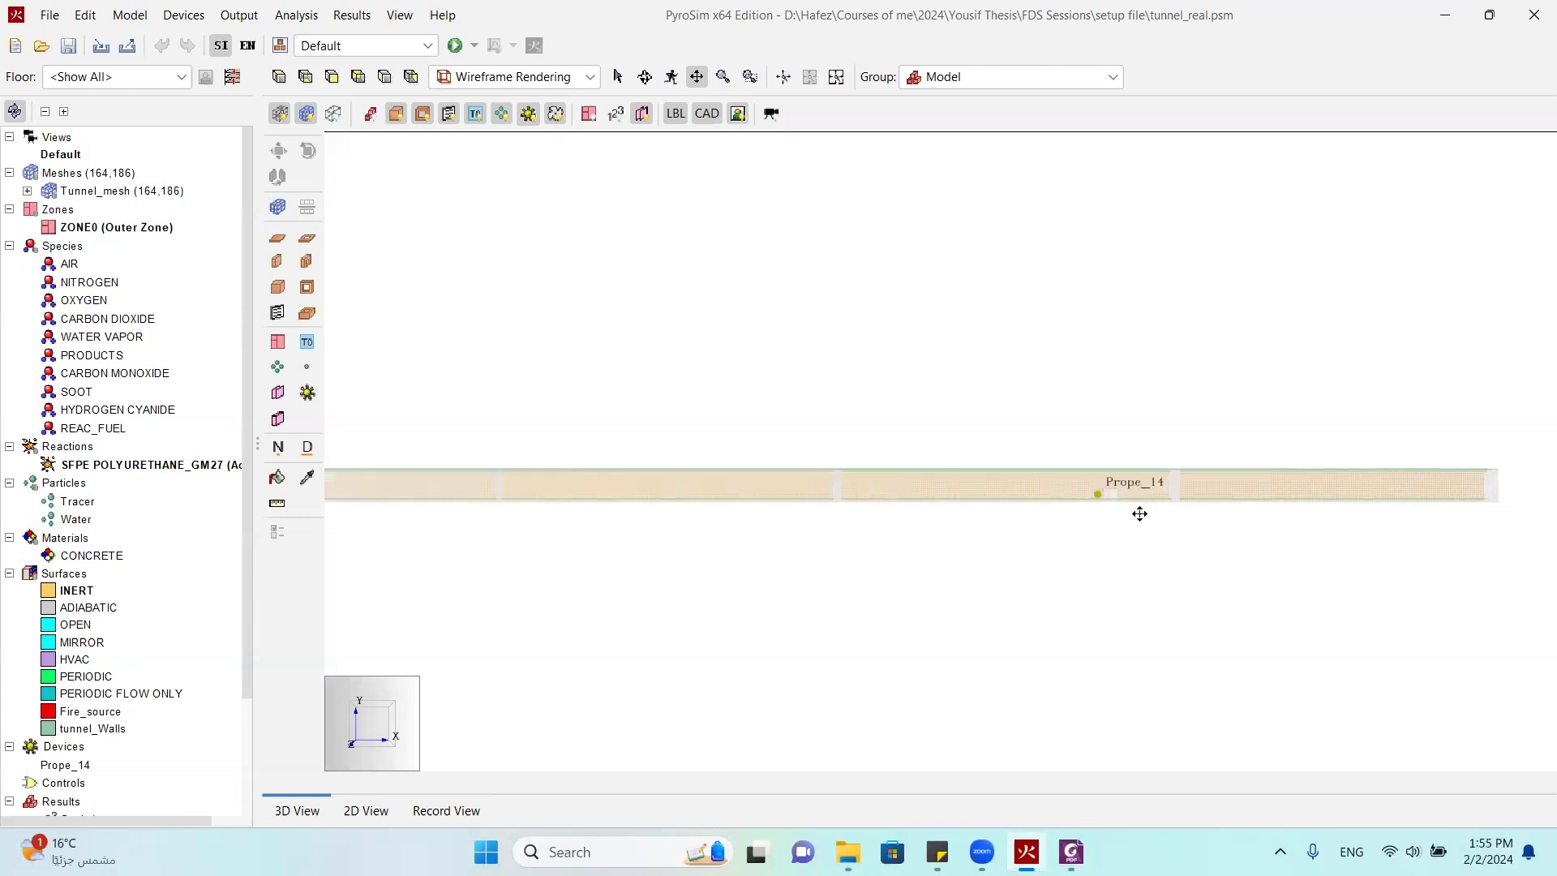
scroll(1131, 481, up, 1)
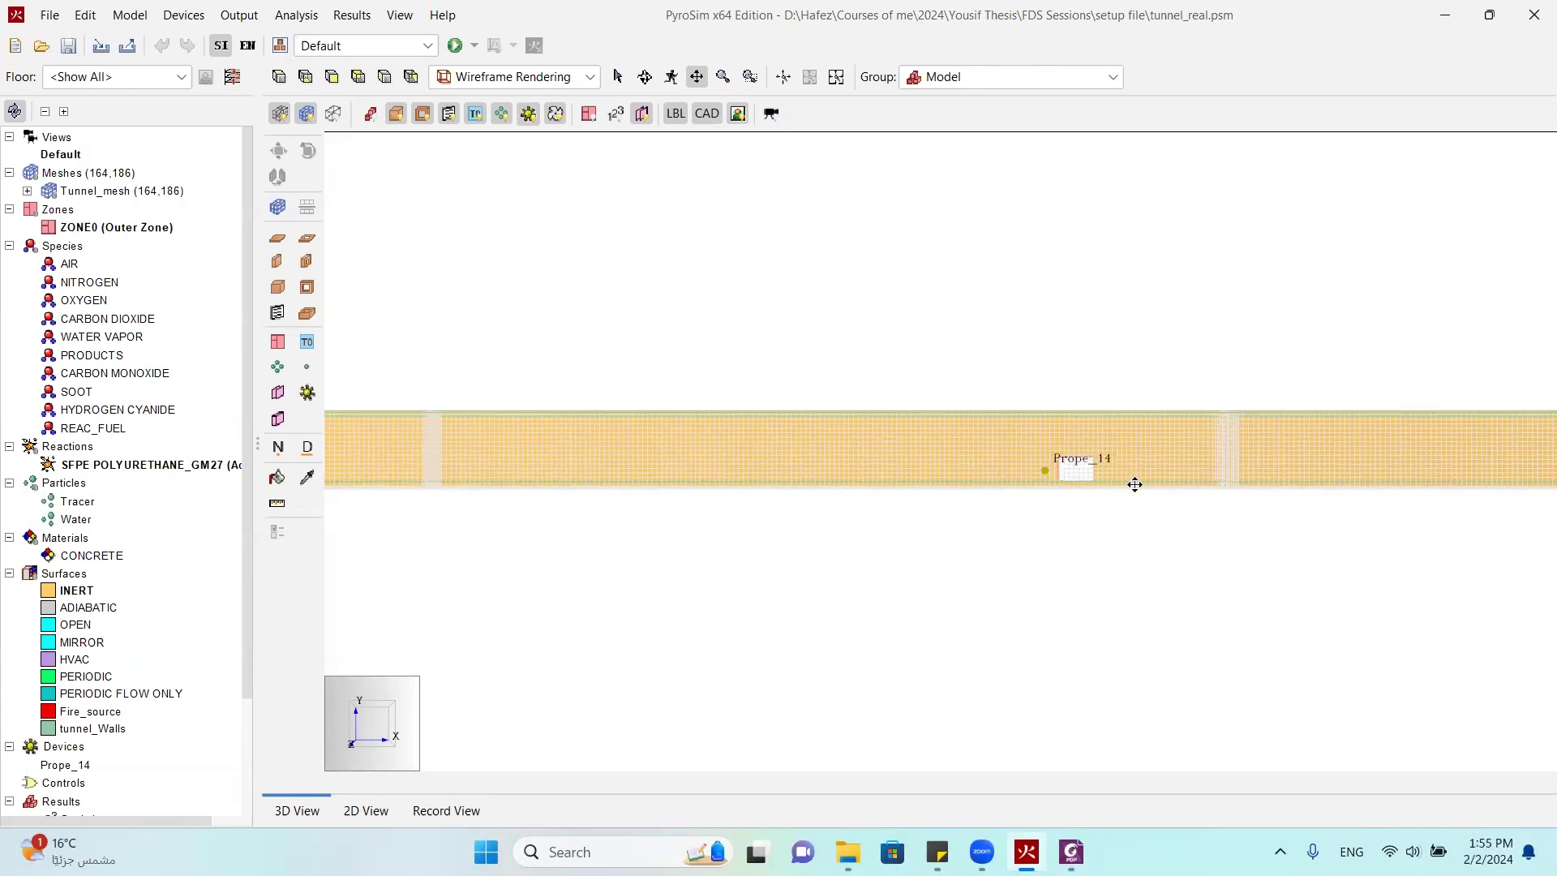
scroll(1112, 472, up, 1)
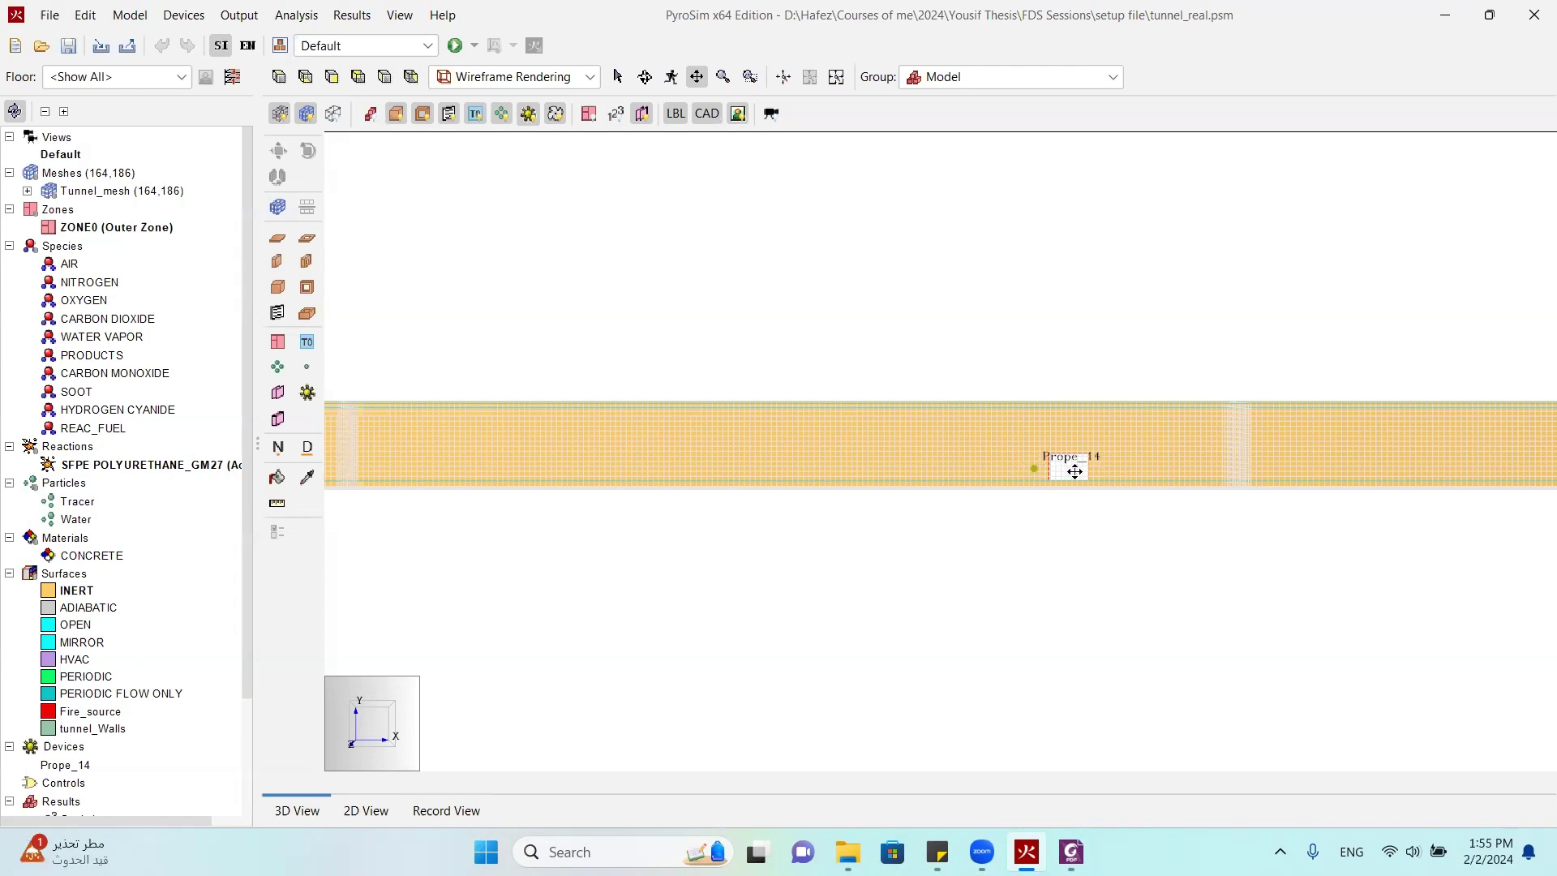
drag(1167, 461, 1036, 462)
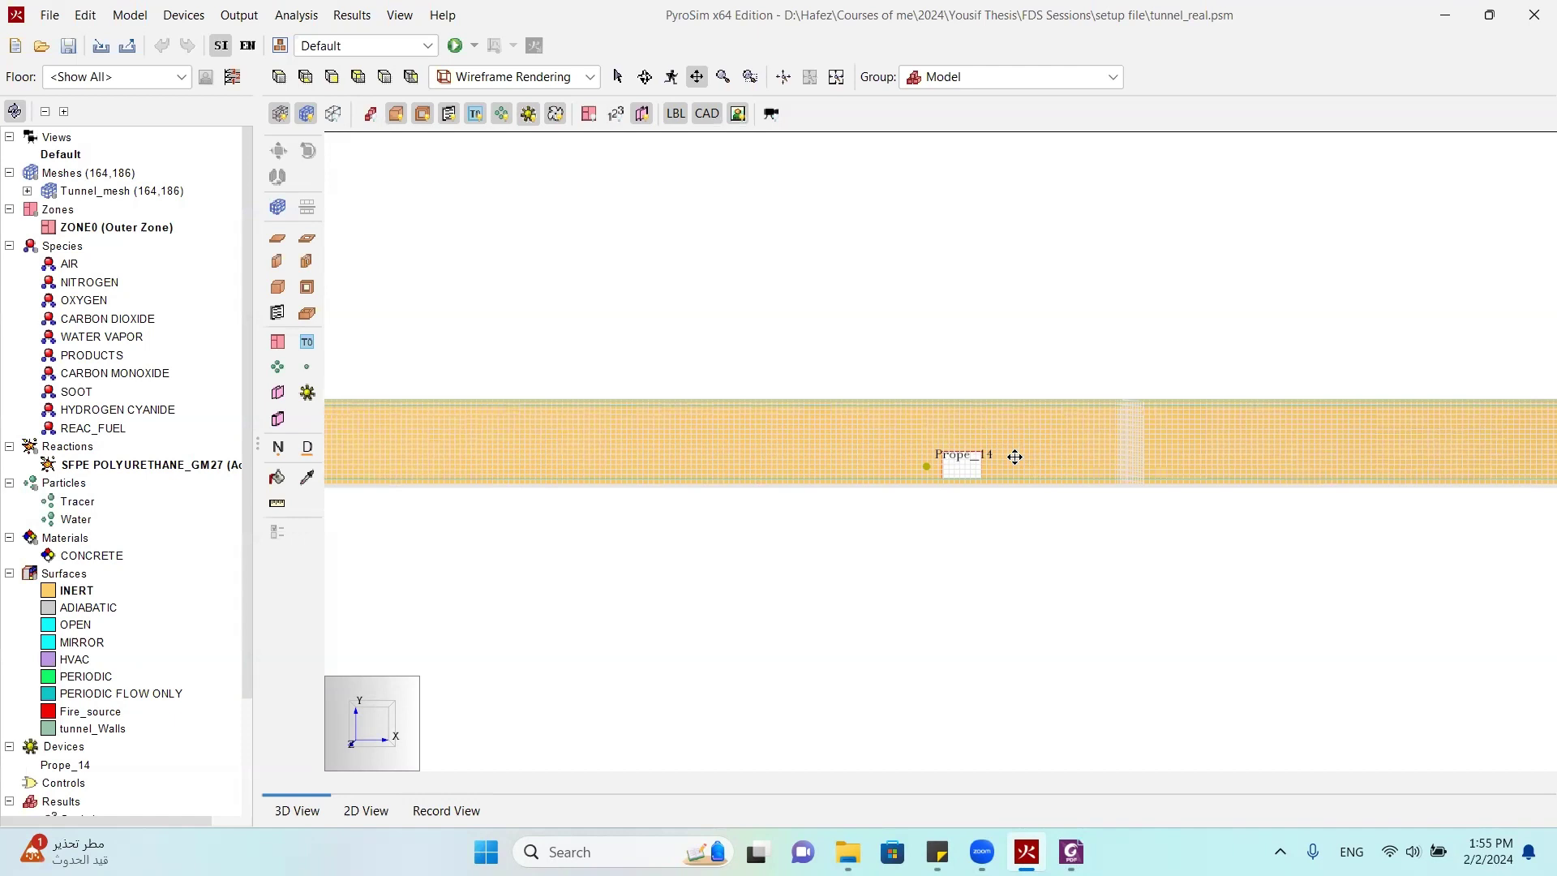
drag(928, 479, 1109, 466)
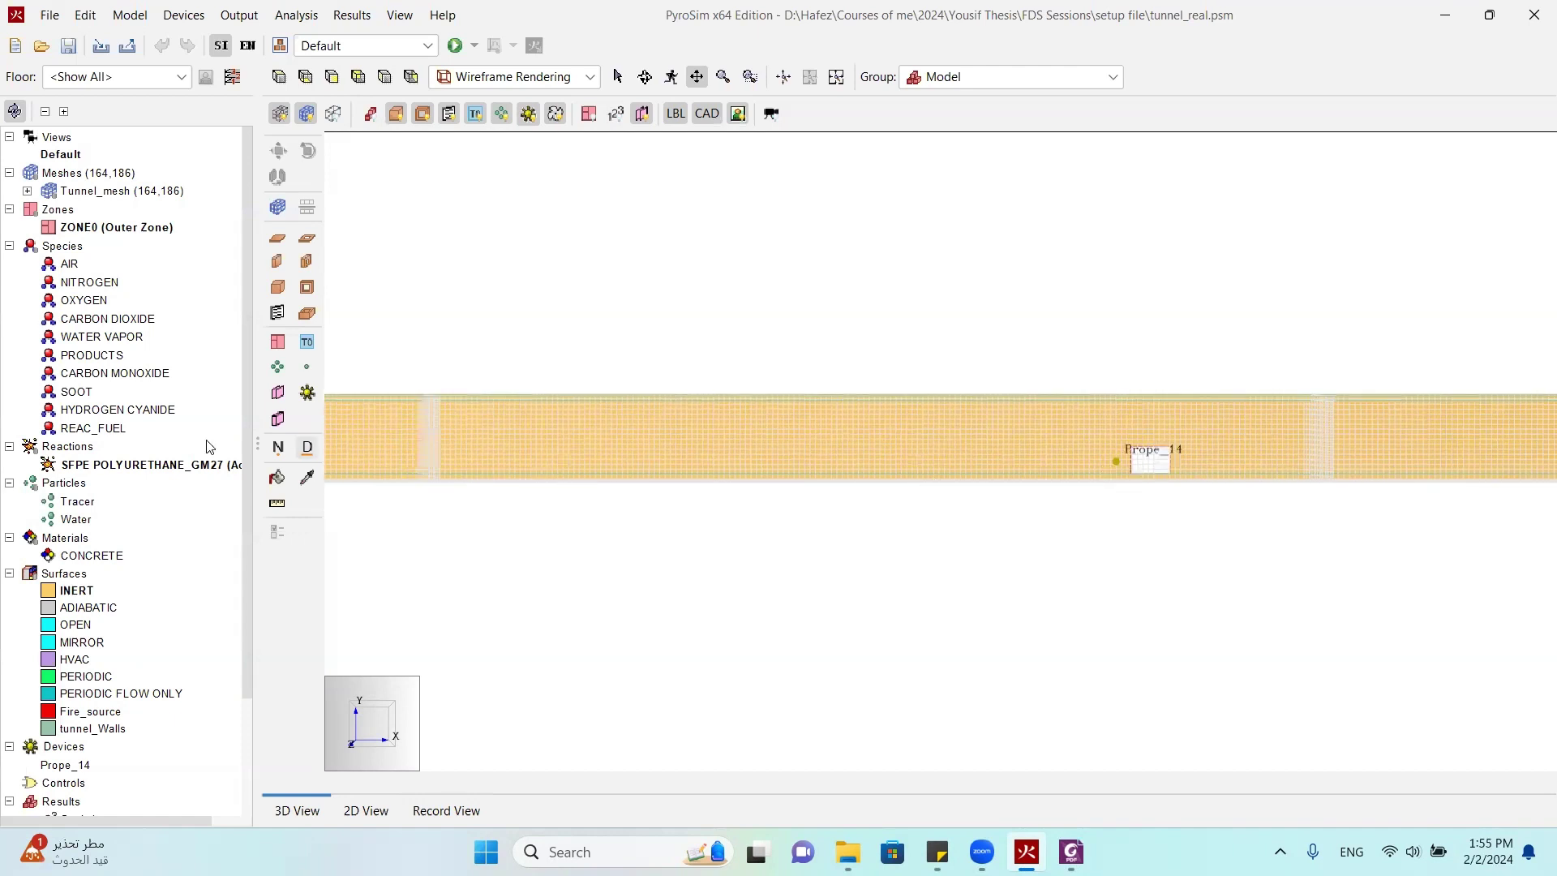
drag(665, 485, 966, 504)
scroll(966, 504, down, 3)
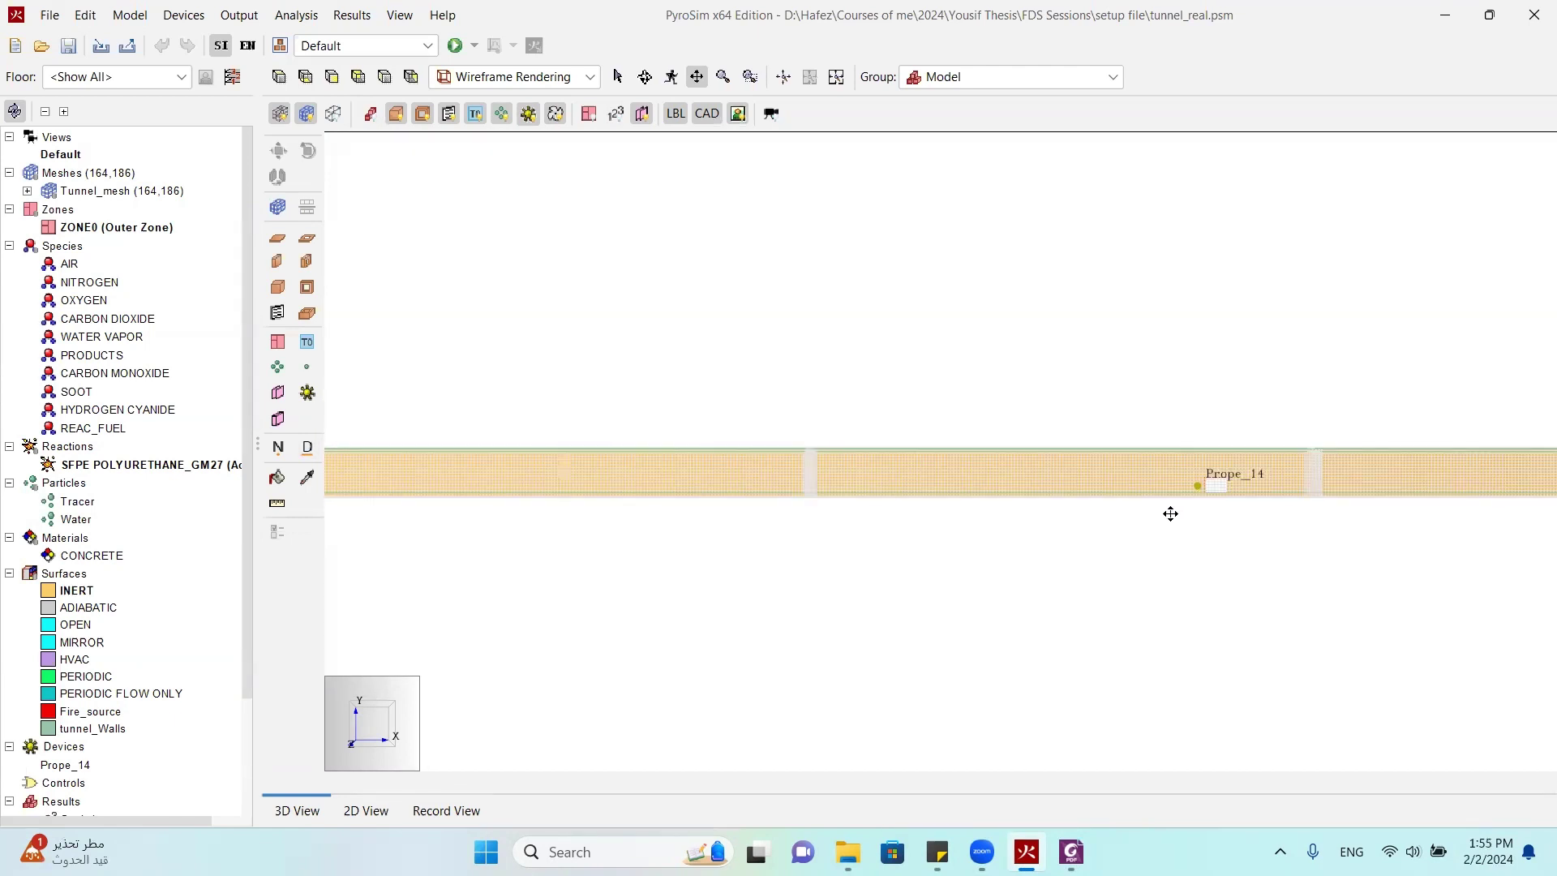
Place a new device in the tunnel just beside Prope_14, on the side away from the small white block
scroll(1171, 513, up, 3)
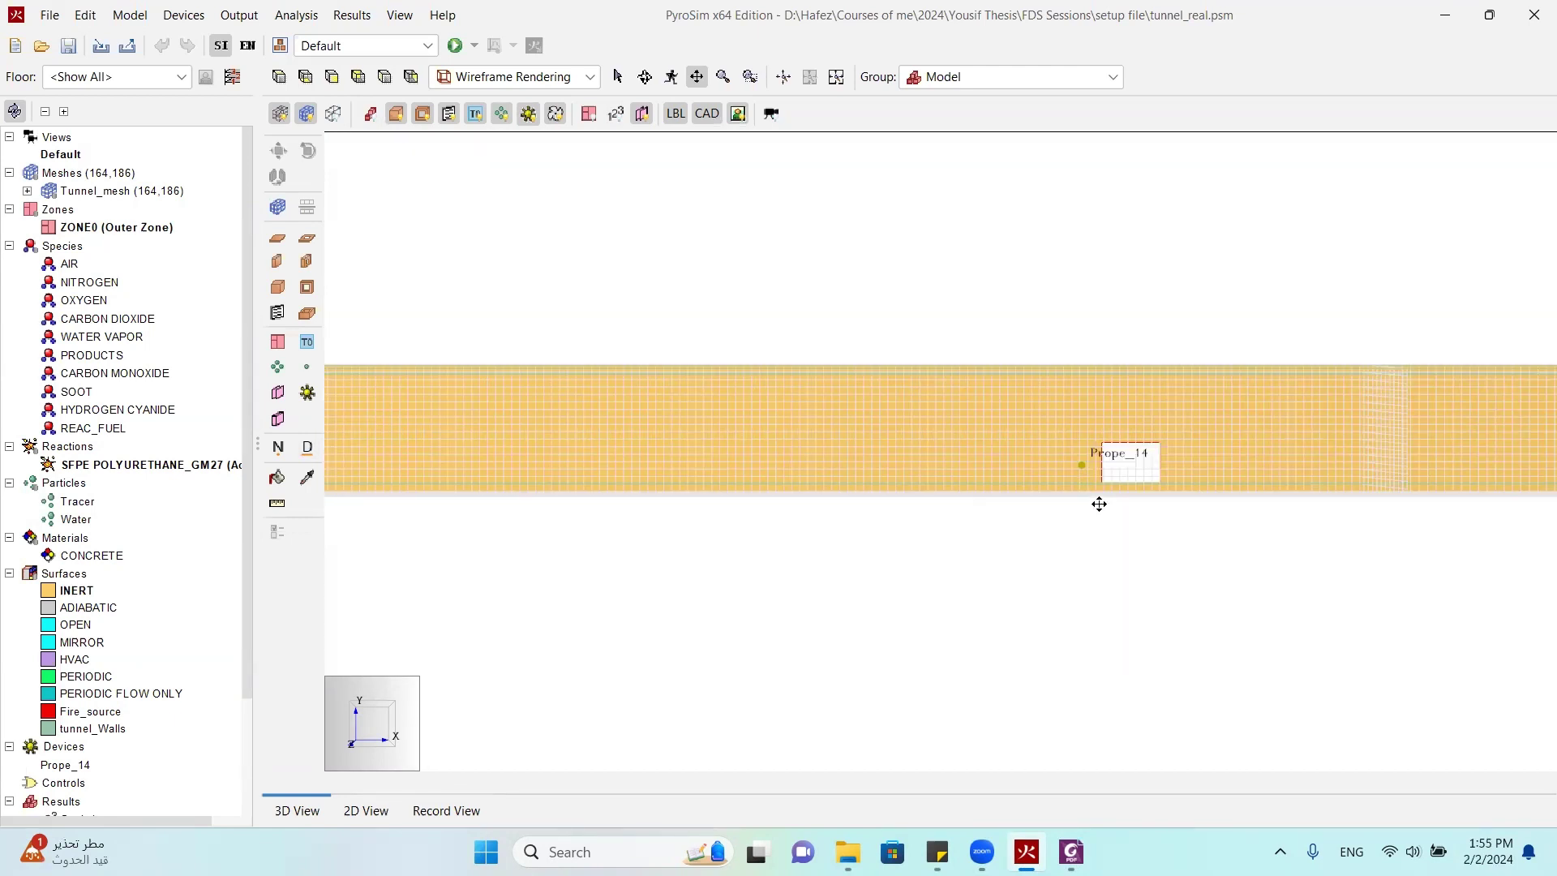
scroll(1091, 459, up, 1)
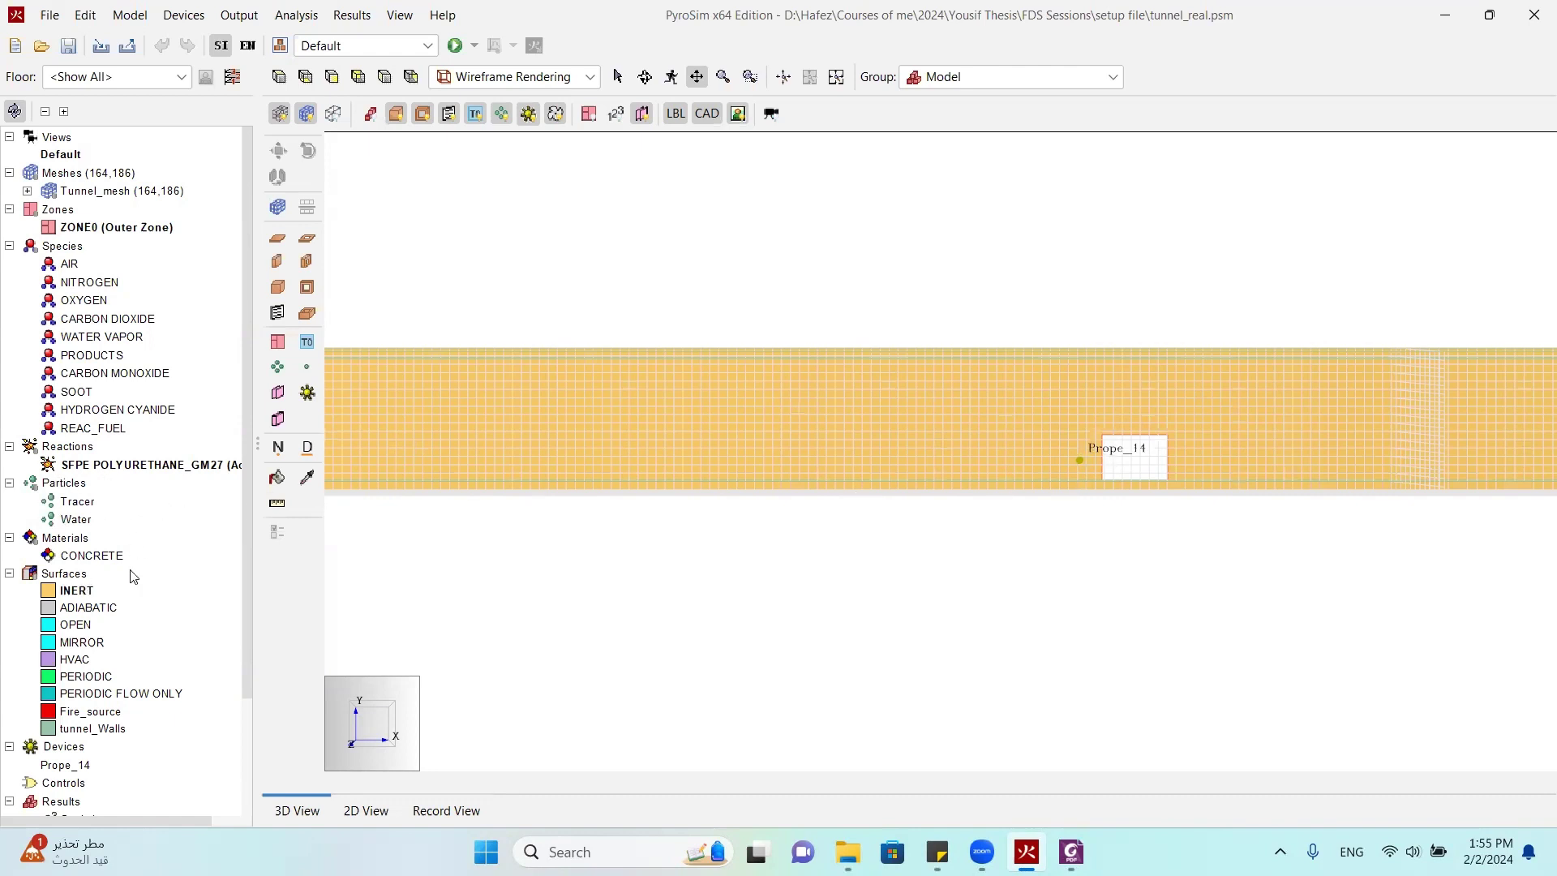
click(312, 398)
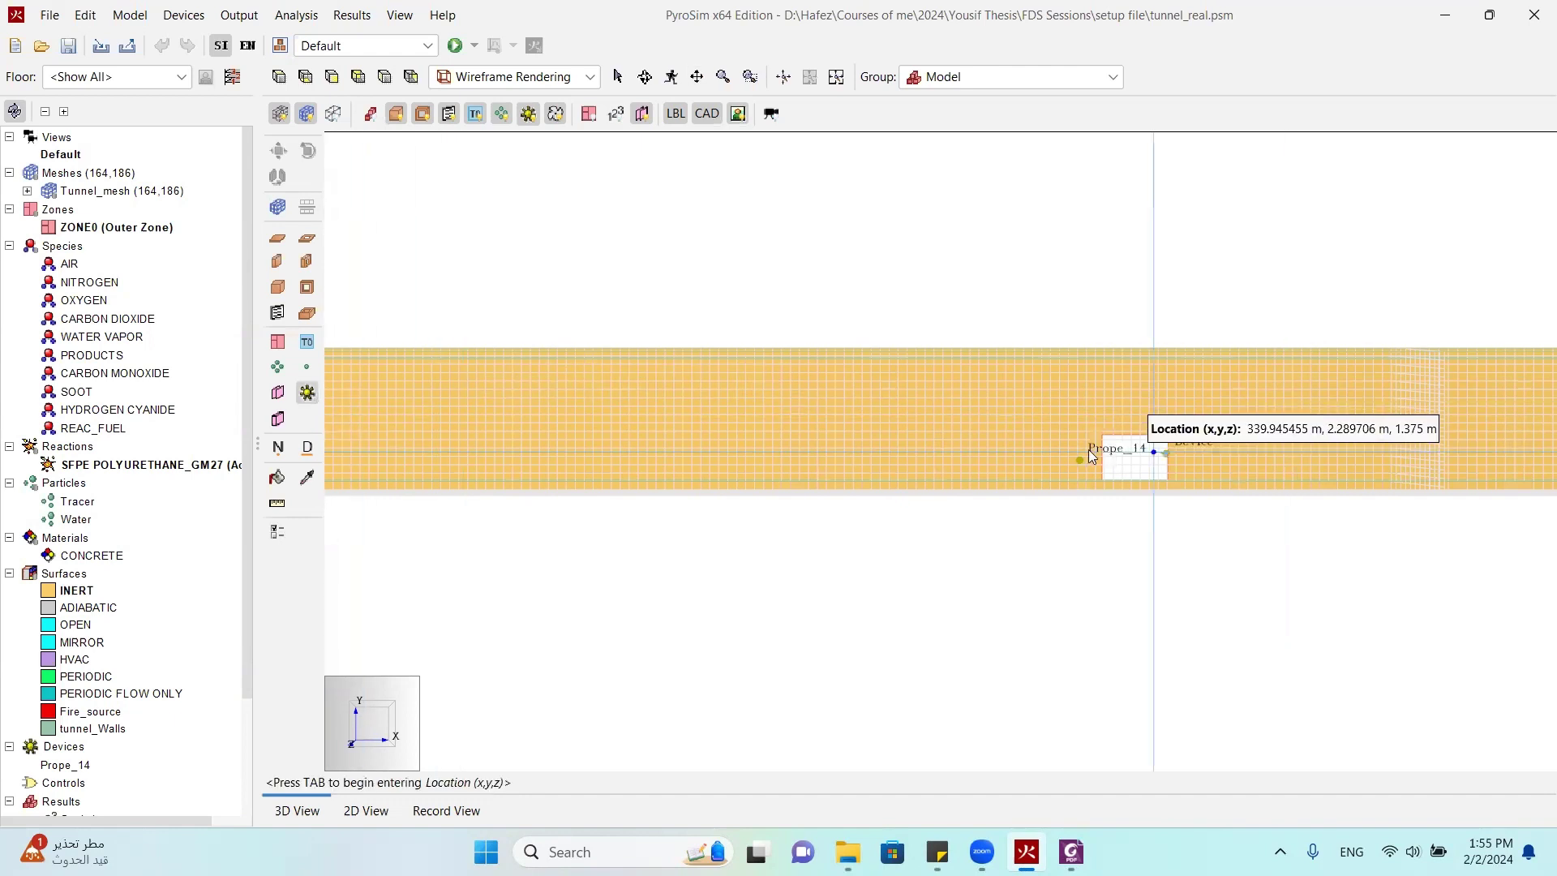
click(1047, 460)
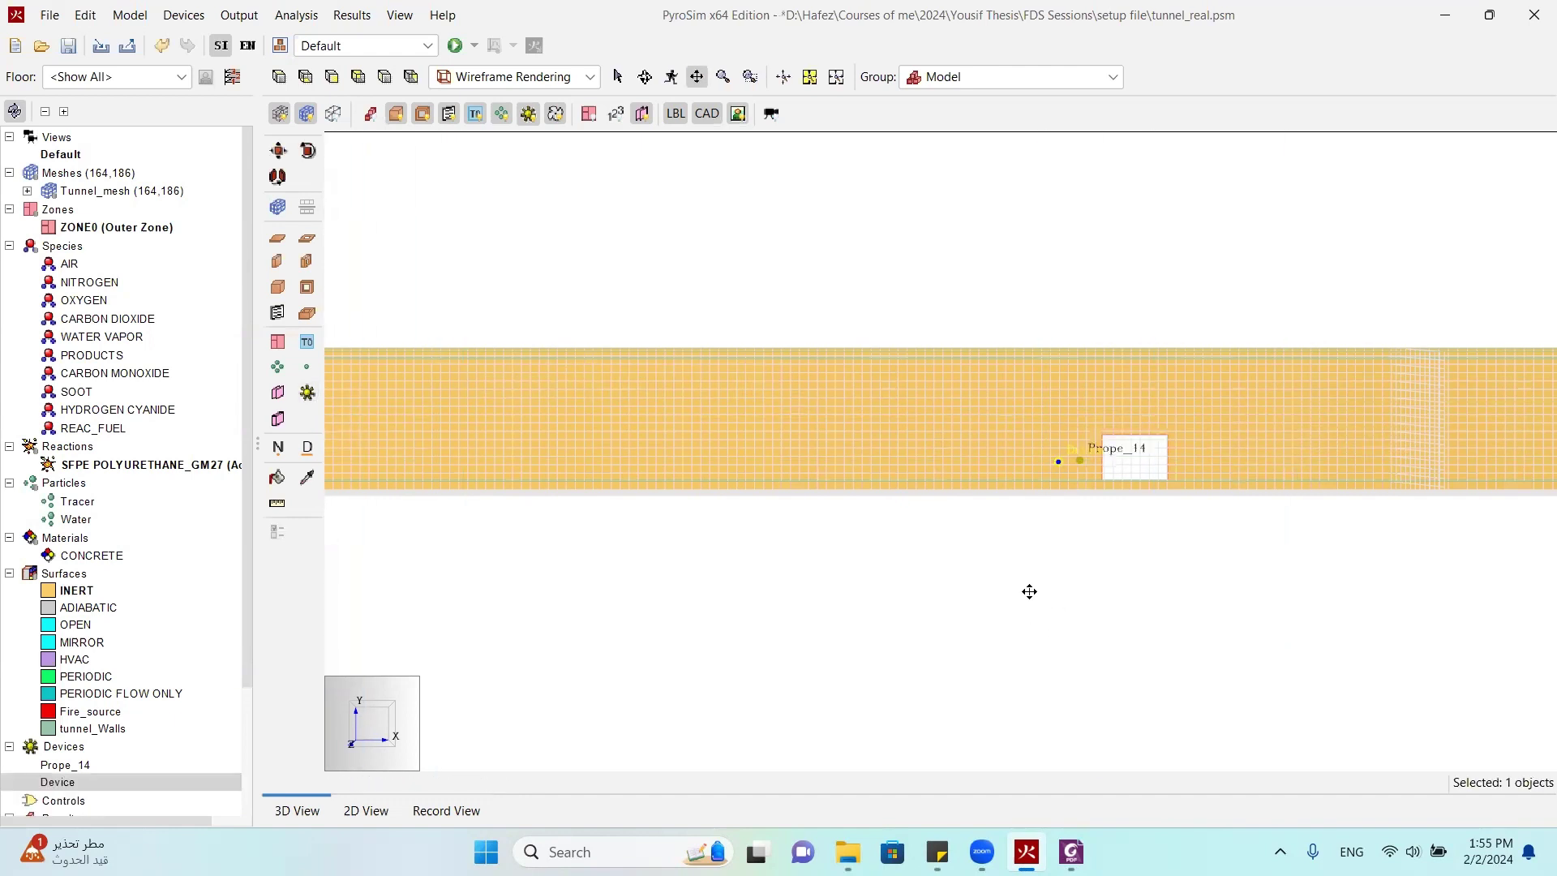
Check the properties of the newly placed temperature device beside Prope_14 without changing them, and delete that device from the model
double_click(66, 781)
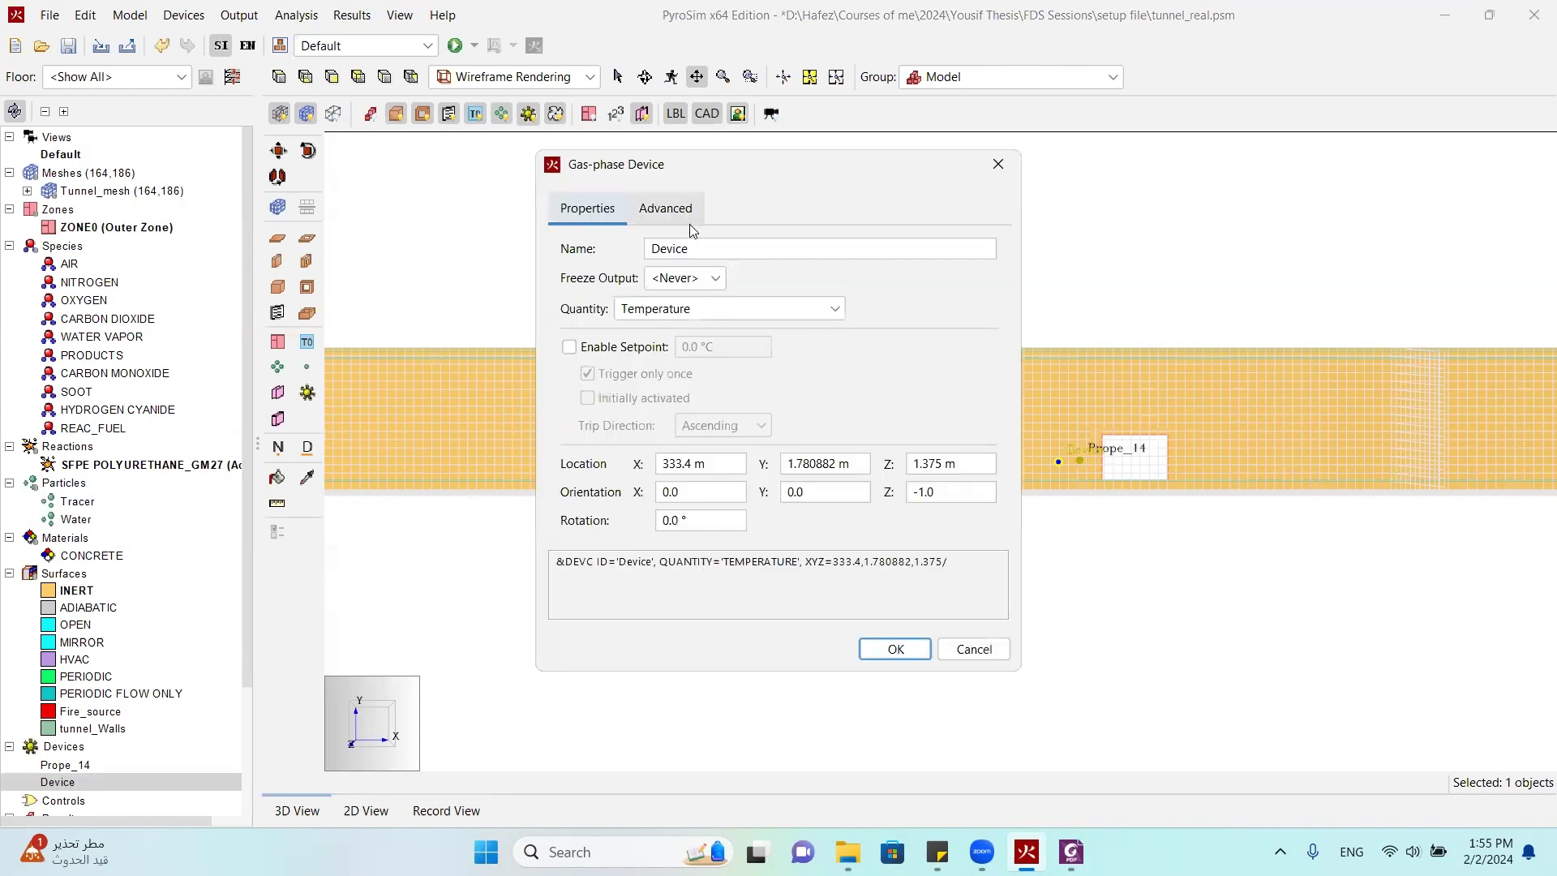
click(974, 650)
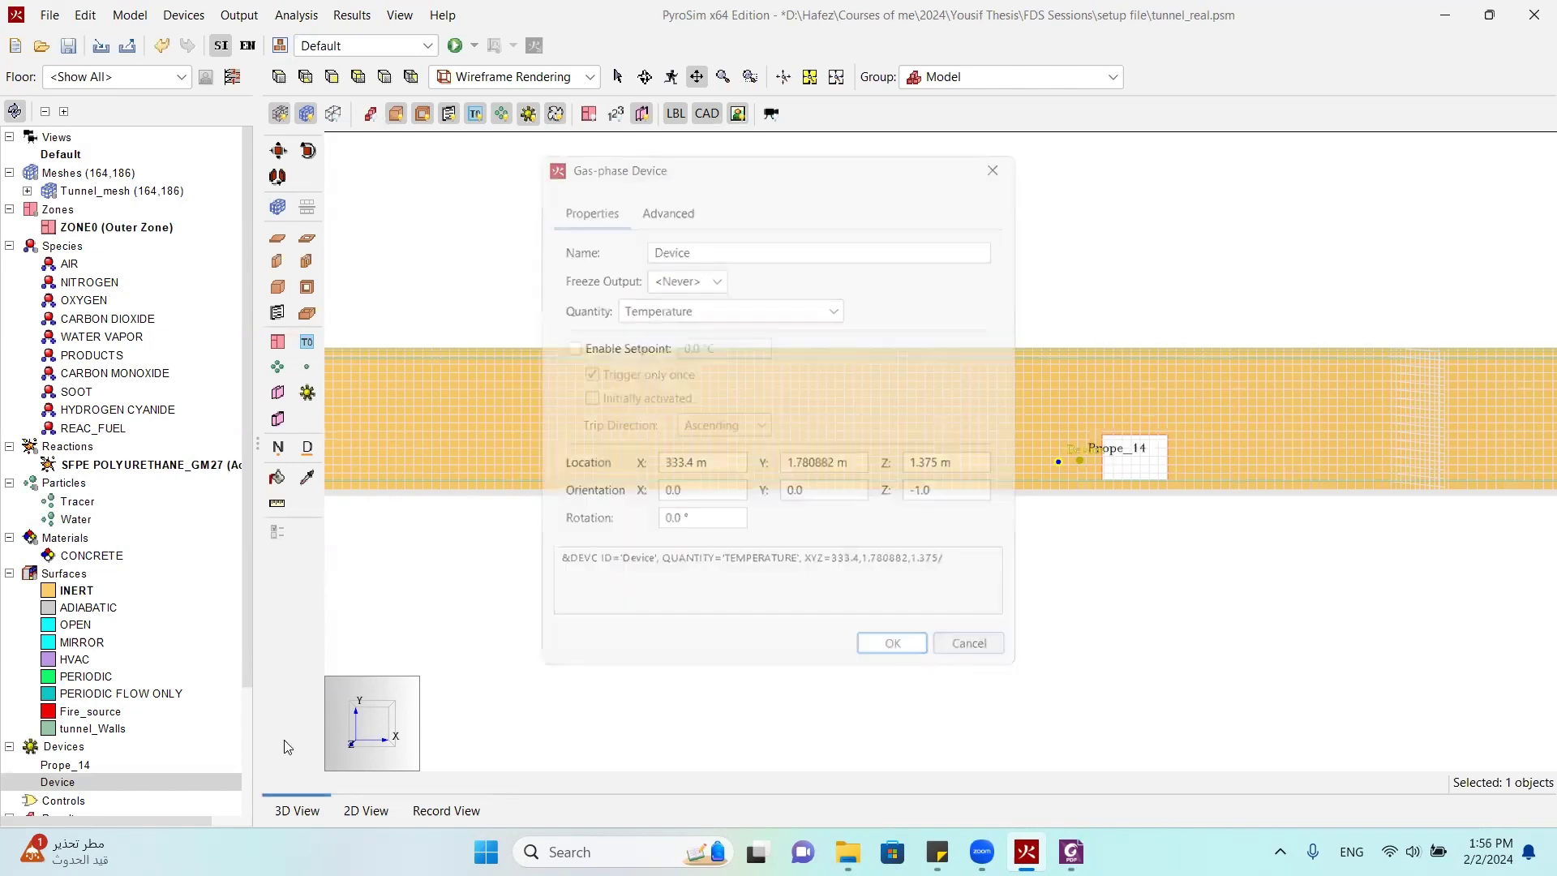
click(64, 770)
click(64, 780)
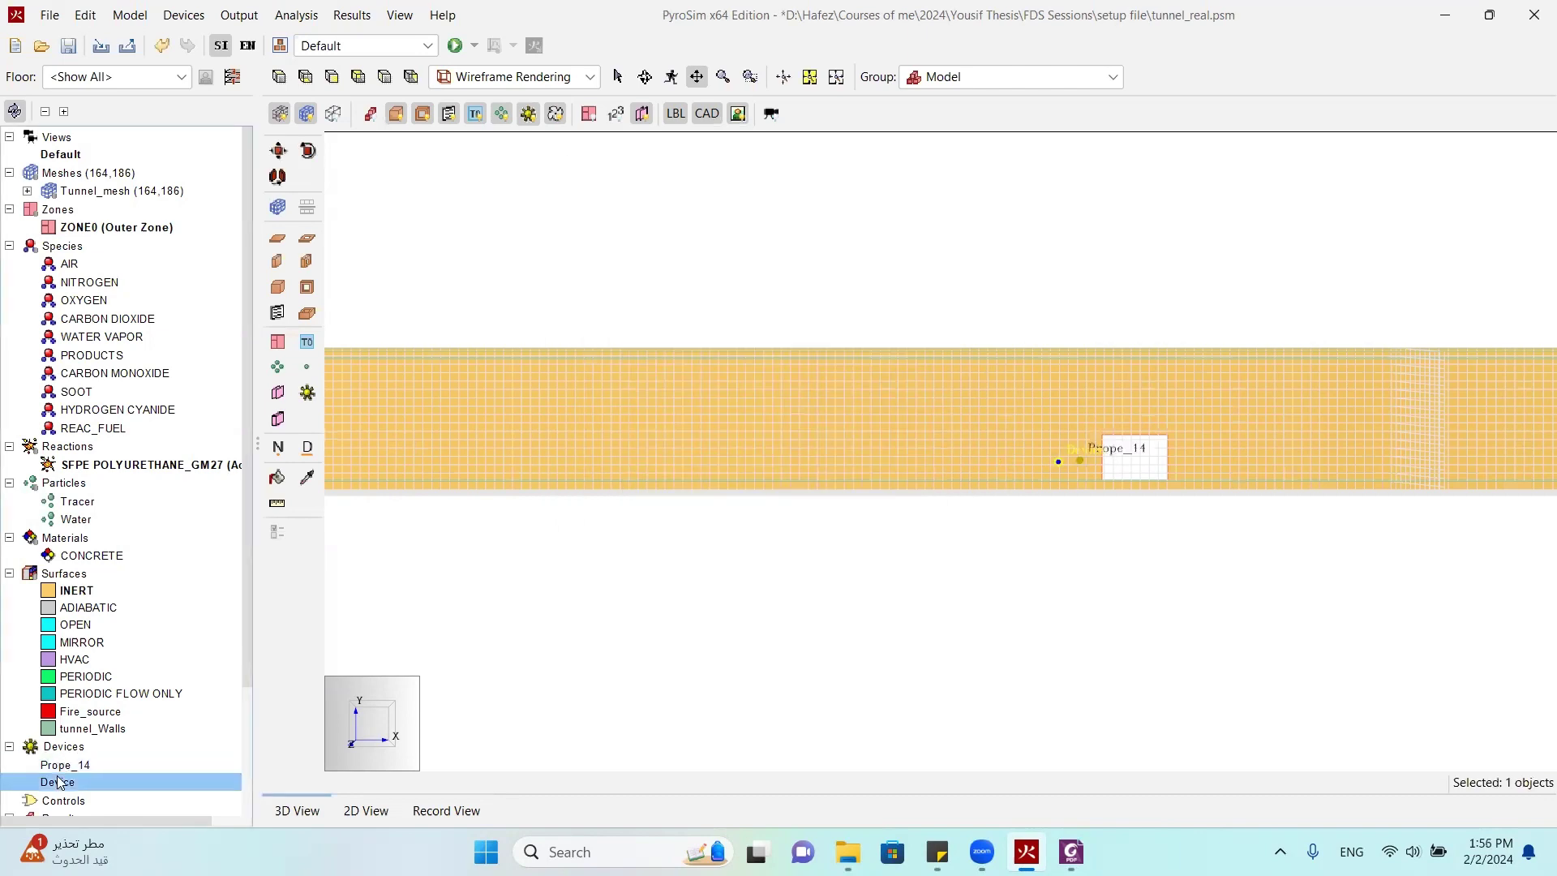
right_click(64, 780)
click(89, 677)
Open the properties of the Prope_14 device
double_click(47, 765)
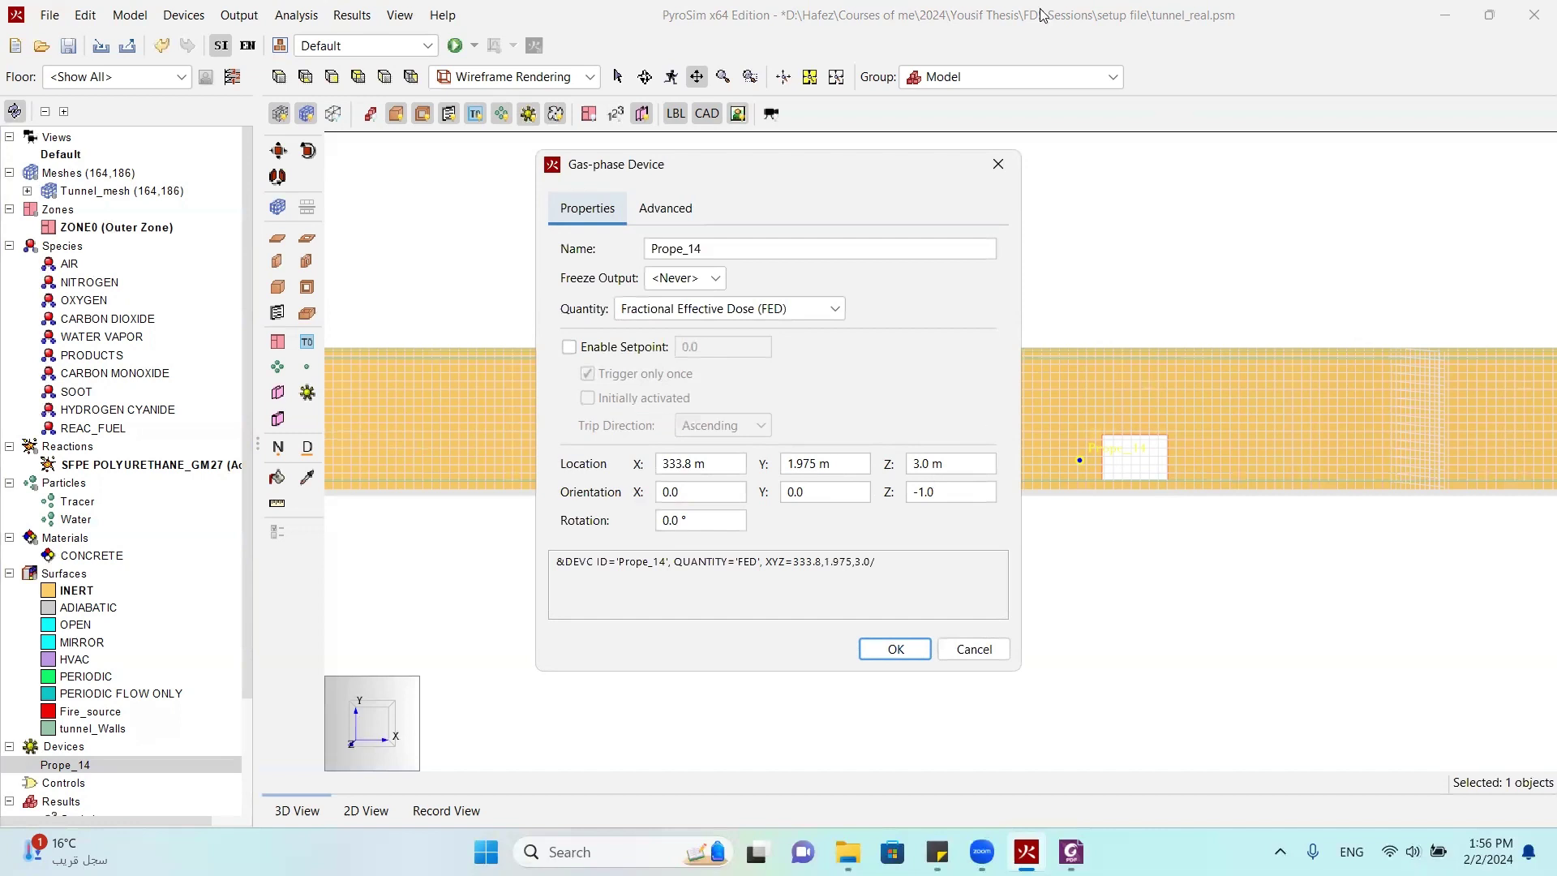
key(ctrl+2)
drag(651, 586, 1289, 586)
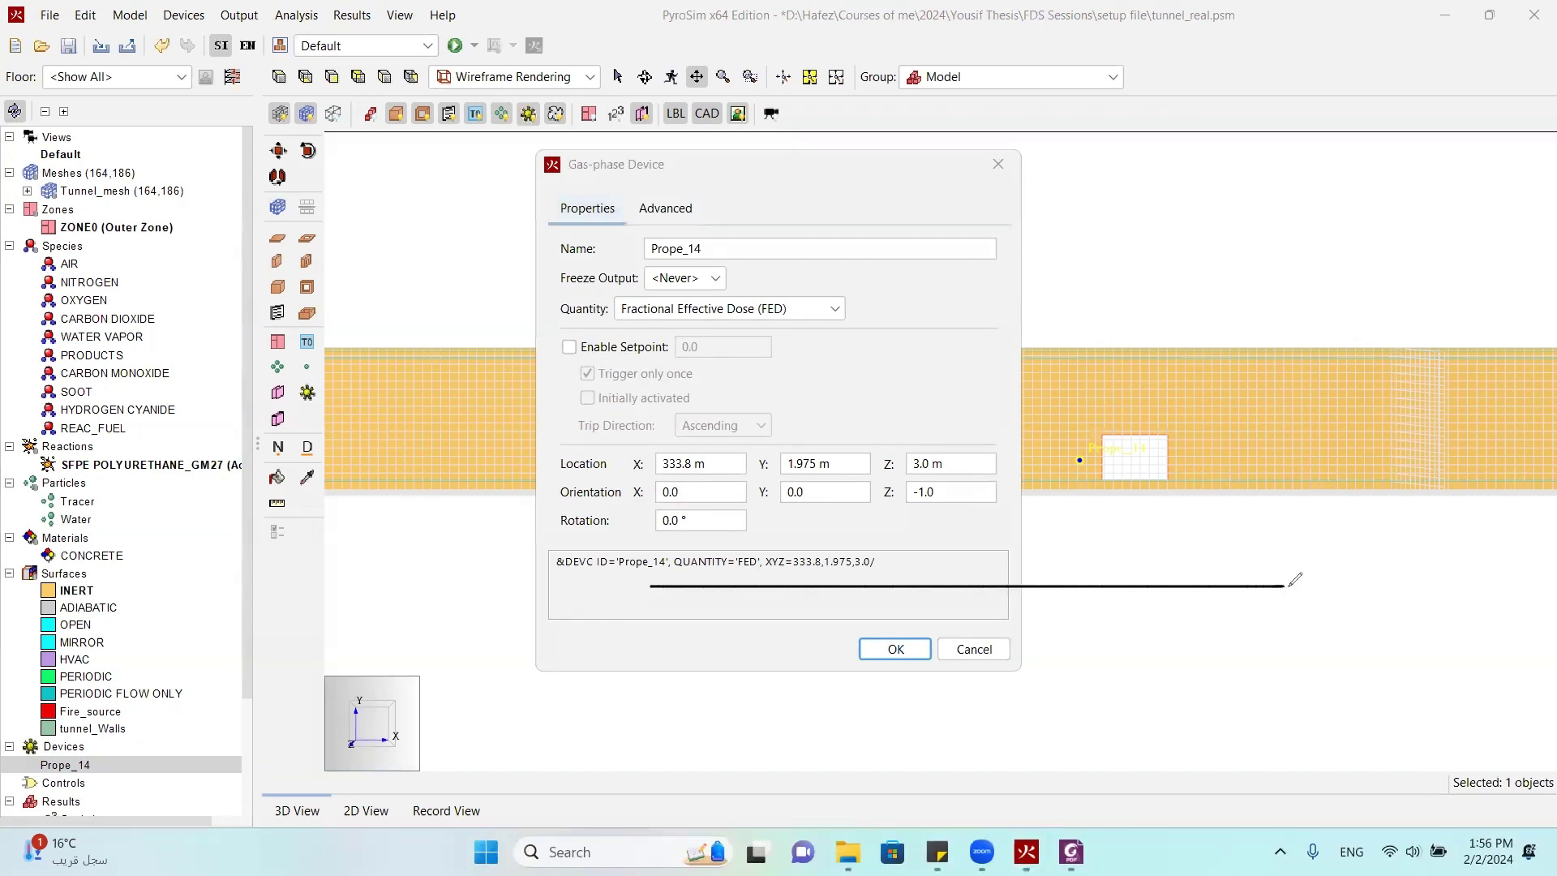
mouse_move(1128, 515)
mouse_down()
mouse_move(1120, 556)
mouse_move(1147, 576)
mouse_move(1124, 568)
mouse_up()
mouse_move(1160, 503)
mouse_down()
mouse_move(1160, 595)
mouse_move(1174, 580)
mouse_move(1150, 515)
mouse_move(1193, 507)
mouse_up()
mouse_move(1168, 487)
mouse_down()
mouse_move(1194, 517)
mouse_move(1209, 504)
mouse_move(1223, 522)
mouse_move(1366, 507)
mouse_up()
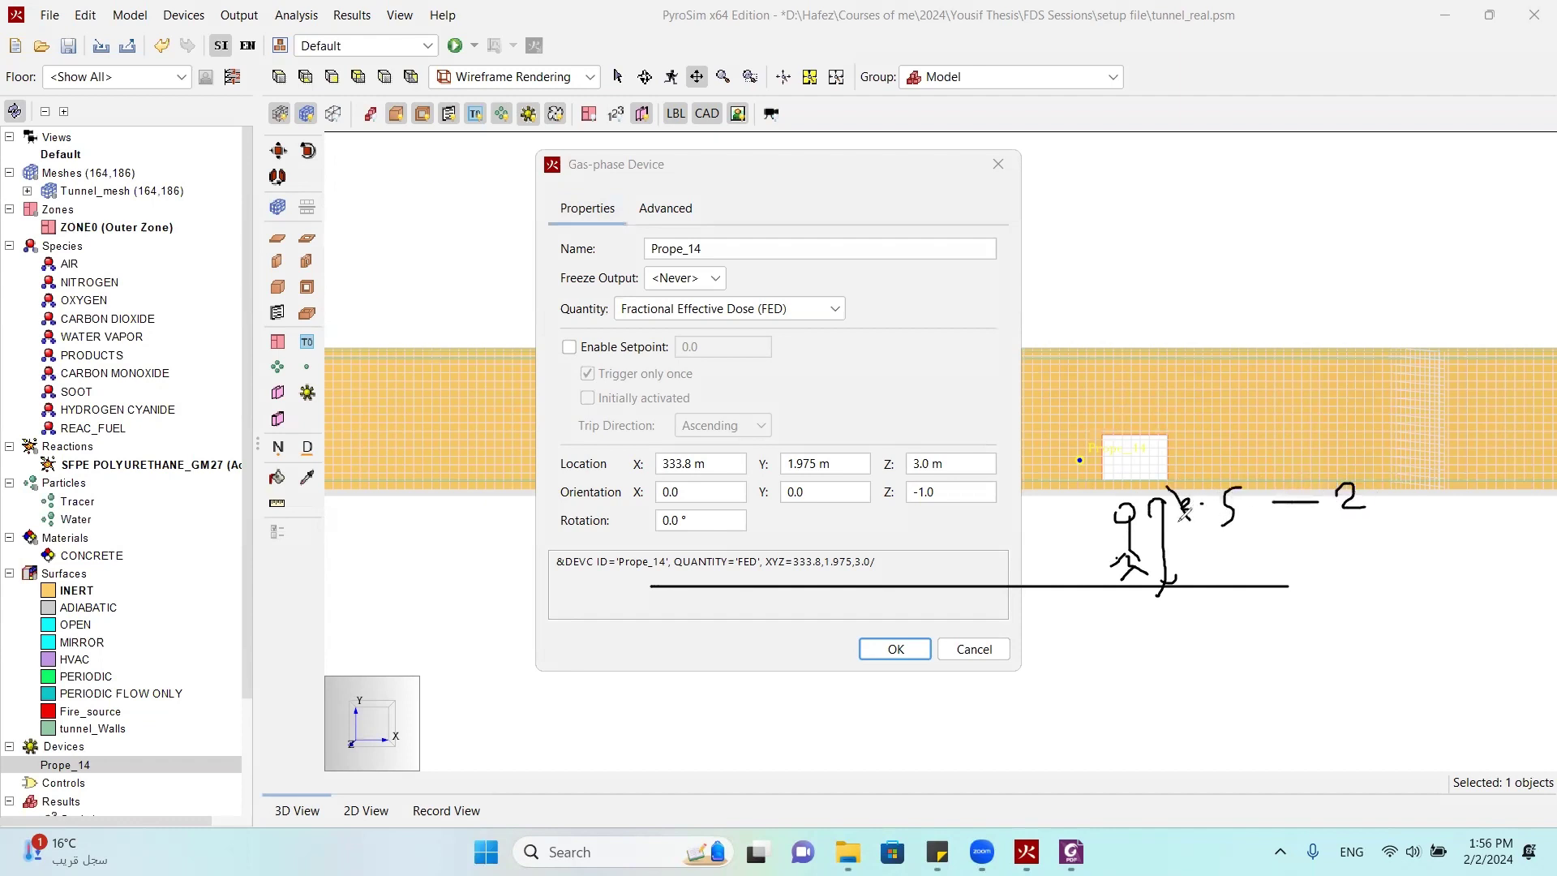
drag(1071, 532, 1237, 533)
mouse_move(1097, 516)
mouse_down()
mouse_move(1241, 510)
mouse_move(1137, 534)
mouse_move(1019, 519)
mouse_move(1130, 512)
mouse_up()
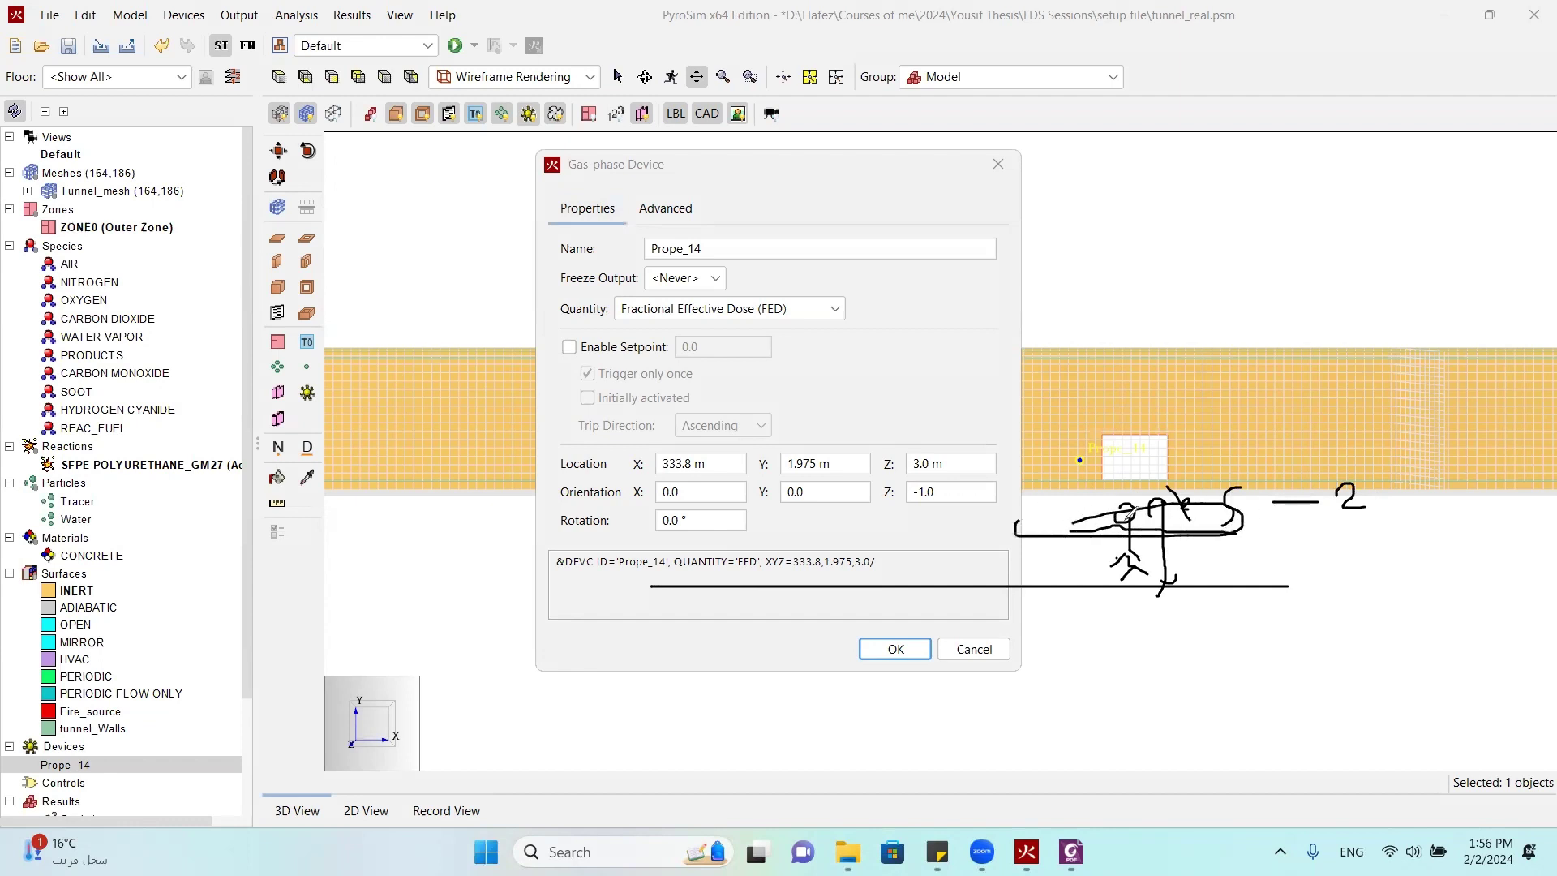
drag(1275, 605, 1275, 698)
mouse_move(1249, 628)
mouse_down()
mouse_move(1275, 605)
mouse_move(1327, 649)
mouse_move(1338, 632)
mouse_up()
drag(1359, 634, 1368, 632)
drag(1408, 598, 1396, 636)
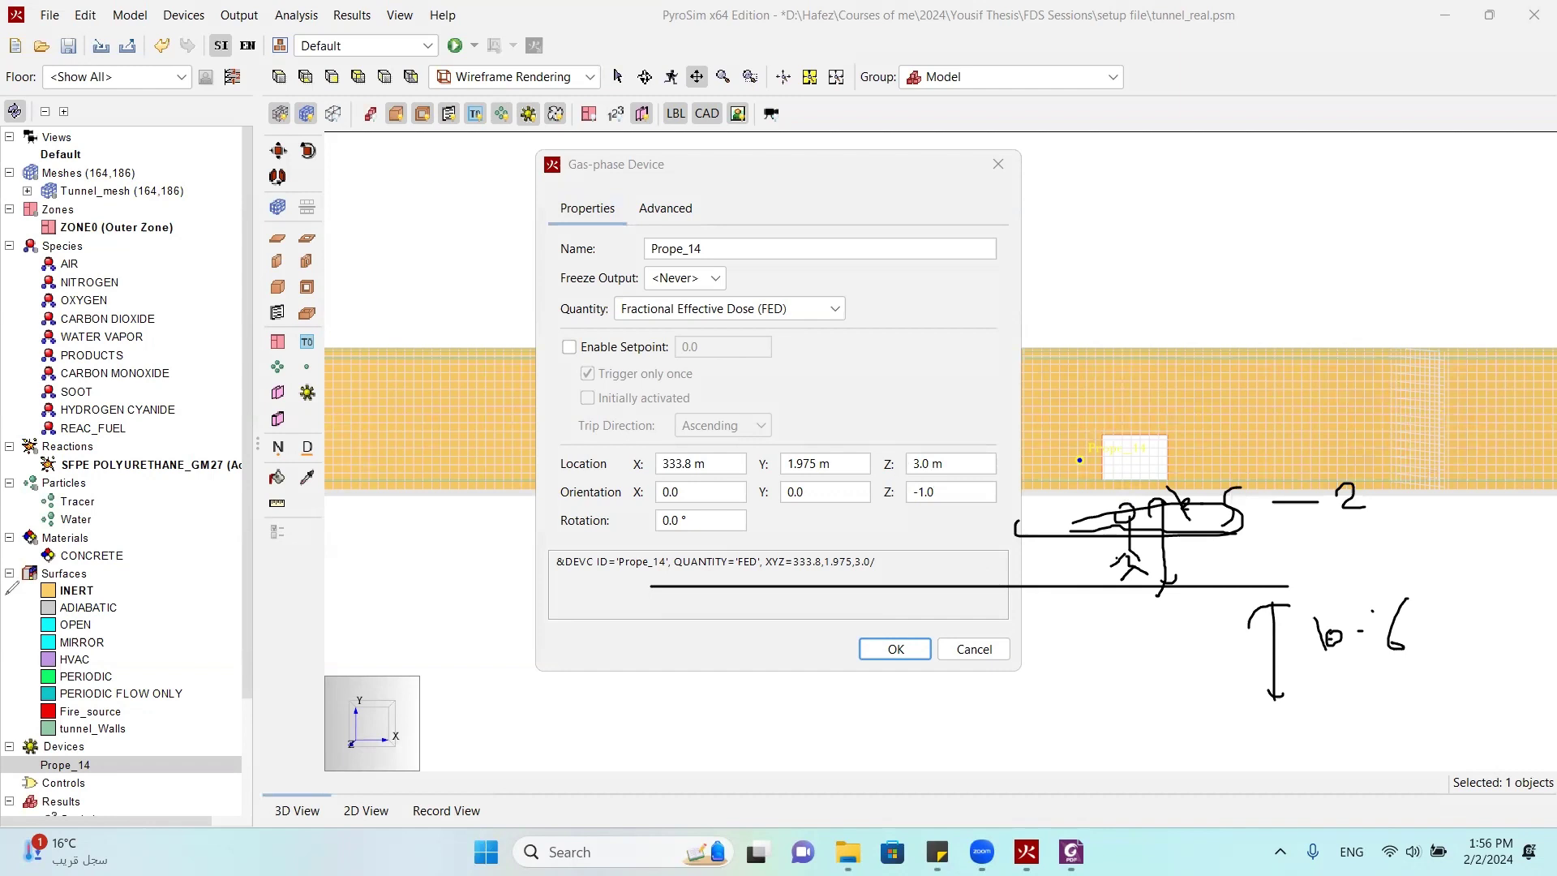
drag(1319, 621, 1351, 671)
mouse_move(1419, 593)
mouse_down()
mouse_move(1409, 665)
mouse_move(1339, 687)
mouse_up()
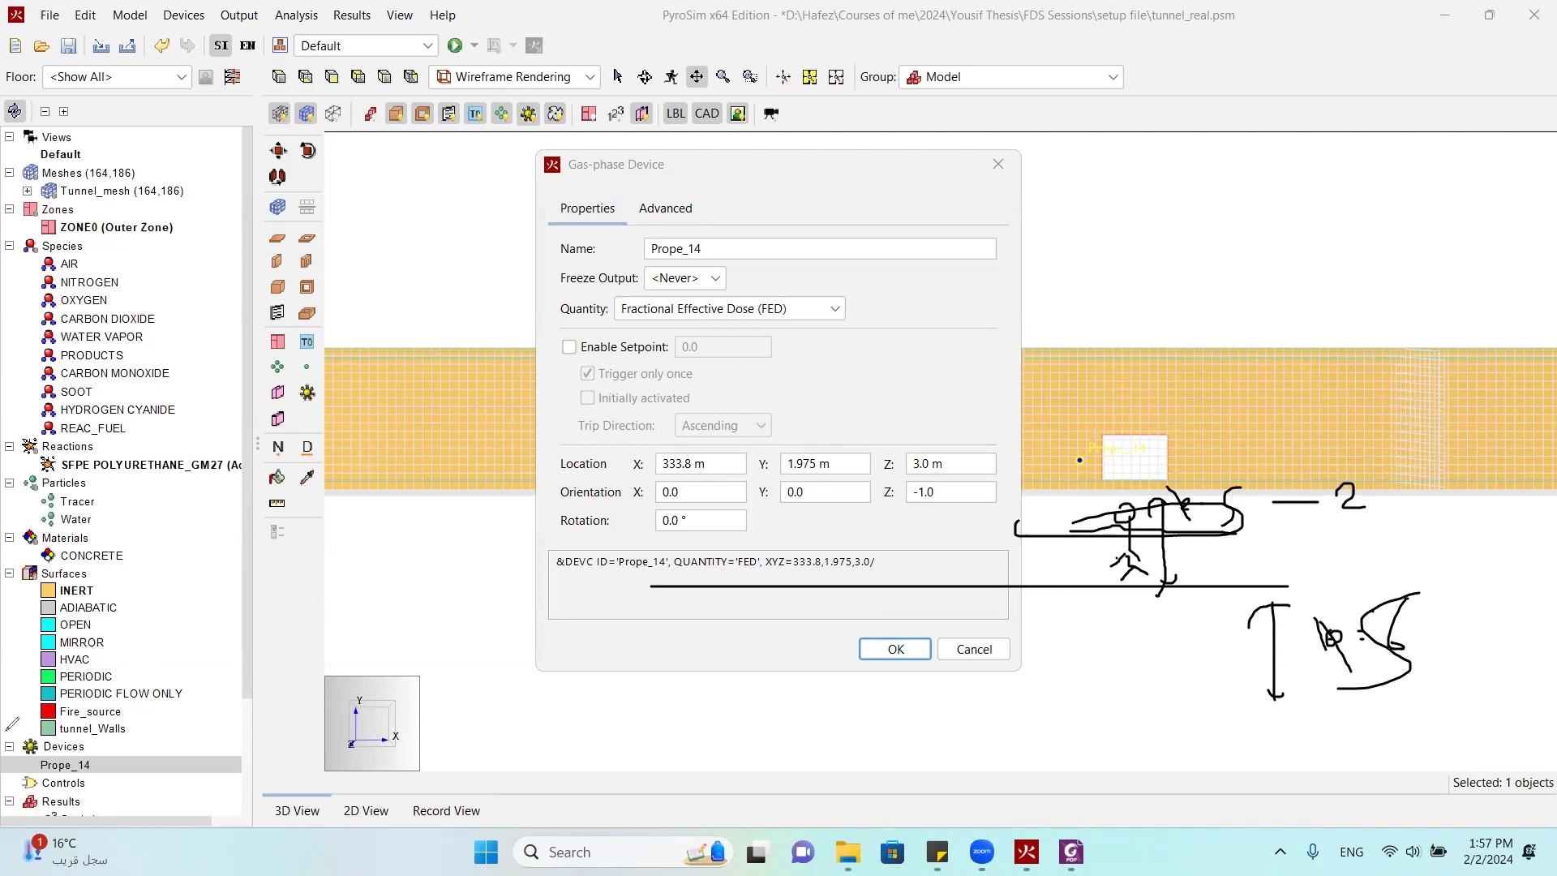
key(Escape)
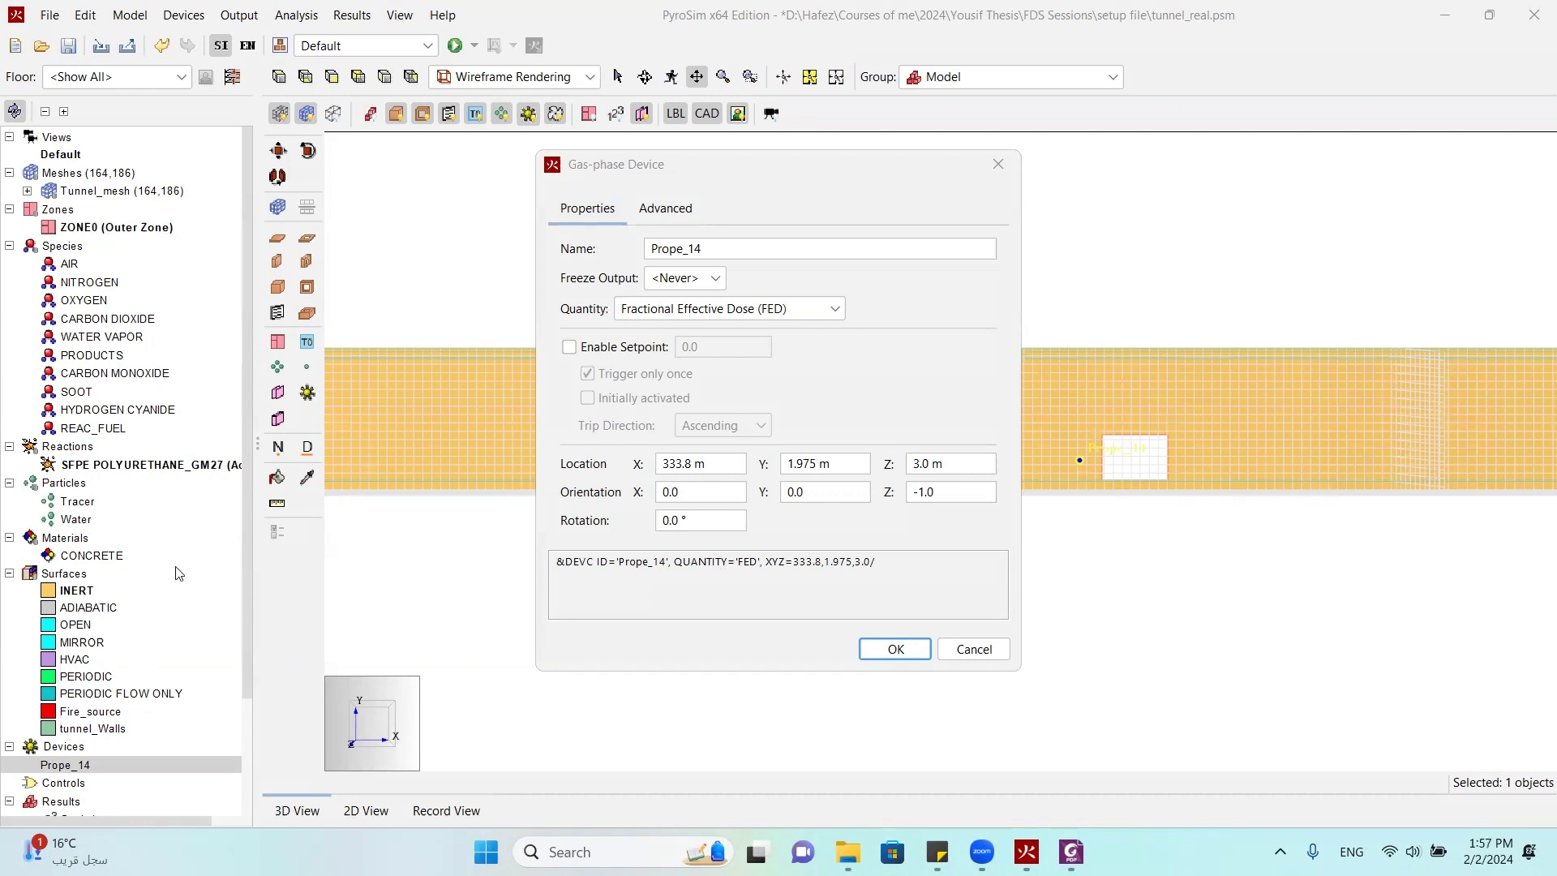
Browse the available quantities for Prope_14, keep Fractional Effective Dose (FED) and confirm the device properties
click(806, 312)
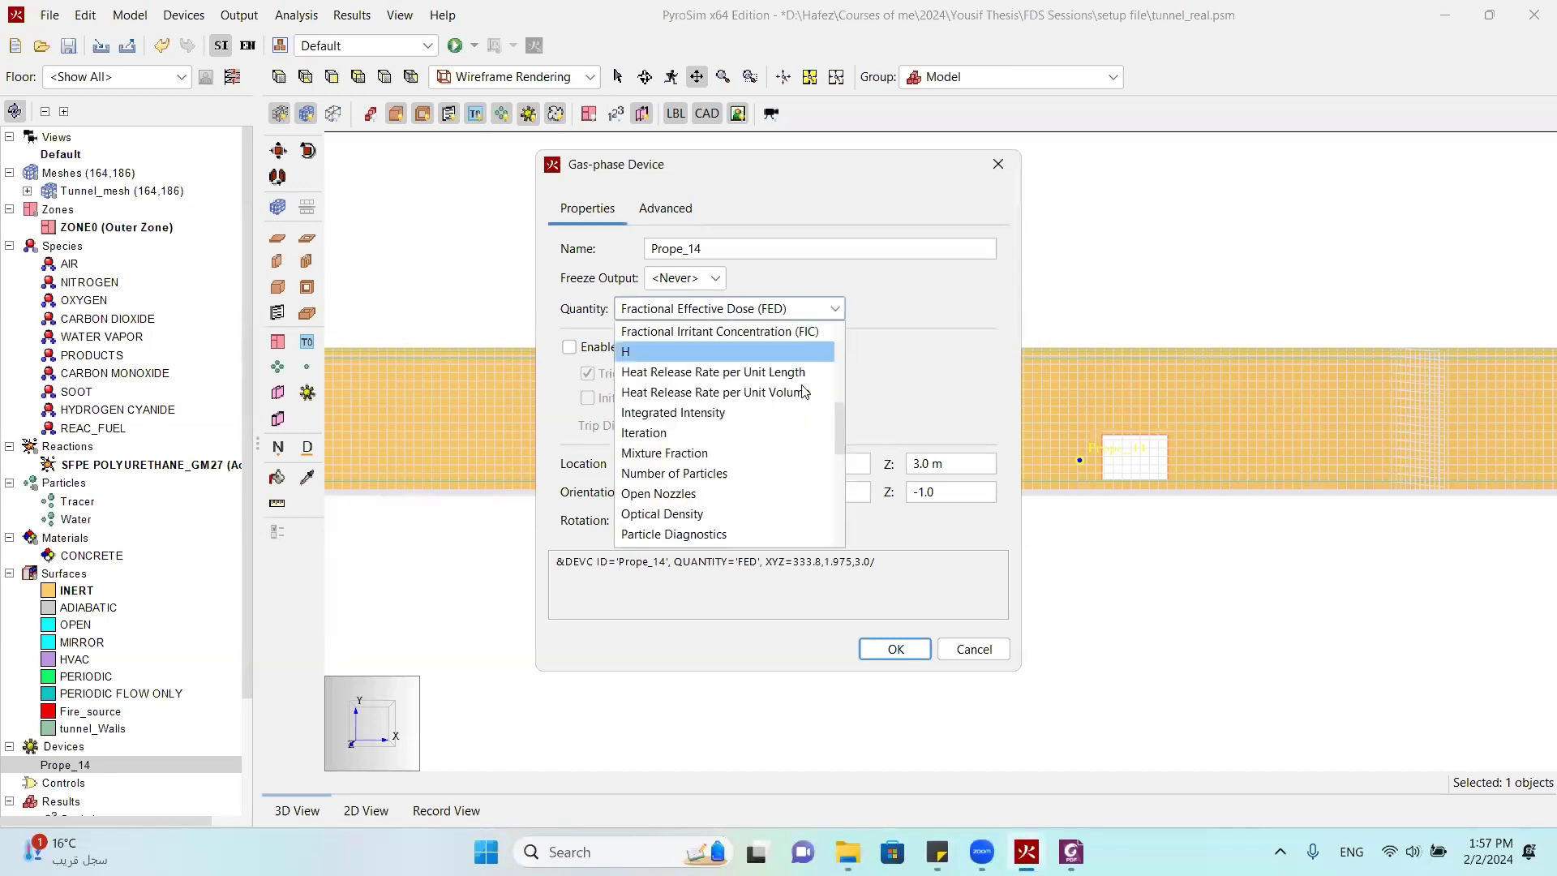
scroll(780, 487, up, 3)
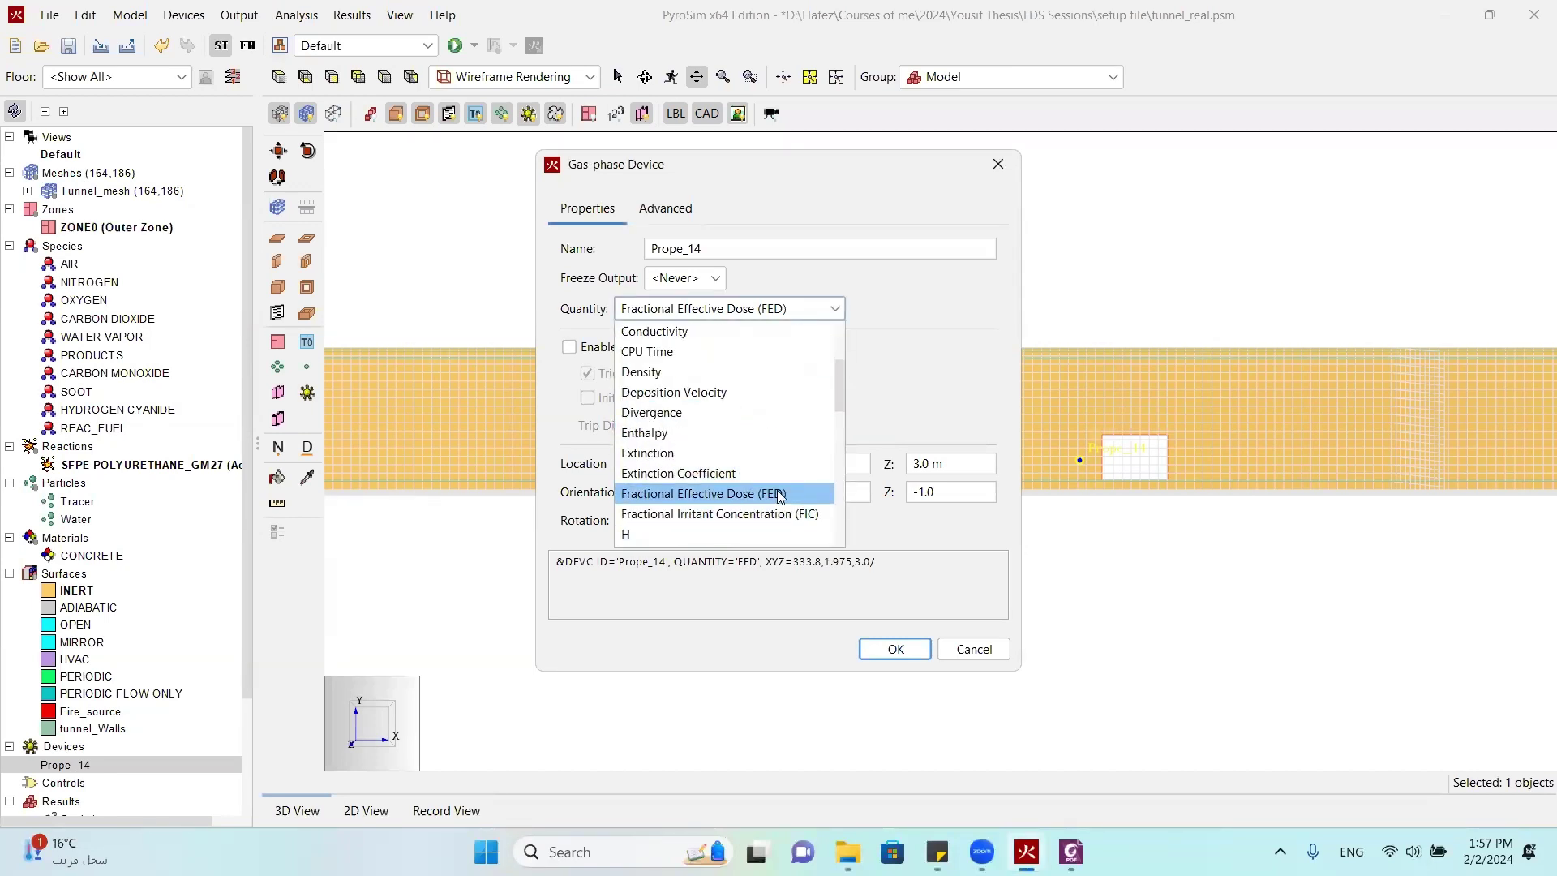
click(925, 399)
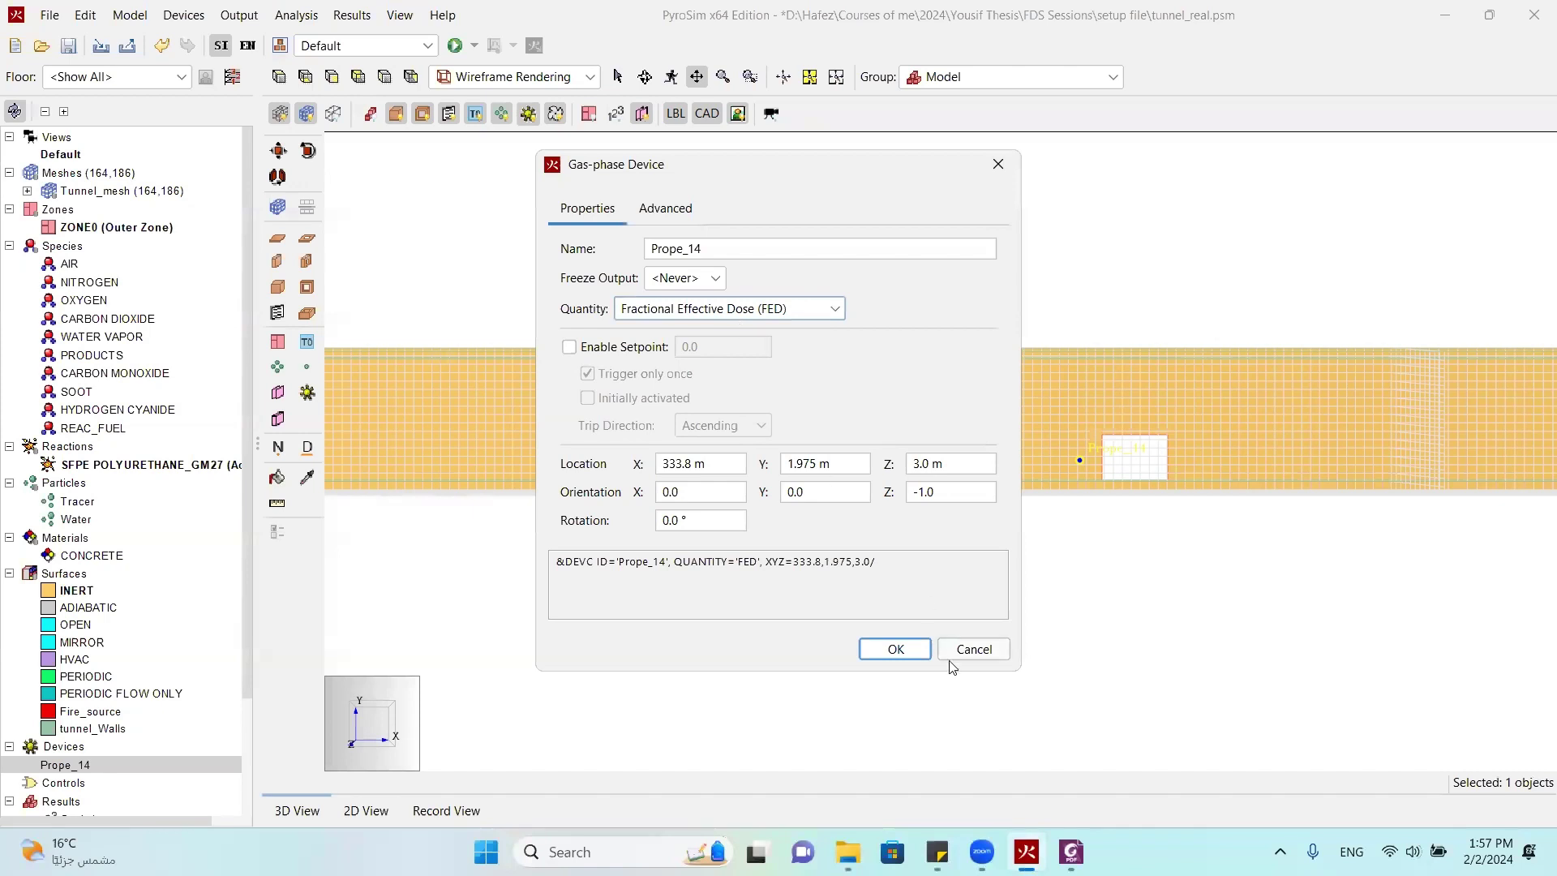
click(895, 649)
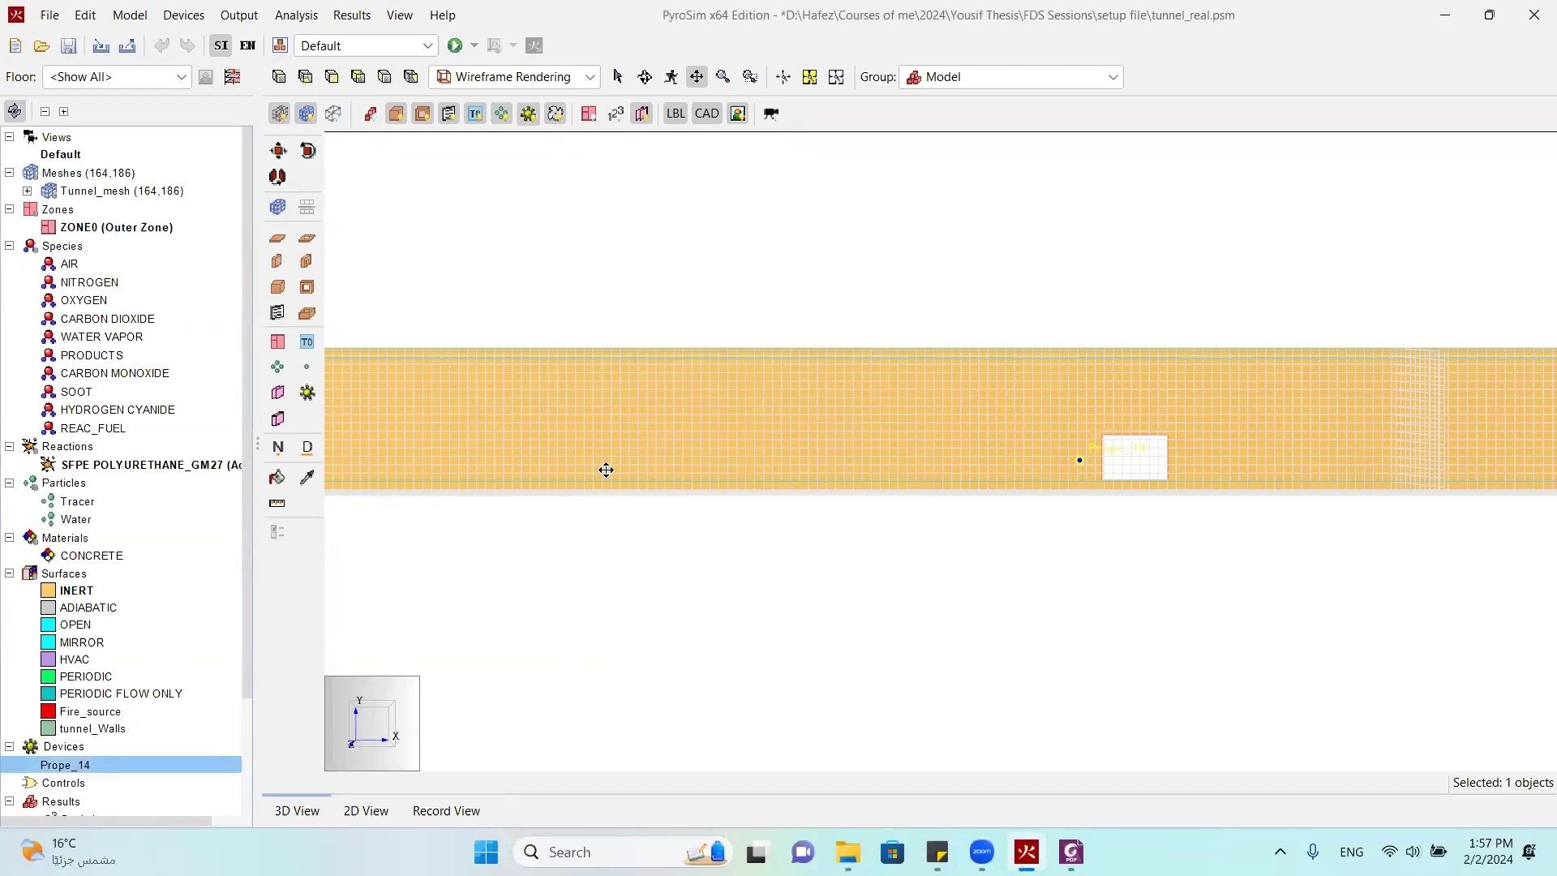
Set the simulation end time to 100 s in the simulation parameters, and look over the environment settings before confirming
scroll(186, 628, down, 2)
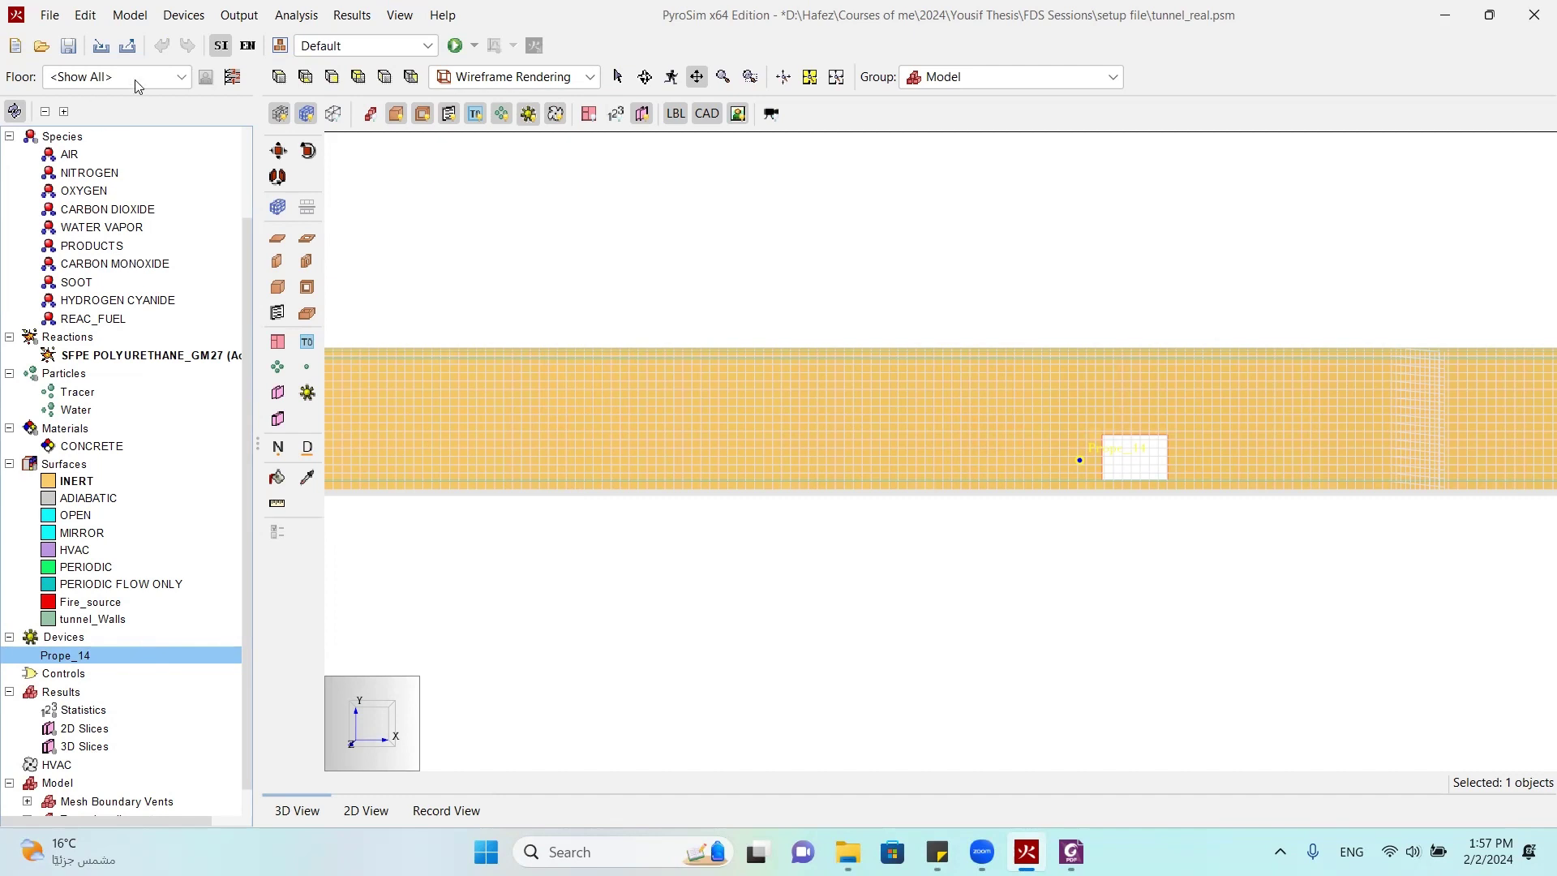
click(296, 15)
click(348, 44)
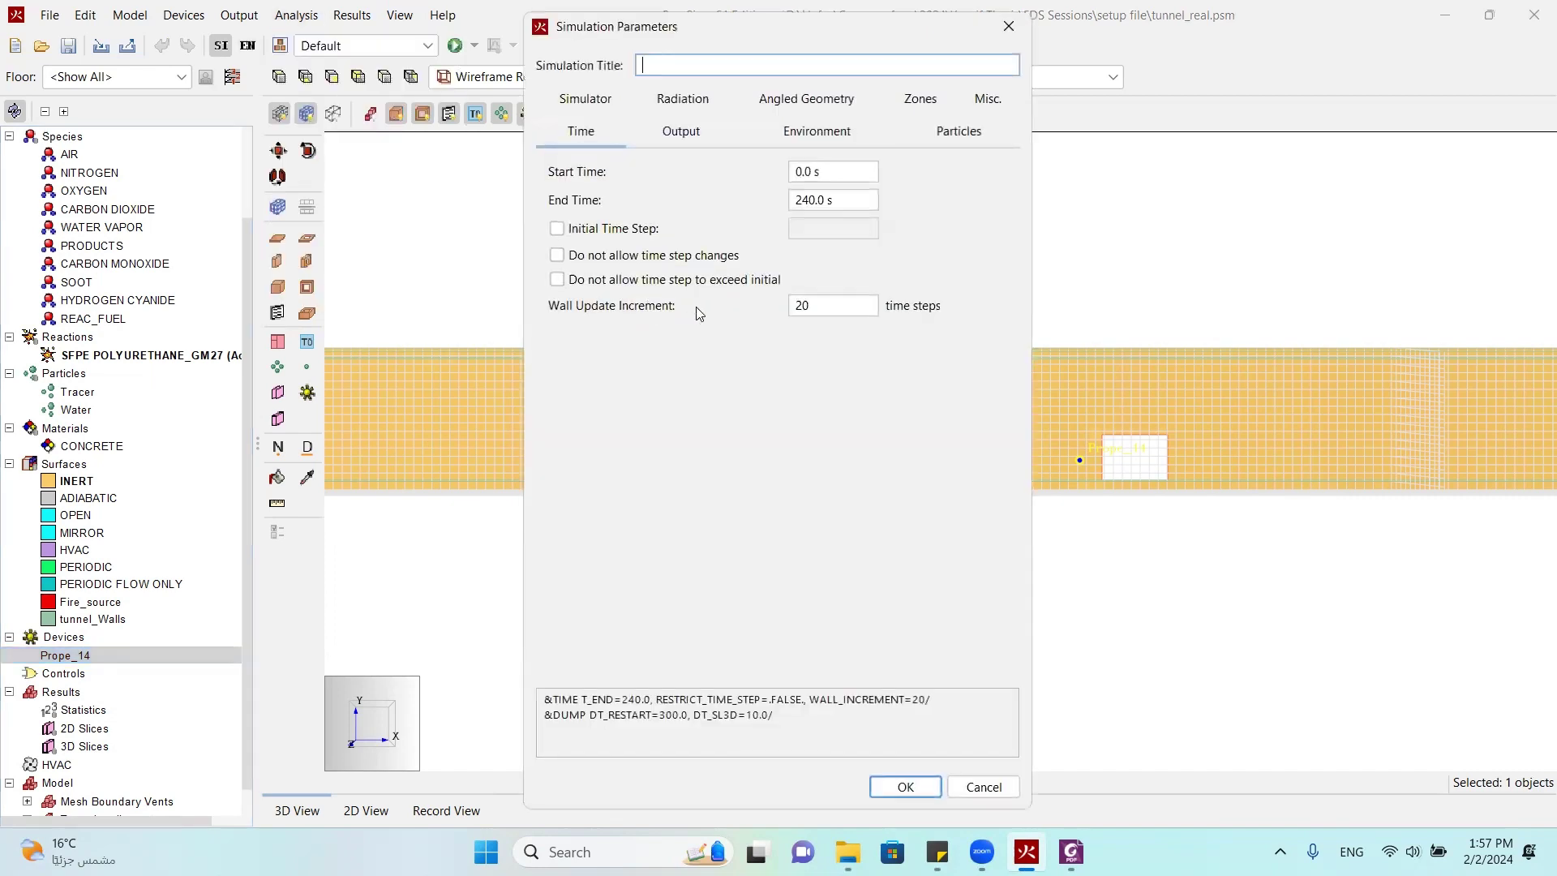
click(832, 200)
triple_click(832, 200)
text(1)
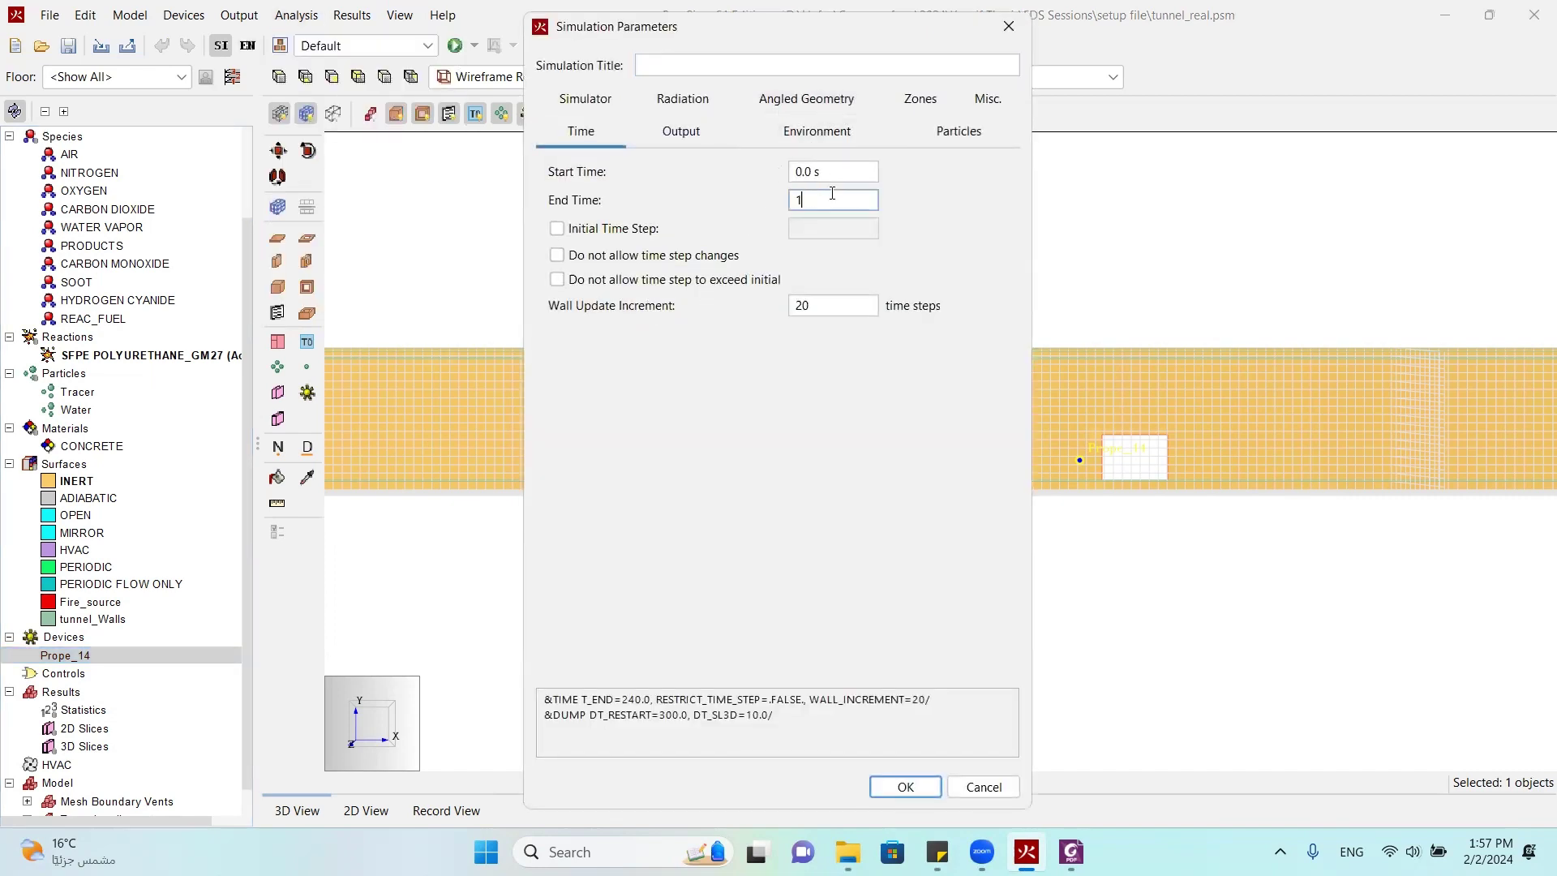
text(00)
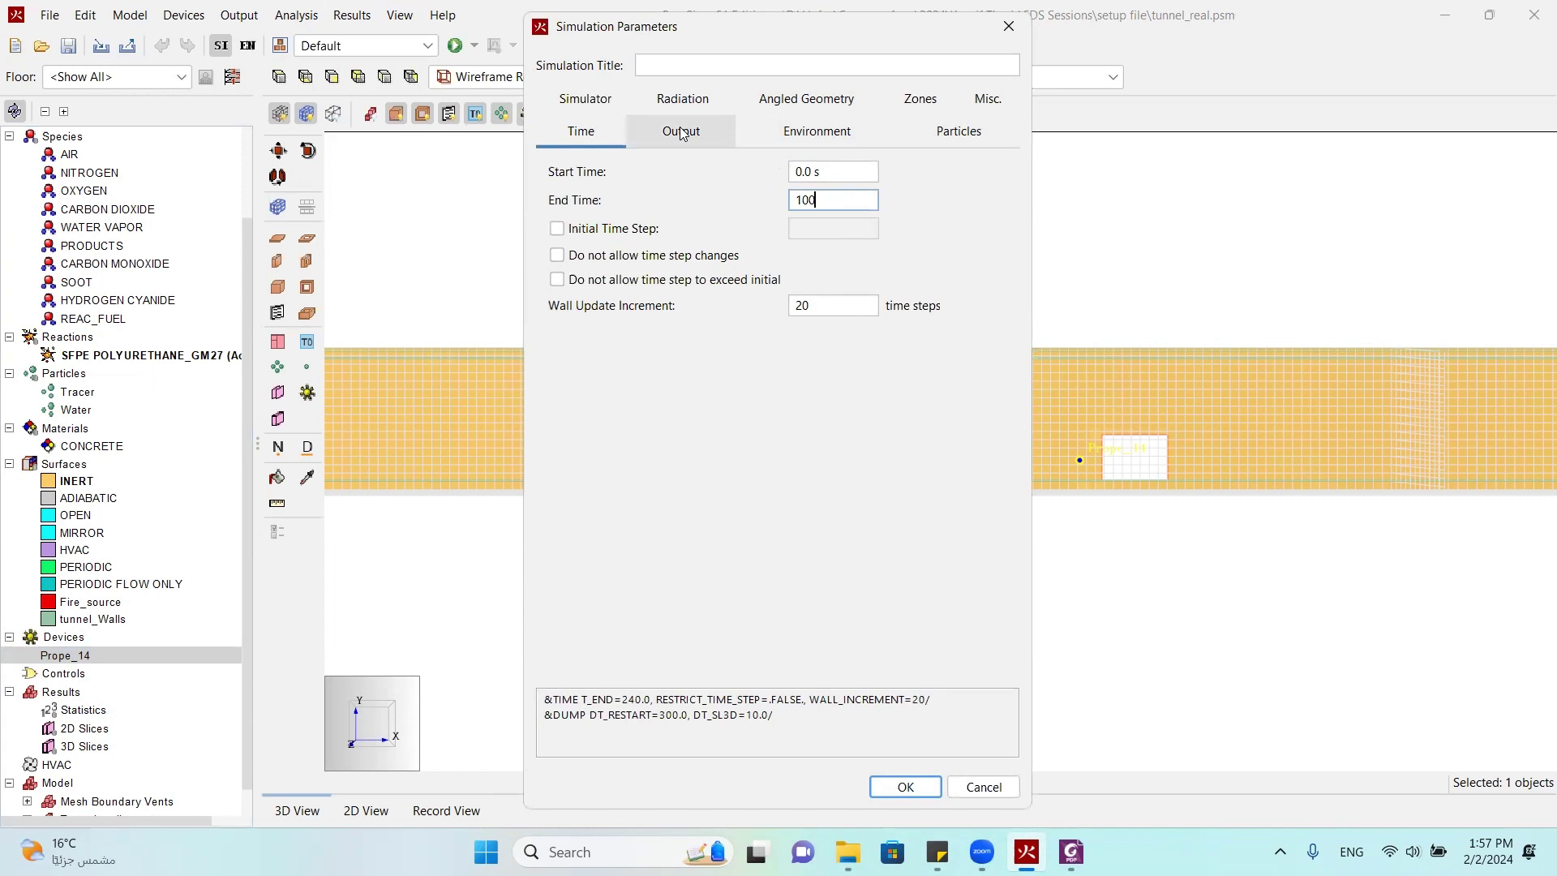
click(844, 174)
click(852, 200)
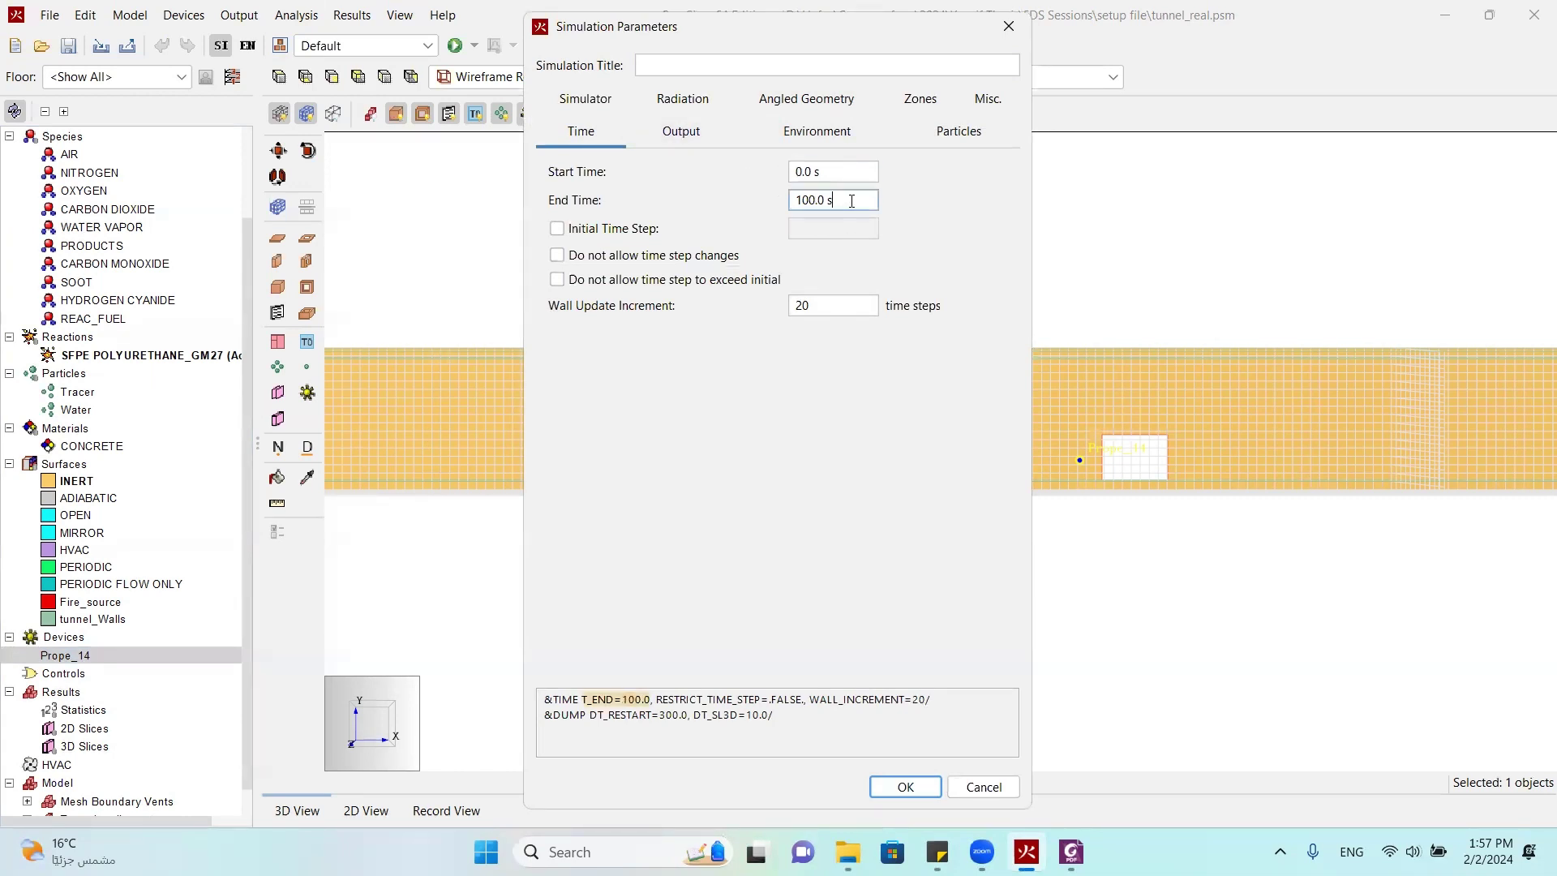
click(819, 131)
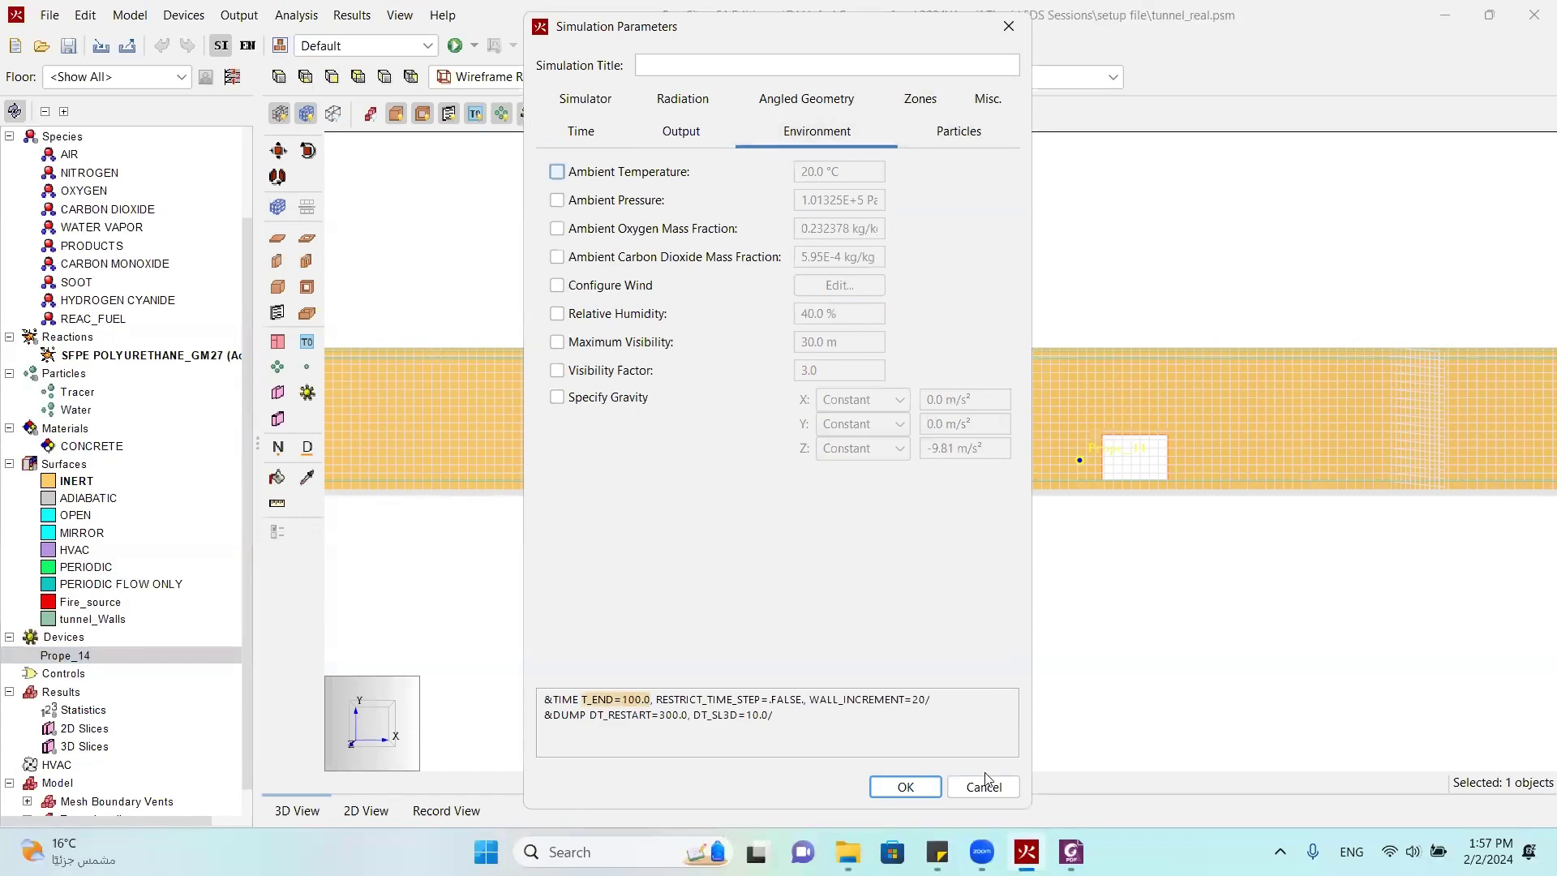
click(905, 786)
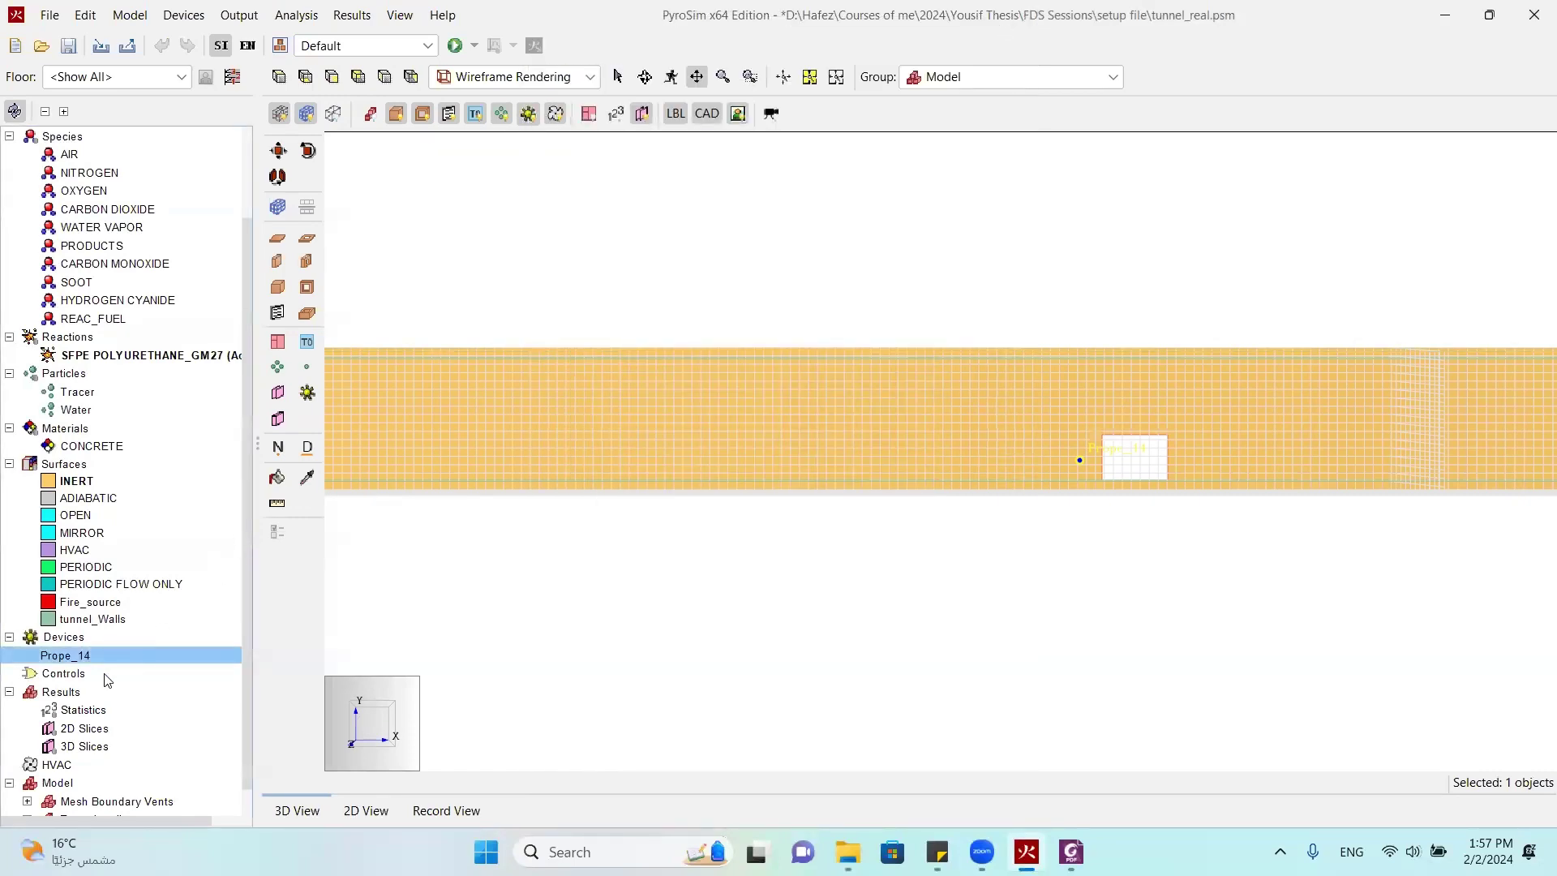
Check the properties of the Fire vent and the heat release settings of the Fire_source surface without changing them
click(71, 805)
double_click(71, 805)
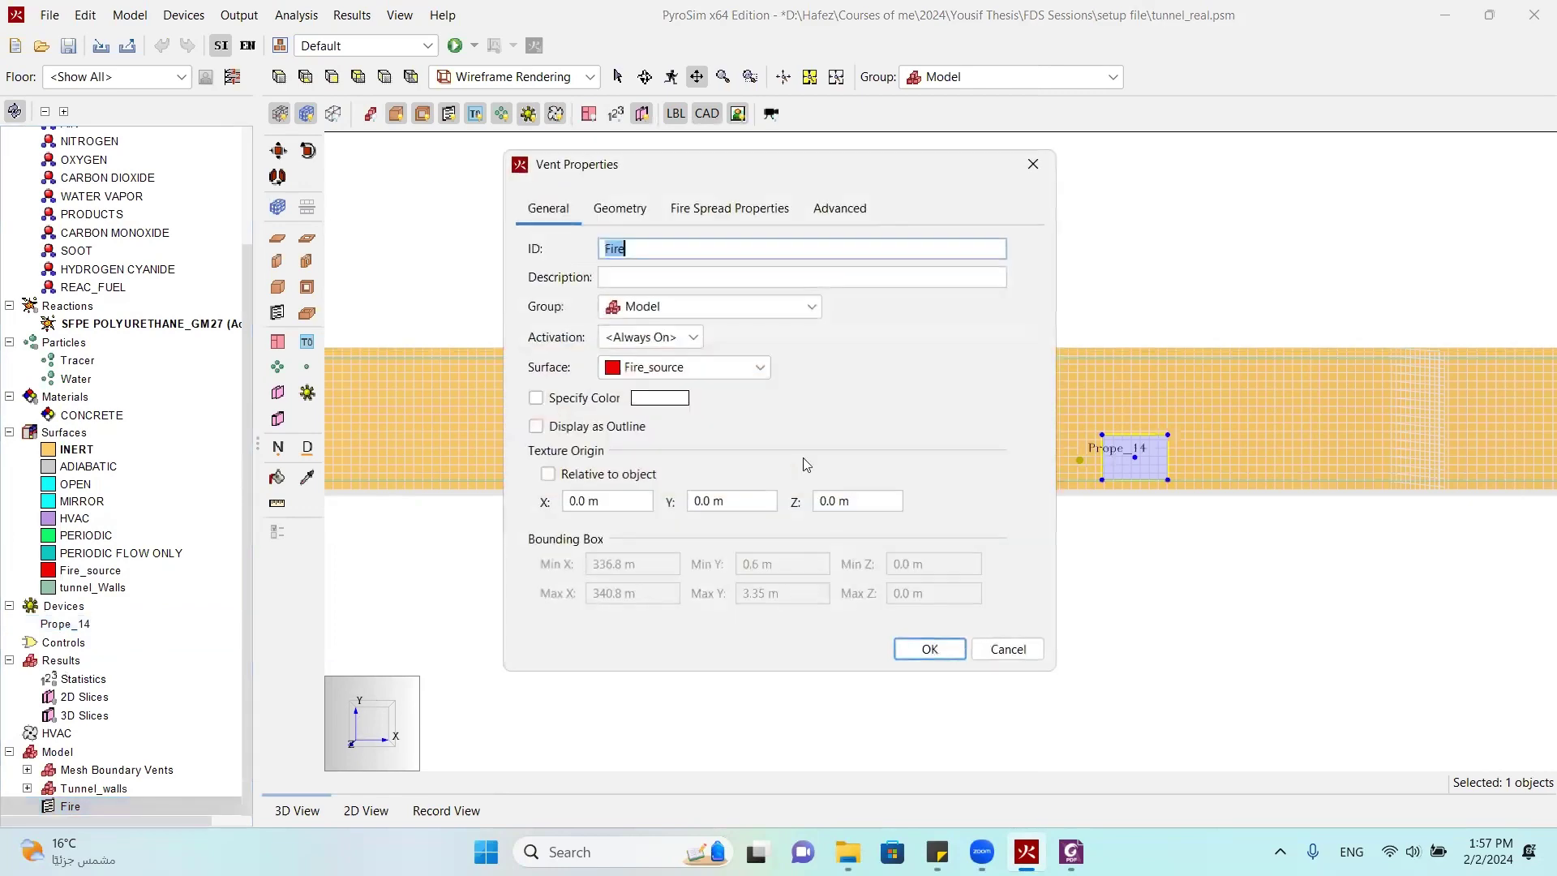
click(622, 209)
click(548, 209)
click(1006, 648)
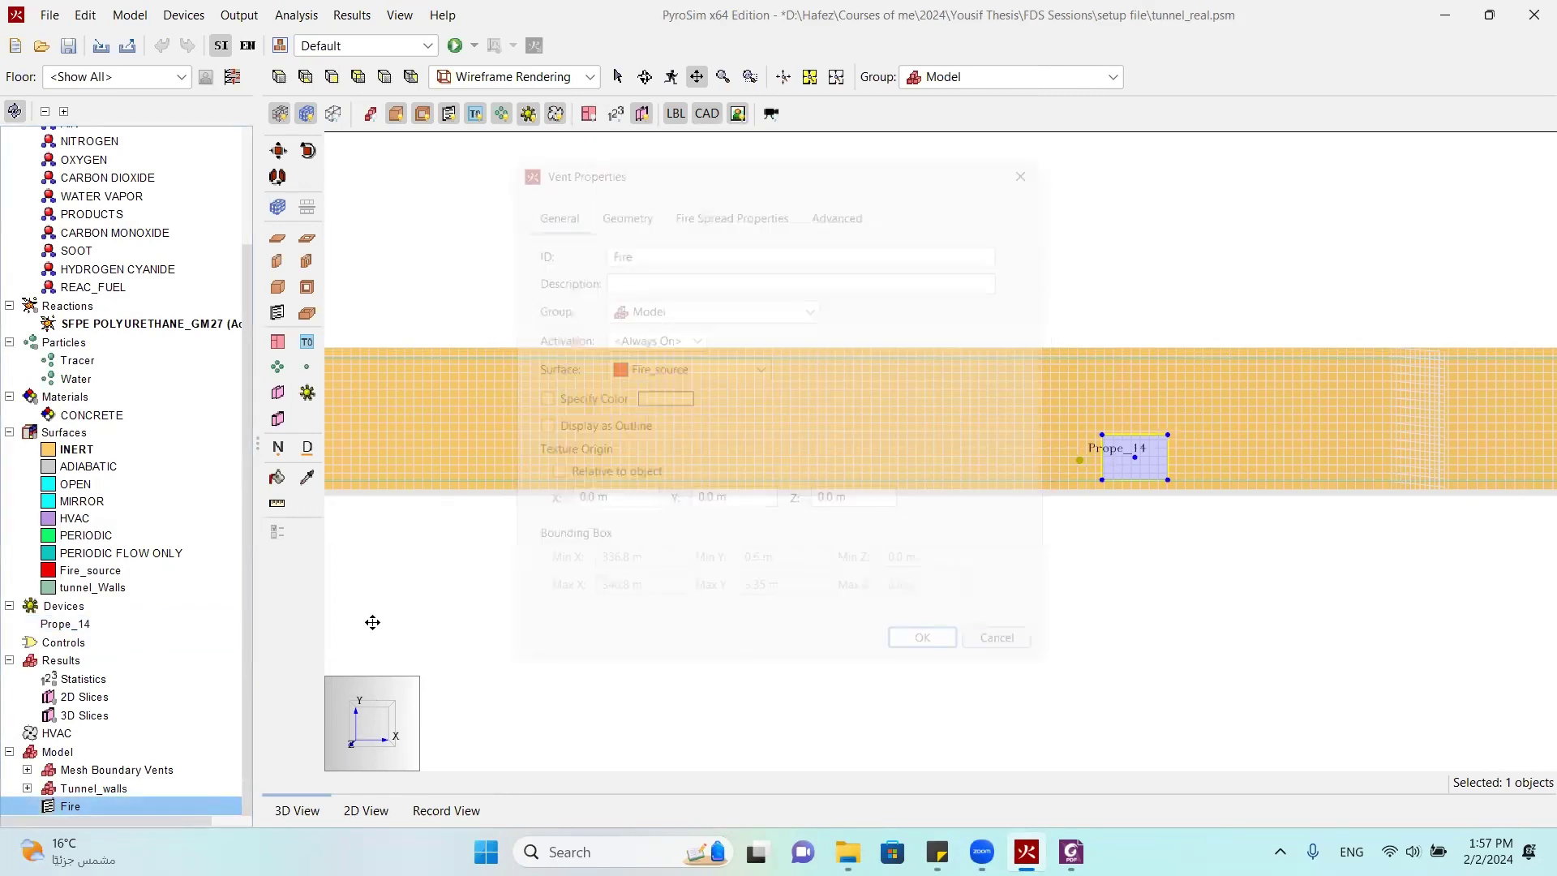
double_click(81, 571)
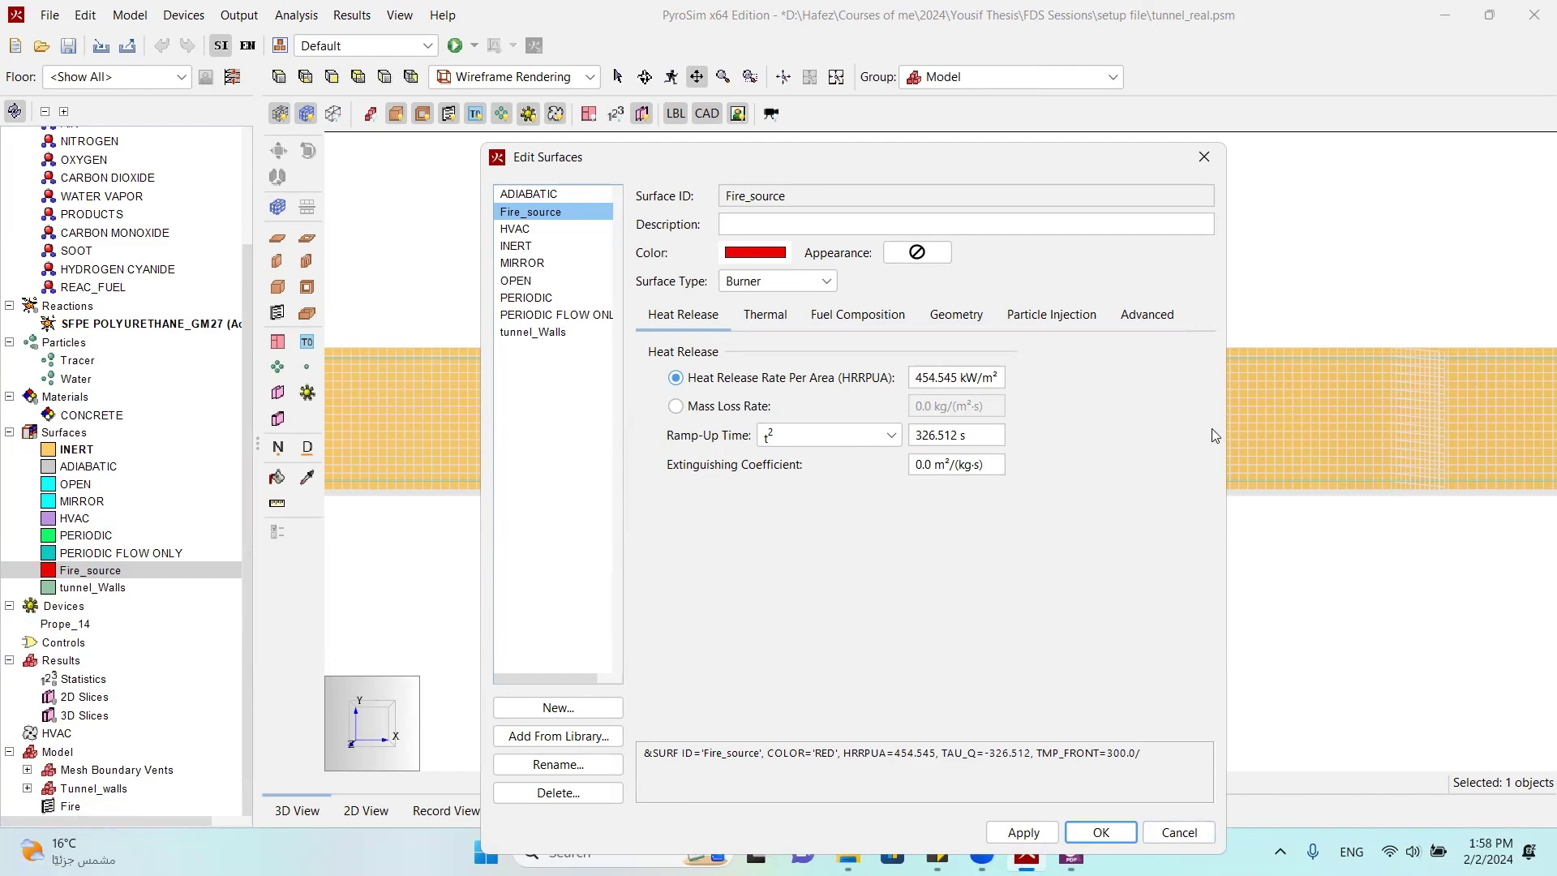
click(1190, 829)
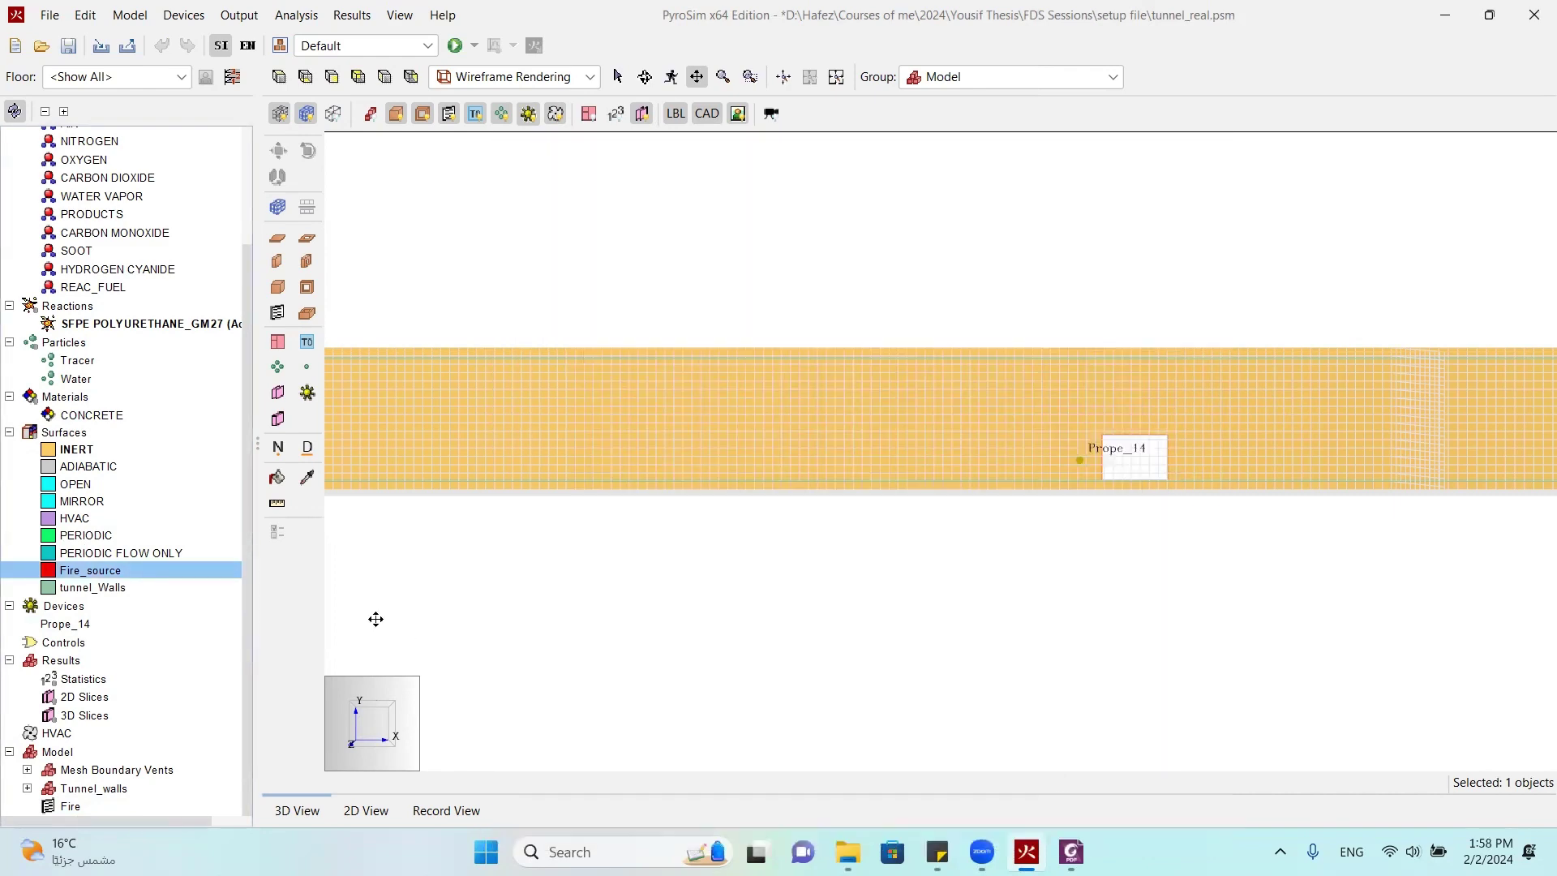
Save the PyroSim model and look inside the Check folder on the Desktop in File Explorer
click(68, 46)
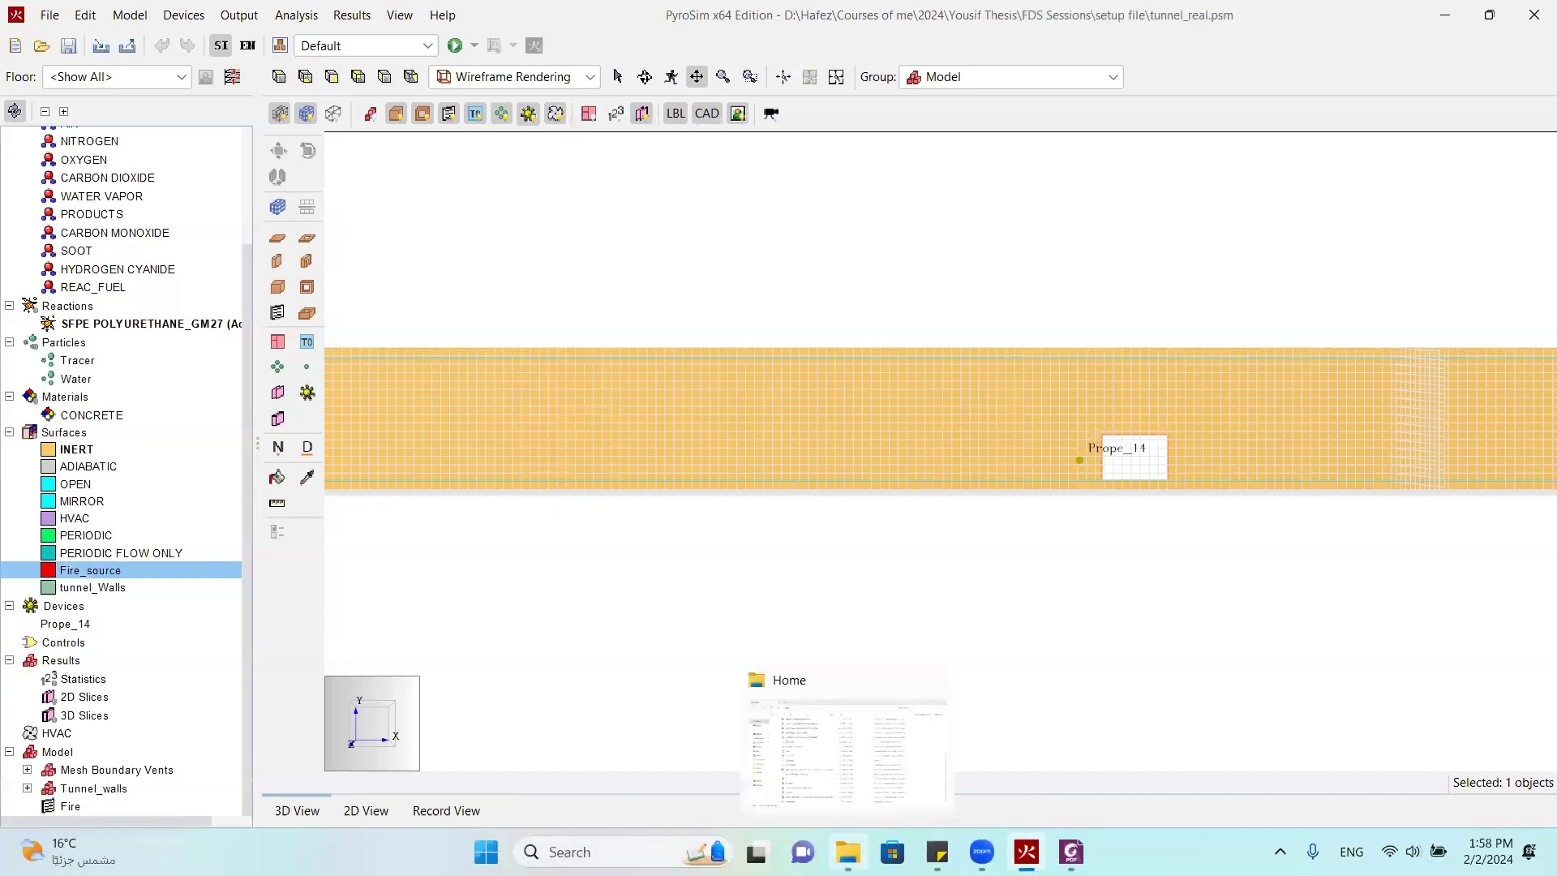
click(847, 852)
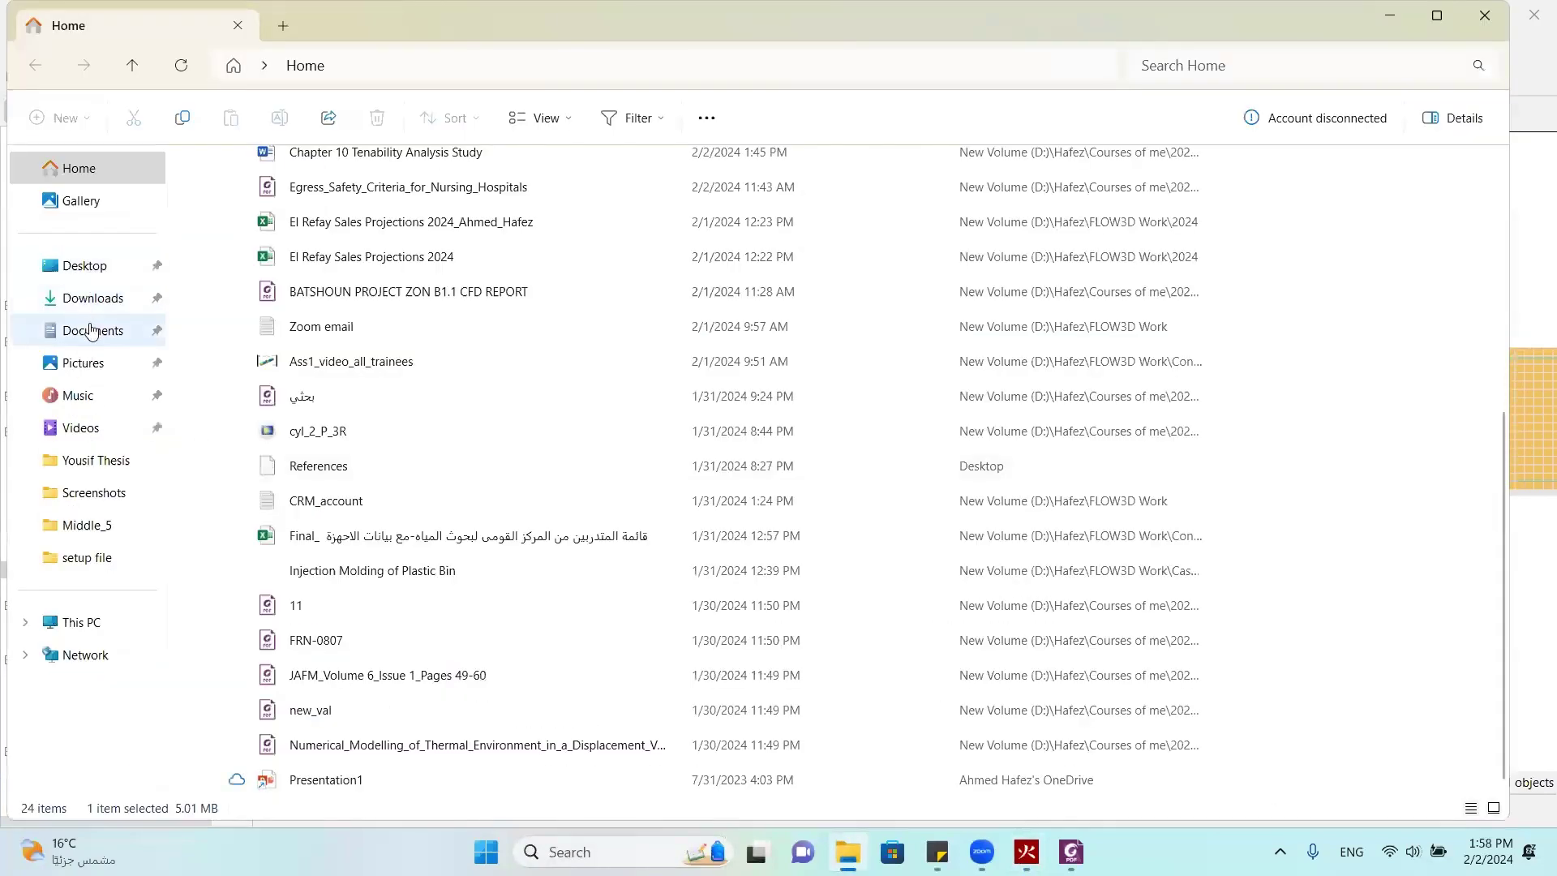
click(81, 268)
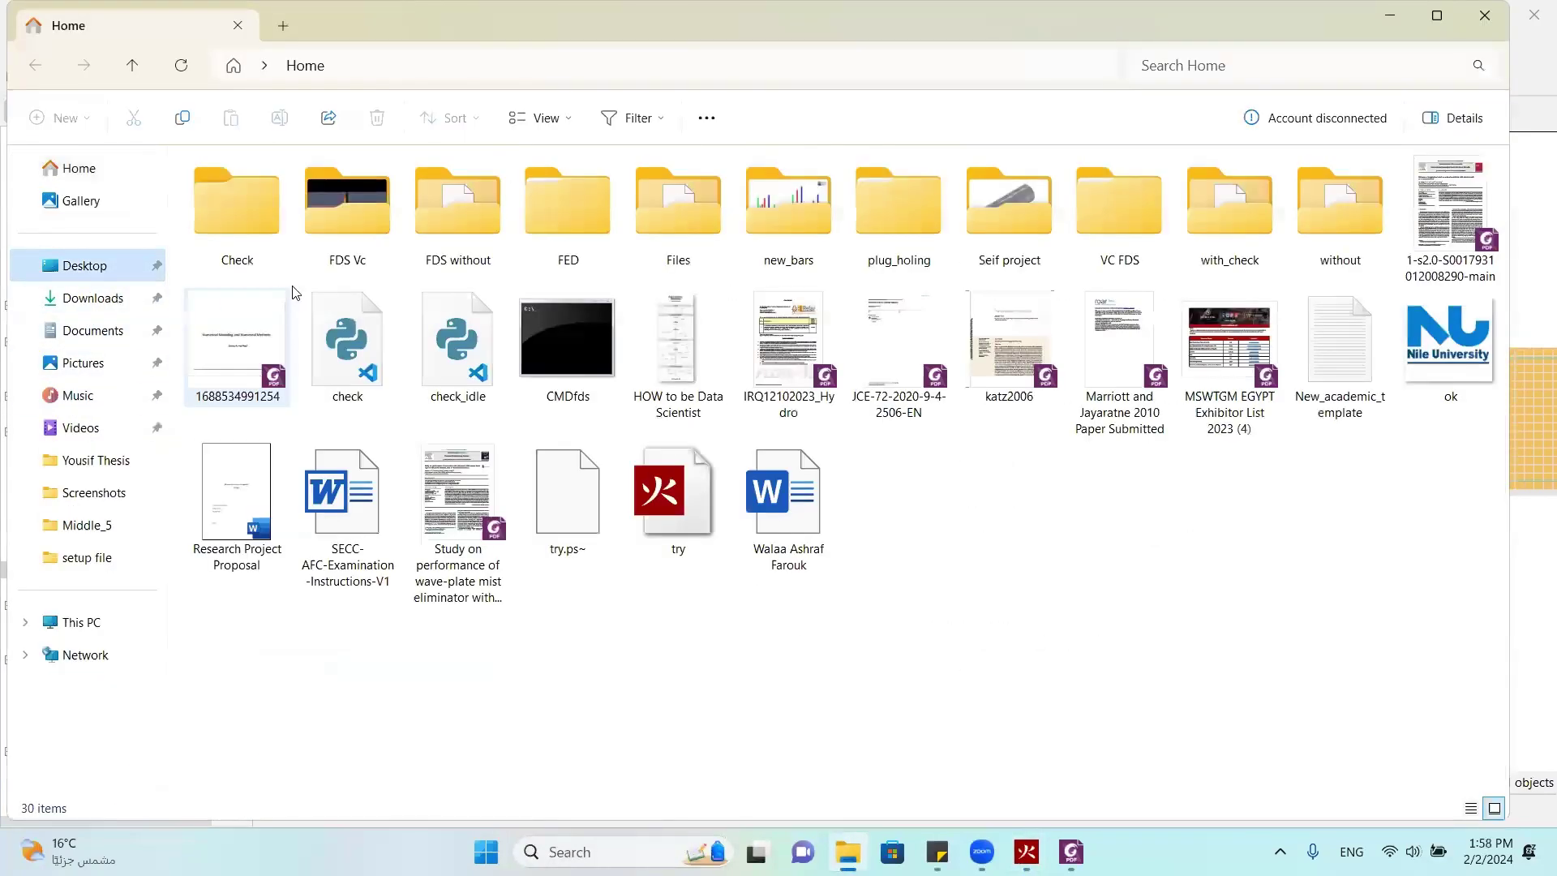
double_click(263, 231)
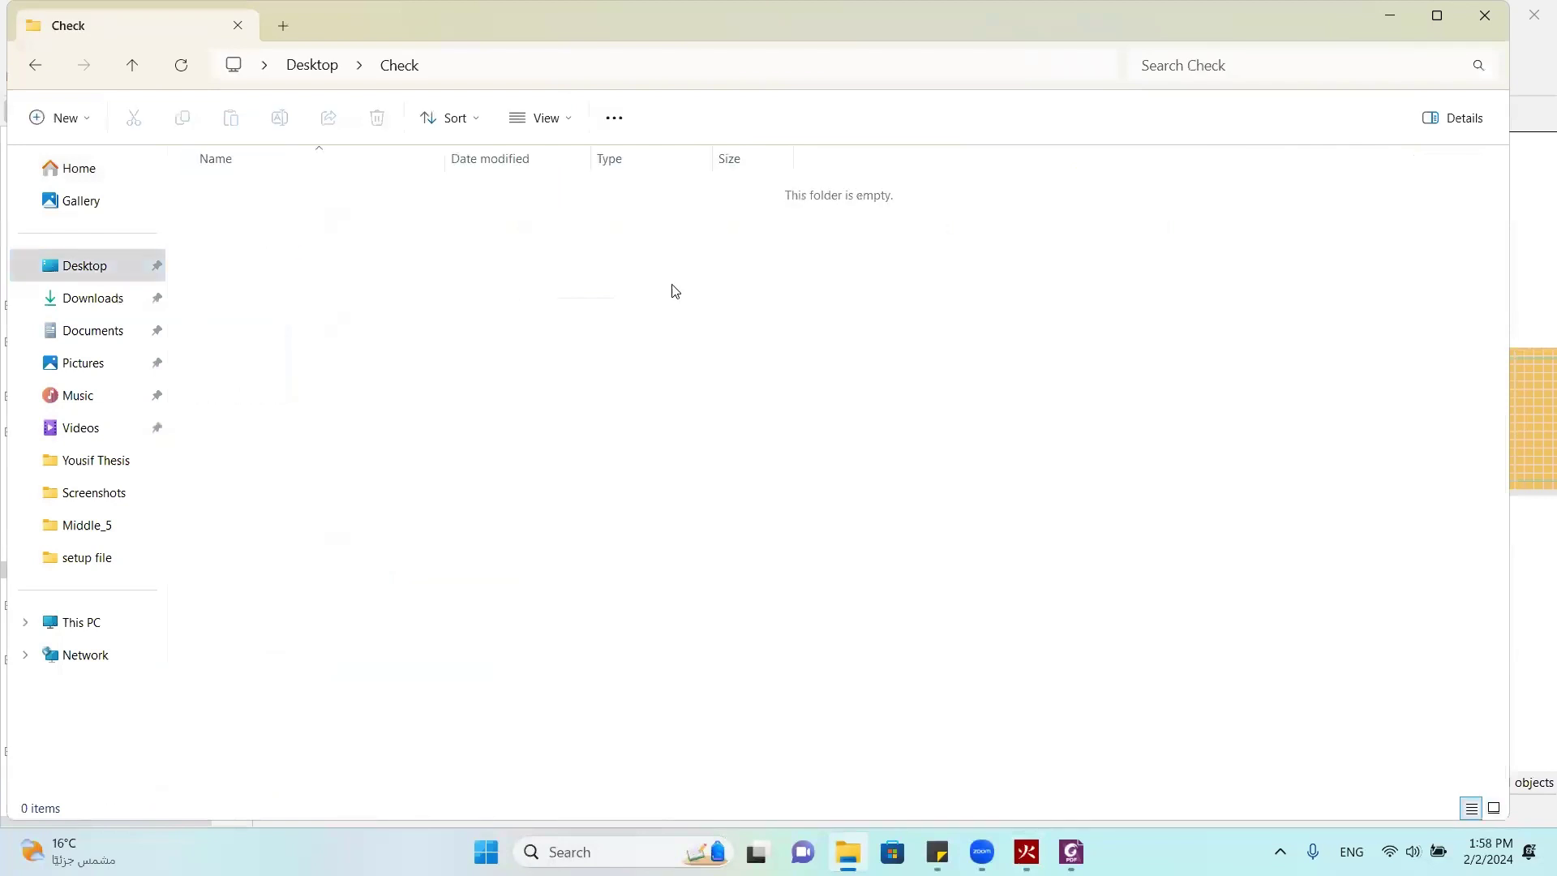
click(1485, 15)
Export the model as an FDS input file named tunnel_real into the Check folder on the Desktop
click(51, 16)
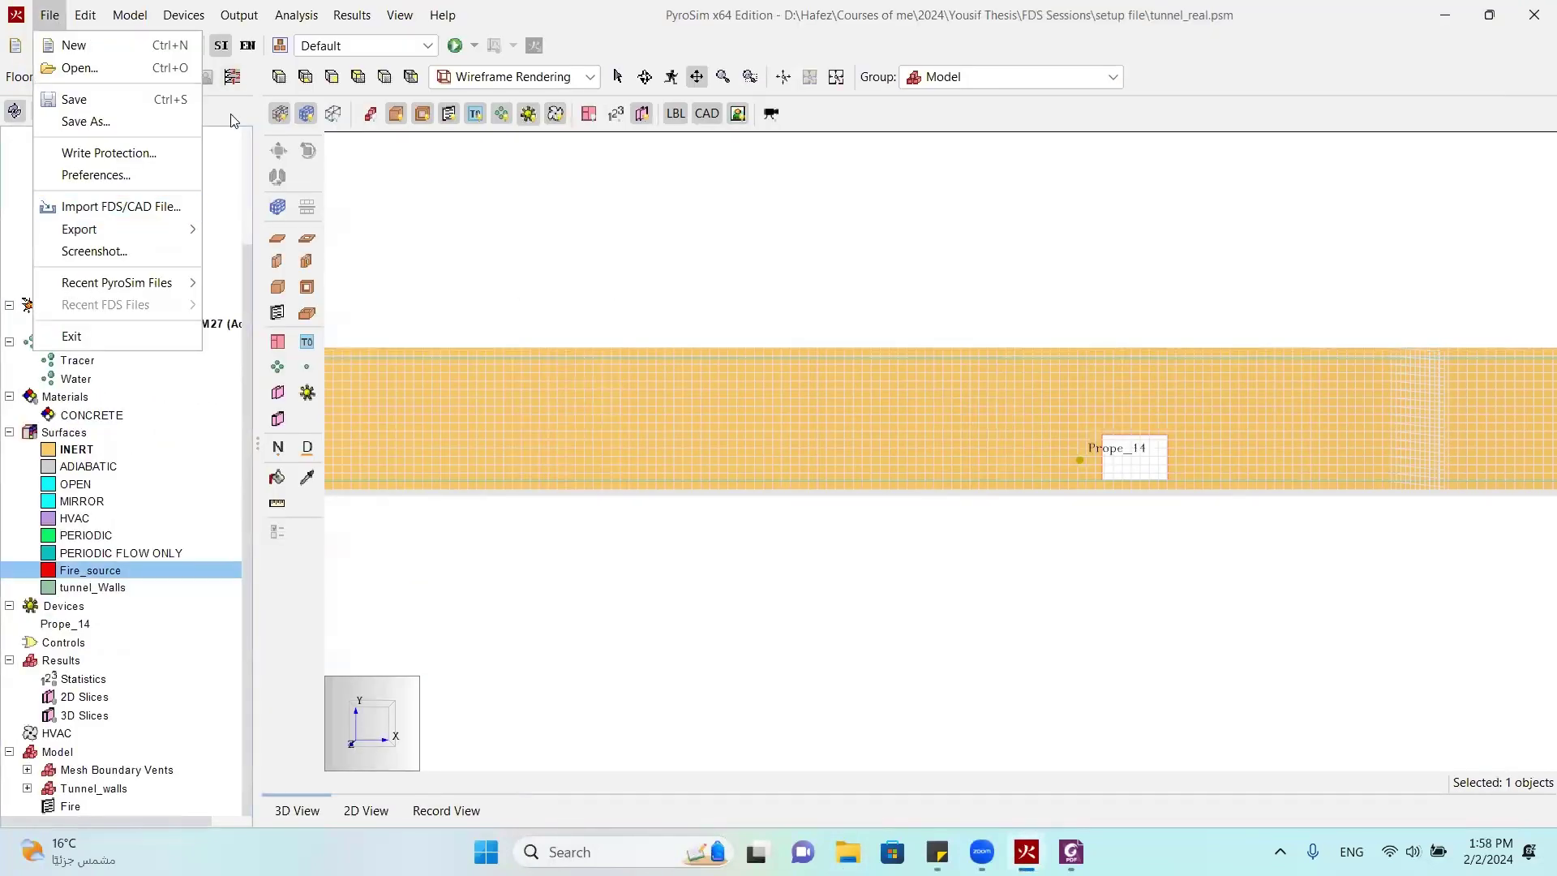
click(275, 18)
click(285, 16)
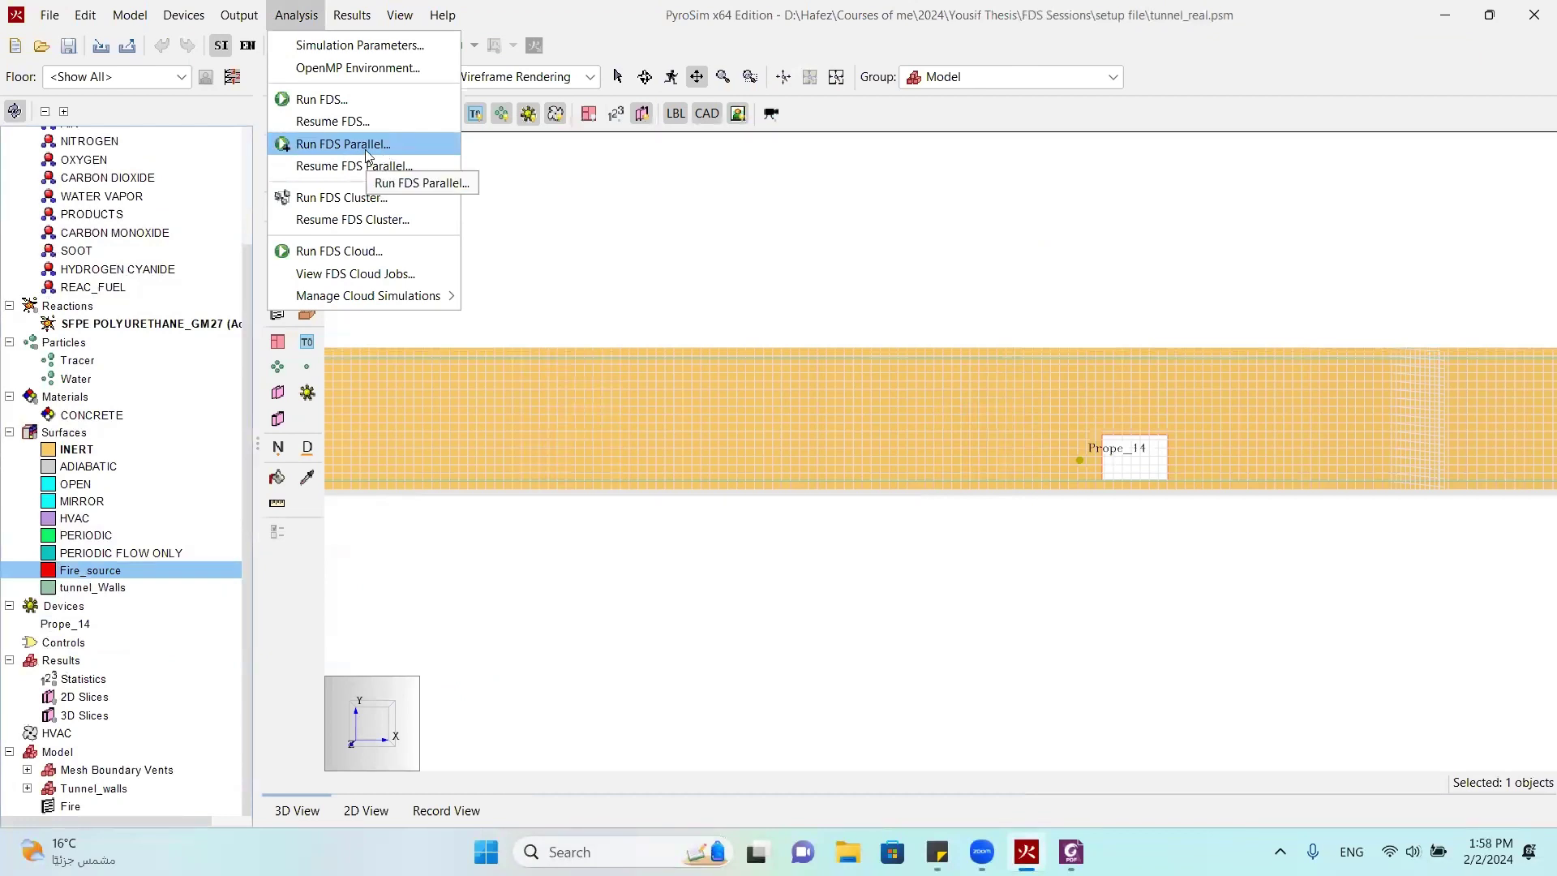
click(49, 14)
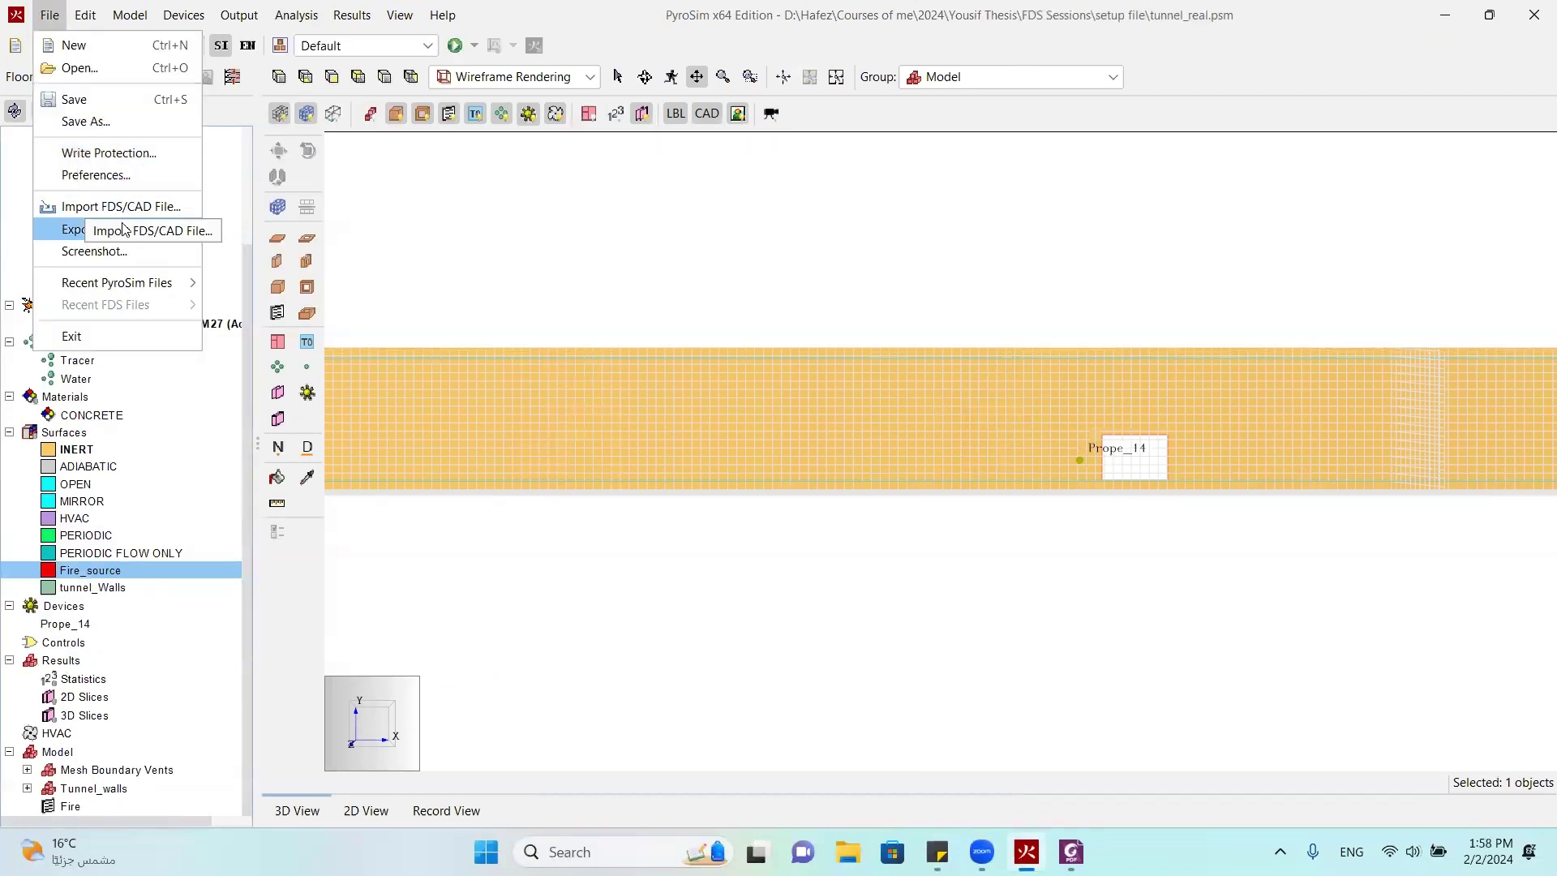
mouse_move(122, 230)
click(247, 229)
click(117, 248)
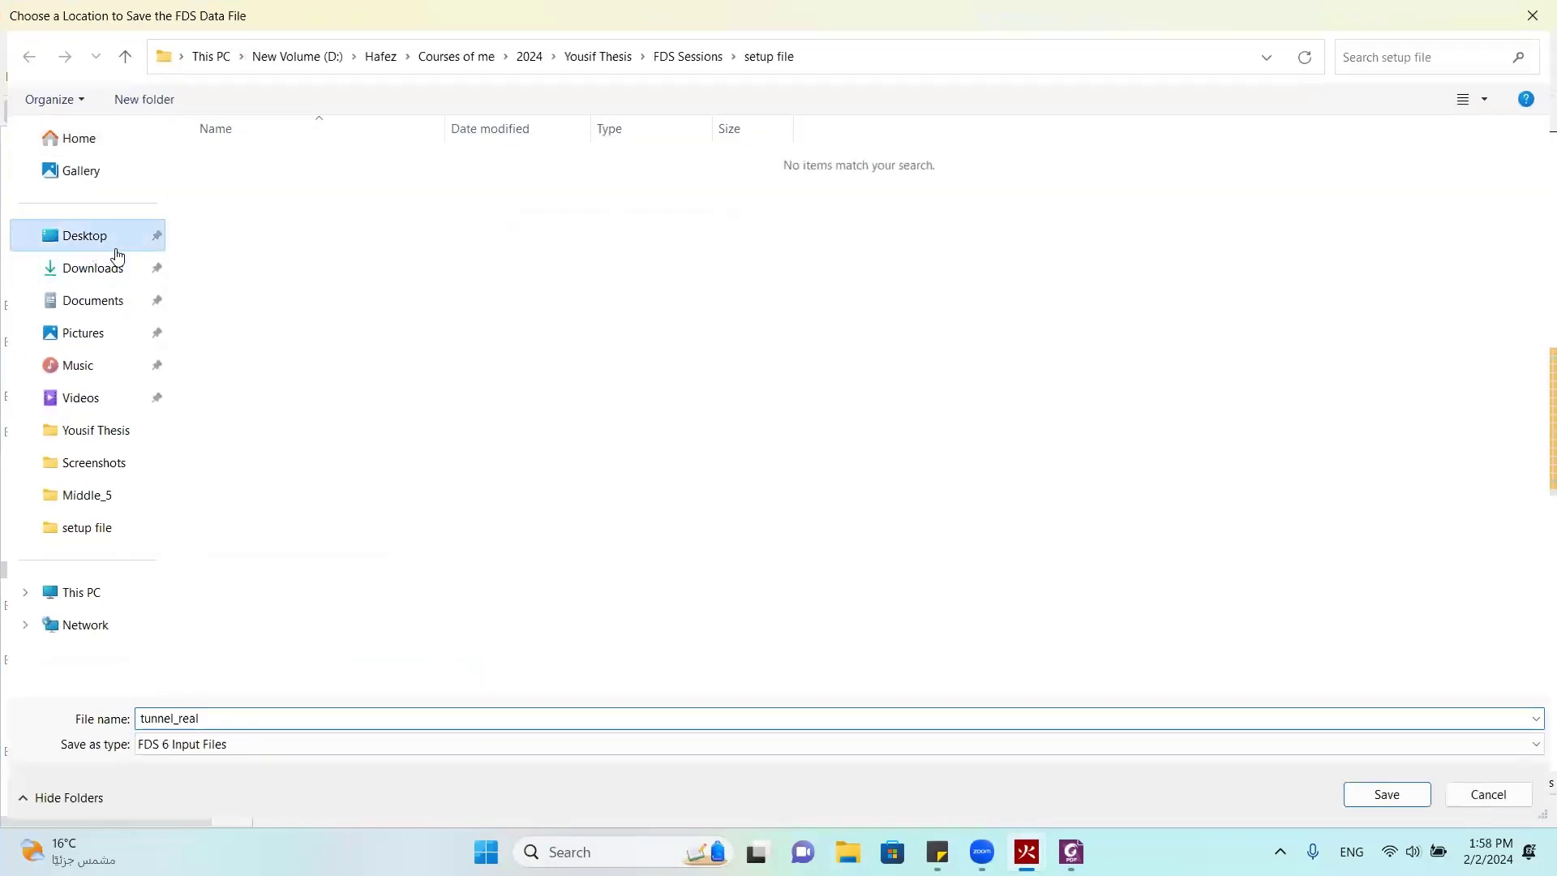
double_click(240, 209)
click(247, 717)
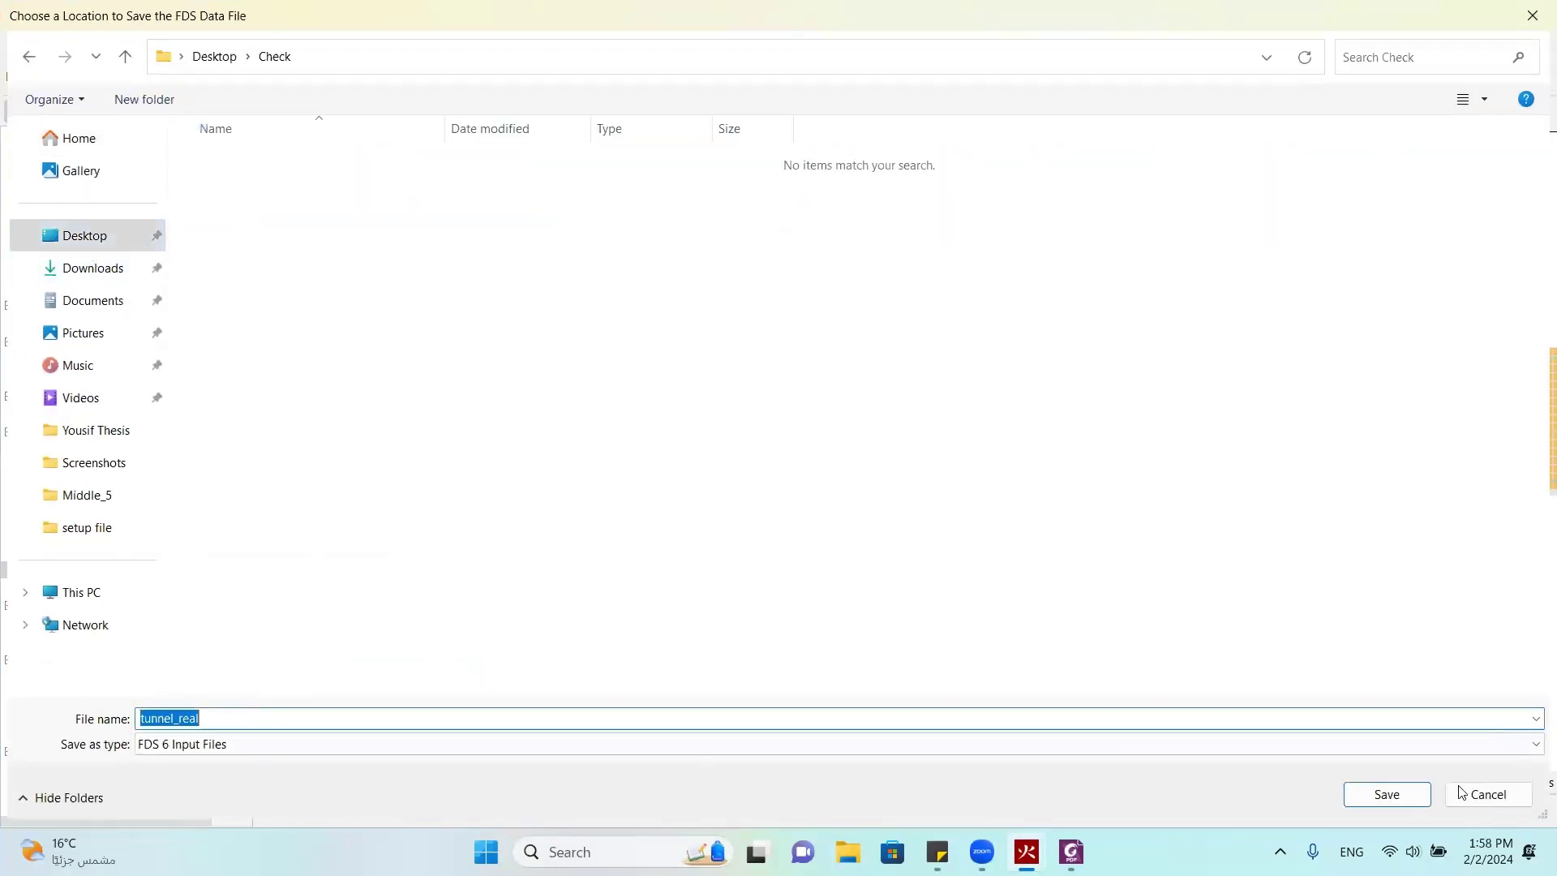
click(1387, 795)
Find and launch the CMDfds command prompt for running FDS
key(super)
text(c)
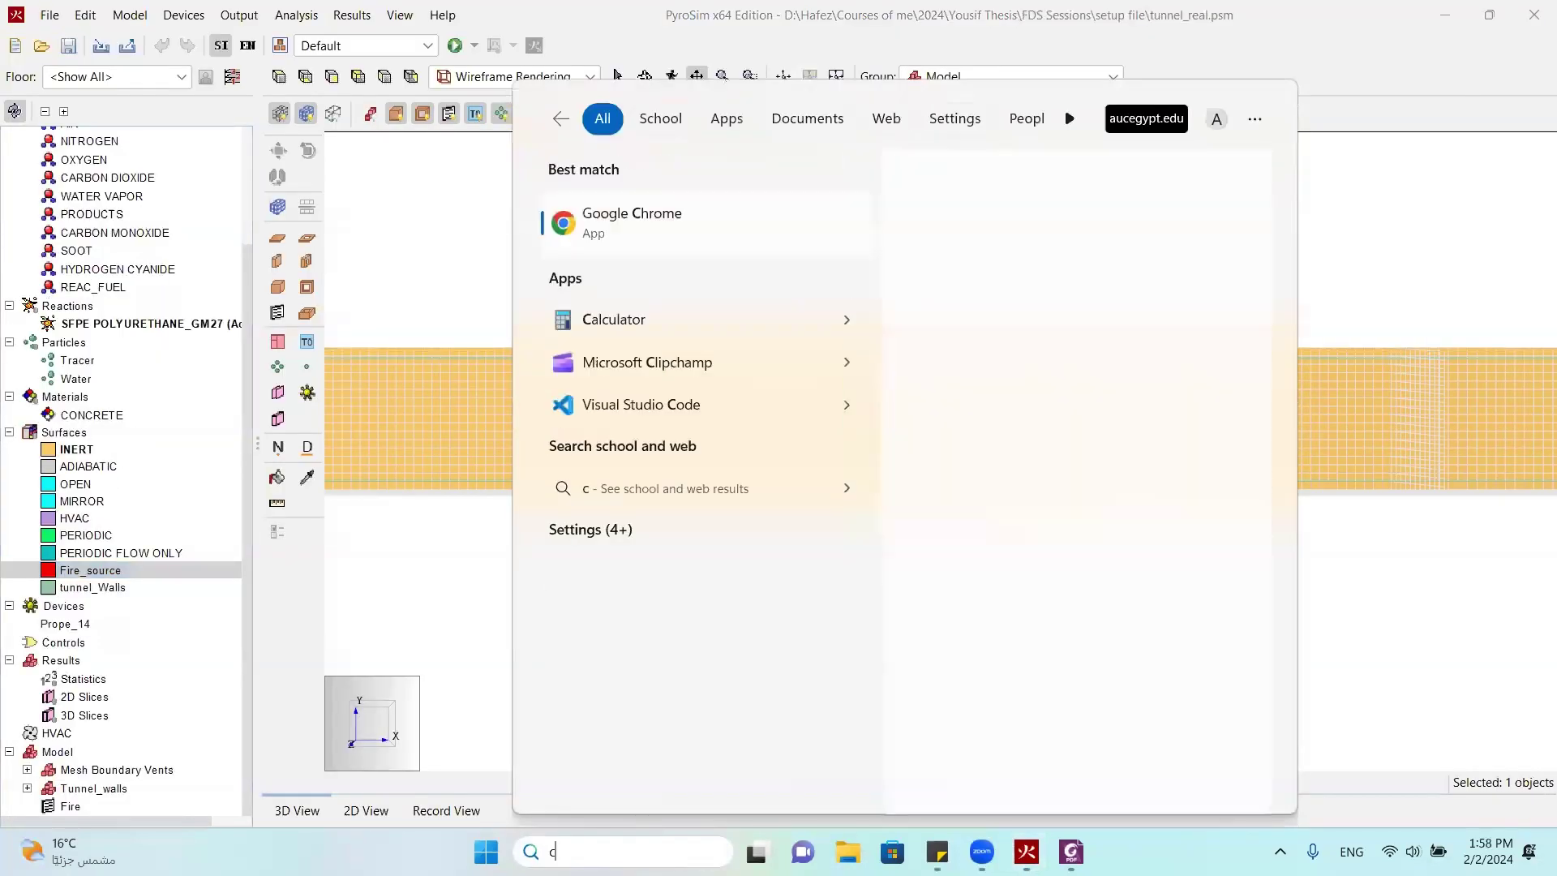
text(mdfds)
key(Return)
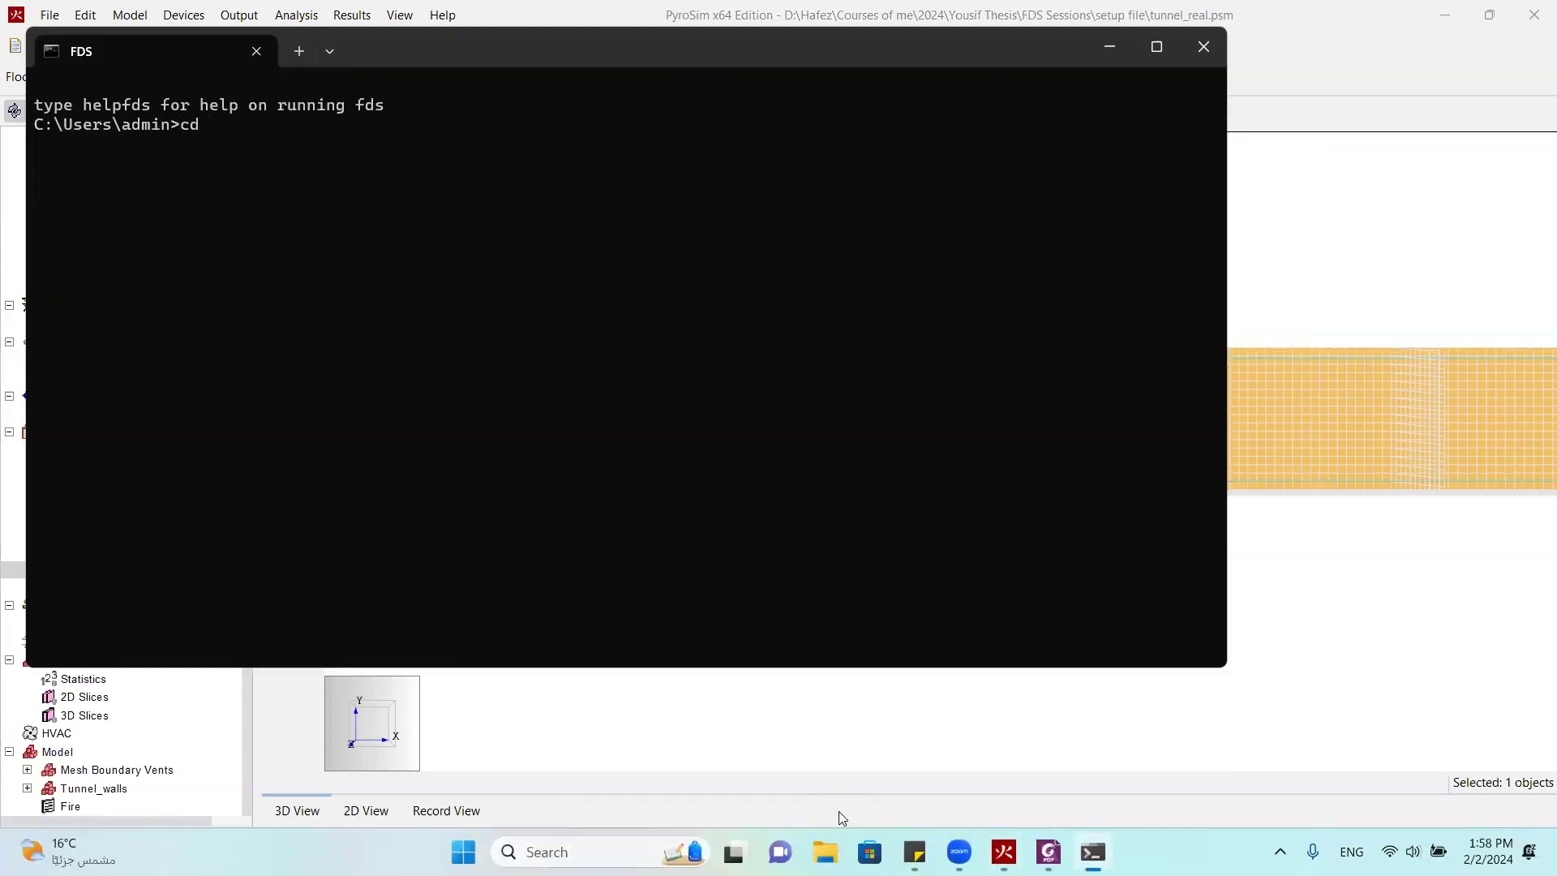
Change the command prompt's directory to the Desktop's Check folder, using the folder path copied from File Explorer
text(cd)
click(869, 852)
click(825, 852)
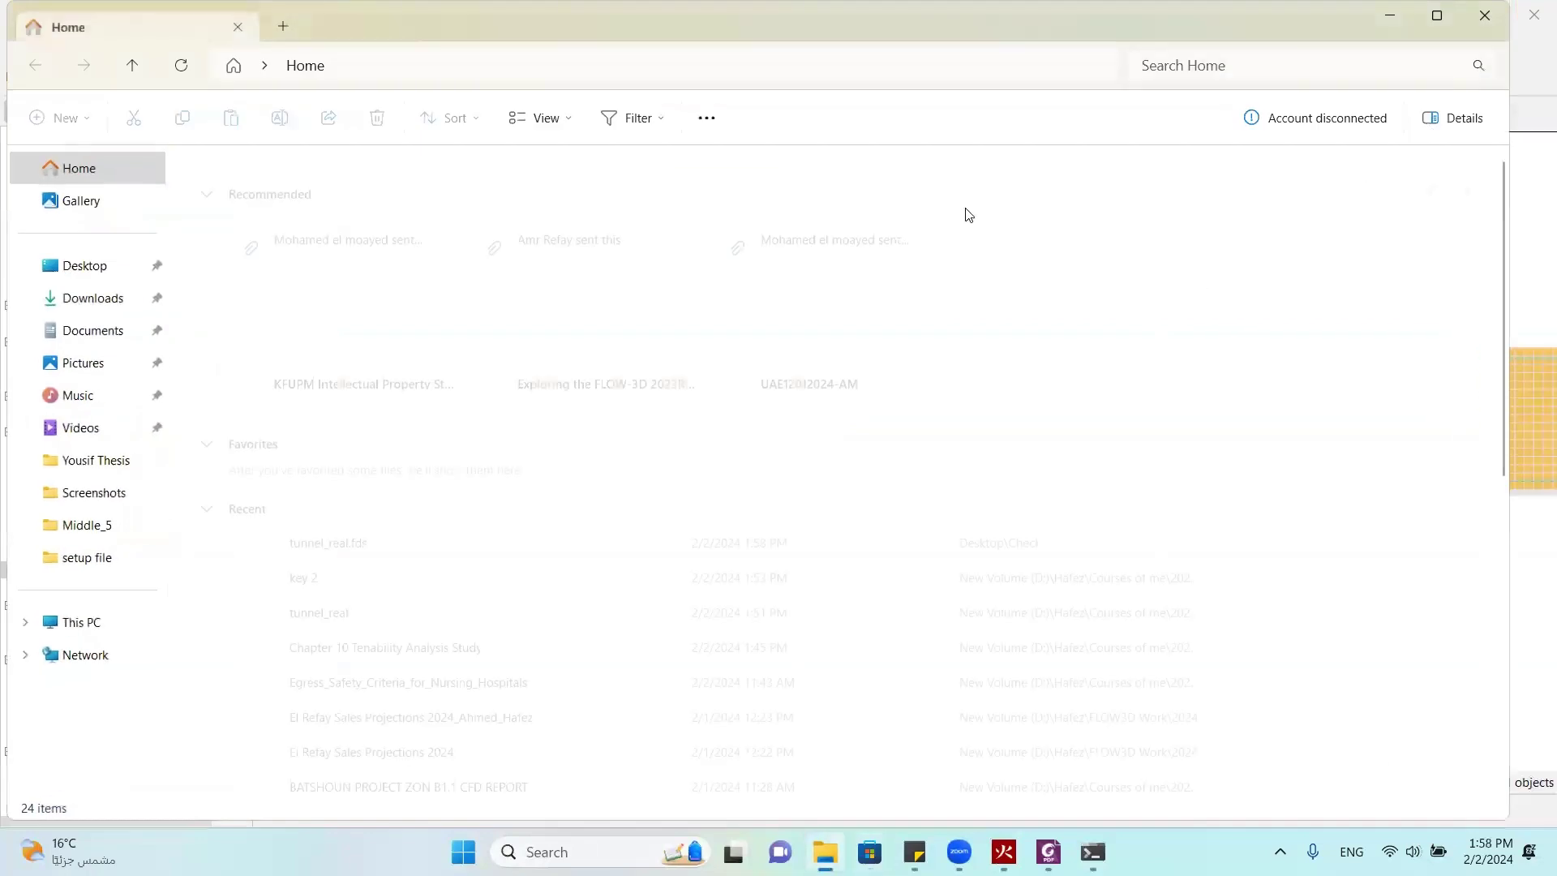
click(87, 267)
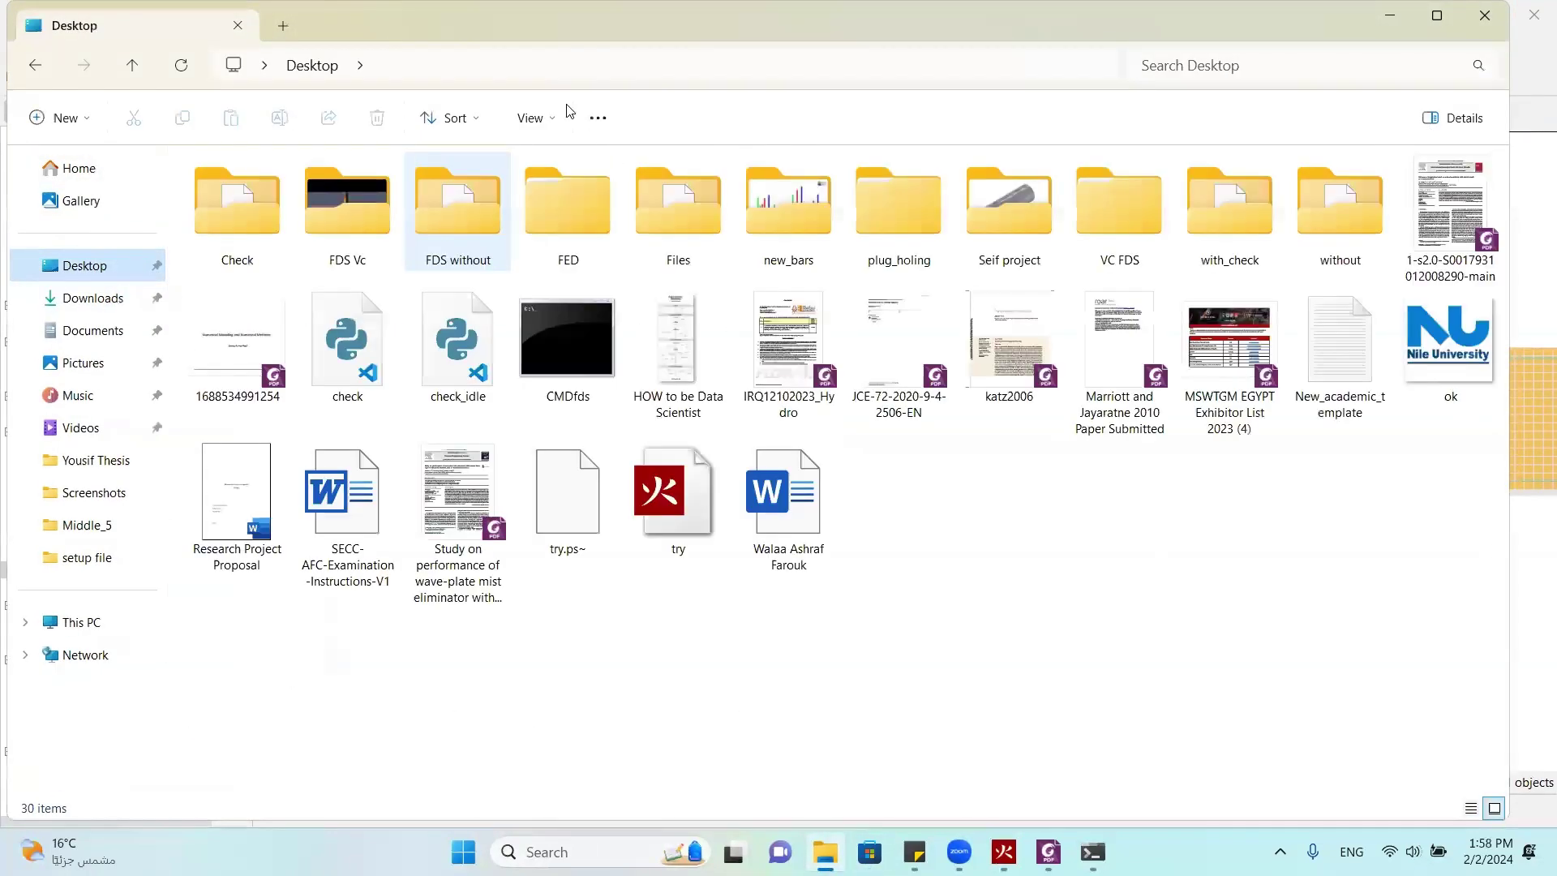
double_click(286, 218)
click(940, 65)
key(ctrl+c)
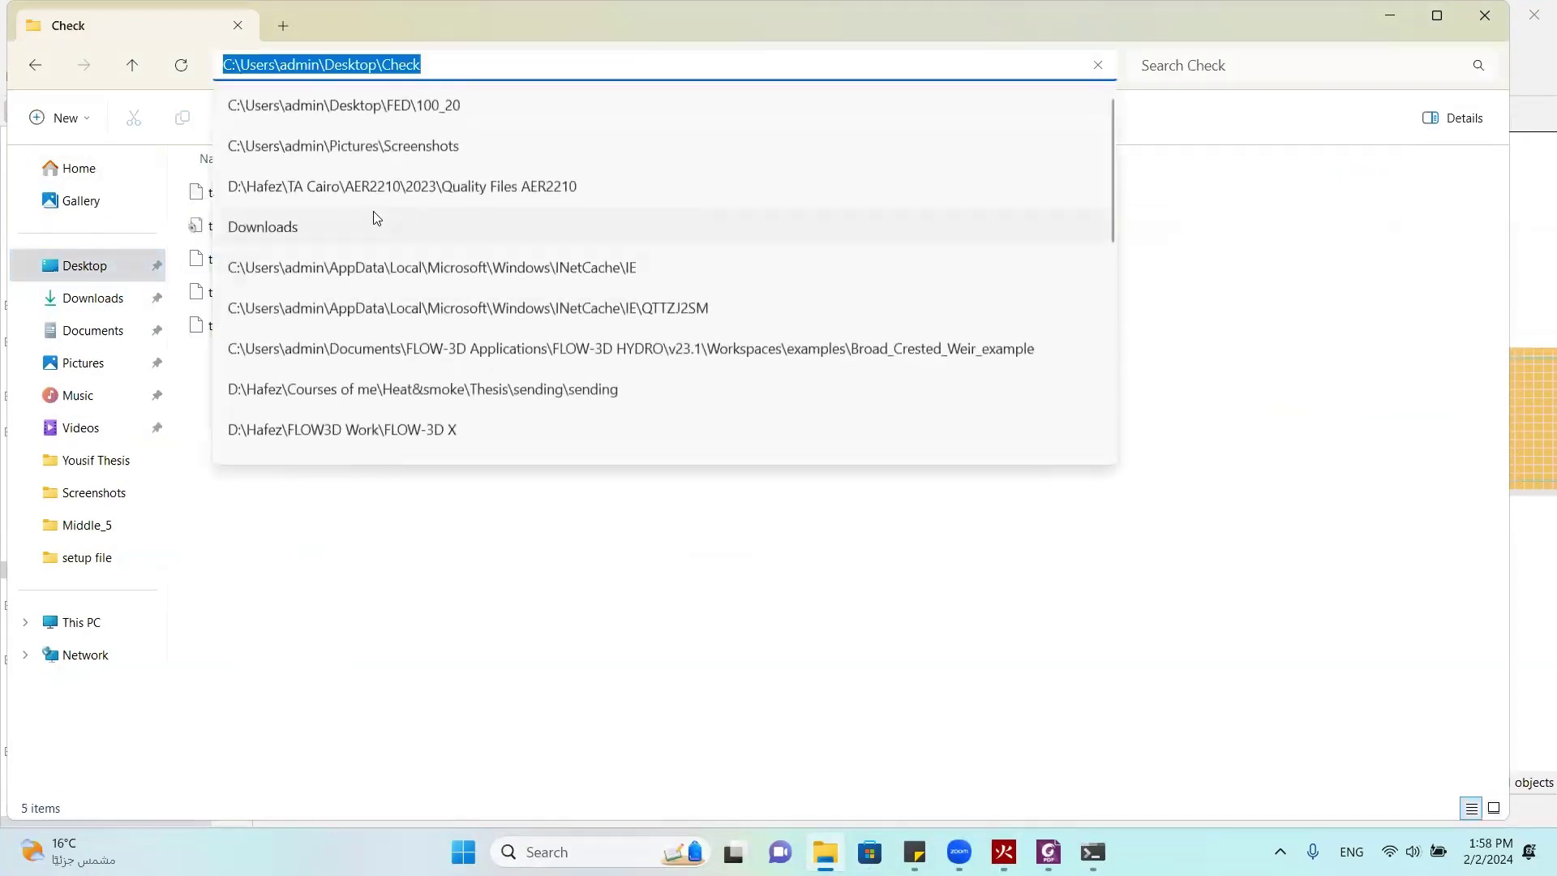
click(868, 466)
key(alt+Tab)
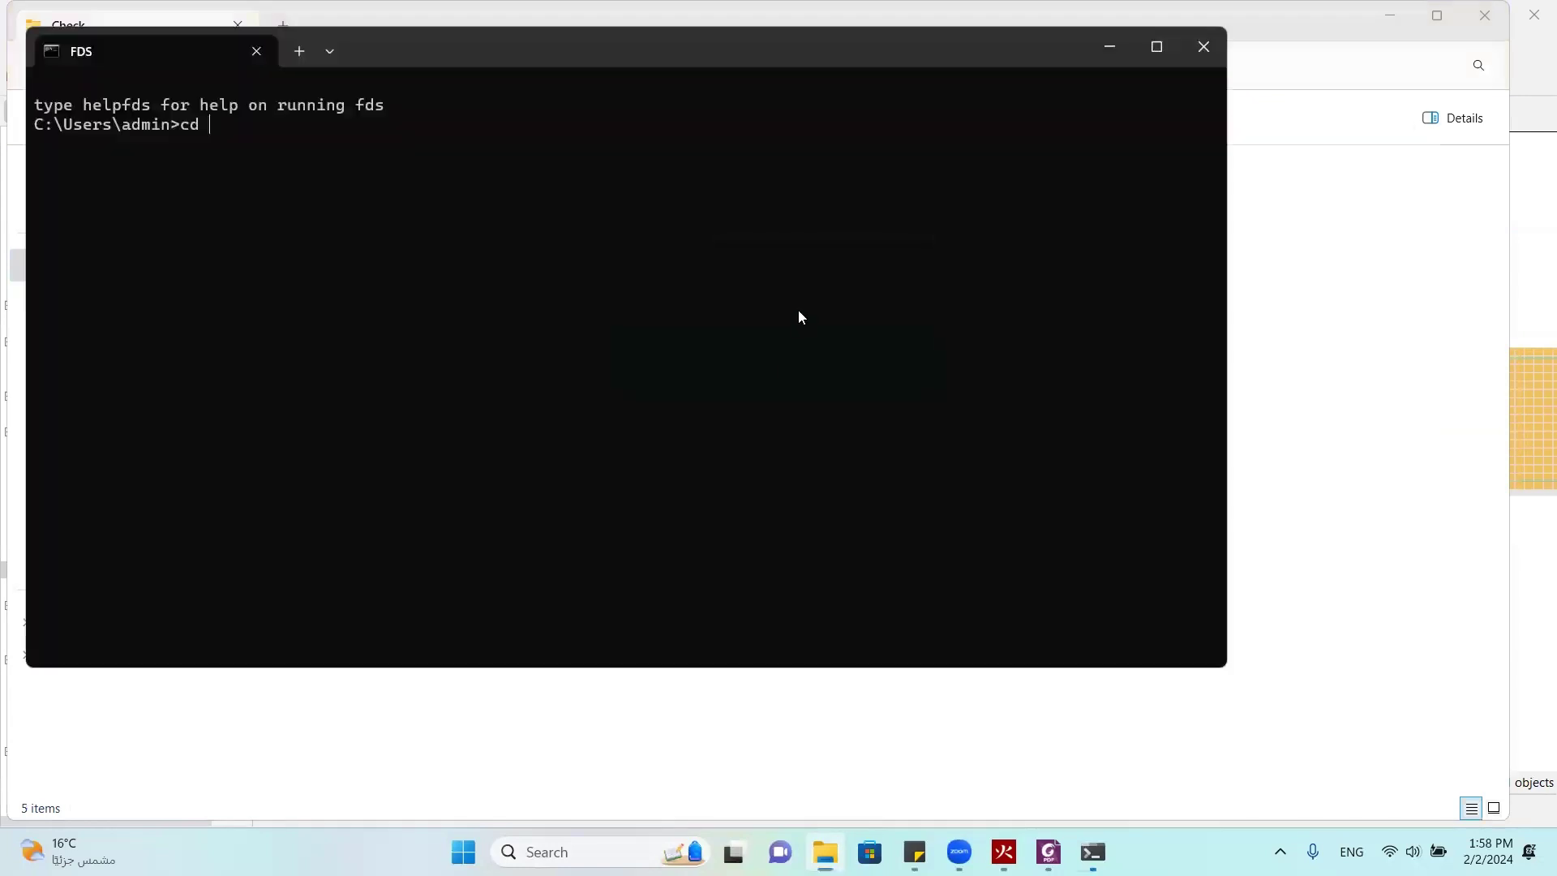
key(ctrl+v)
key(Return)
Enter the command fds_local -p 5 -o 1, checking the number of Tunnel_mesh parts in PyroSim for the process count
text(fd)
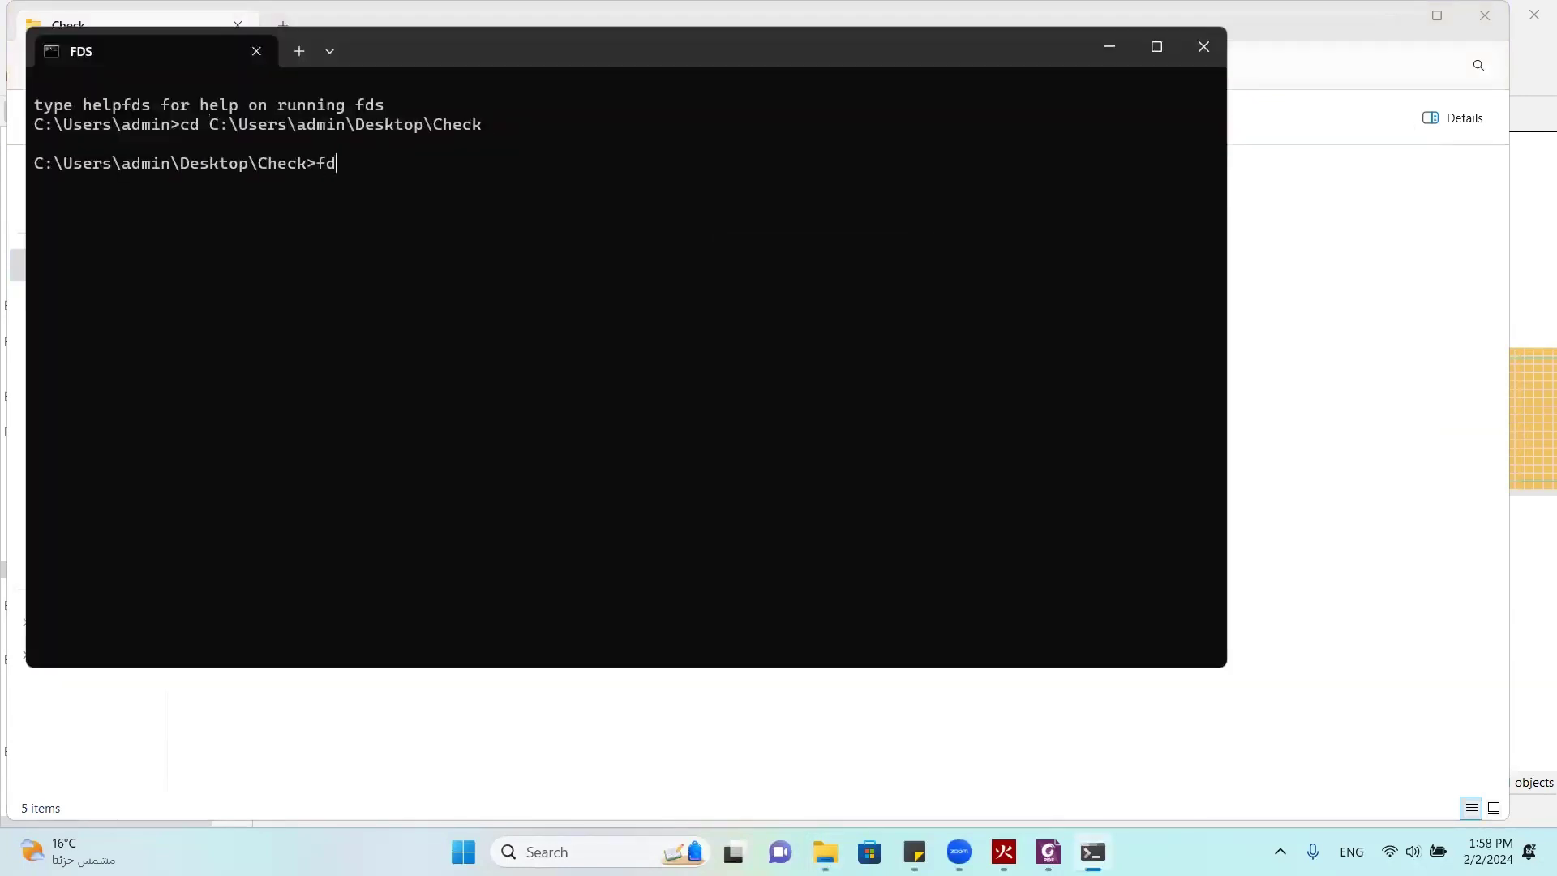
text(s_local -p)
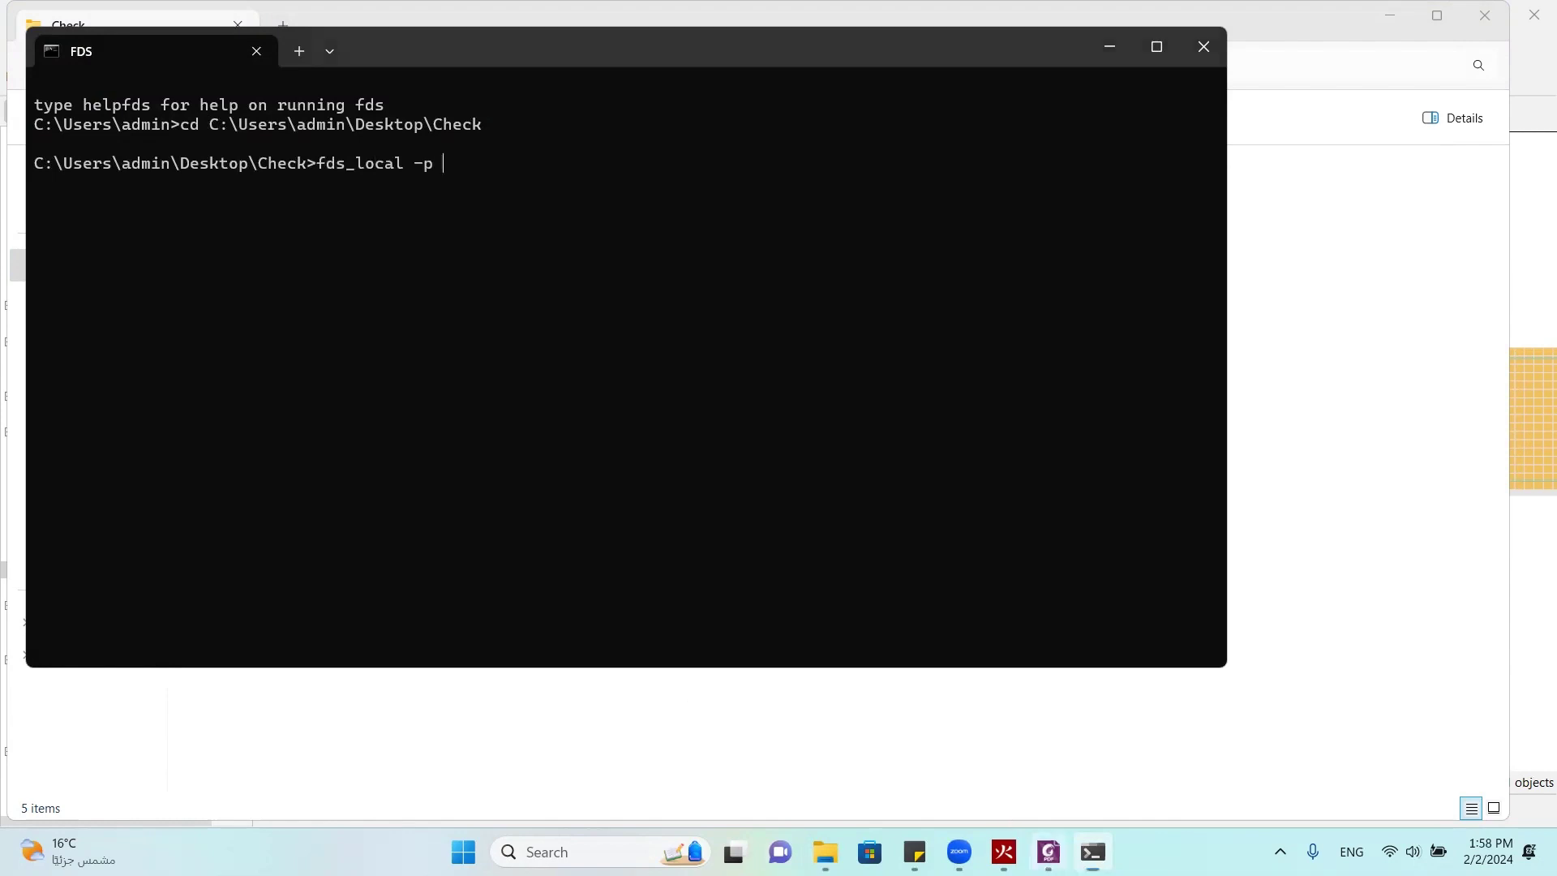
click(1048, 852)
click(1004, 852)
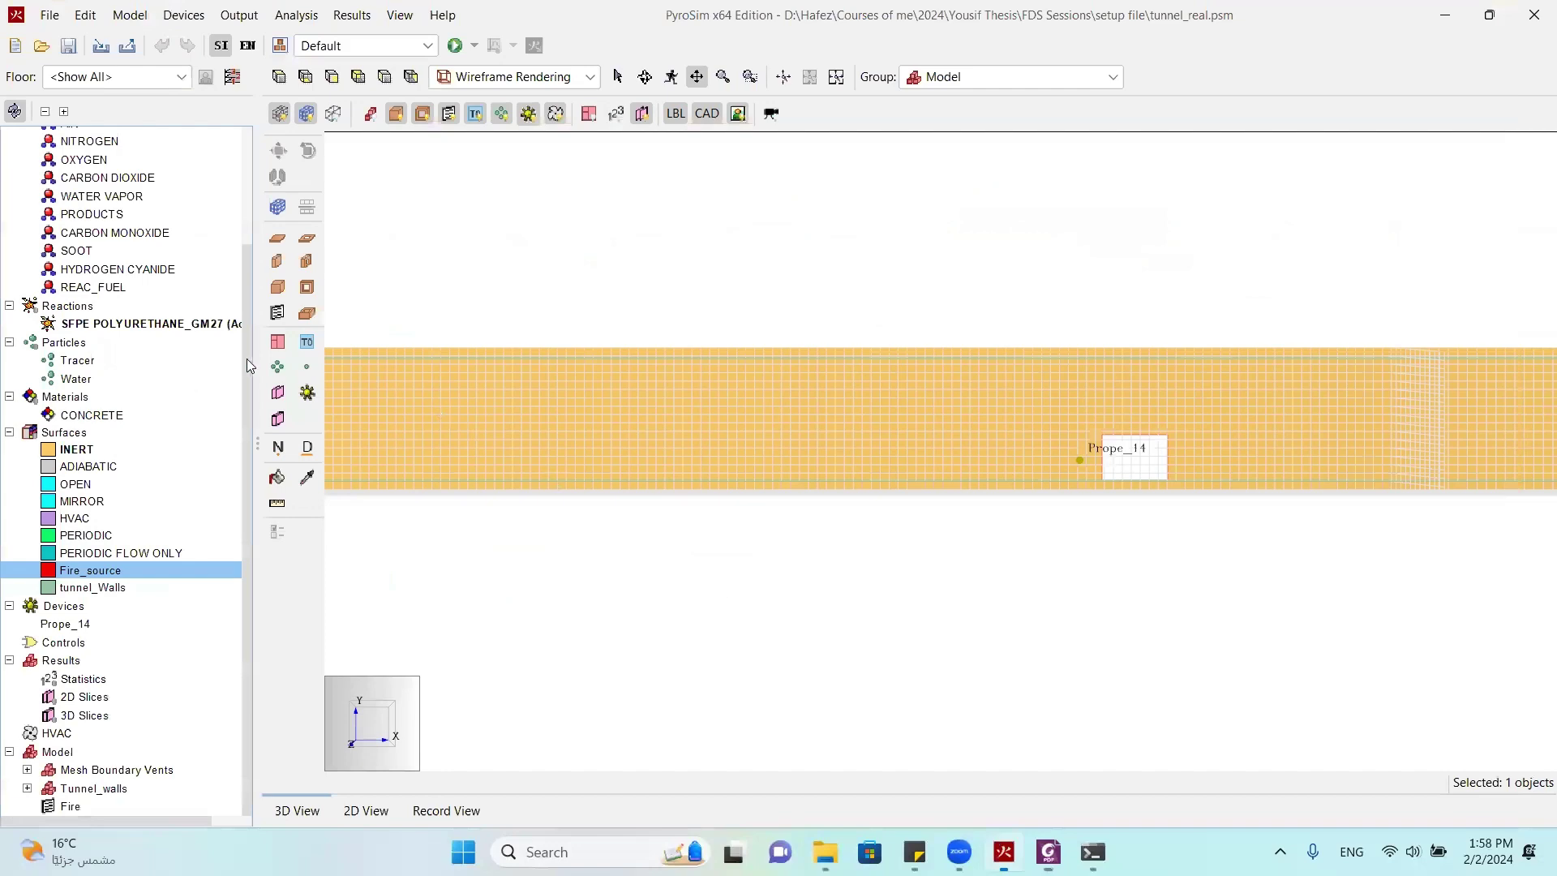
scroll(48, 211, up, 3)
click(27, 190)
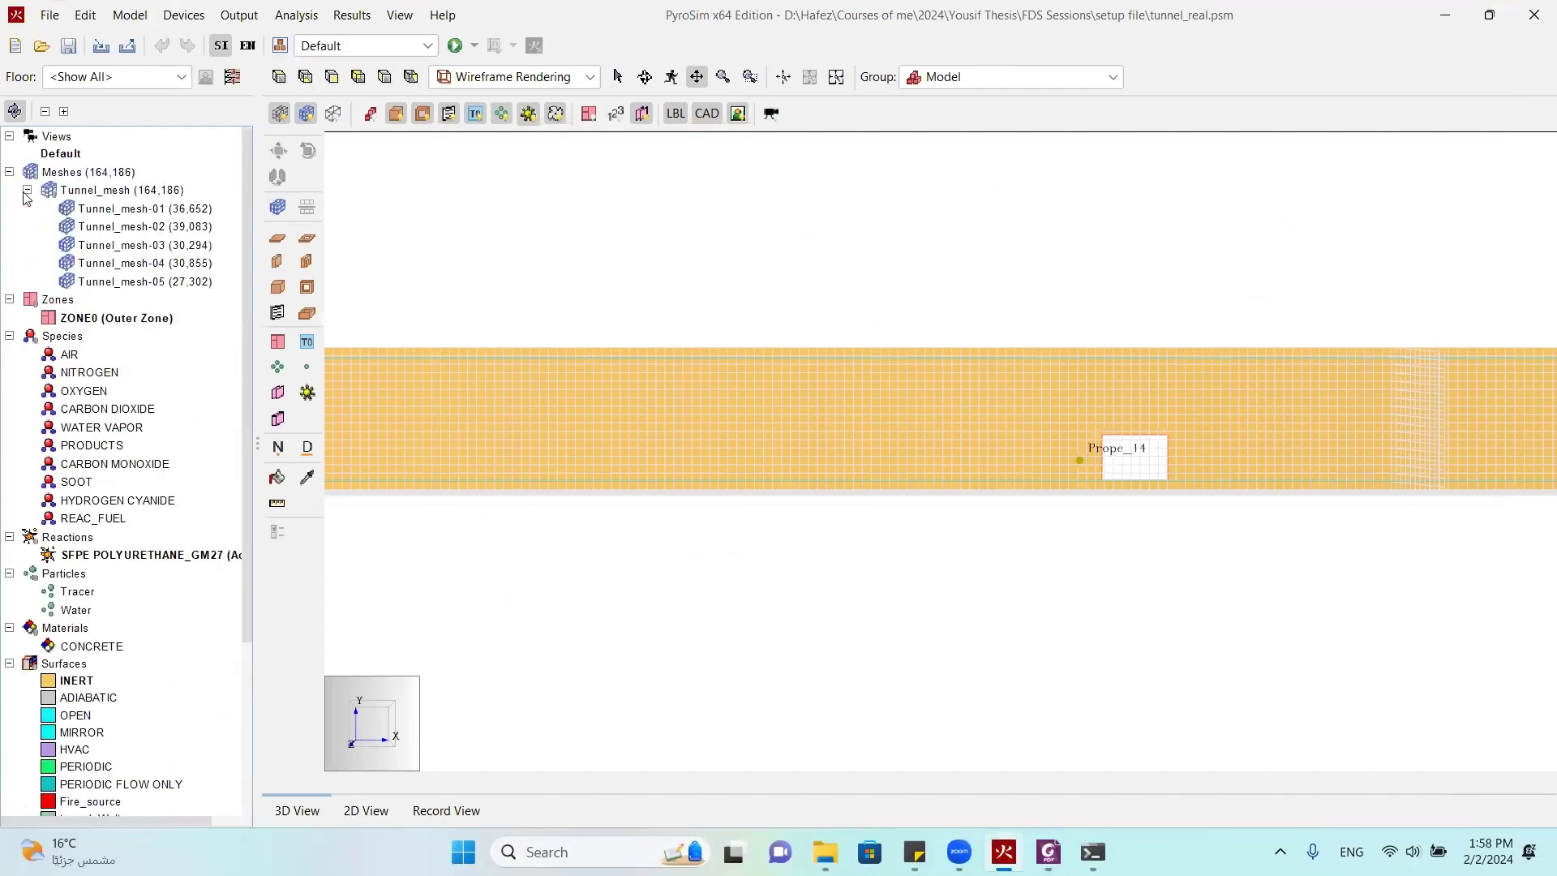
click(110, 211)
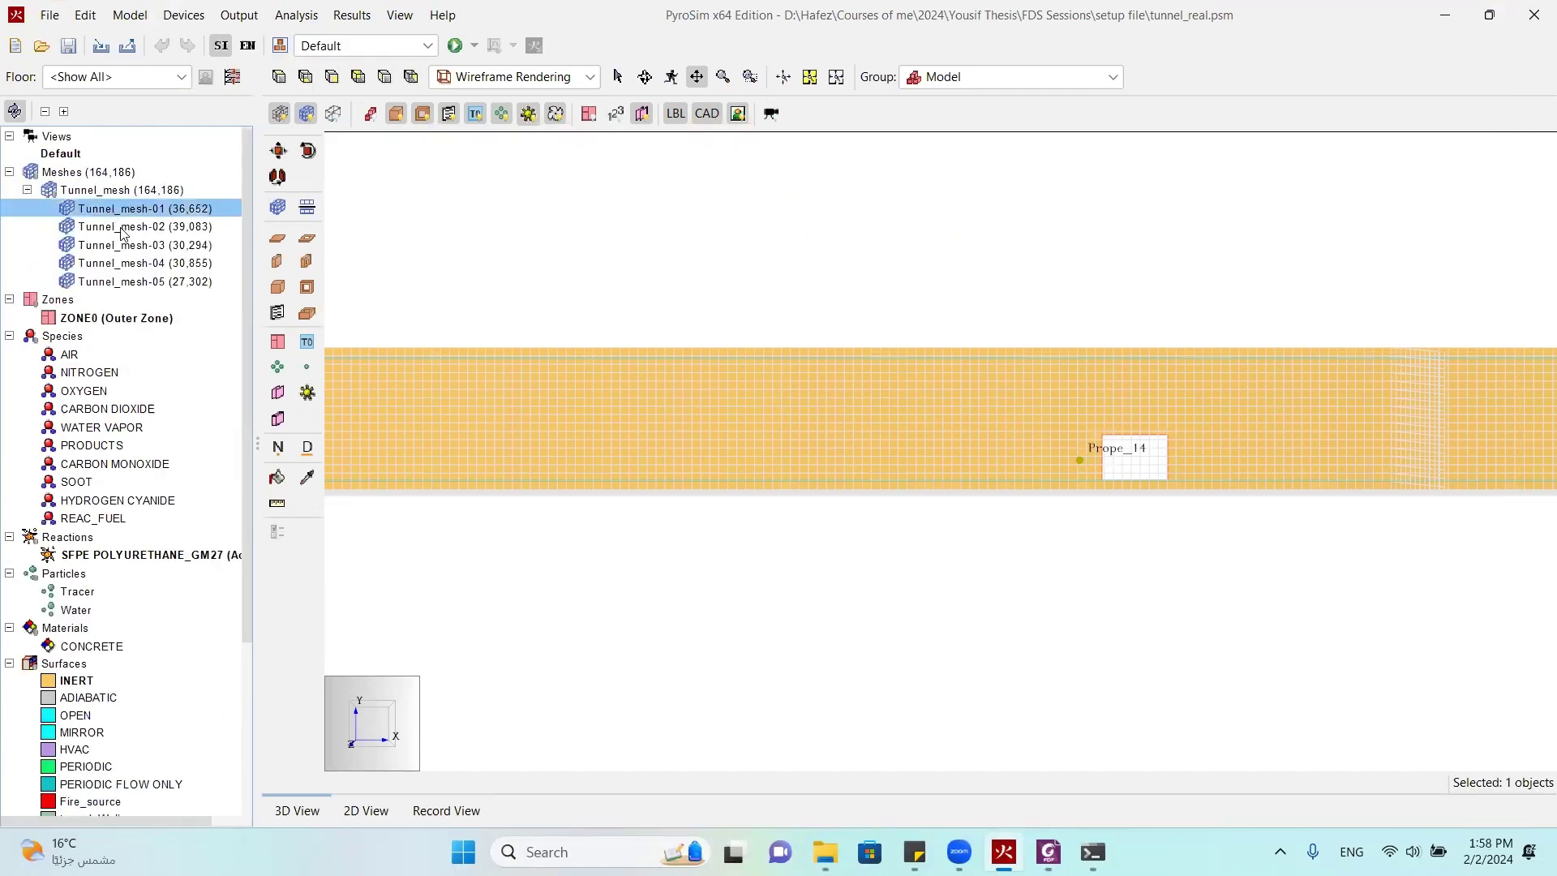
click(123, 228)
click(124, 264)
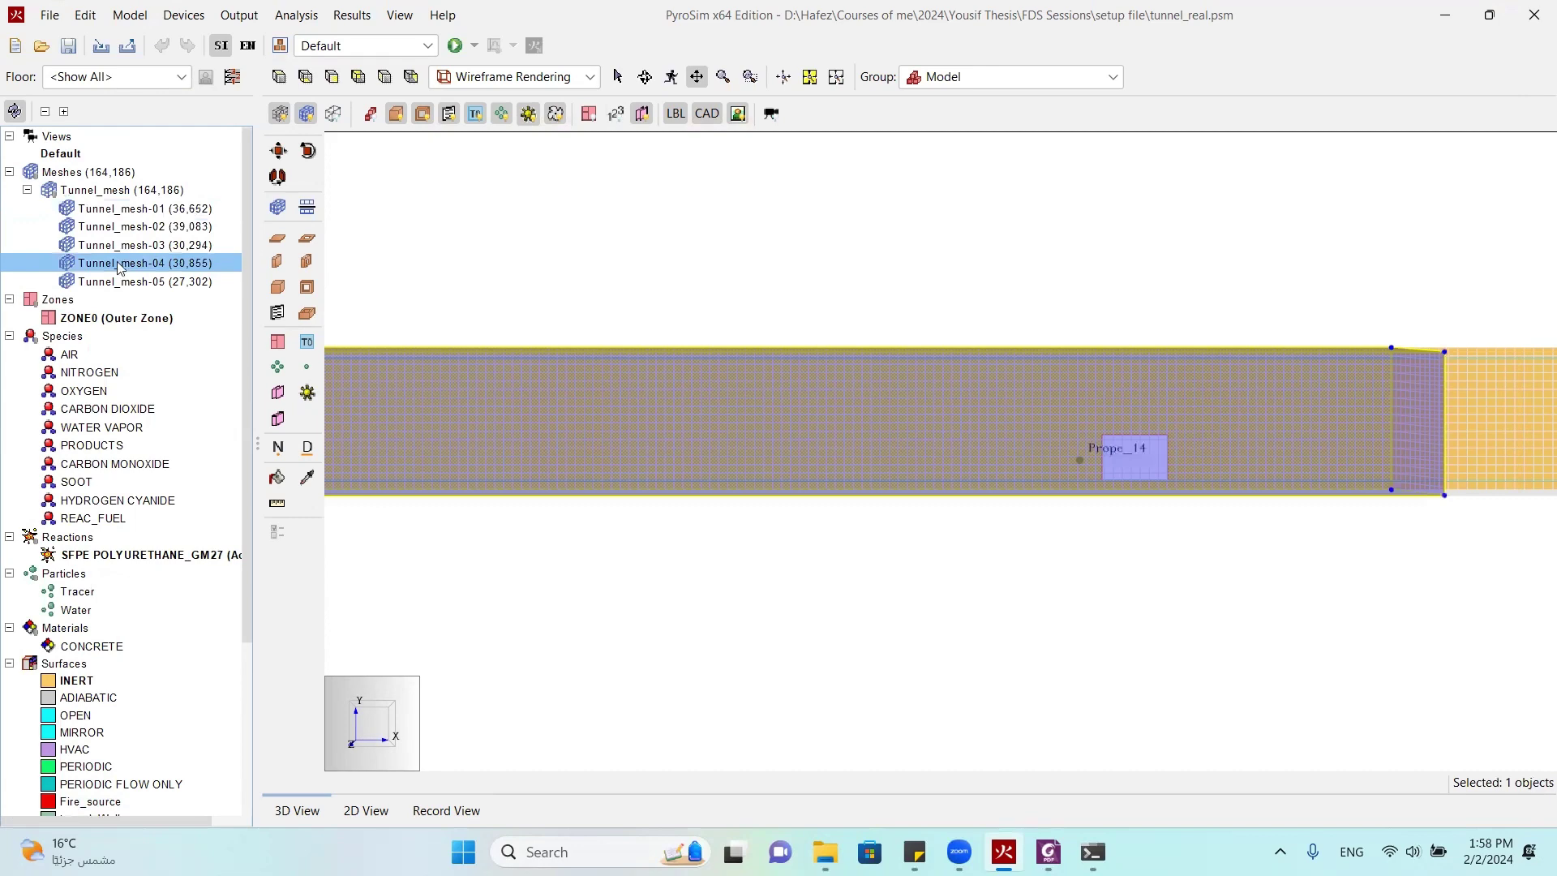
click(28, 190)
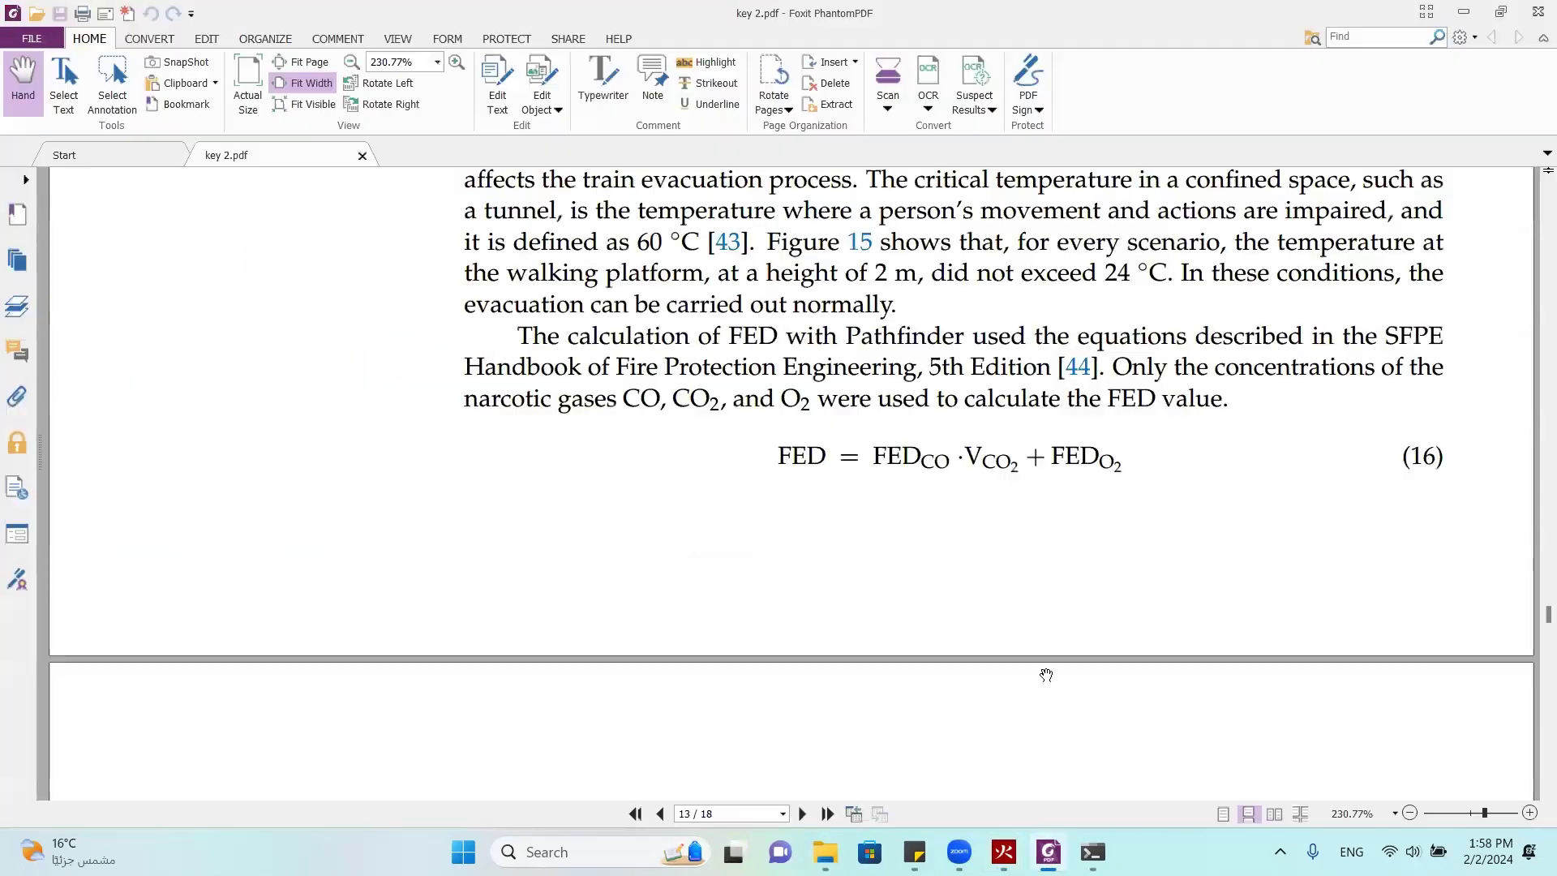
click(1093, 851)
text(5 -o 1)
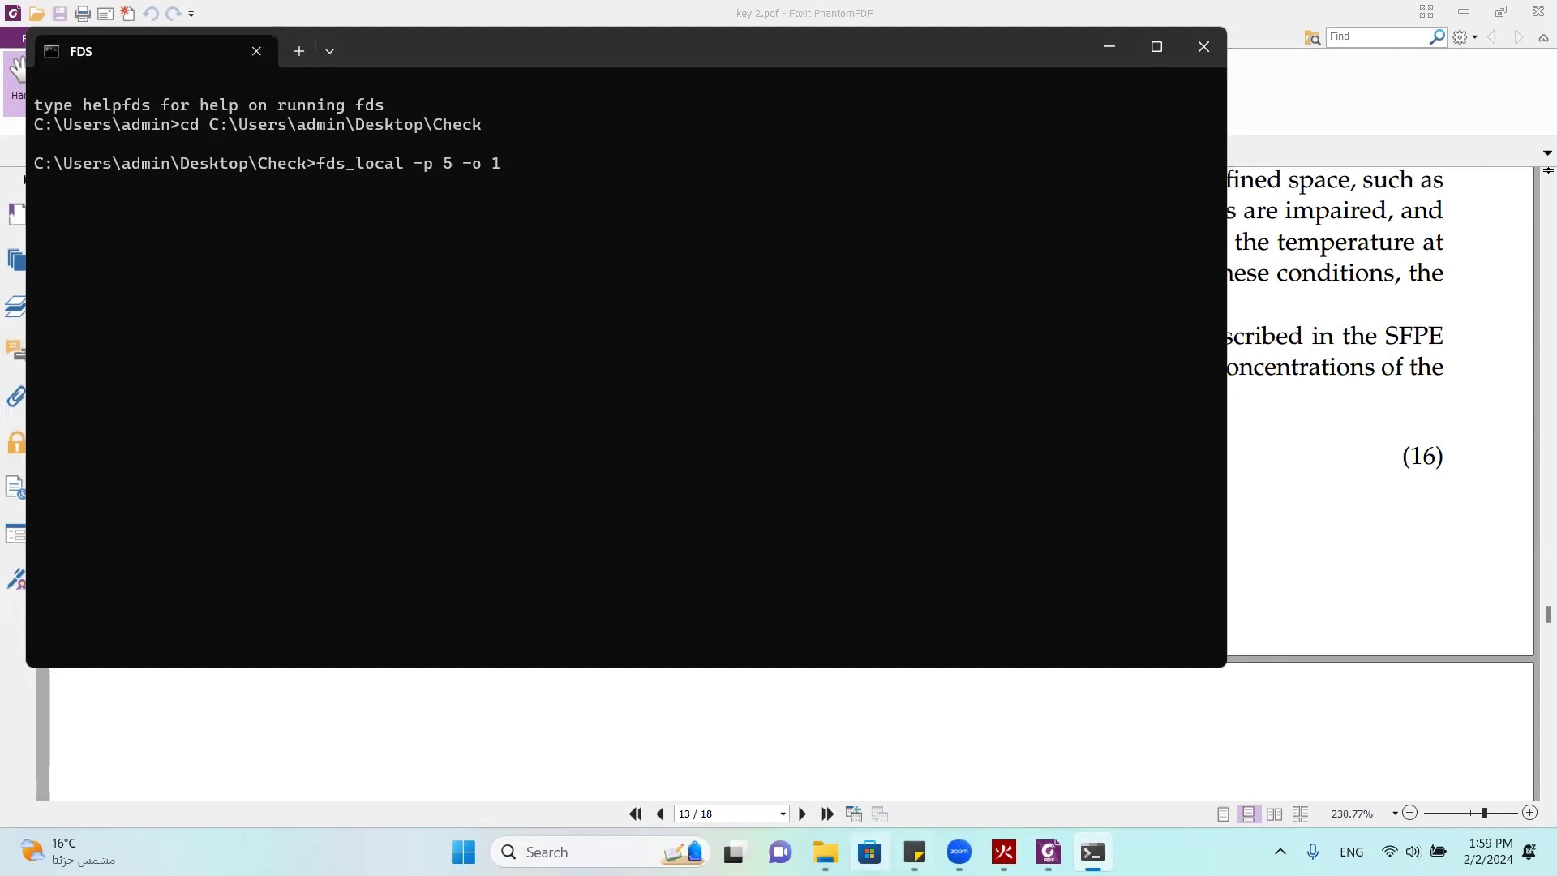
Look up the FDS file's name in the Check folder, complete the command with tunnel_real.fds and run the simulation
click(826, 852)
click(296, 201)
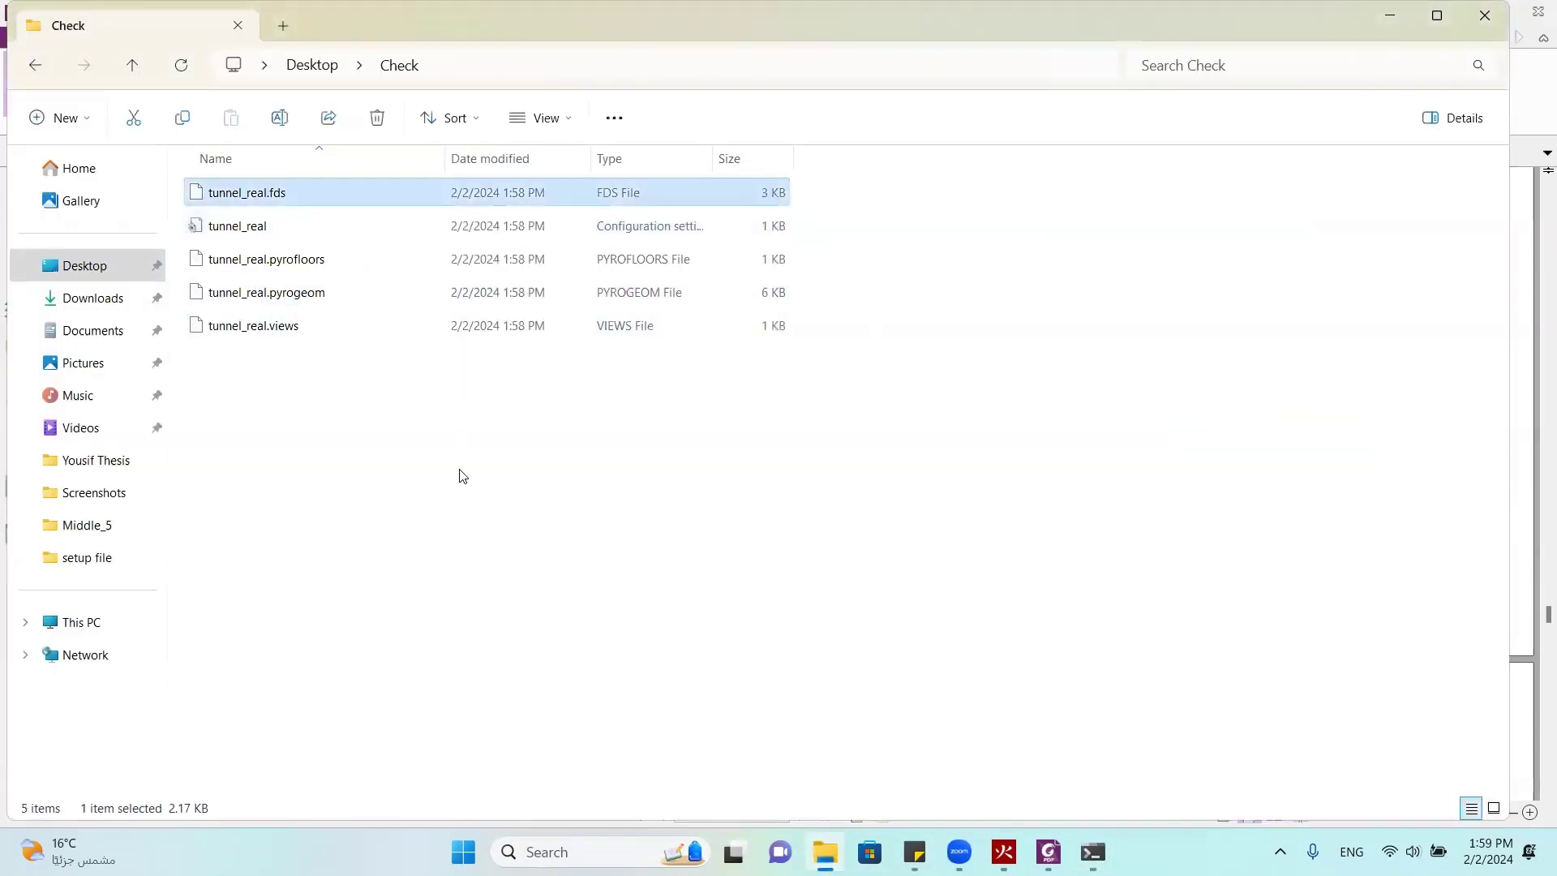
key(shift+F10)
click(414, 479)
click(354, 657)
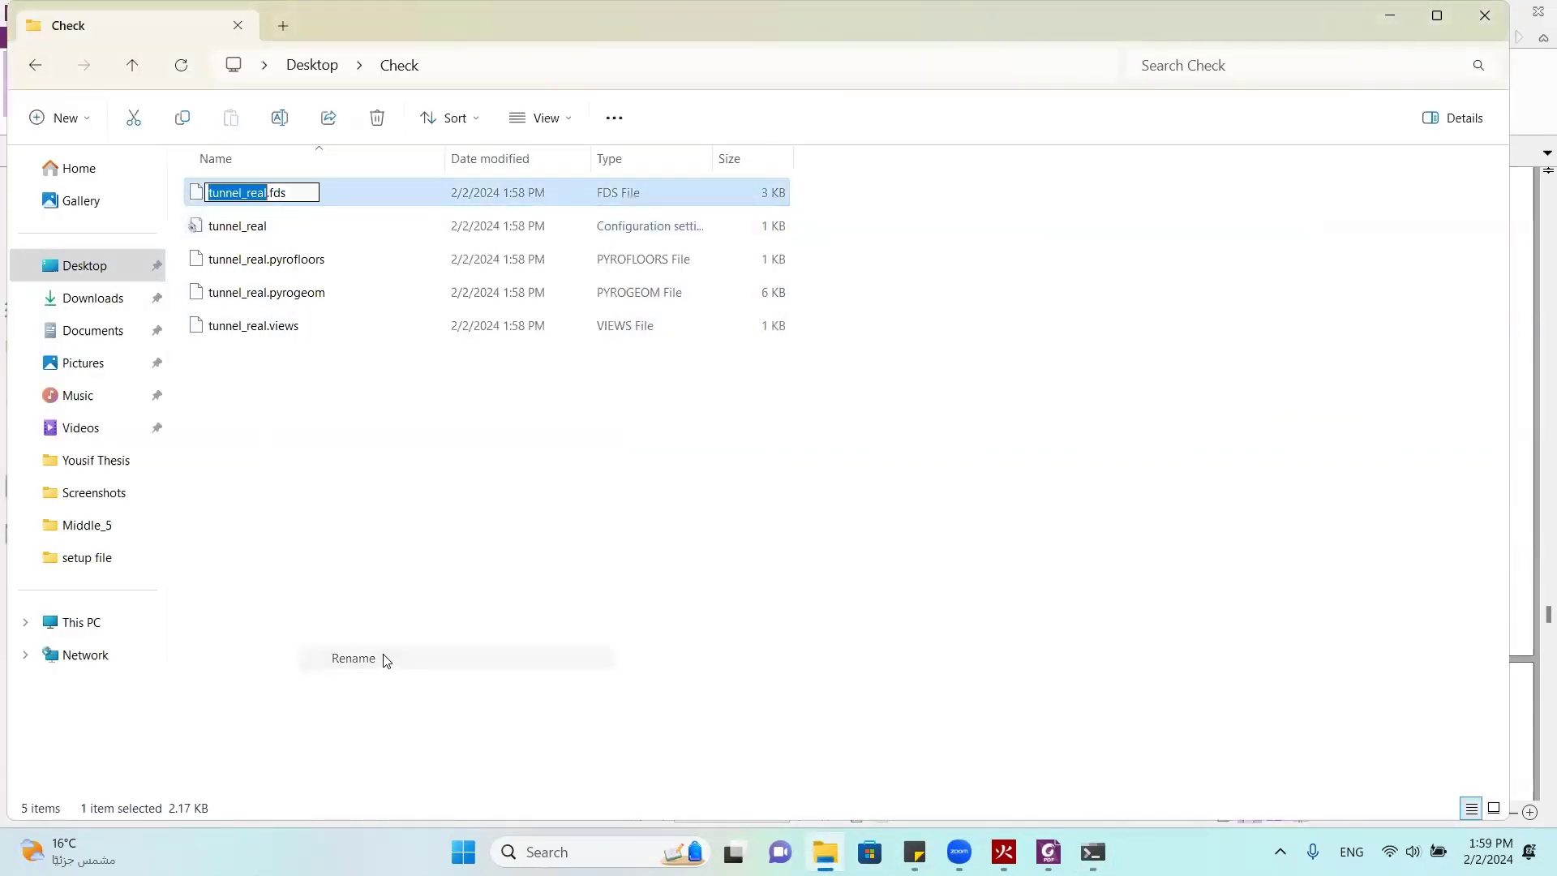
click(494, 619)
key(alt+Tab)
text(tunnel_real.fds)
key(Return)
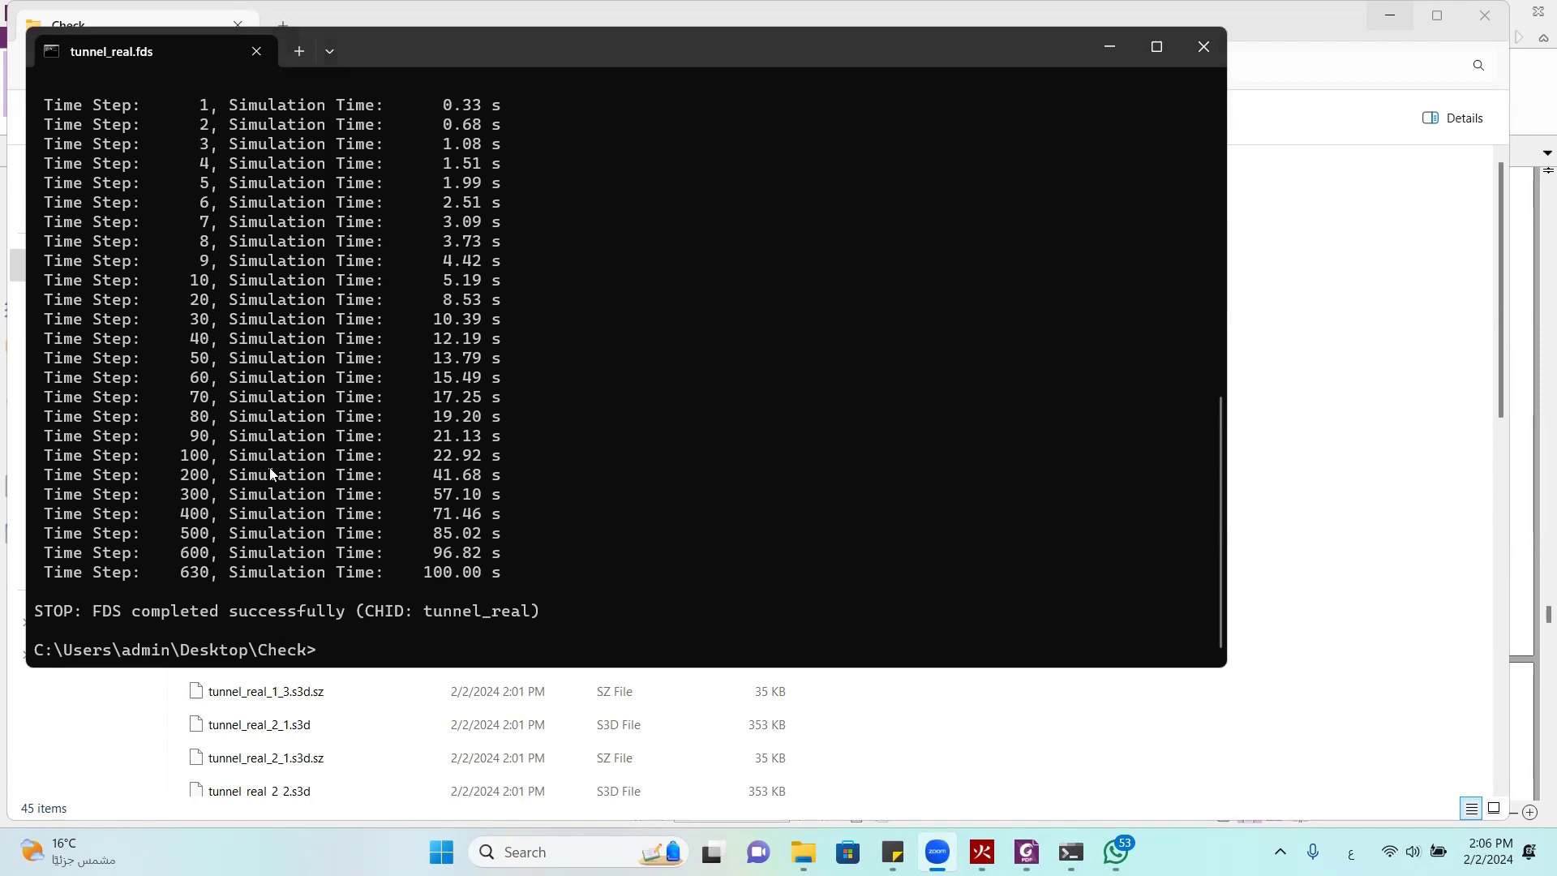
Look through the simulation output in the Check folder and open the tunnel_real SMV results file
click(1379, 540)
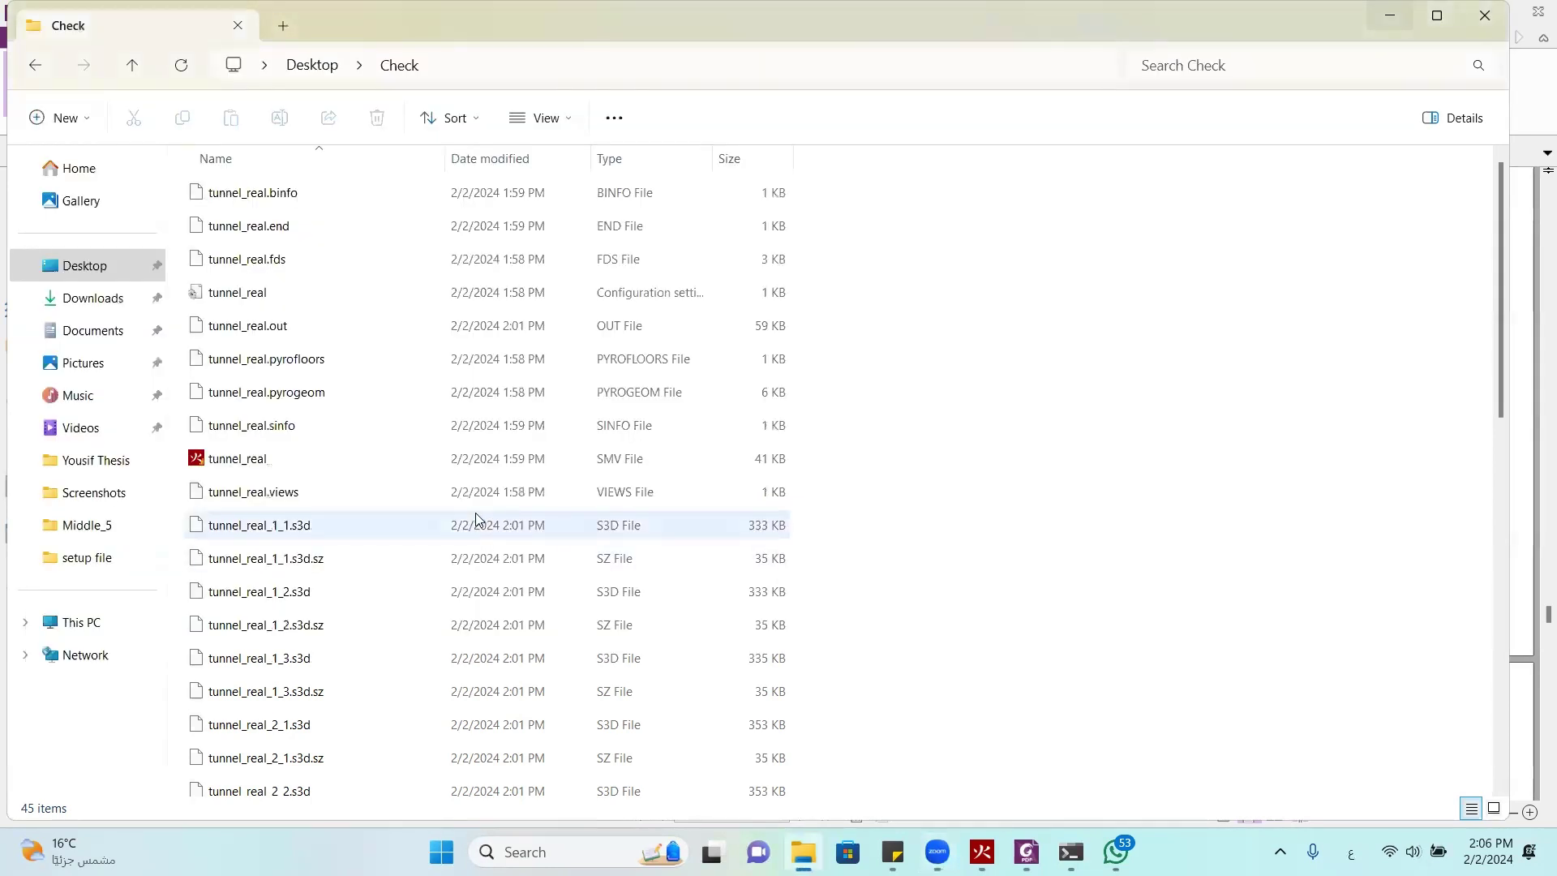
scroll(476, 515, down, 5)
scroll(475, 515, down, 2)
scroll(473, 518, up, 5)
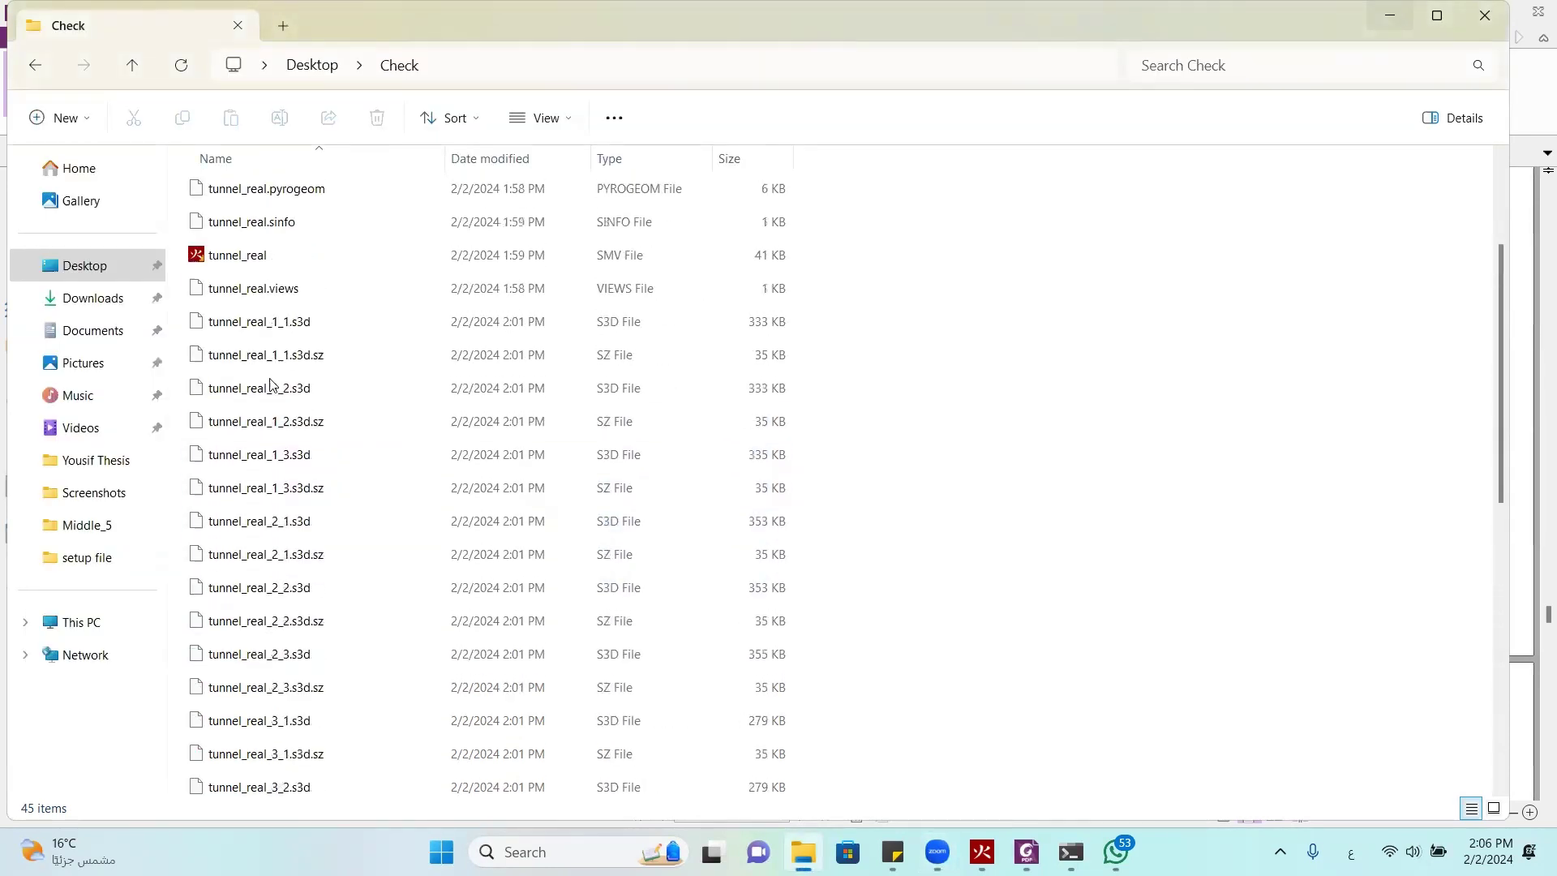
double_click(241, 268)
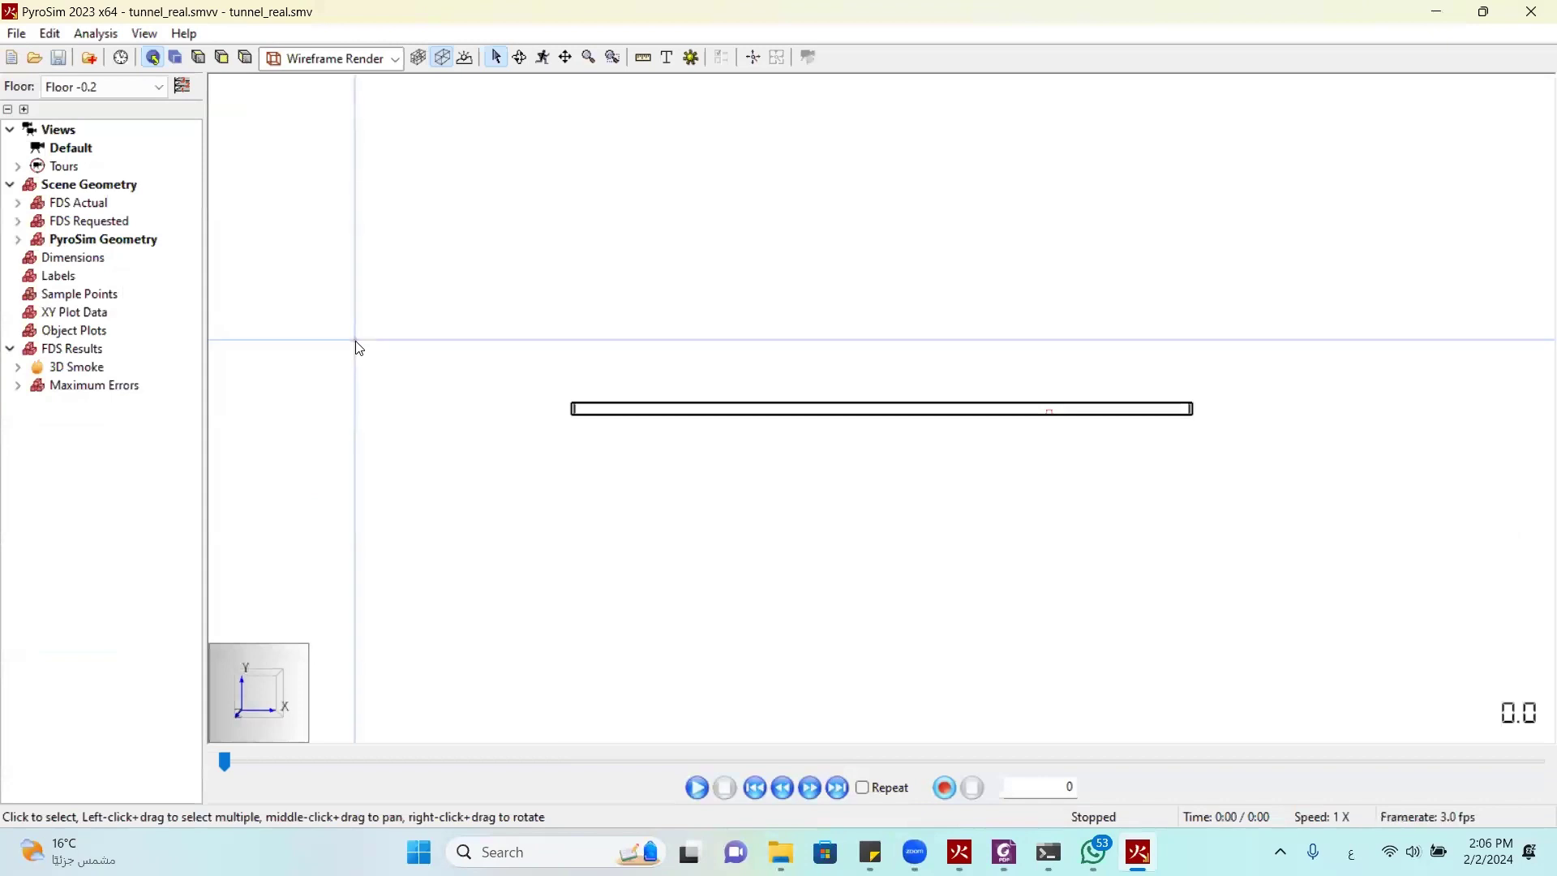
Show the complete 3D Smoke results, covering HRRPUV and SOOT DENSITY, on the tunnel model
click(18, 368)
right_click(68, 381)
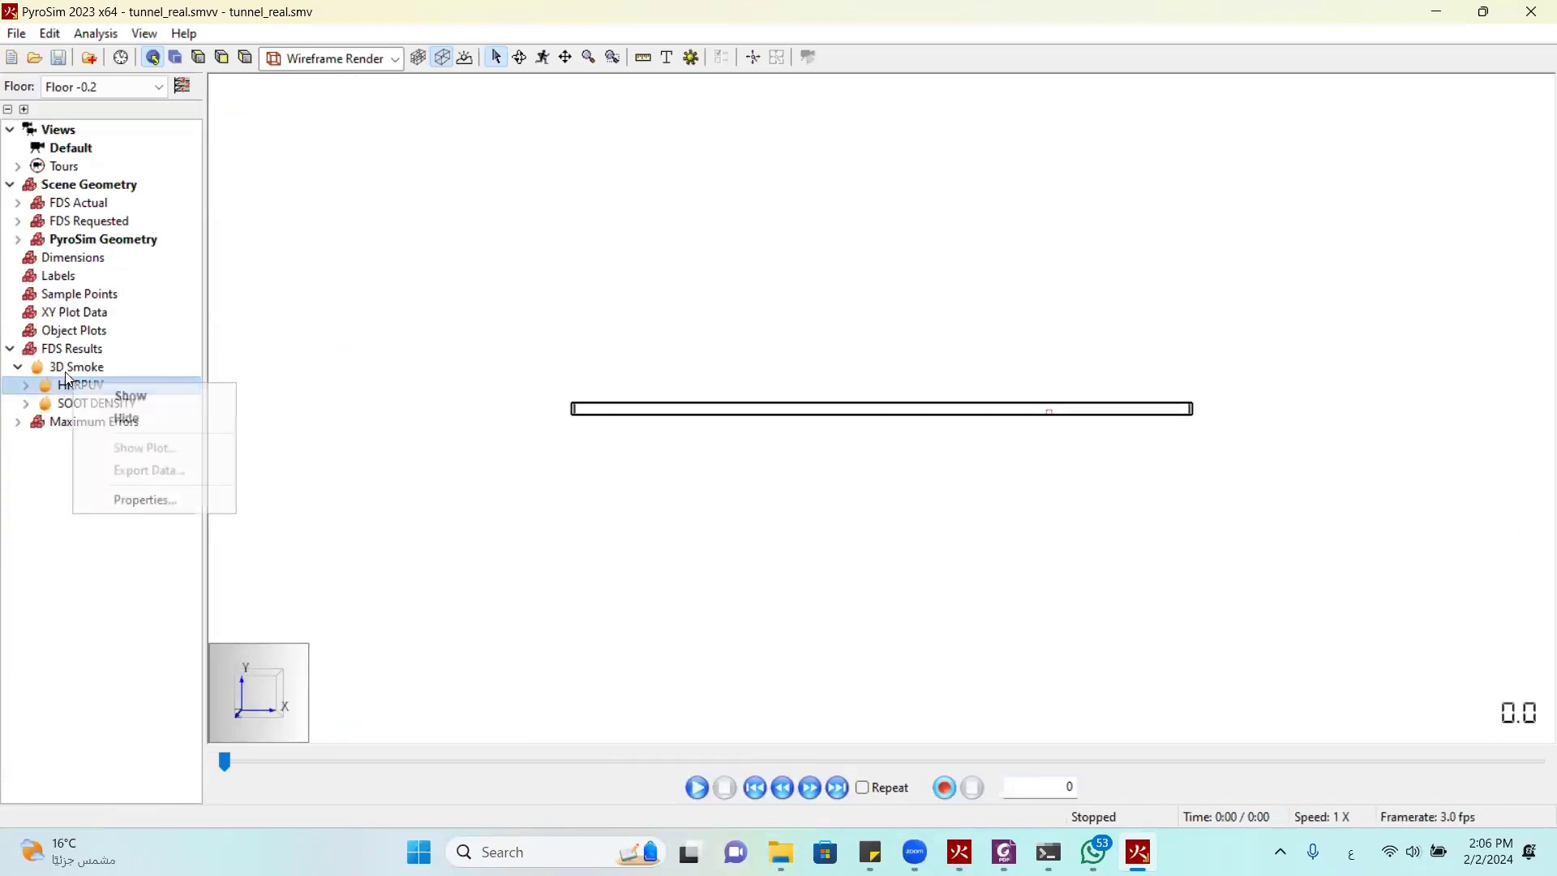
click(122, 376)
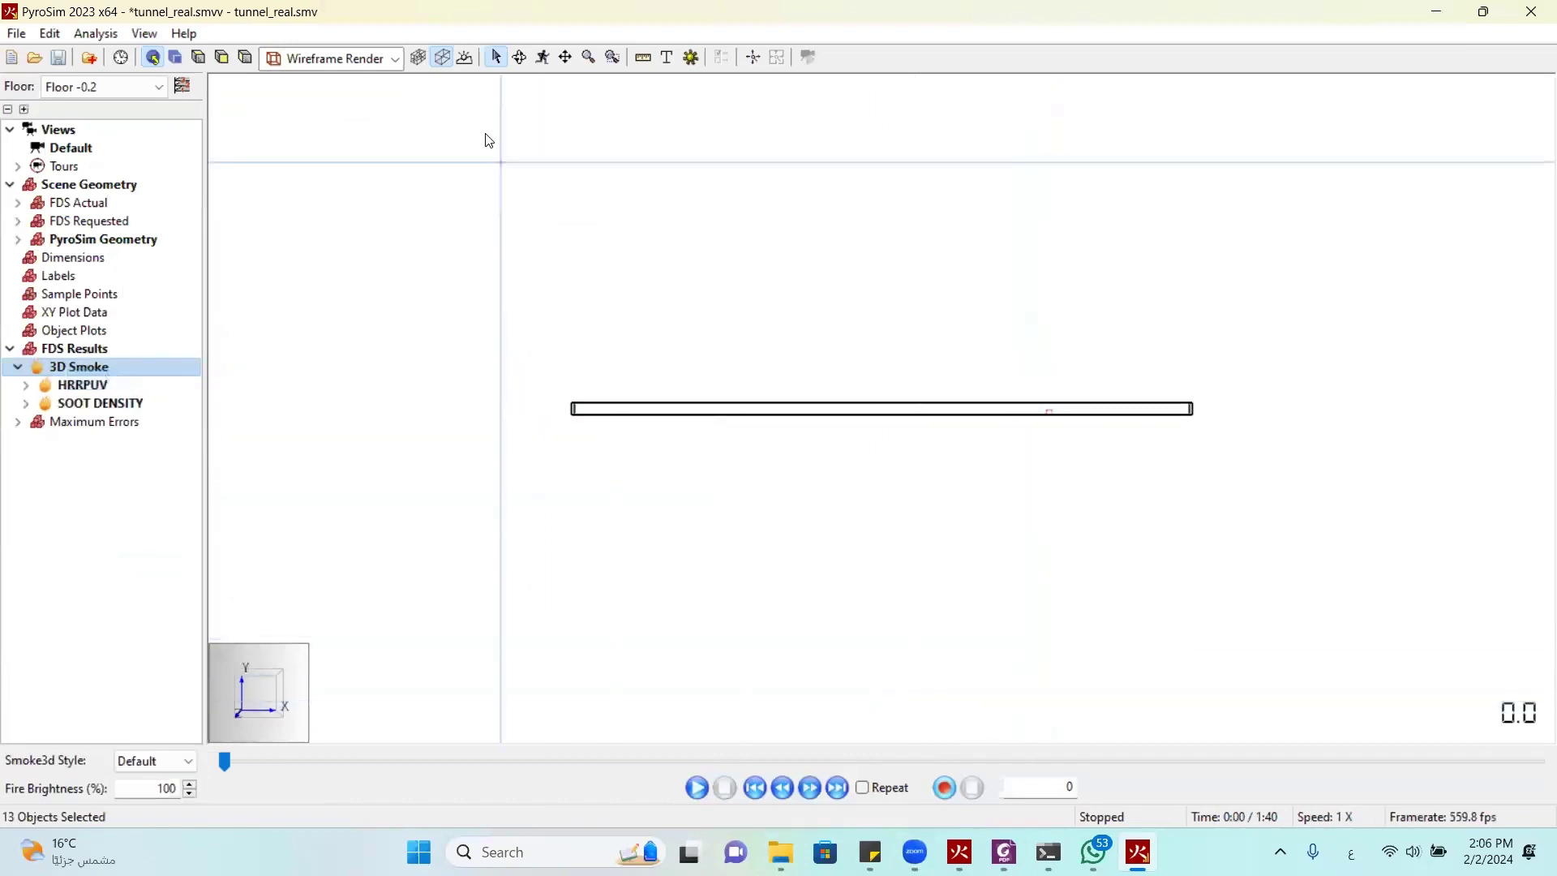
Play the 3D smoke animation at 32X speed, viewing the tunnel from the side
drag(824, 599, 743, 785)
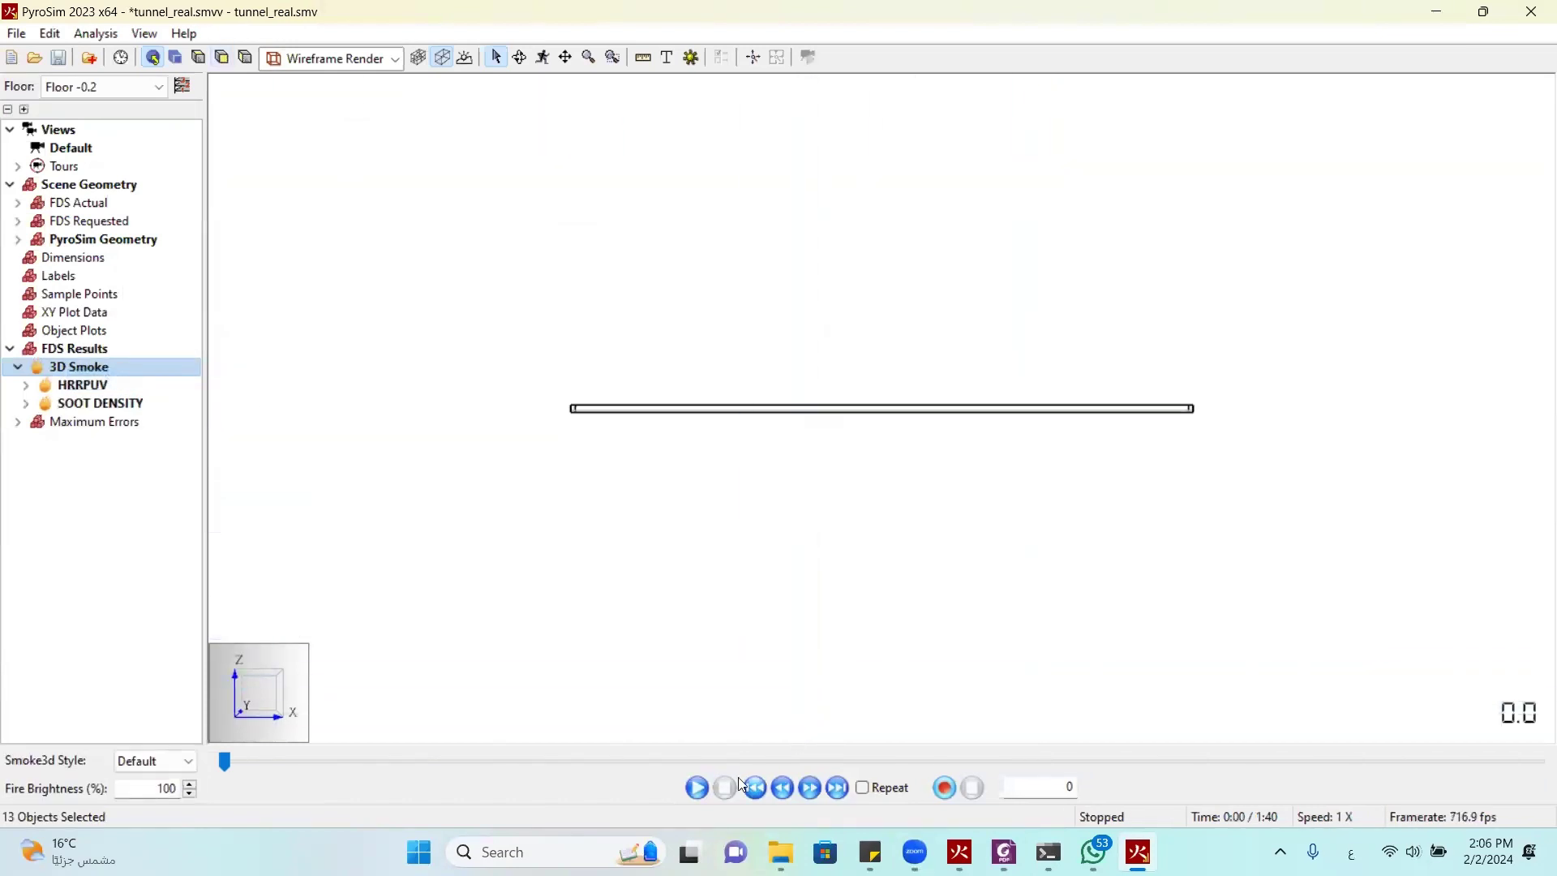
click(814, 786)
click(814, 787)
click(815, 787)
click(814, 787)
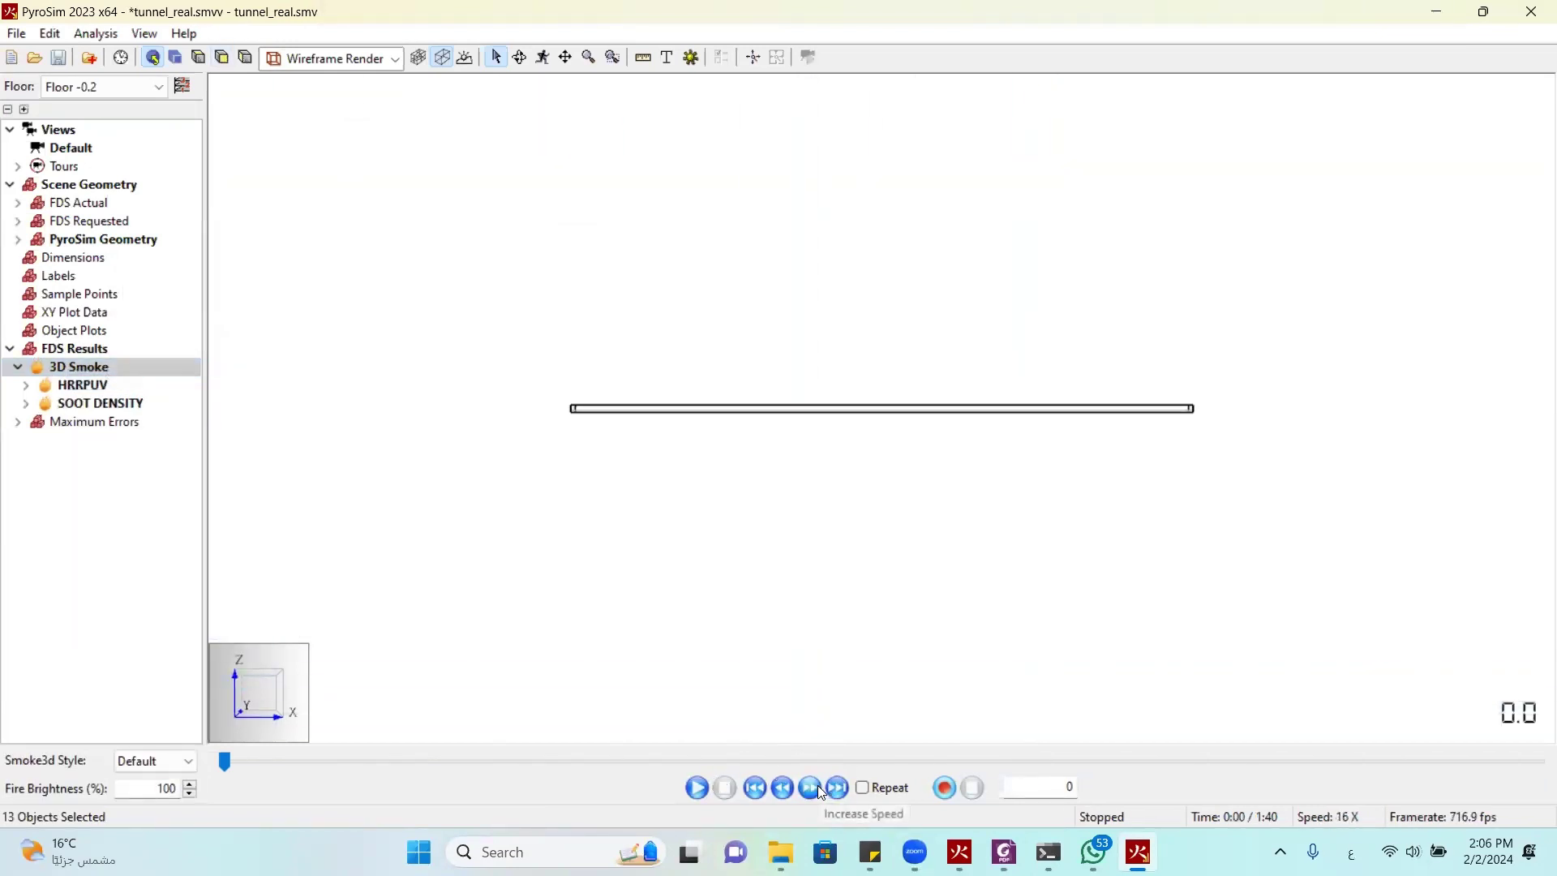
click(814, 786)
click(696, 788)
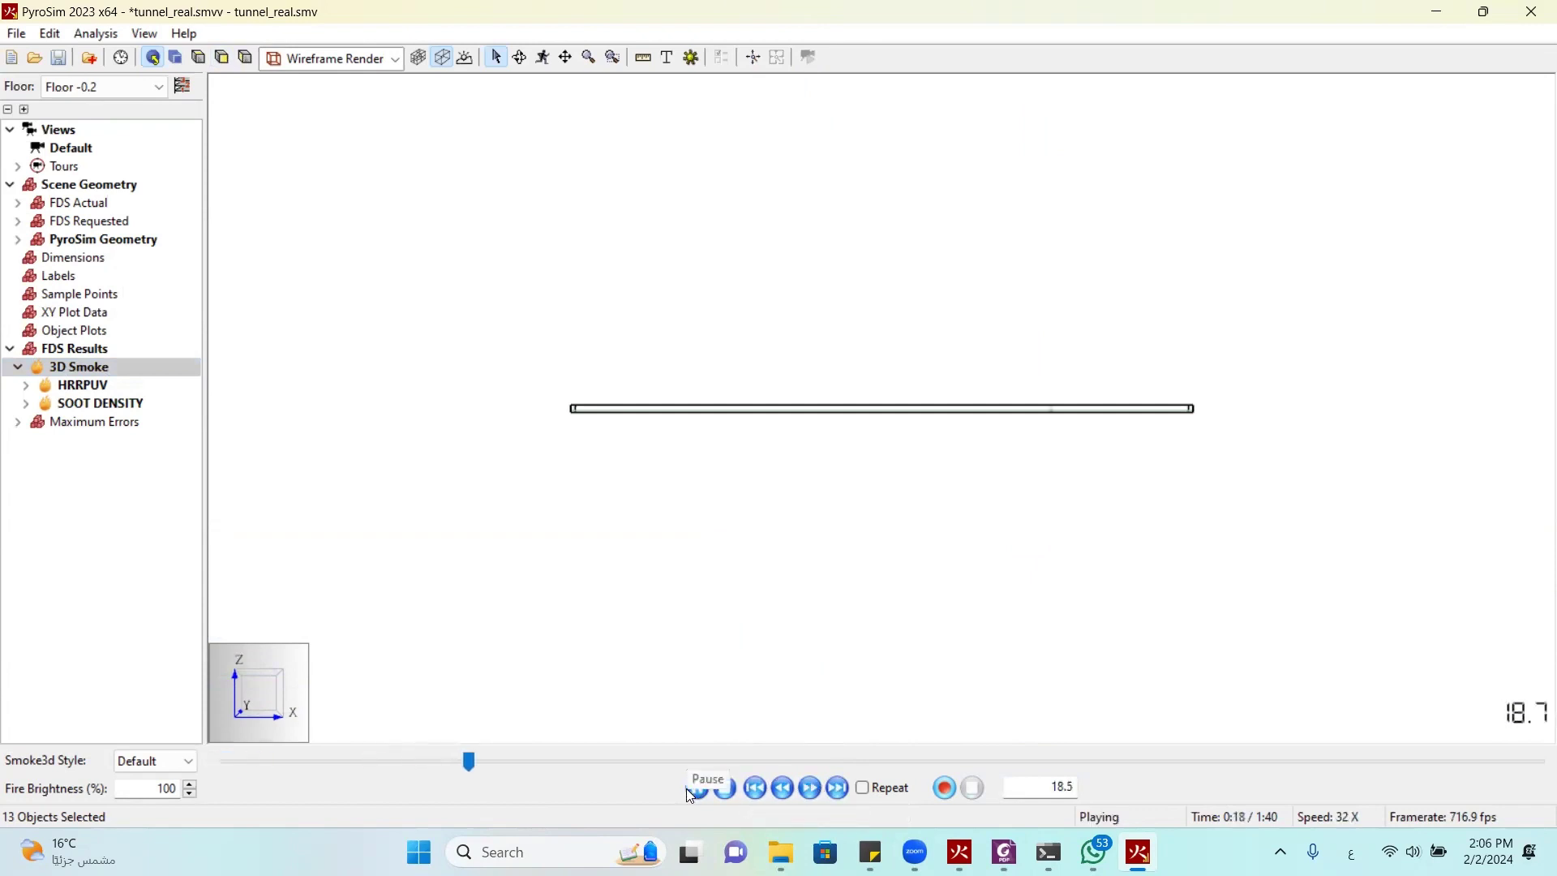
scroll(1055, 430, up, 5)
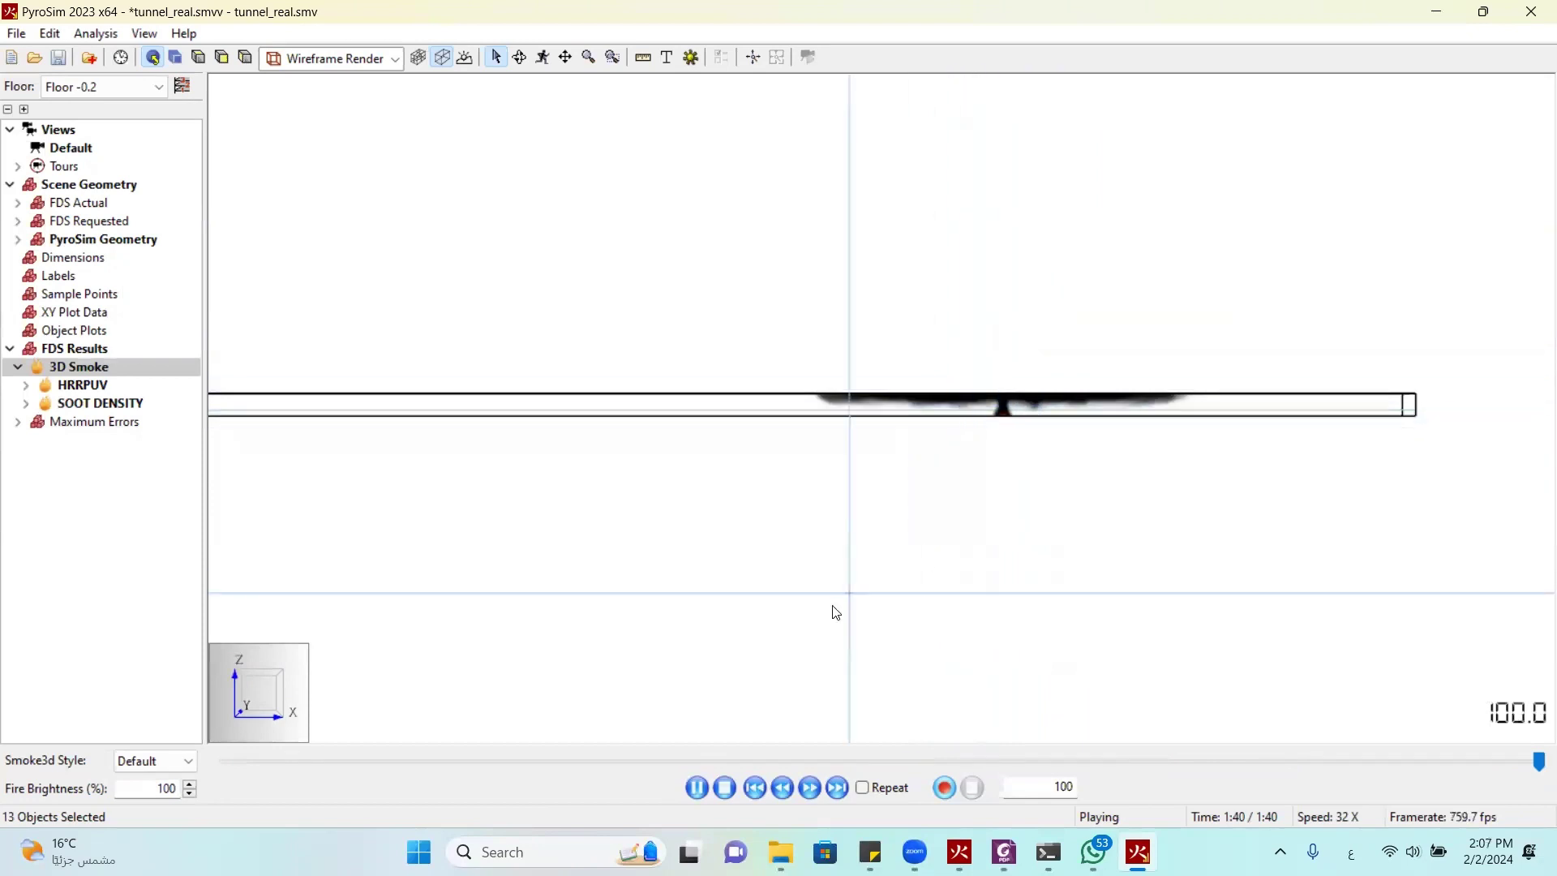
Replay the smoke animation from the beginning and examine how the smoke spreads along the tunnel ceiling
click(697, 790)
click(755, 788)
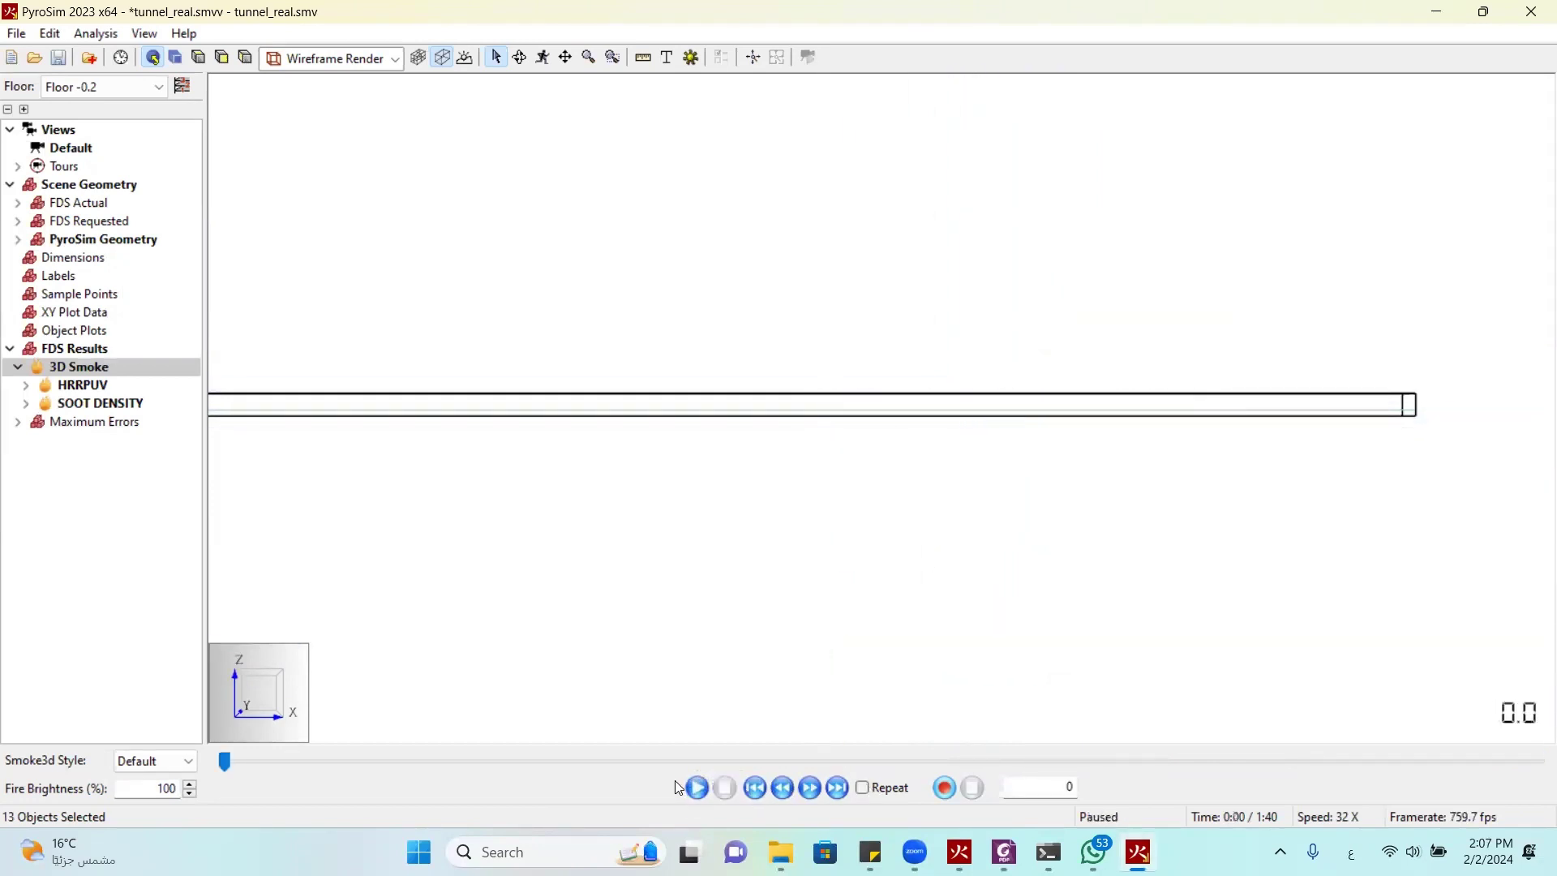
click(697, 788)
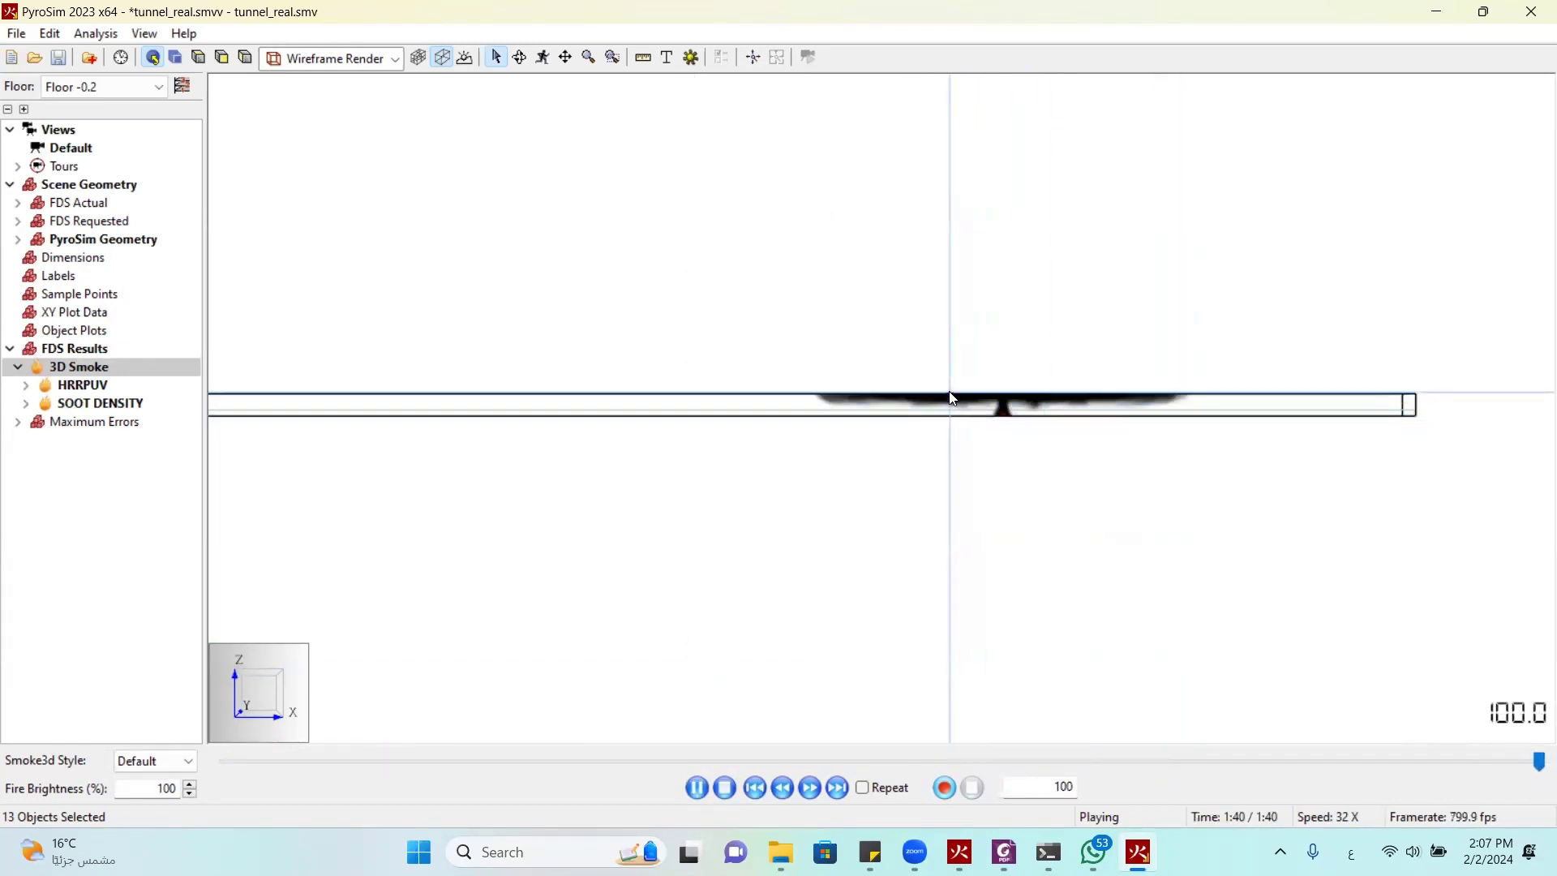
mouse_move(963, 425)
mouse_down()
mouse_move(947, 401)
mouse_move(985, 420)
mouse_up()
scroll(984, 420, down, 3)
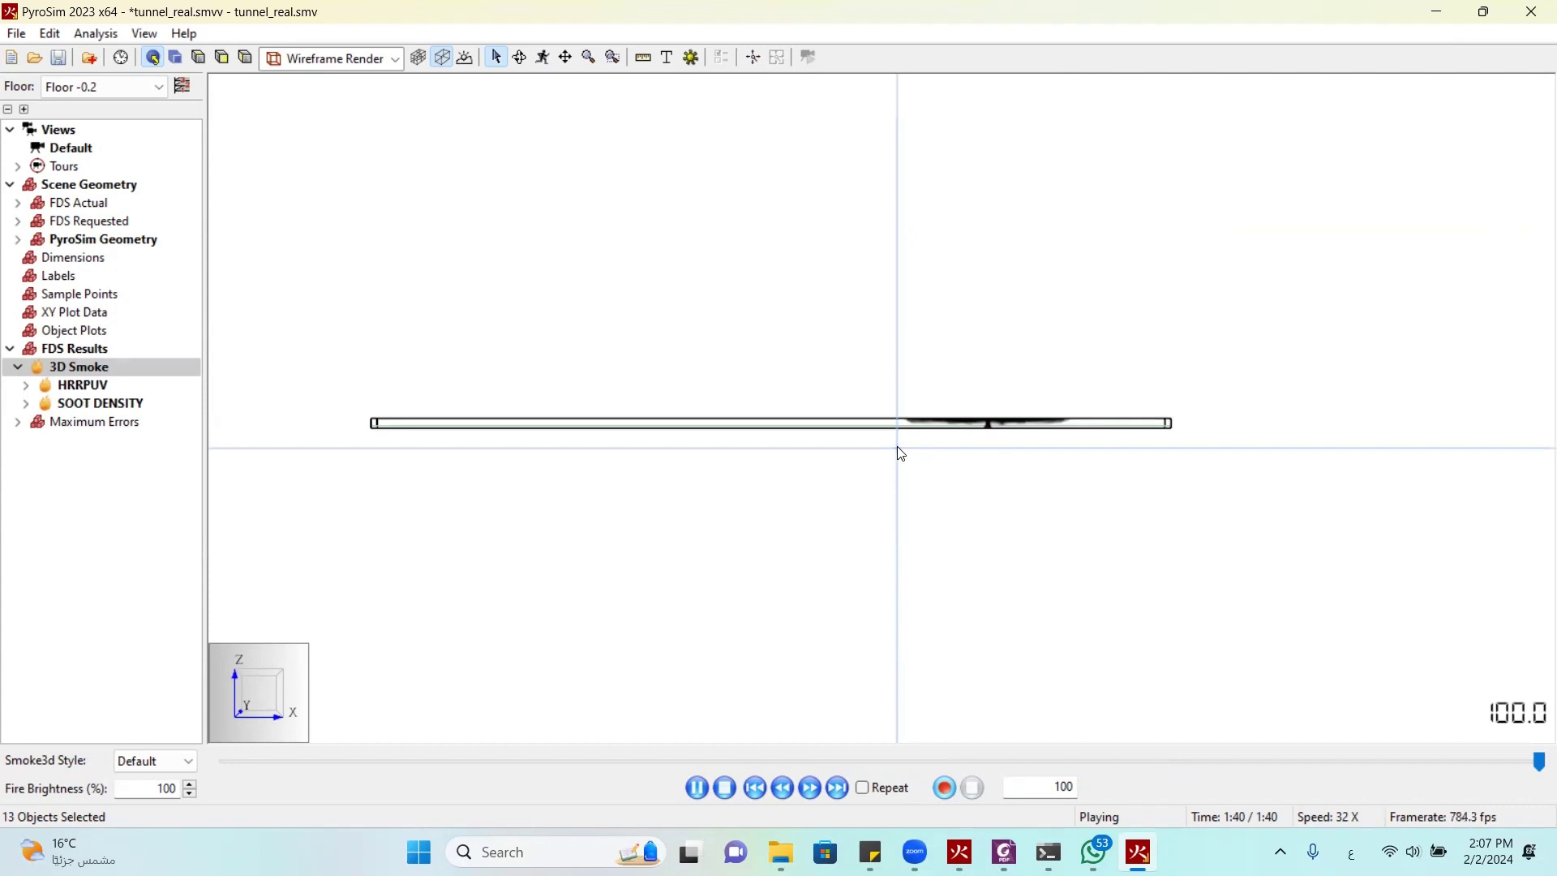
scroll(929, 452, up, 3)
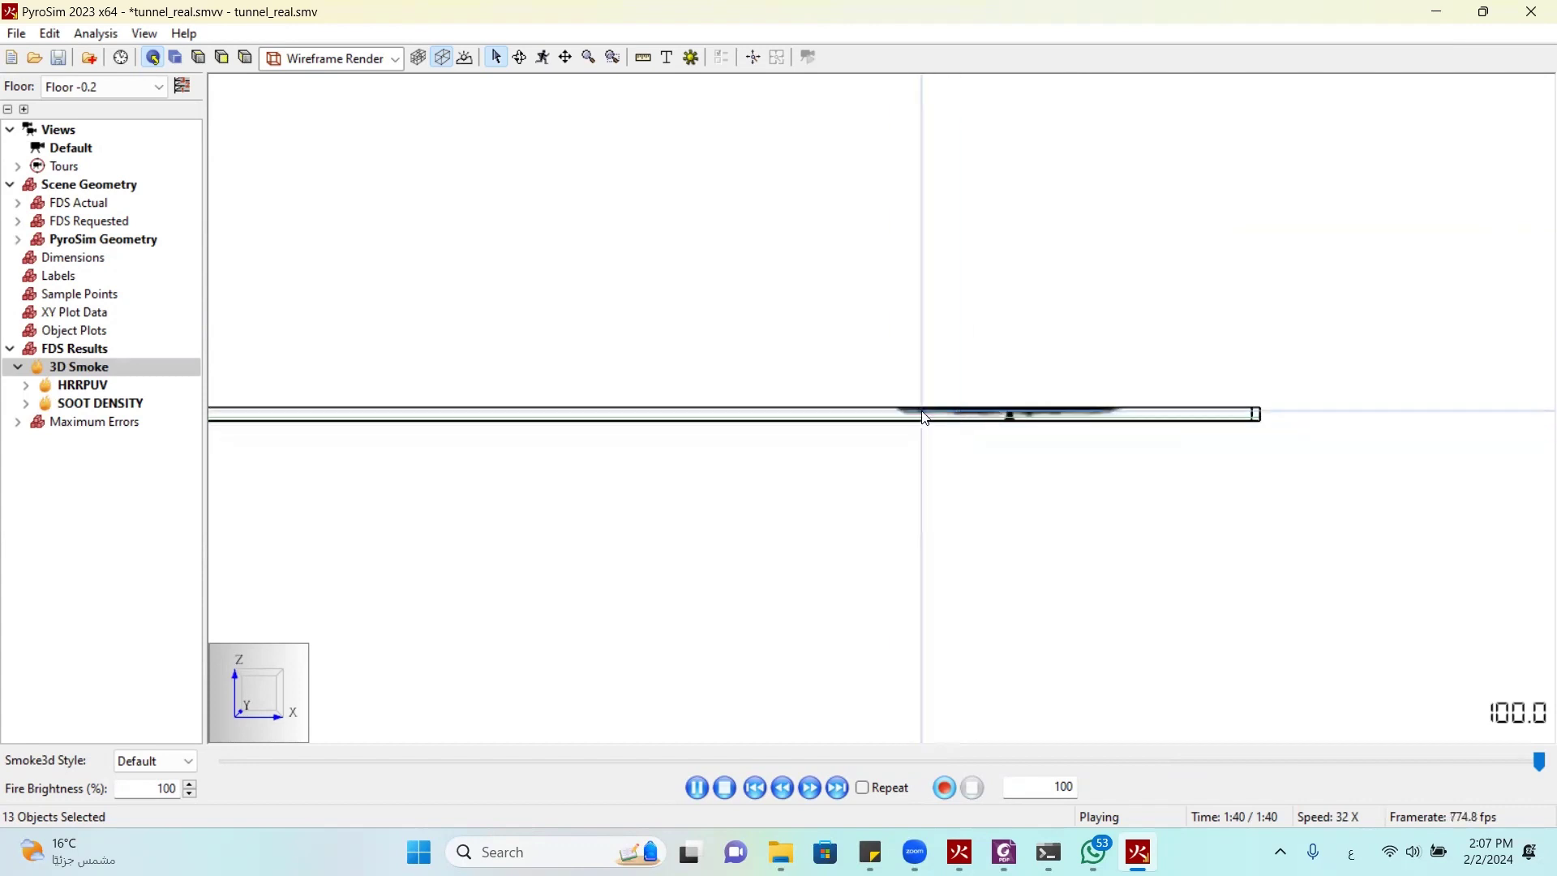
Close the results viewer without saving and open the tunnel_real_devc CSV file from the Check folder in Excel
click(1535, 10)
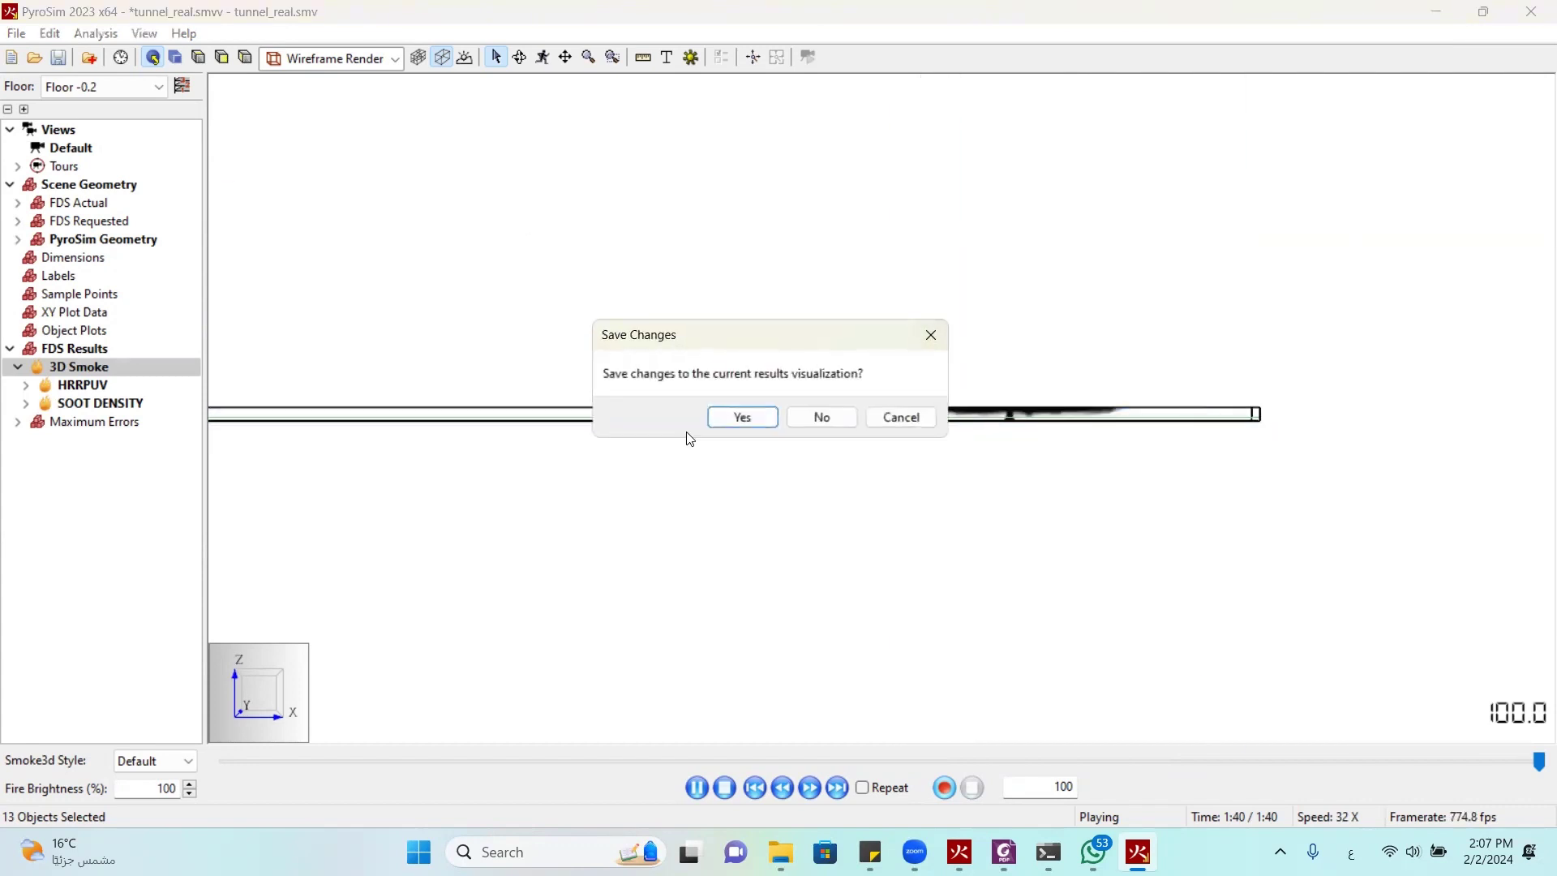
click(814, 420)
scroll(570, 493, down, 10)
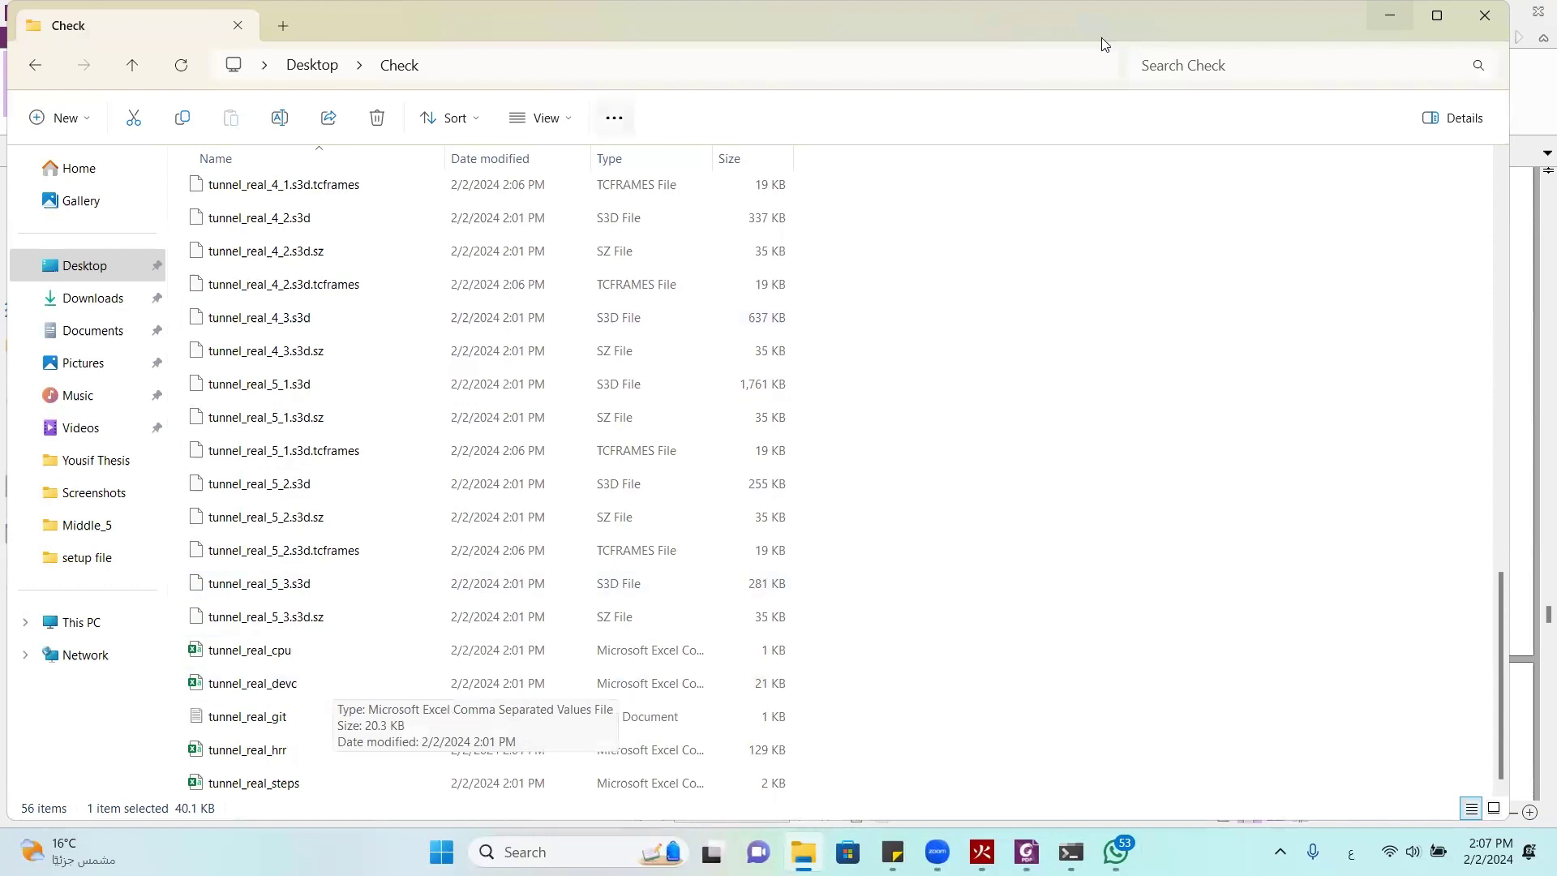
double_click(410, 689)
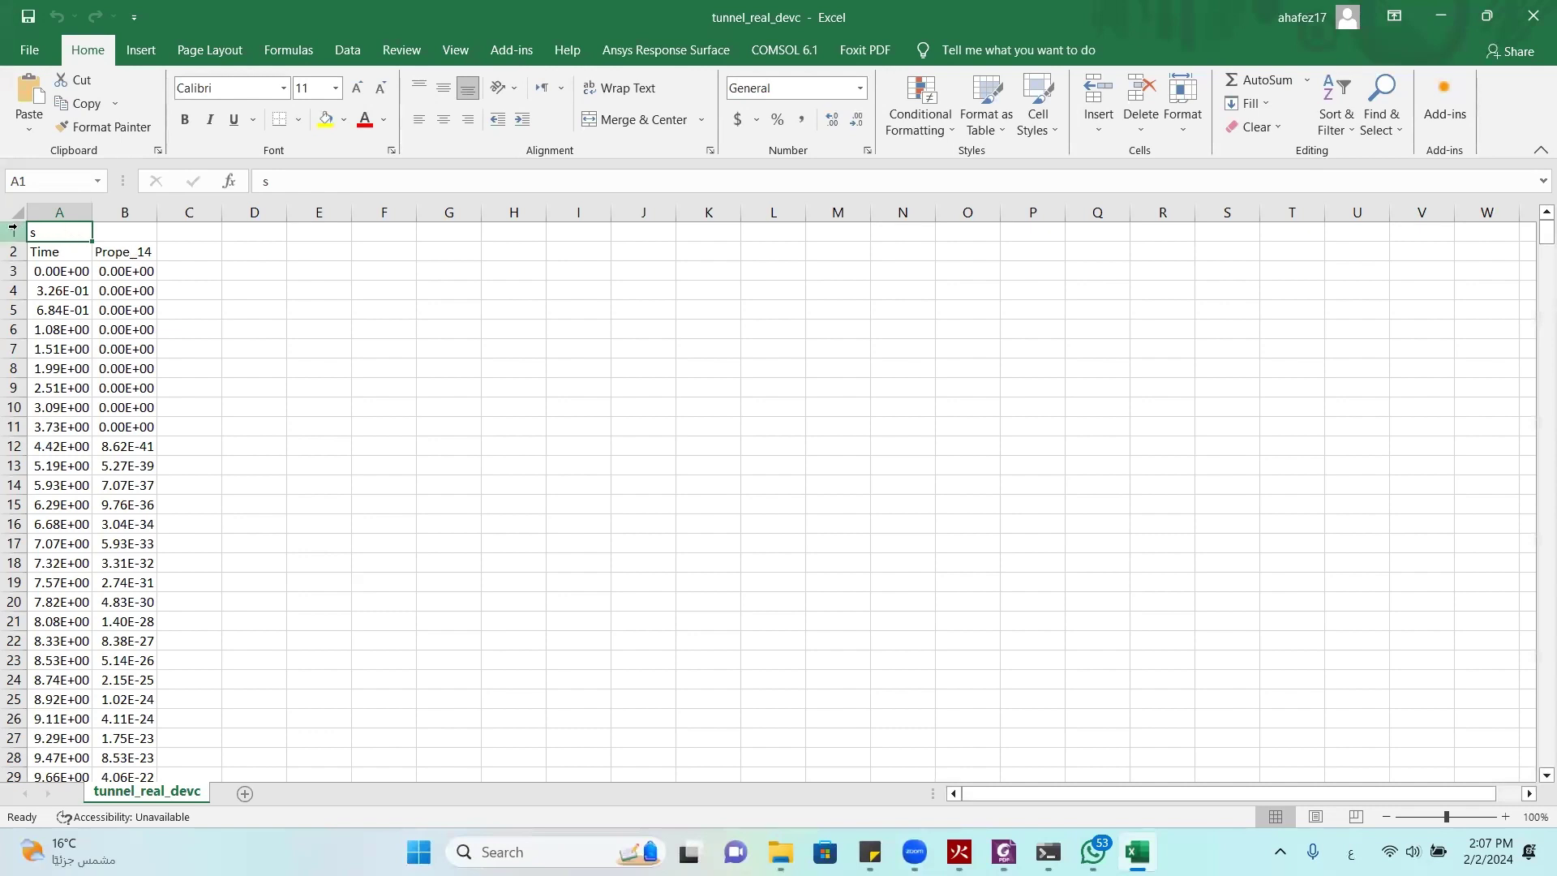
Delete the two header rows above the time and Prope_14 data
drag(14, 232, 13, 252)
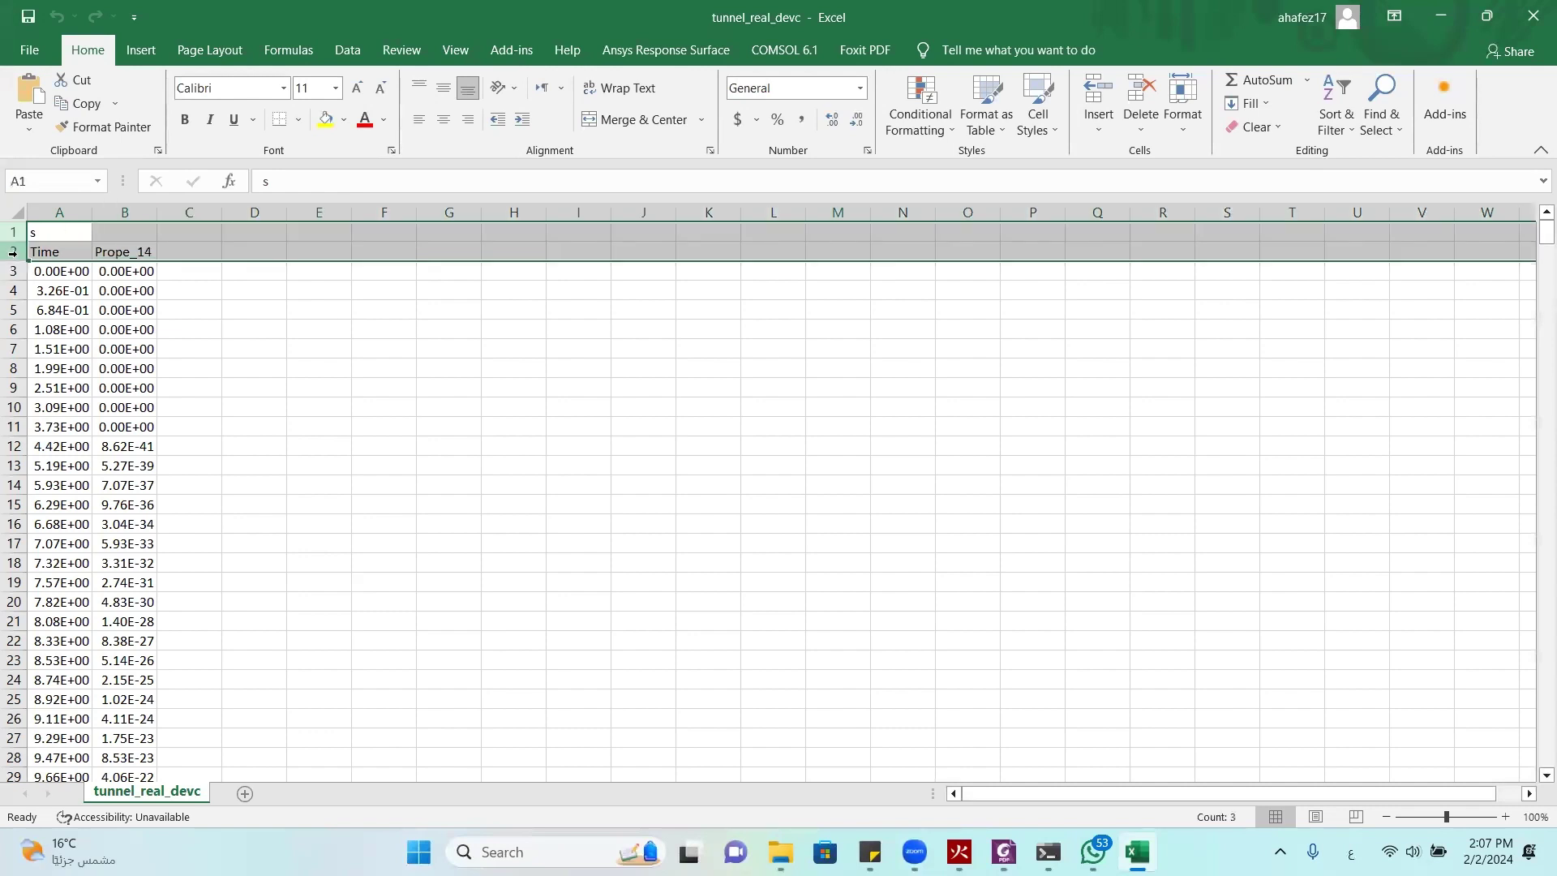
right_click(13, 252)
click(114, 449)
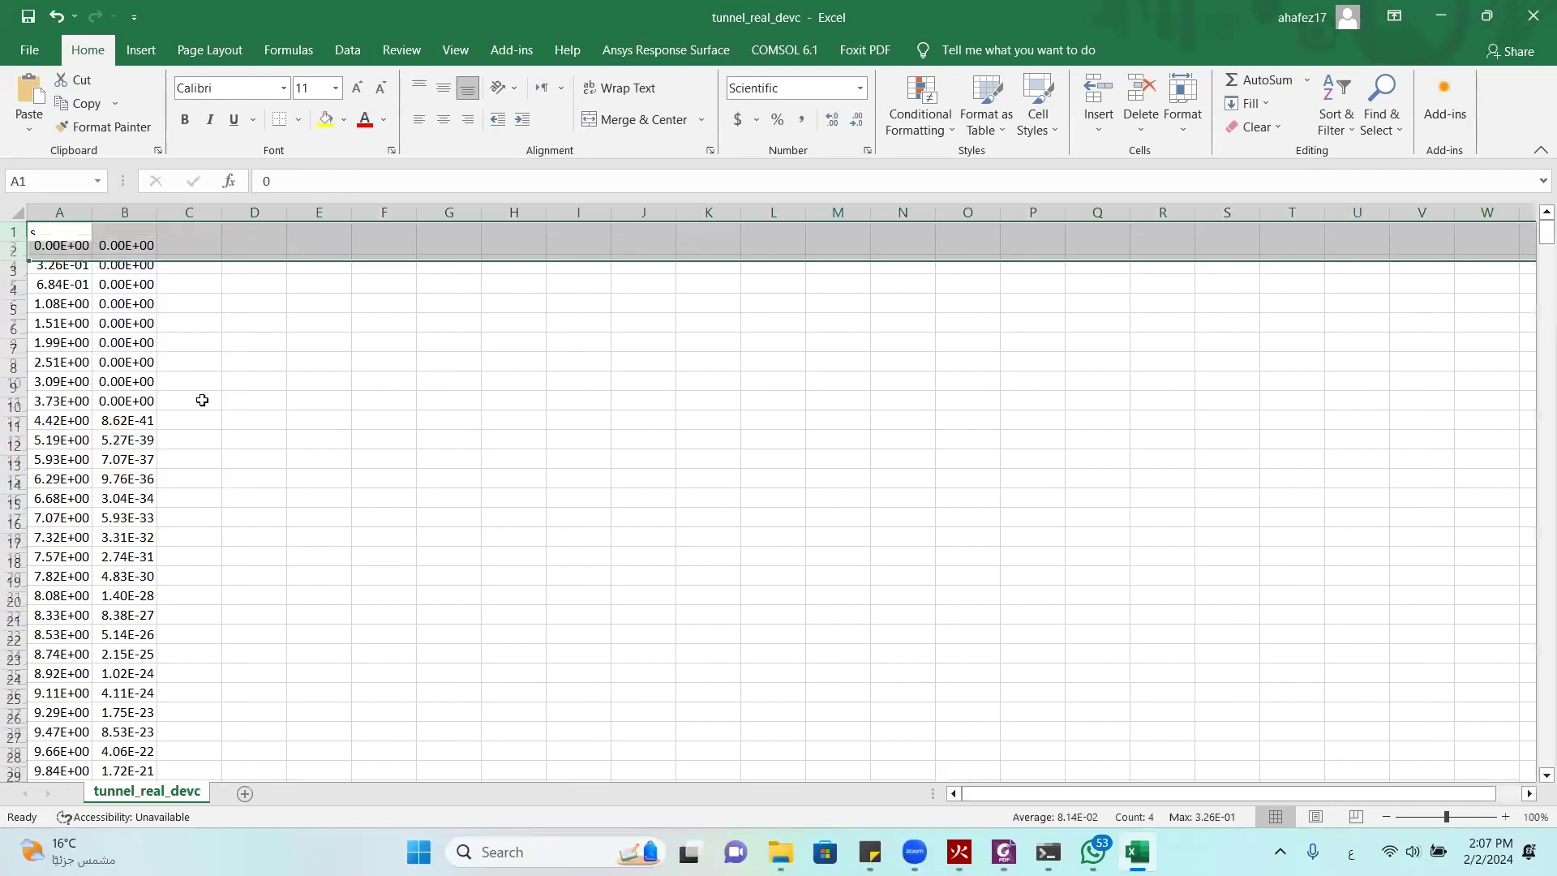
Change the number format of all cells in the sheet to General
click(189, 388)
click(16, 213)
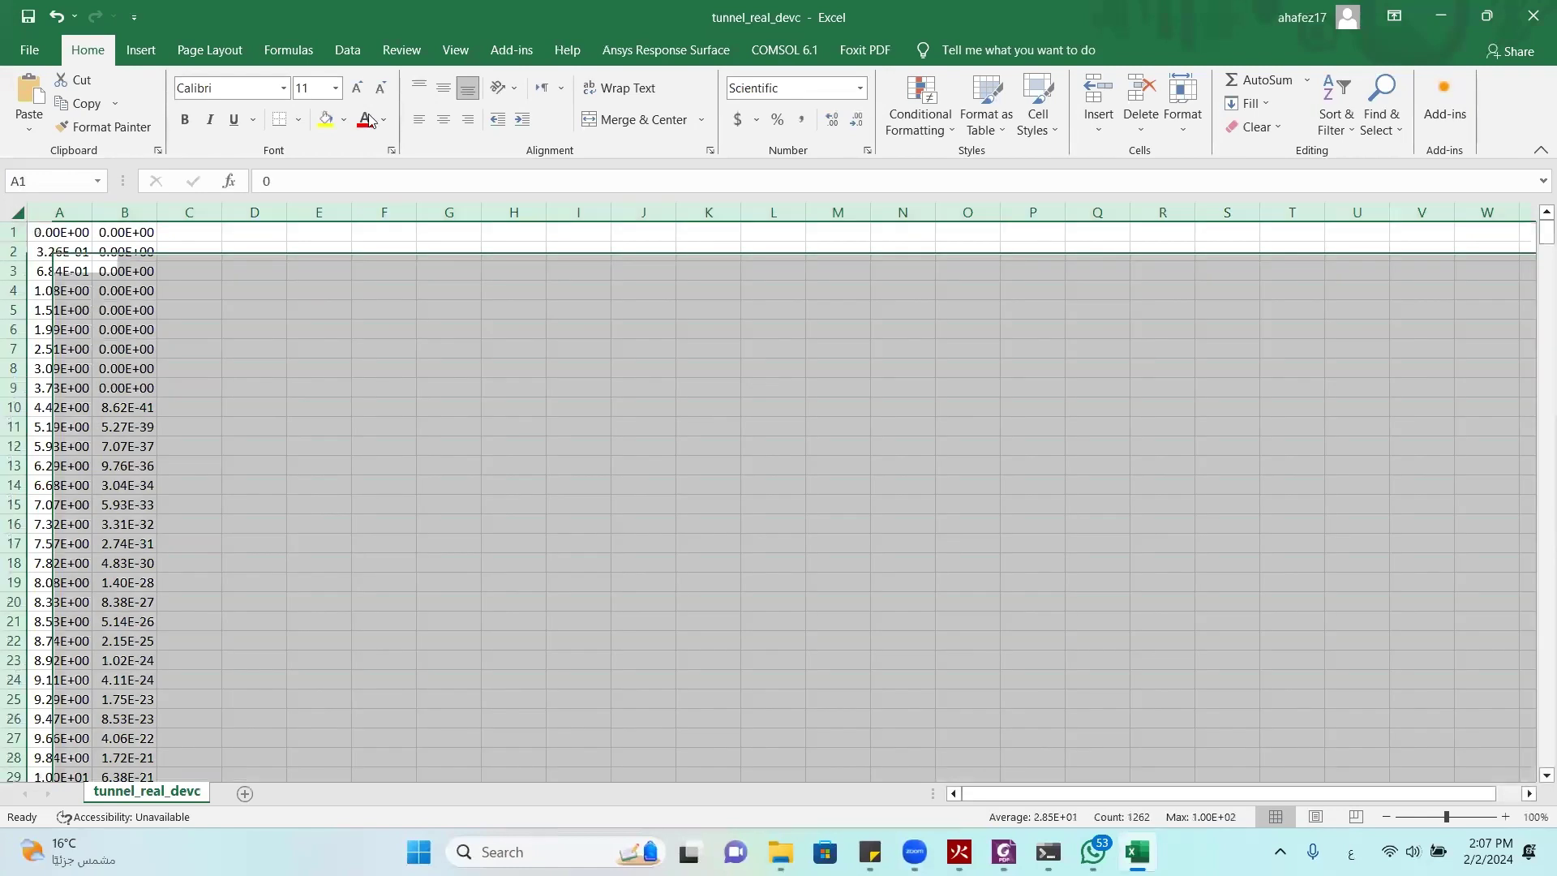
click(860, 88)
click(851, 122)
click(340, 465)
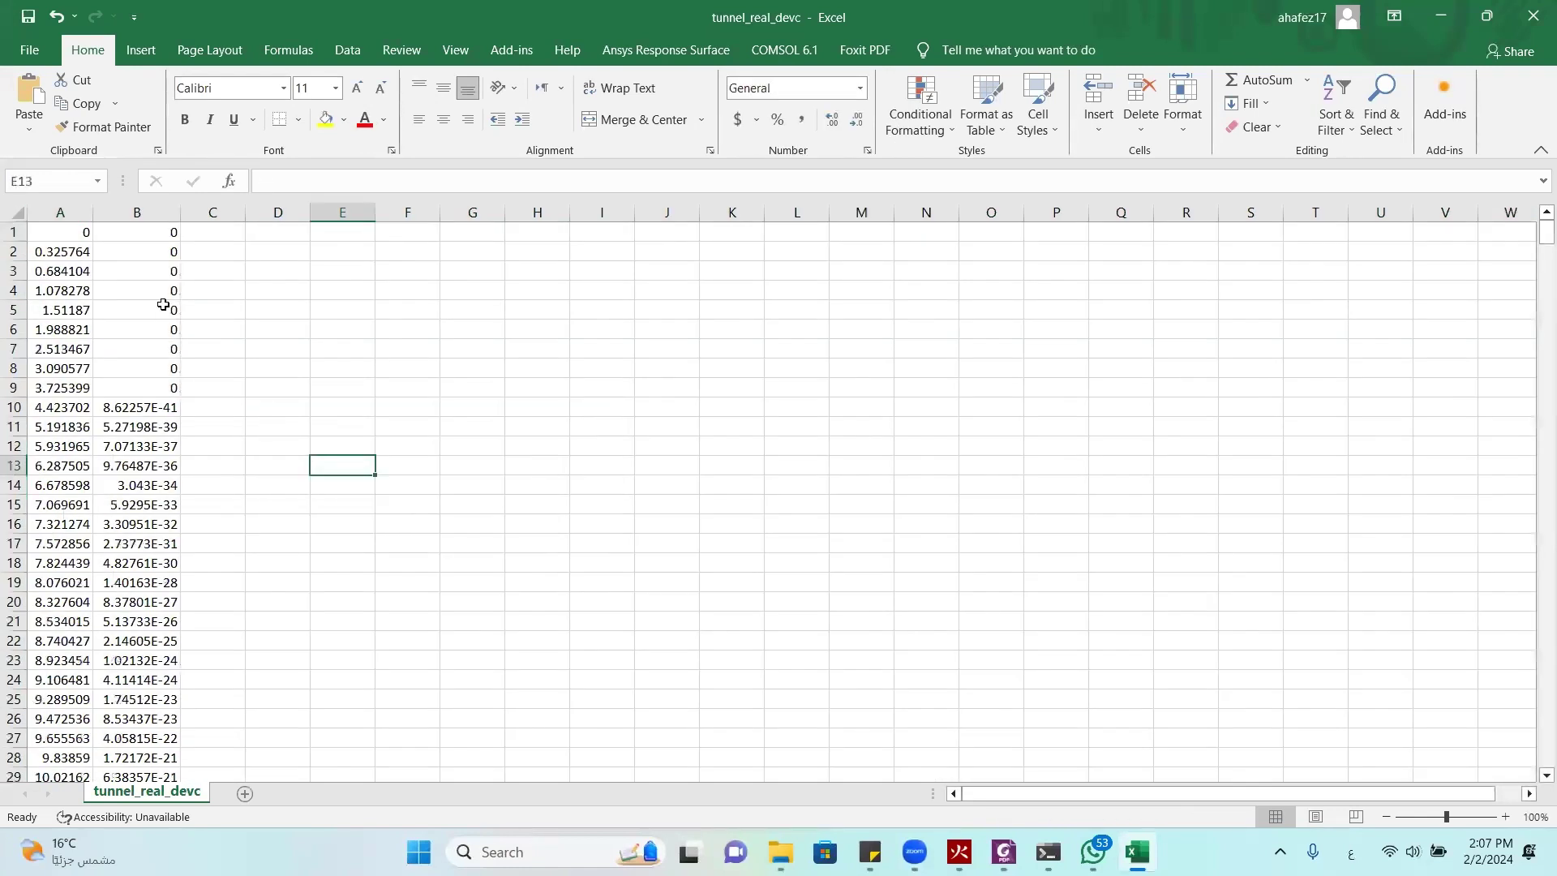
Select the FED data in column B and limit its status bar statistics to Average and Maximum
click(145, 205)
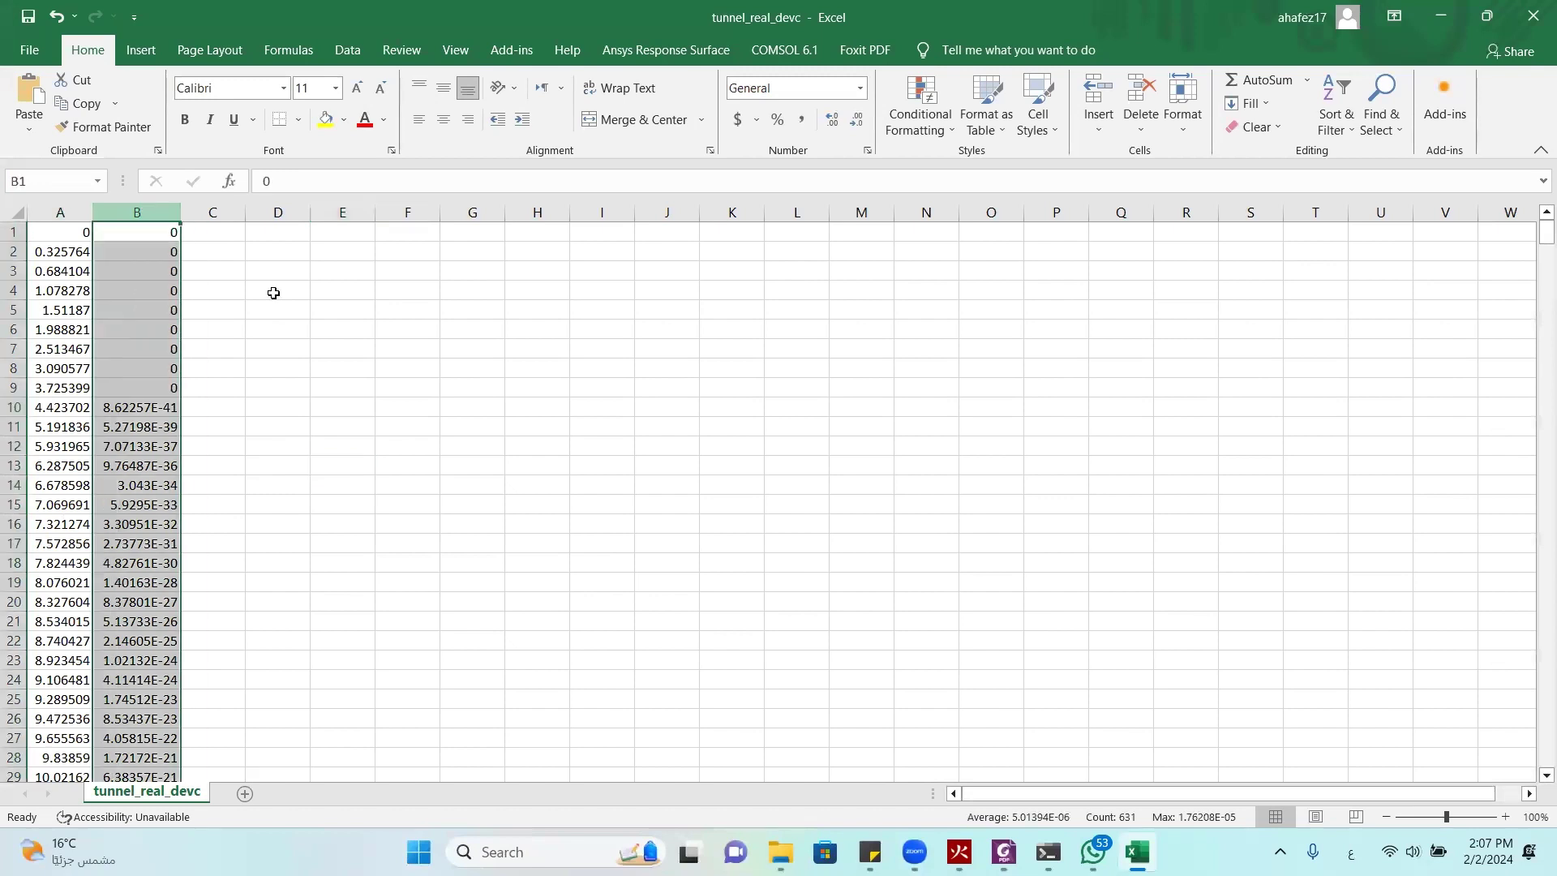
click(841, 618)
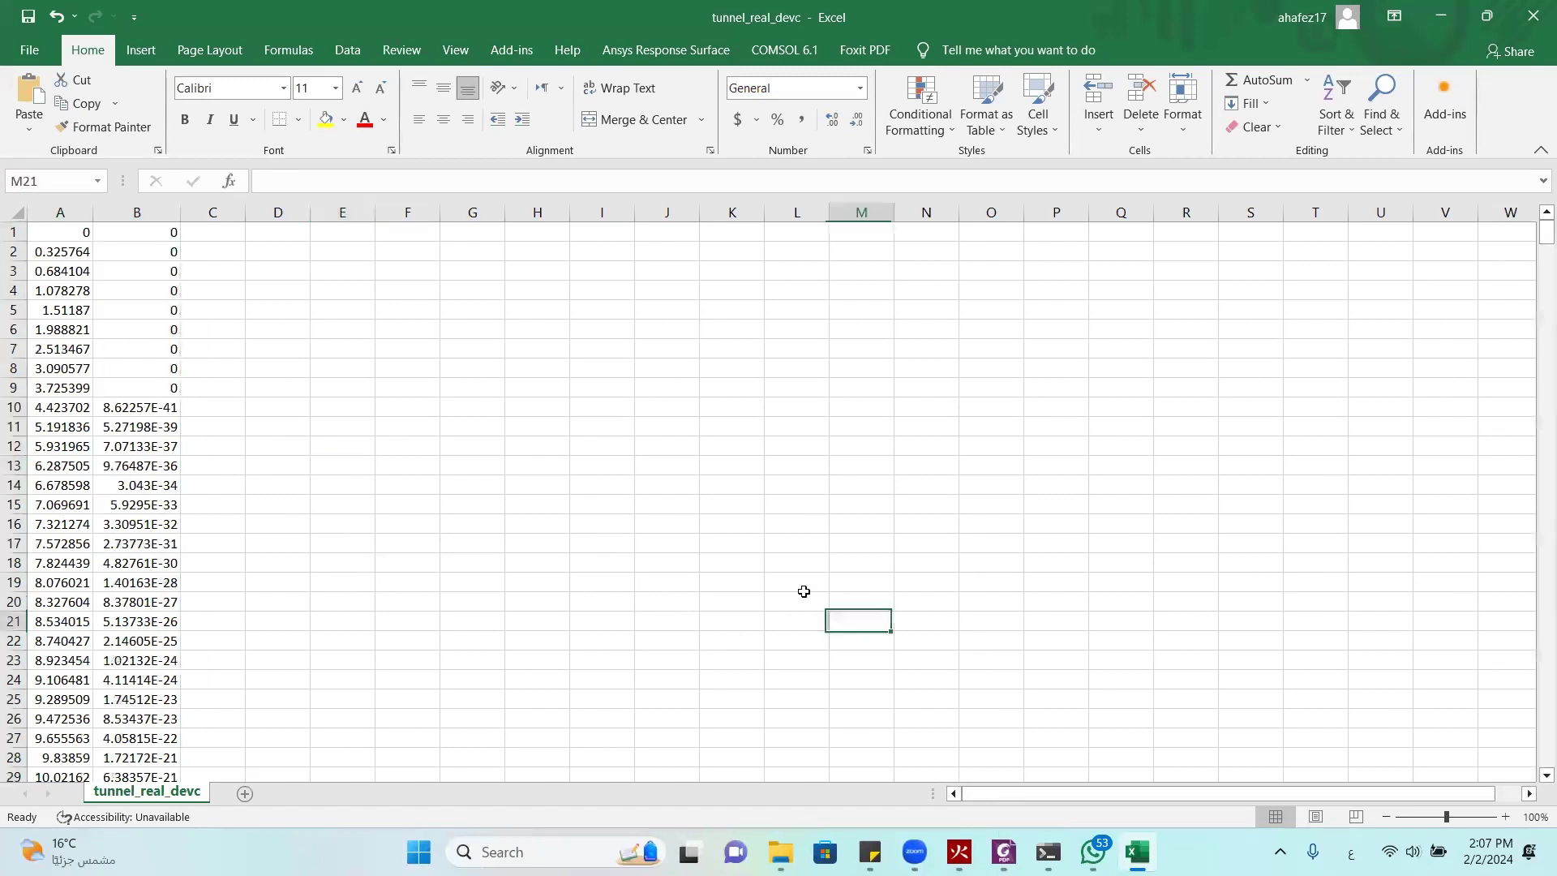
click(166, 201)
right_click(165, 202)
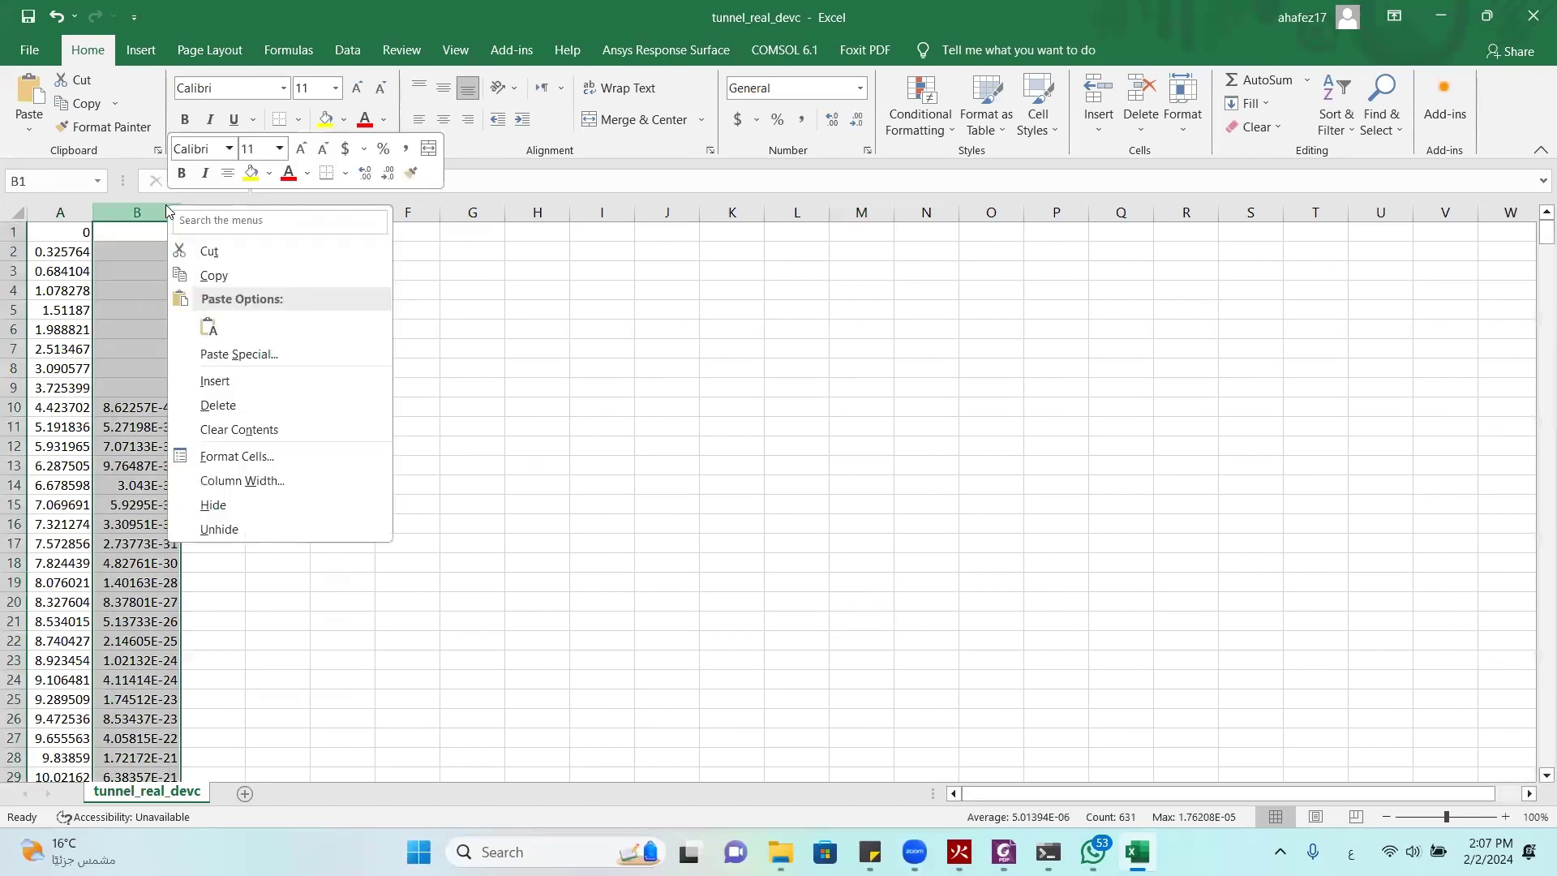
right_click(894, 818)
right_click(895, 817)
click(948, 659)
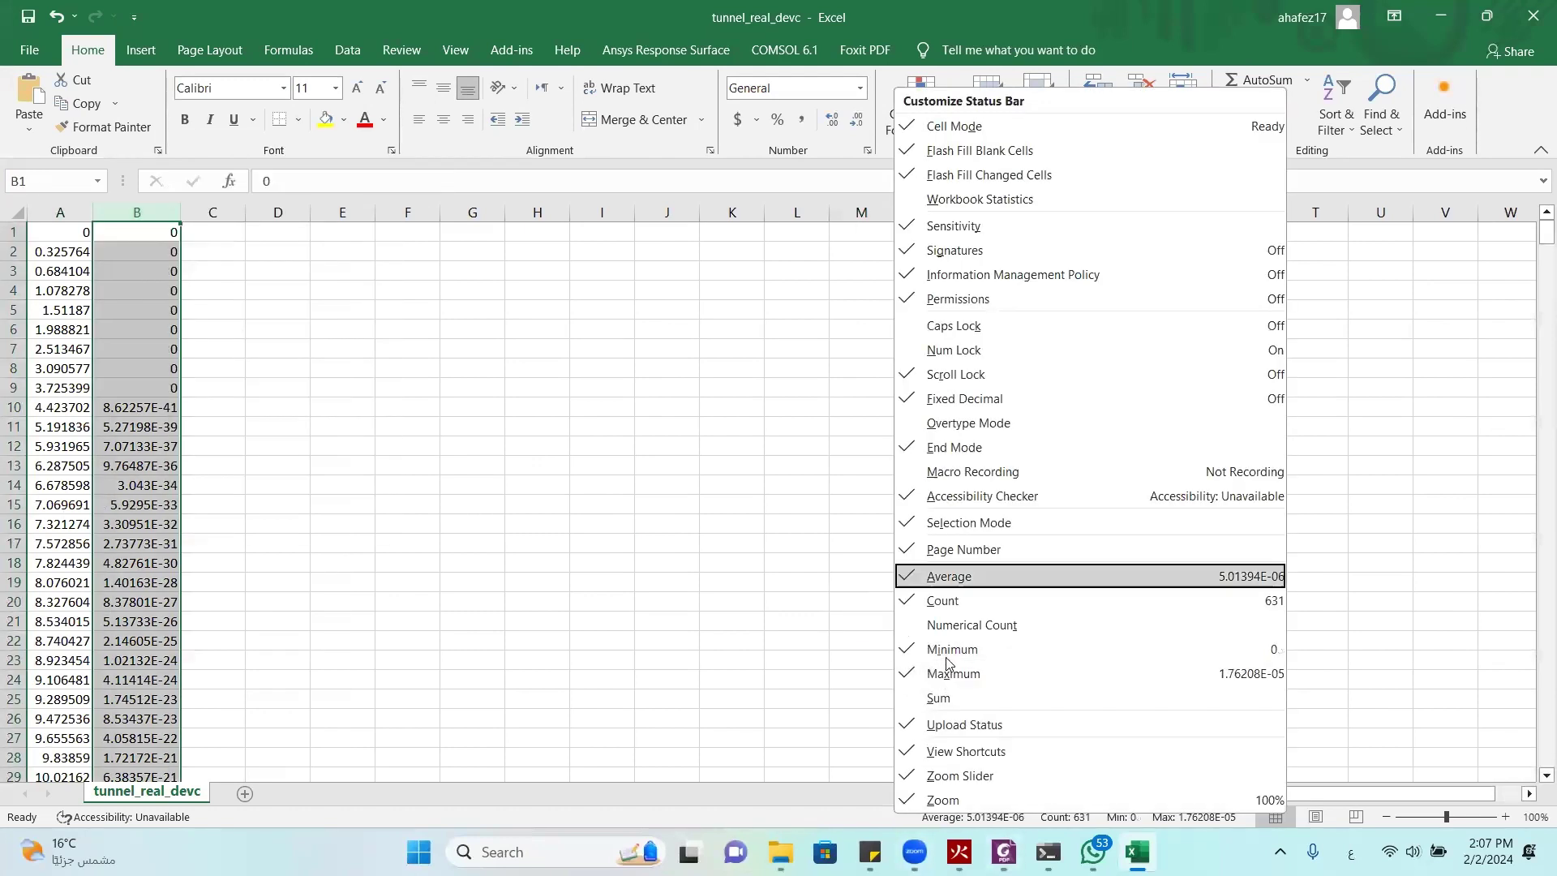
click(951, 652)
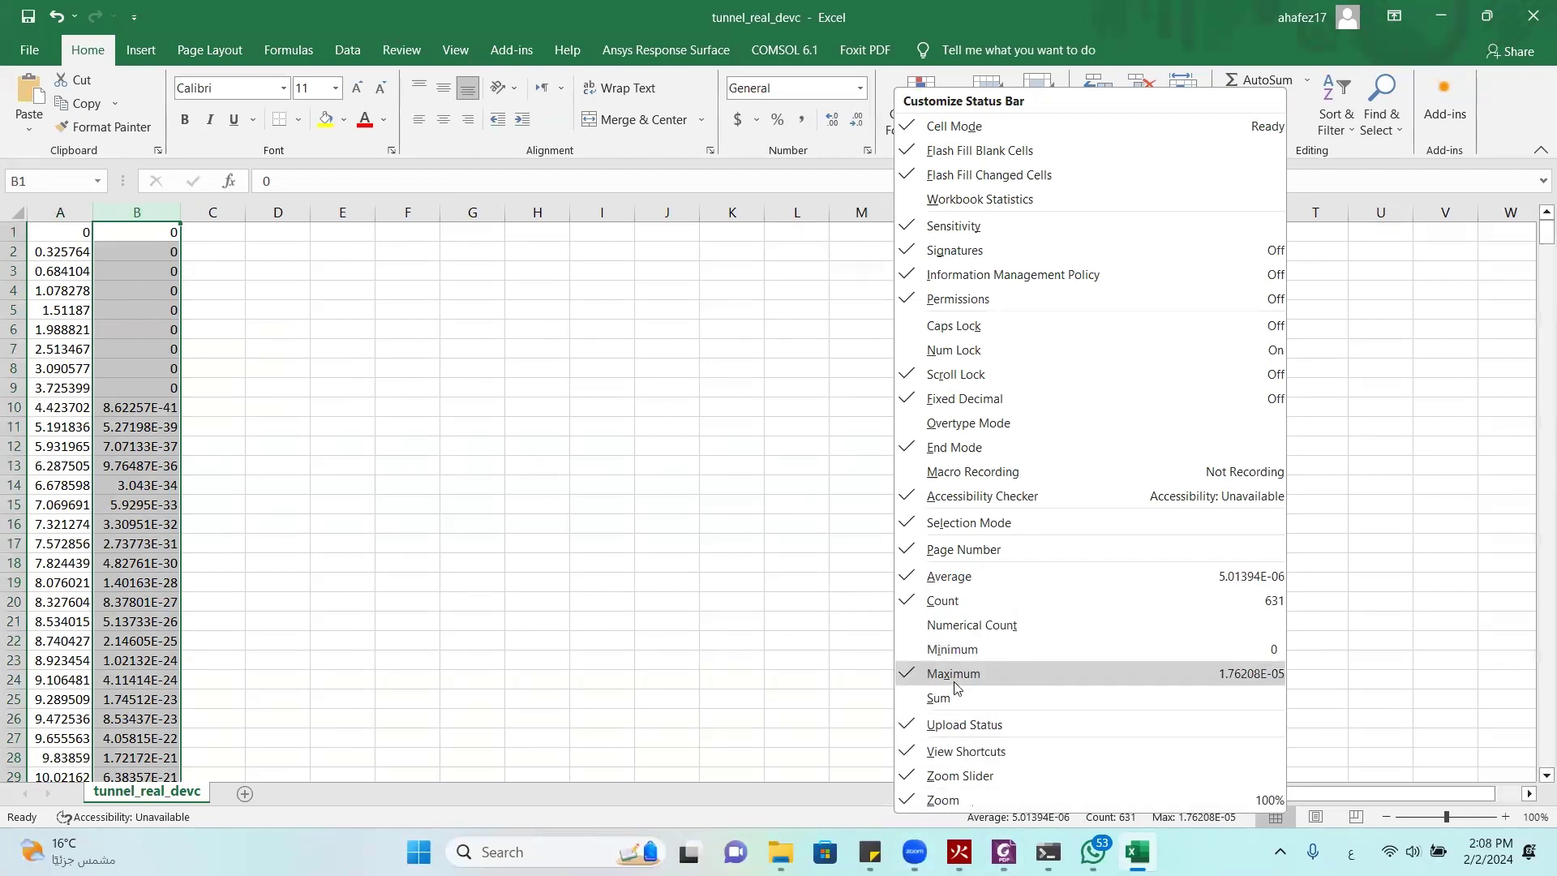
click(954, 679)
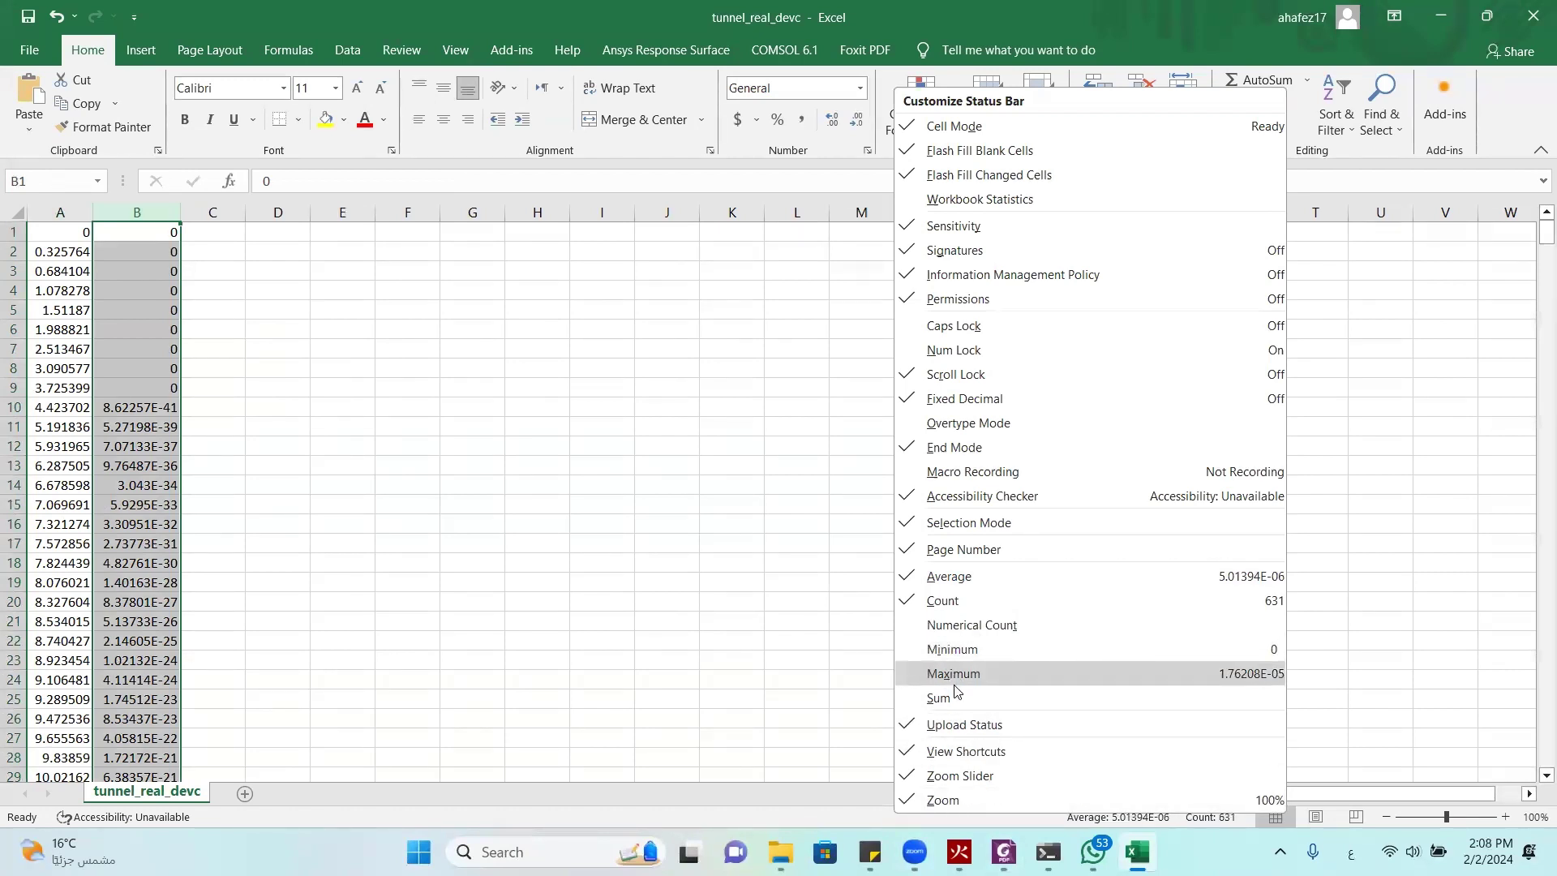
click(954, 601)
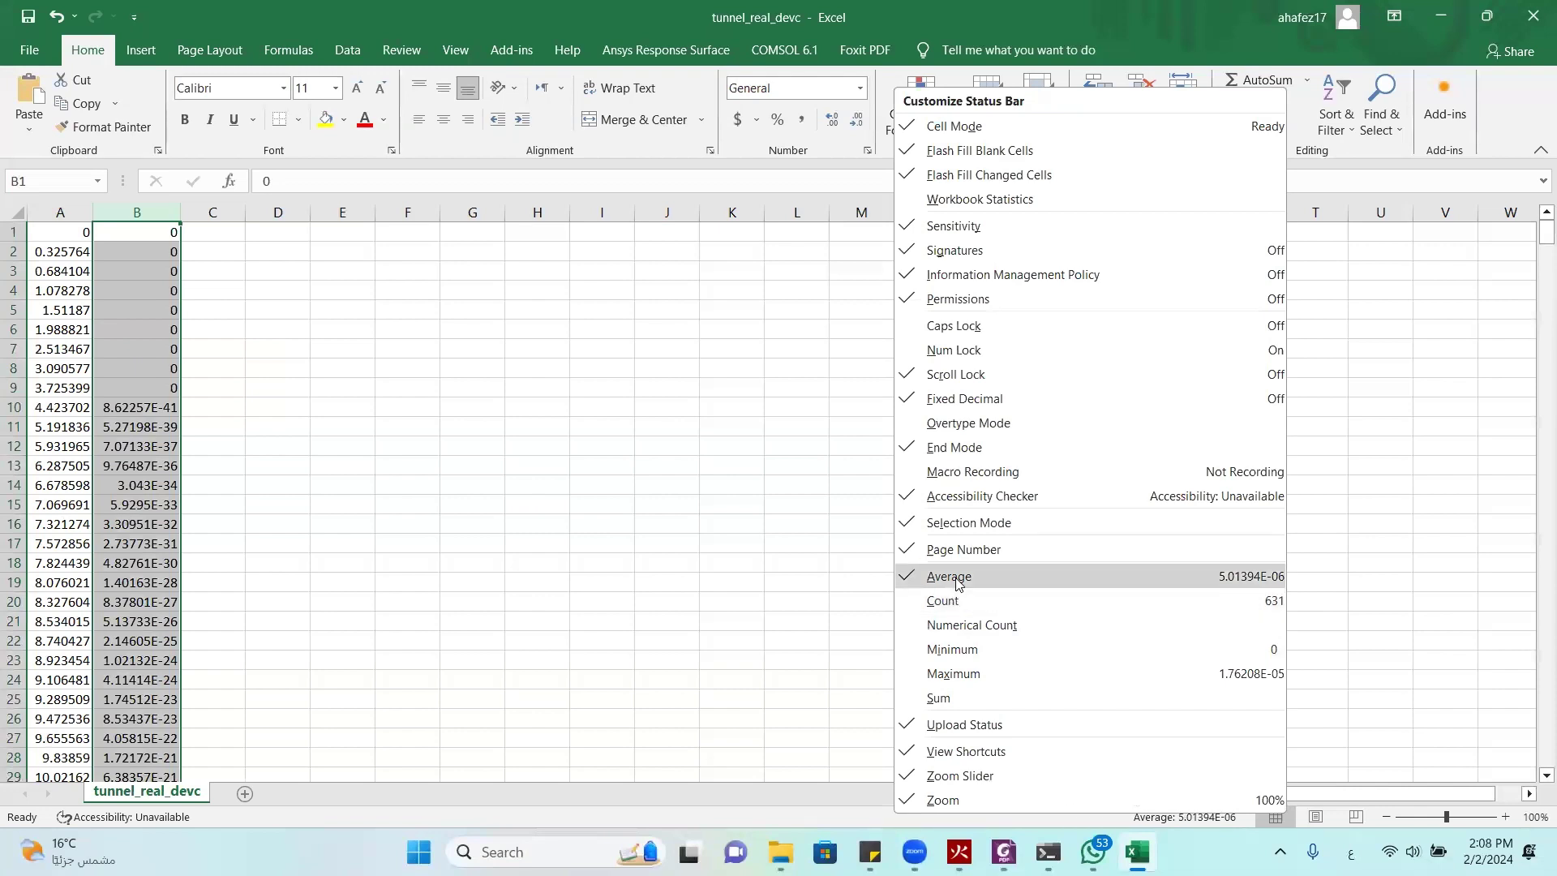
click(970, 683)
click(823, 737)
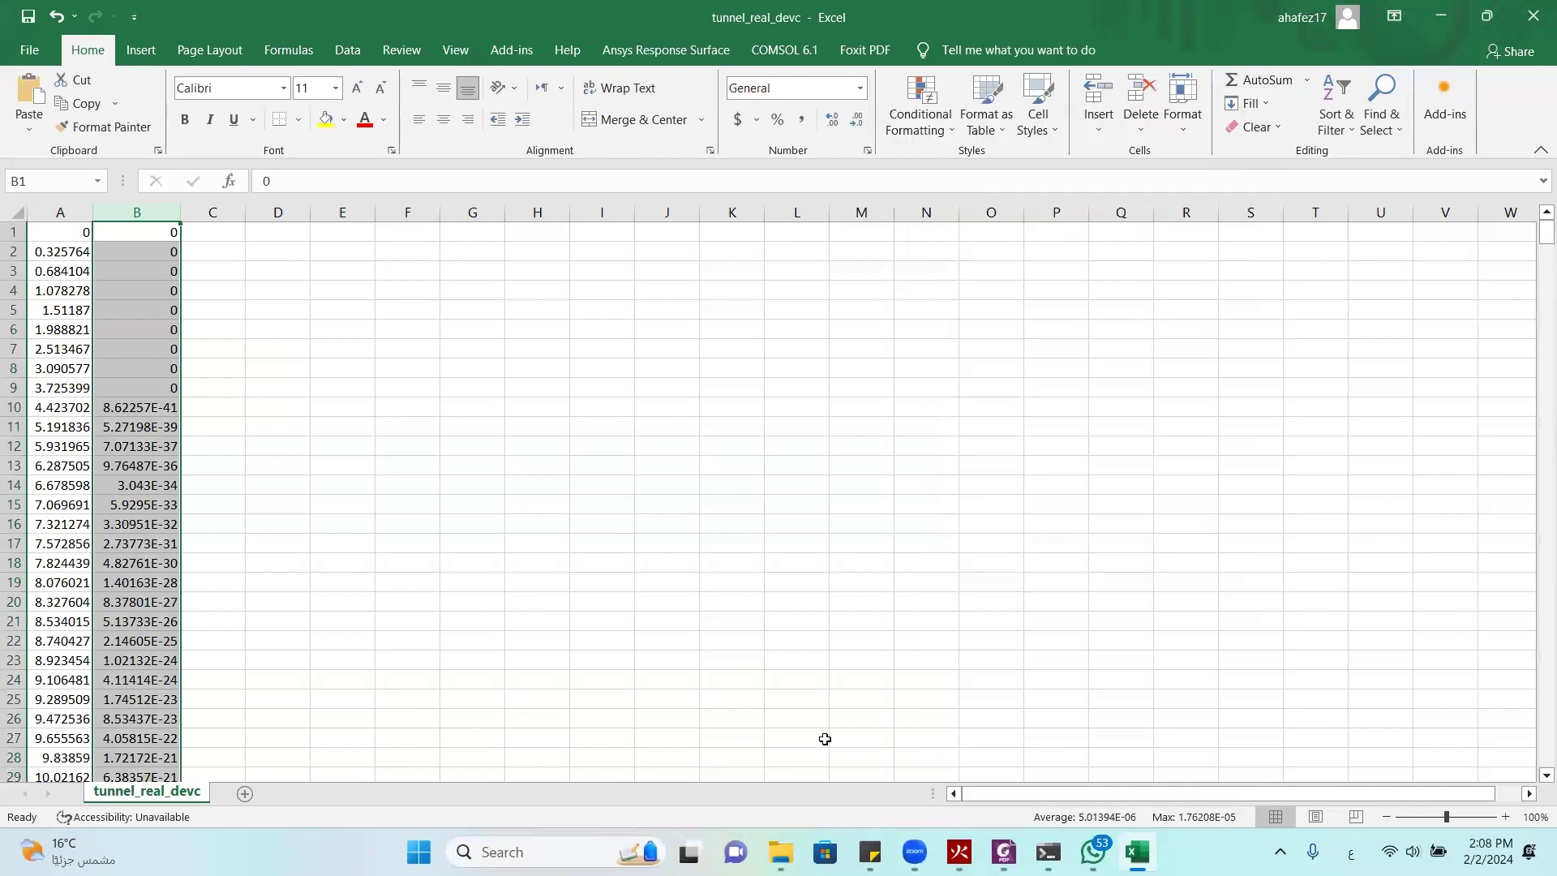
Examine the FED values in column B all the way down to the last time row
scroll(149, 376, down, 20)
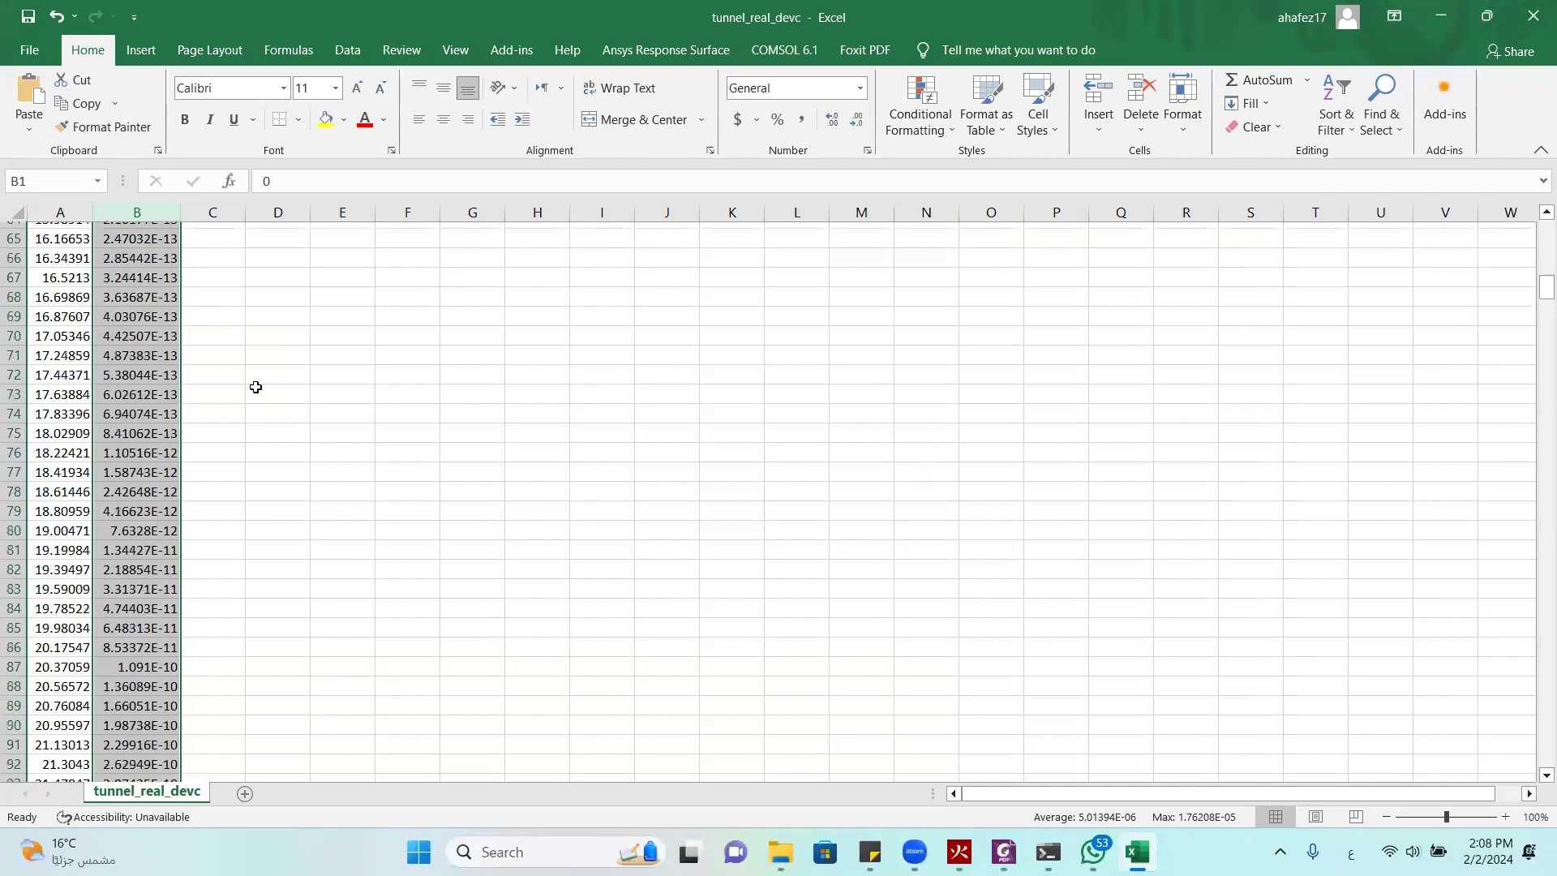
click(1307, 80)
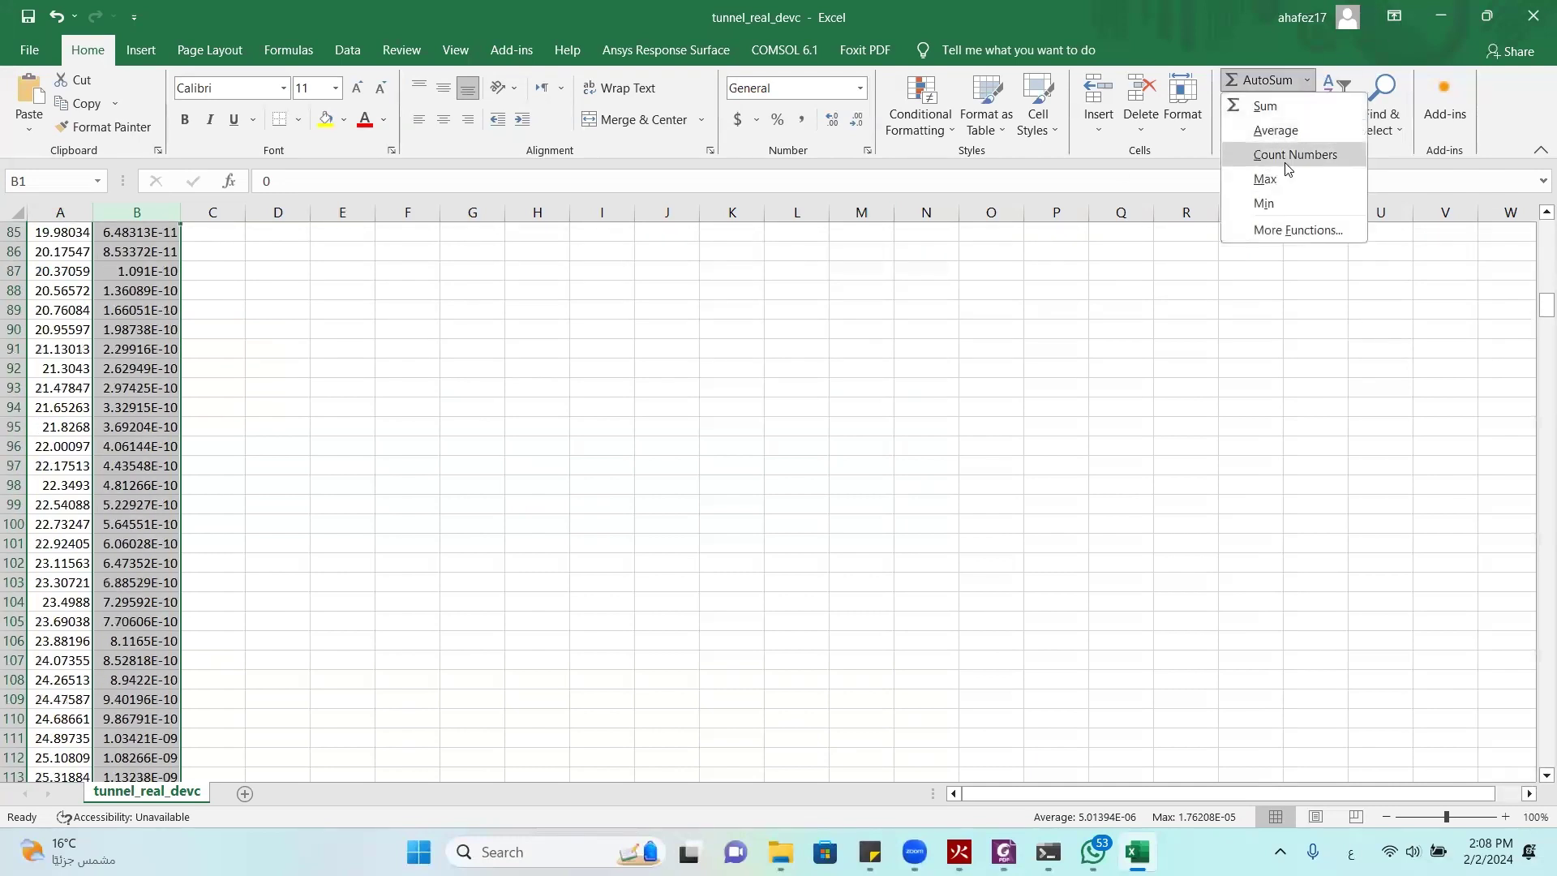
click(800, 415)
scroll(248, 426, down, 20)
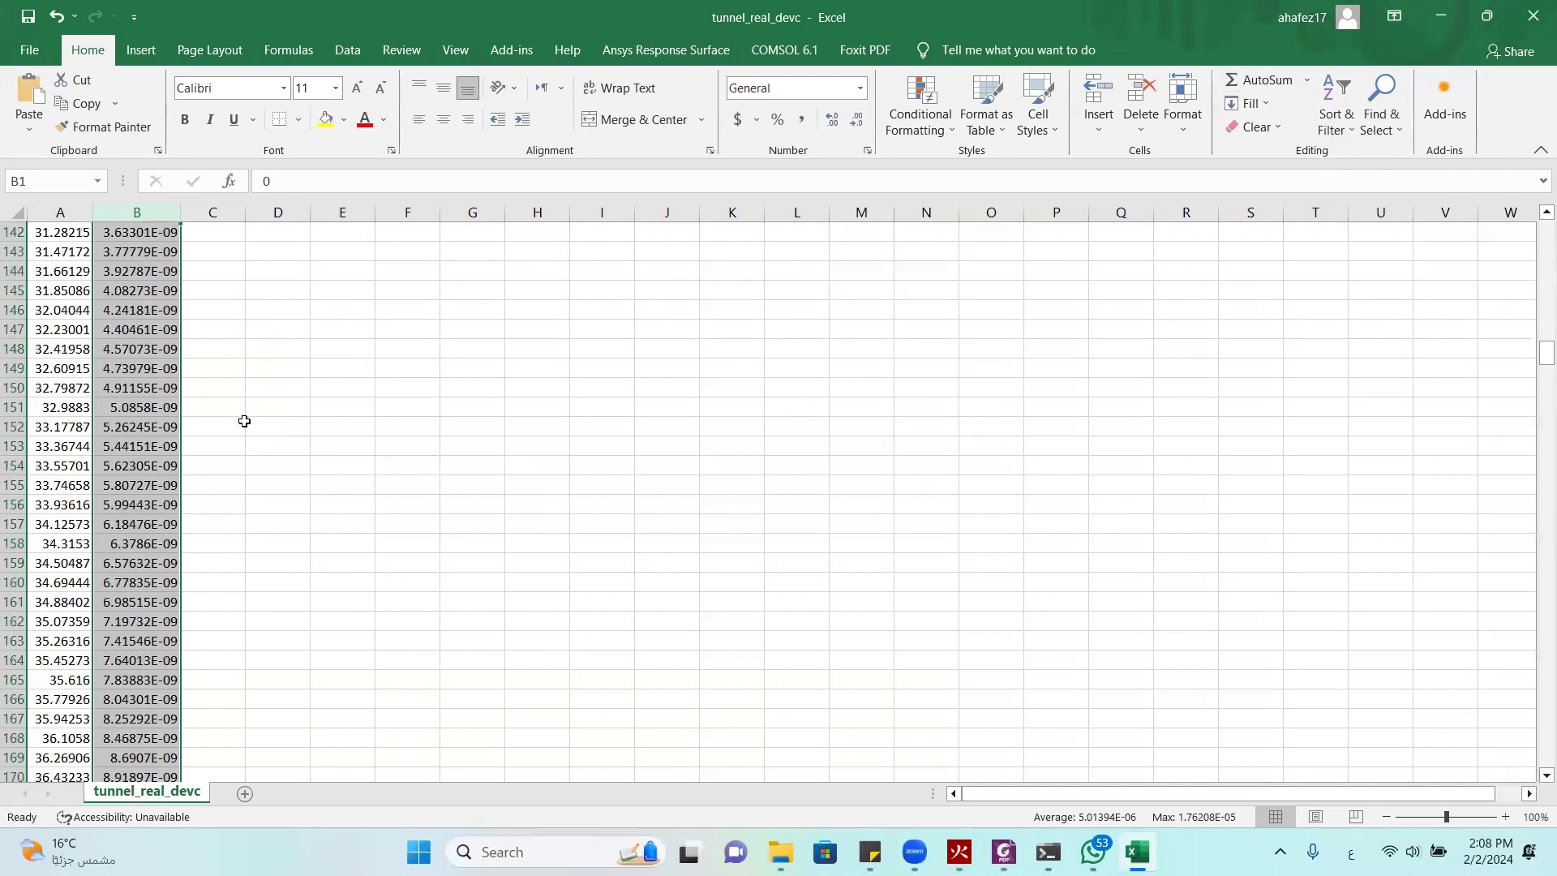
scroll(246, 418, down, 20)
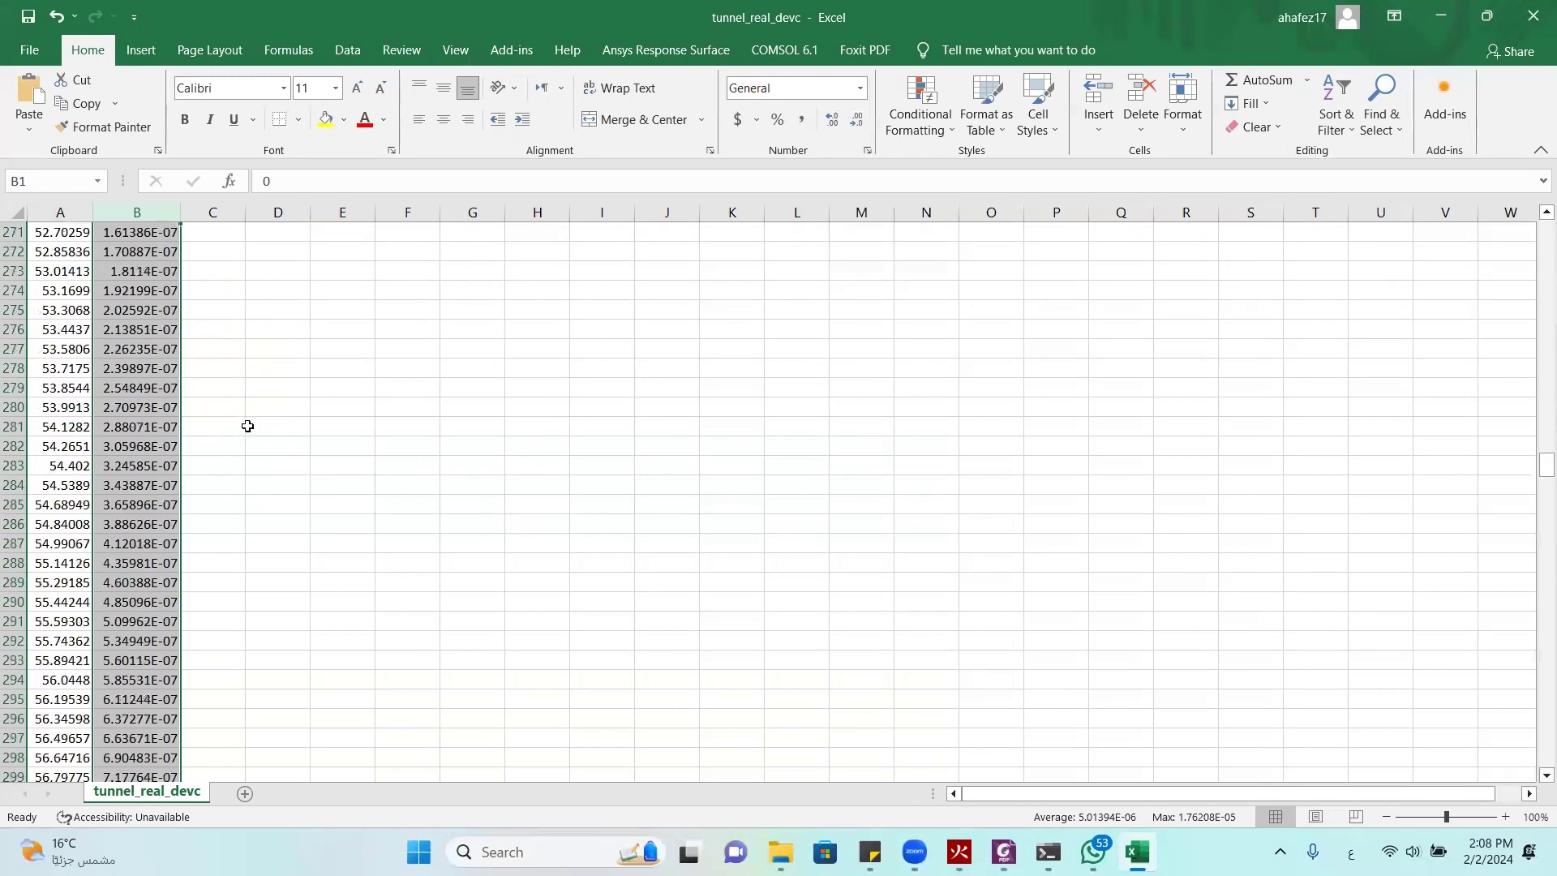
drag(1539, 460, 1533, 732)
drag(1533, 788, 1533, 782)
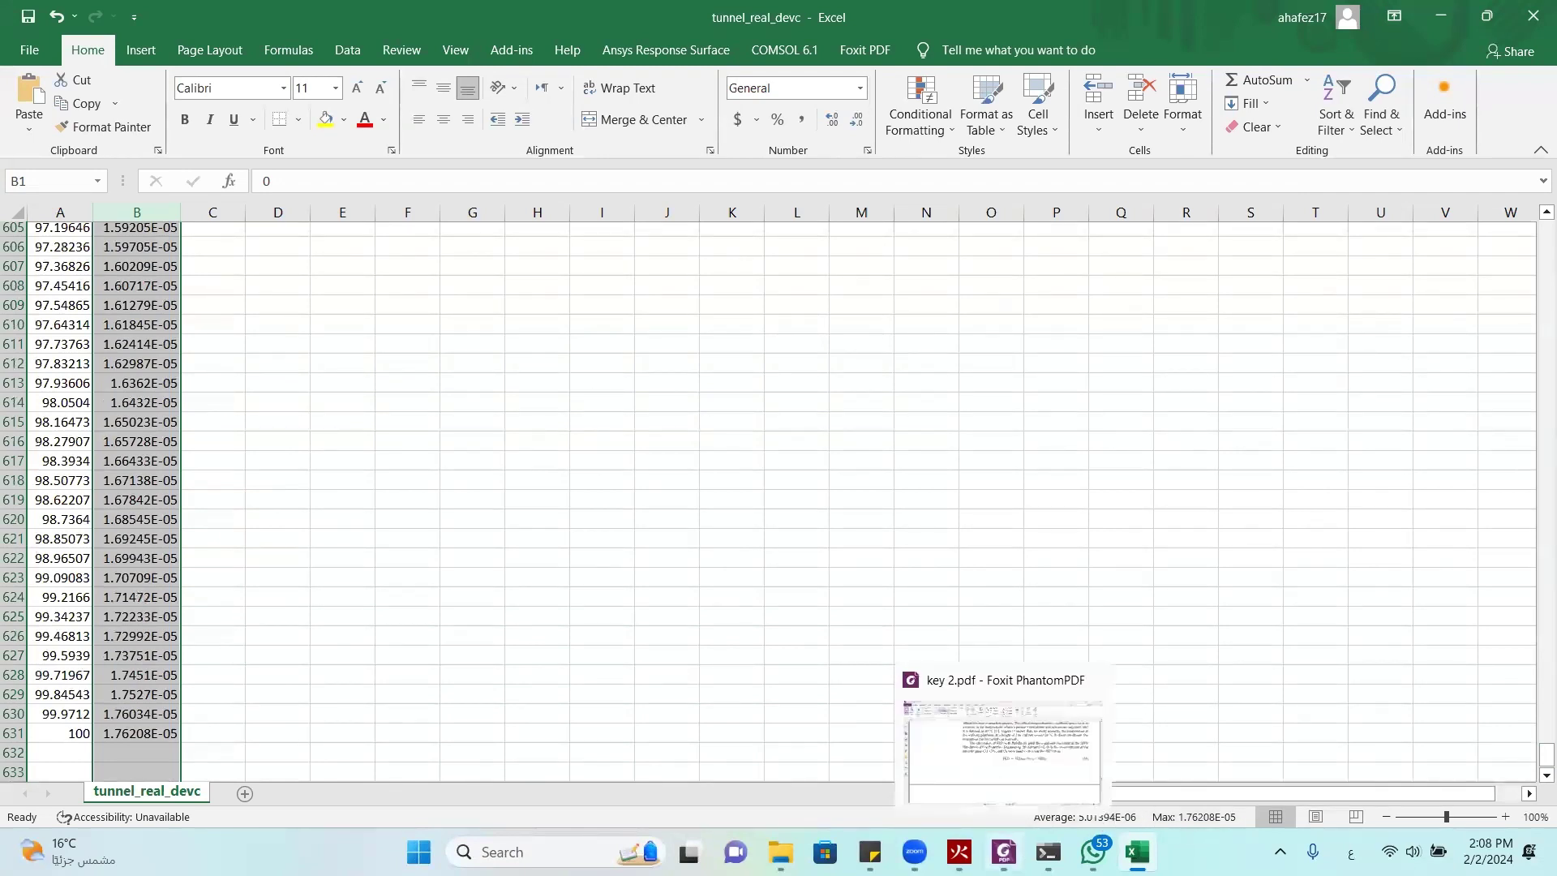
Switch to key 2.pdf in Foxit PhantomPDF and examine the Max FED and Mean FED tables on page 15
click(1003, 850)
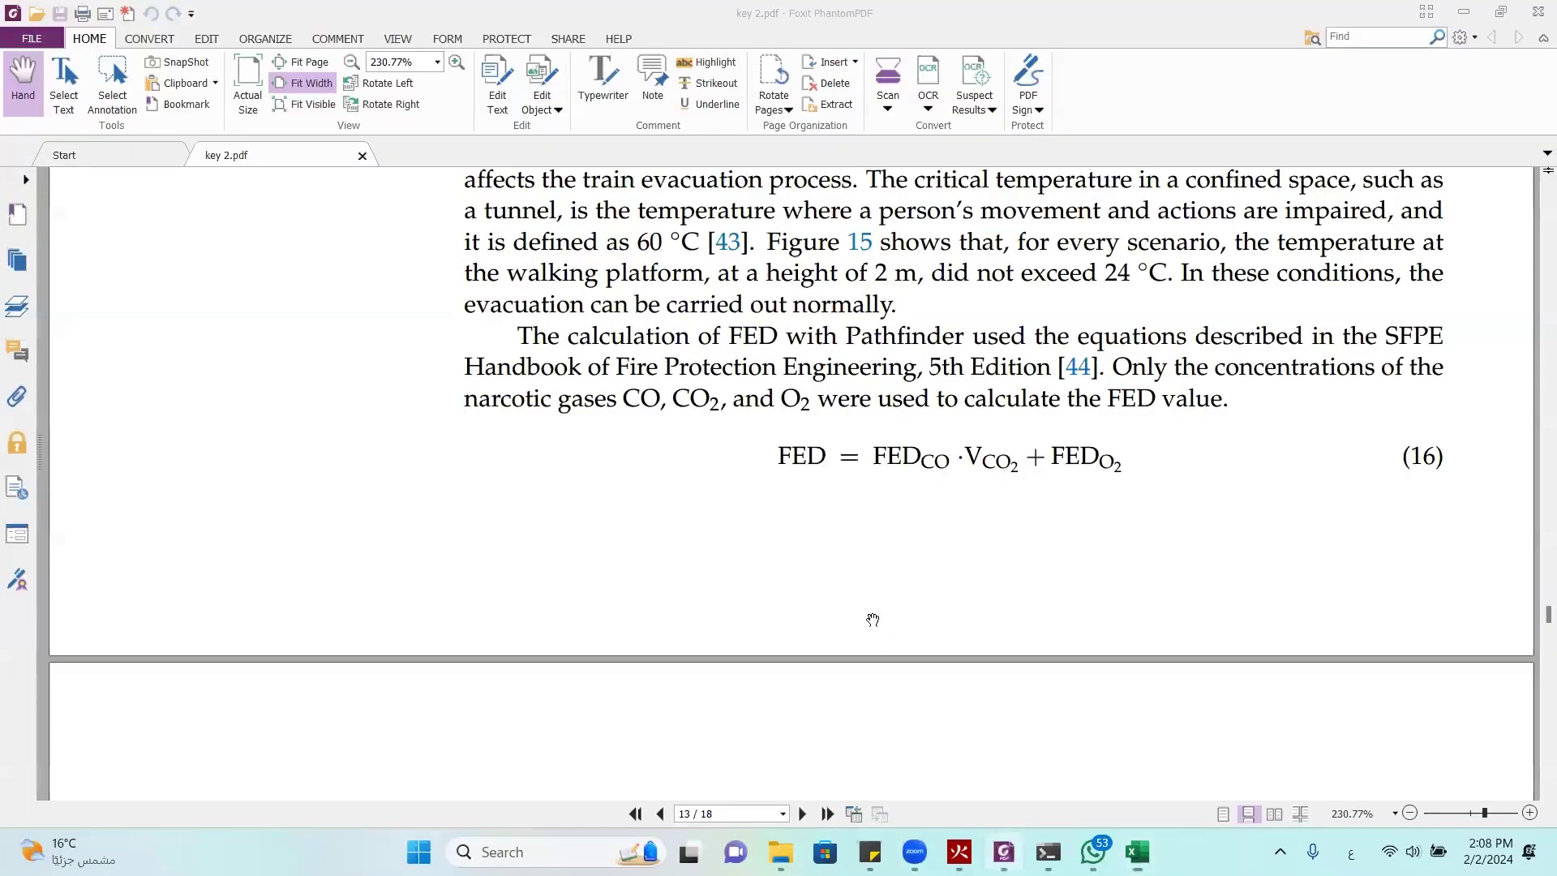
scroll(873, 620, down, 20)
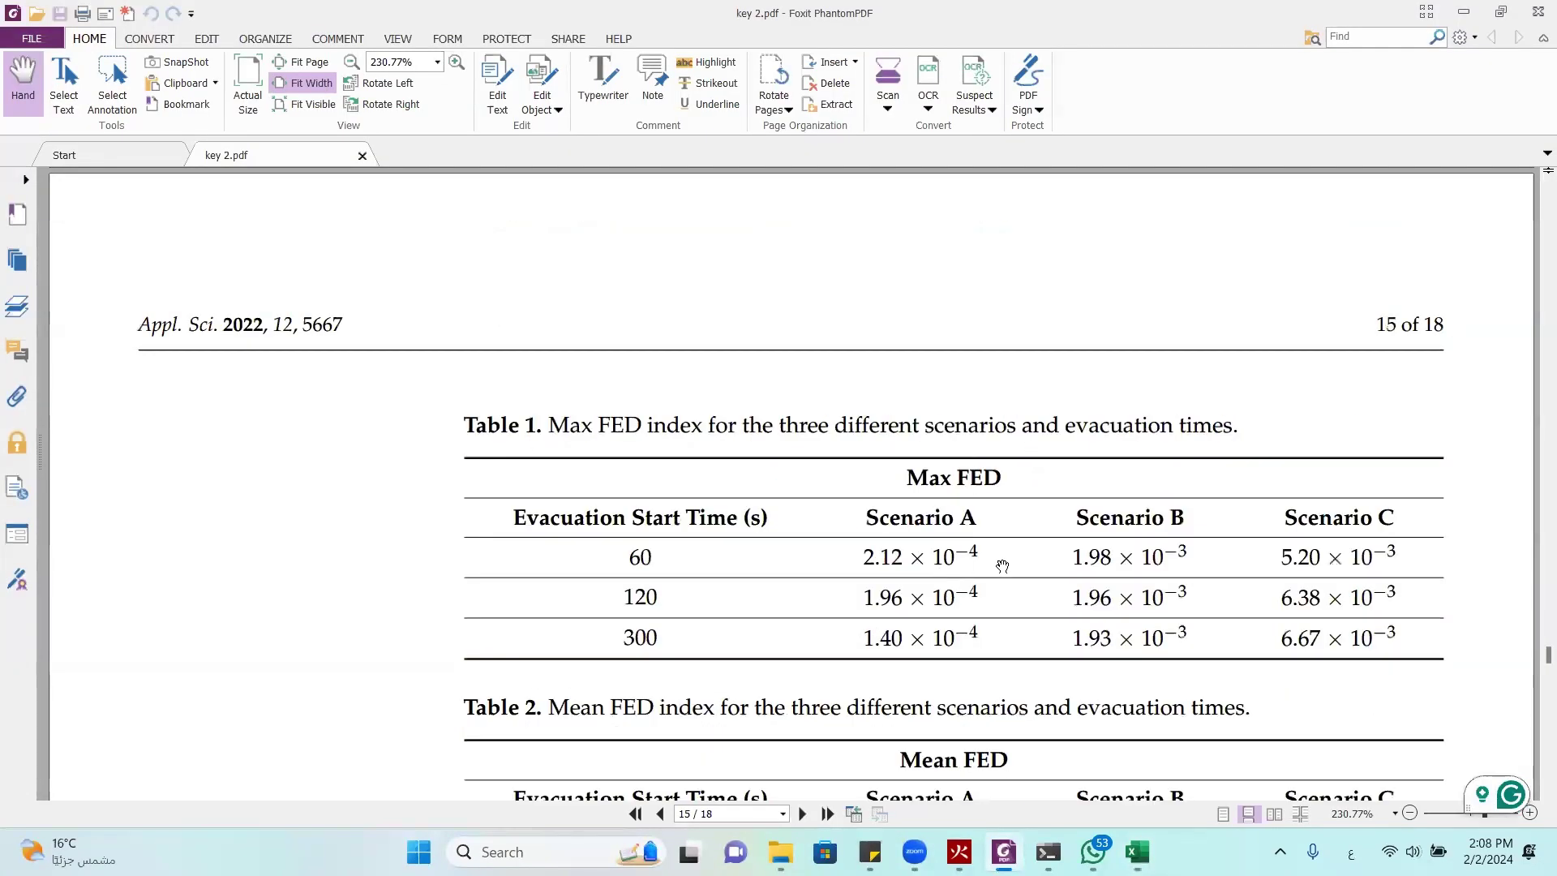
scroll(1003, 560, down, 2)
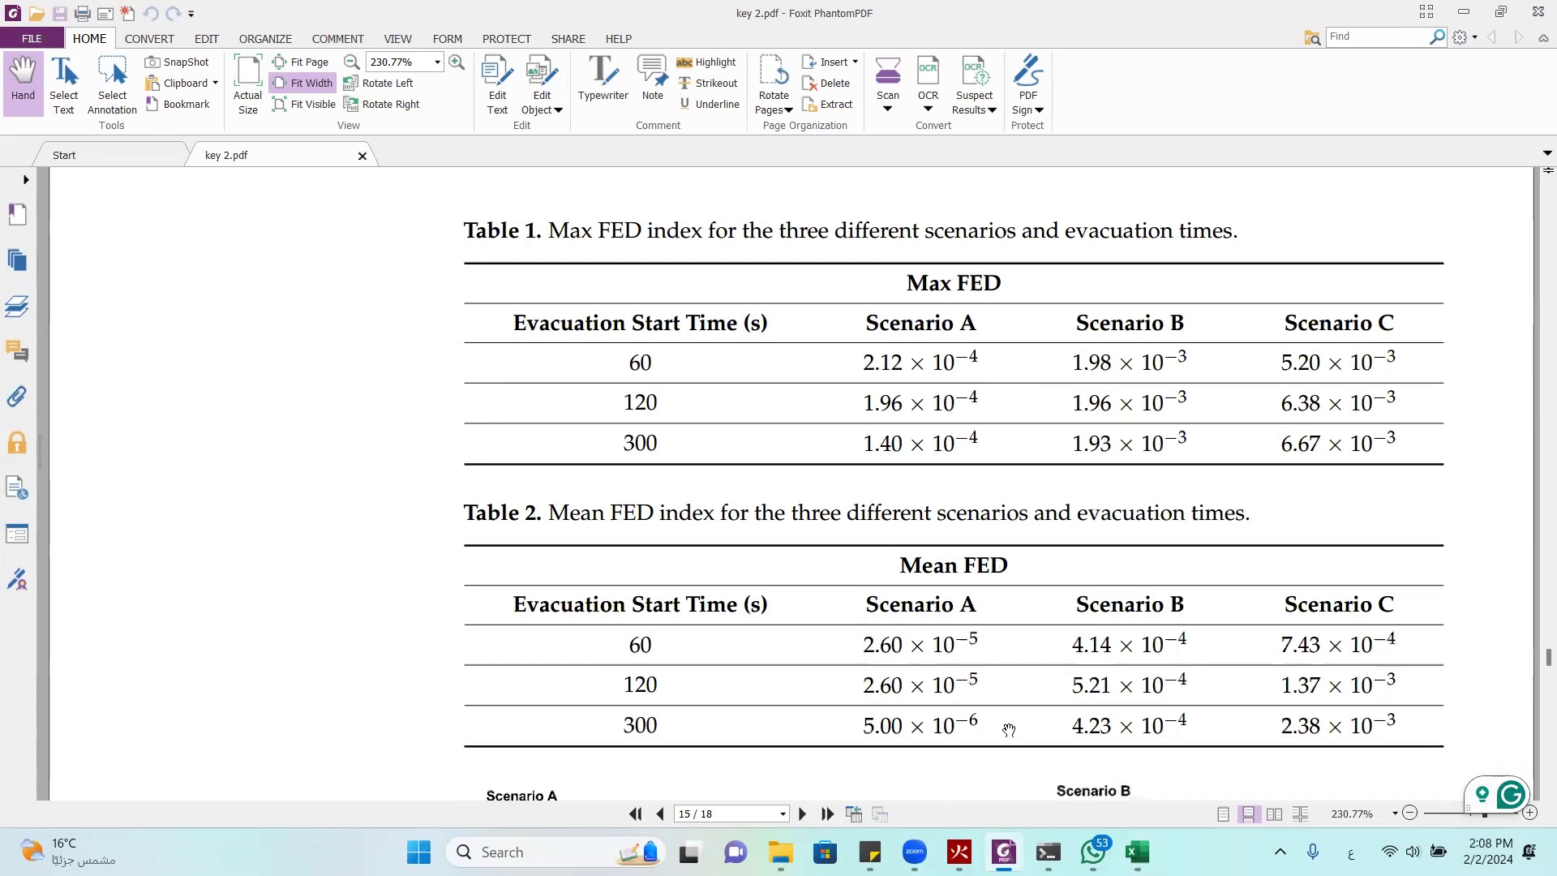
drag(970, 655, 931, 638)
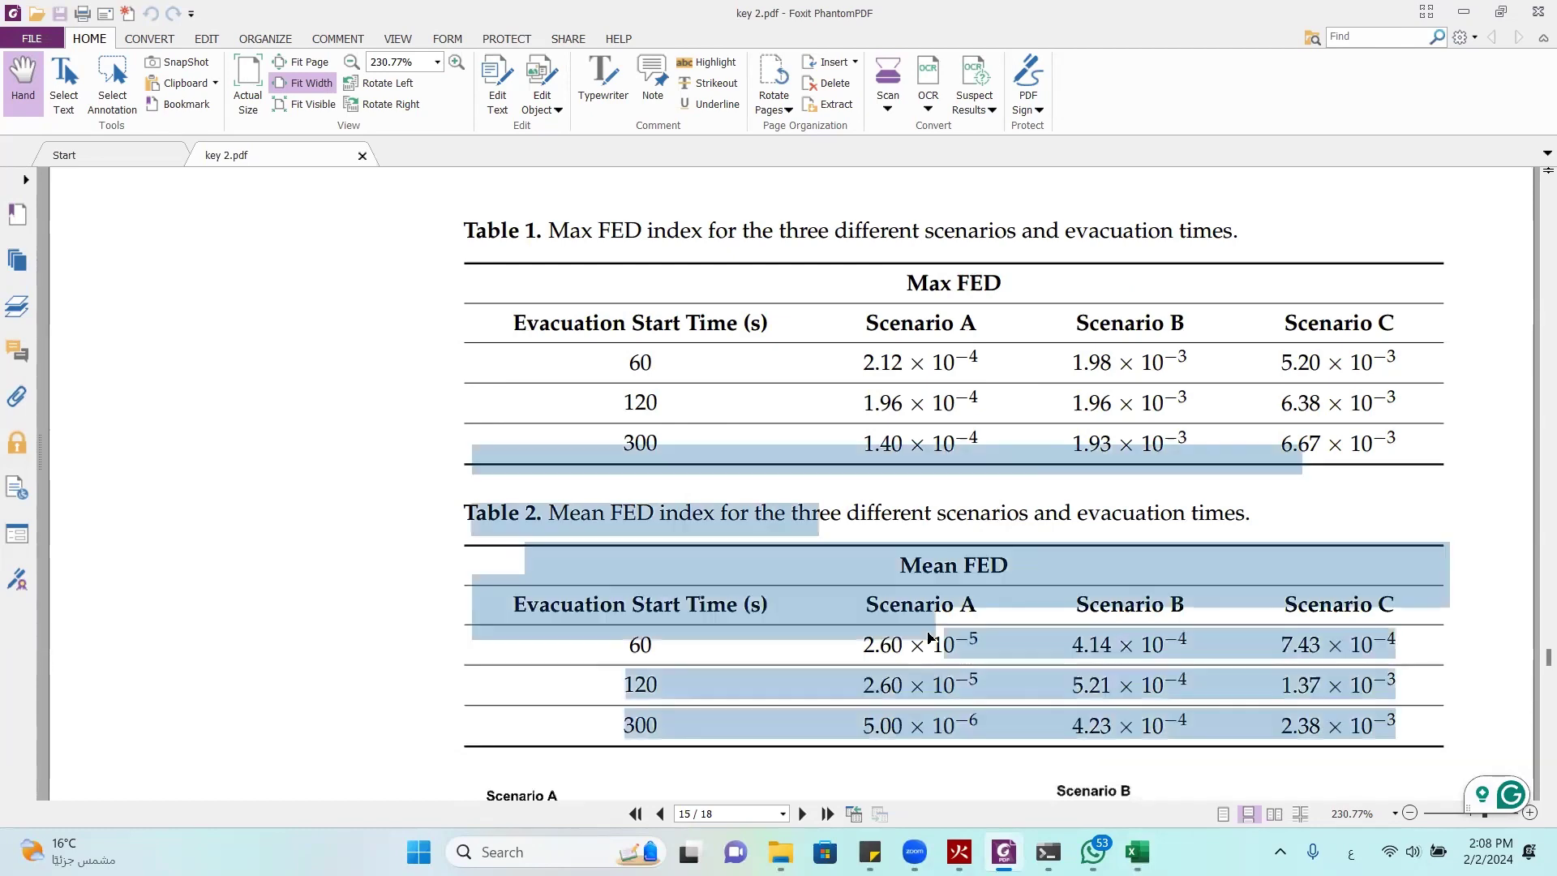
Return to the tunnel_real_devc workbook in Excel and close it without saving the changes
key(alt+Tab)
scroll(891, 574, up, 20)
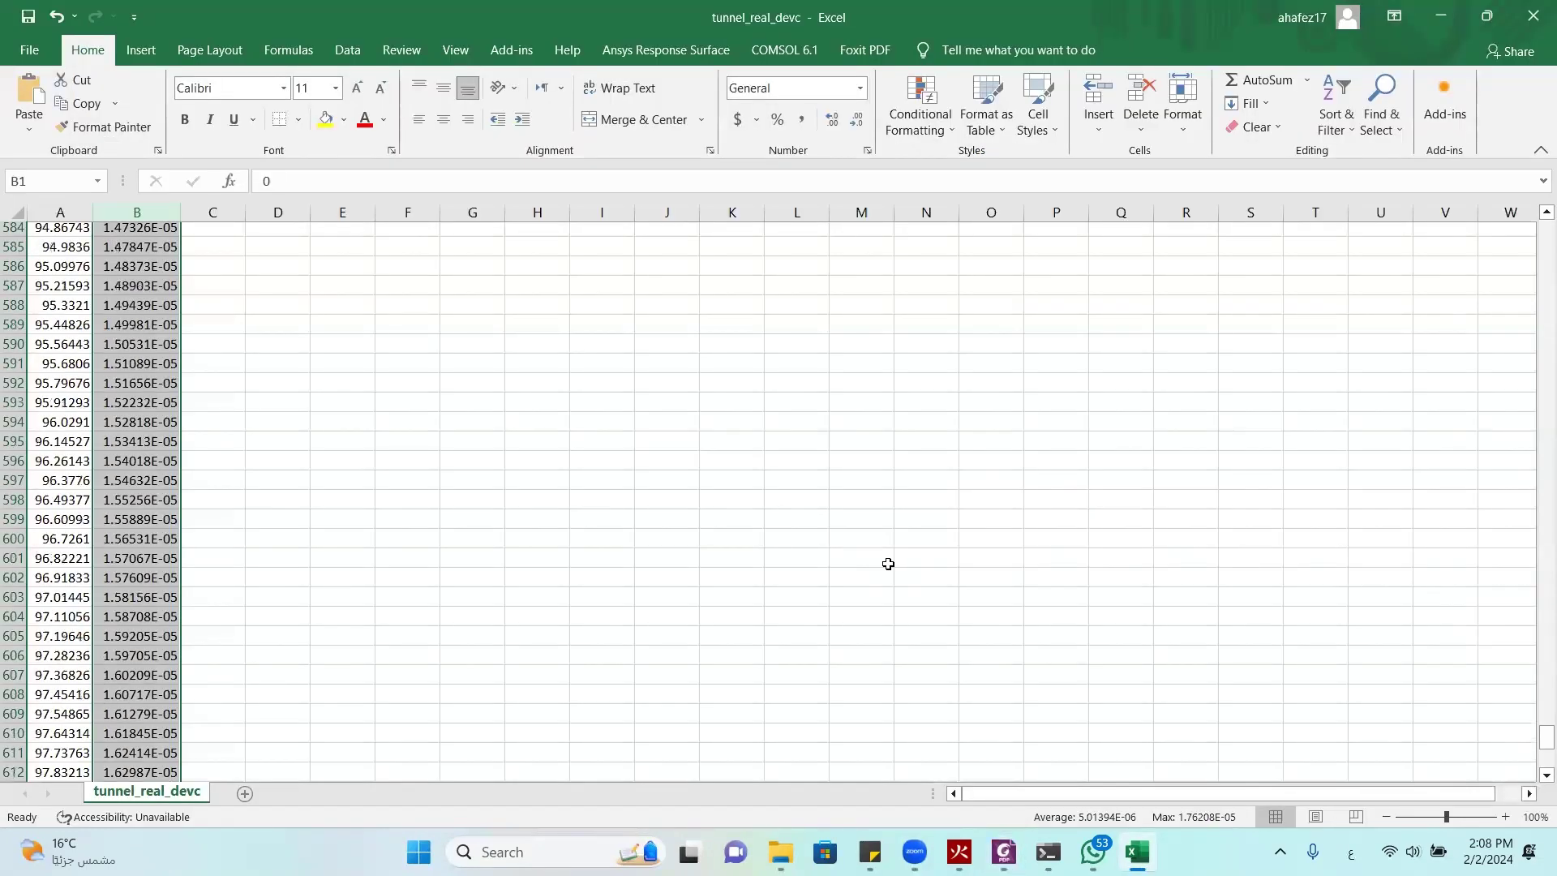
scroll(887, 565, up, 20)
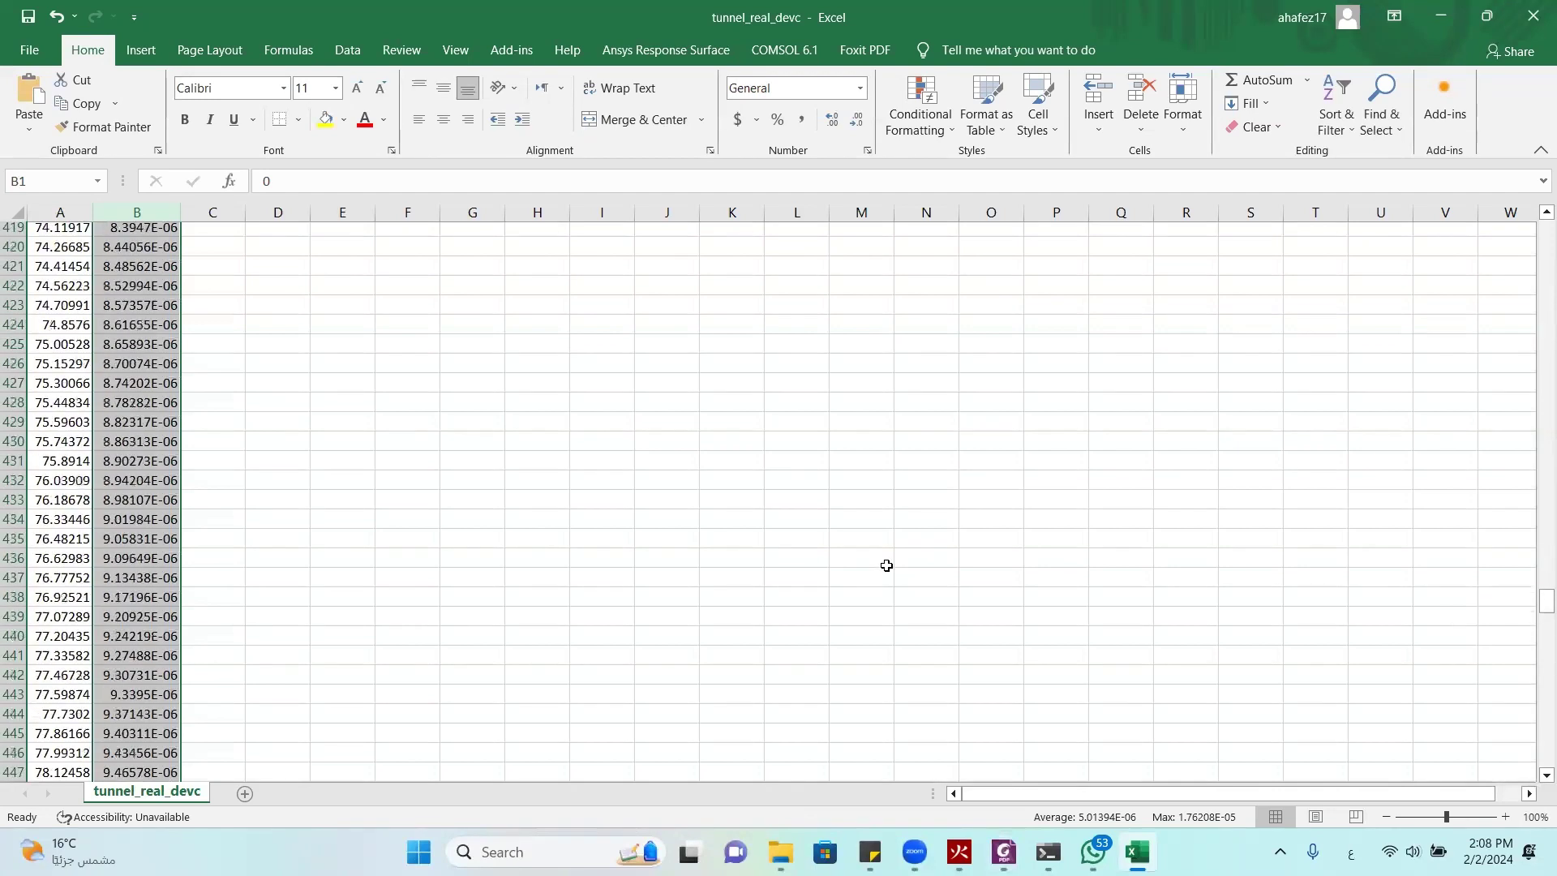
click(1533, 16)
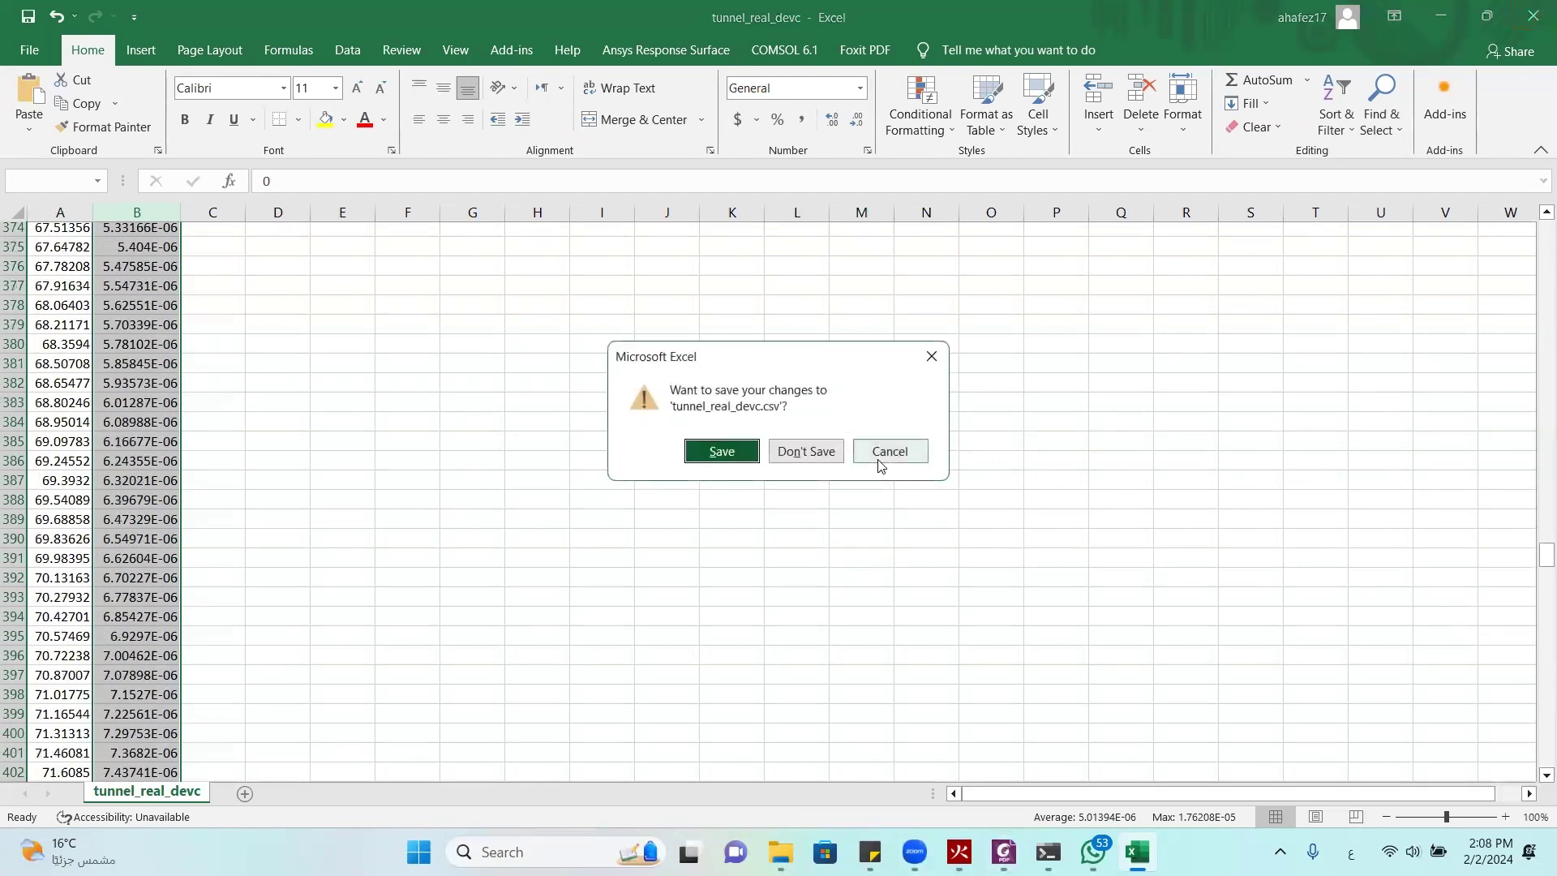
click(806, 451)
Review the FED equation (16) and its explanatory text on pages 13 and 14 of key 2.pdf
scroll(1011, 630, up, 15)
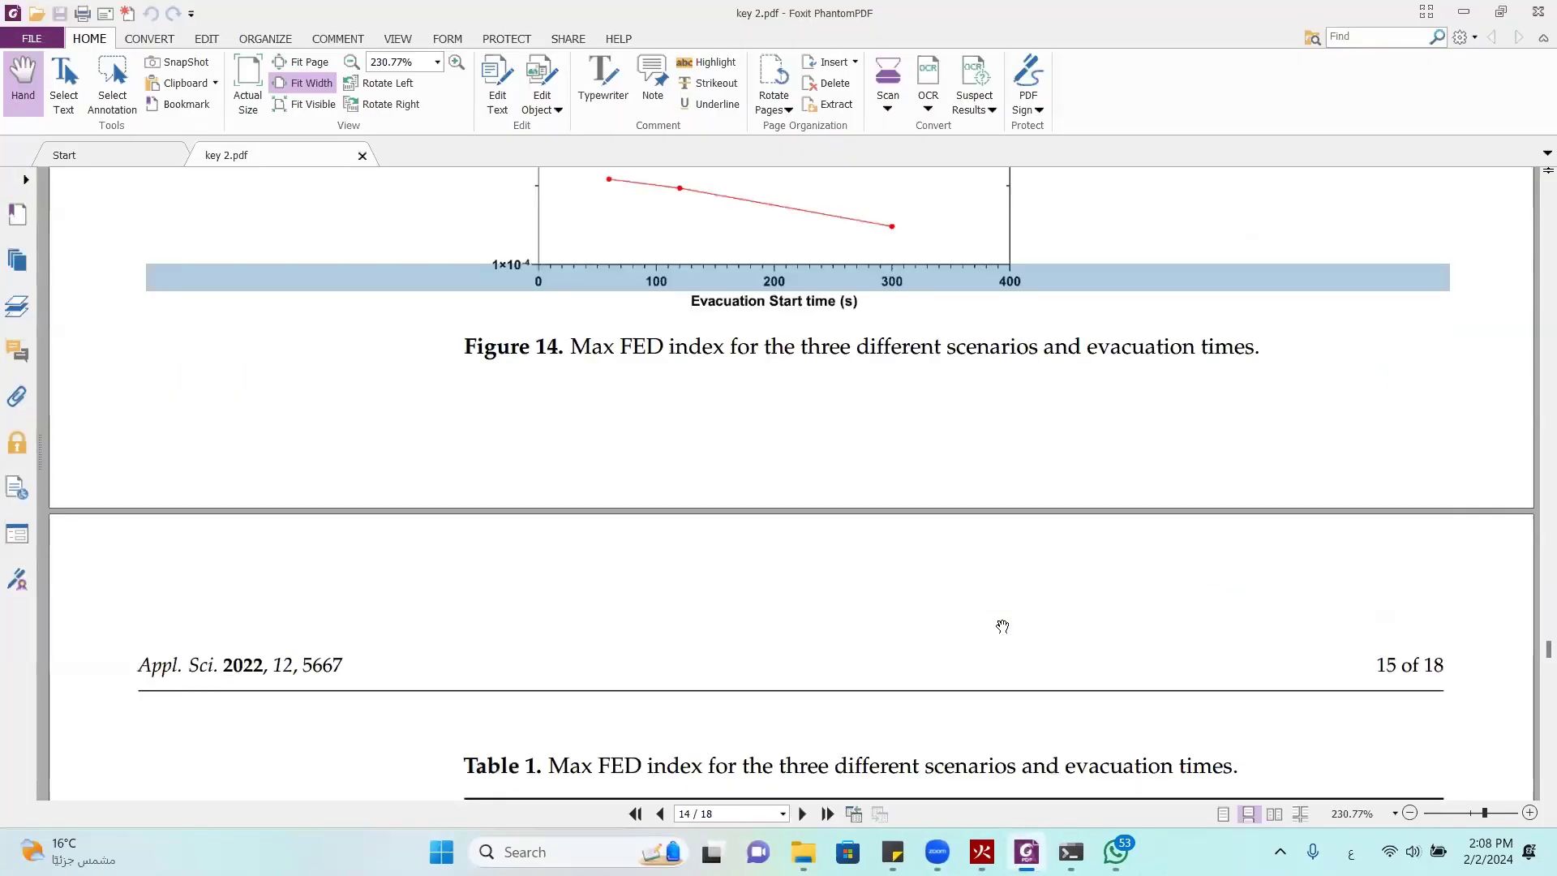
scroll(1003, 622, up, 10)
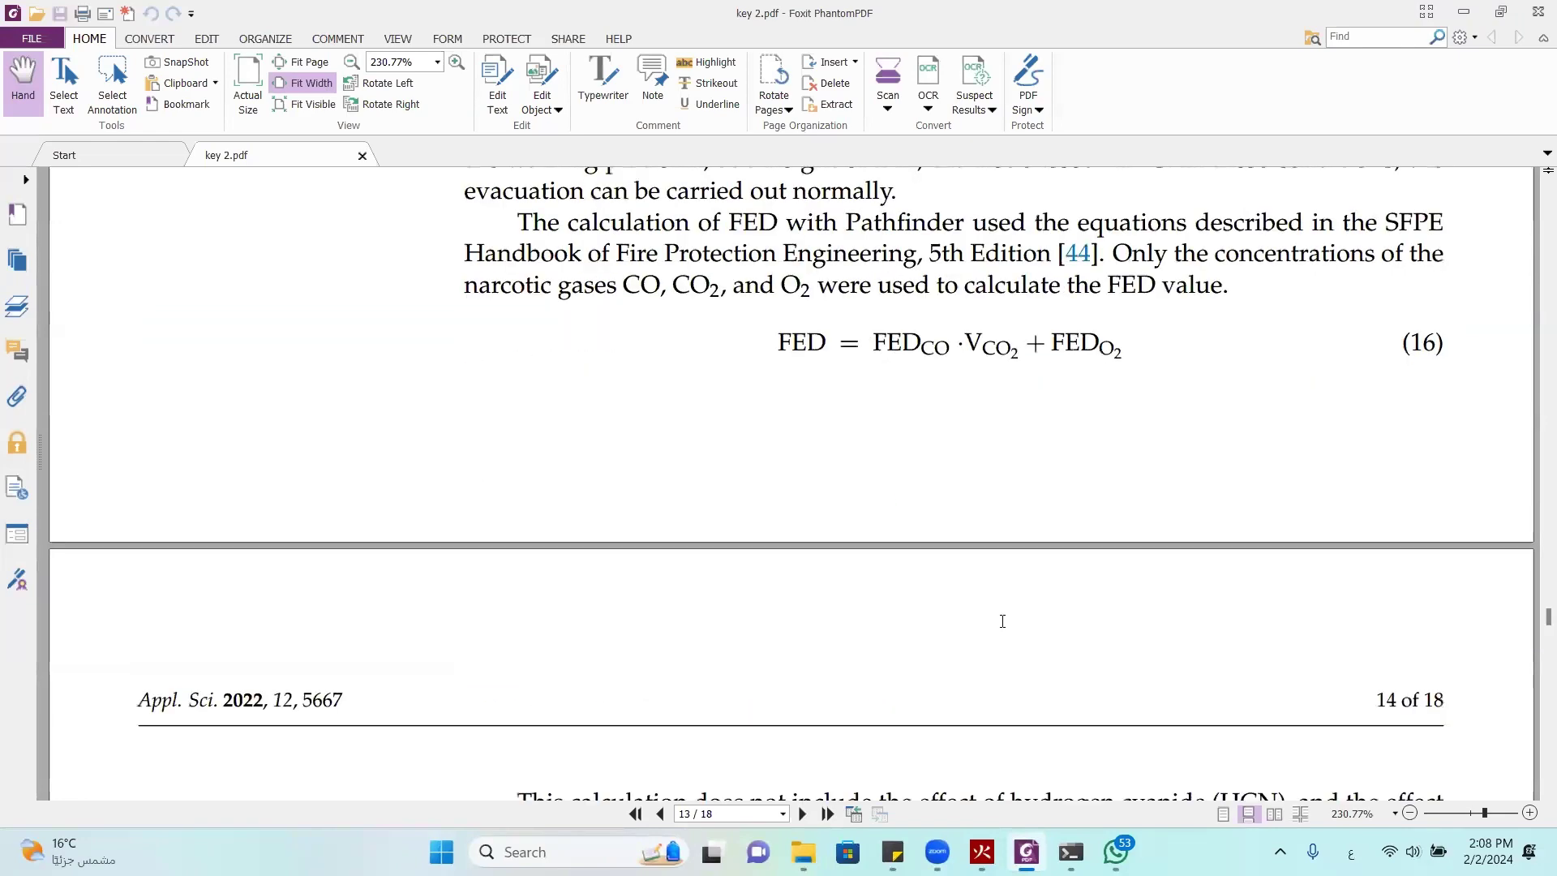
scroll(1008, 667, down, 6)
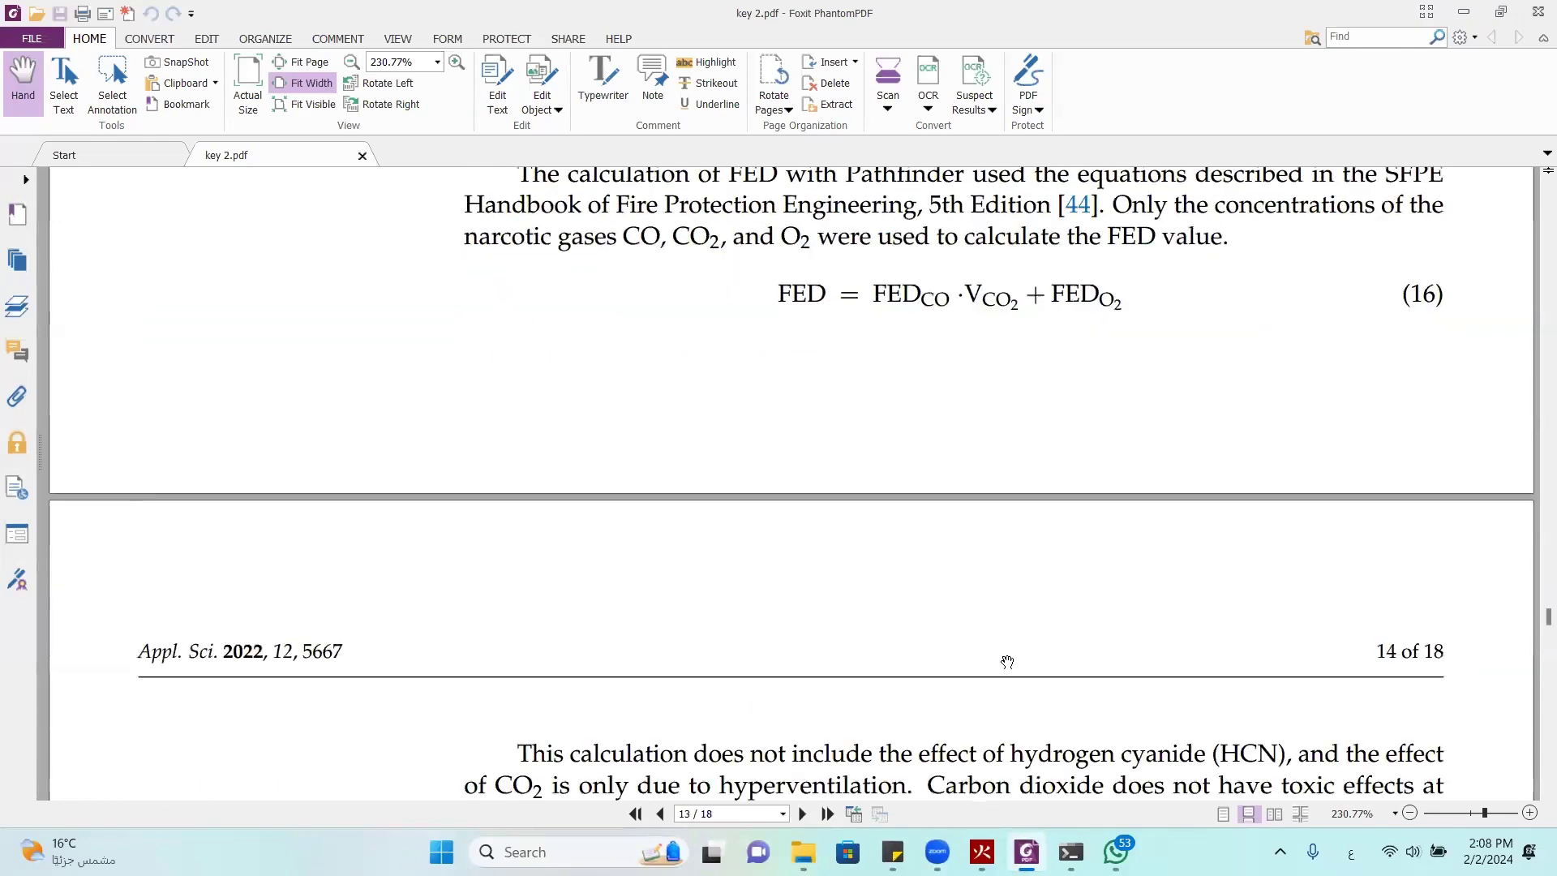
Switch to PyroSim and open the properties of the Prope_14 gas-phase device
key(alt+Tab)
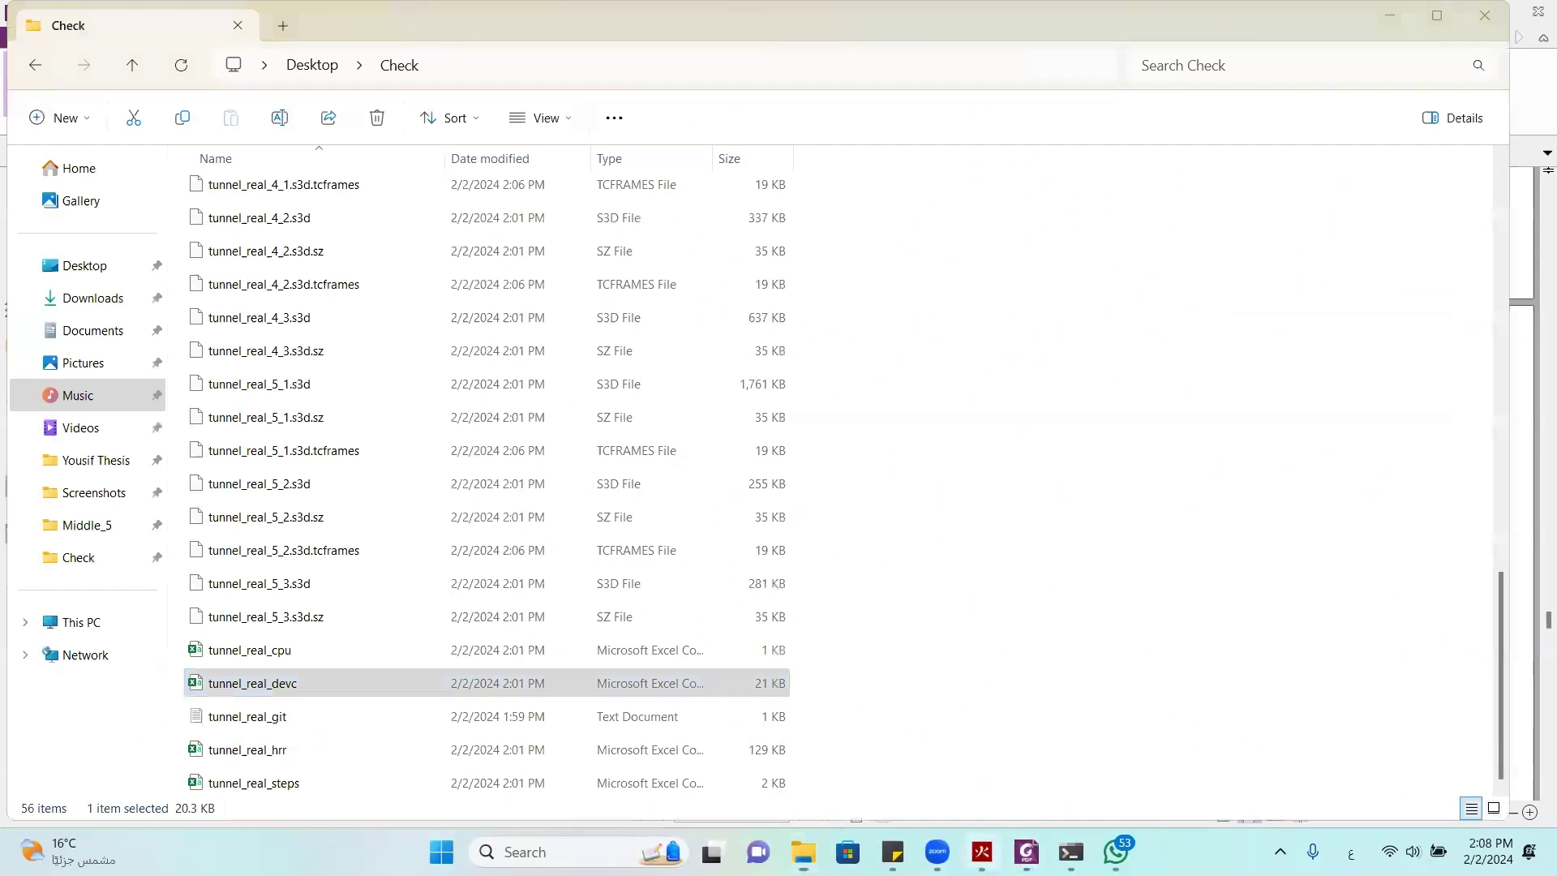
click(982, 852)
key(alt+Tab)
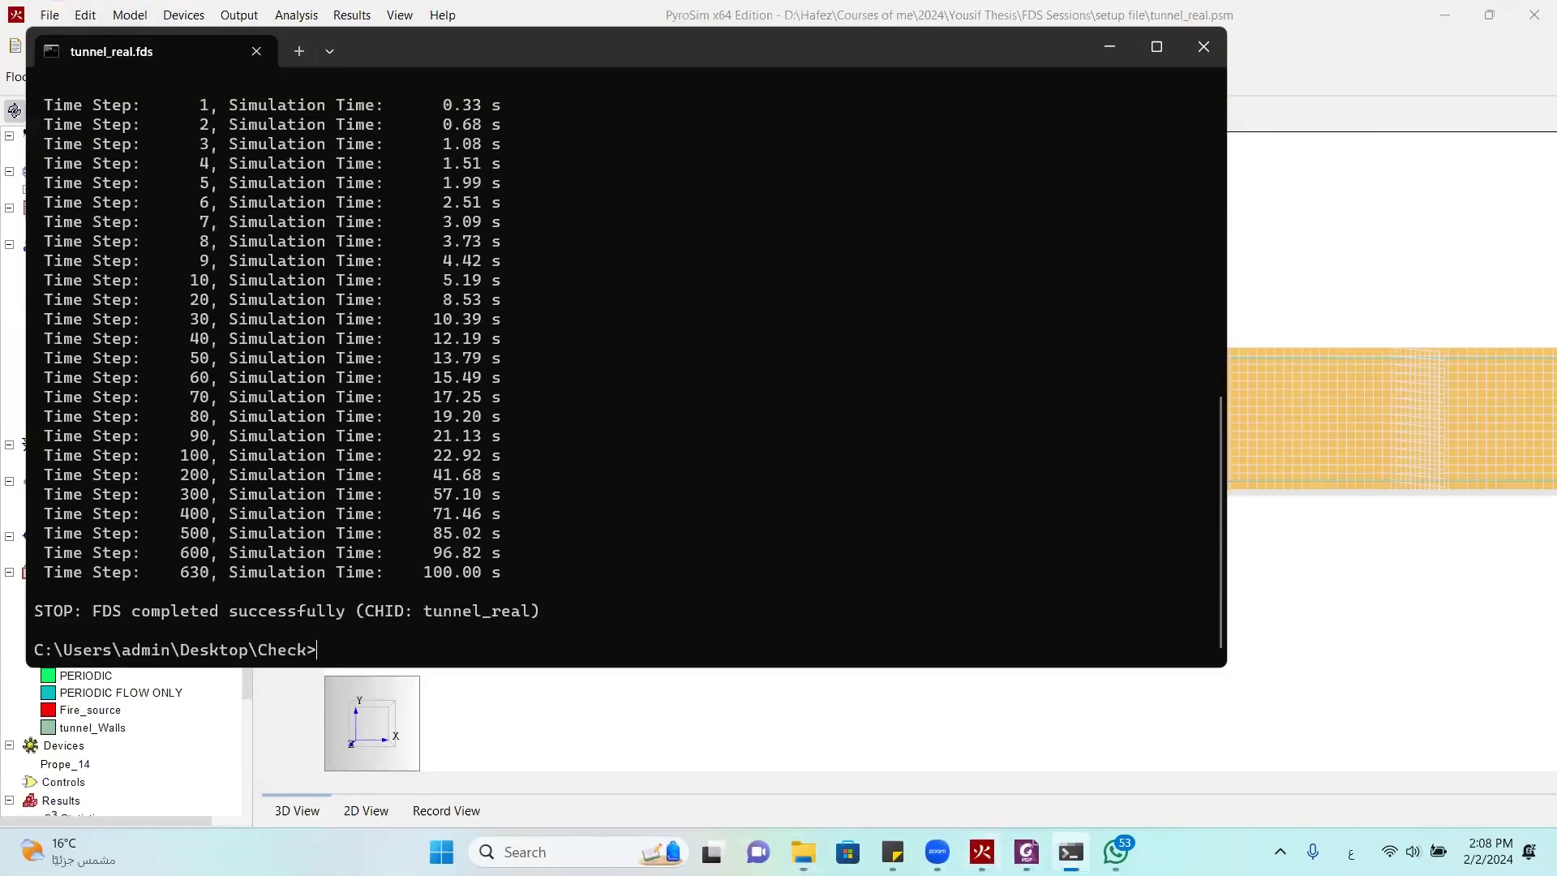
key(alt+Tab)
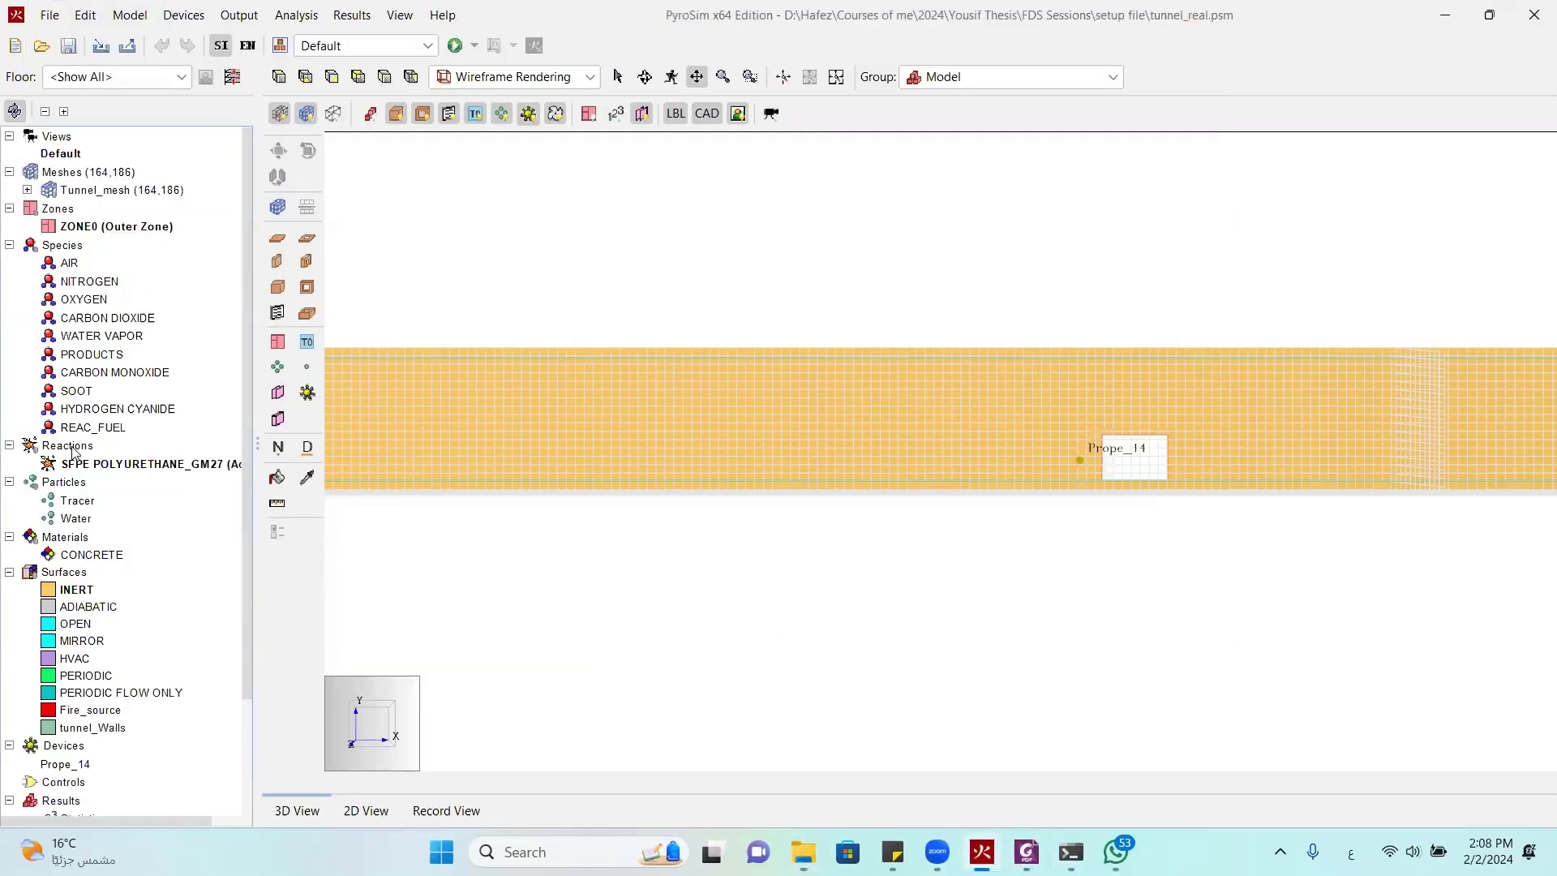
scroll(105, 627, down, 3)
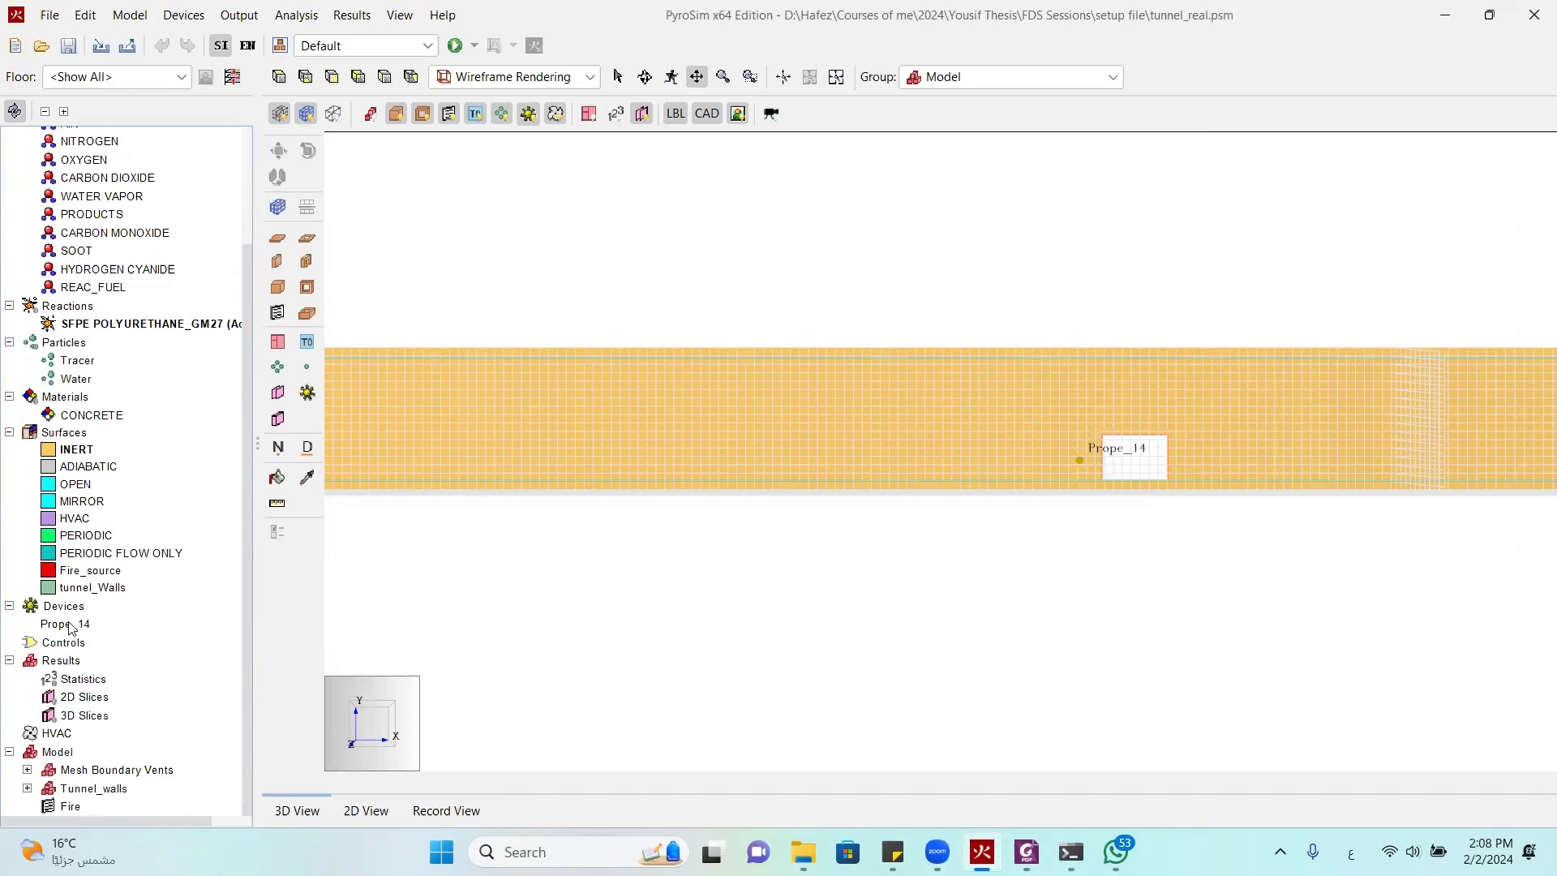
double_click(72, 625)
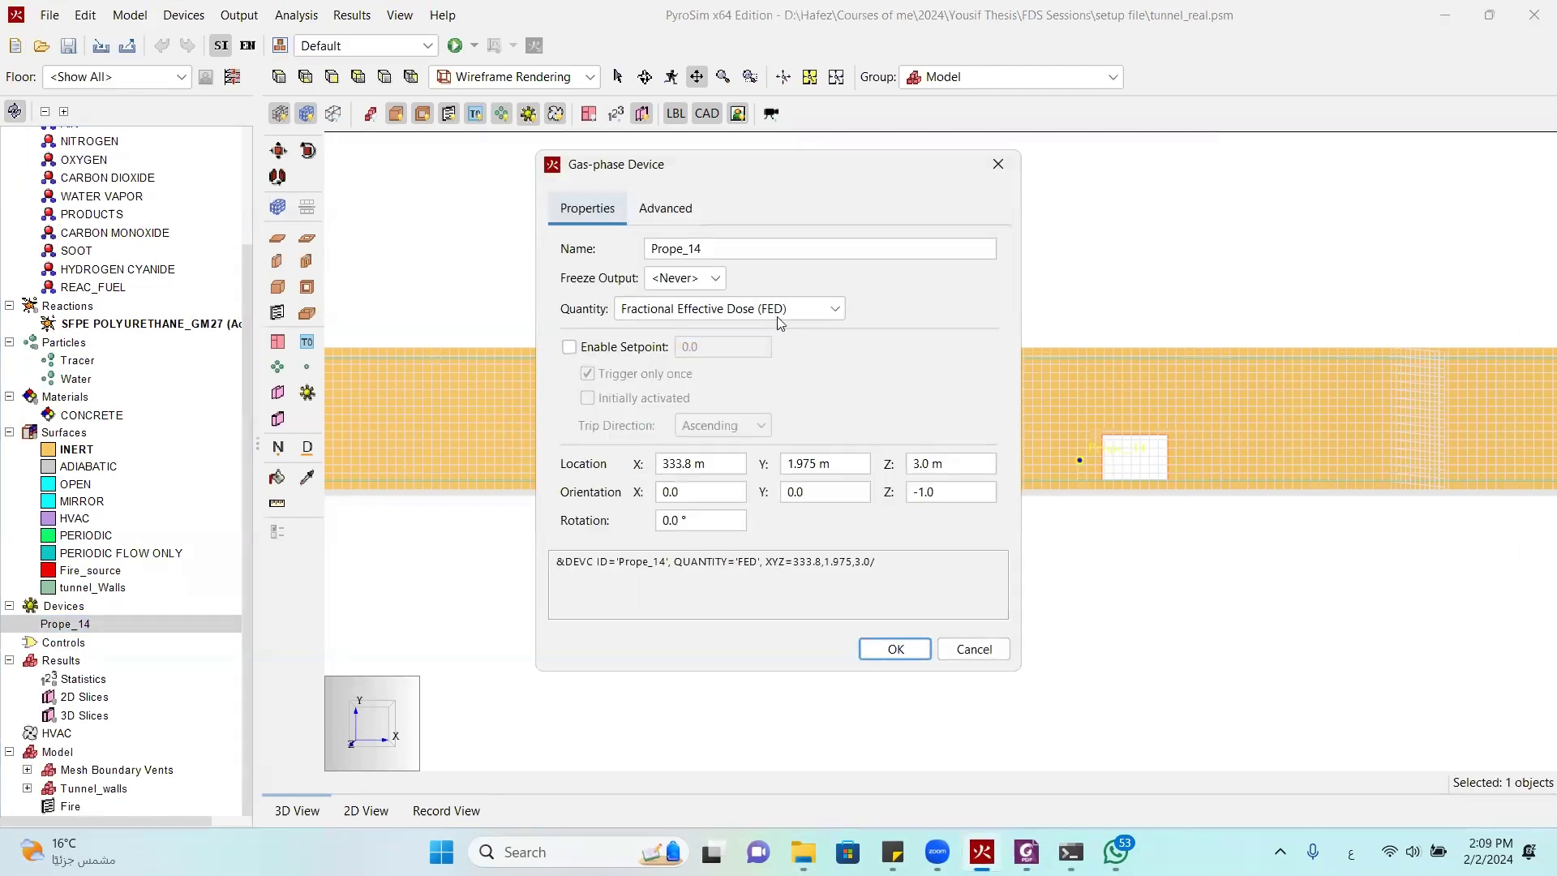
Choose a species quantity for the device, with Volume Fraction as the quantity and CARBON DIOXIDE as the species
click(777, 318)
scroll(706, 392, up, 5)
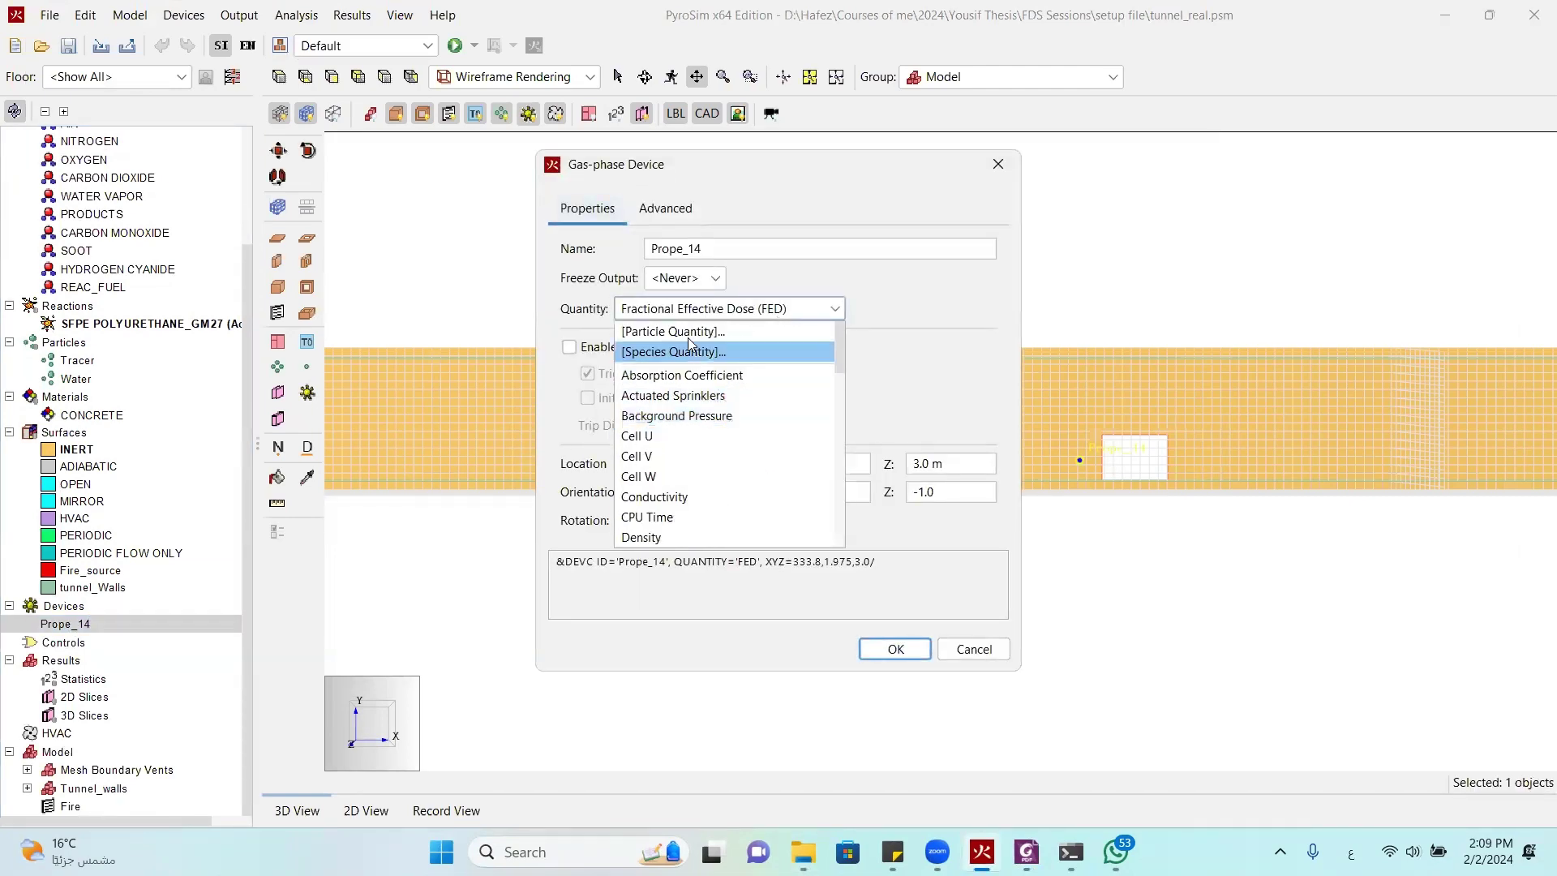
click(753, 354)
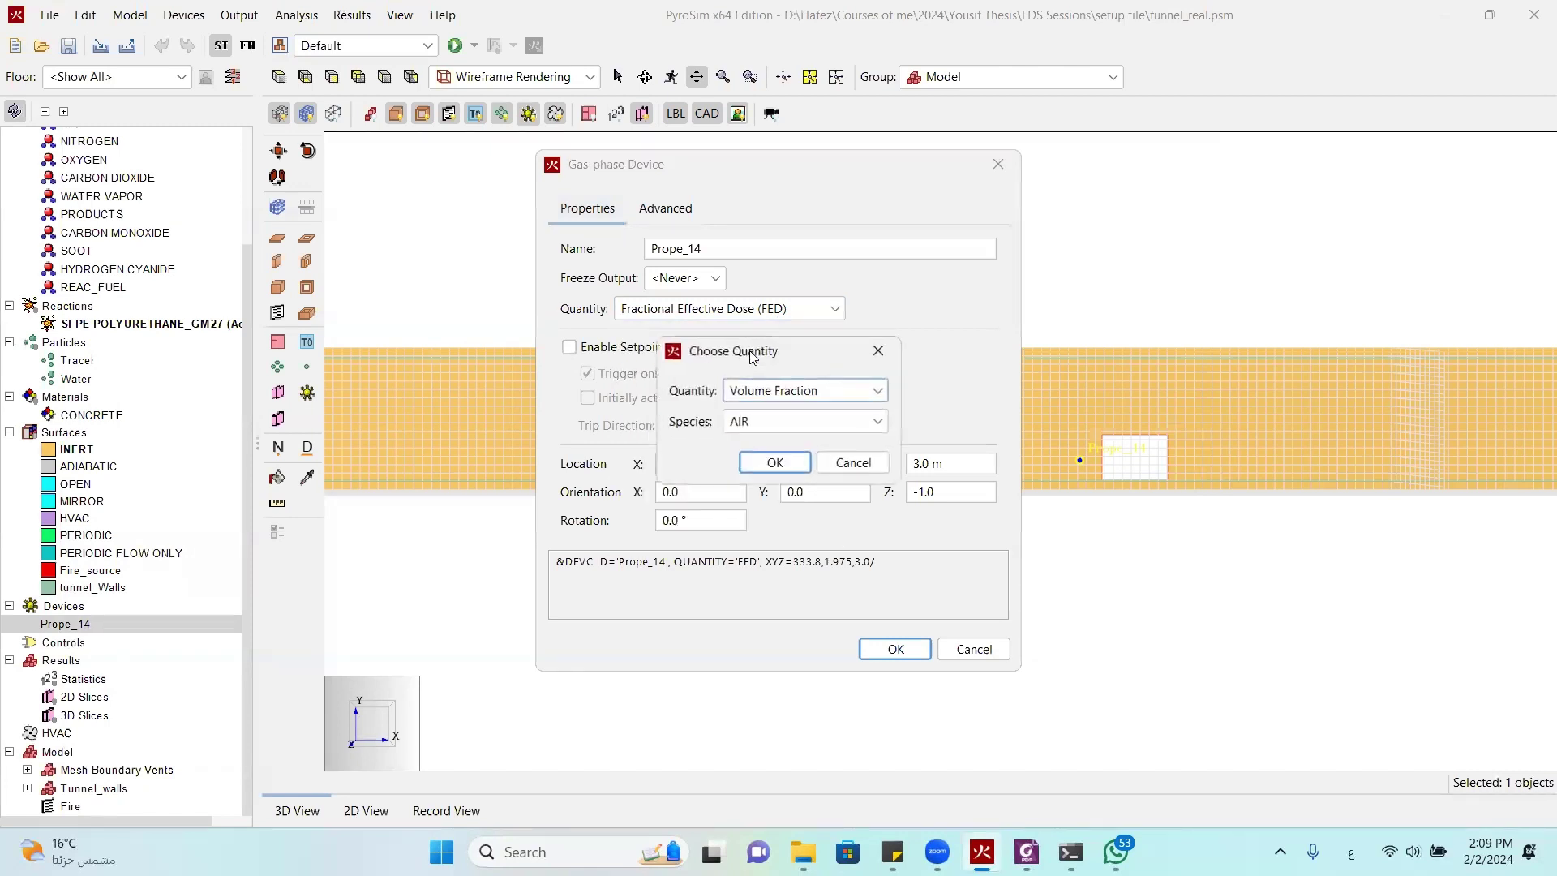
click(817, 423)
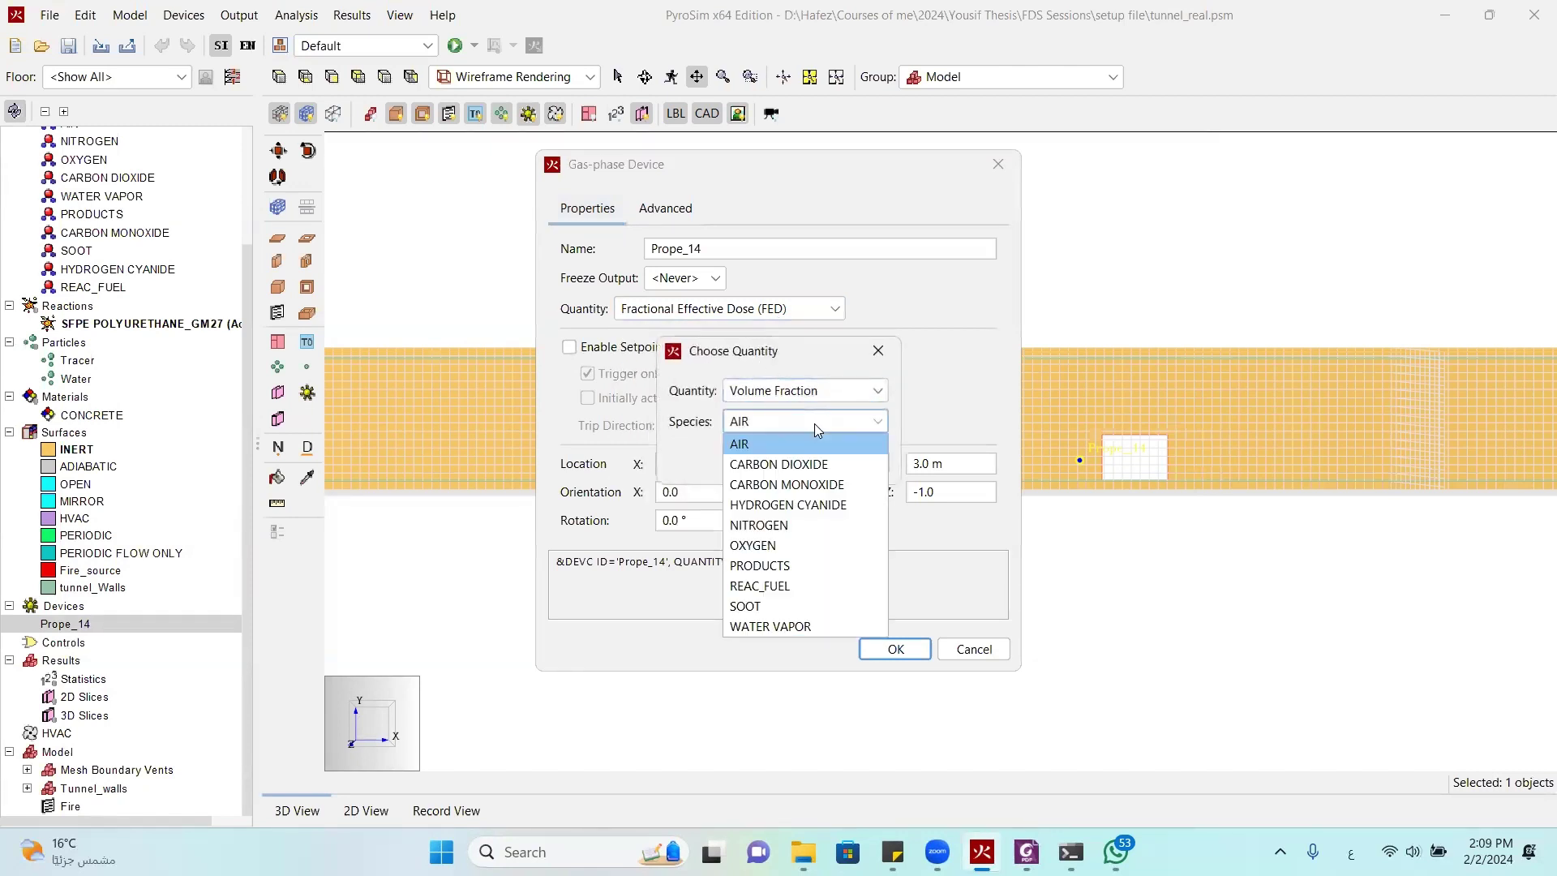
click(835, 463)
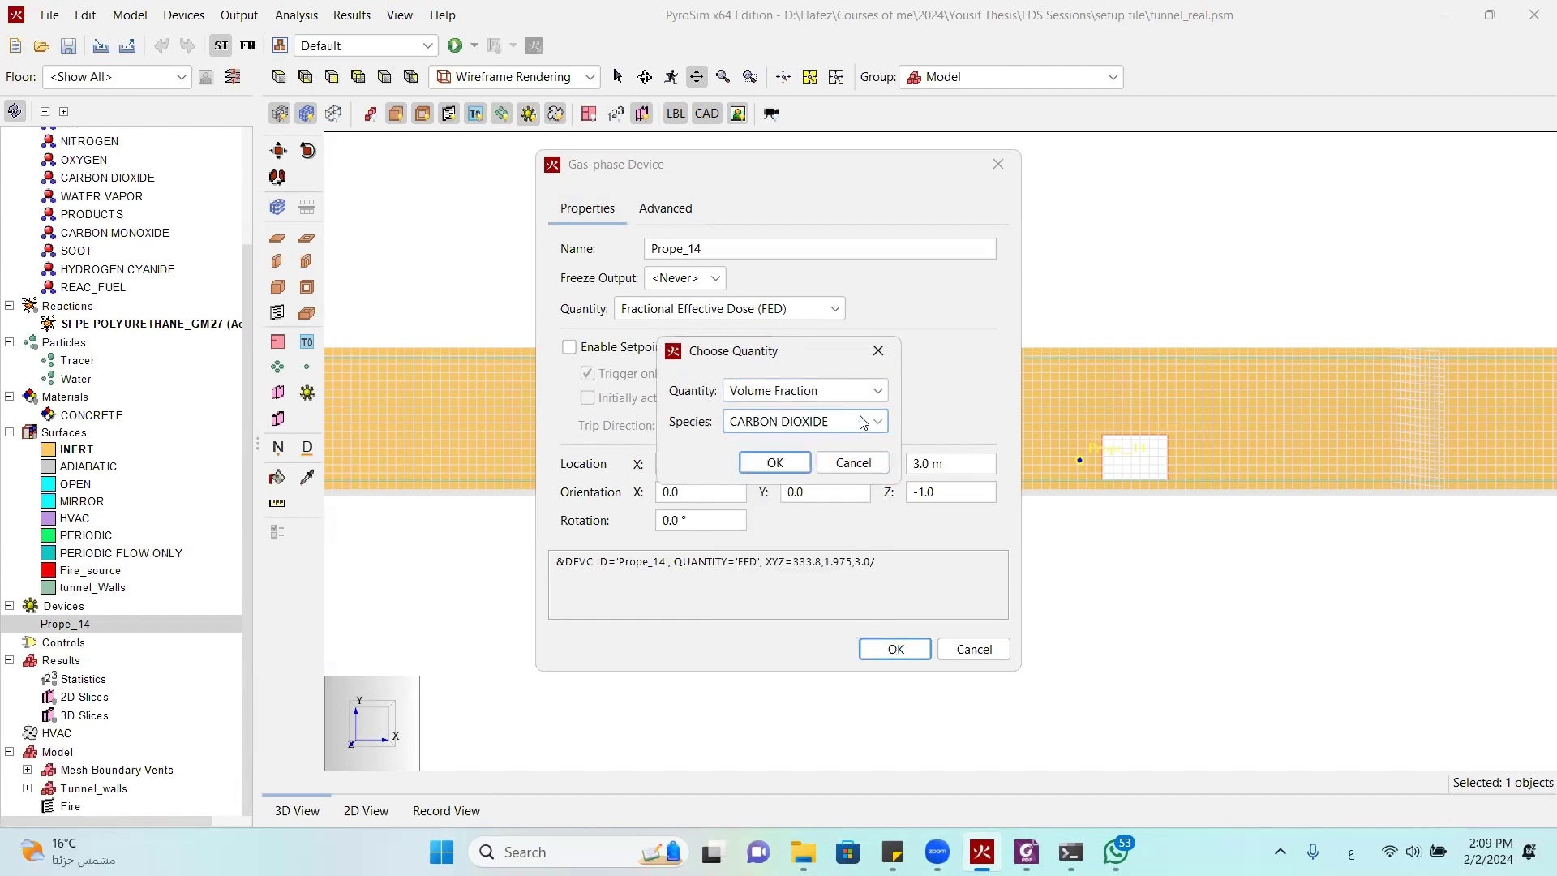
Check equation (17) in key 2.pdf, and set the PyroSim device's quantity to Volume Fraction of CARBON MONOXIDE
key(alt+Tab)
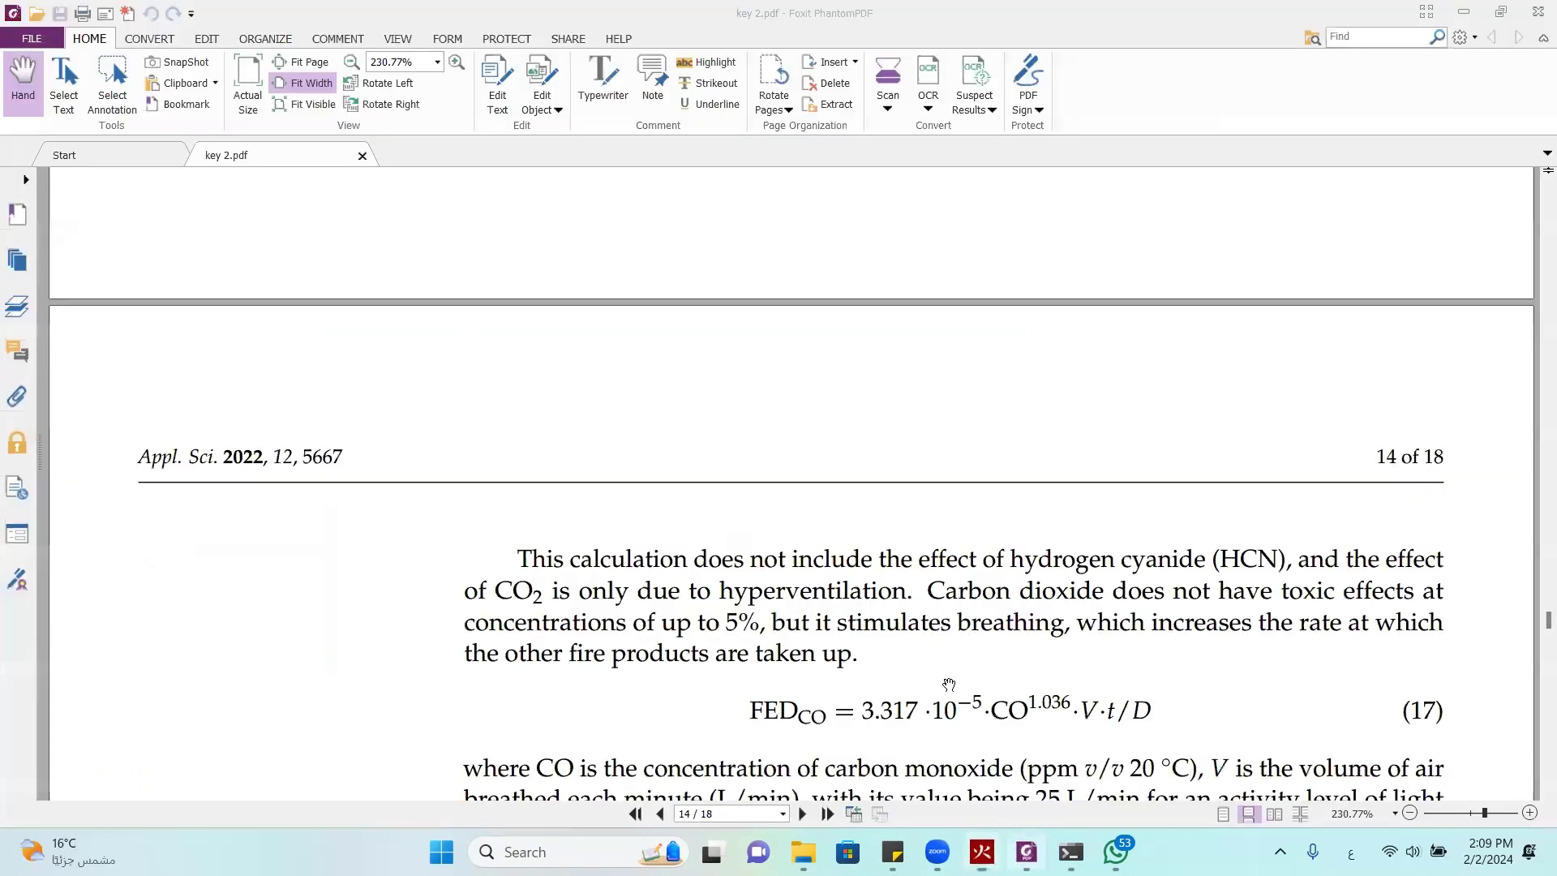
scroll(949, 685, down, 3)
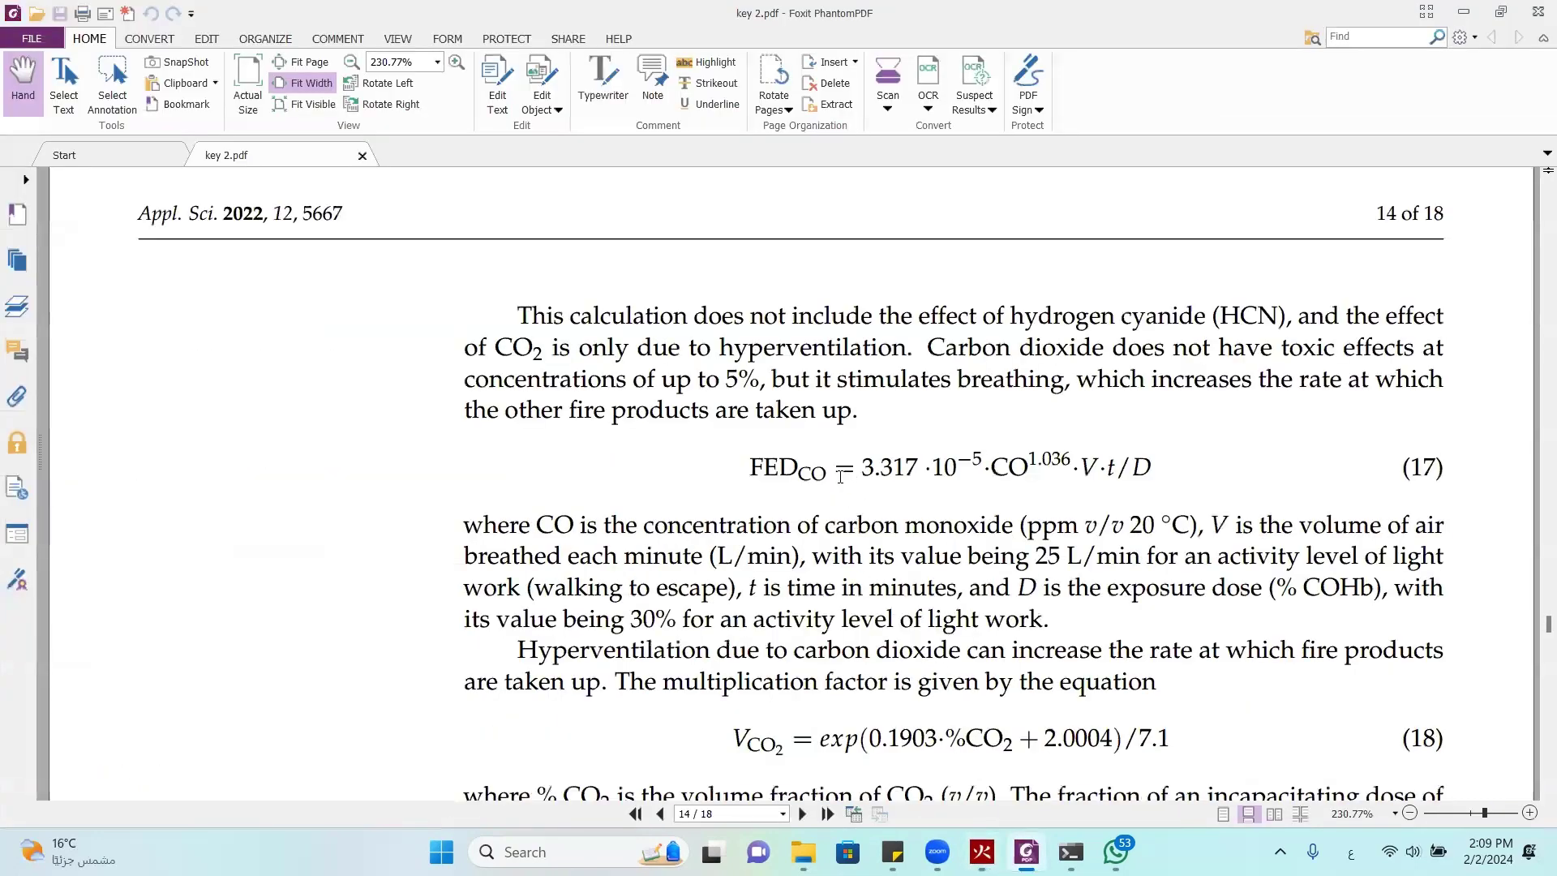
key(alt+Tab)
click(790, 422)
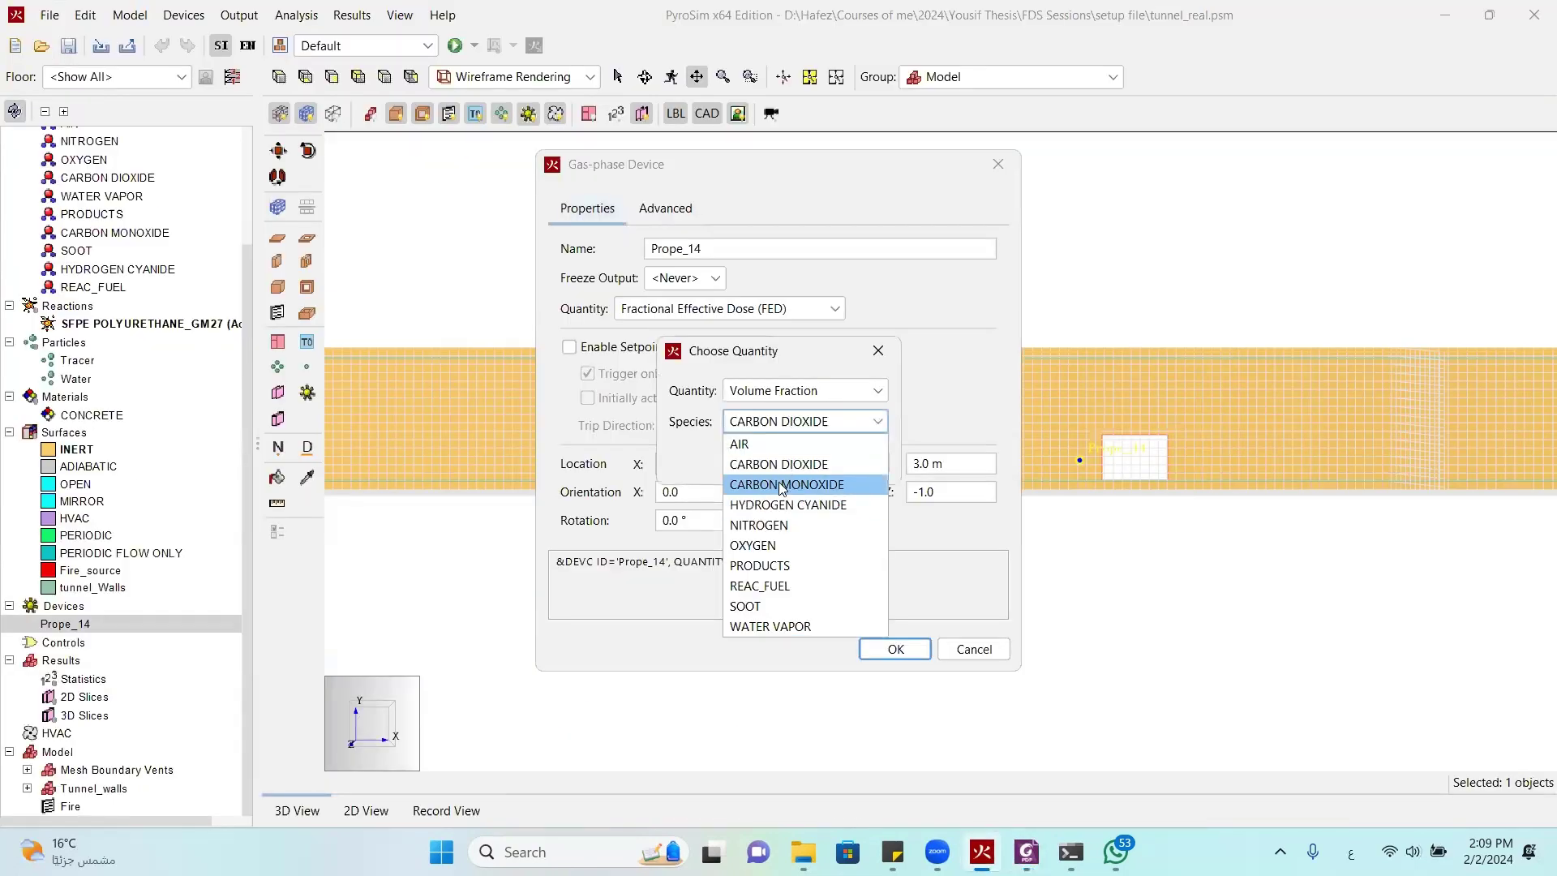
click(783, 484)
click(779, 464)
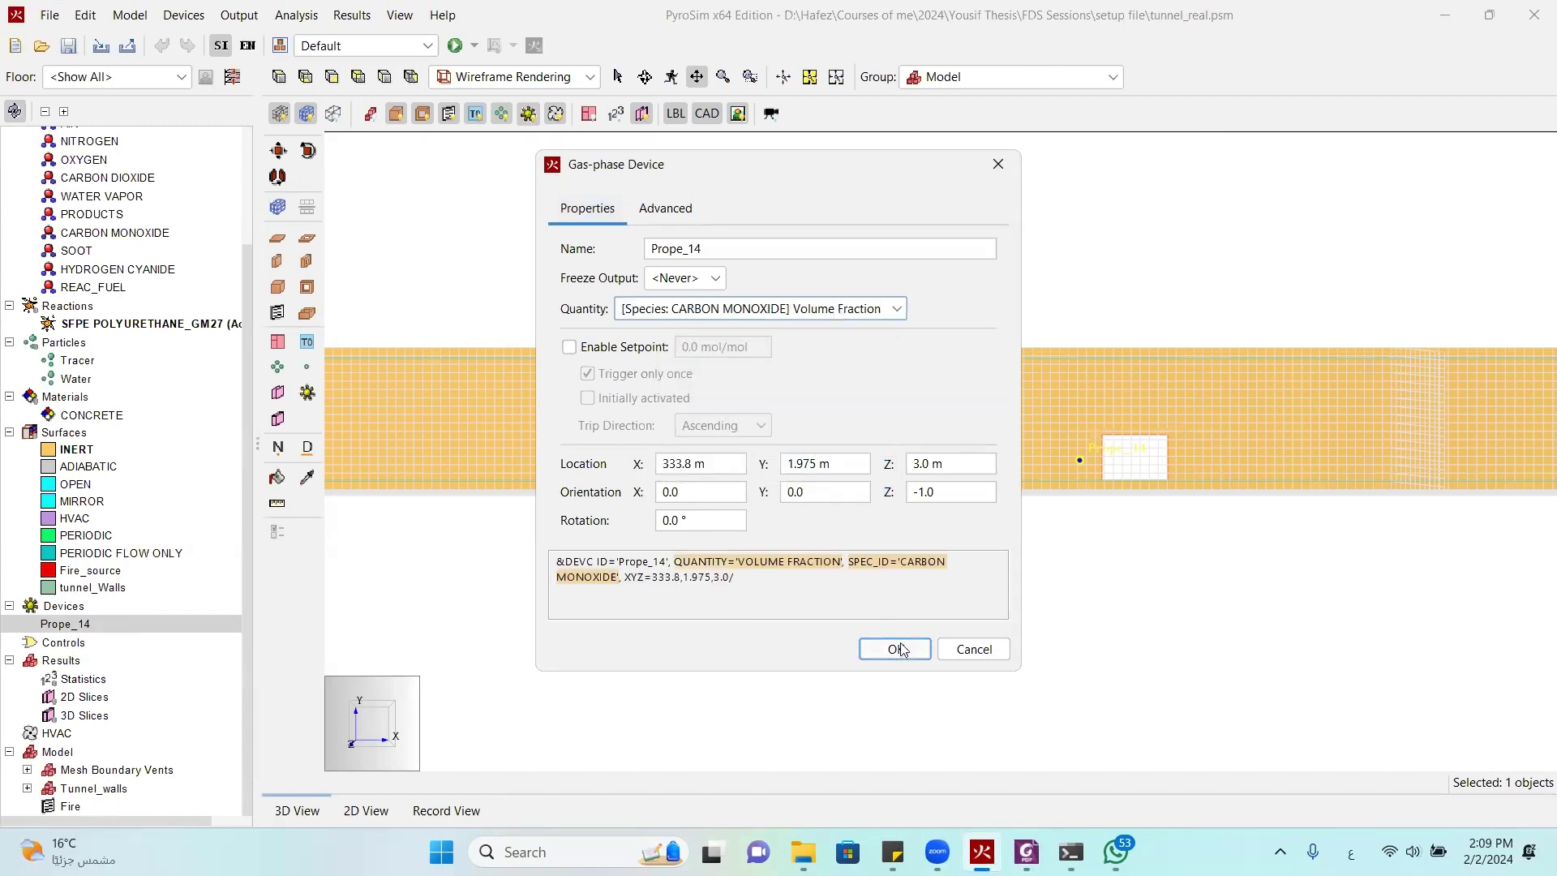
Rename the carbon monoxide device as Prope_CO and apply its properties
click(721, 249)
key(BackSpace)
key(BackSpace)
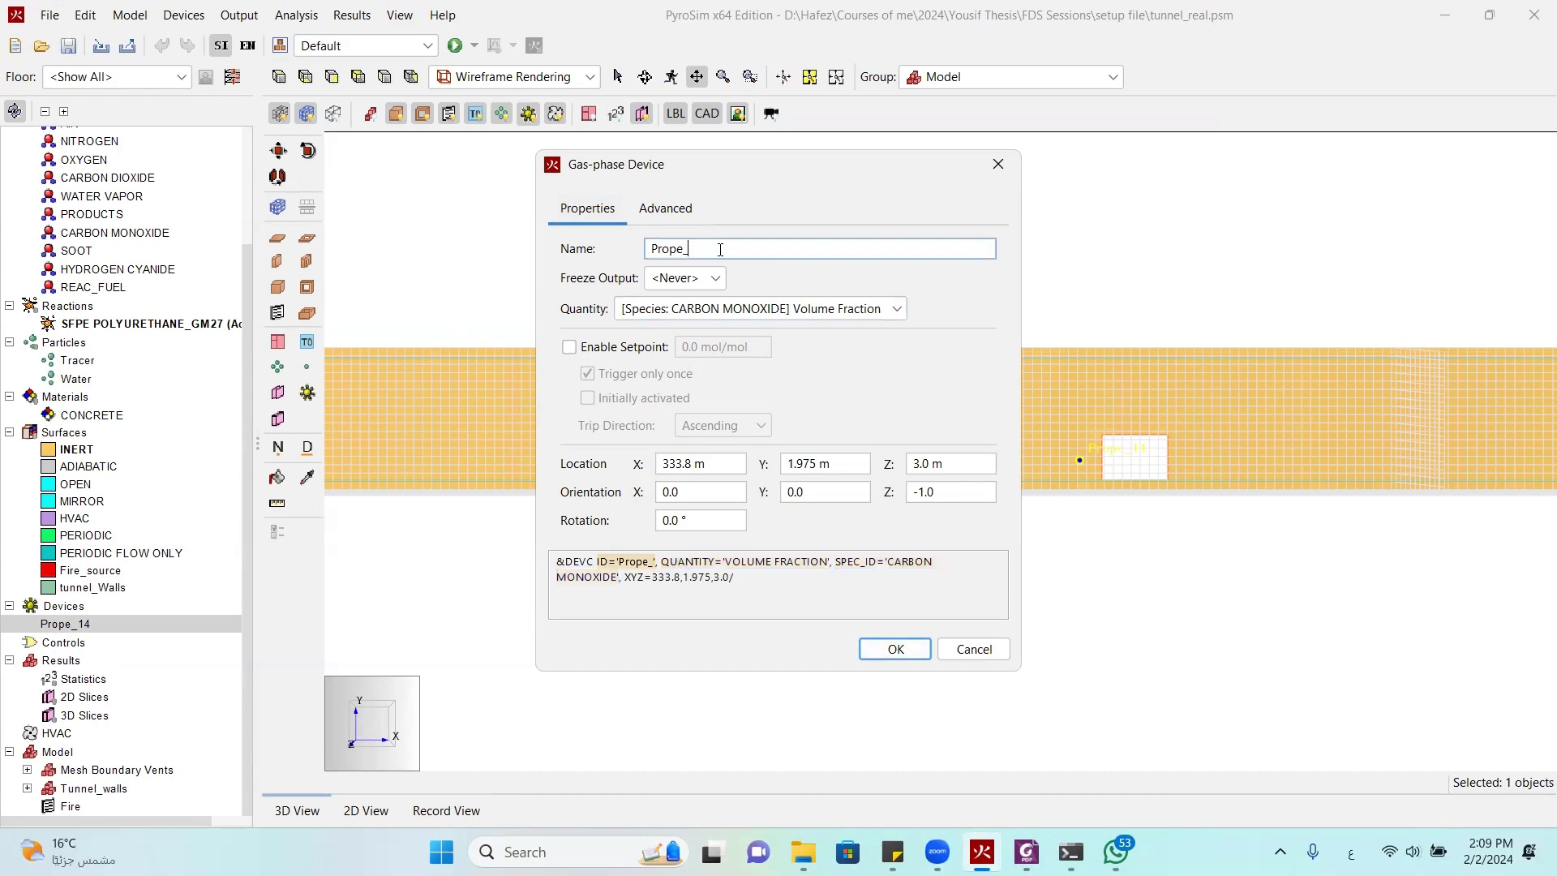
key(BackSpace)
key(alt+shift)
text(CO)
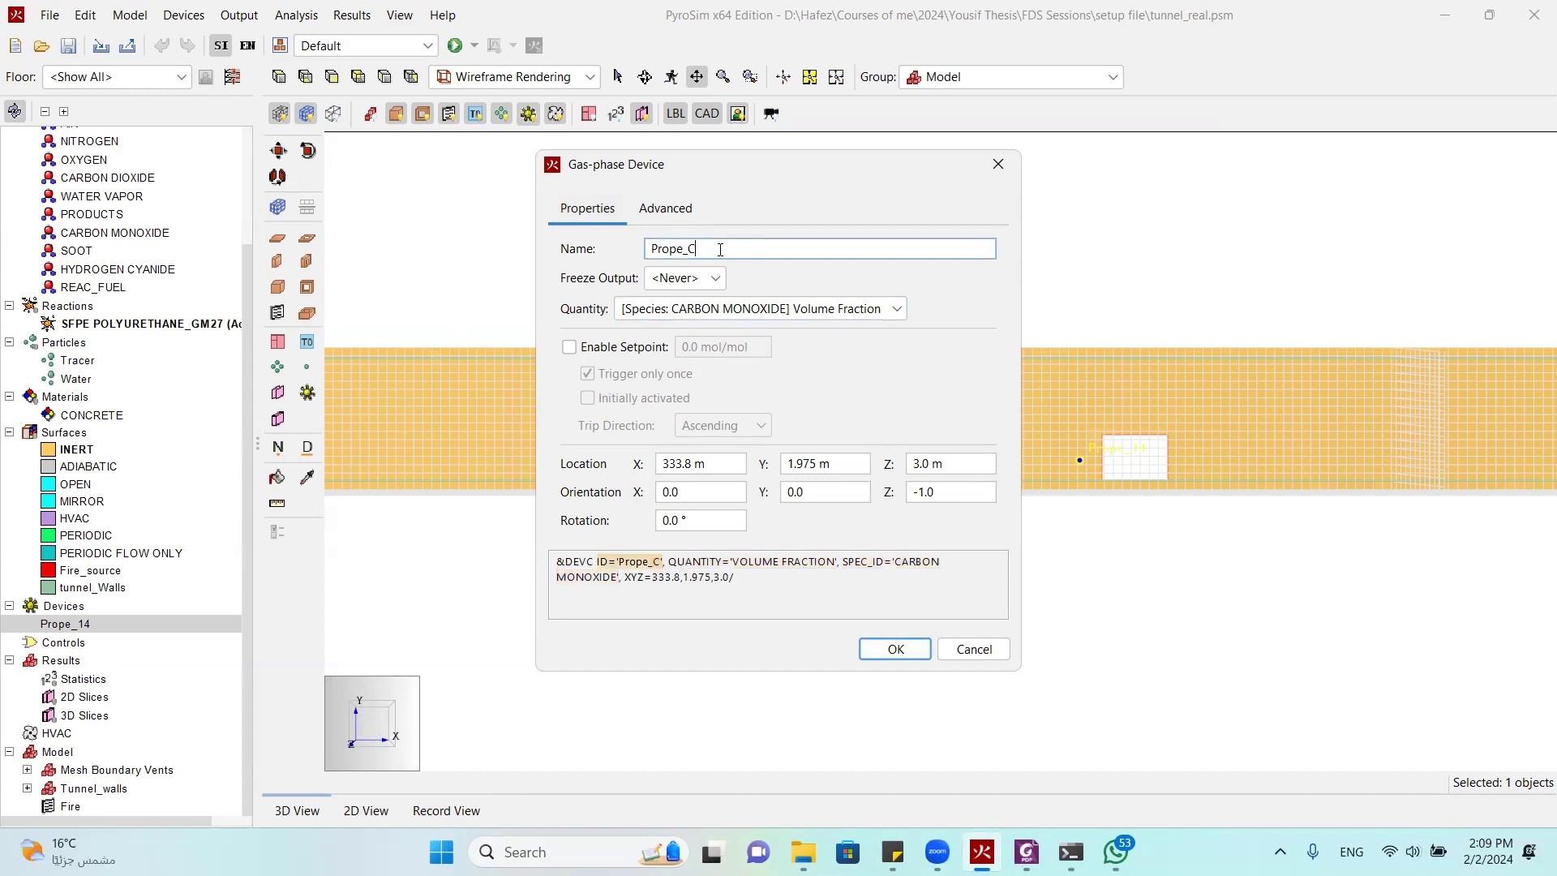
click(916, 653)
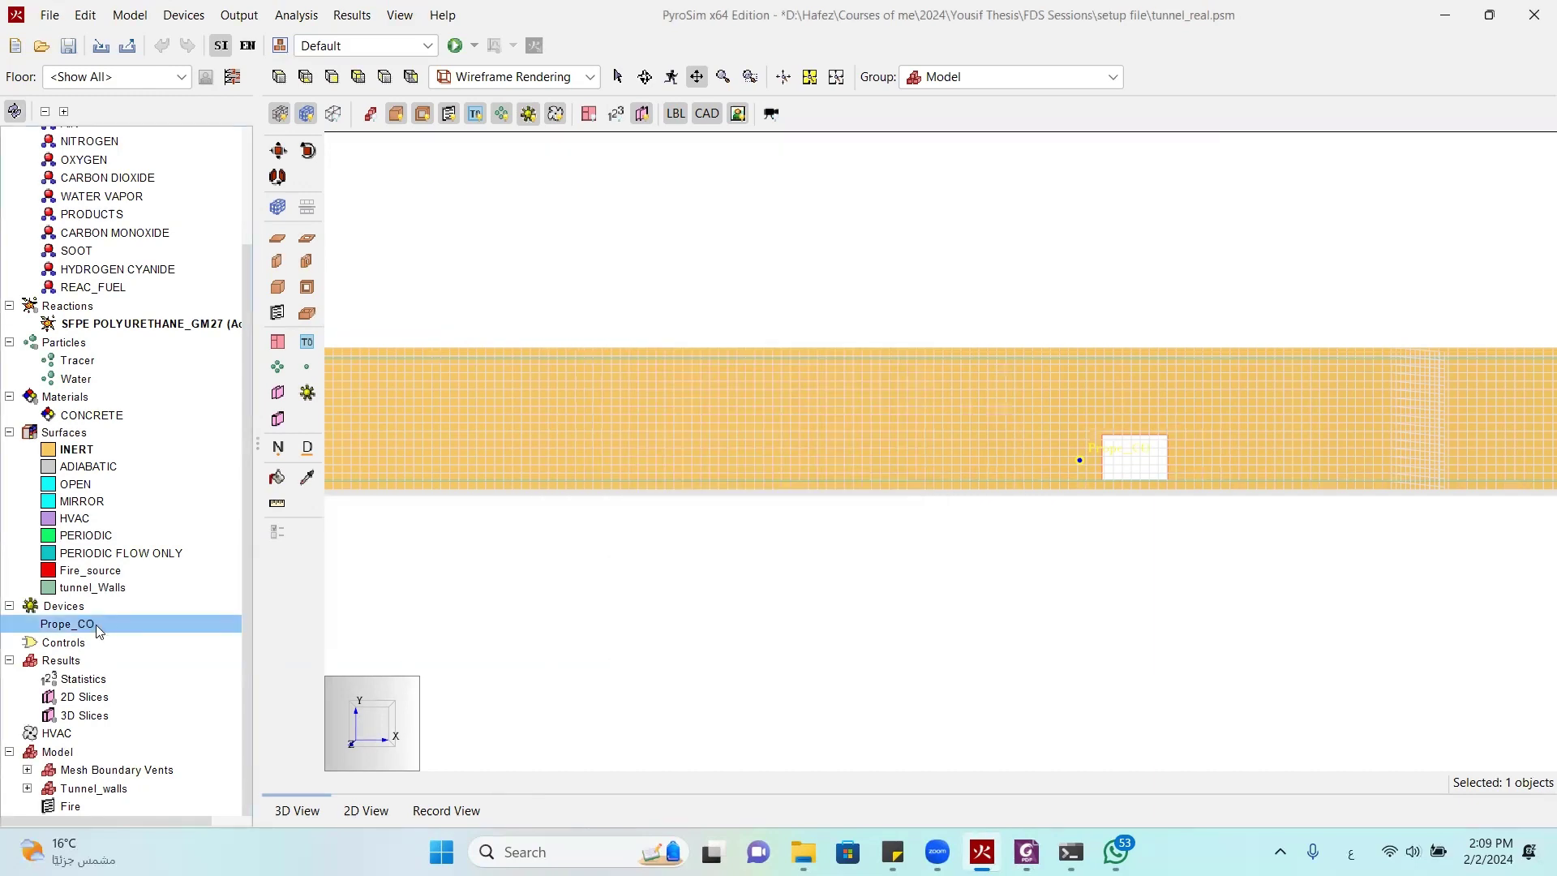
Make two copies of the Prope_CO device and rename the first copy as Prope_CO2
key(ctrl+v)
key(ctrl+v)
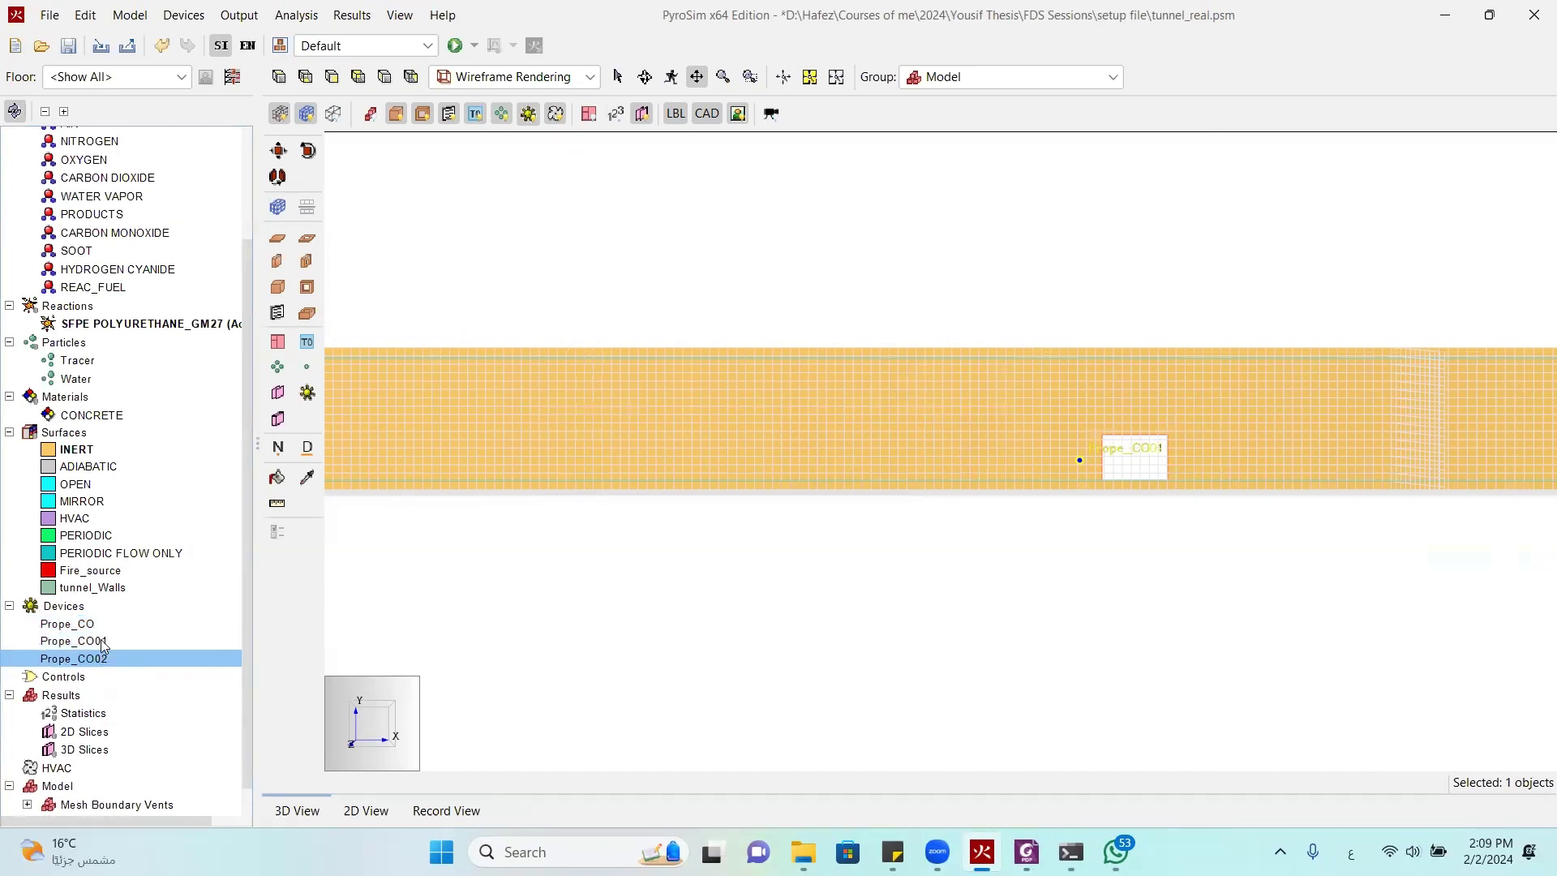
click(101, 642)
double_click(101, 643)
click(763, 247)
key(BackSpace)
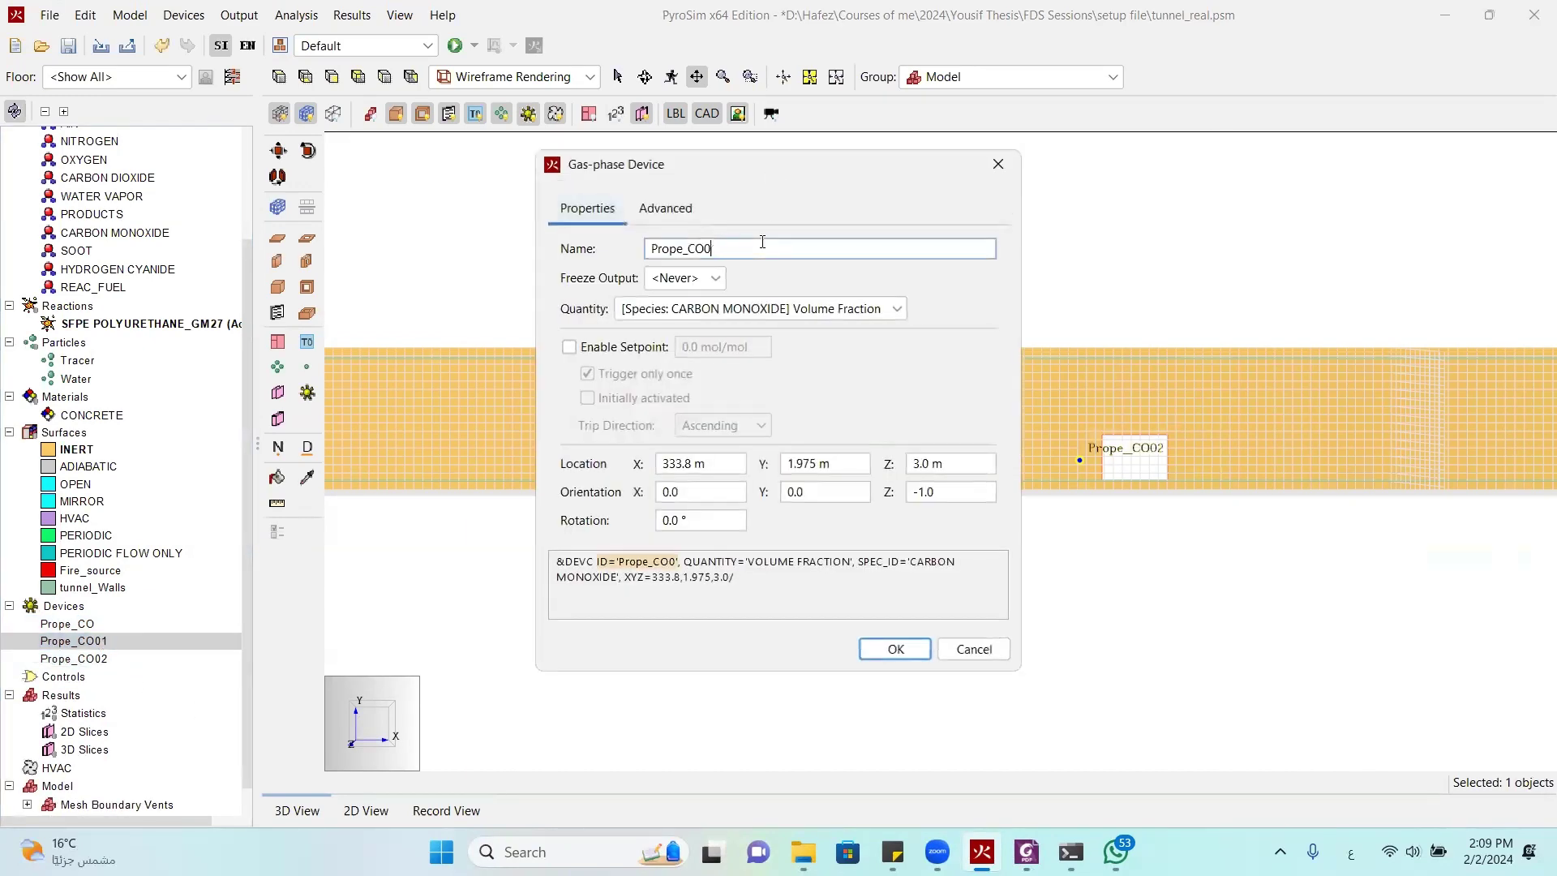
Set the Prope_CO2 device's species quantity to Volume Fraction of CARBON DIOXIDE and apply its properties
click(817, 310)
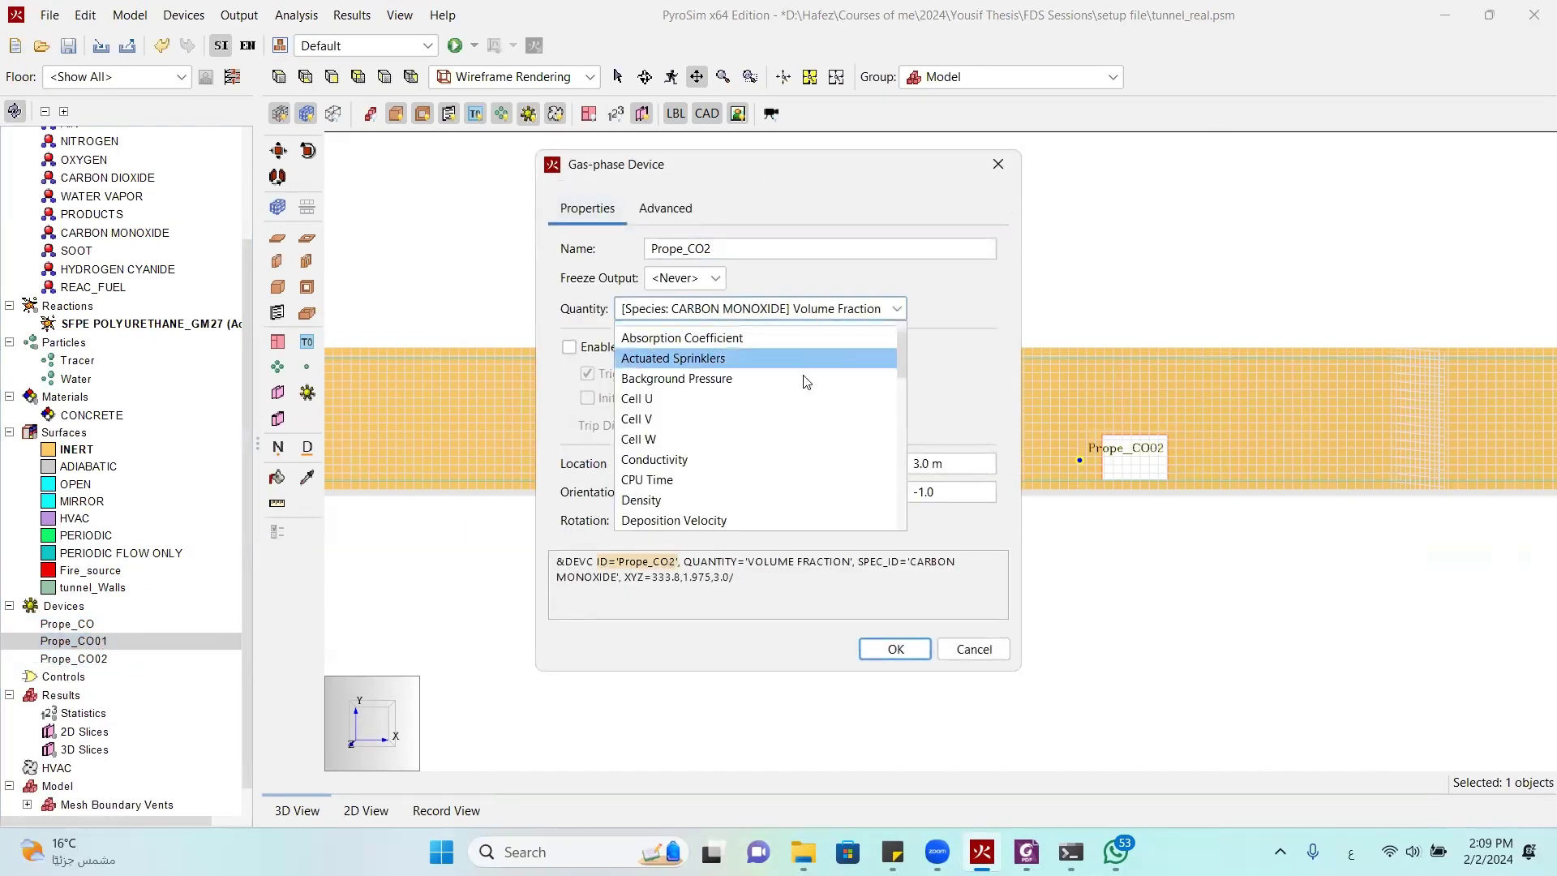
scroll(778, 357, up, 1)
click(747, 353)
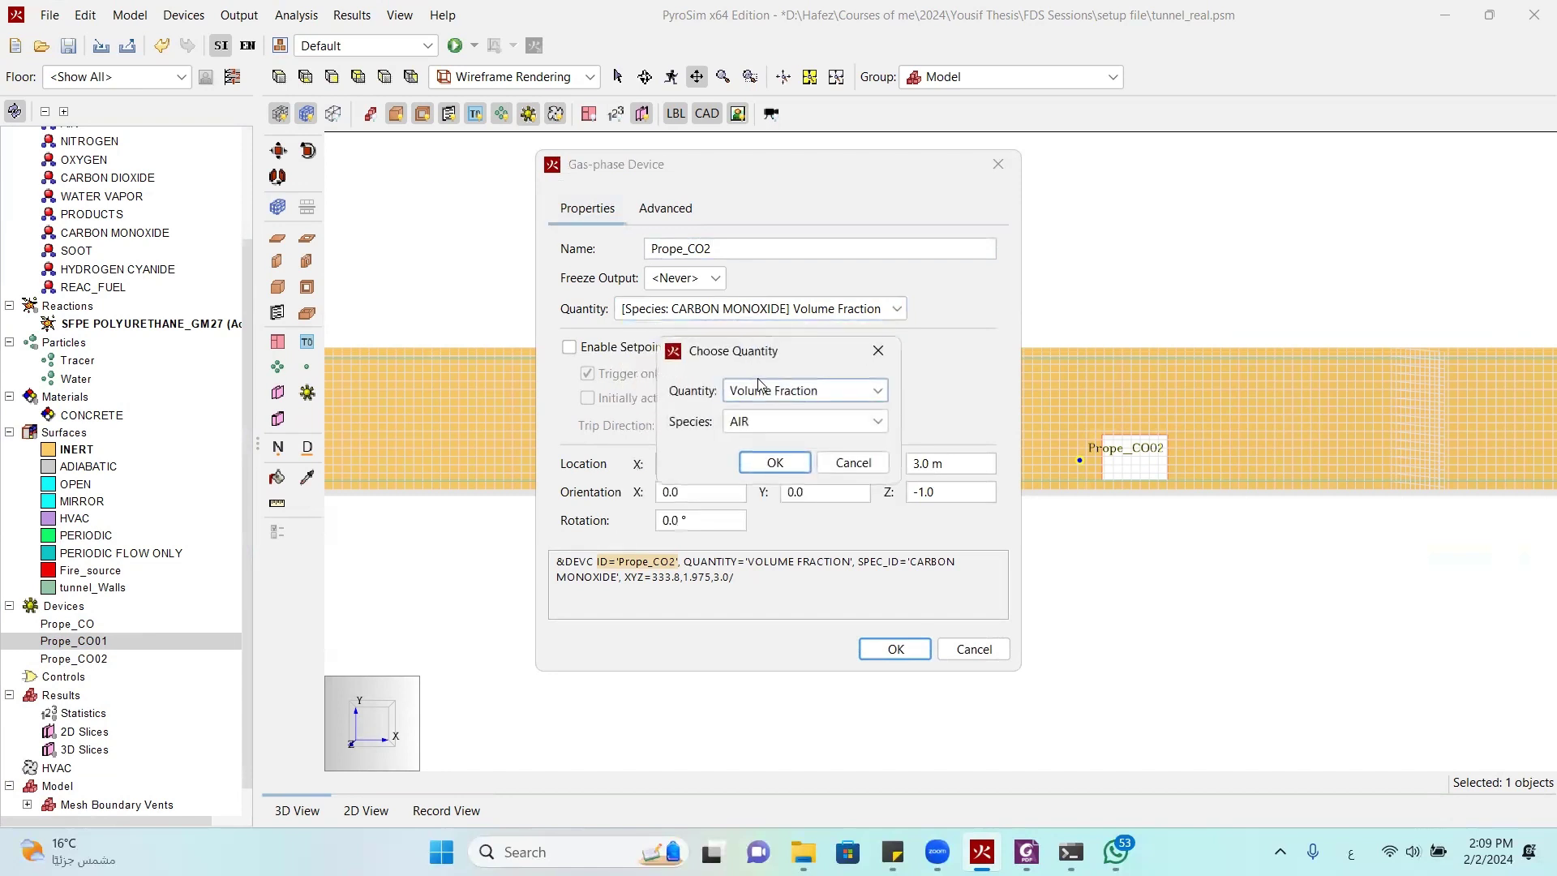
click(794, 420)
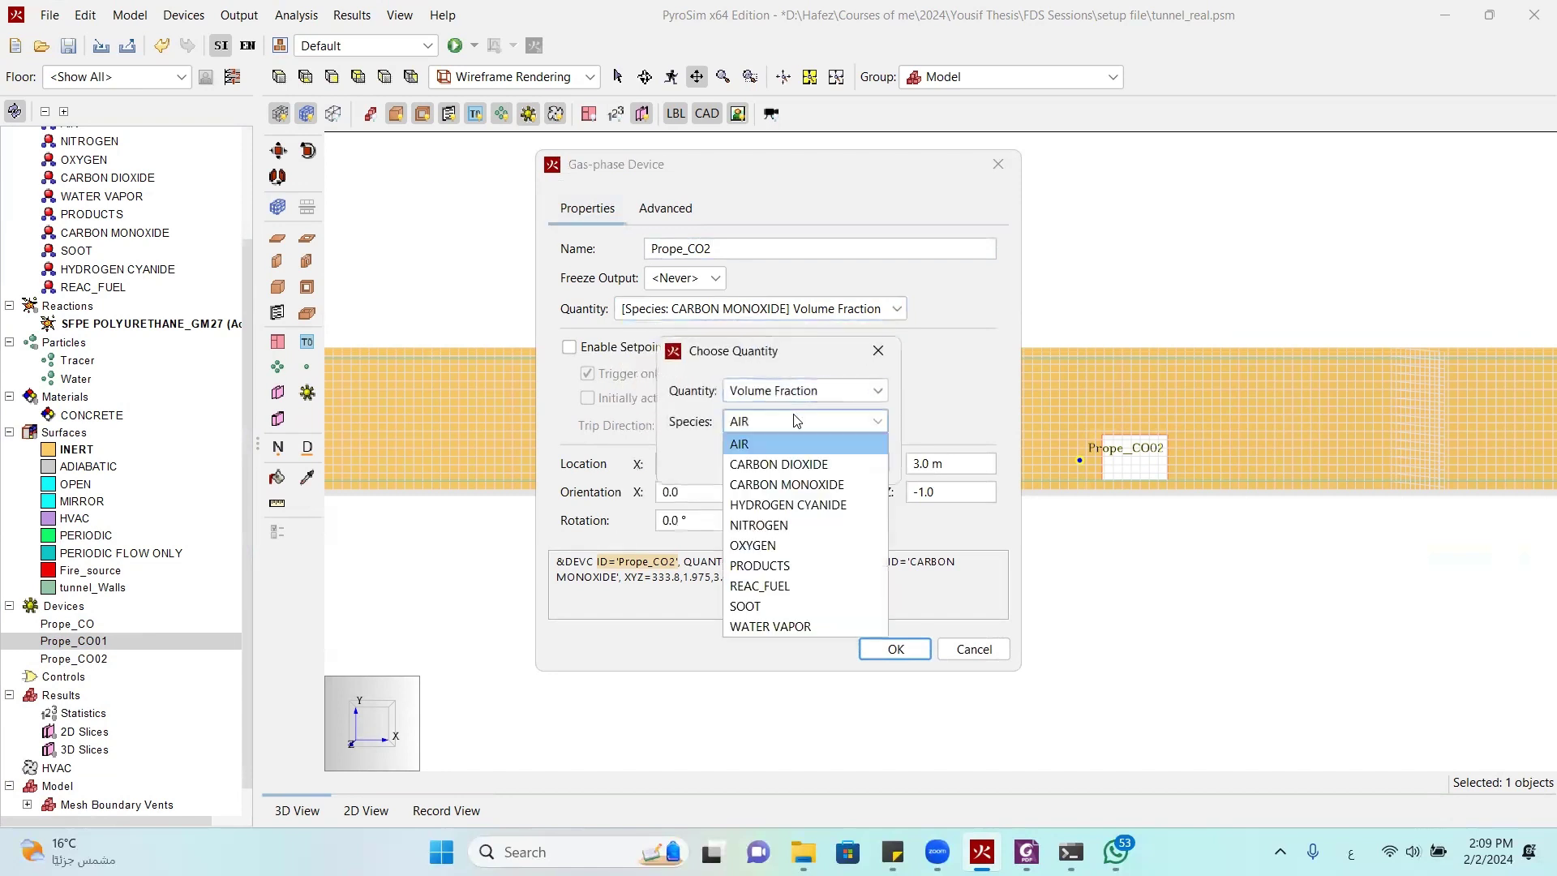
click(816, 465)
click(774, 462)
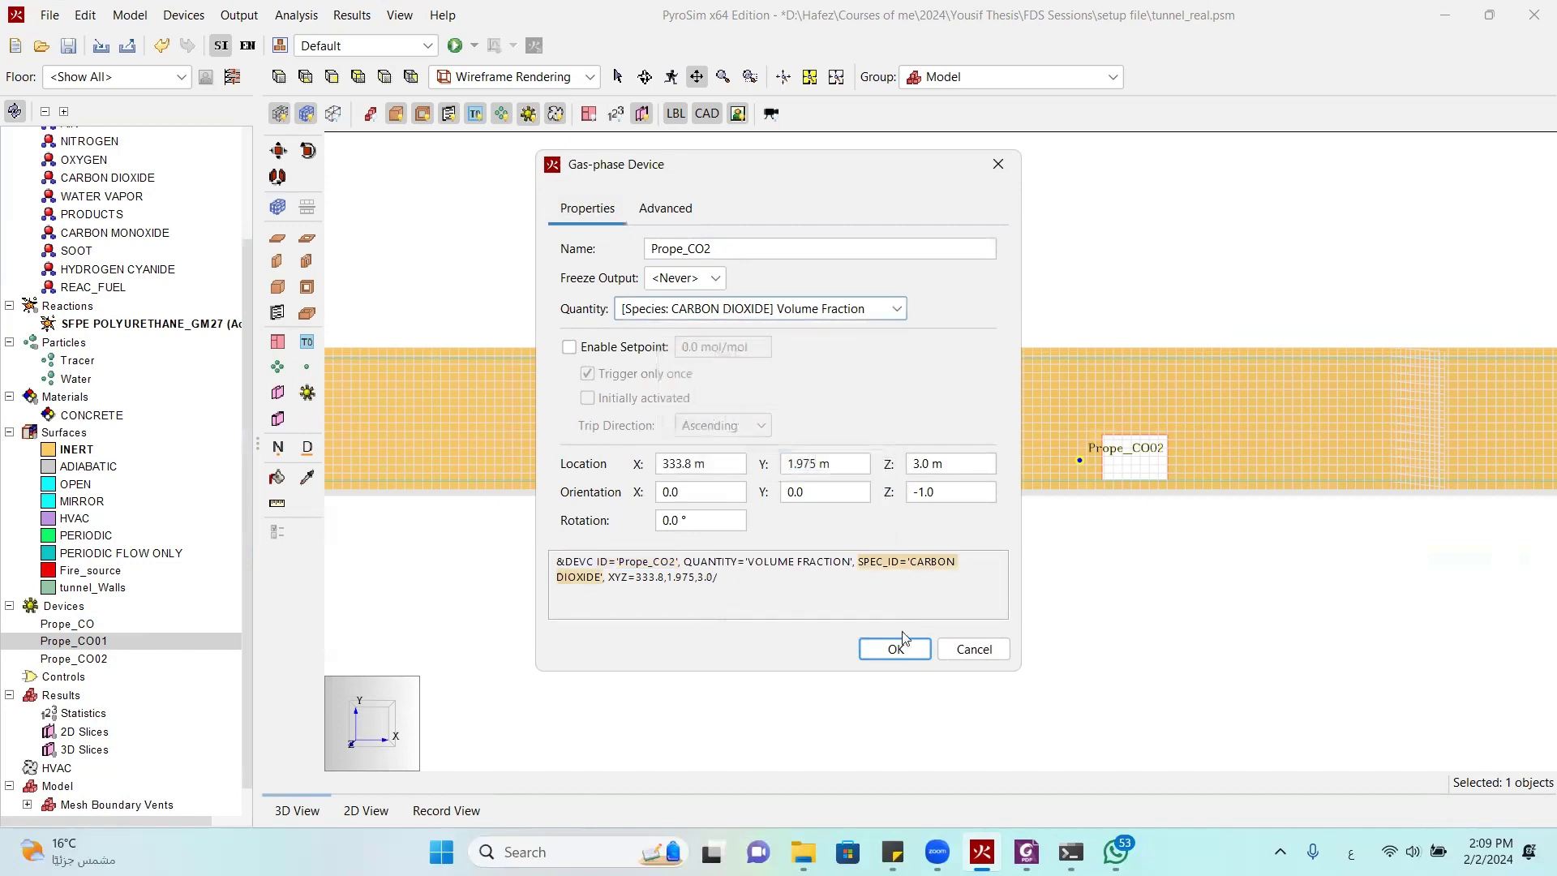
click(895, 650)
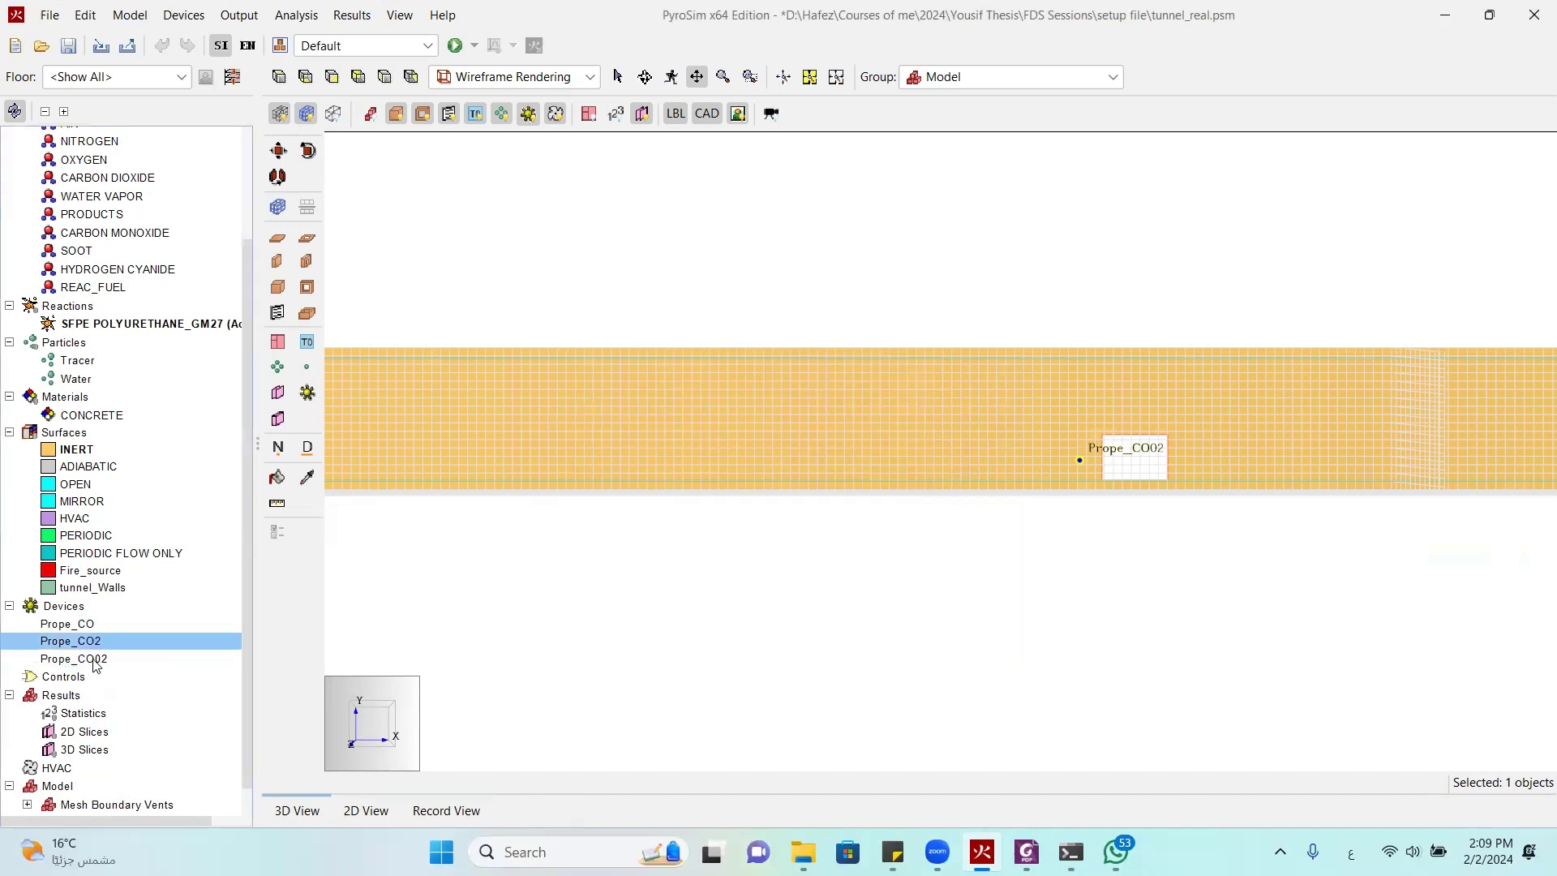
Set the second copied device's species quantity to Volume Fraction of OXYGEN
double_click(96, 659)
click(673, 308)
scroll(730, 365, up, 1)
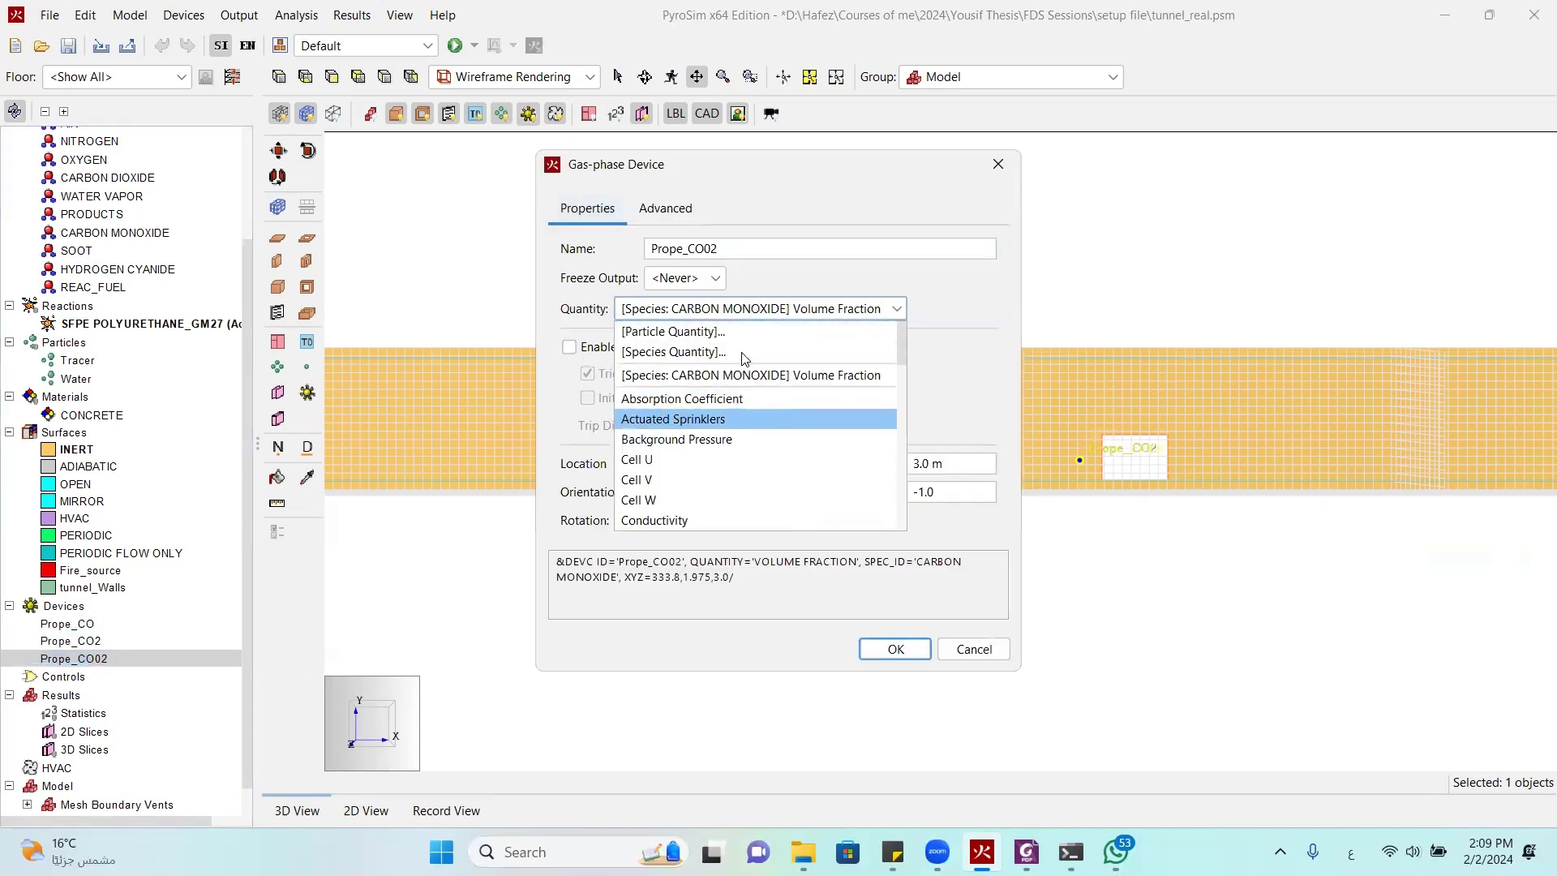
click(731, 357)
click(773, 422)
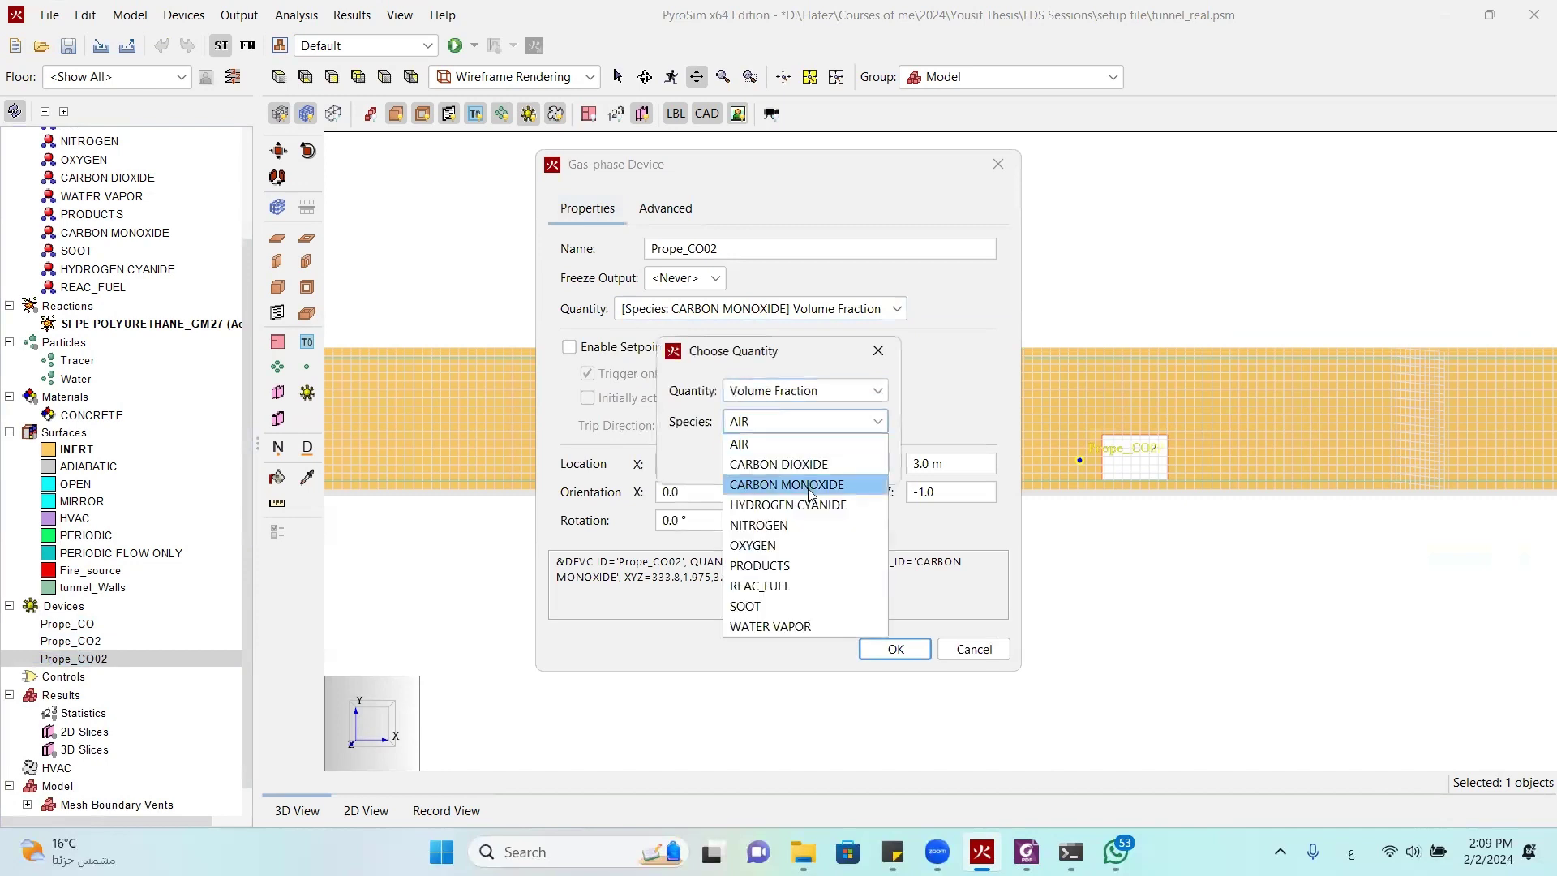
click(811, 547)
click(797, 426)
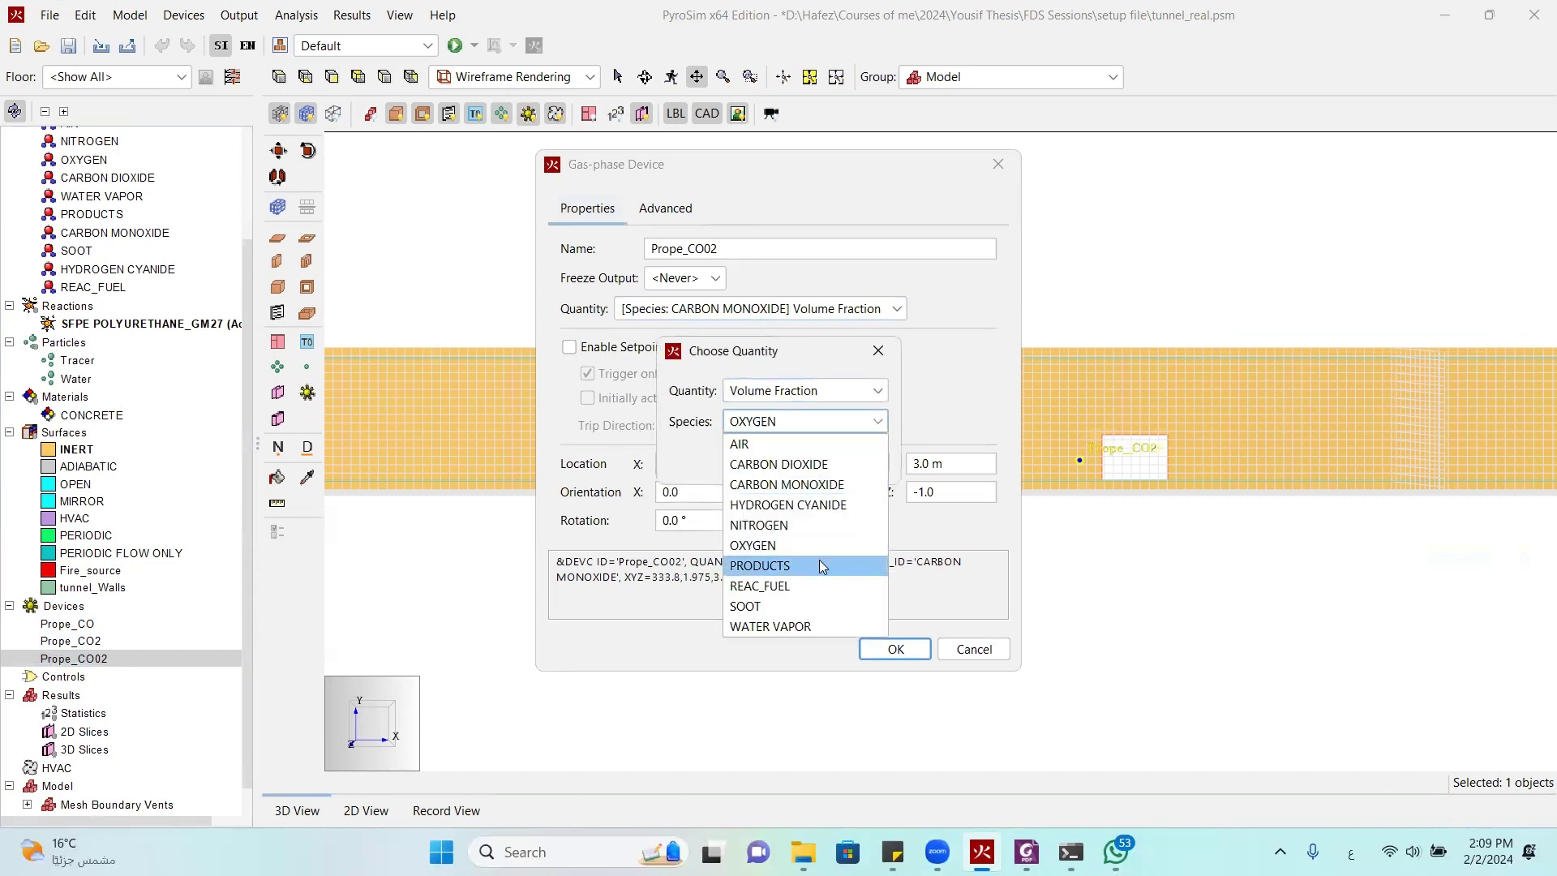
click(811, 546)
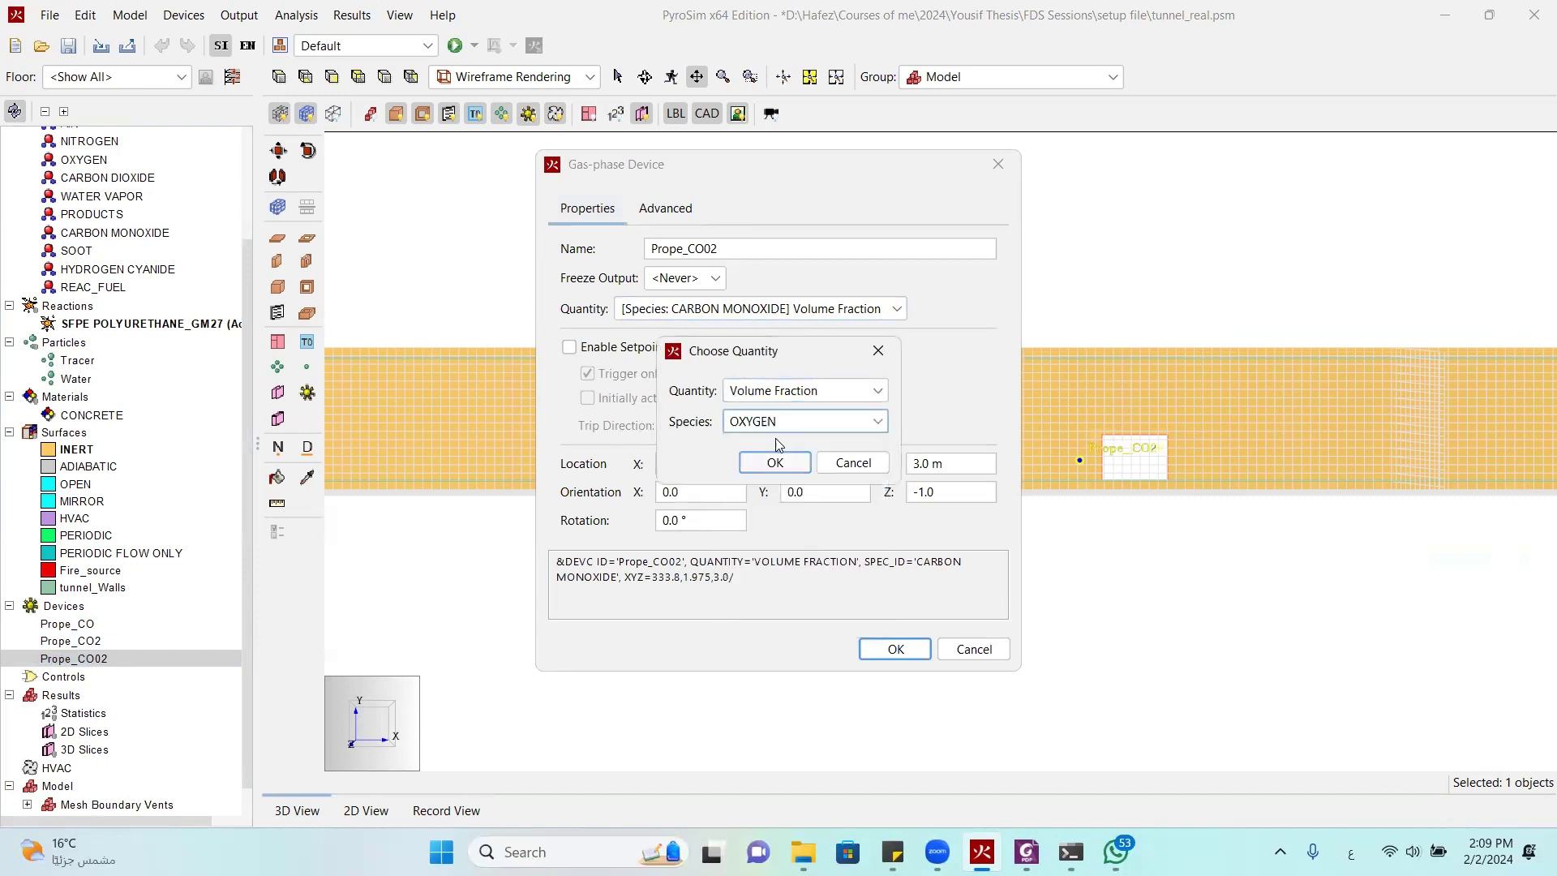
click(776, 423)
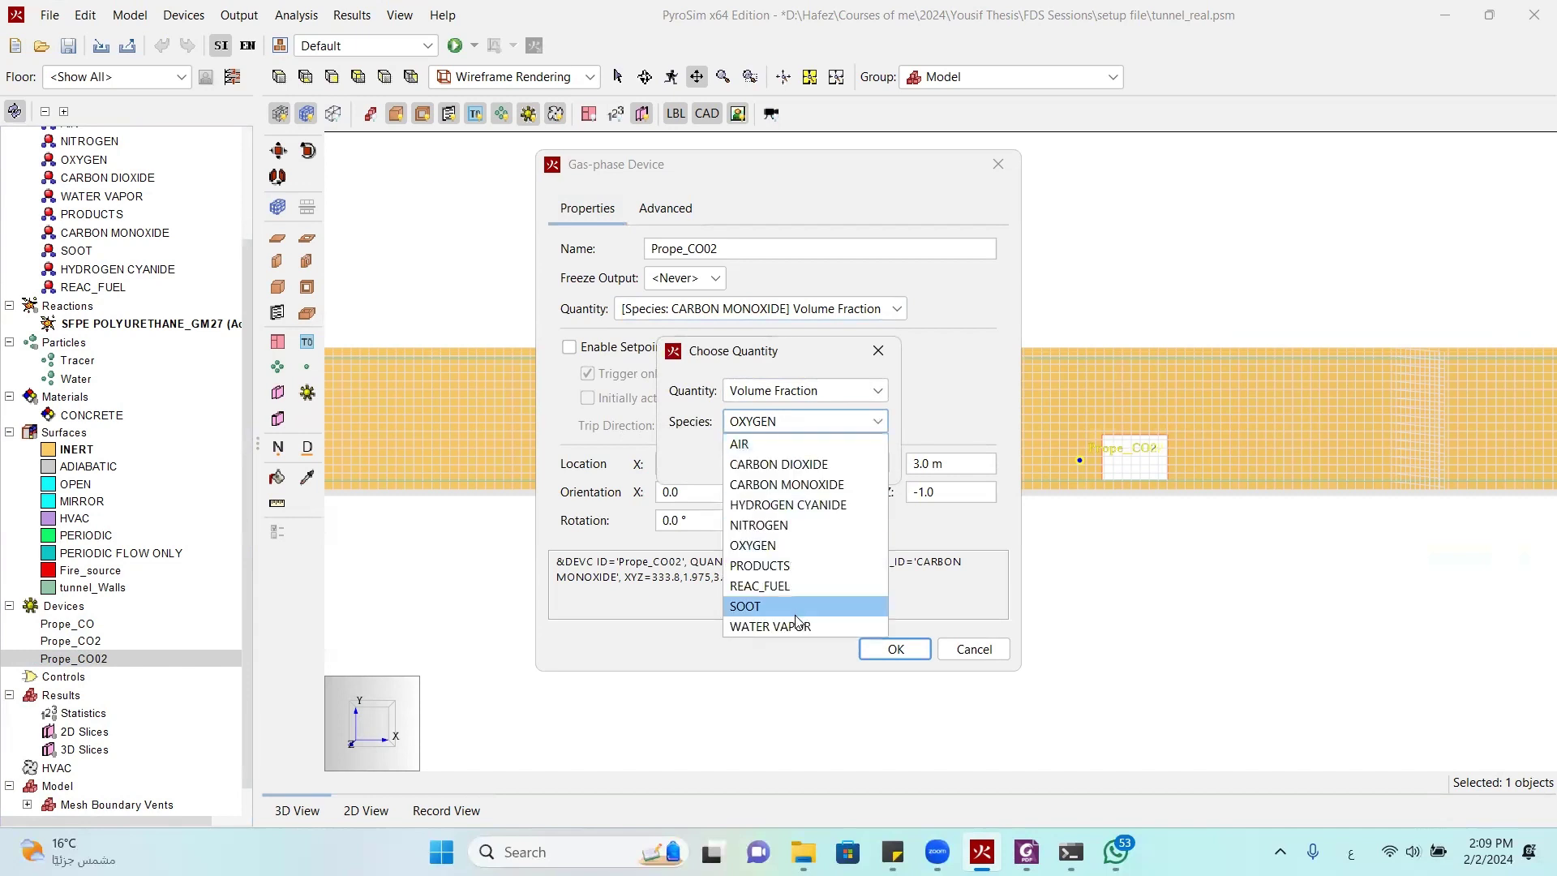
click(789, 552)
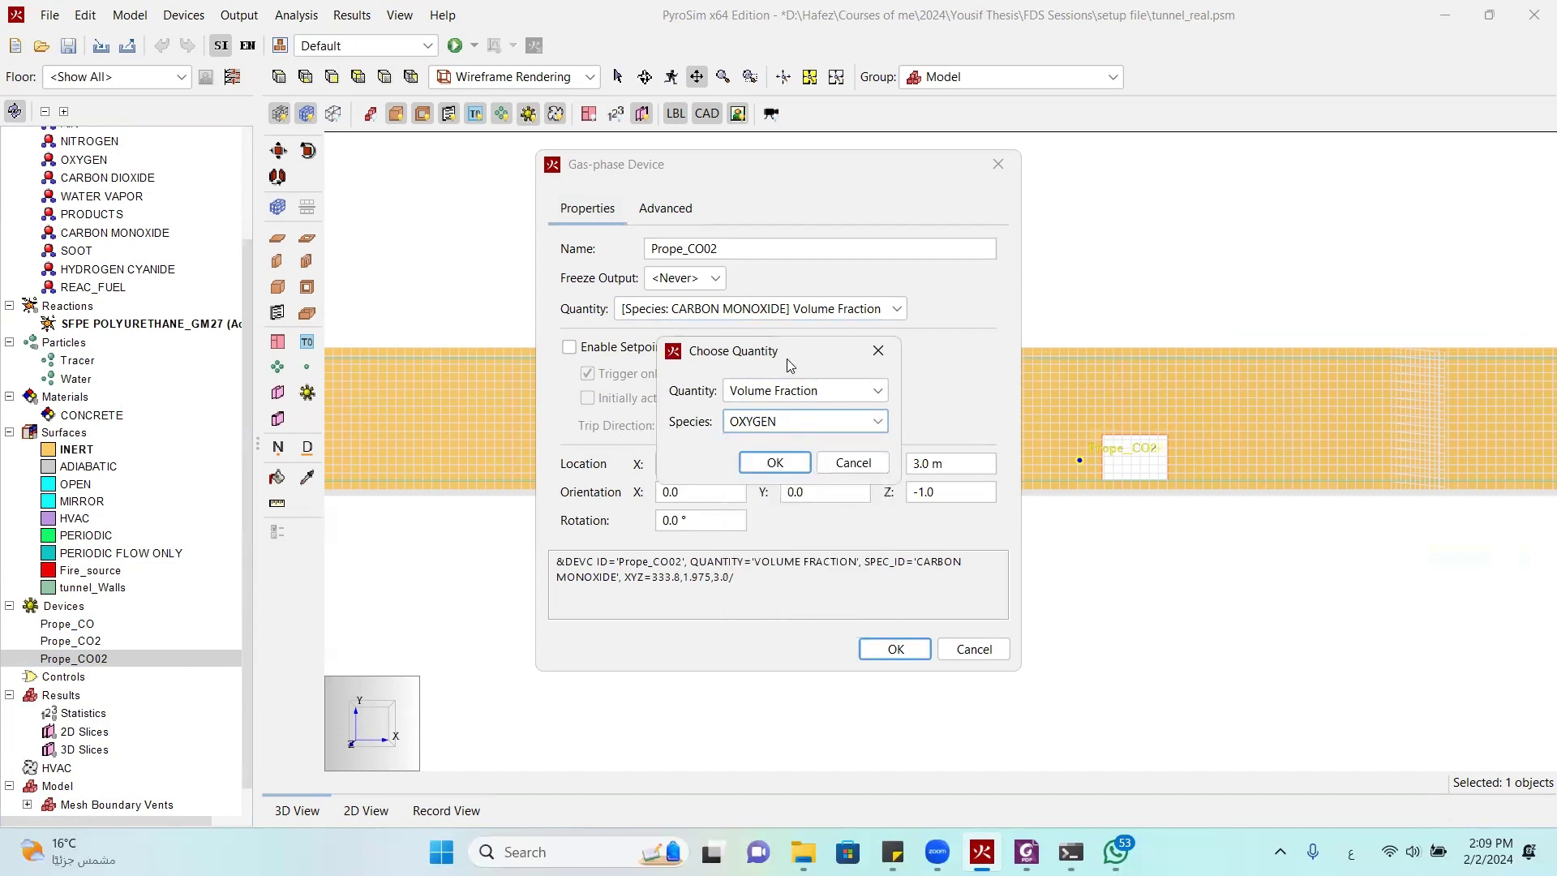
click(784, 464)
Rename the oxygen device as Prope_O2, apply its properties and save the model
click(803, 248)
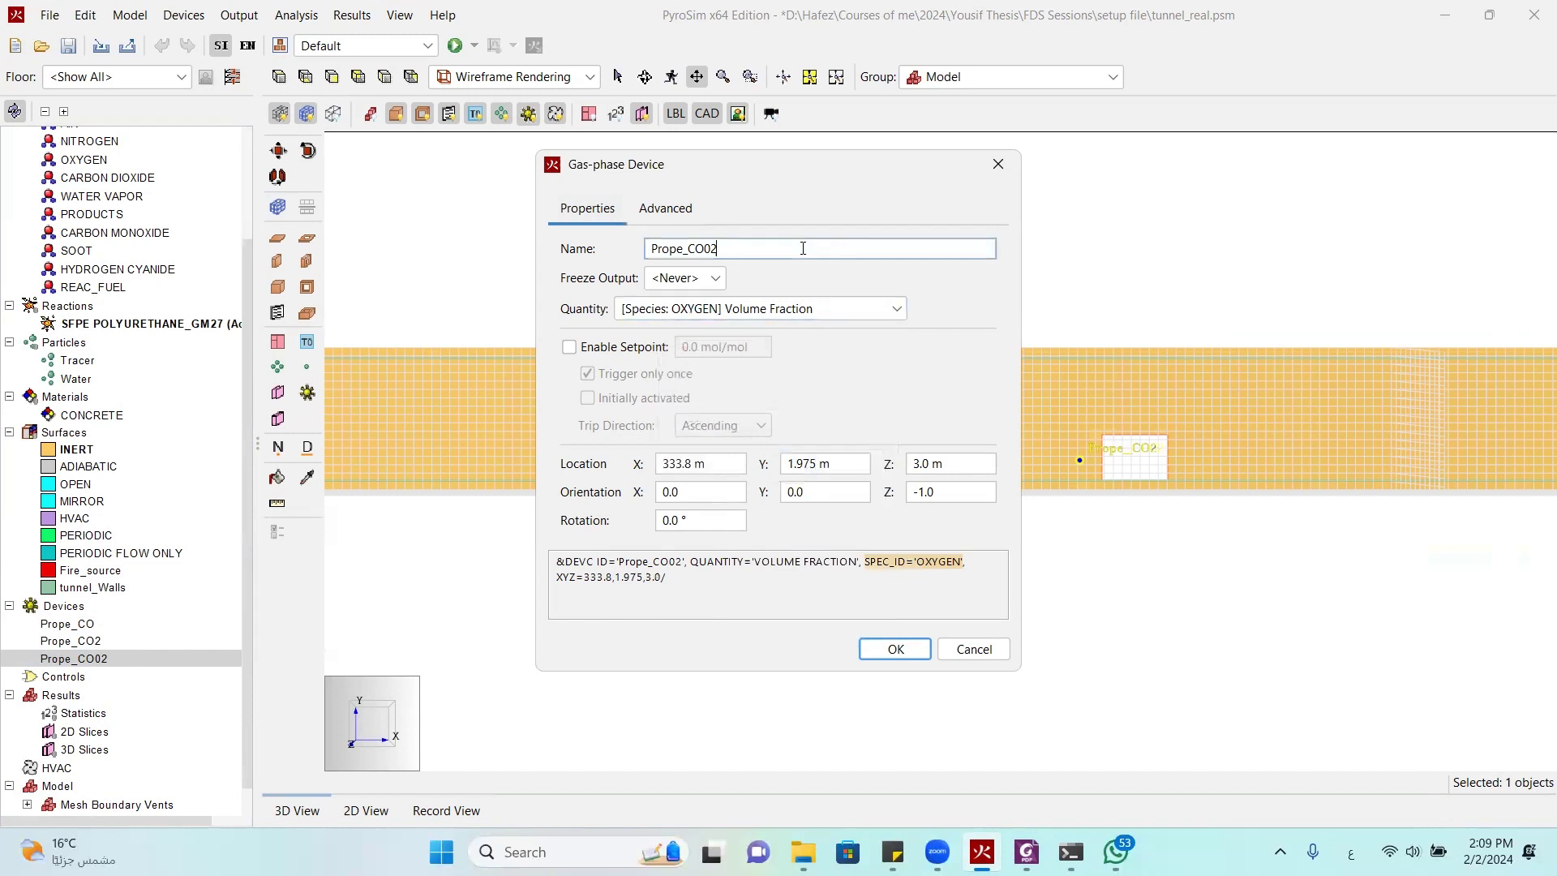
key(BackSpace)
key(BackSpace)
key(BackSpace)
key(BackSpace)
text(x)
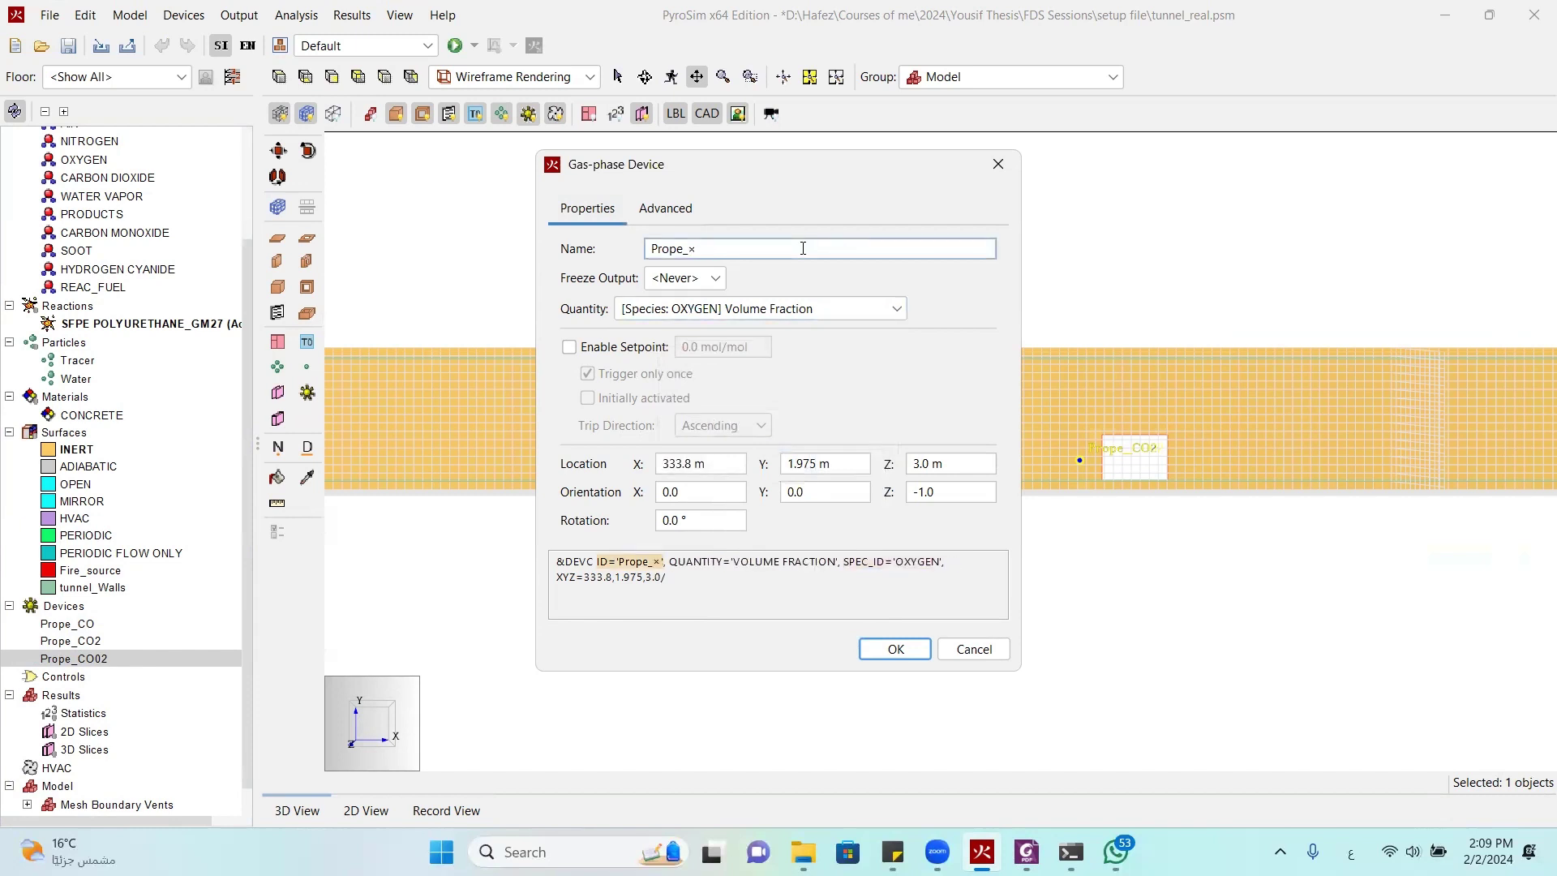
key(BackSpace)
text(O2)
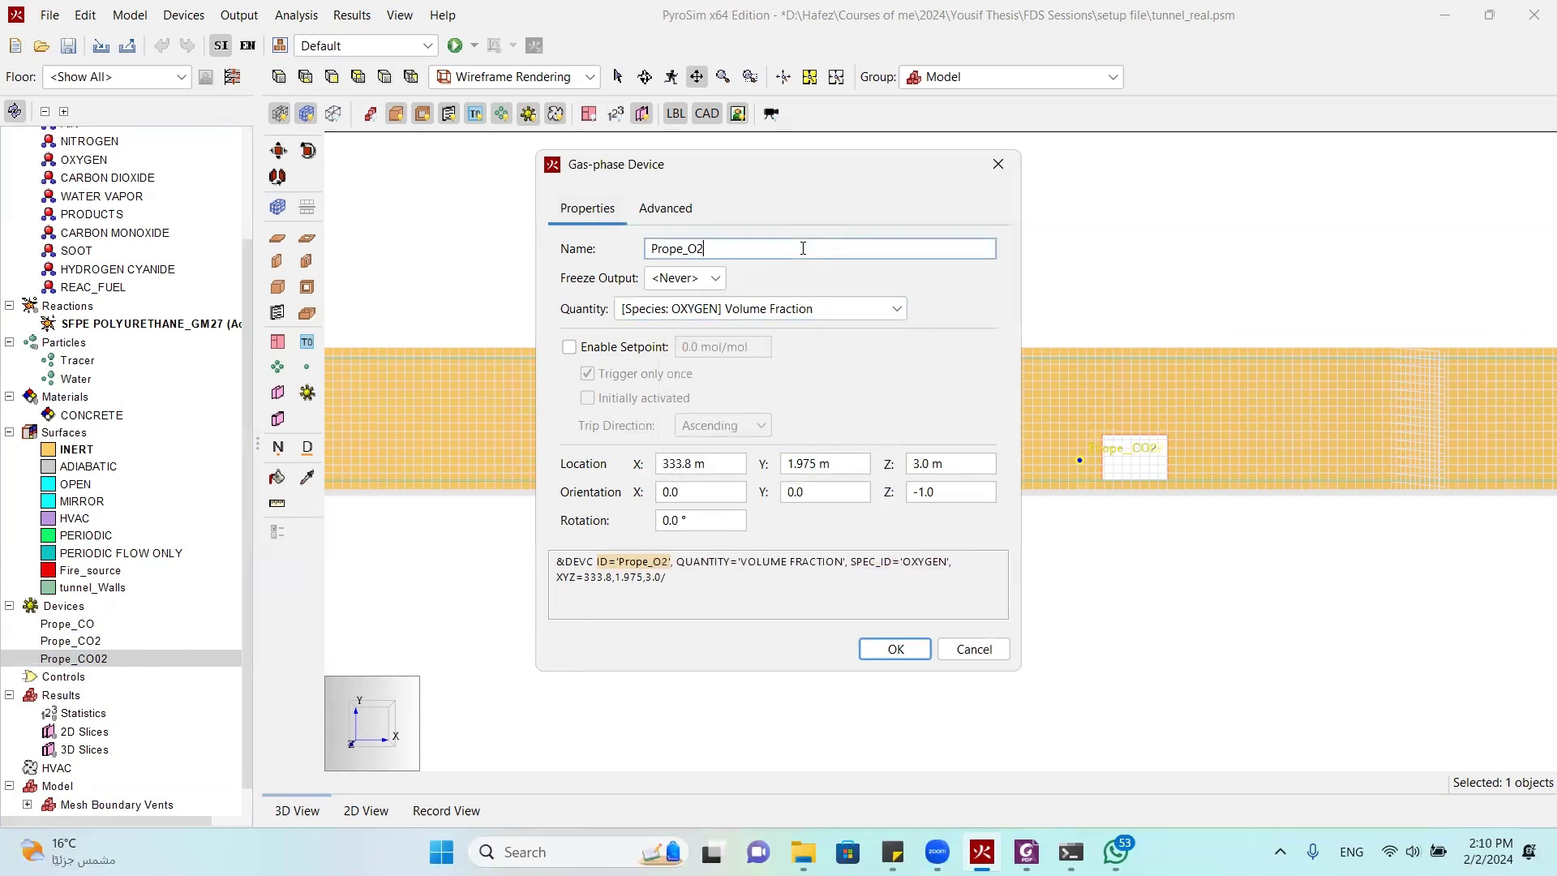
click(893, 649)
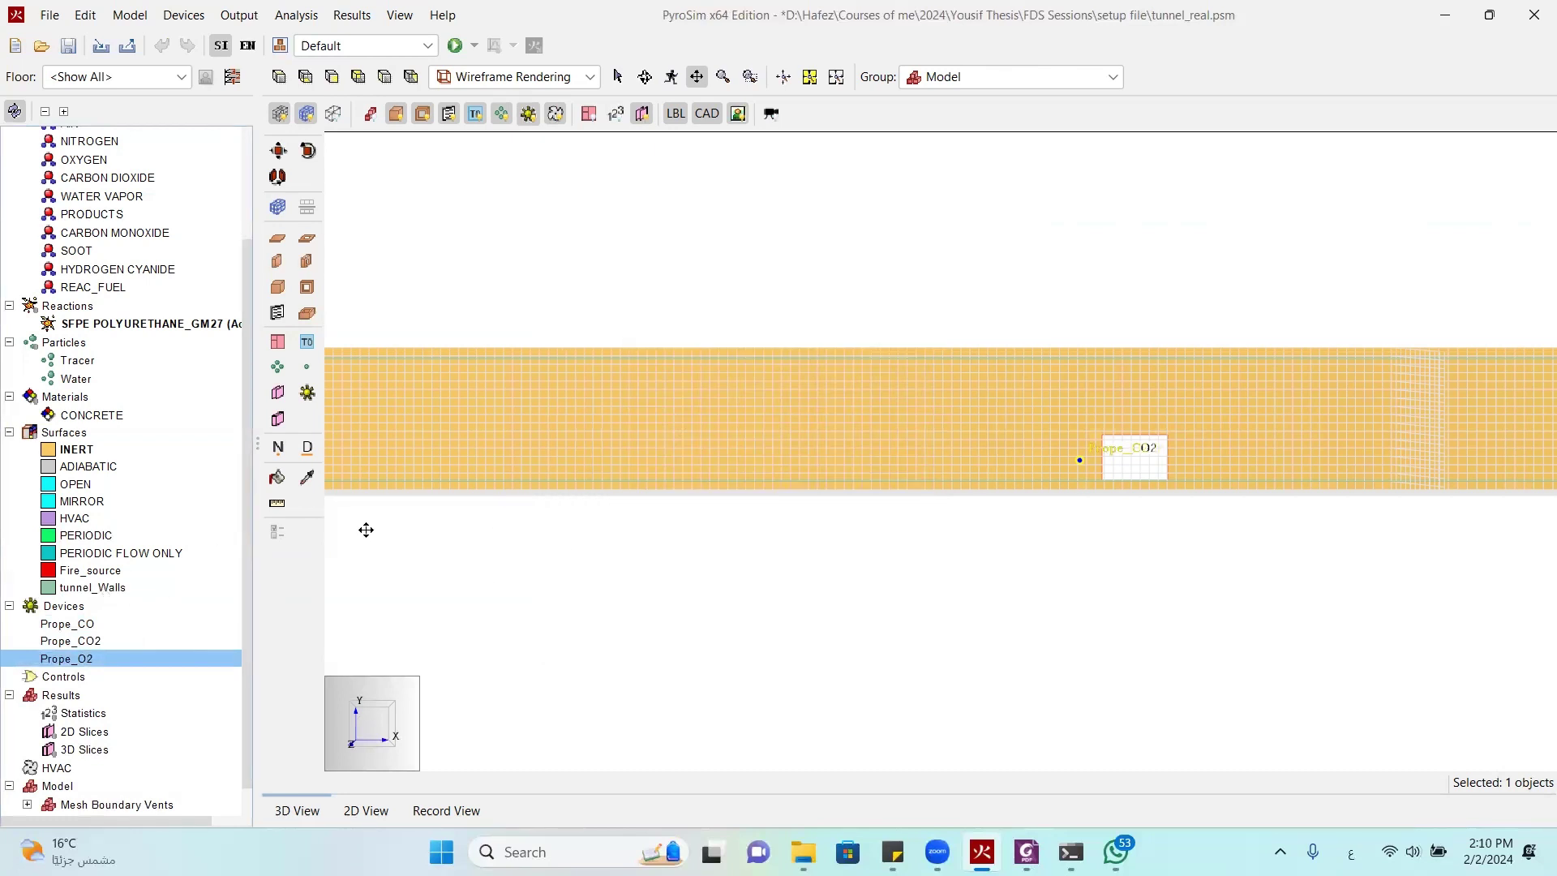
key(ctrl+s)
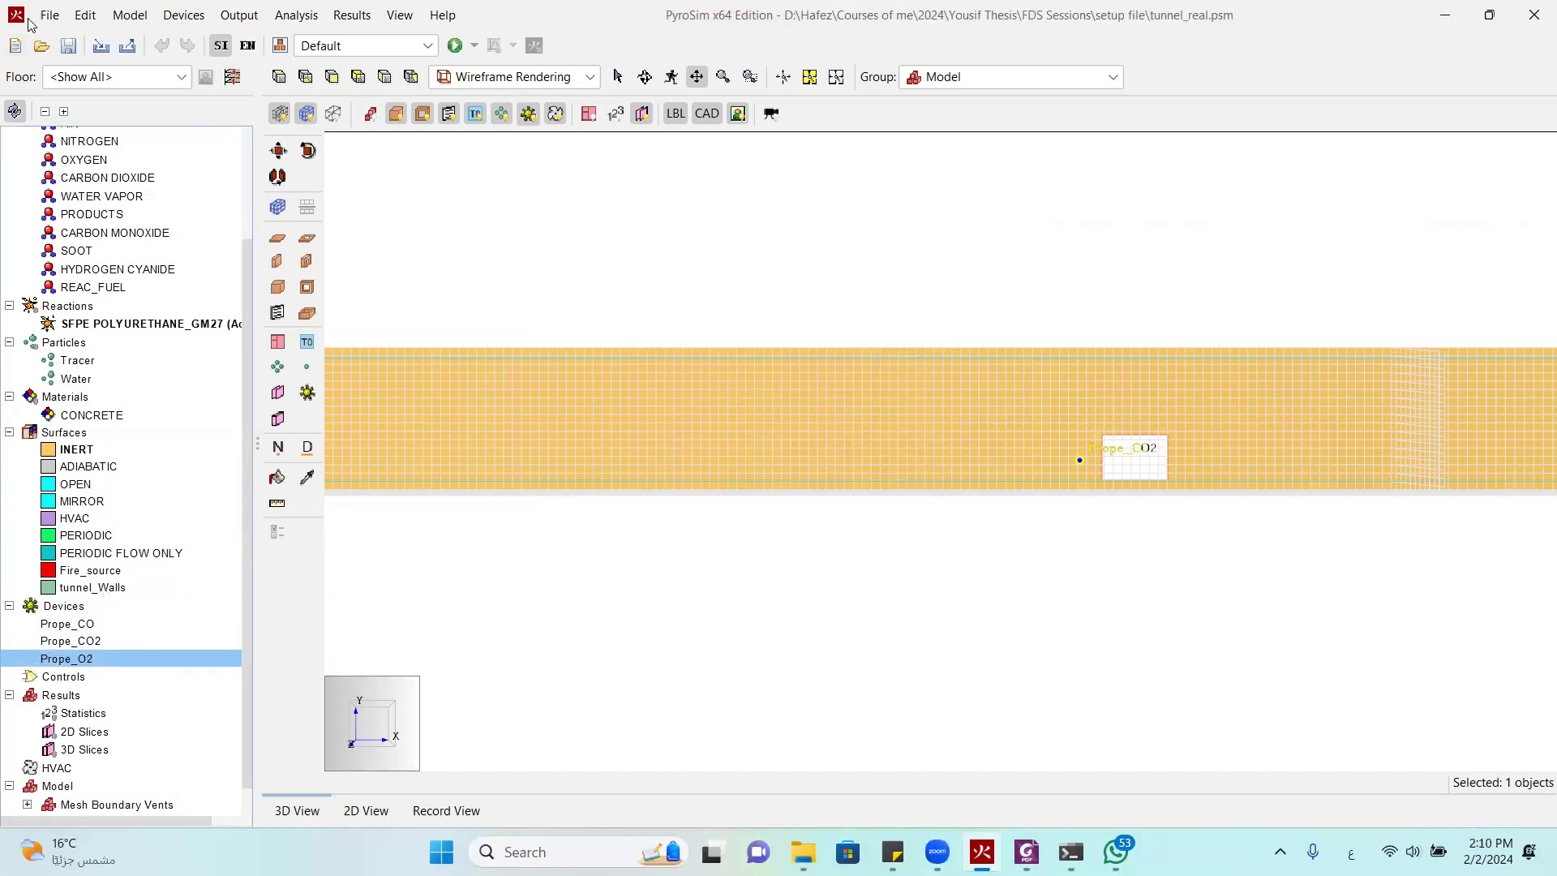
Switch to File Explorer and open the tunnel_real_devc results file from the Check folder in Excel
click(803, 852)
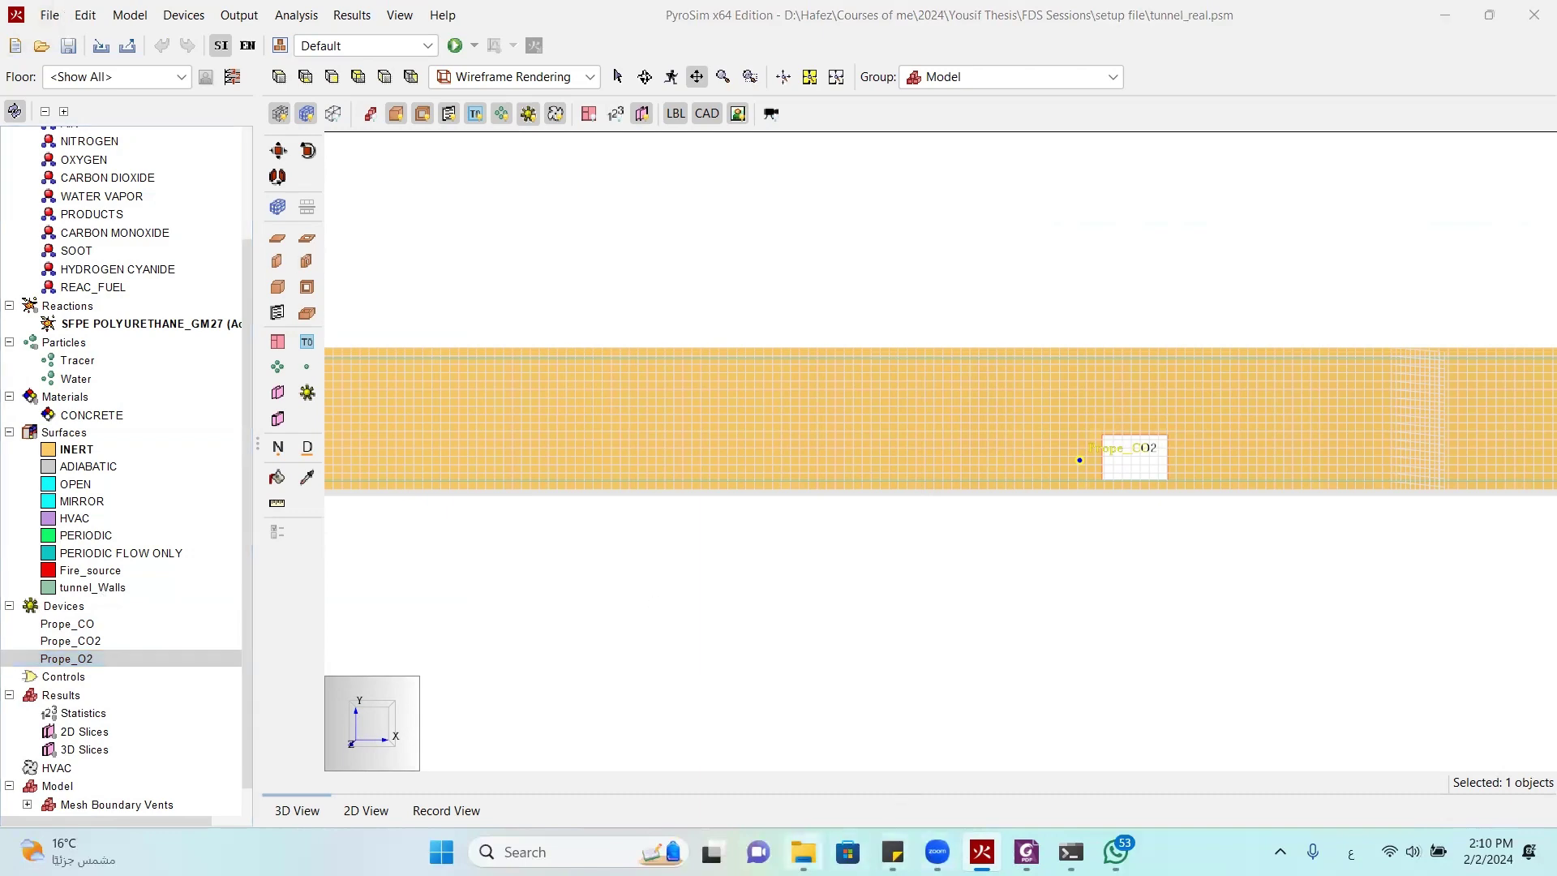
click(1046, 510)
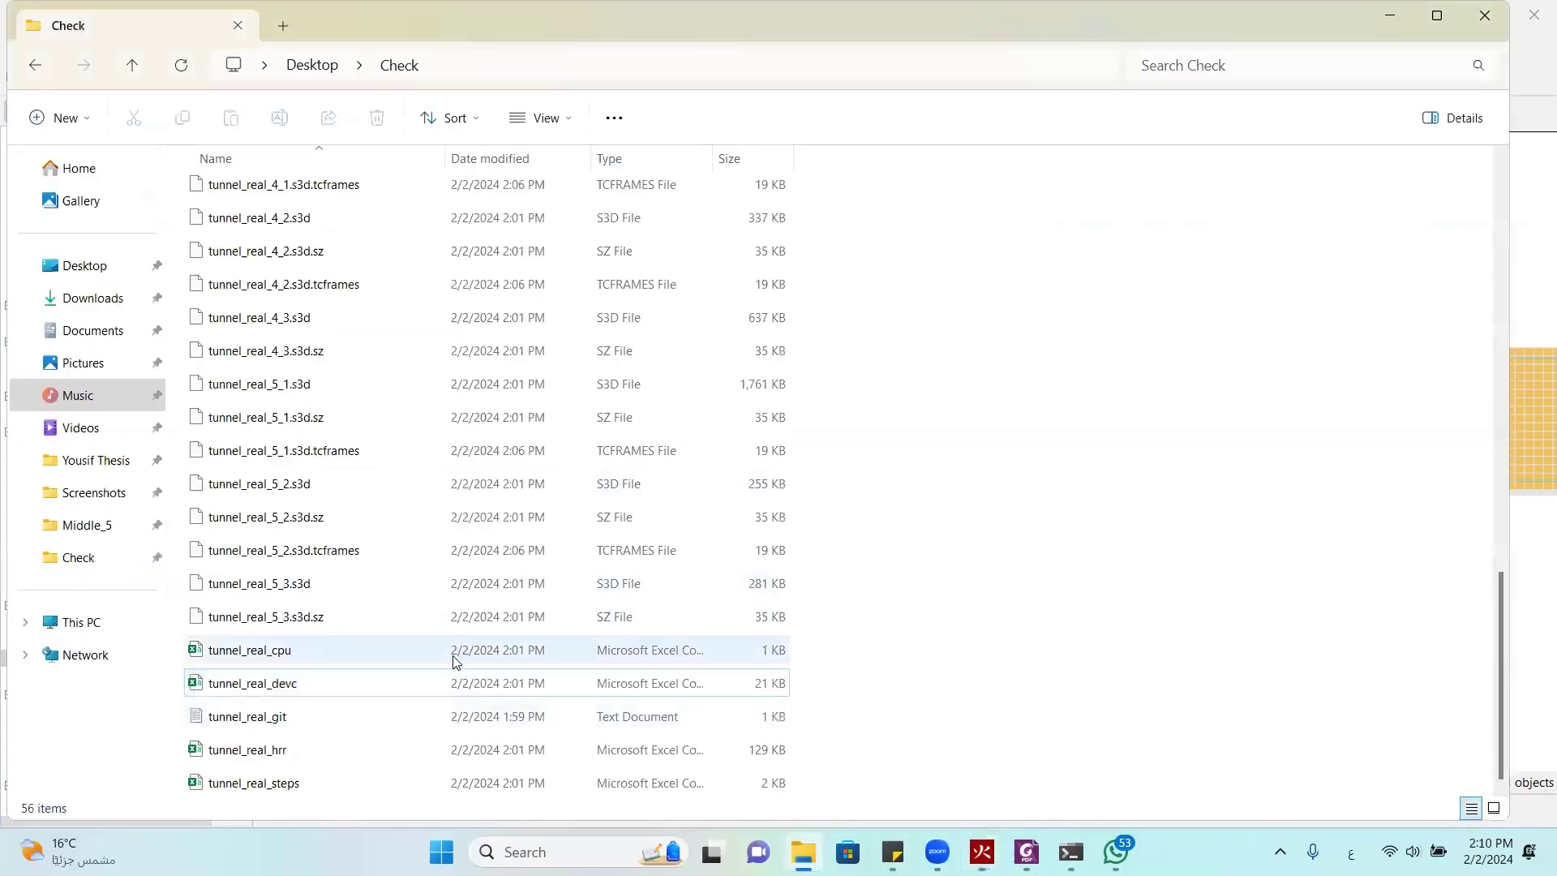
double_click(319, 696)
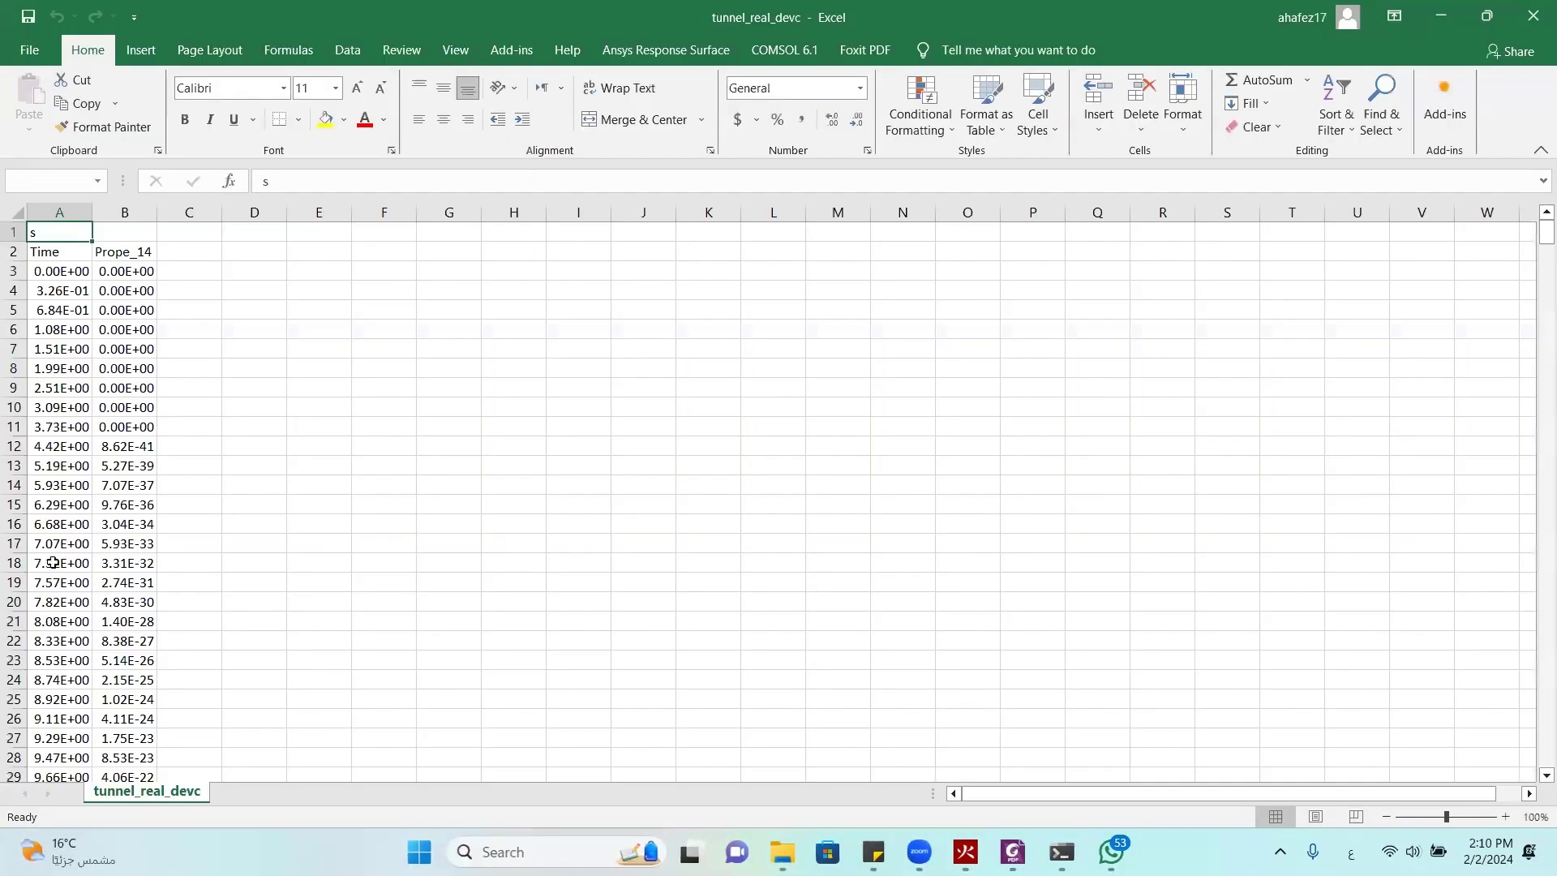
Delete the two header rows at the start of the tunnel_real_devc sheet
drag(13, 232, 13, 252)
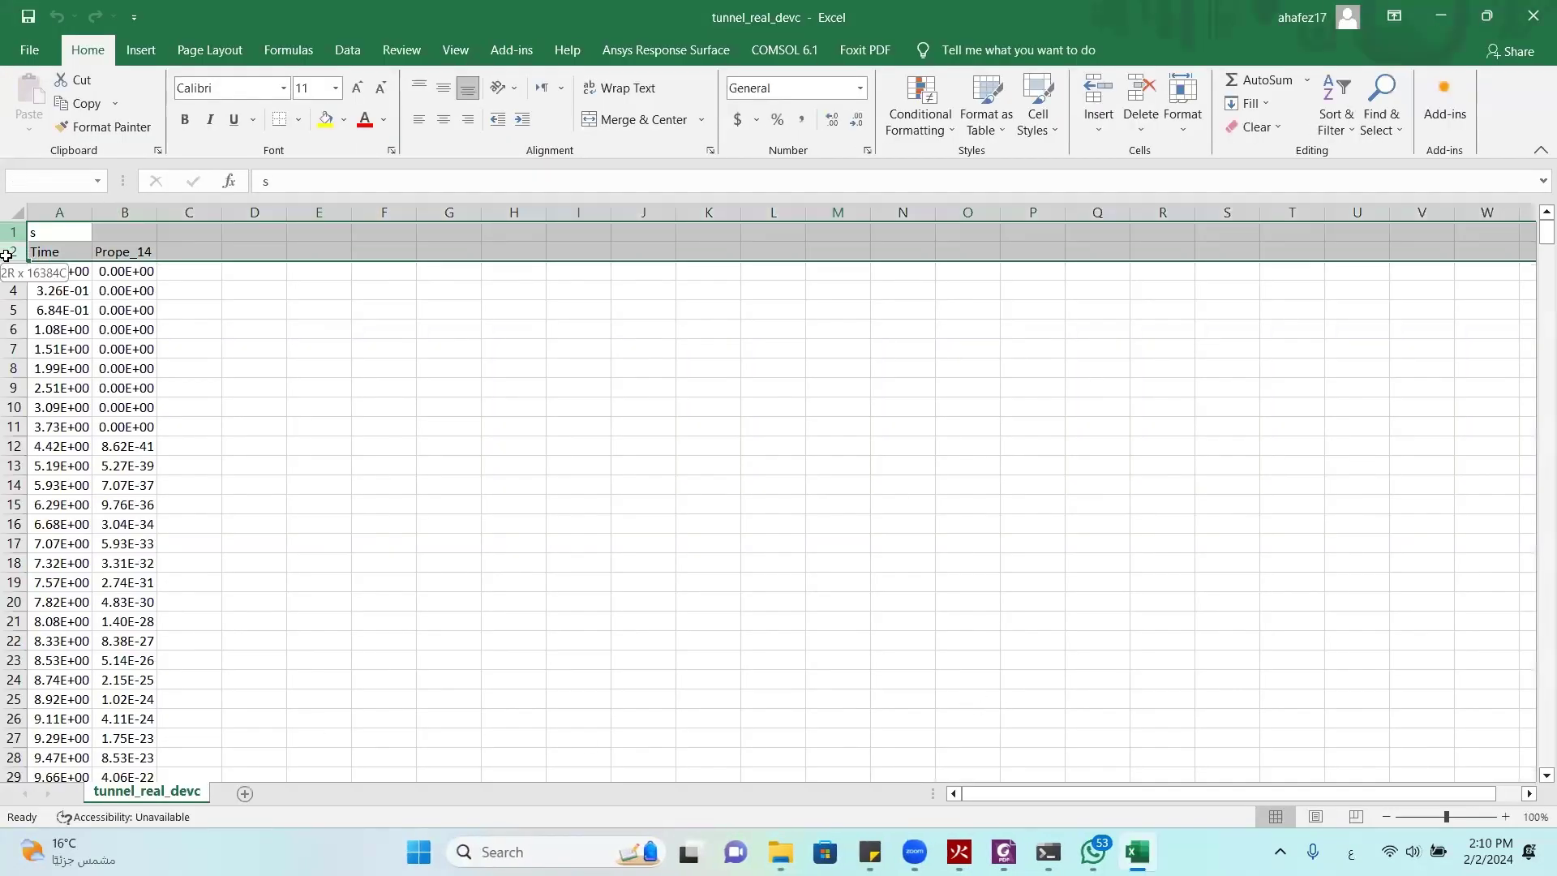
right_click(13, 253)
click(65, 457)
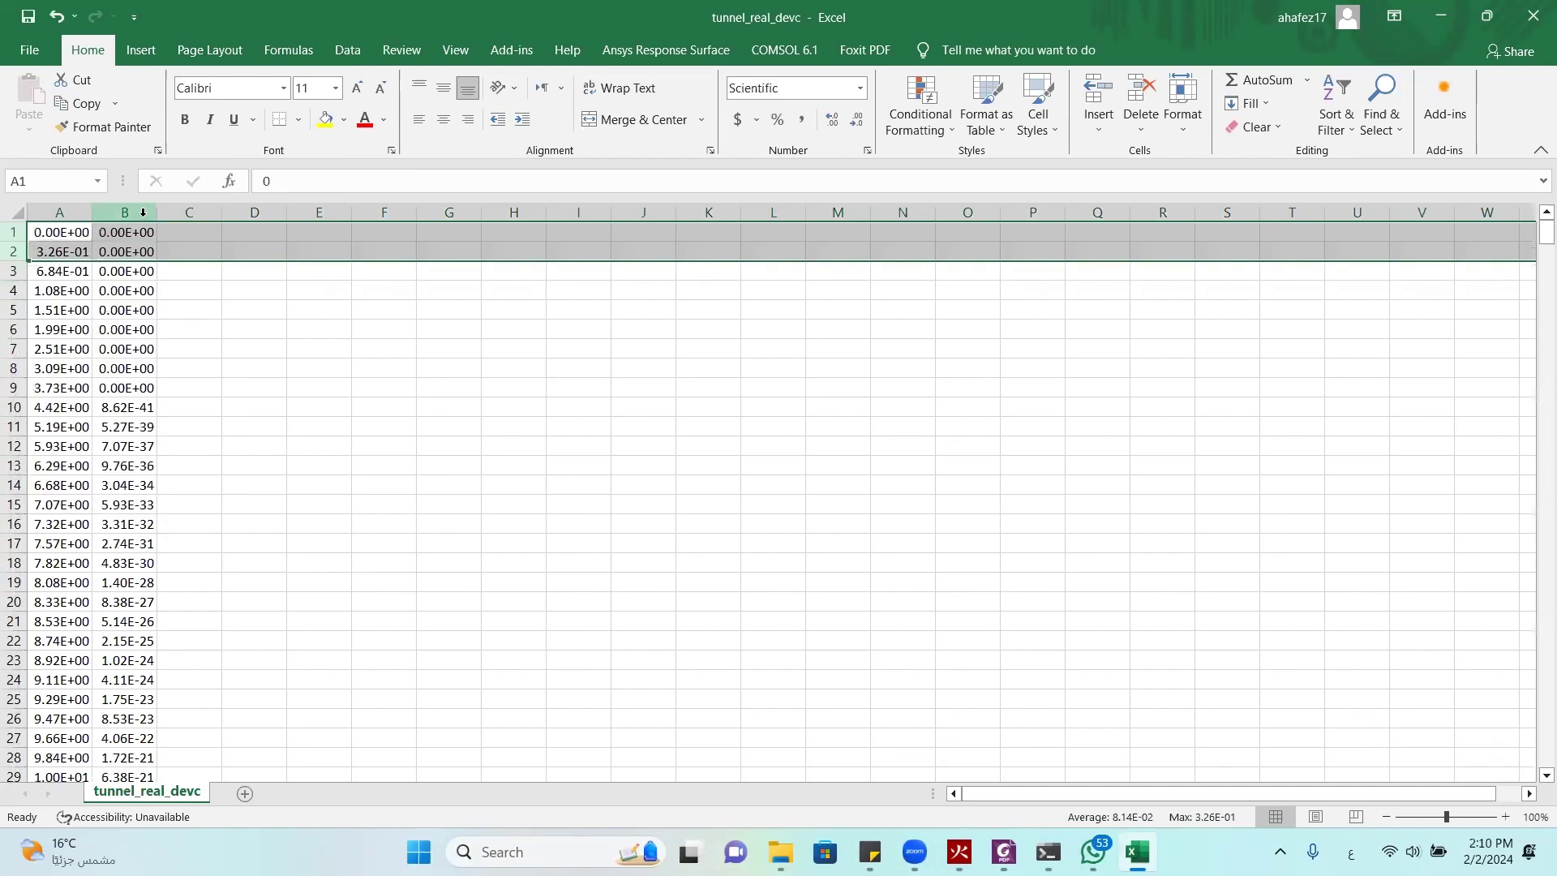
Select the device values in column B and capture the status bar's average and maximum with Snipping Tool
click(125, 211)
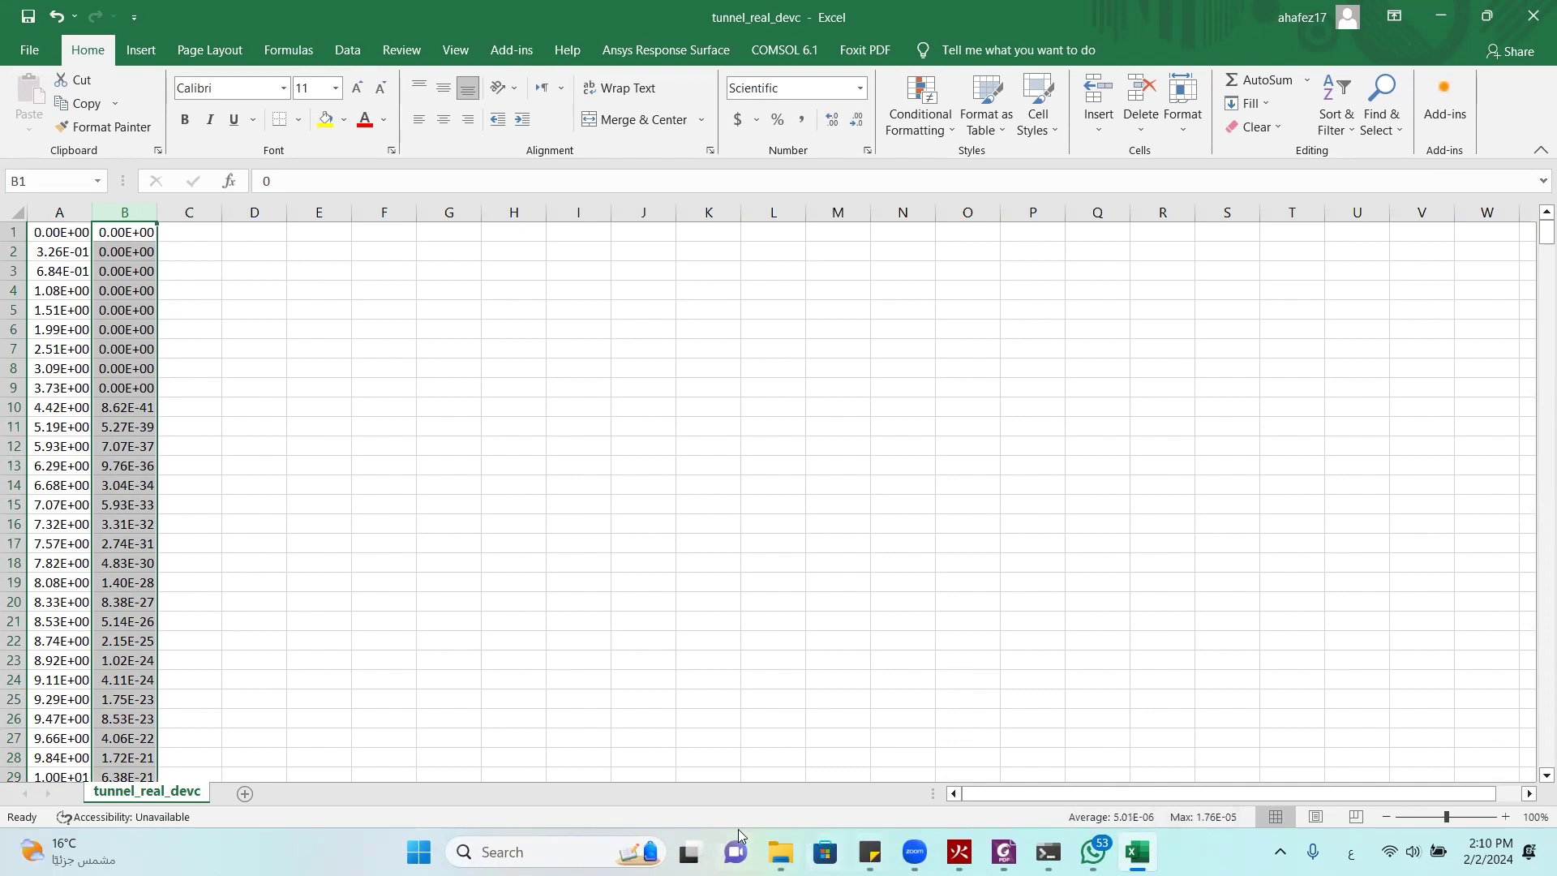
click(650, 845)
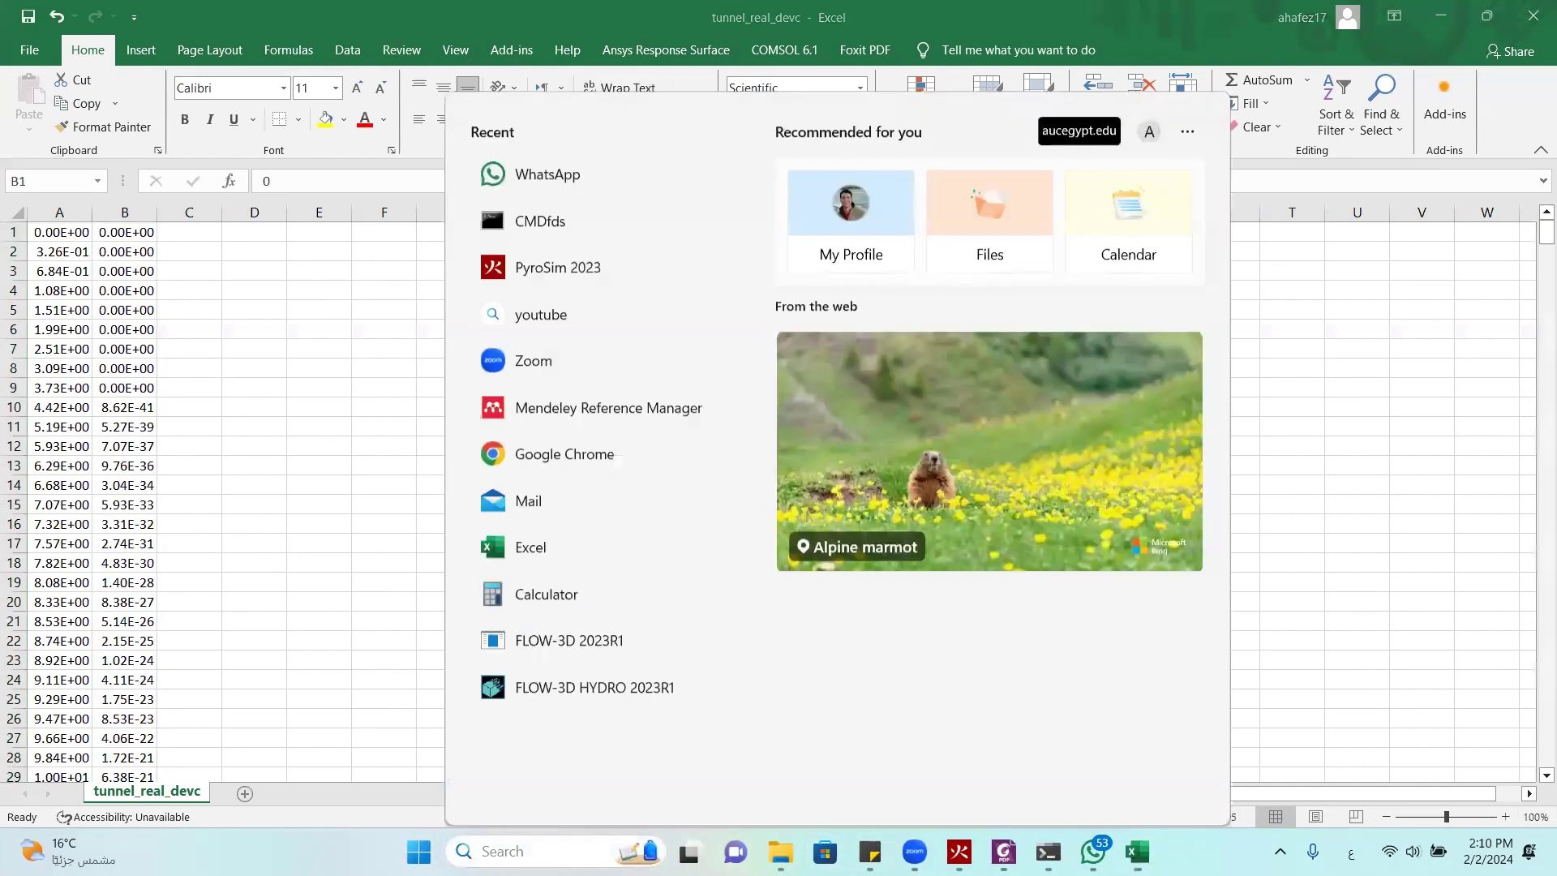
text(snipping tool)
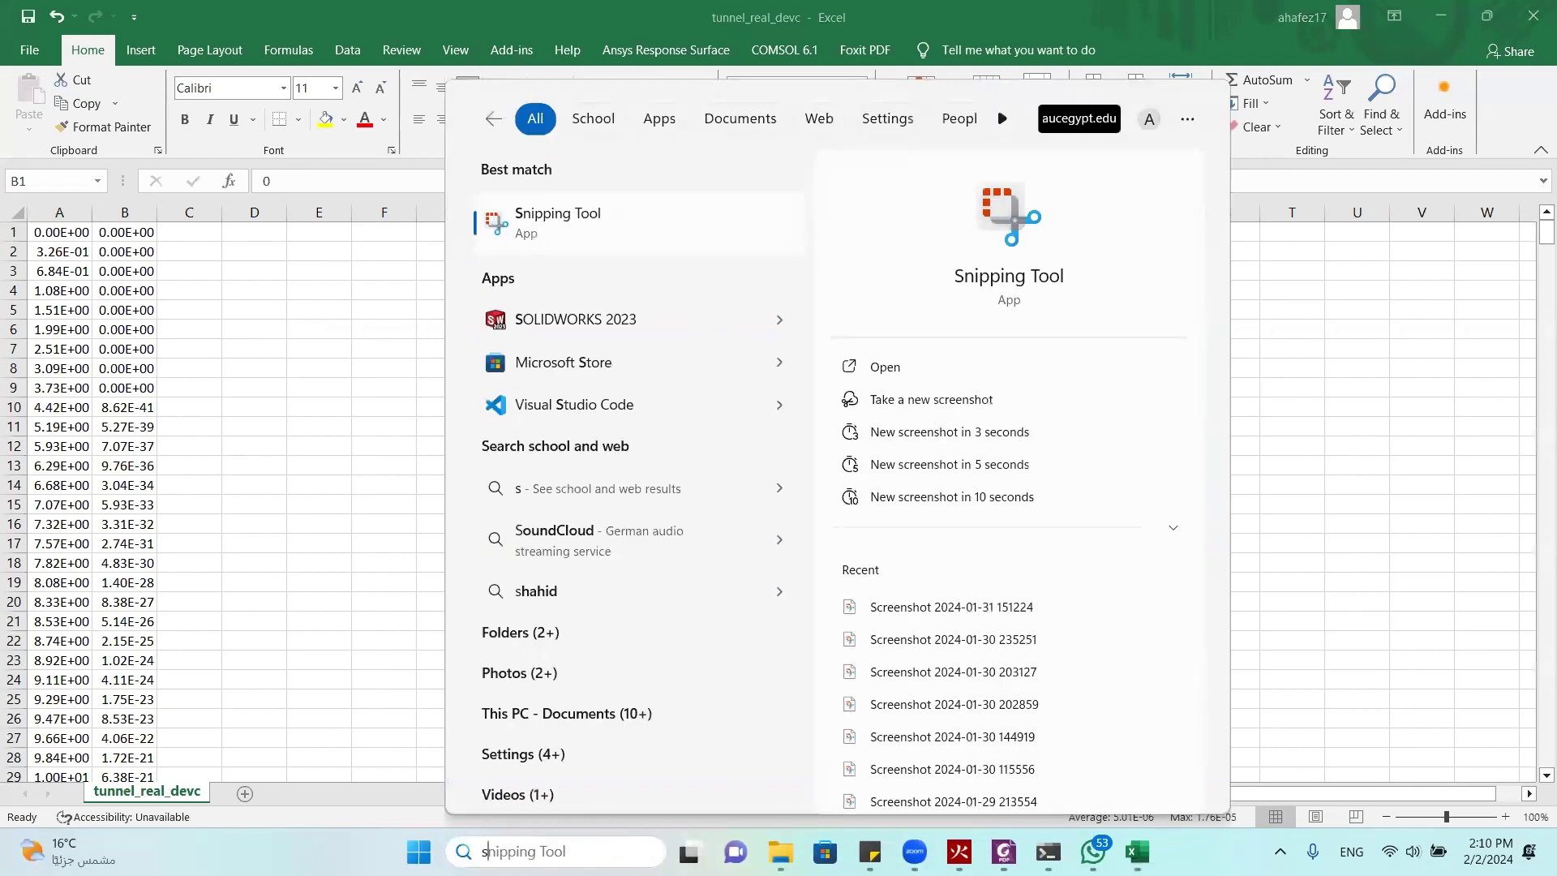
key(Return)
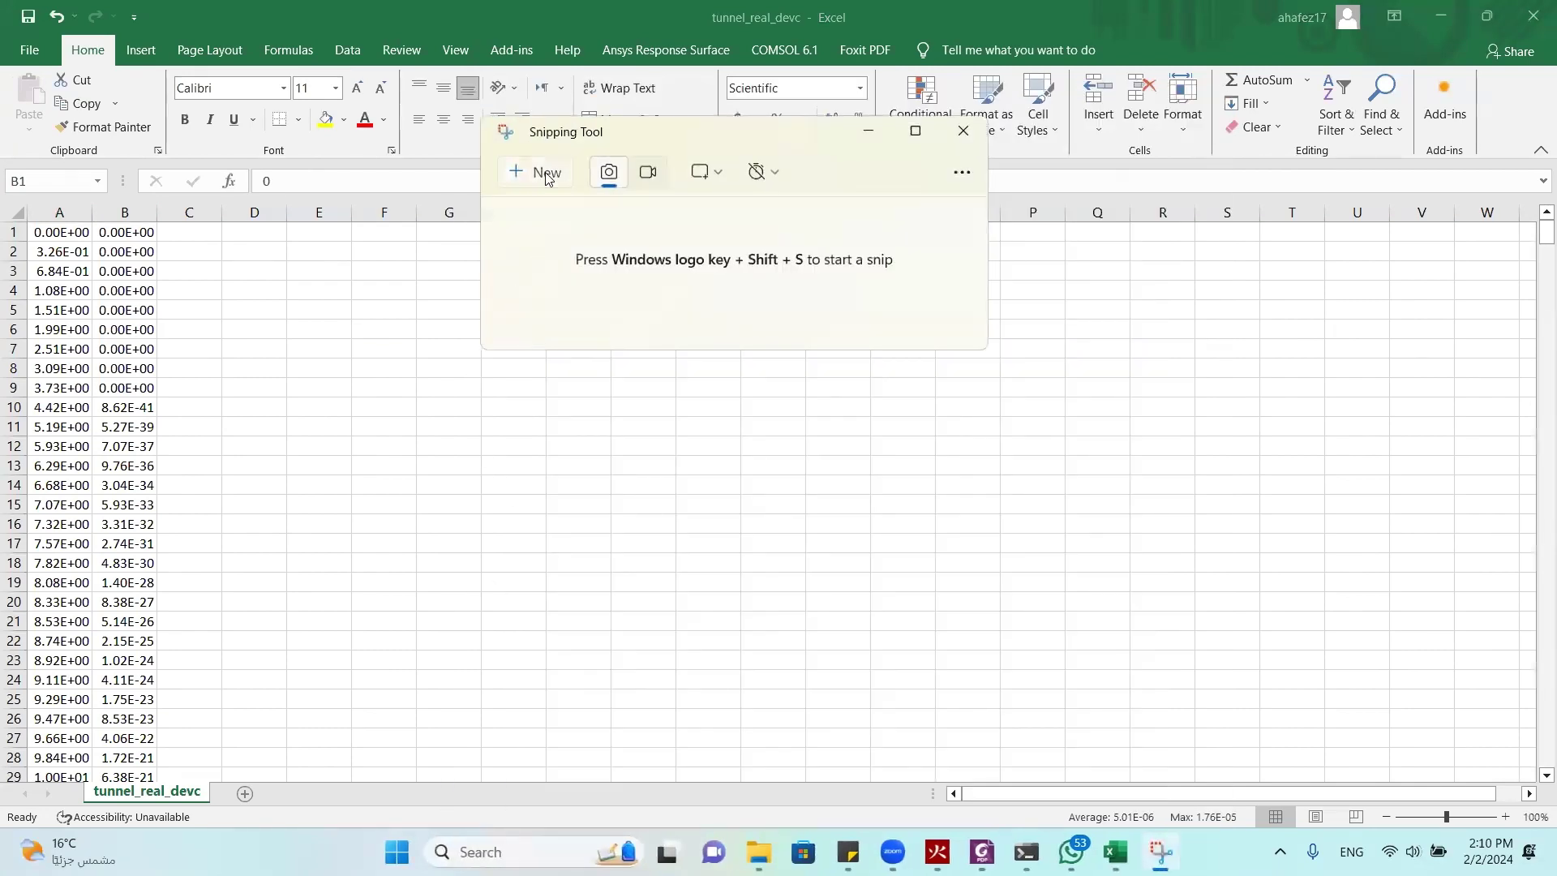
click(542, 172)
drag(951, 662, 1272, 846)
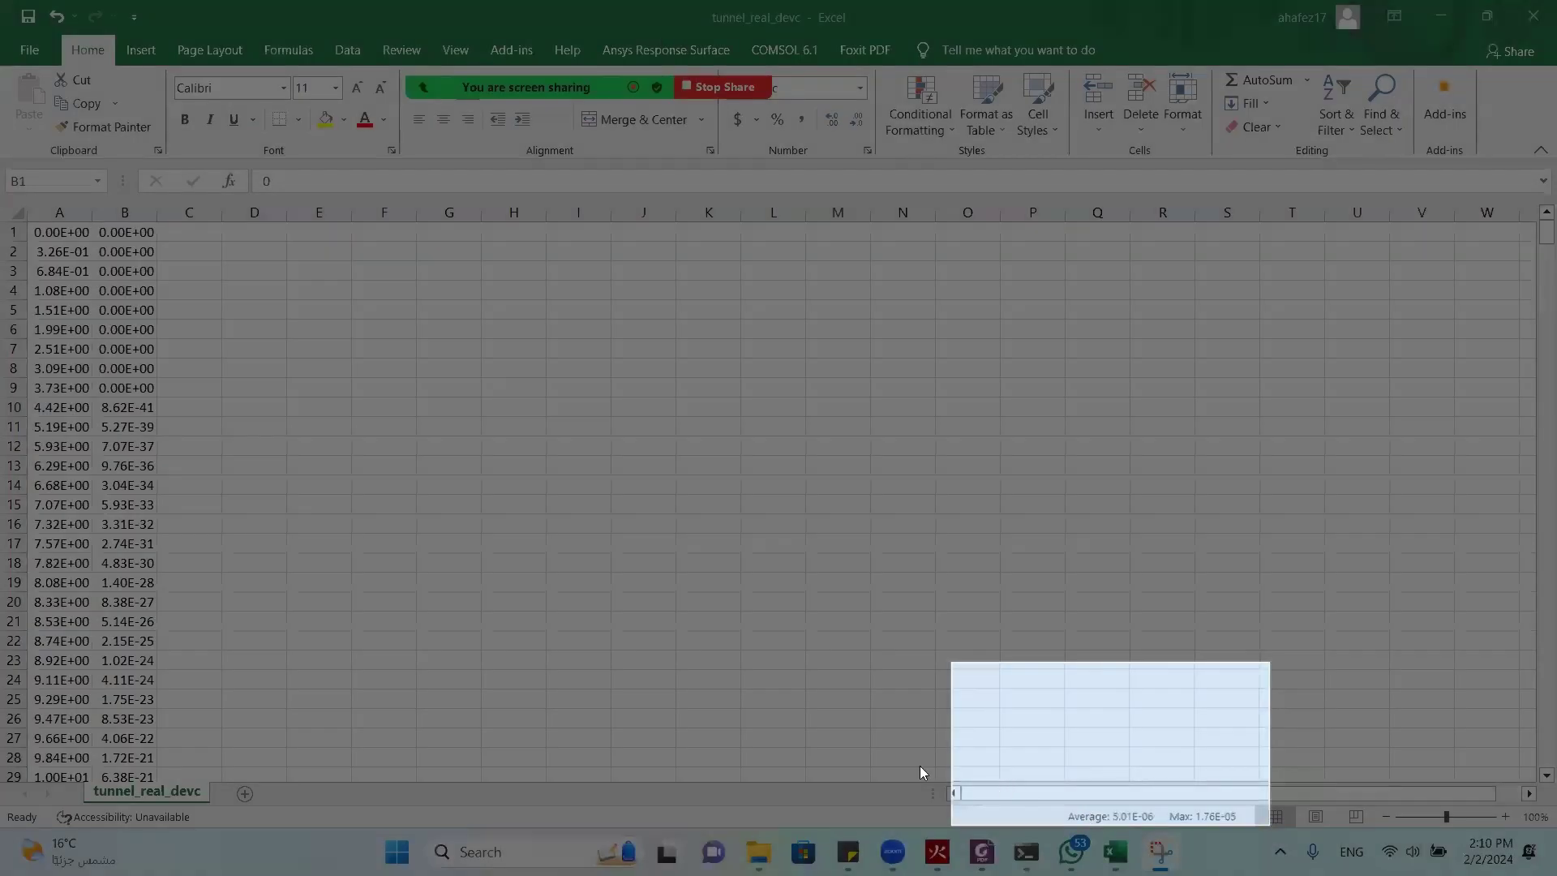
Close the tunnel_real_devc workbook without saving and delete the old result files from the Check folder
click(1534, 15)
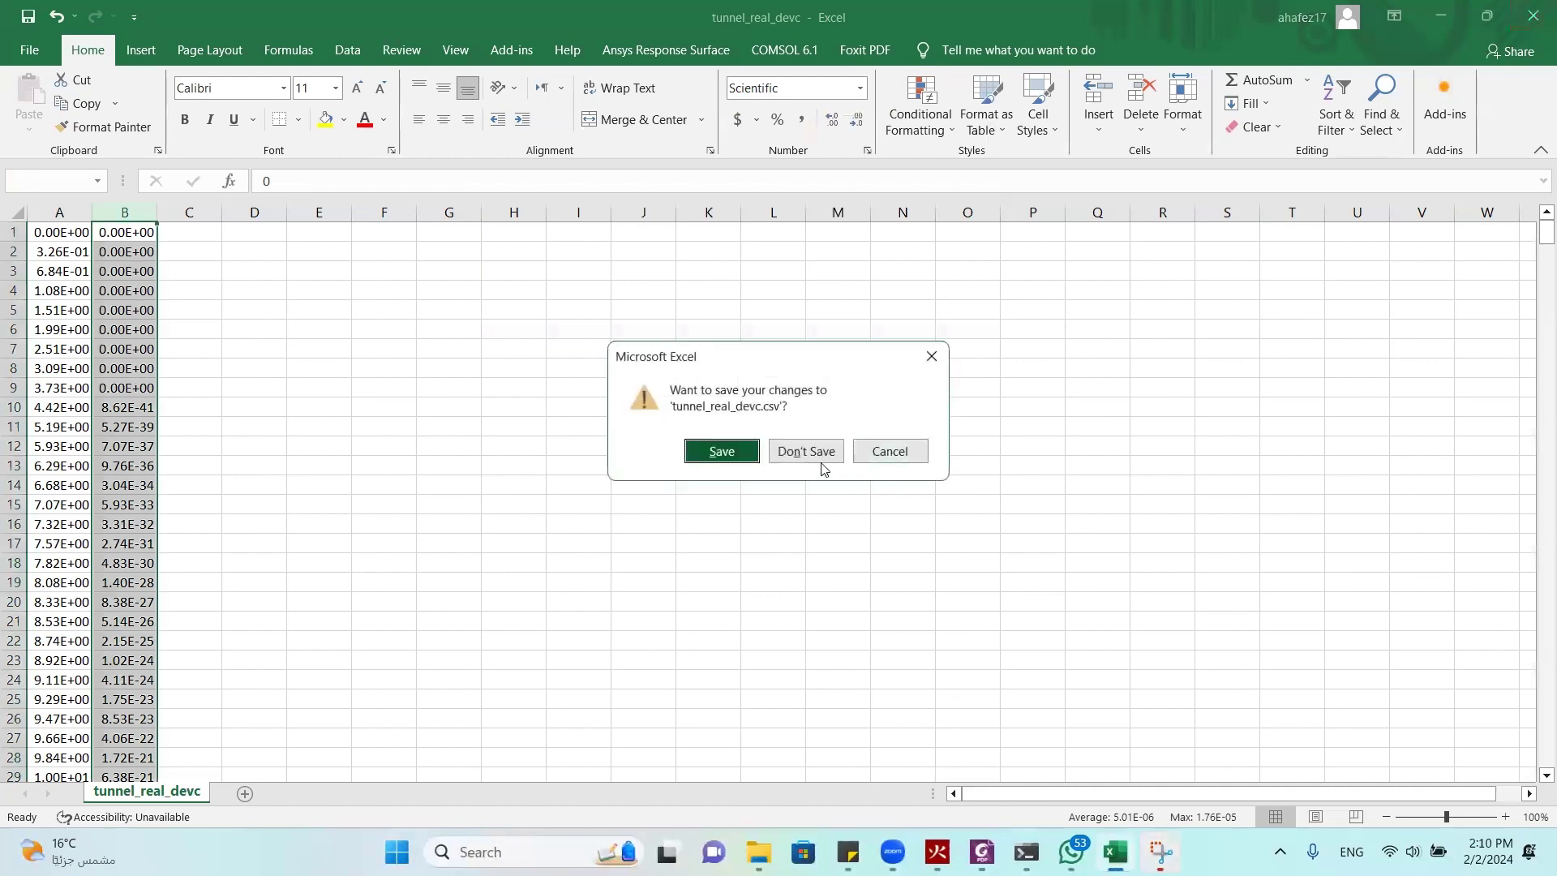
click(806, 449)
key(Delete)
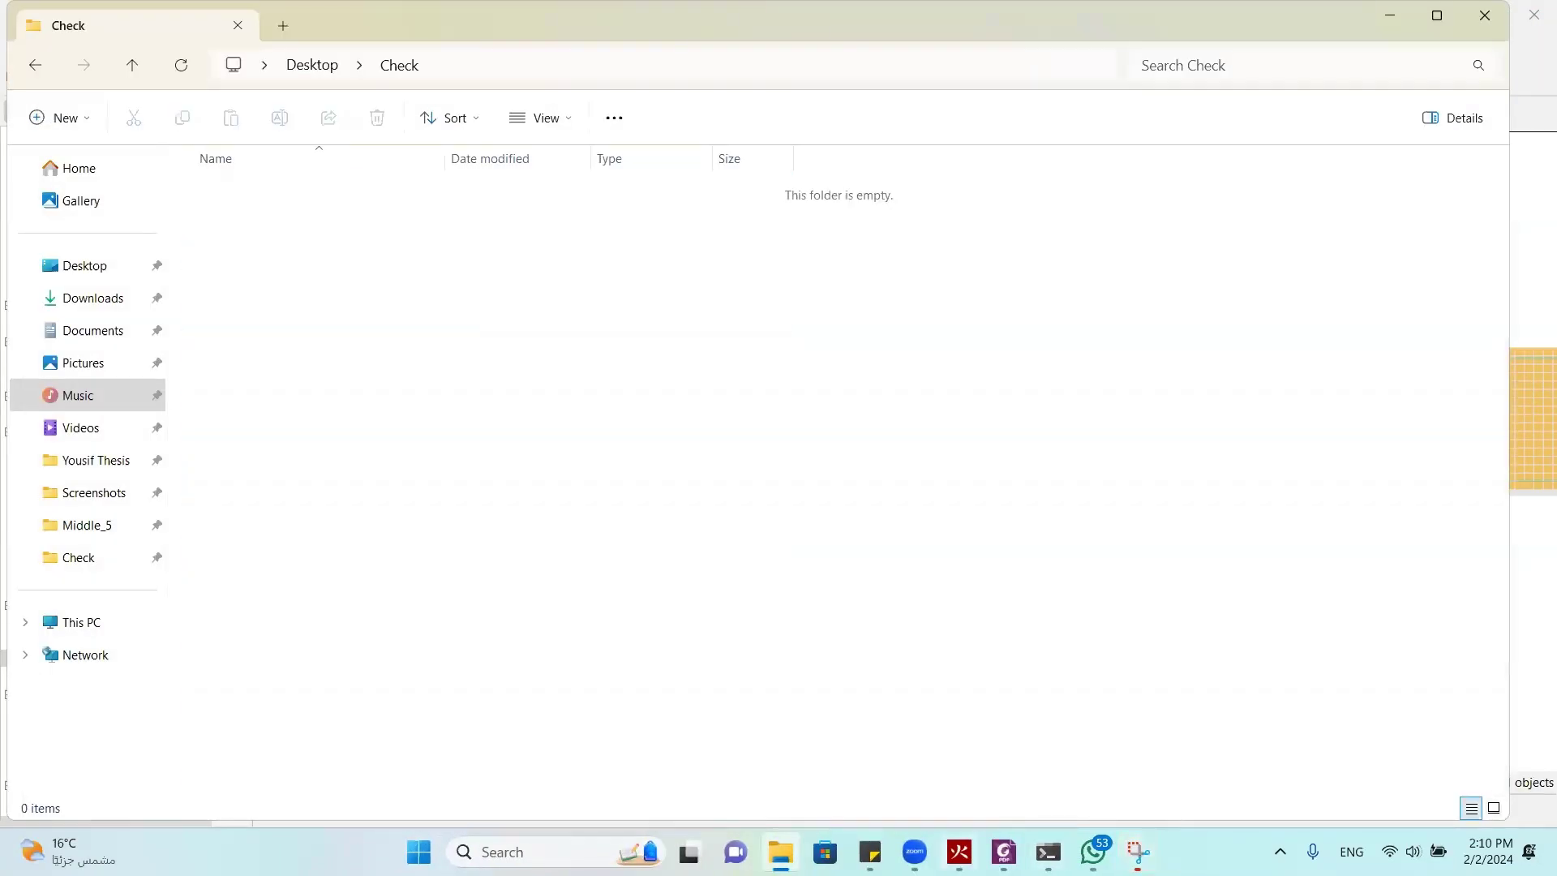
Switch to PyroSim and export the model as the FDS 6 input file tunnel_real in the Check folder
click(959, 851)
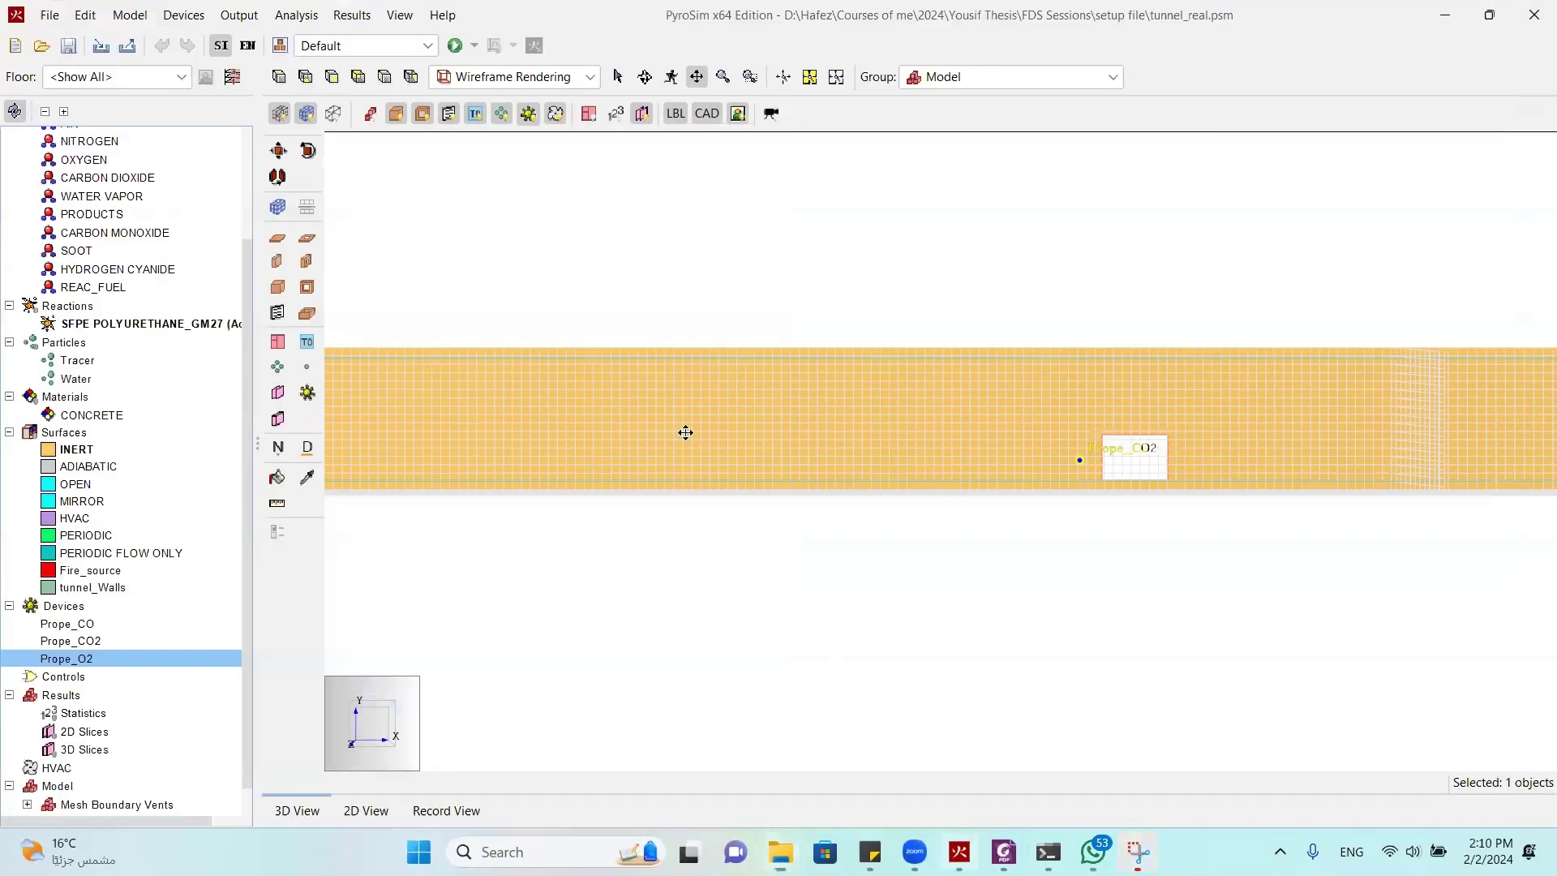
click(49, 15)
mouse_move(186, 229)
click(251, 229)
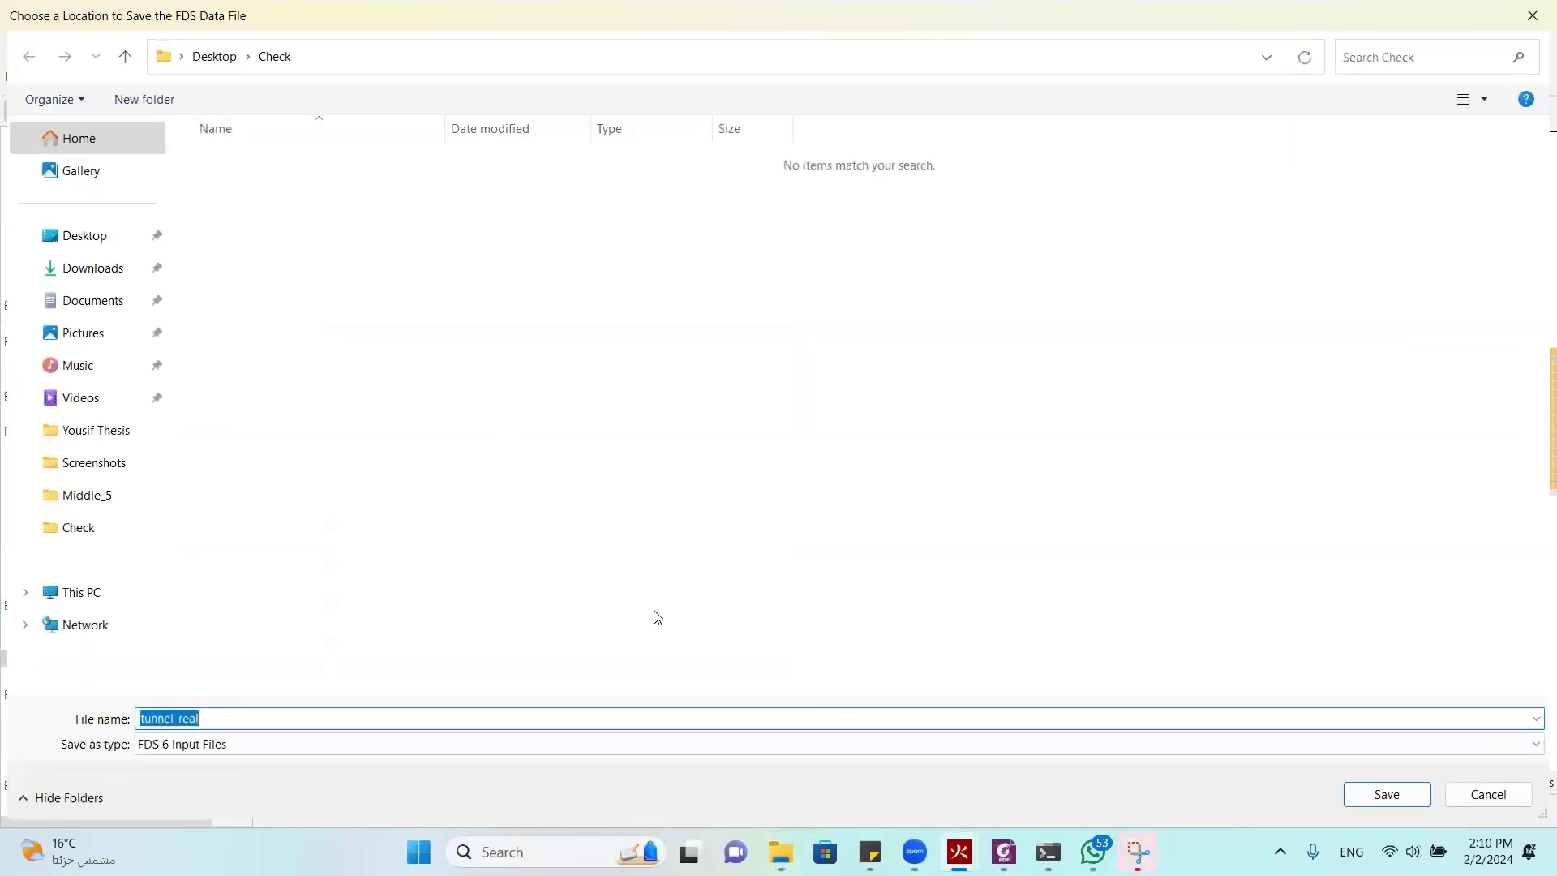
click(1362, 799)
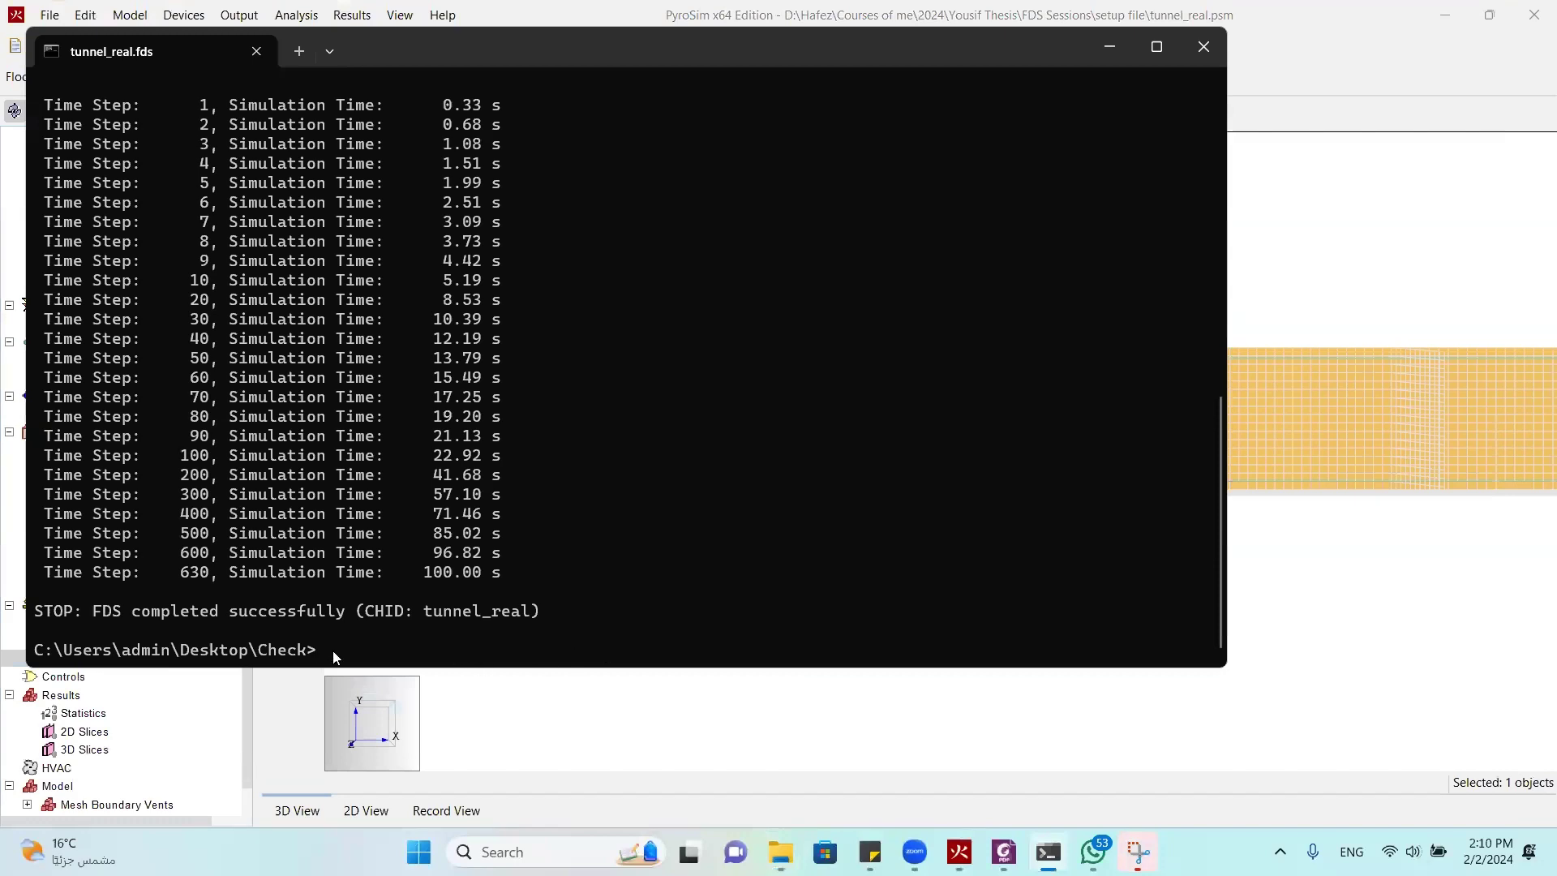
In the FDS command window, copy the earlier run command and rerun fds_local -p 5 -o 1 tunnel_real.fds
scroll(520, 573, up, 12)
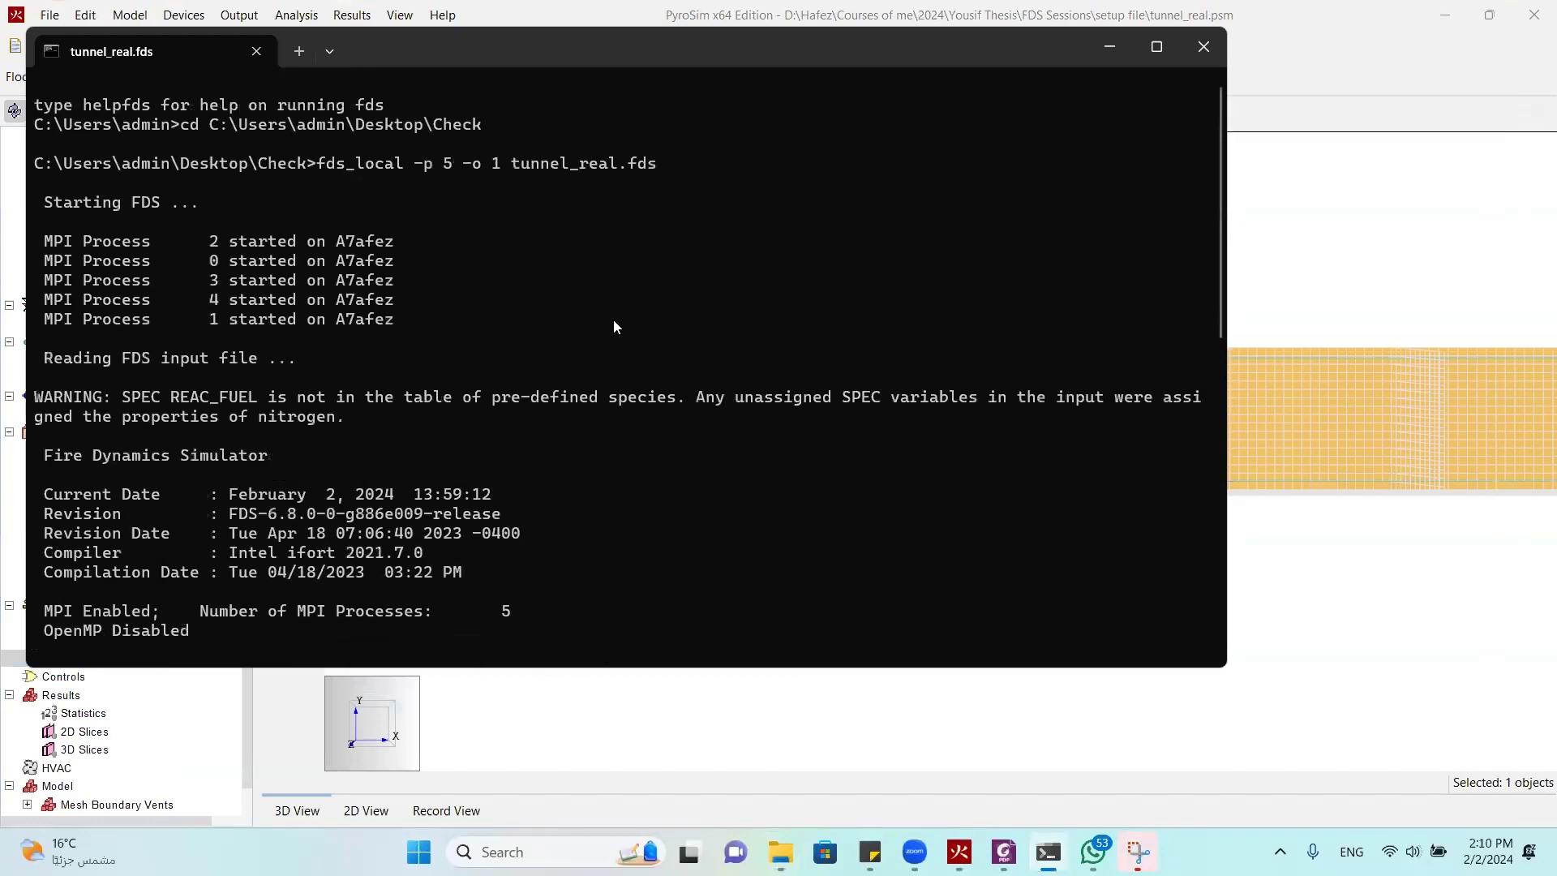
drag(611, 167, 322, 172)
right_click(323, 172)
scroll(566, 472, down, 7)
scroll(567, 474, down, 5)
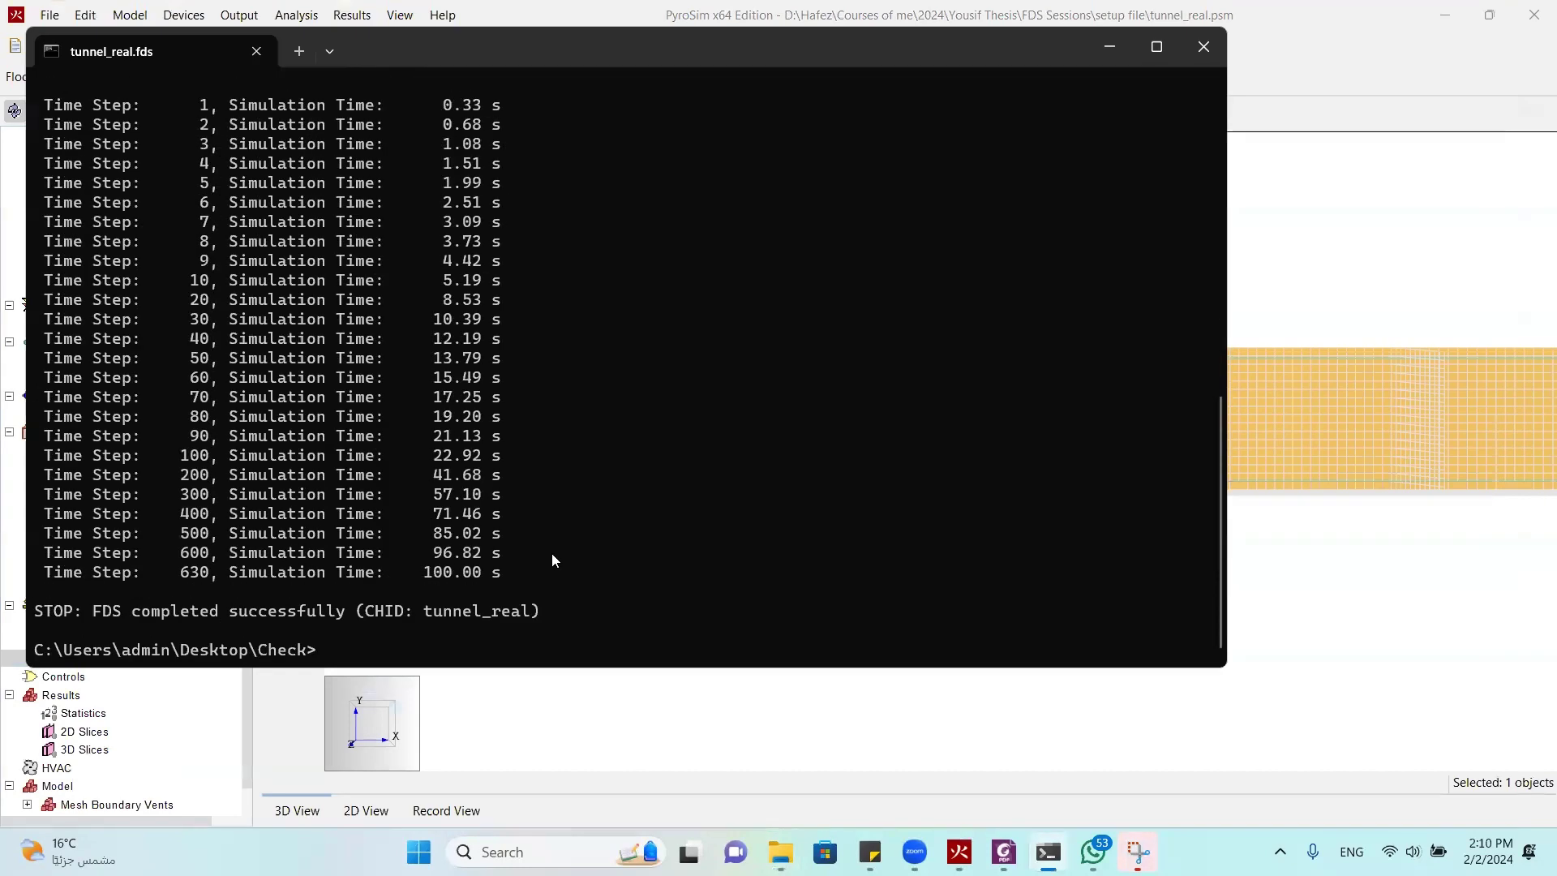
right_click(503, 636)
key(Return)
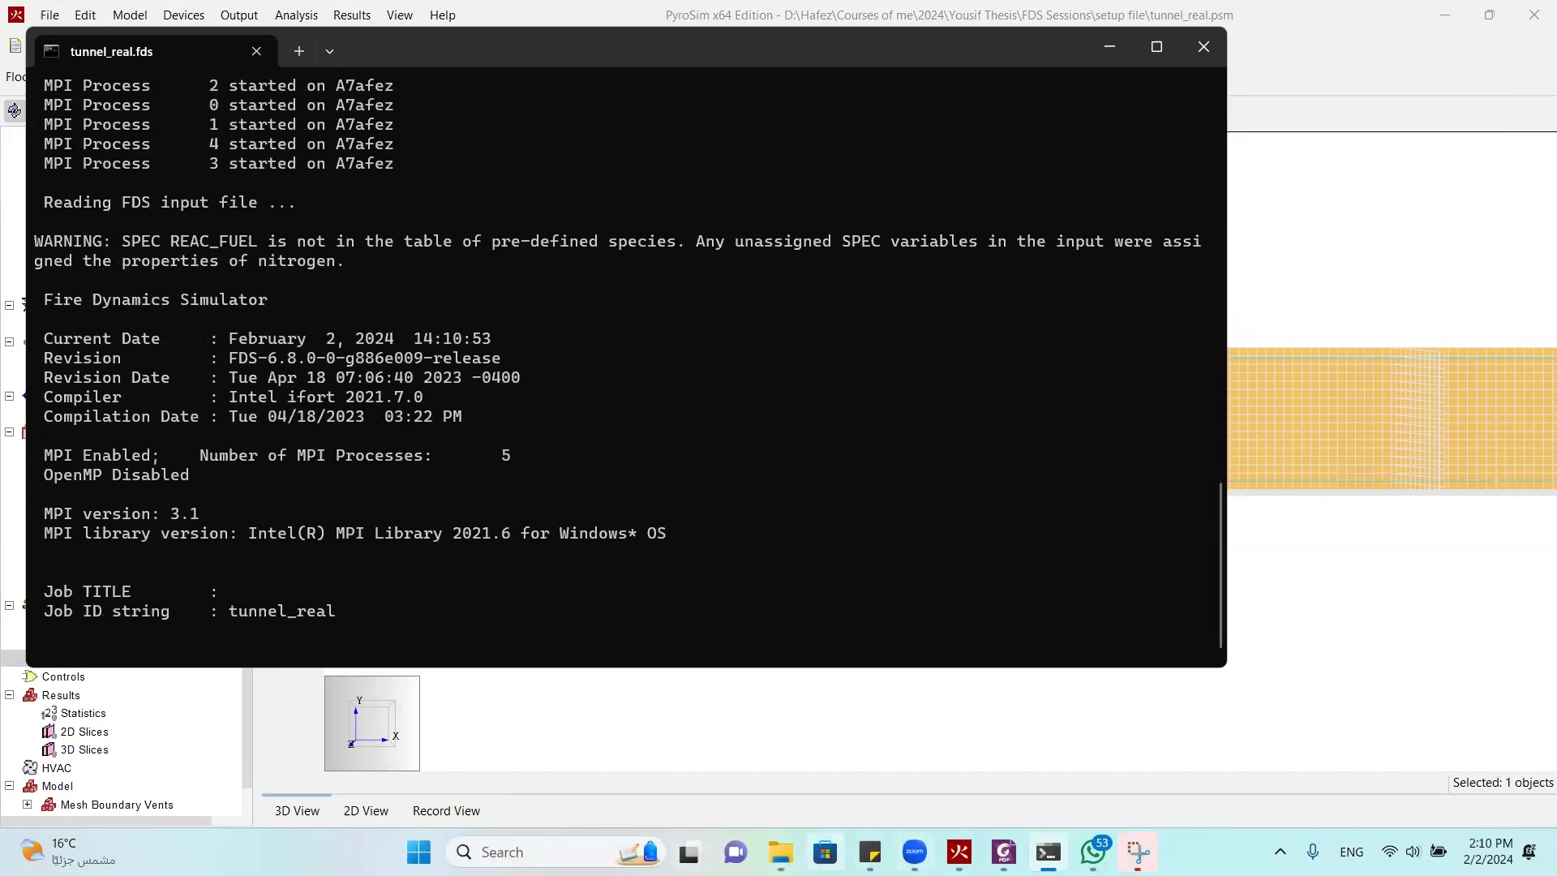
Check the finished FDS run and open the new tunnel_real_devc results from the Check folder in Excel
key(alt+Tab)
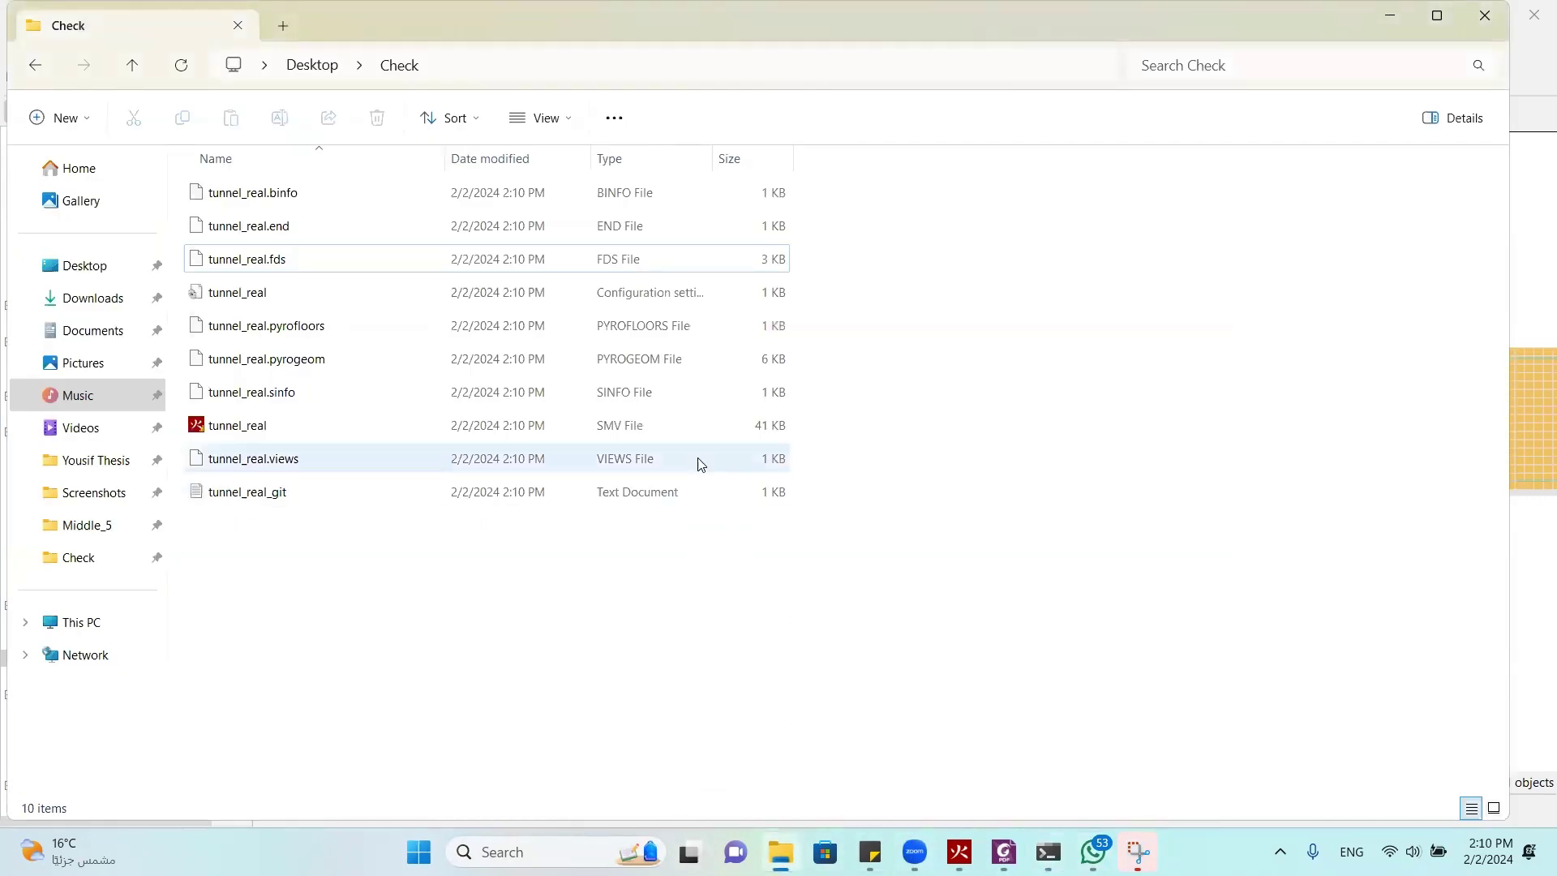
scroll(876, 633, down, 10)
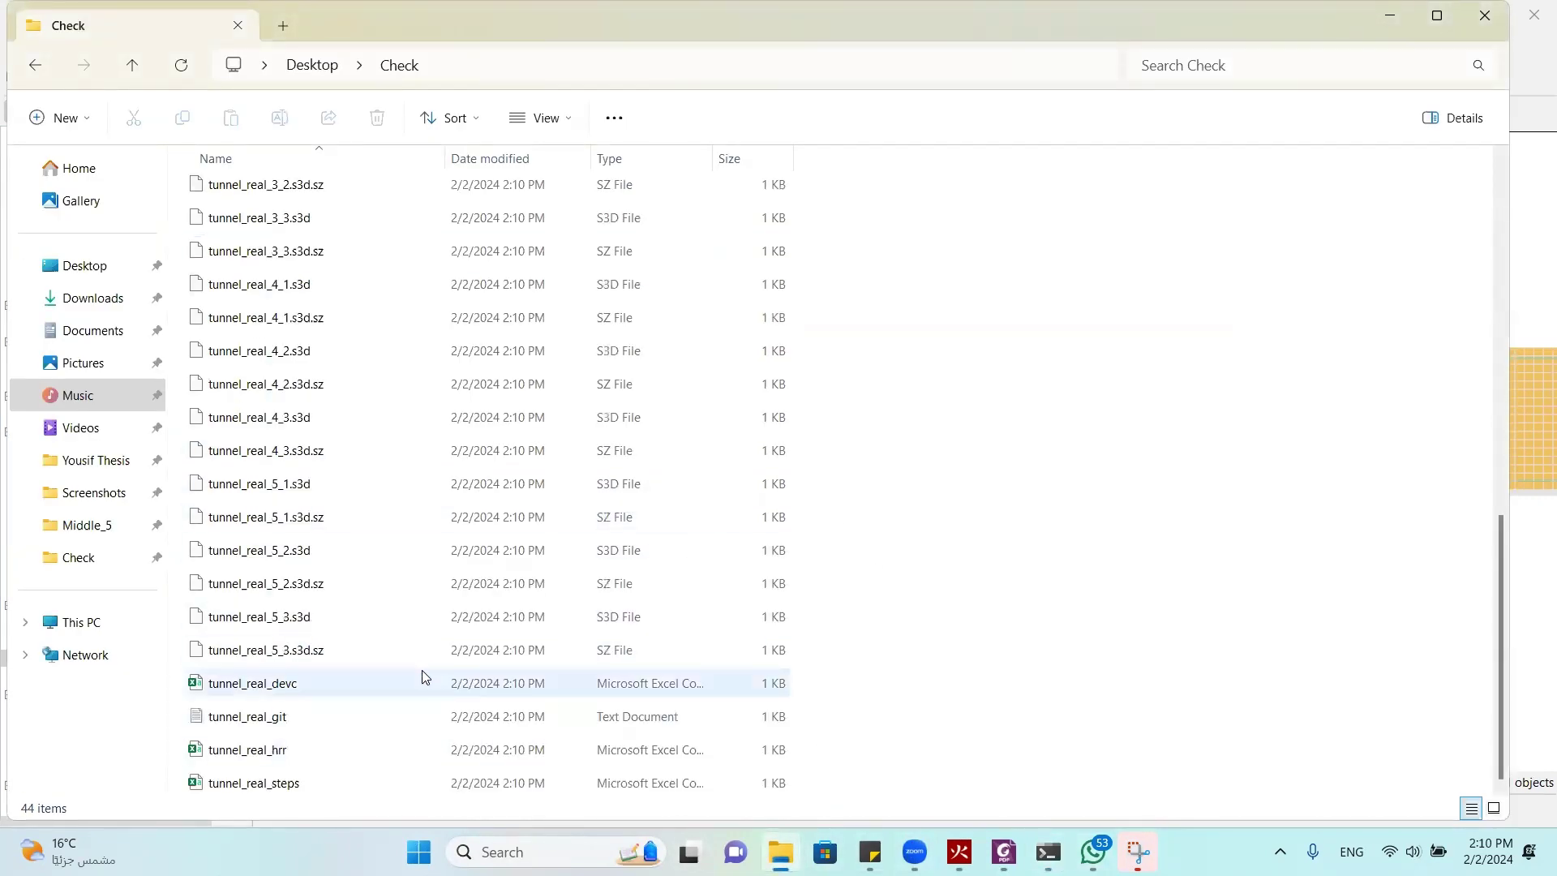
mouse_move(959, 852)
click(1048, 852)
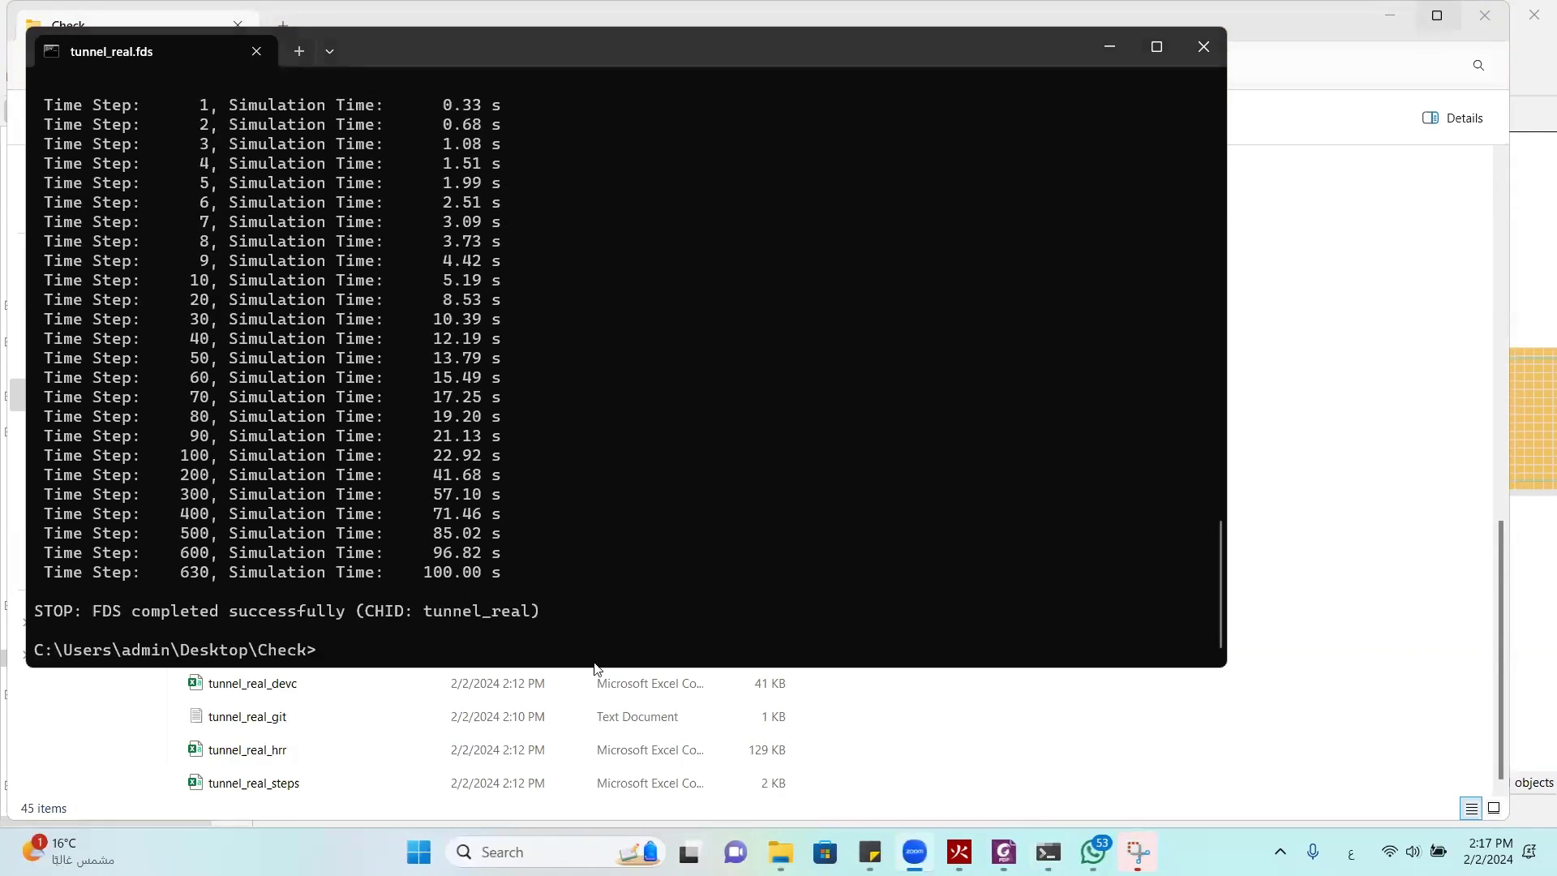
click(1155, 708)
double_click(304, 683)
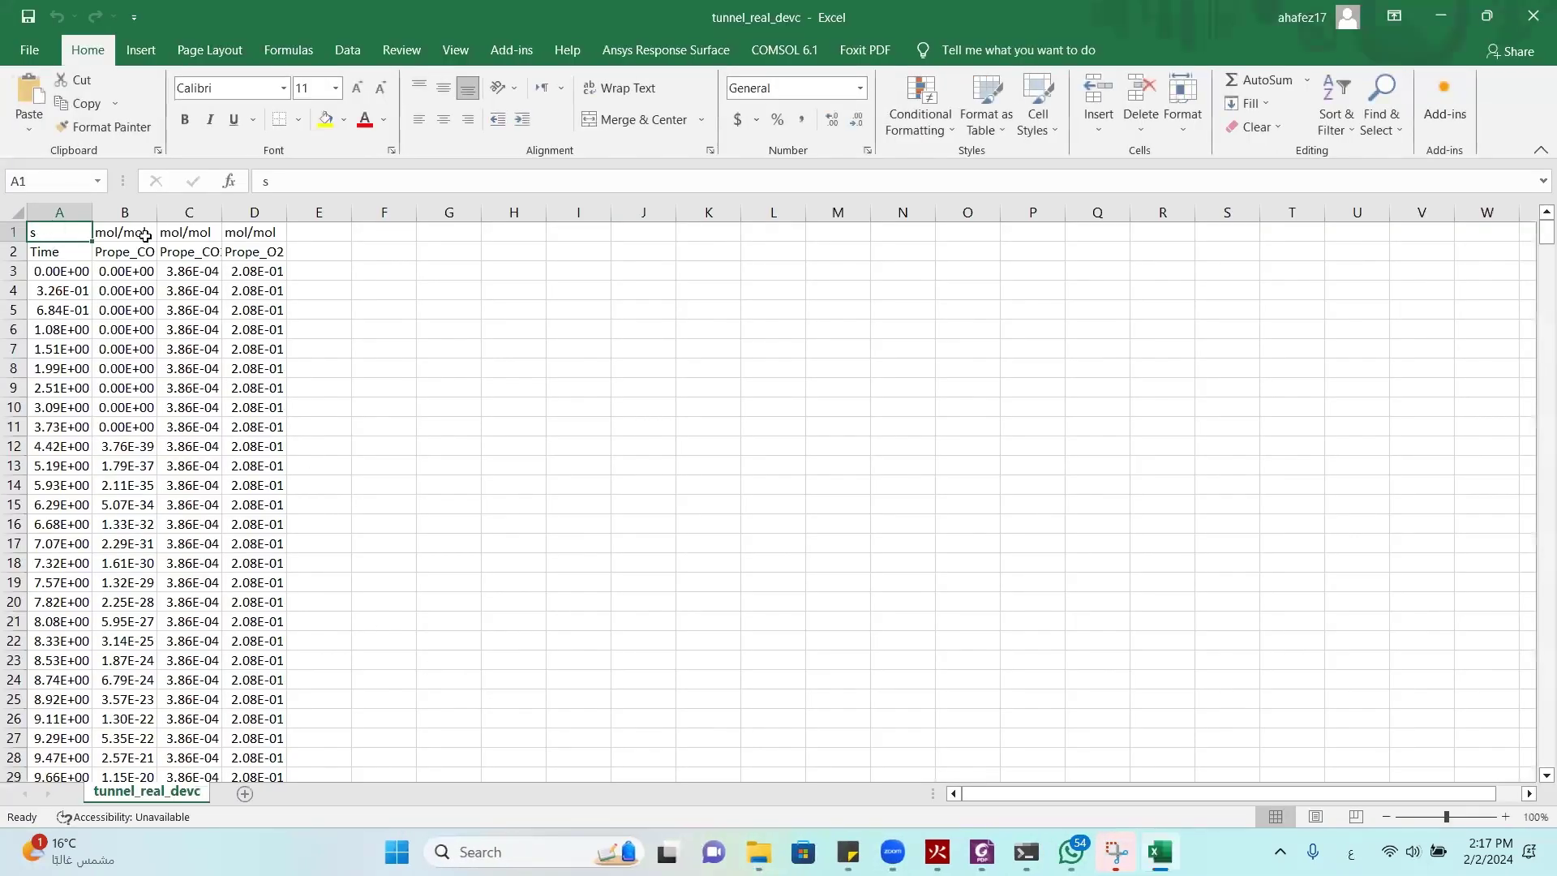
Delete the two header rows of the tunnel_real_devc sheet and fit column C's width to its values
drag(221, 211, 244, 211)
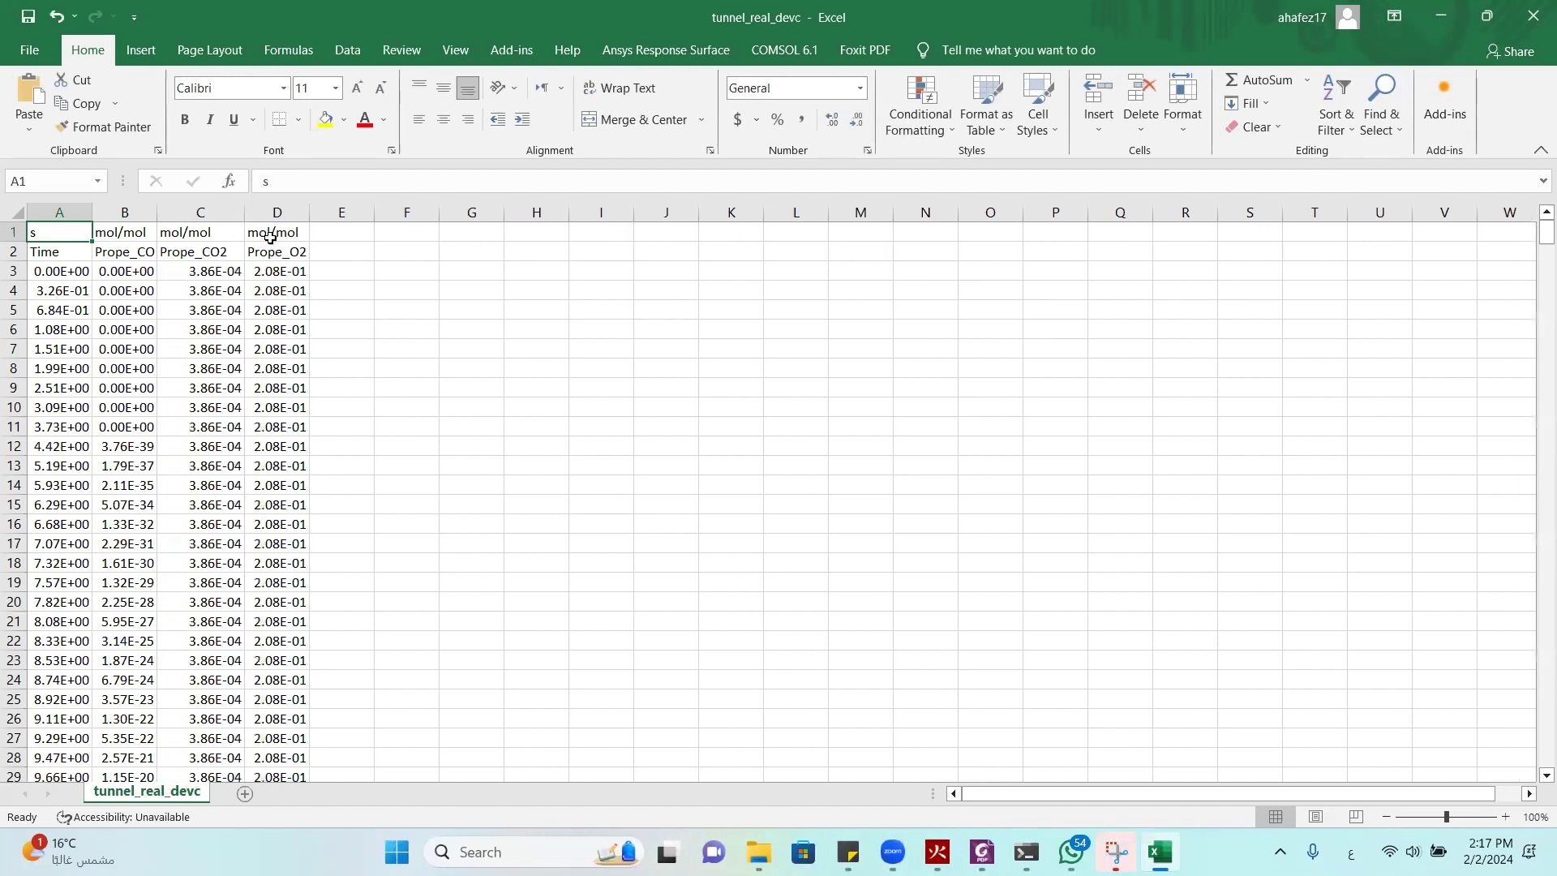
drag(15, 232, 18, 252)
right_click(18, 252)
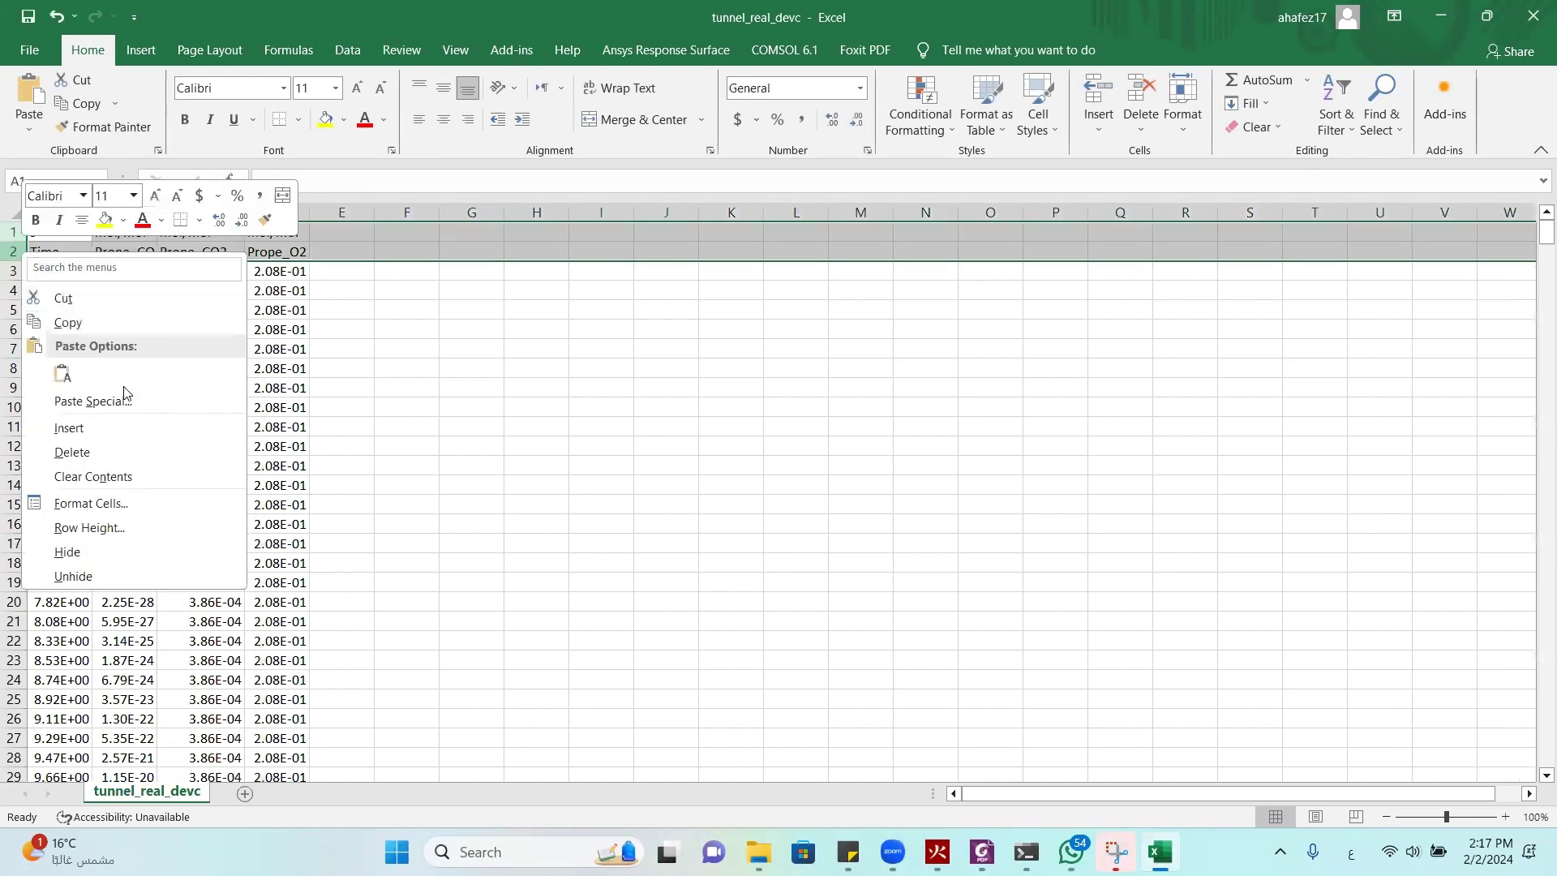
click(112, 454)
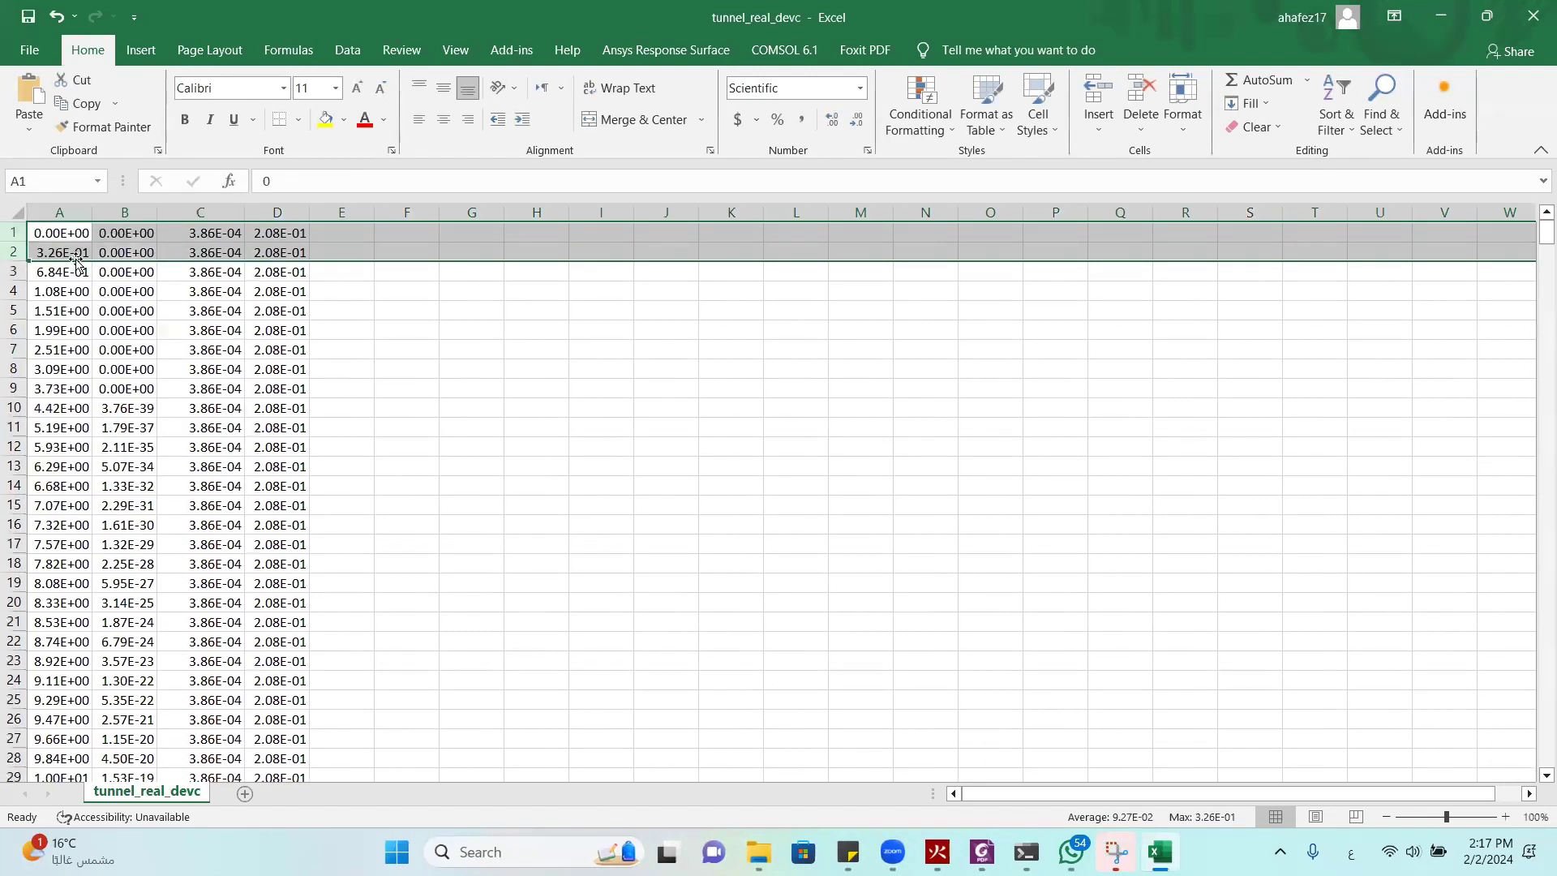
double_click(245, 212)
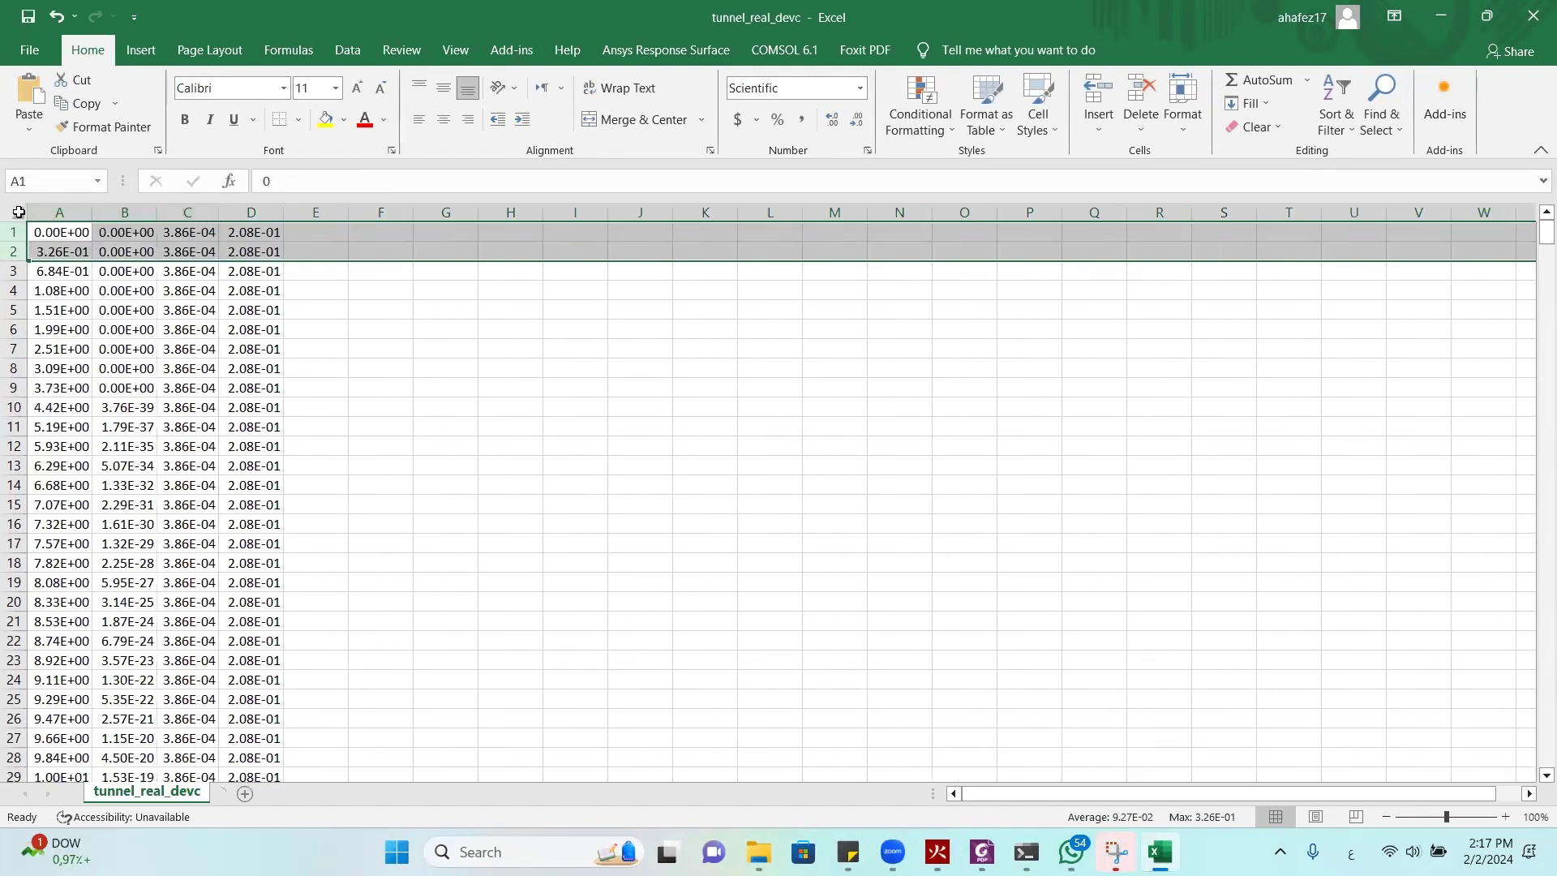
Set the number format of the whole sheet to General
click(17, 212)
click(861, 88)
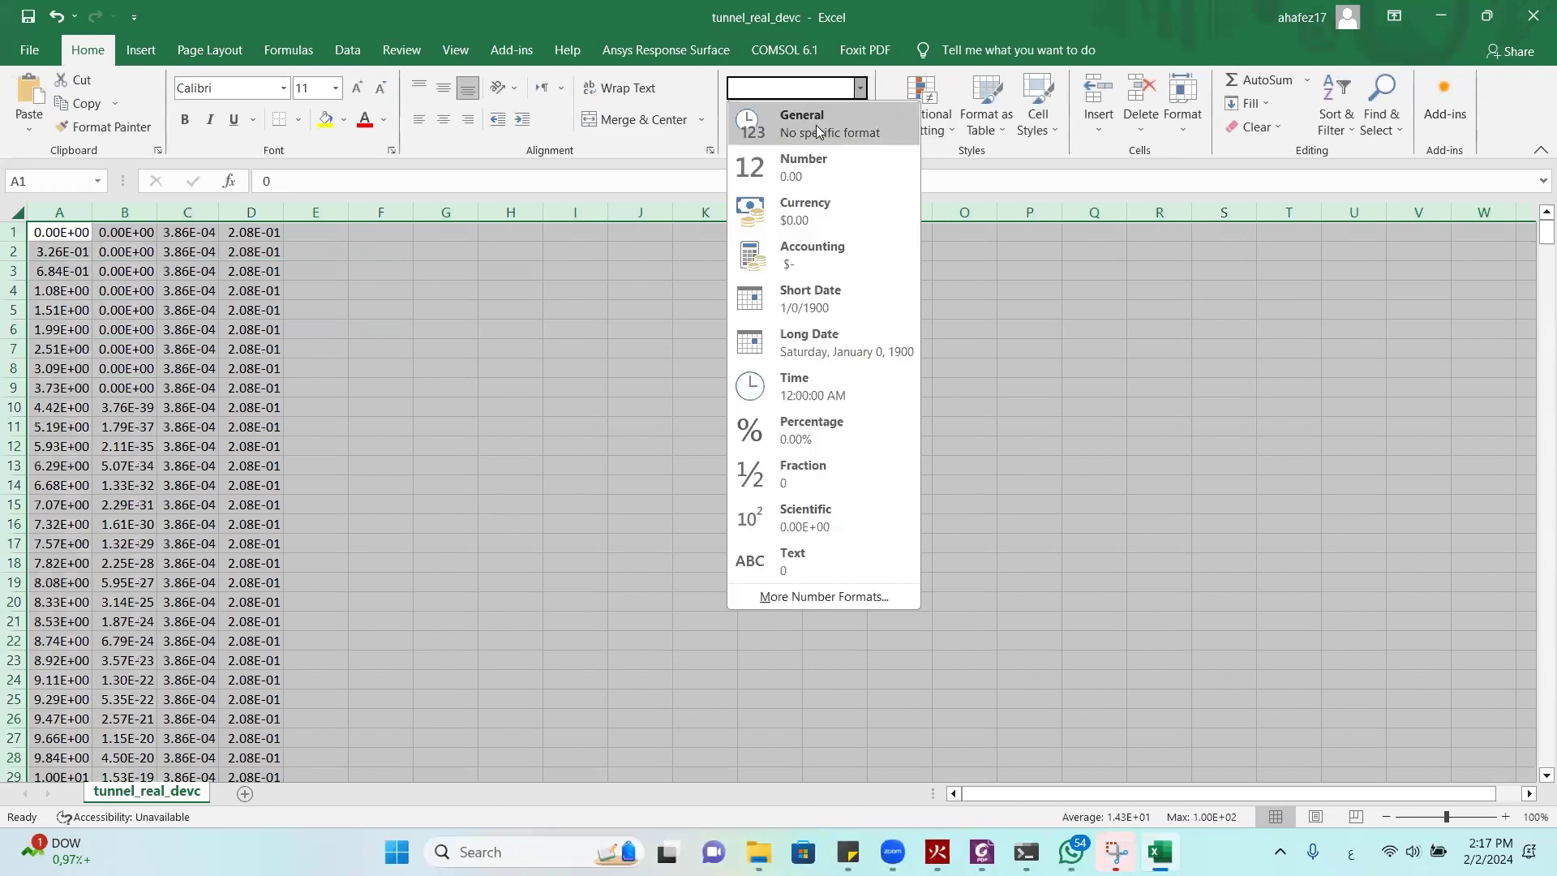
click(821, 128)
click(340, 388)
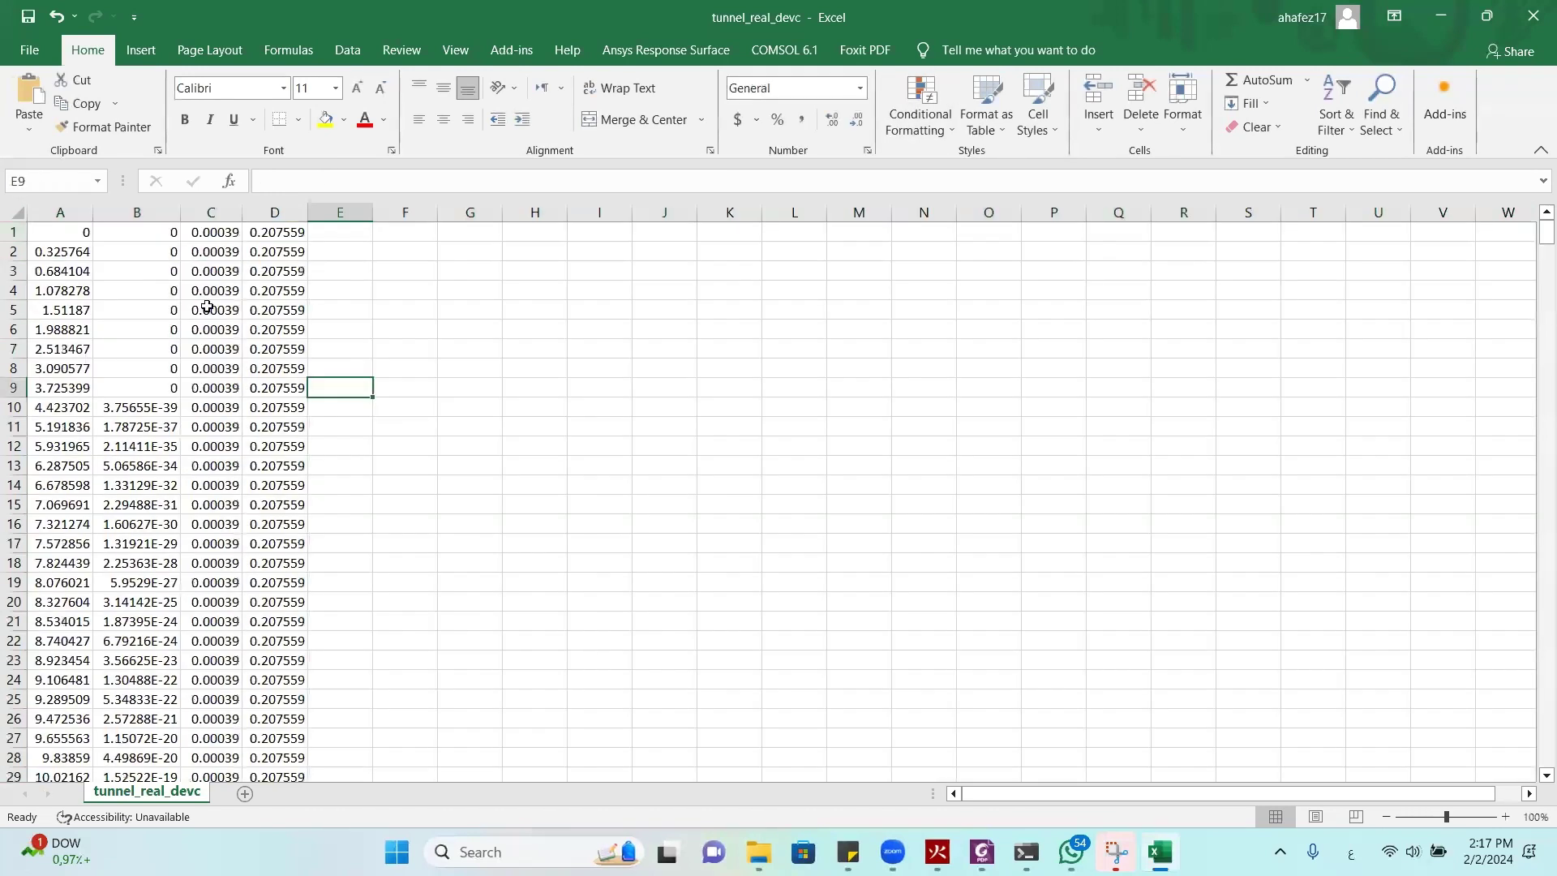
Insert a blank column after the time column and enter =A1/60 in B1 to convert seconds to minutes
click(122, 209)
right_click(122, 209)
click(163, 379)
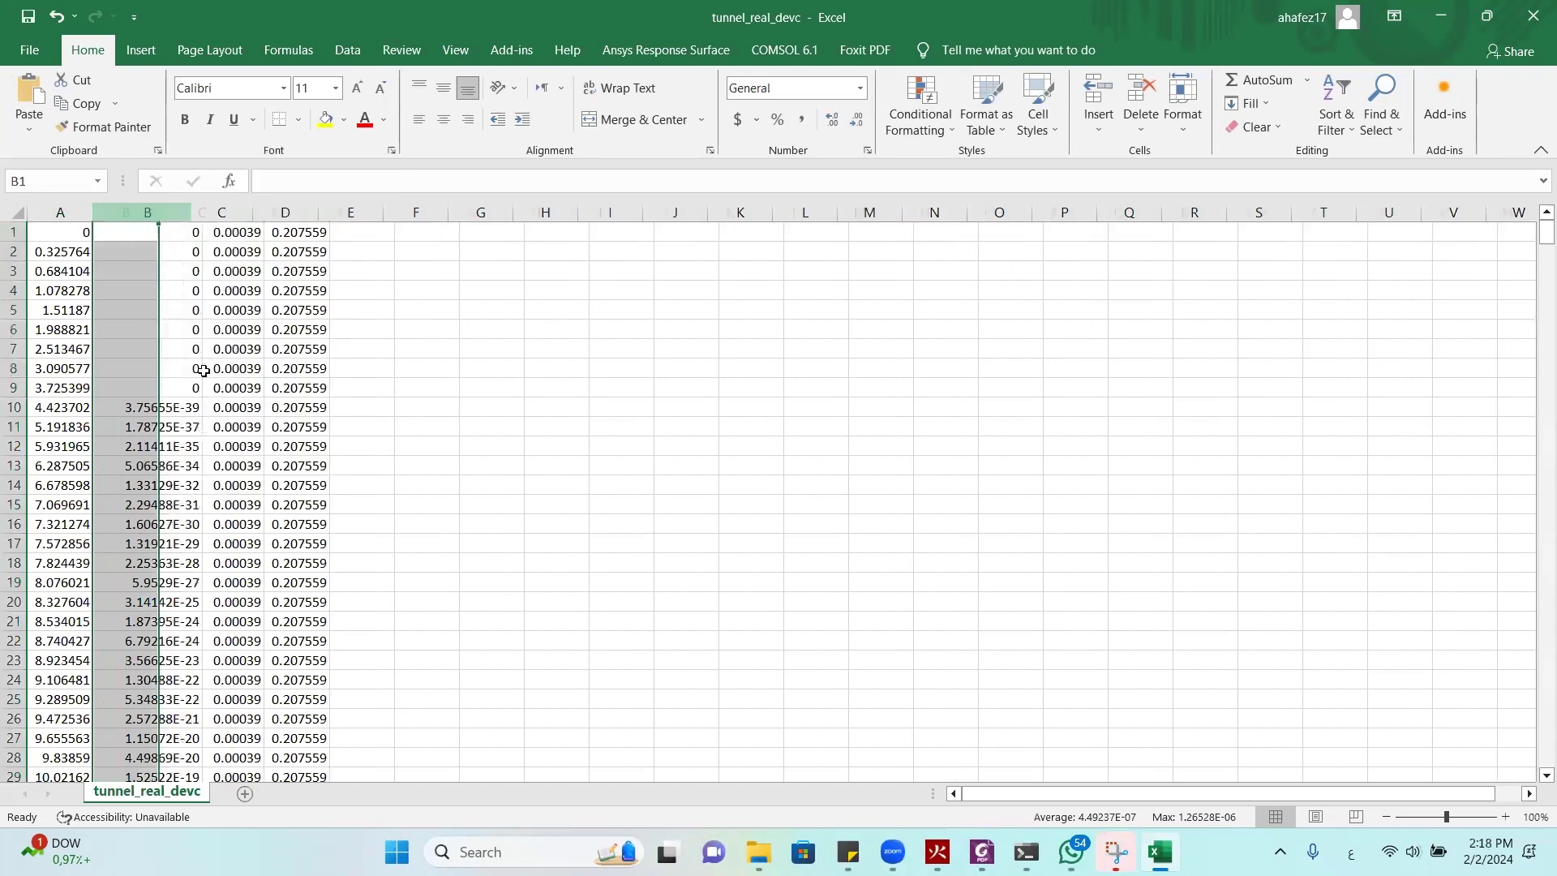
click(60, 213)
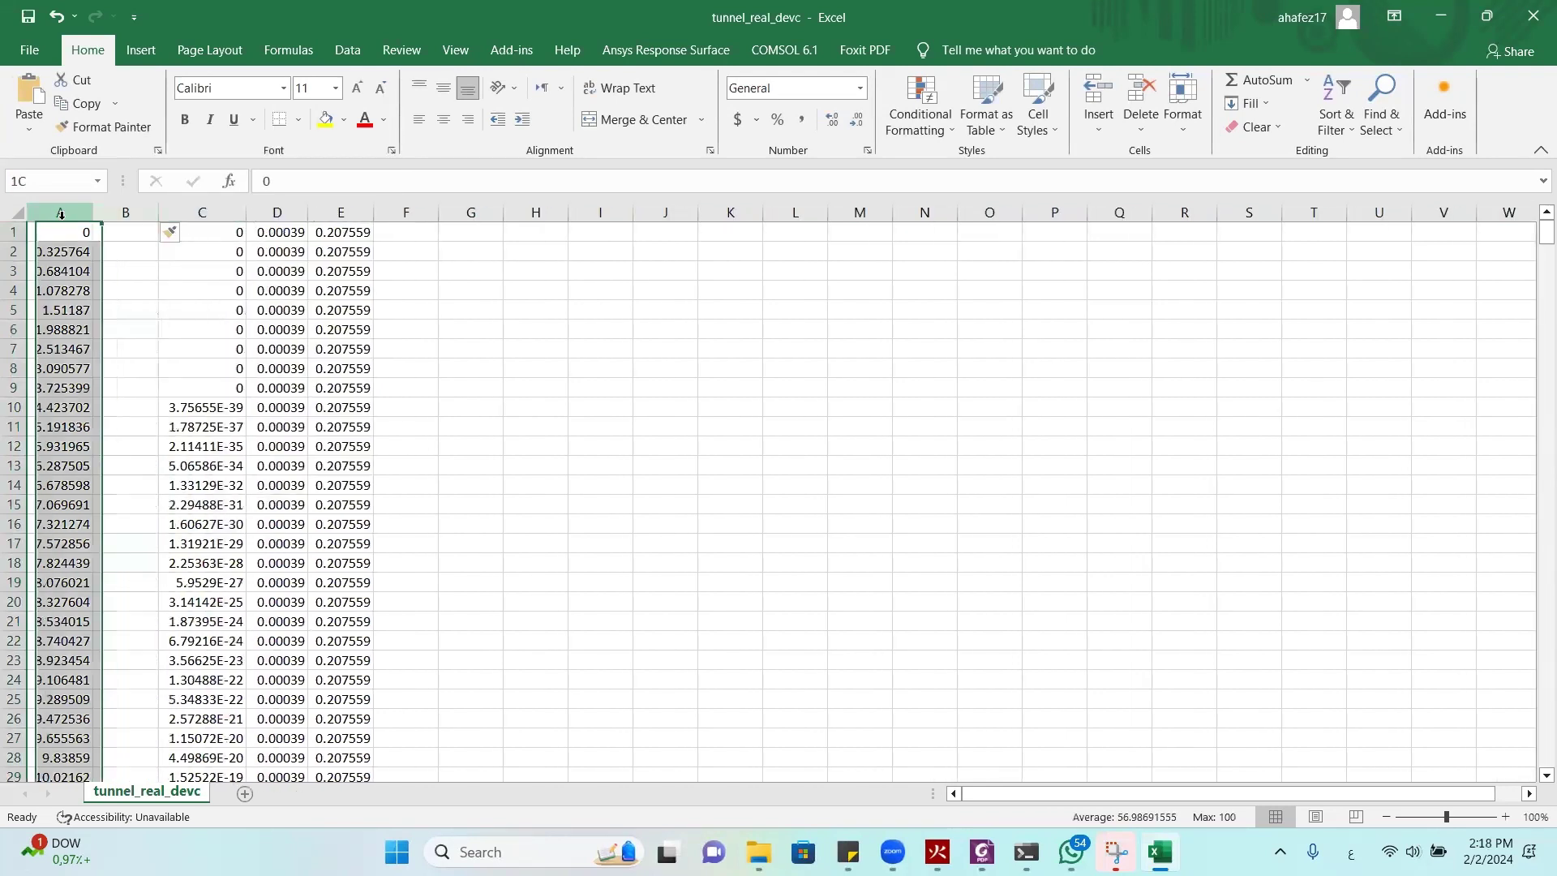
click(129, 239)
text(=)
click(78, 230)
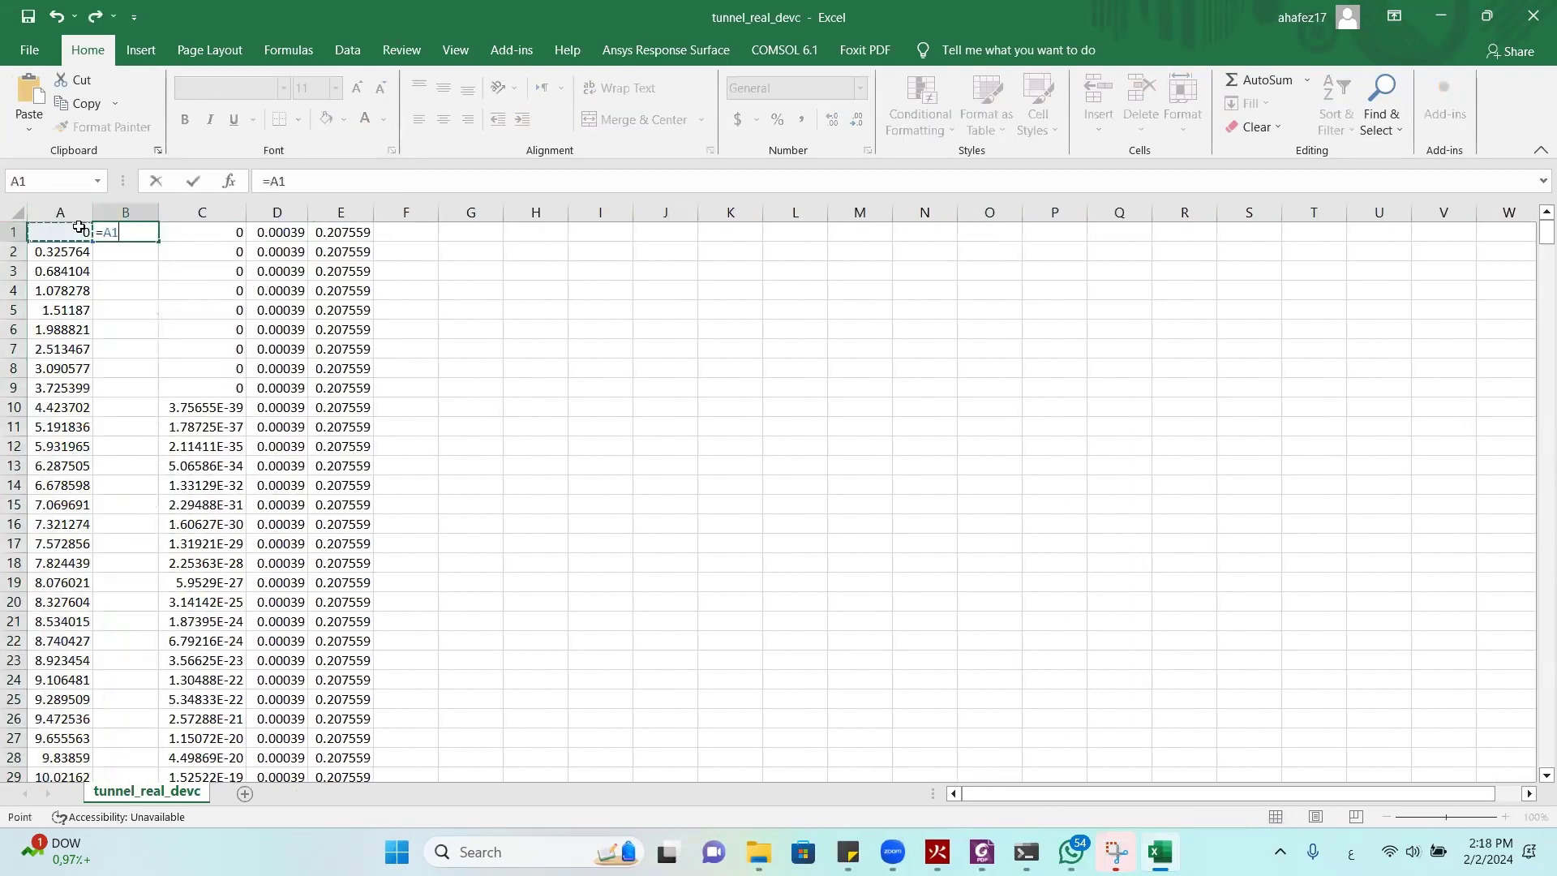
key(Return)
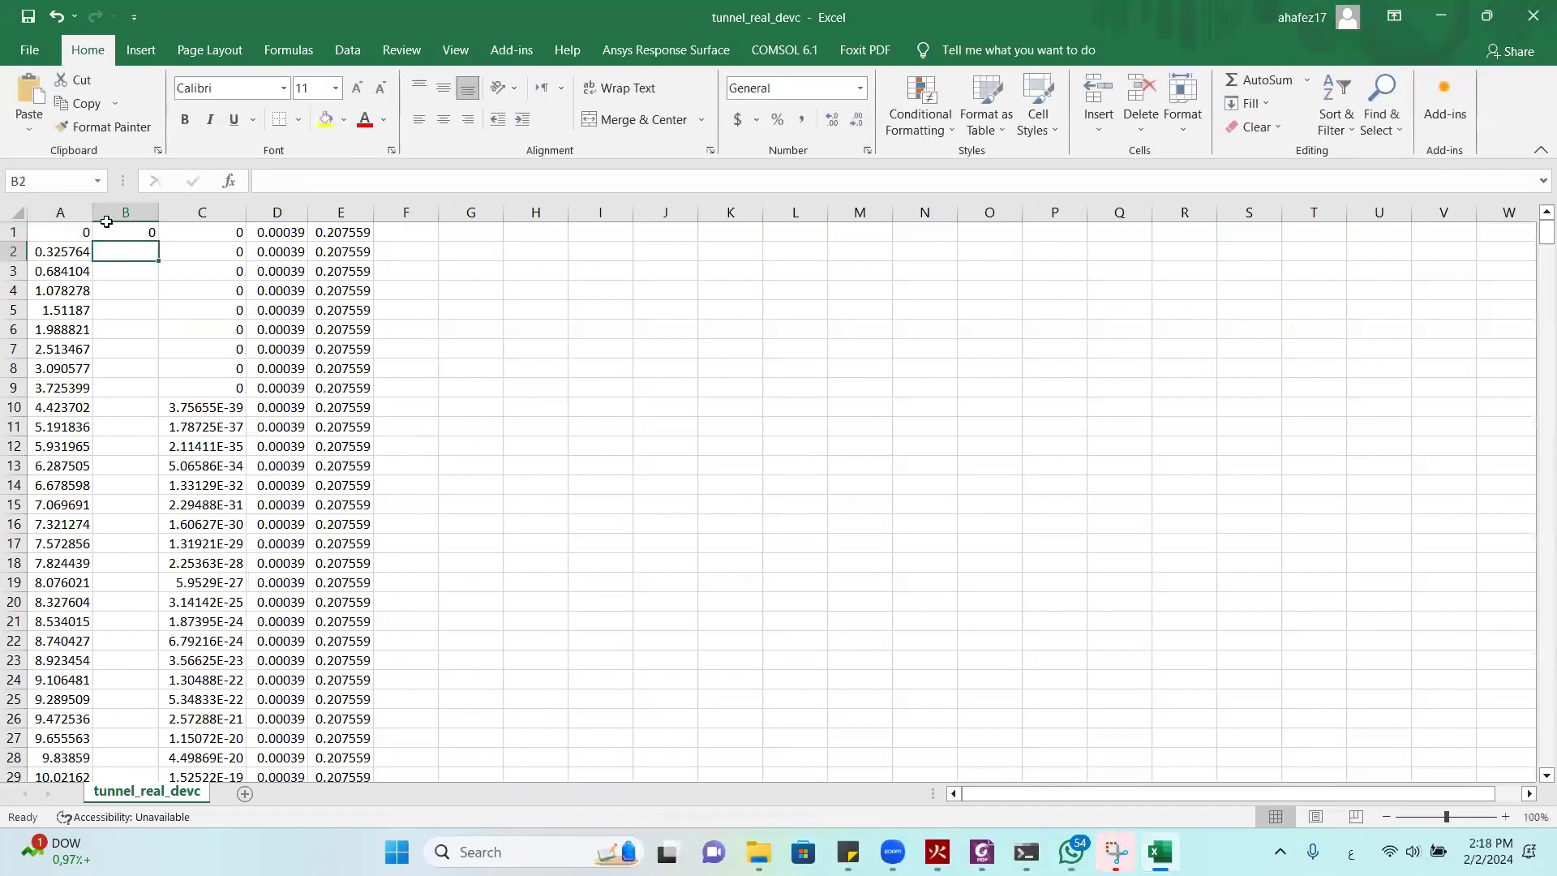
Fill the B1 minutes formula down column B to the last data row
click(144, 232)
click(166, 235)
key(ctrl+Down)
scroll(160, 285, up, 3)
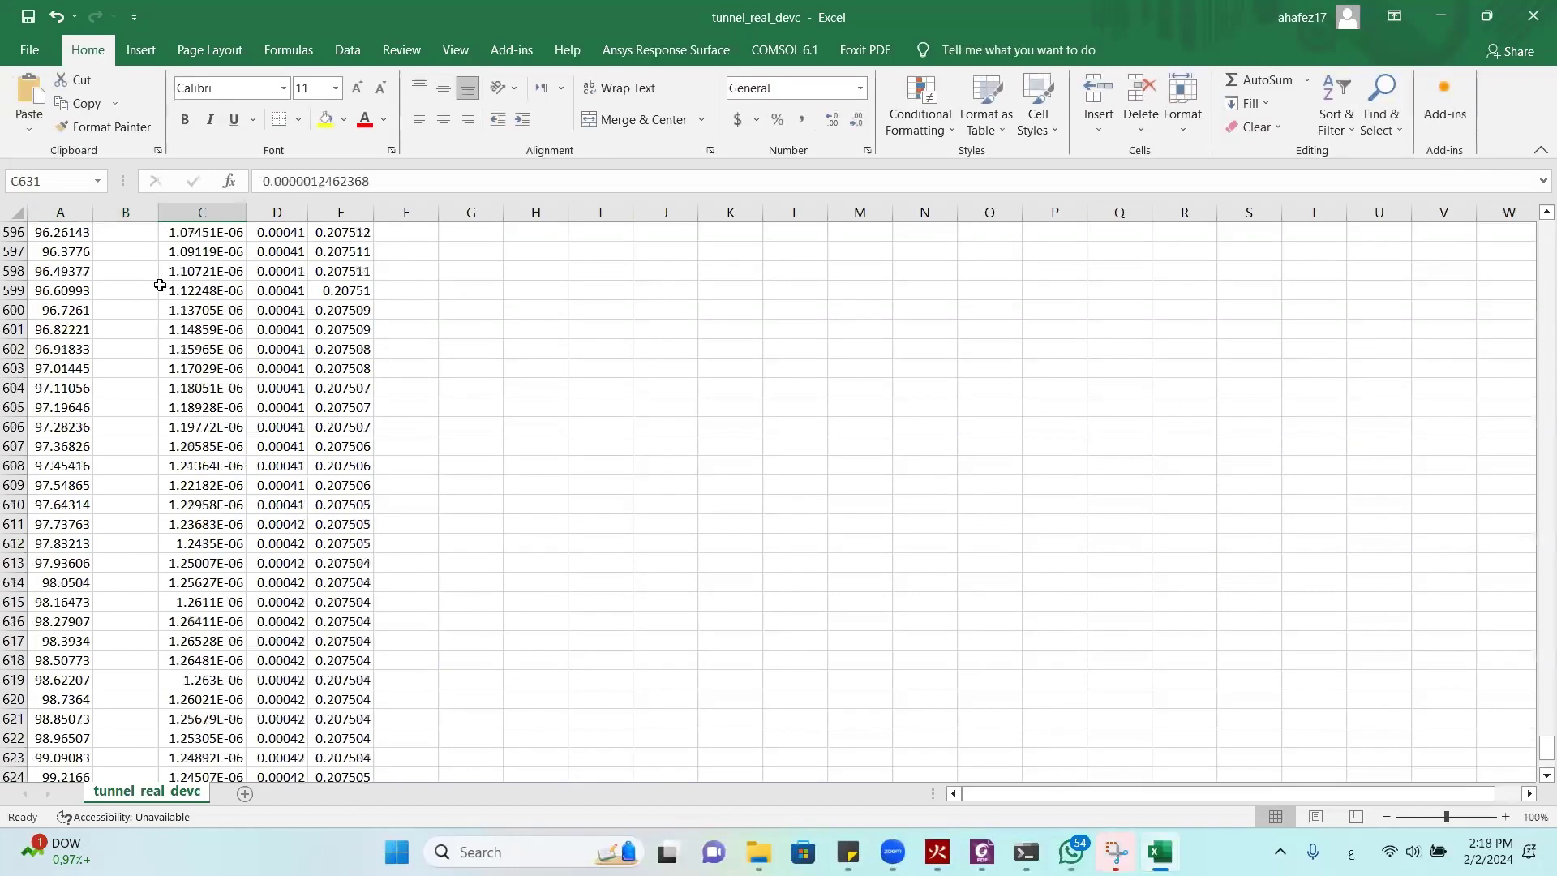
scroll(159, 285, up, 20)
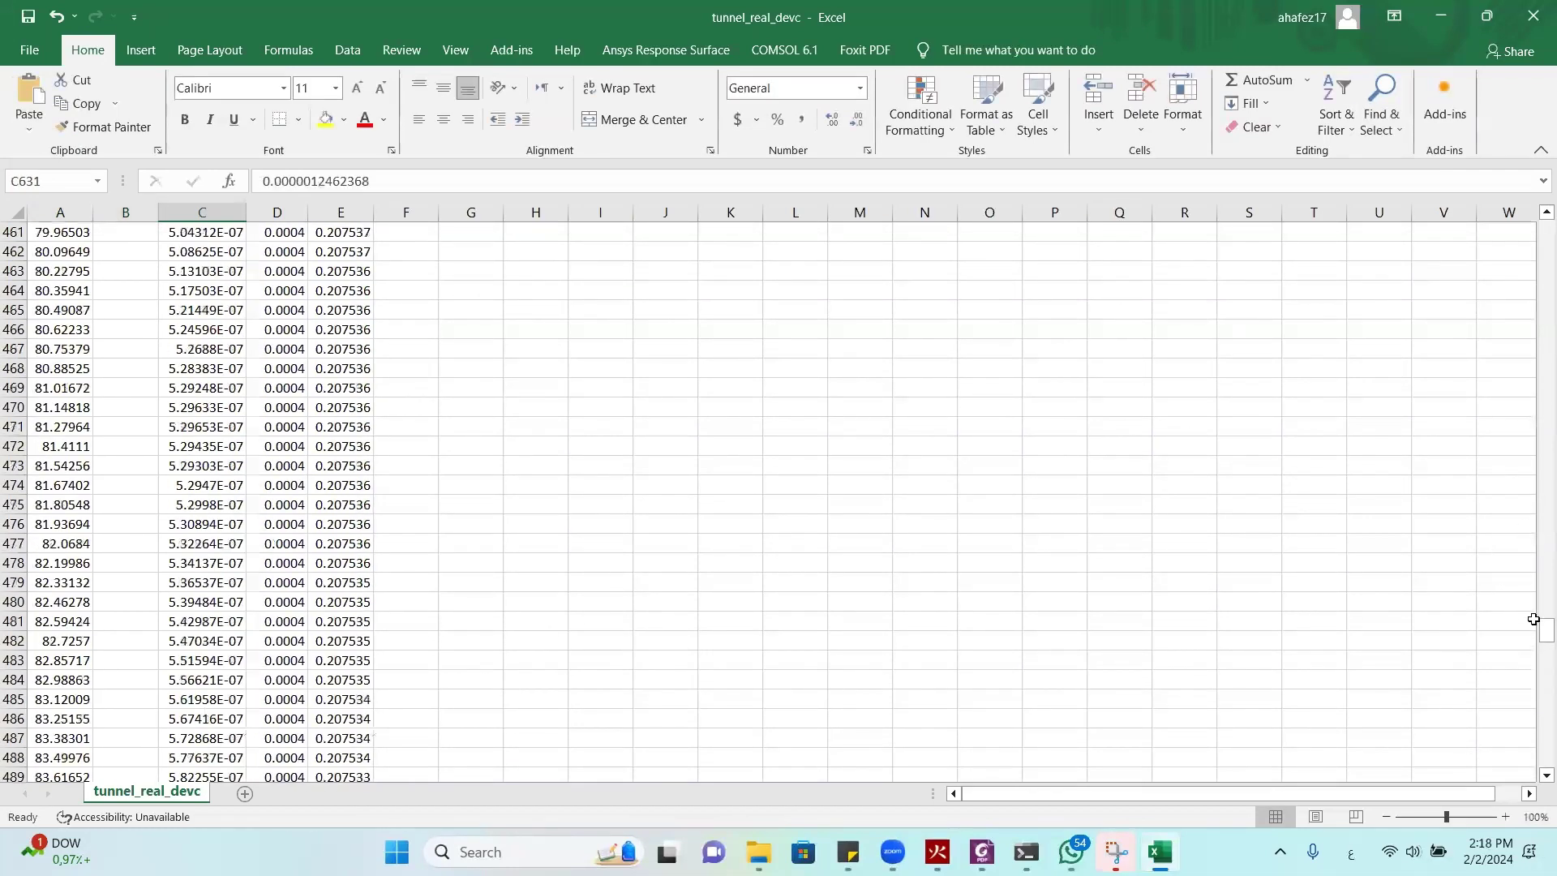
drag(1533, 619, 1544, 231)
click(136, 236)
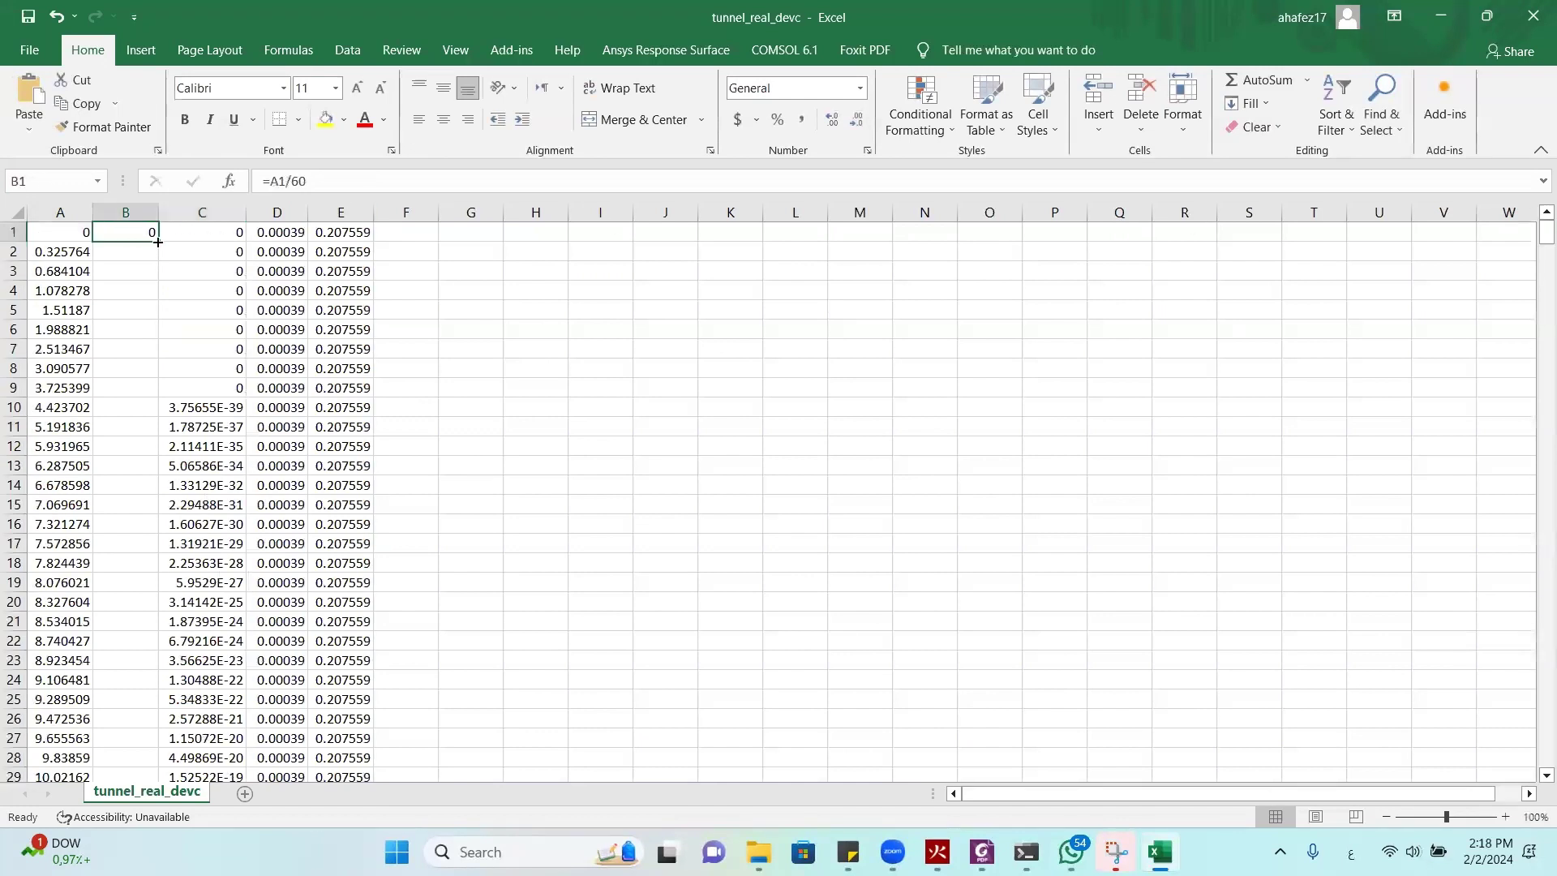
double_click(159, 242)
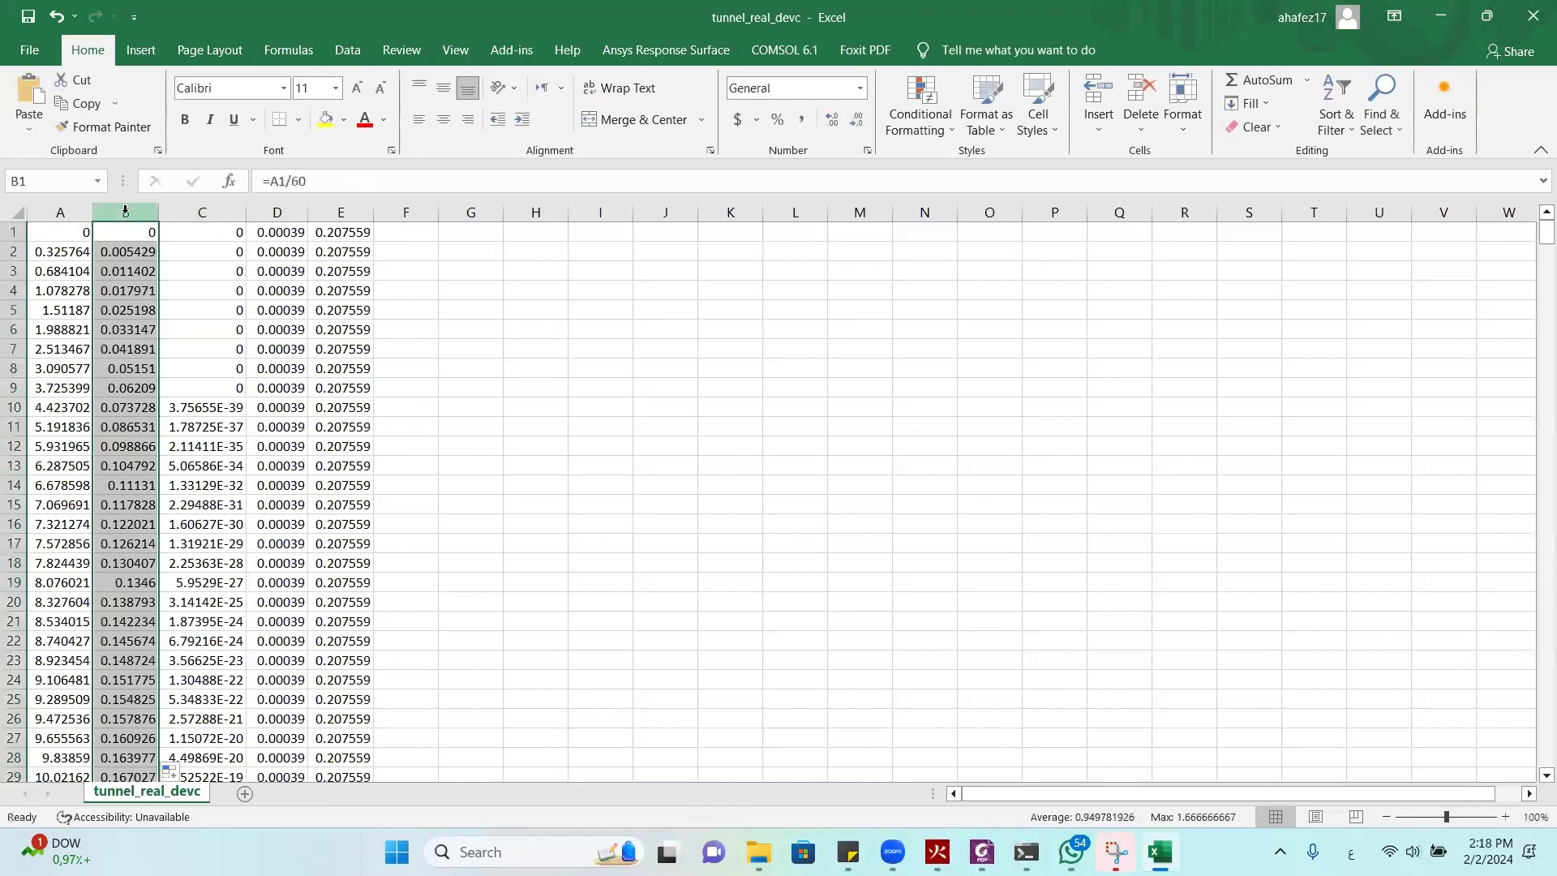
key(ctrl+c)
click(202, 213)
right_click(203, 214)
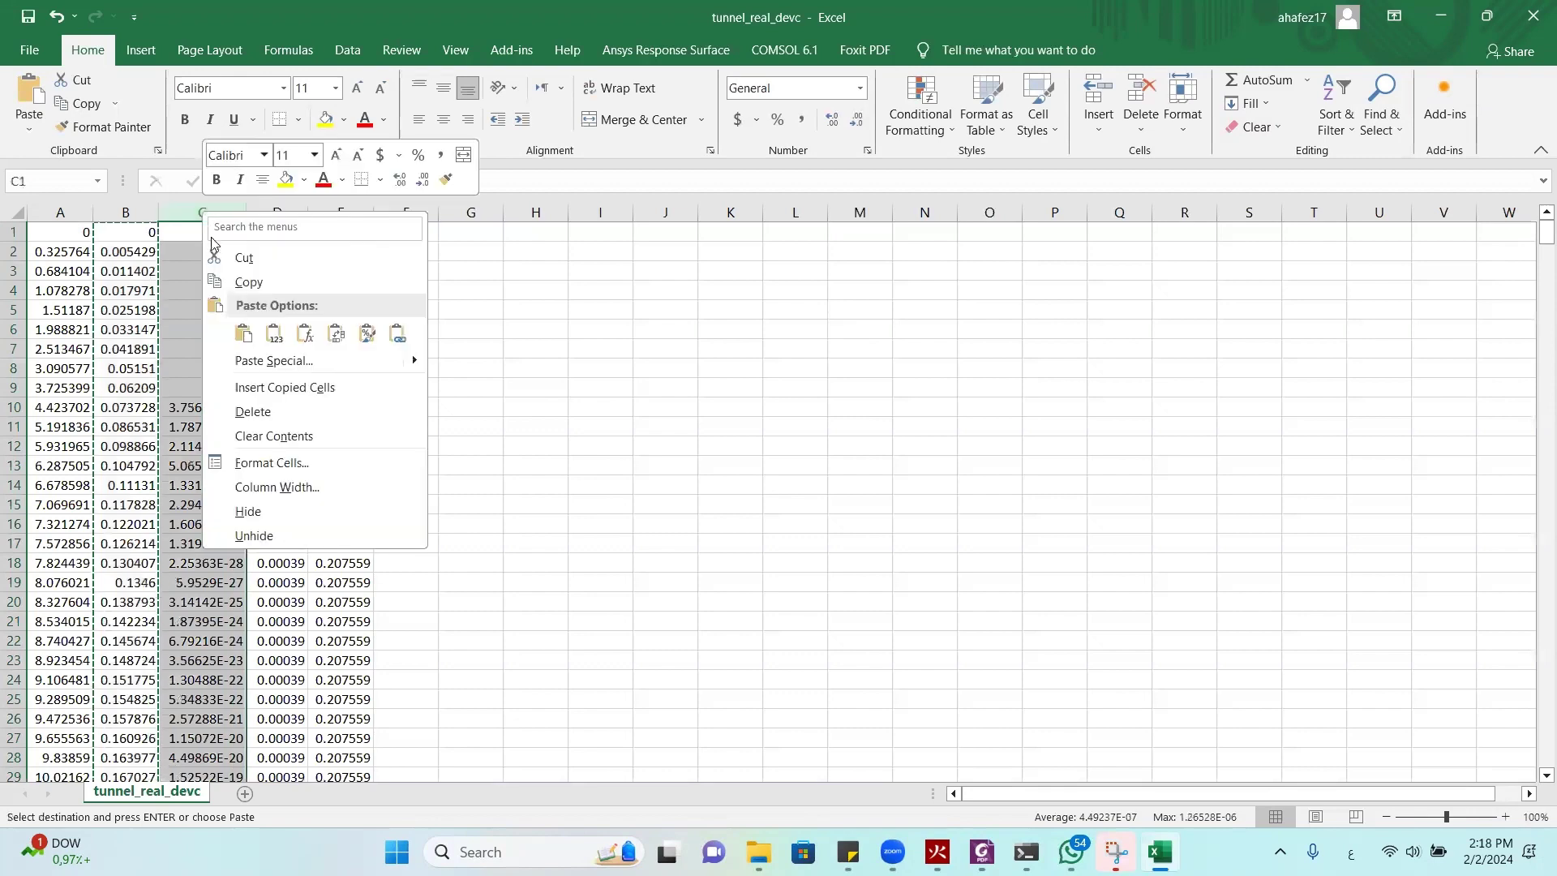
key(Escape)
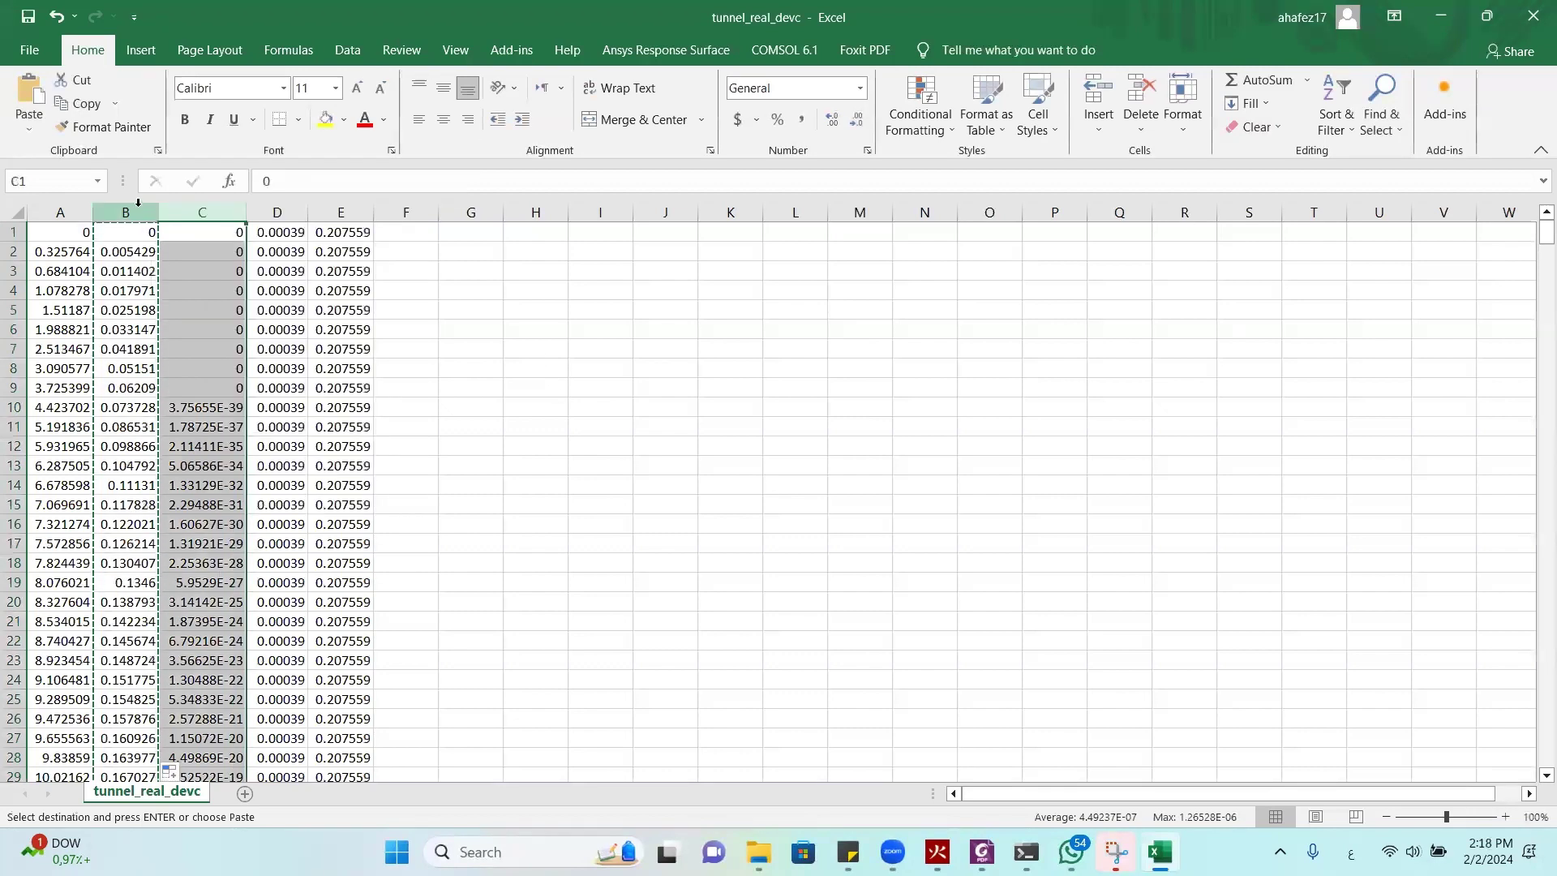
drag(276, 233, 276, 329)
key(Escape)
Insert a blank column before the CO values and paste column B's minutes into it as values
click(203, 212)
right_click(202, 213)
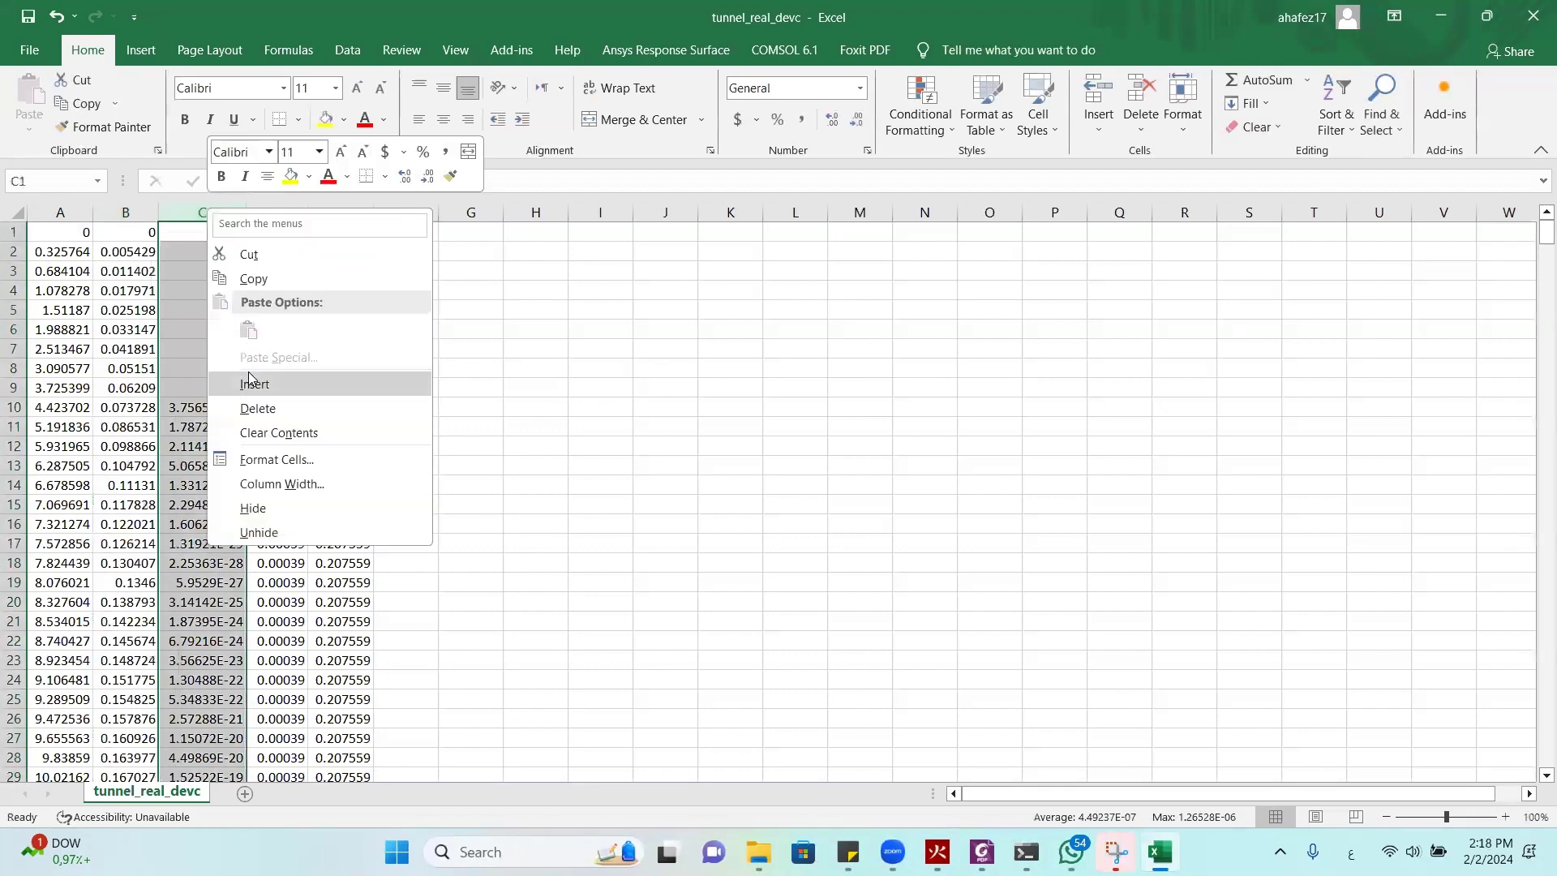
click(249, 384)
click(126, 213)
key(ctrl+c)
right_click(190, 236)
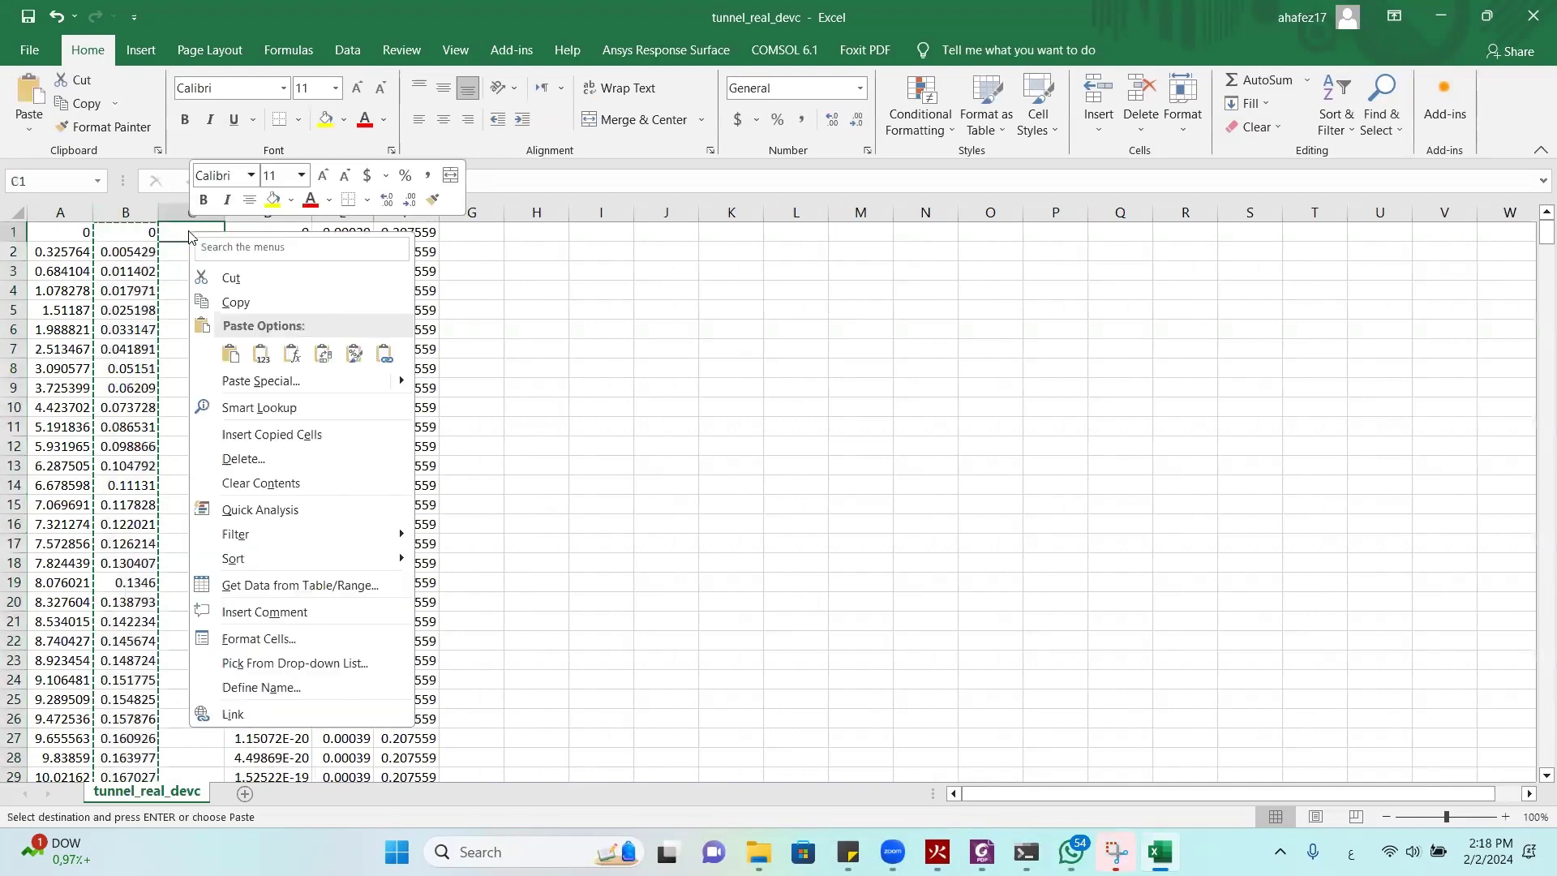
click(231, 354)
Delete the seconds column A and the formula column B, keeping the pasted minutes values
click(60, 213)
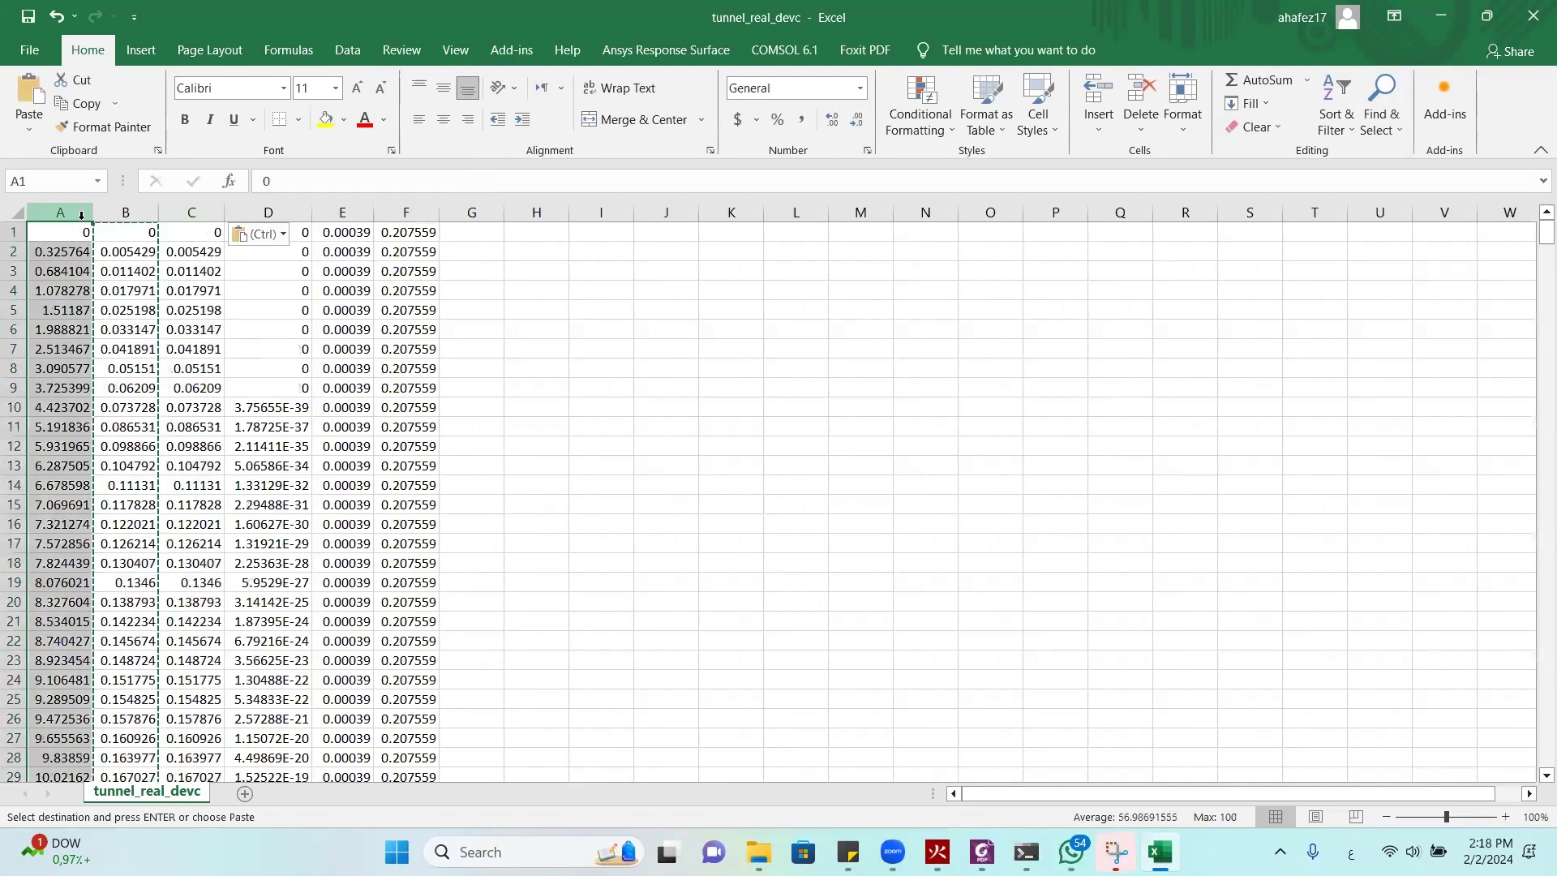
ctrl+click(122, 212)
right_click(121, 214)
click(166, 412)
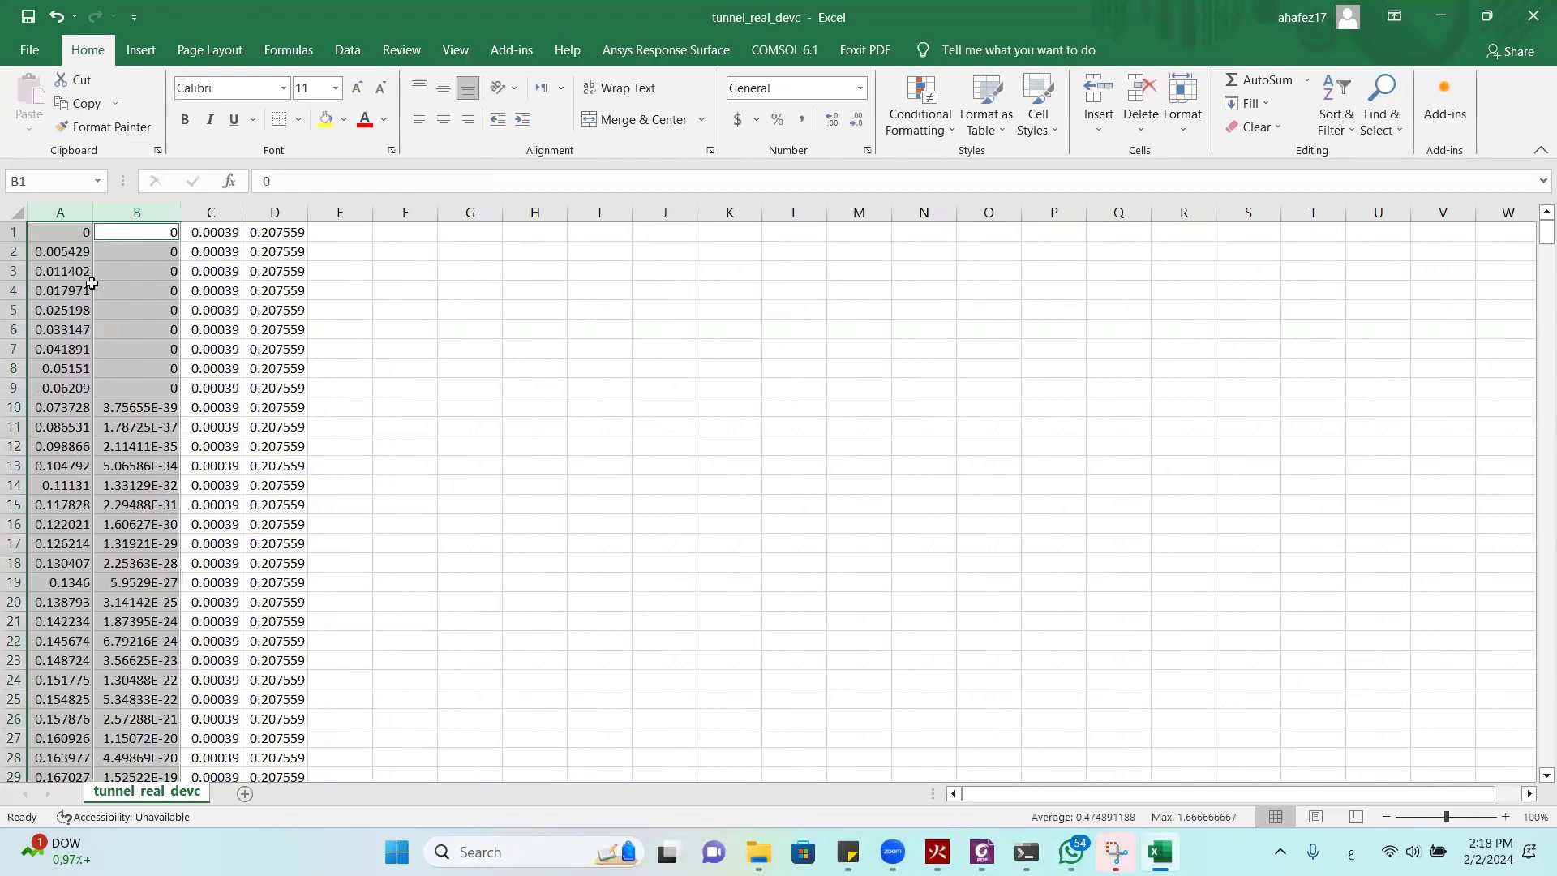
right_click(224, 213)
click(267, 394)
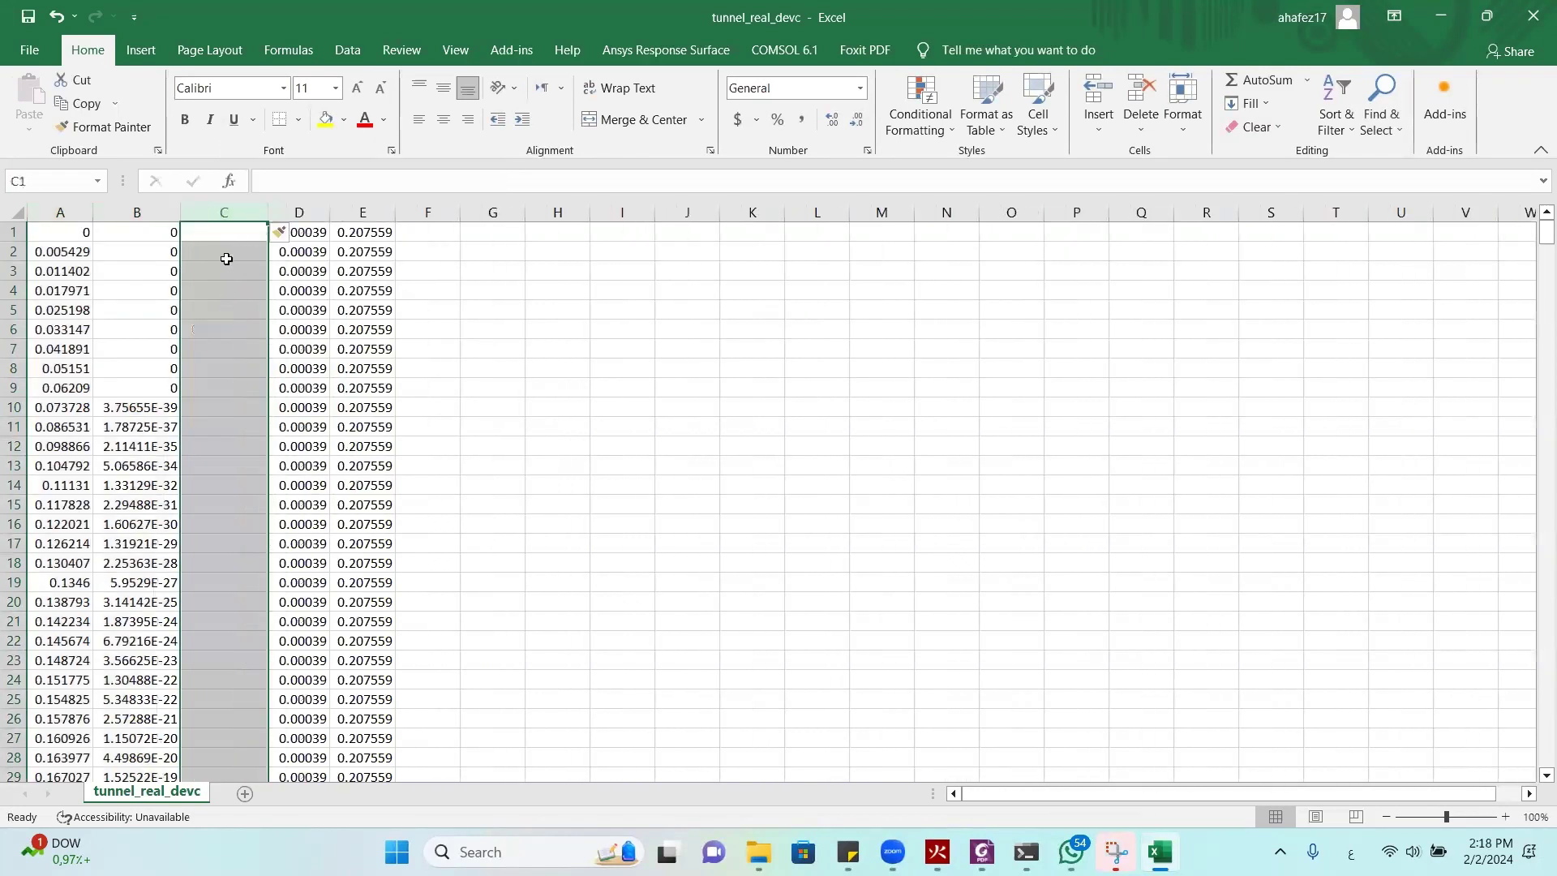
key(ctrl+z)
Select the empty column E and switch to key 2.pdf in Foxit PhantomPDF to consult the FED_CO equation
click(357, 214)
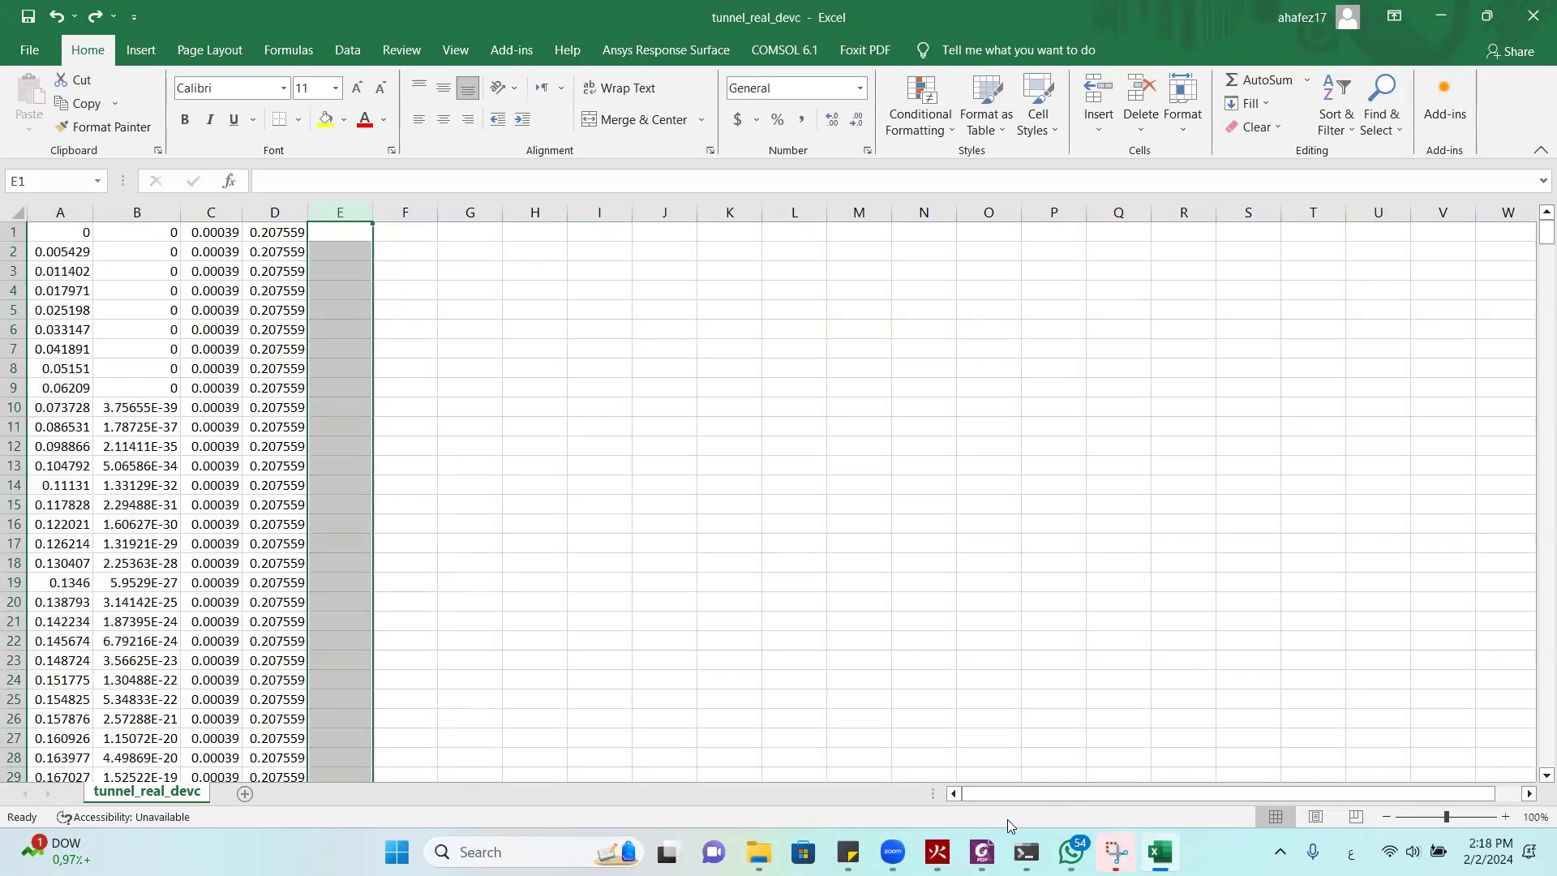
click(985, 669)
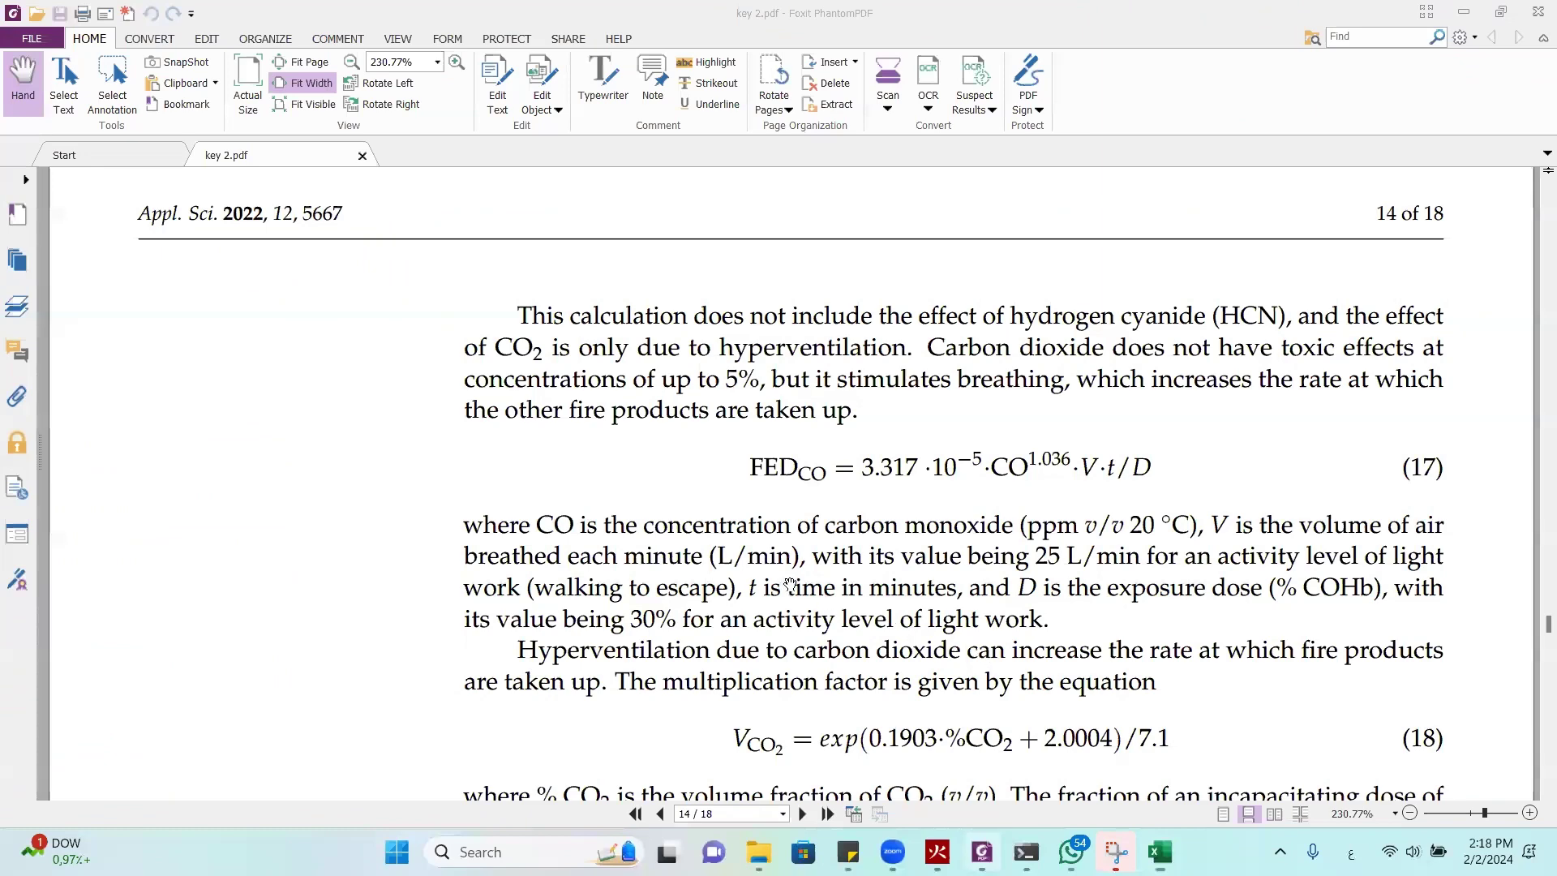
Switch to the tunnel_real_devc workbook in Excel and begin the FED_CO formula in E1 with =3.317*10^(-5)*
scroll(792, 572, up, 1)
key(alt+Tab)
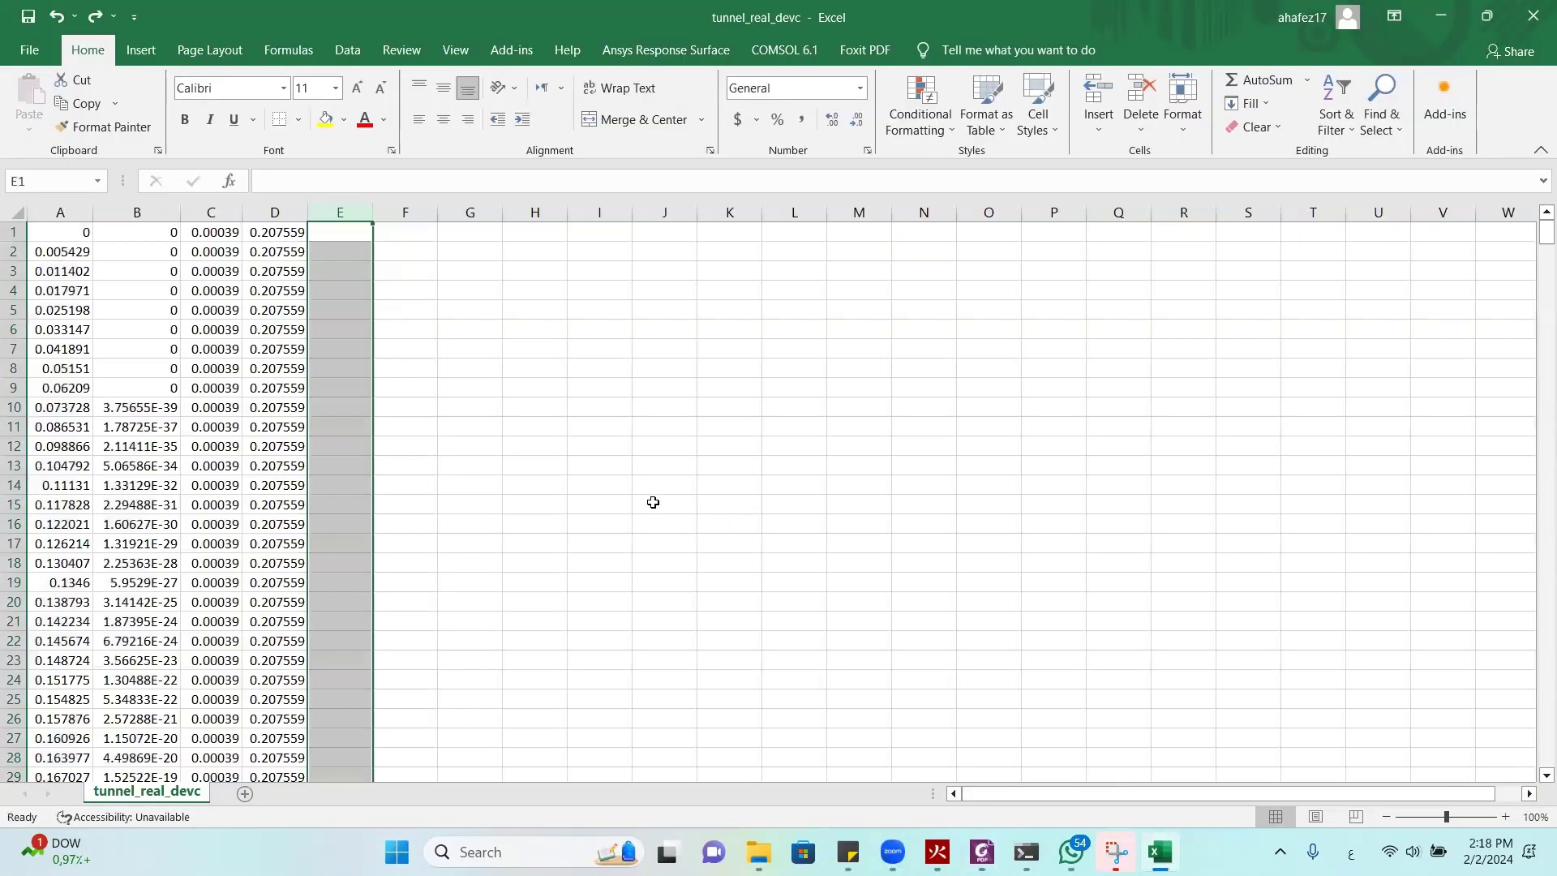
text(=3.317)
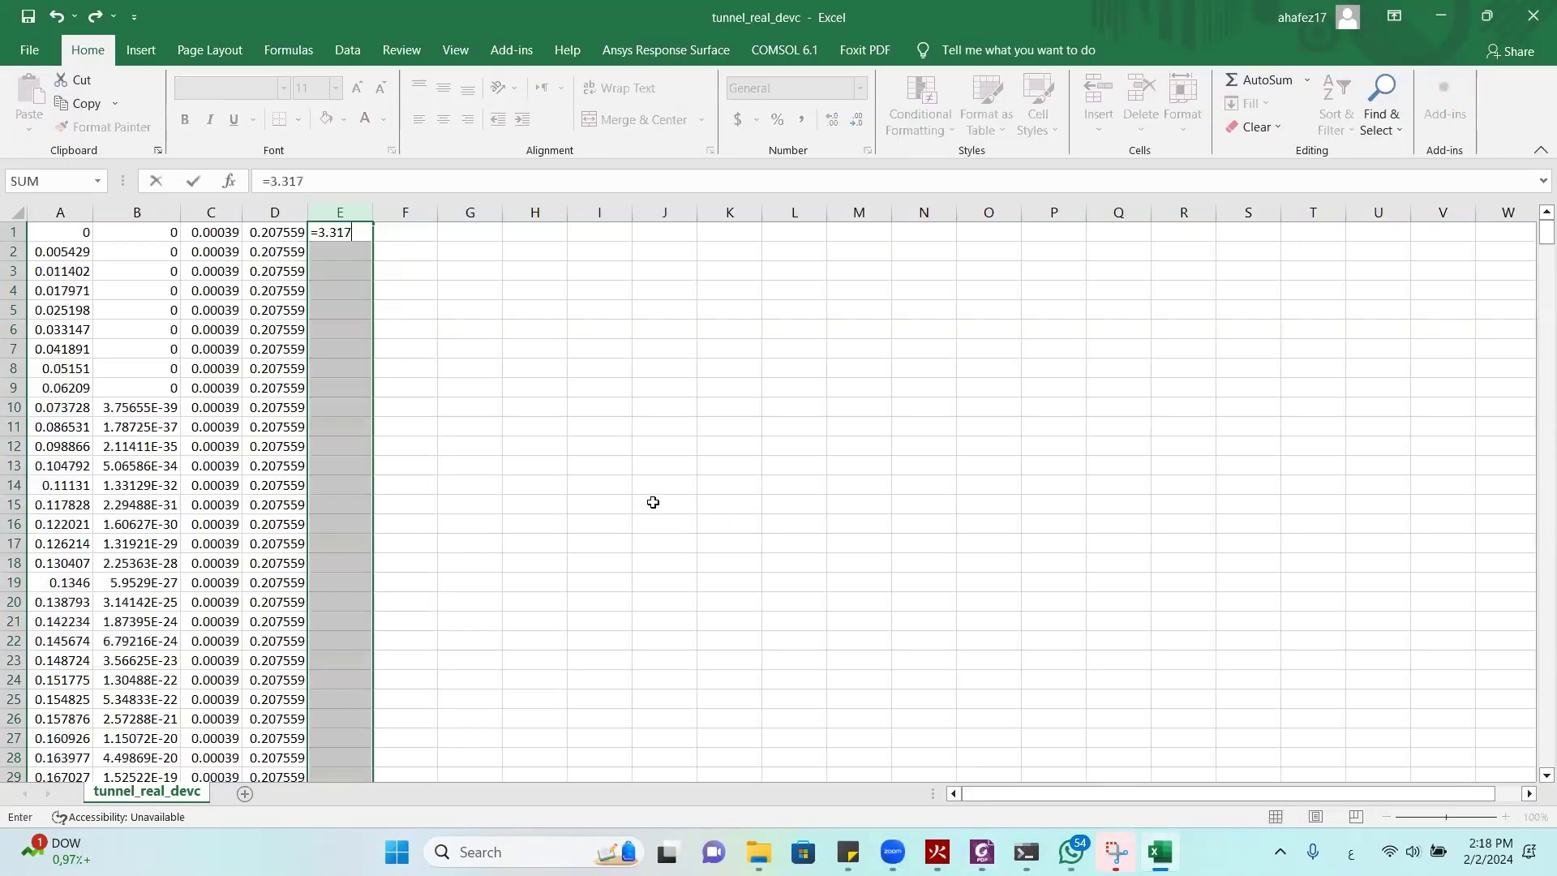
text(*10^)()
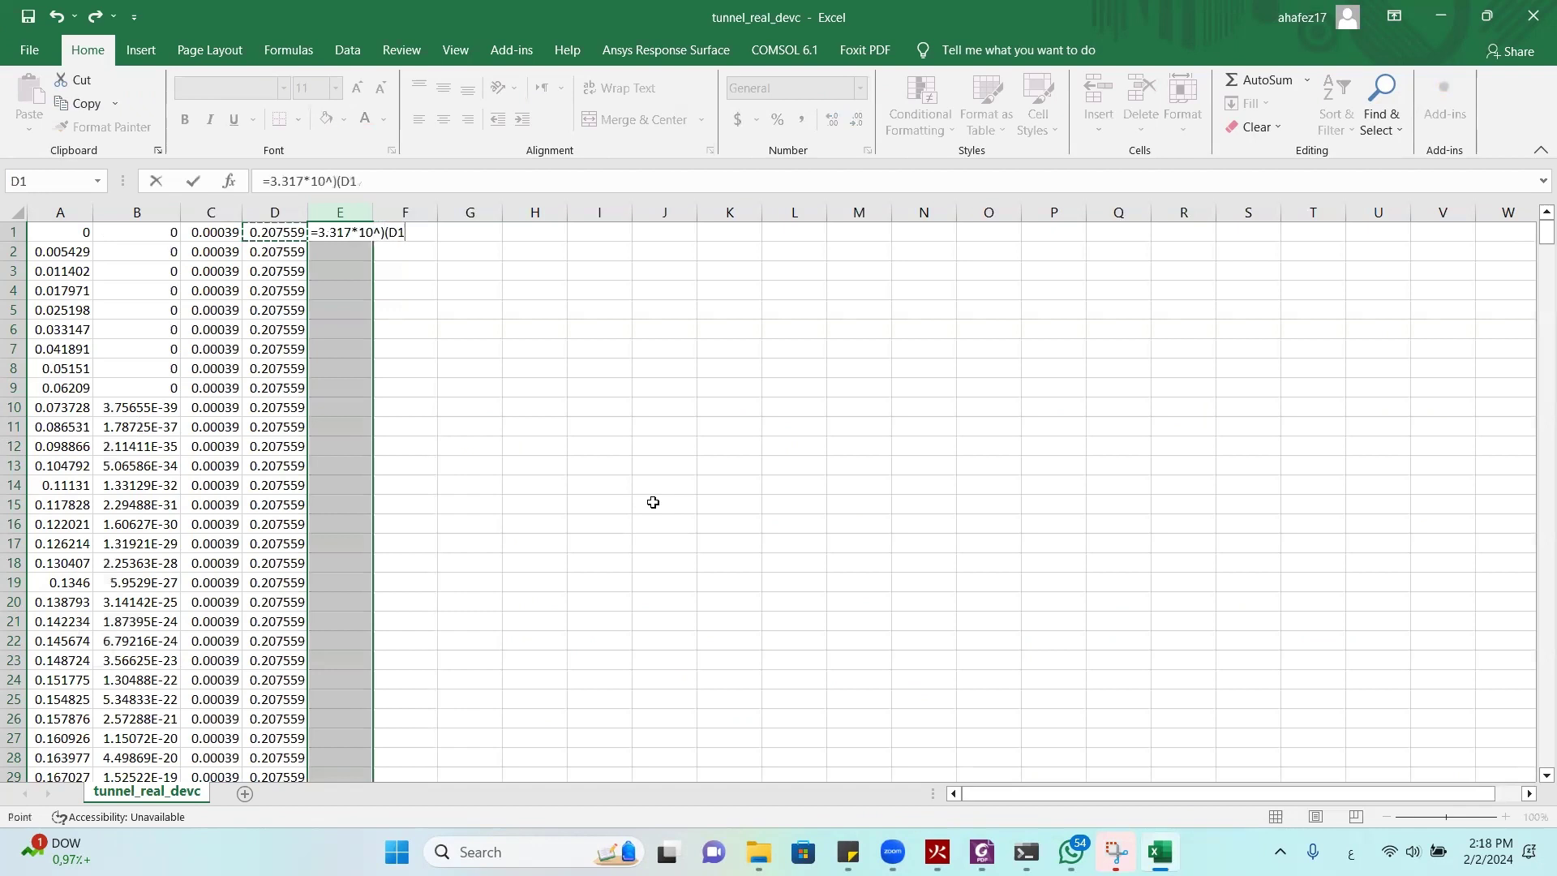
text(d)
key(BackSpace)
key(BackSpace)
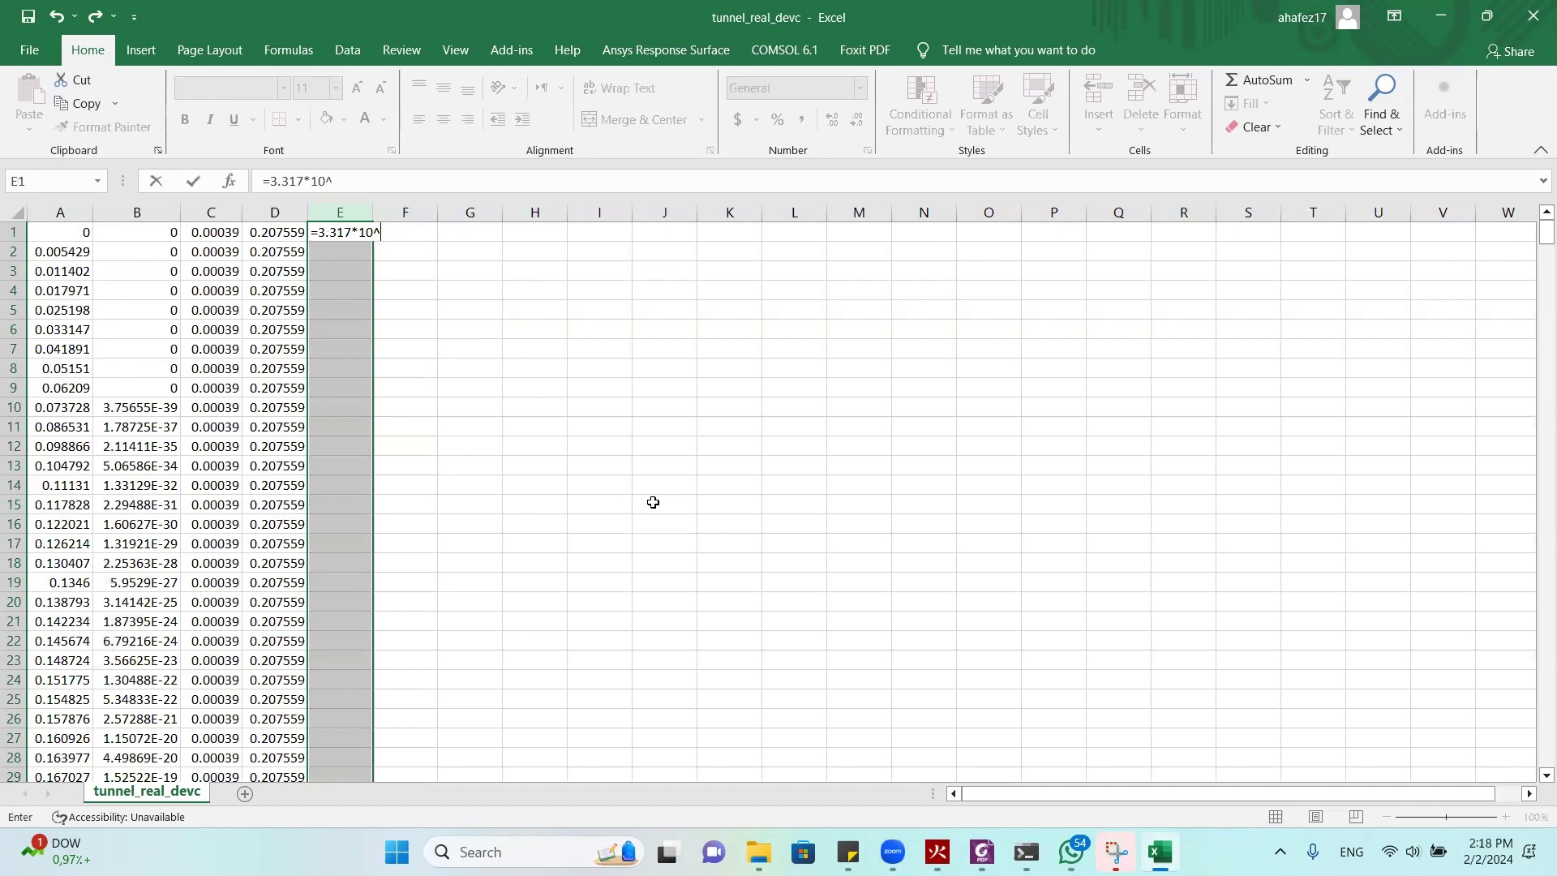
text())
key(Return)
key(Return)
text(-5)
key(alt+Tab)
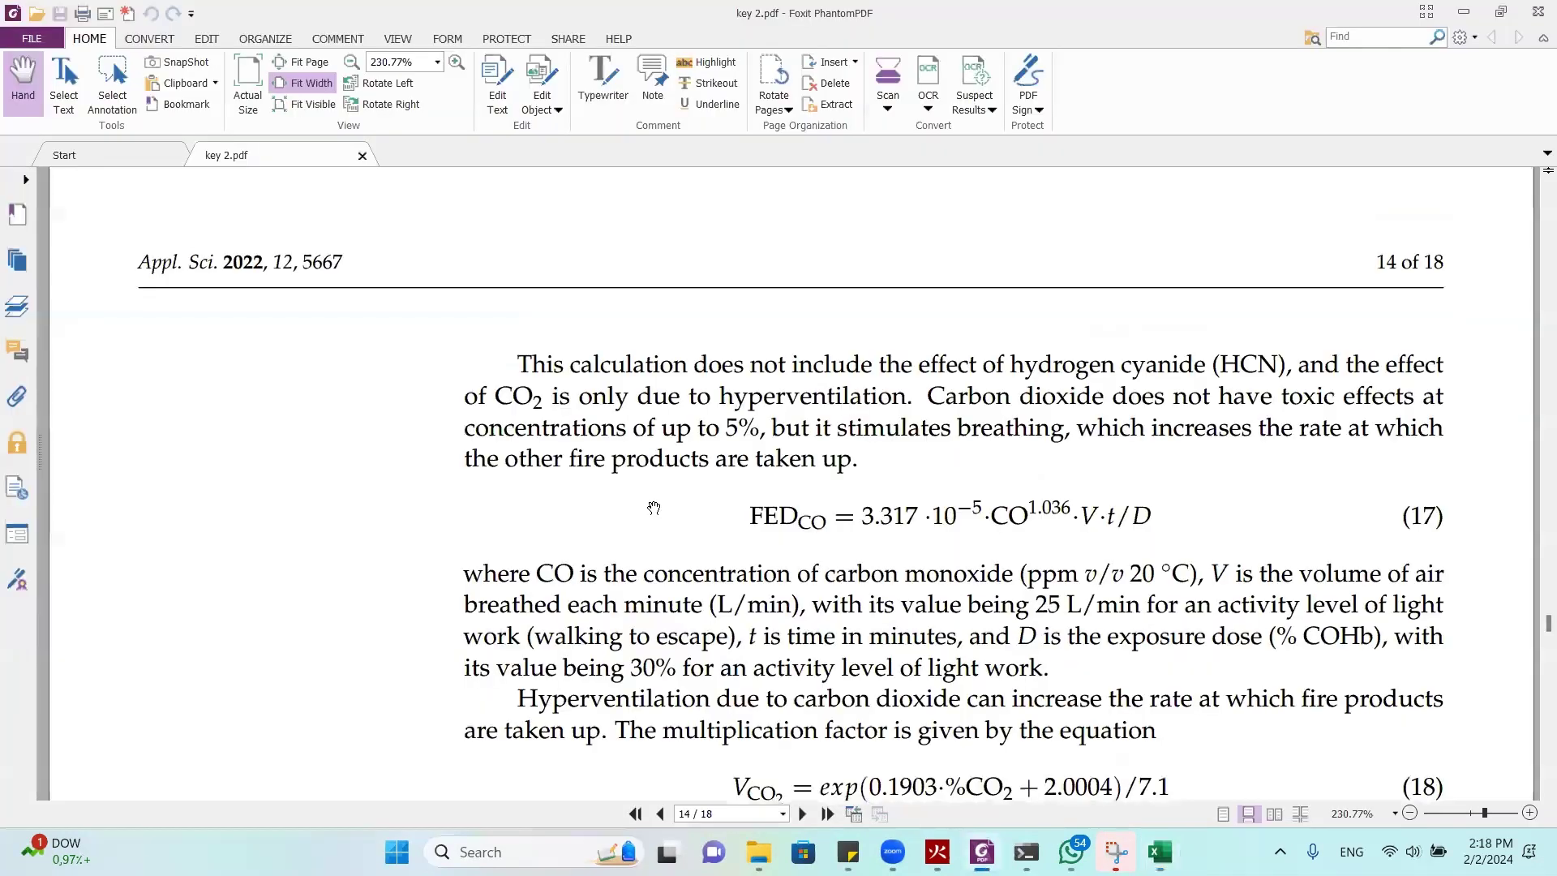
key(alt+Tab)
text(*)
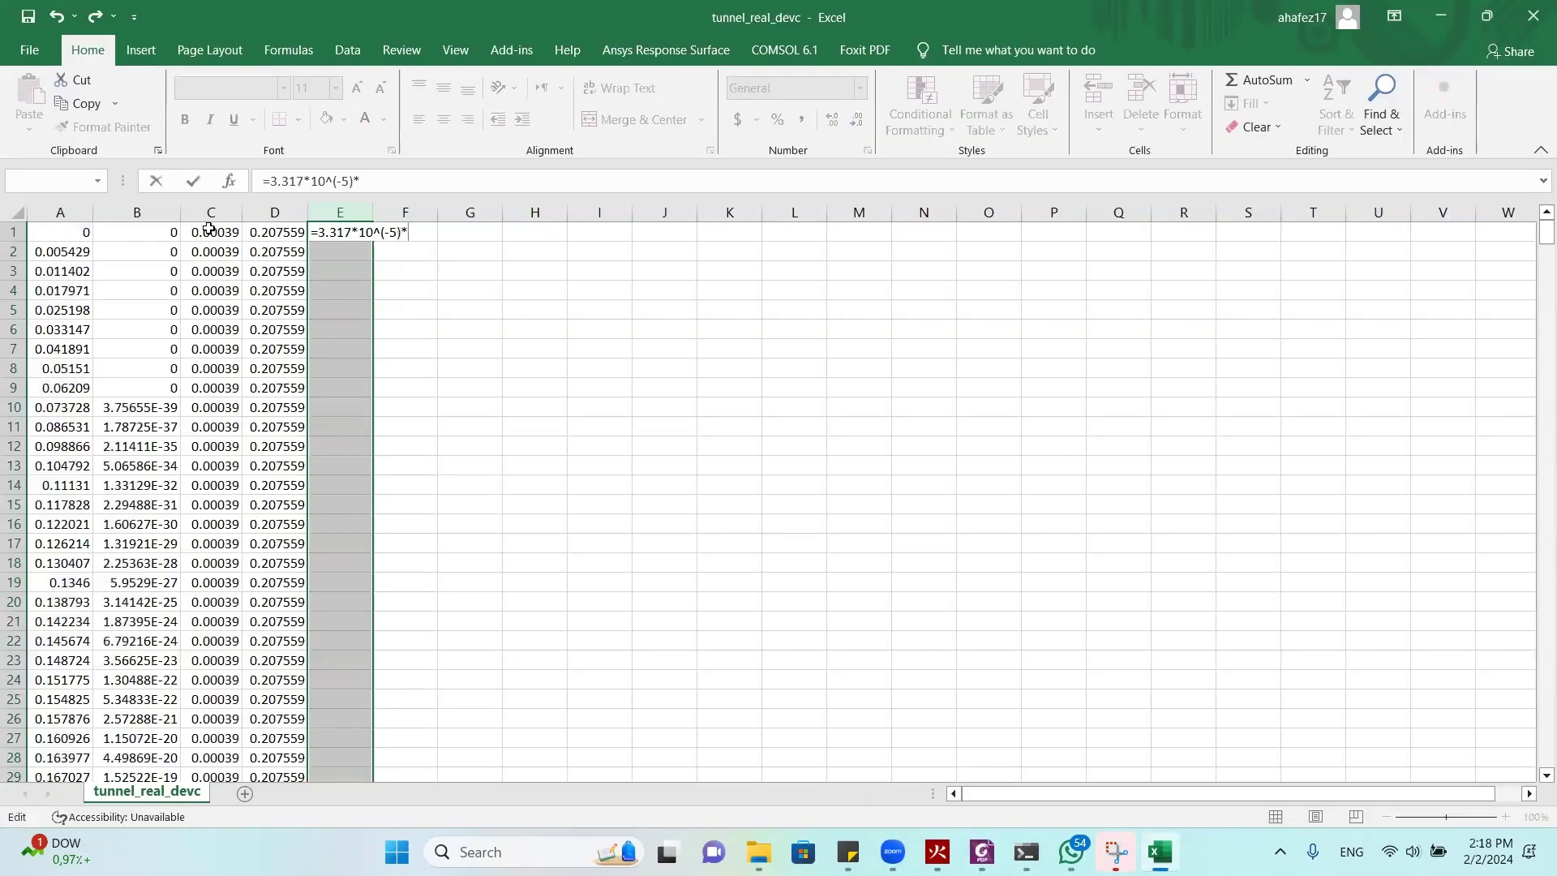
Extend the E1 formula with the CO term B1^(1.036) and the breathing volume factor *25
click(164, 232)
key(alt+Tab)
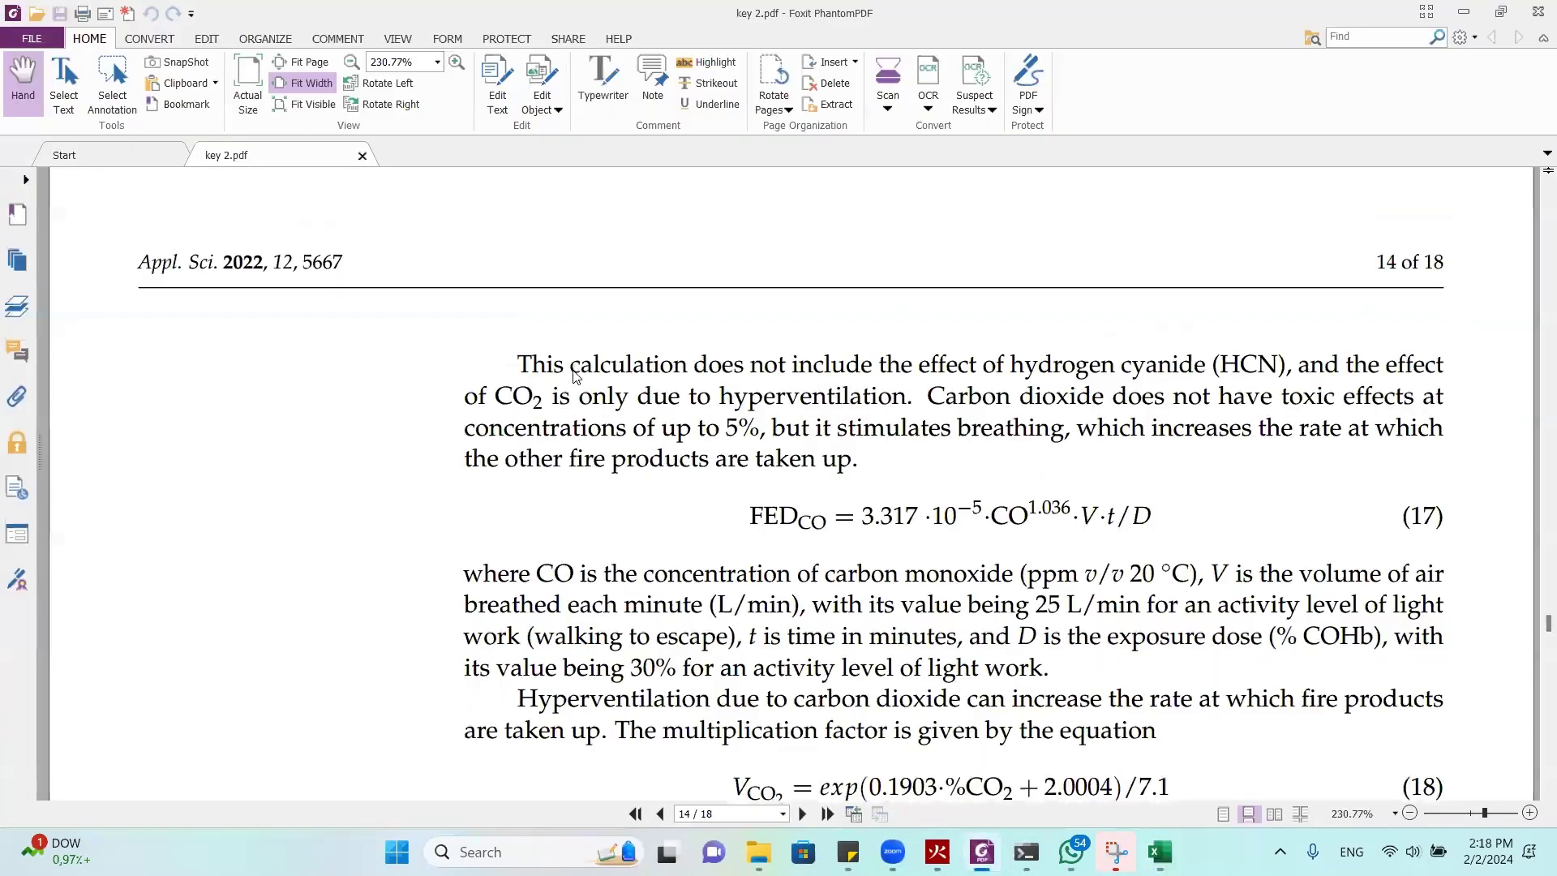
key(alt+Tab)
text(^(-5))
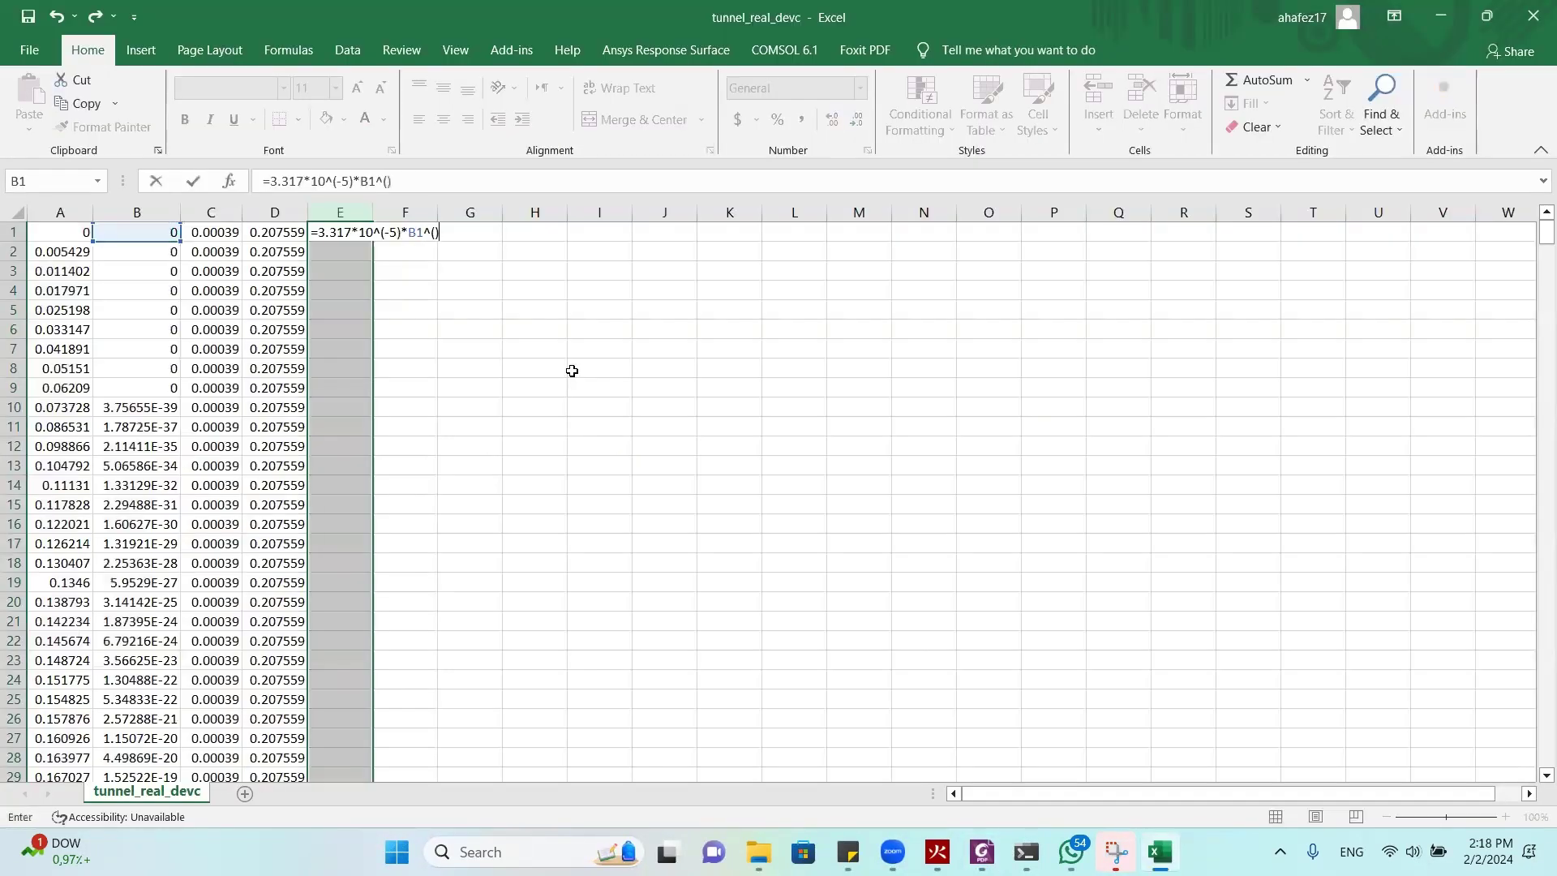
key(Return)
key(Return)
key(Left)
text(1.0)
key(alt+Tab)
key(alt+Tab)
text(36)
key(alt+Tab)
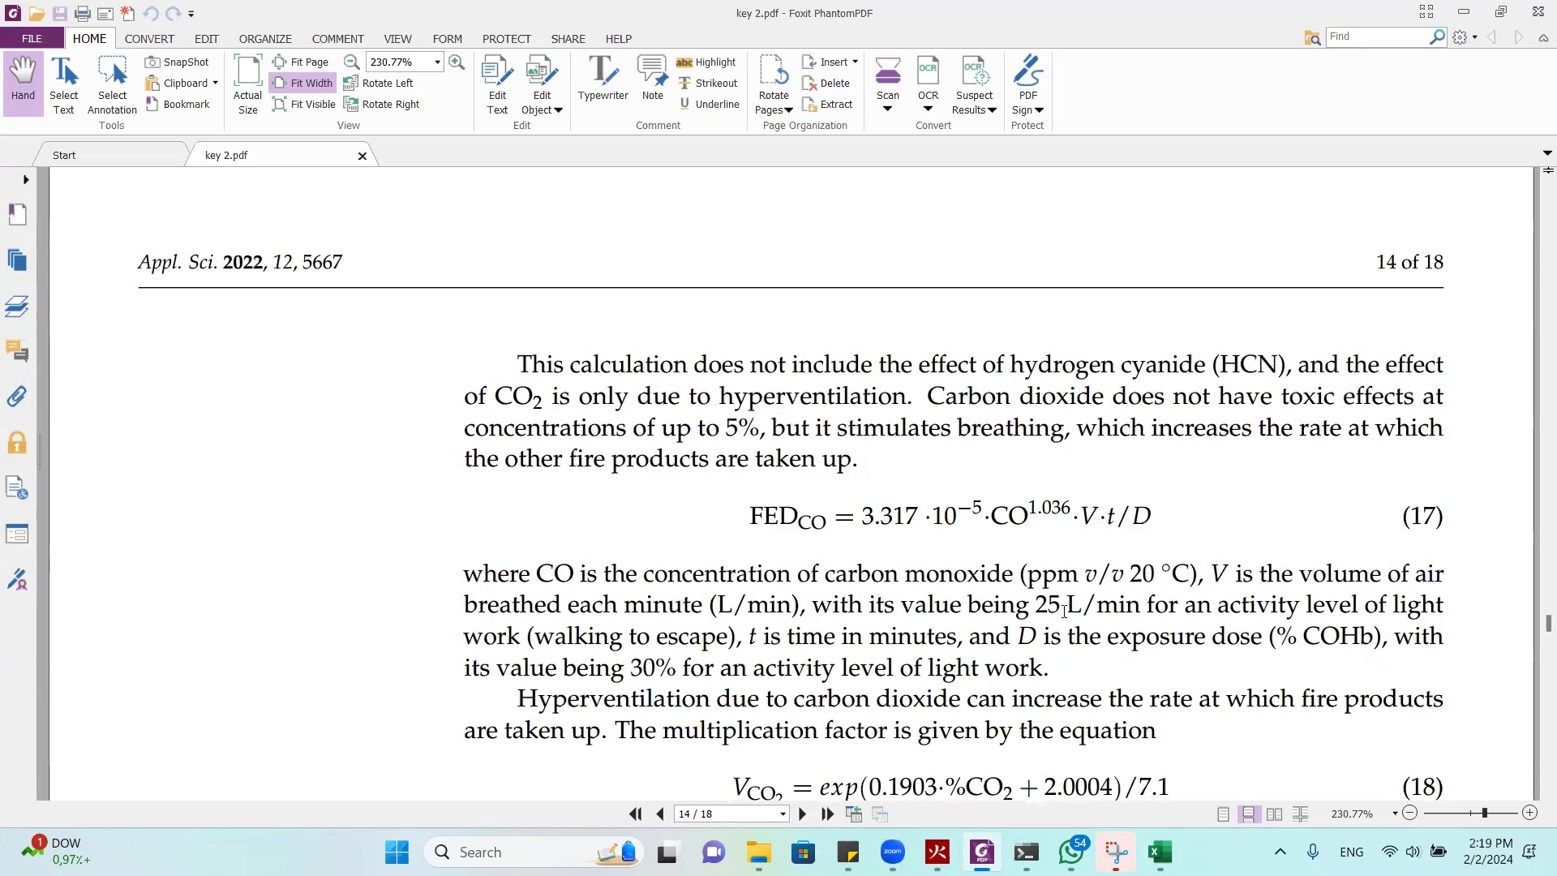
key(alt+Tab)
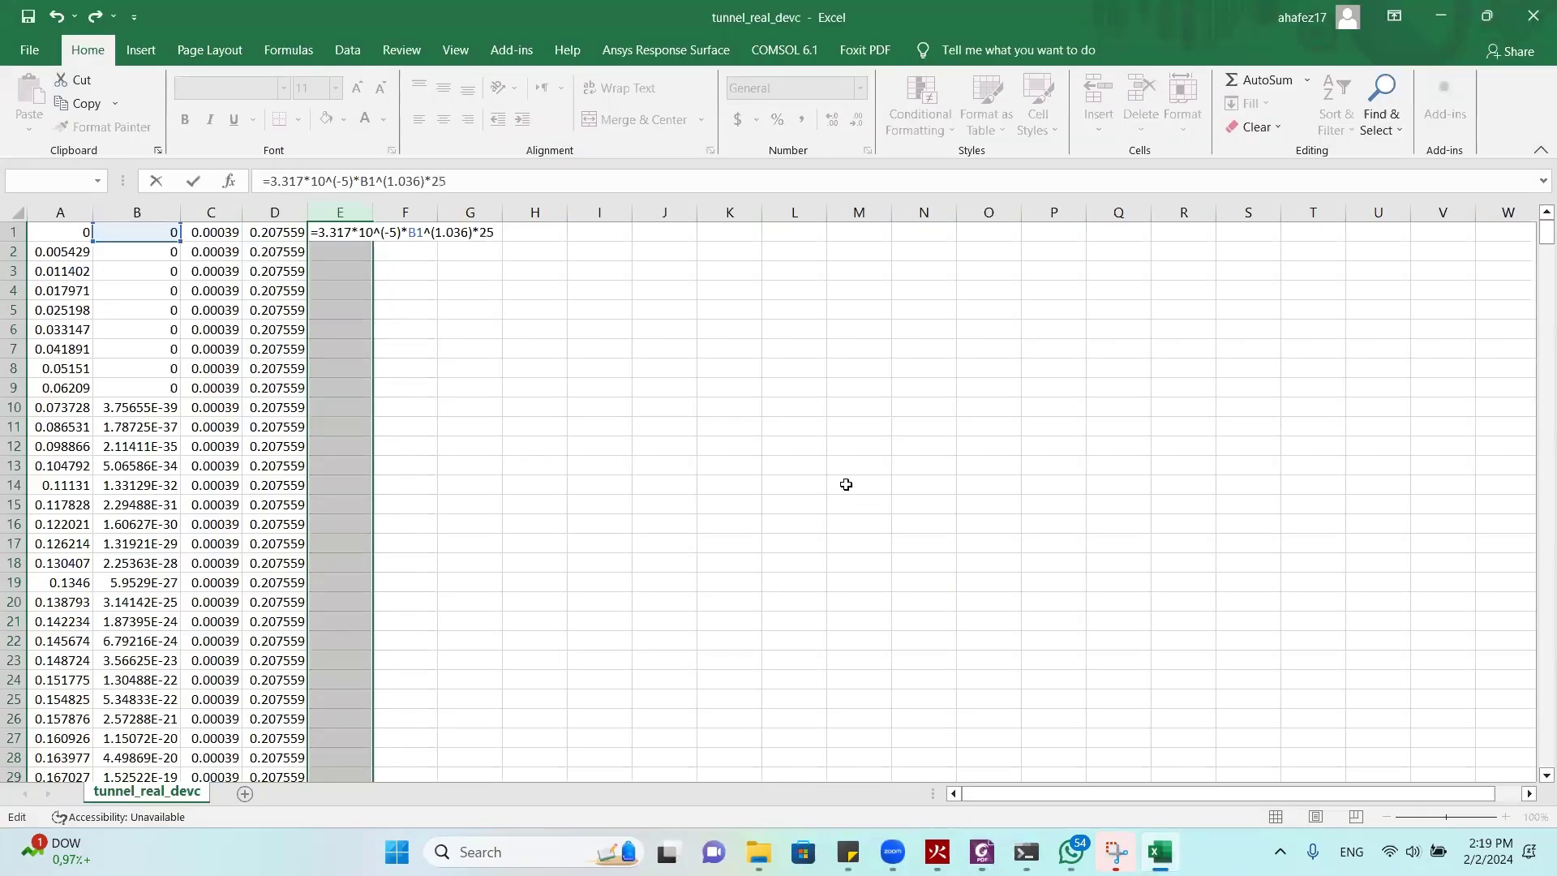
key(alt+Tab)
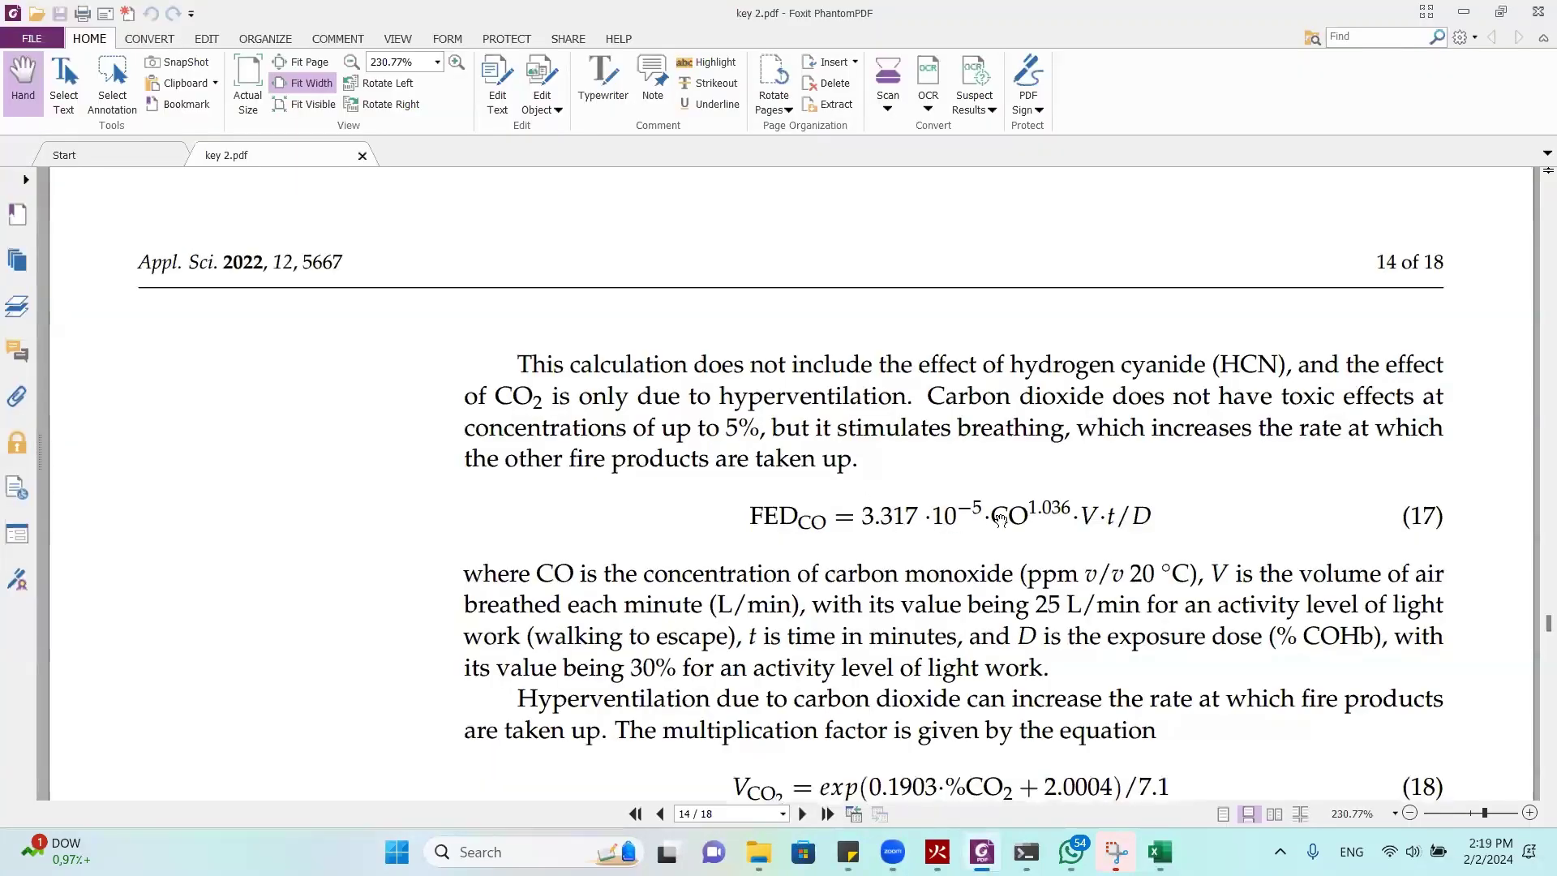
key(alt+Tab)
text(25)
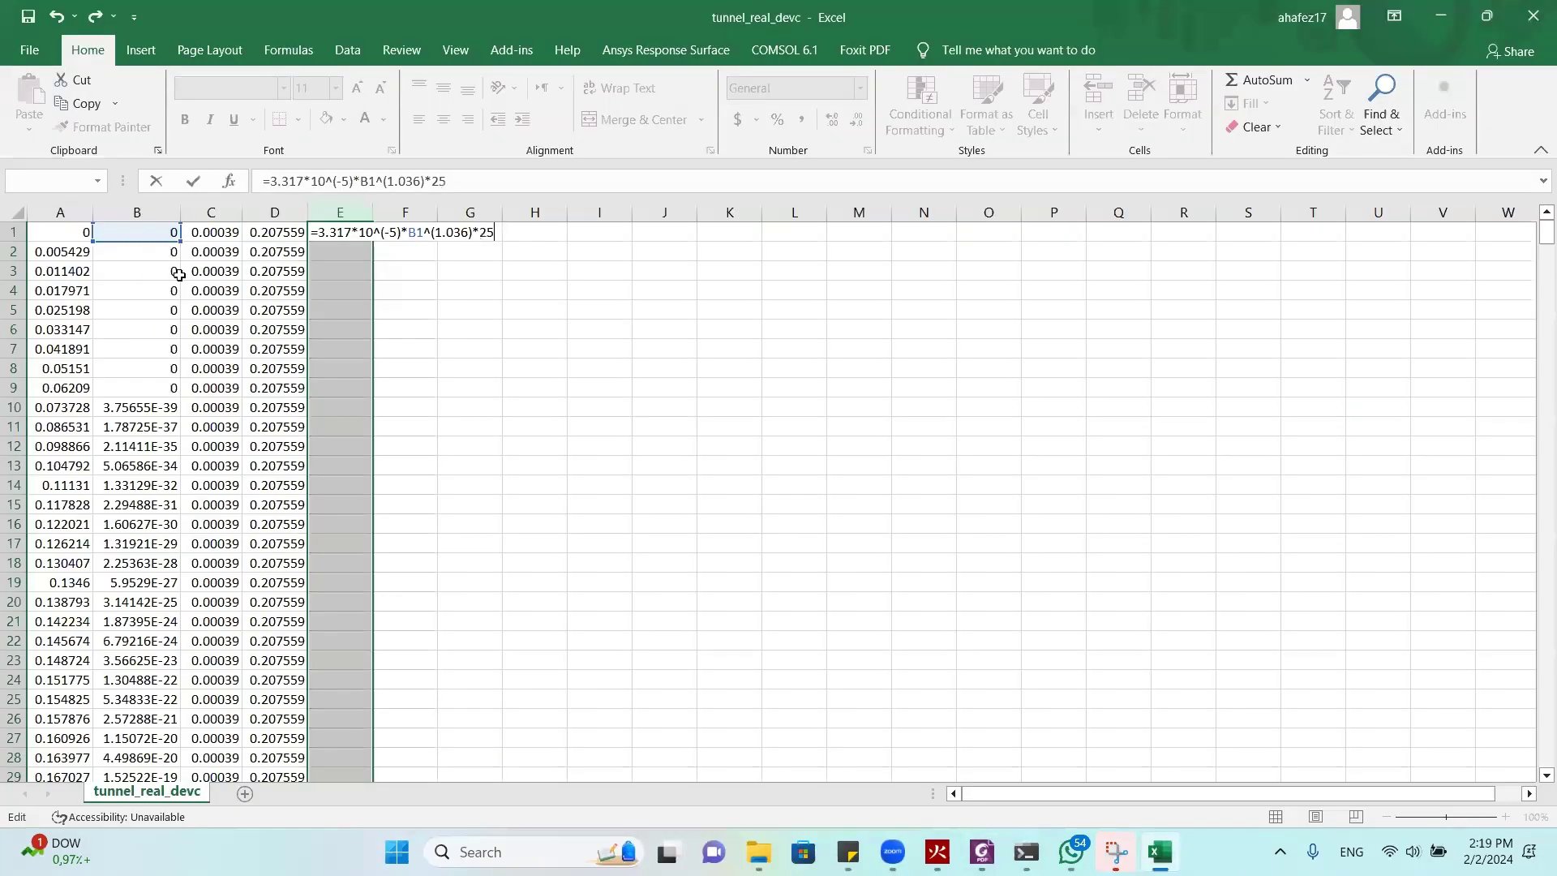
click(41, 230)
Append the time and exposure dose terms *A1/0.3 to the E1 formula and fill it down column E to the last data row
click(358, 233)
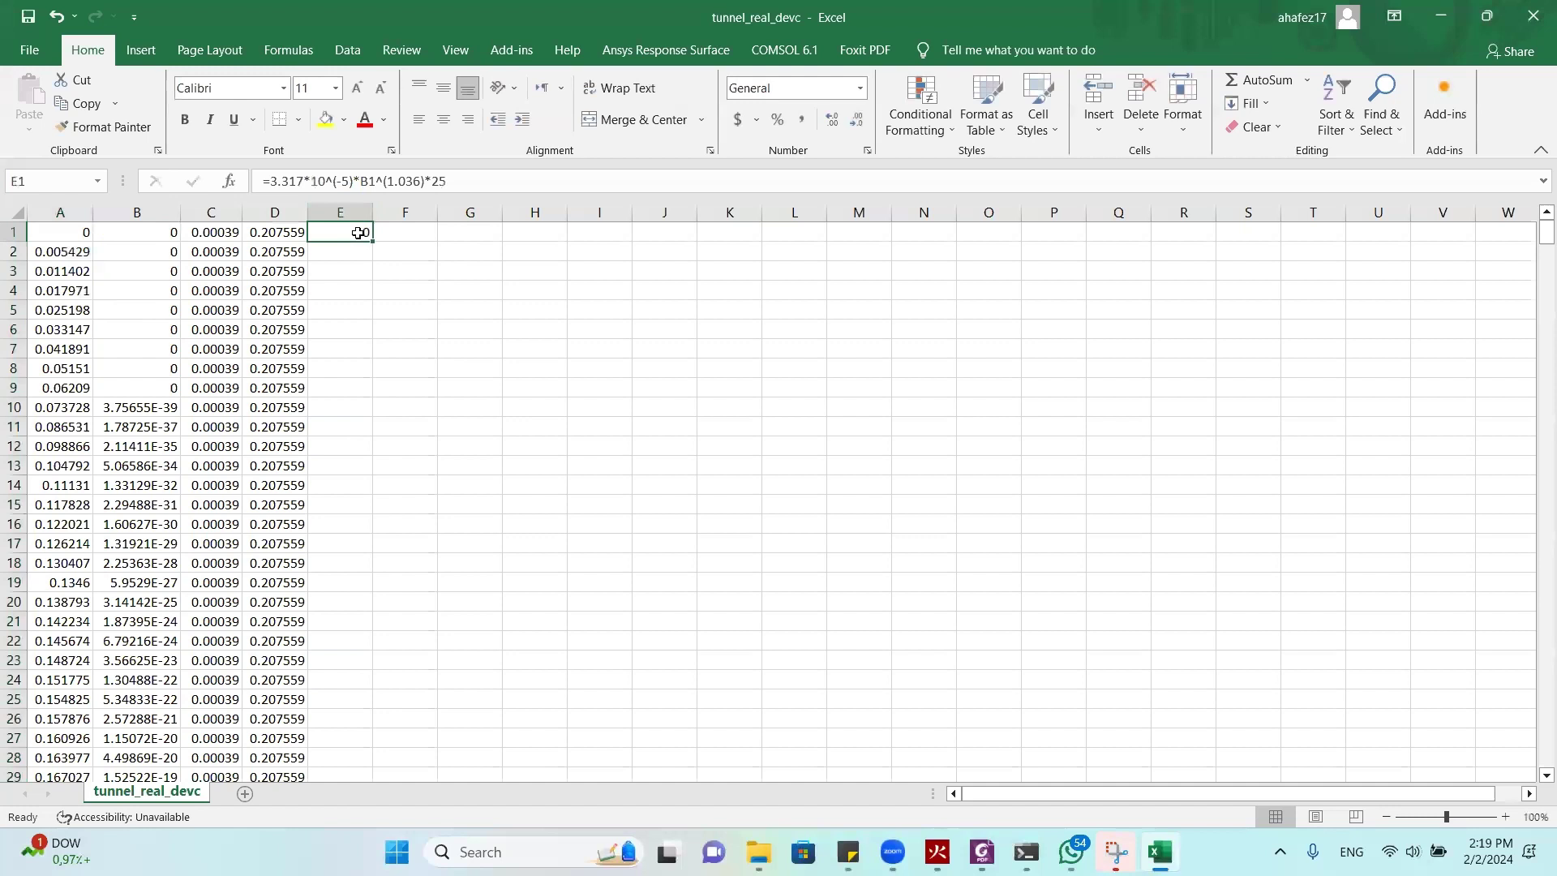
click(504, 186)
text(*)
click(80, 230)
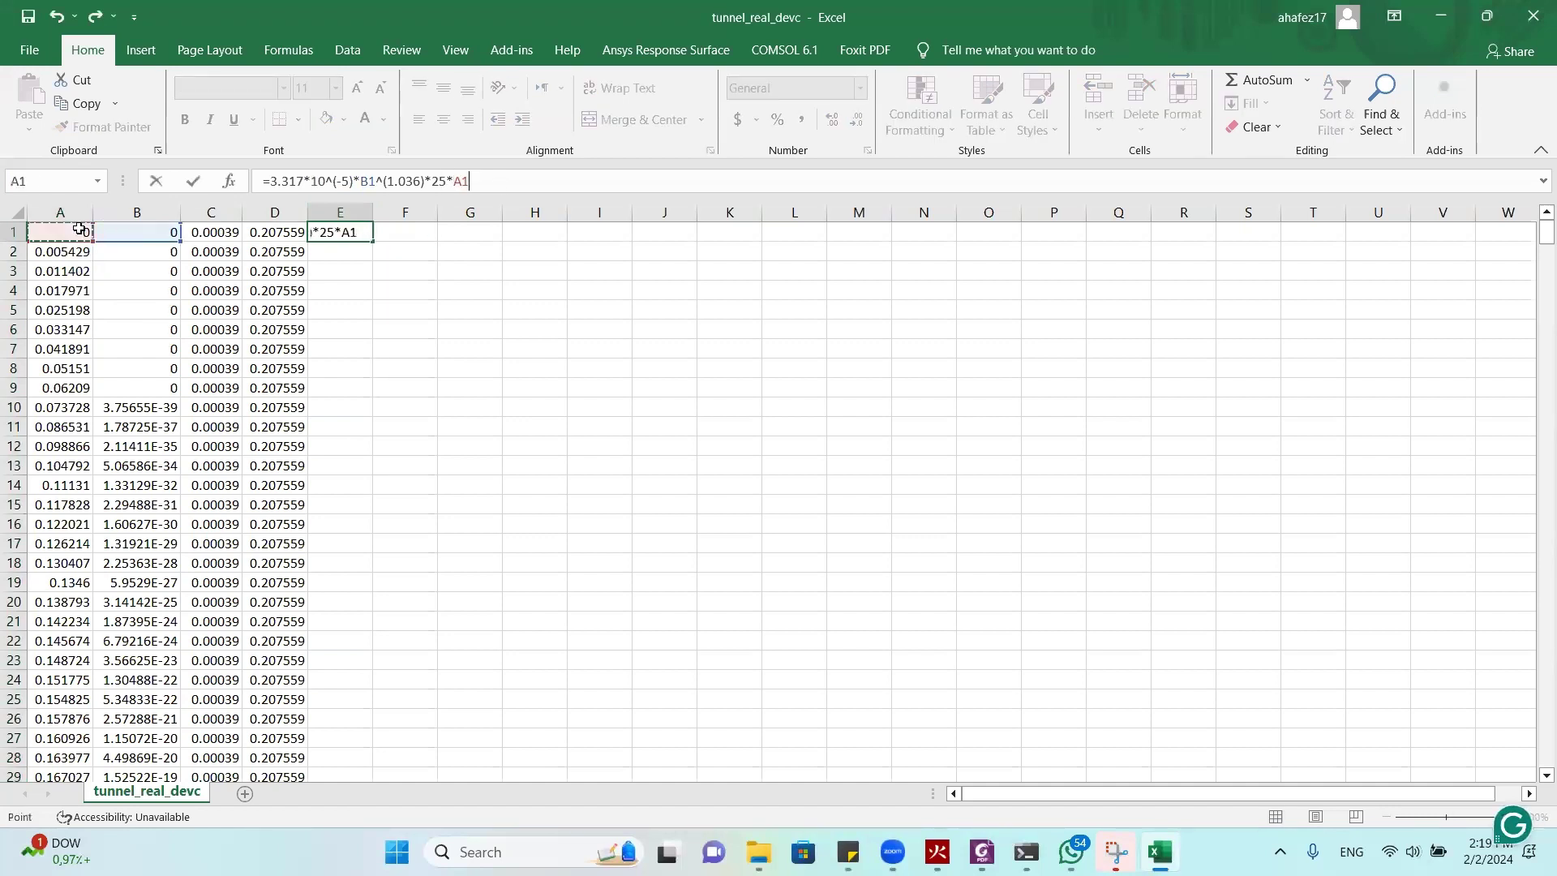
key(alt+Tab)
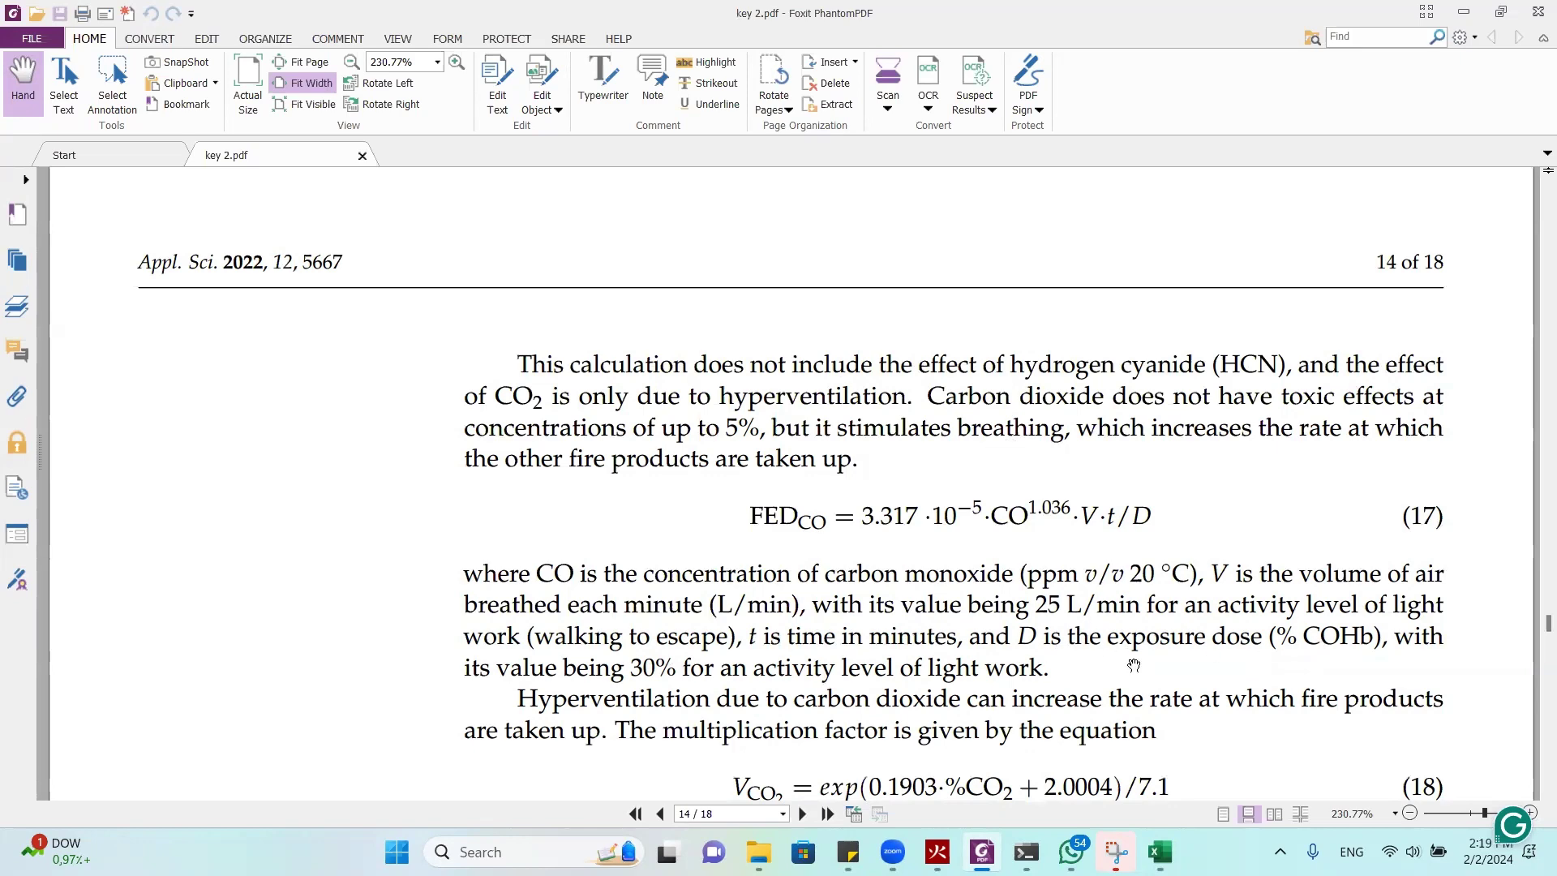
key(alt+Tab)
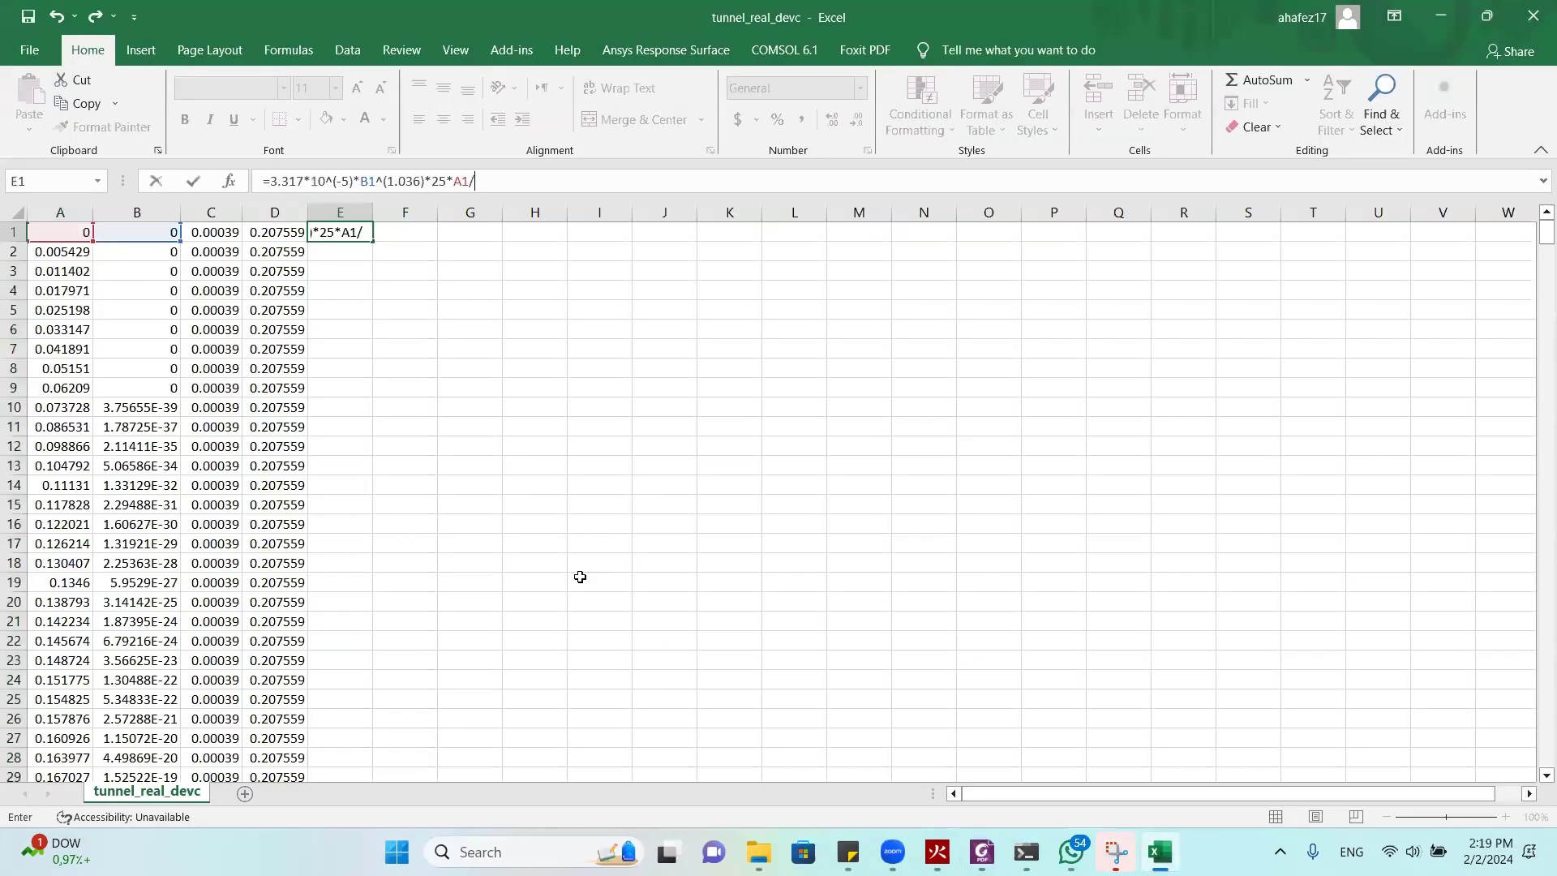
text(0.3)
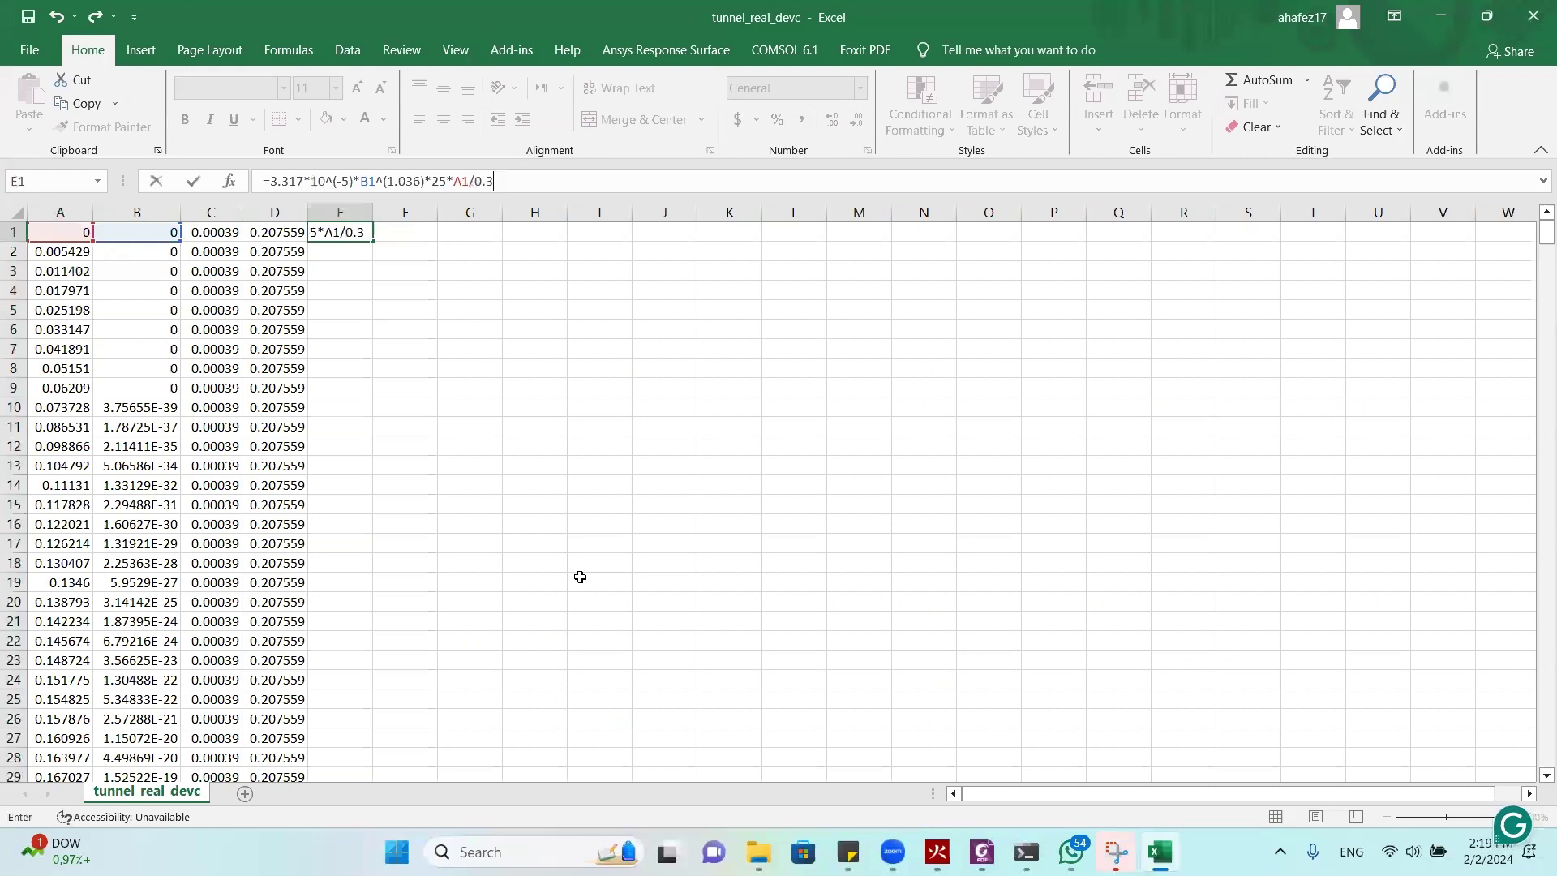
key(Return)
click(341, 233)
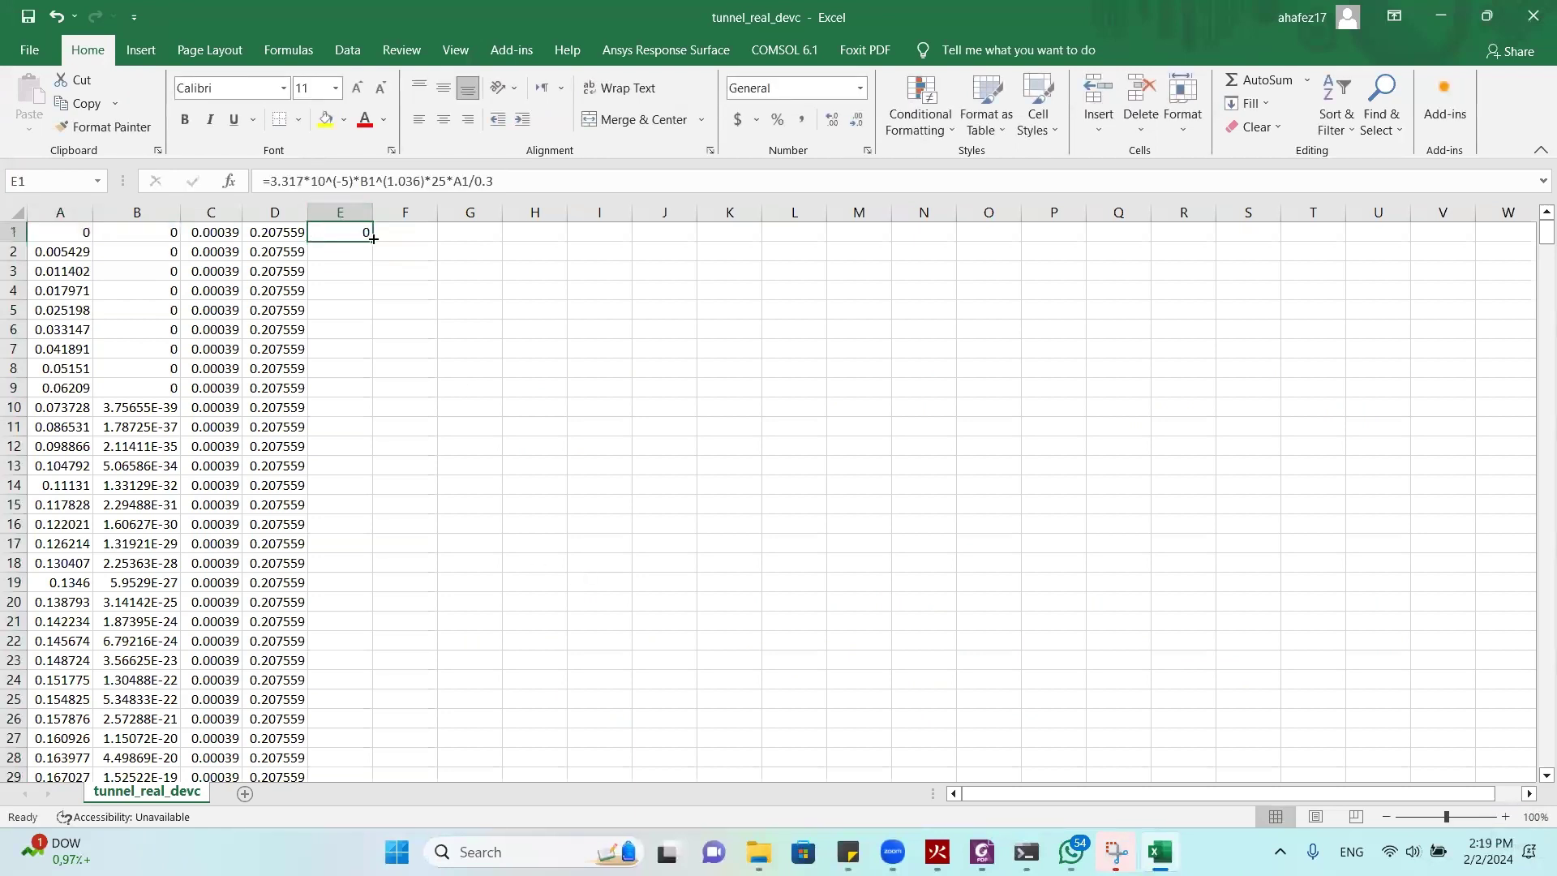
double_click(373, 242)
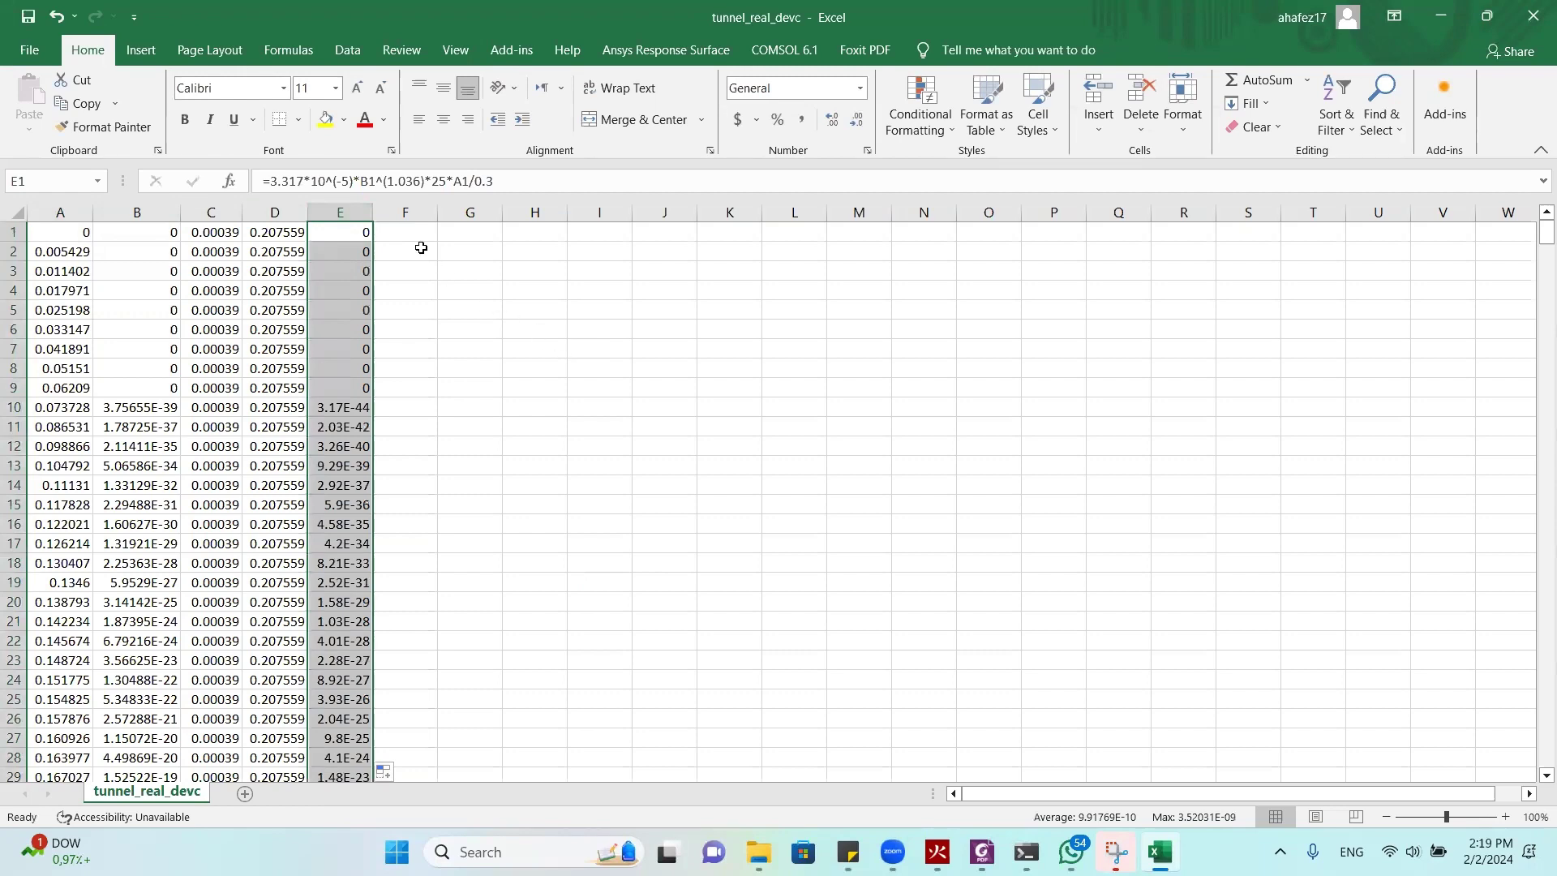
Consult the V_CO2 equation (18) in key 2.pdf and start an EXP function in cell F1 of the Excel workbook
key(alt+Tab)
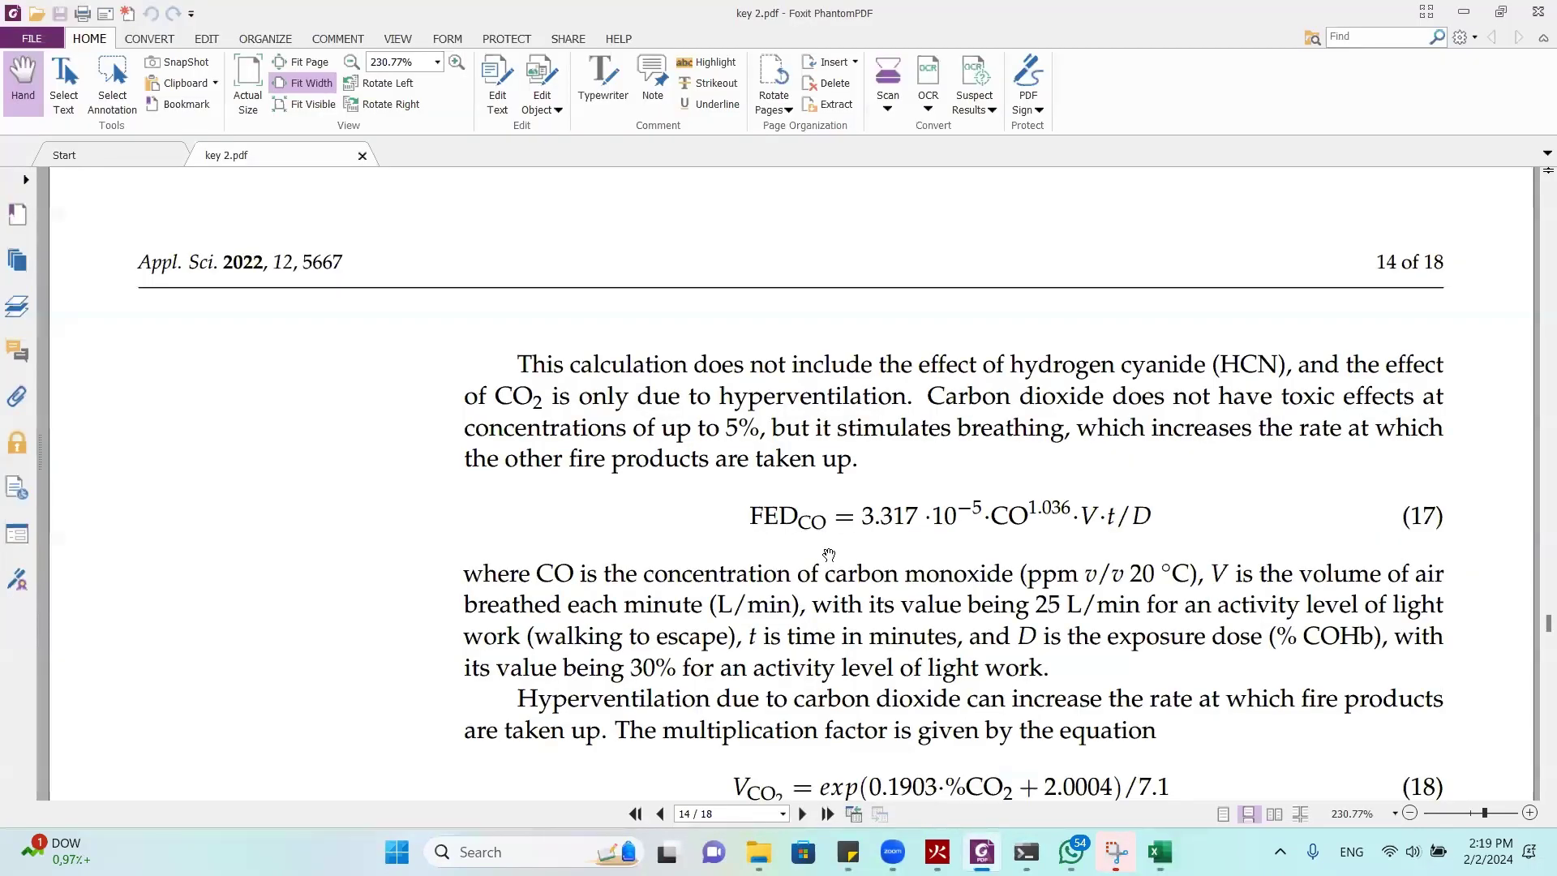
scroll(812, 554, down, 2)
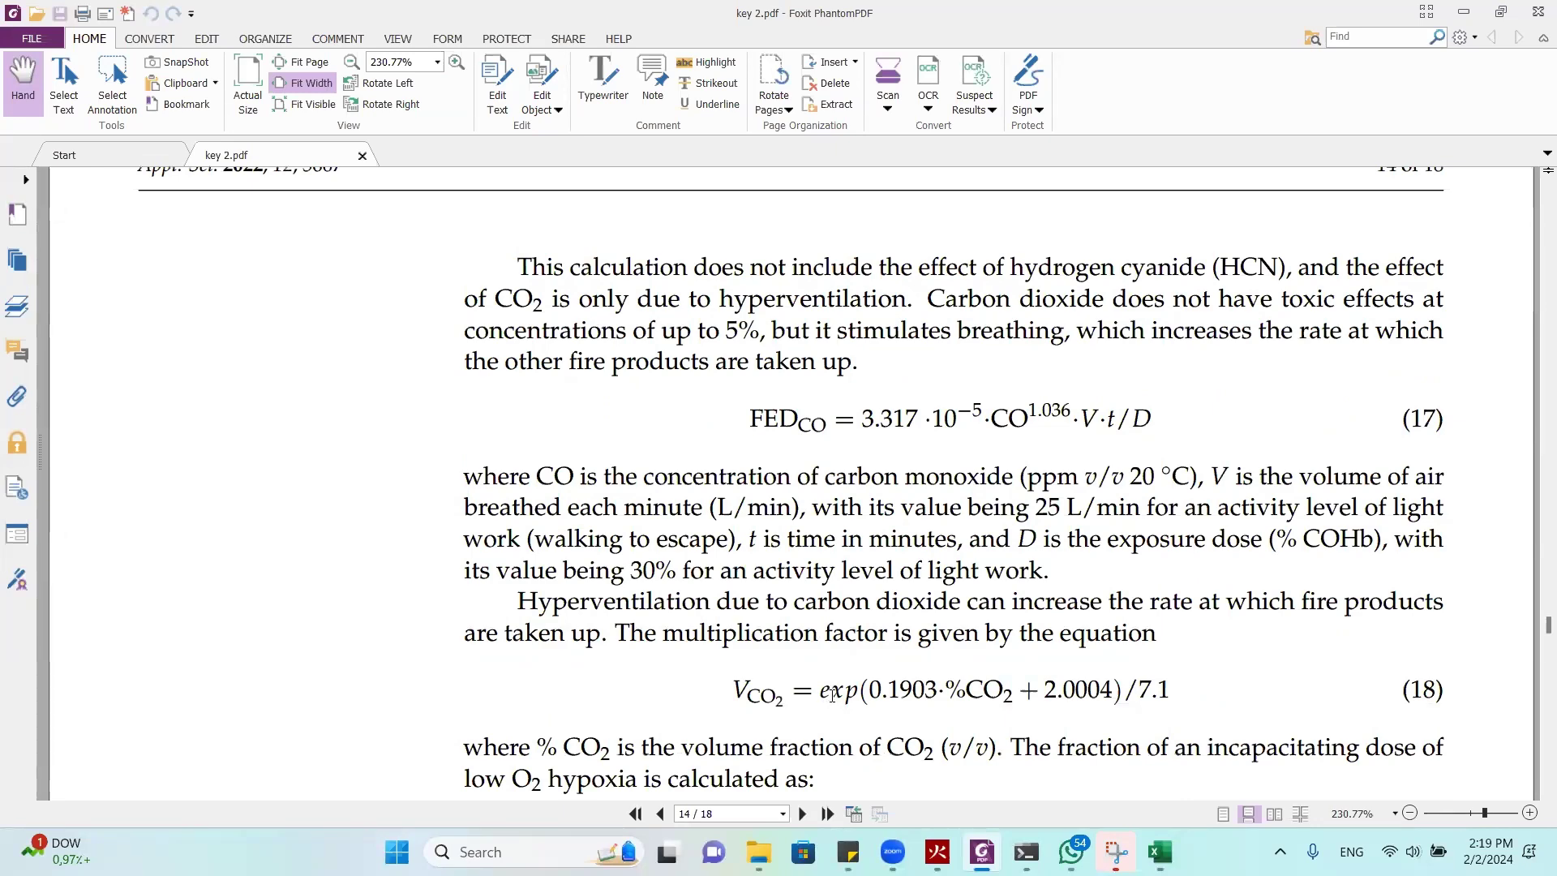
scroll(889, 694, down, 2)
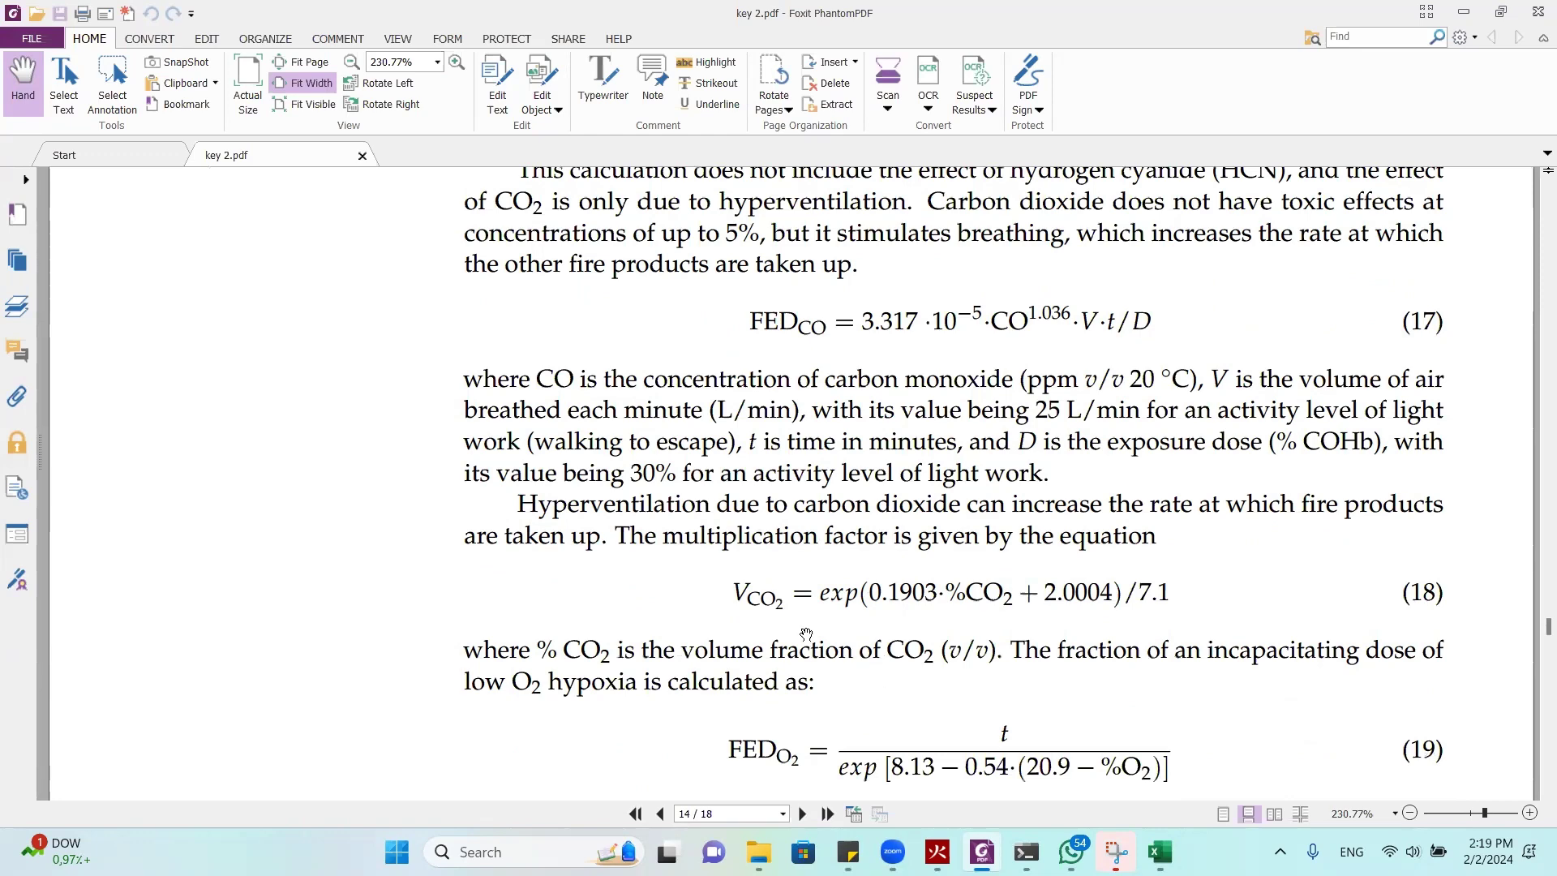
key(alt+Tab)
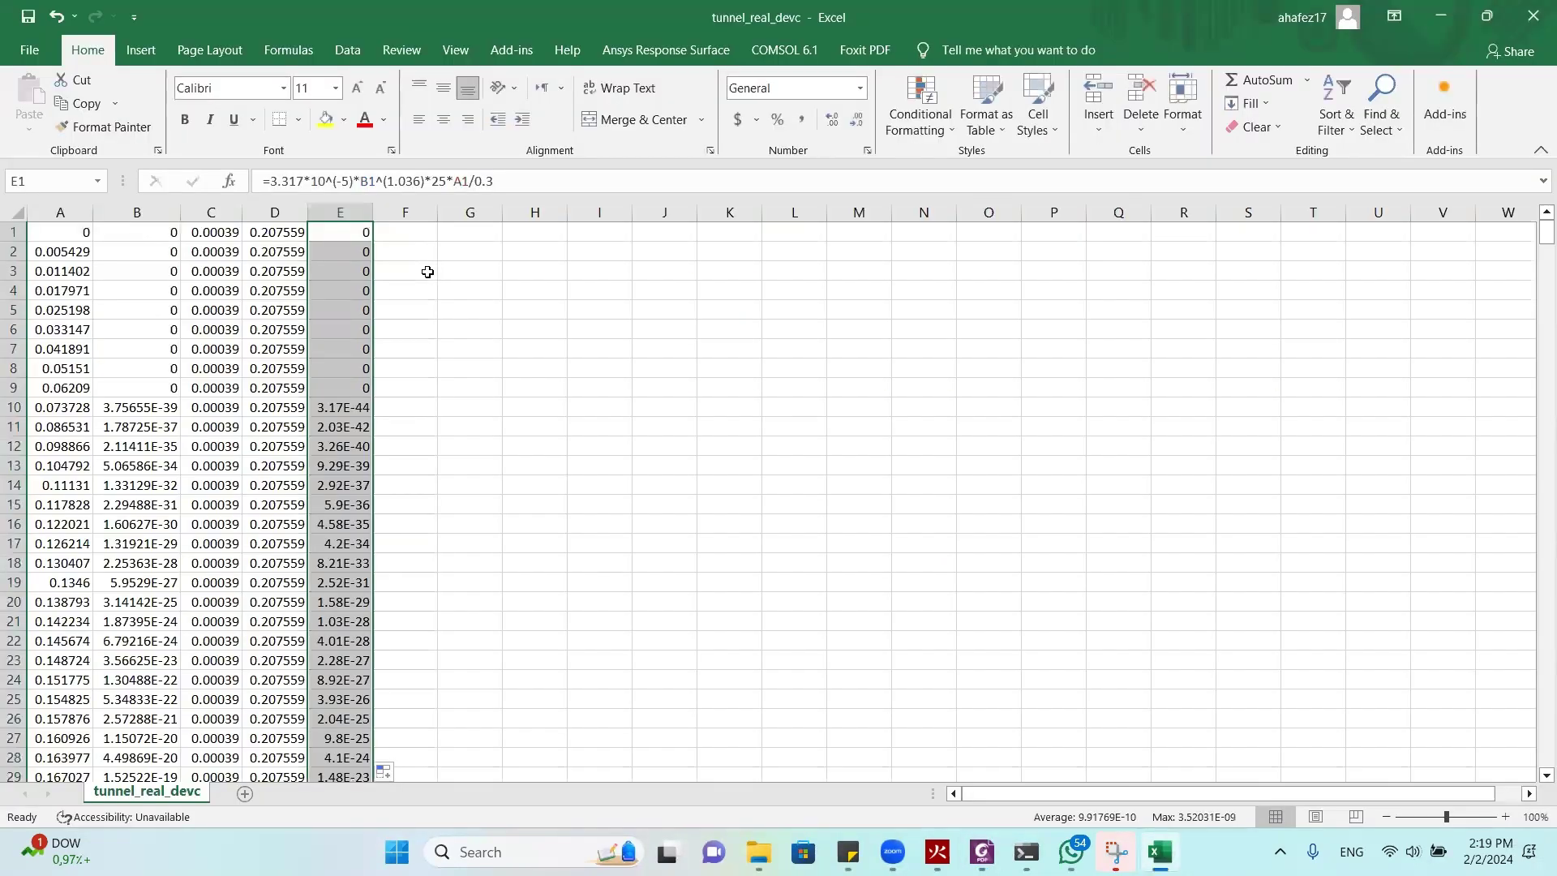
click(406, 236)
text(ex)
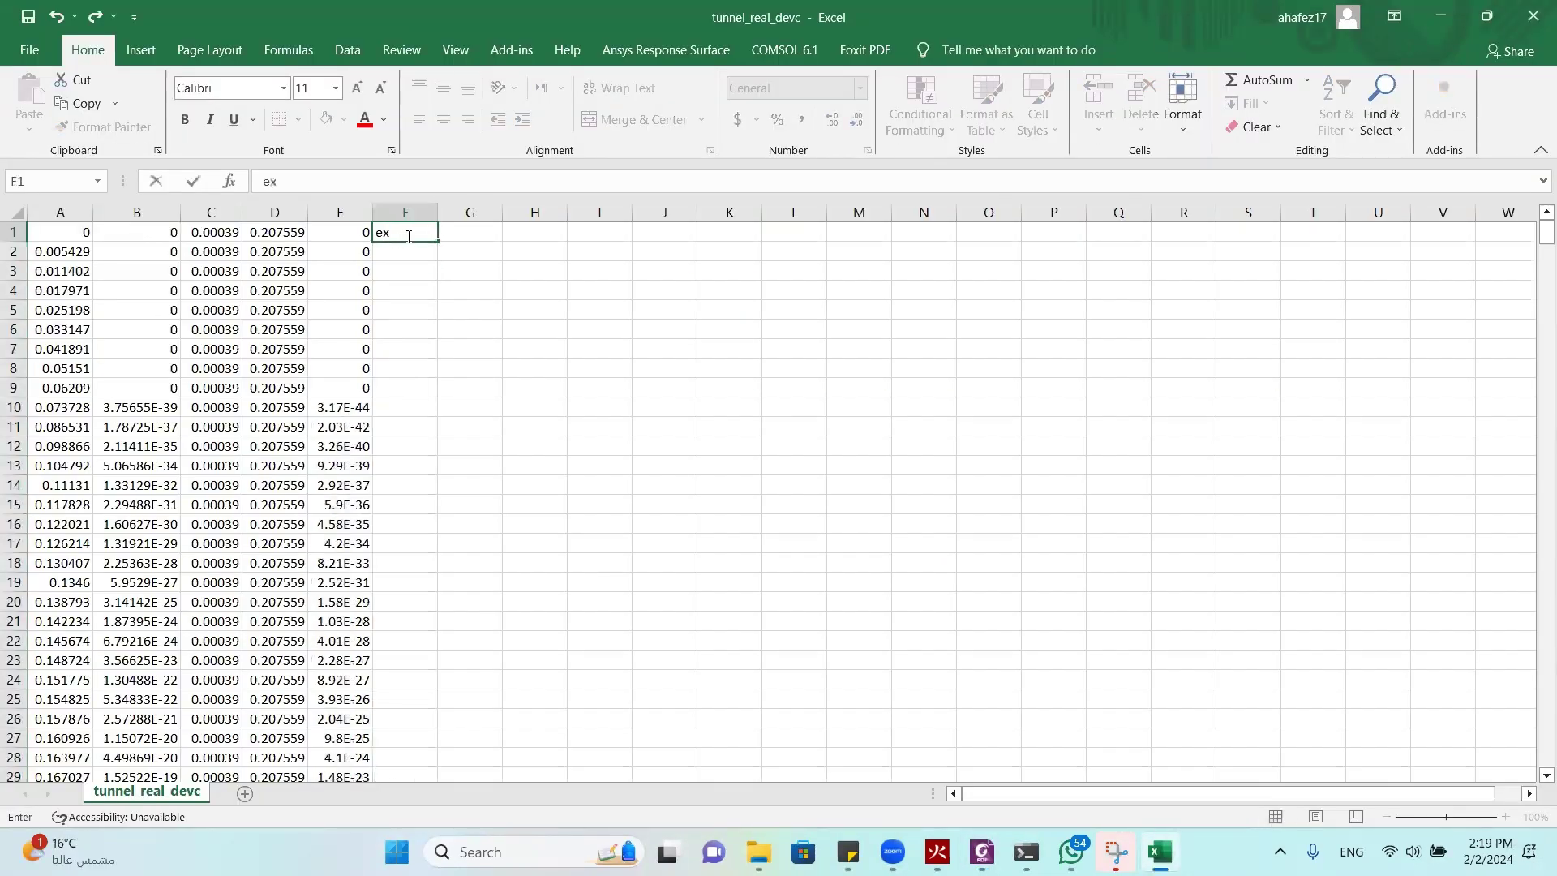
text(=exp)
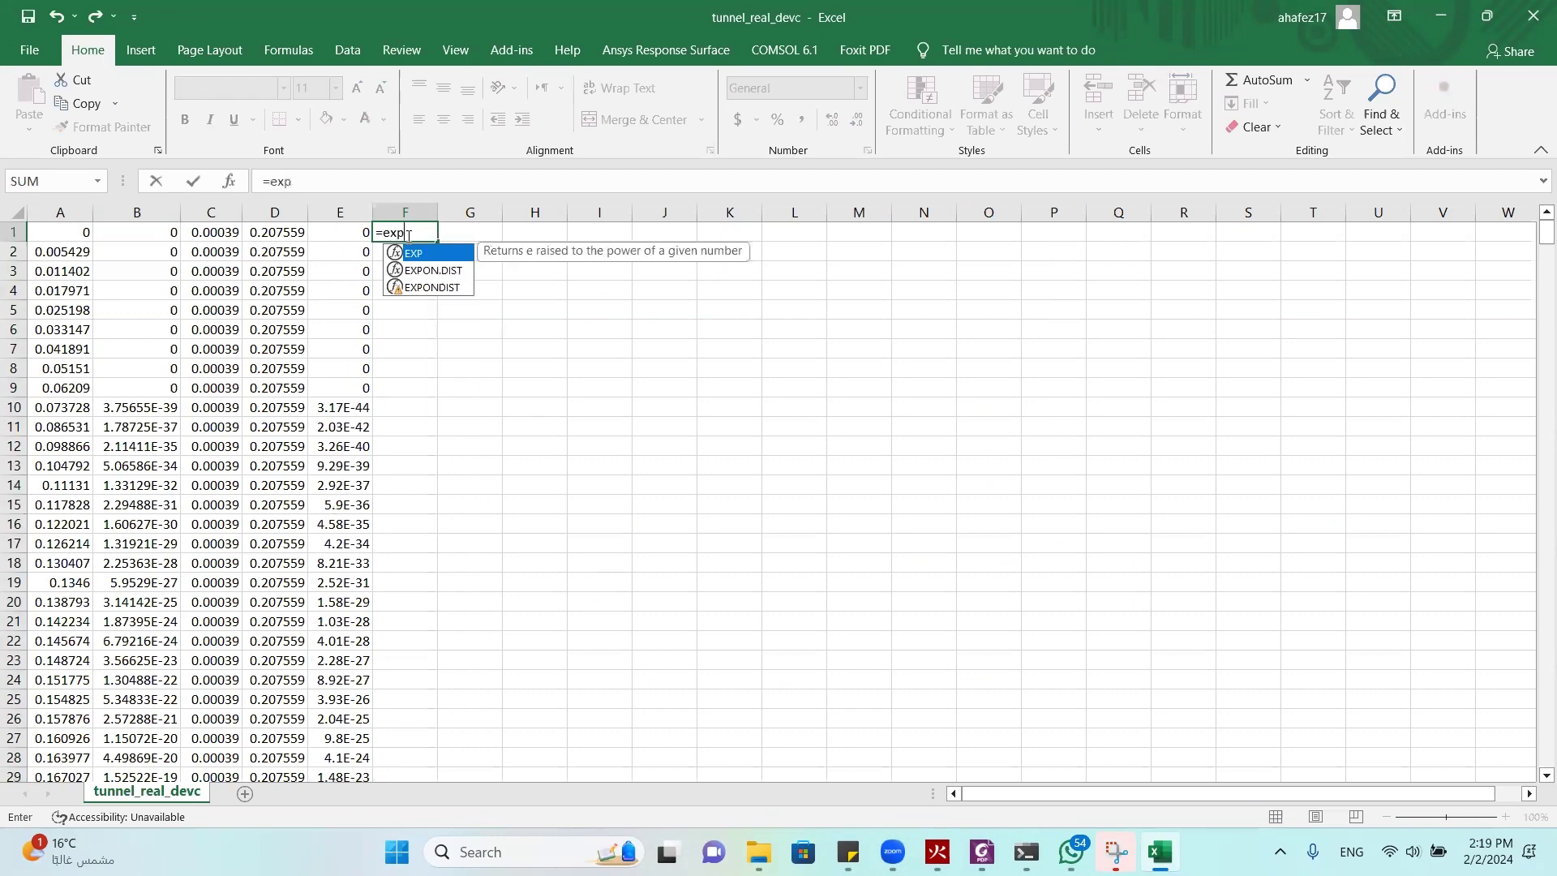
double_click(415, 252)
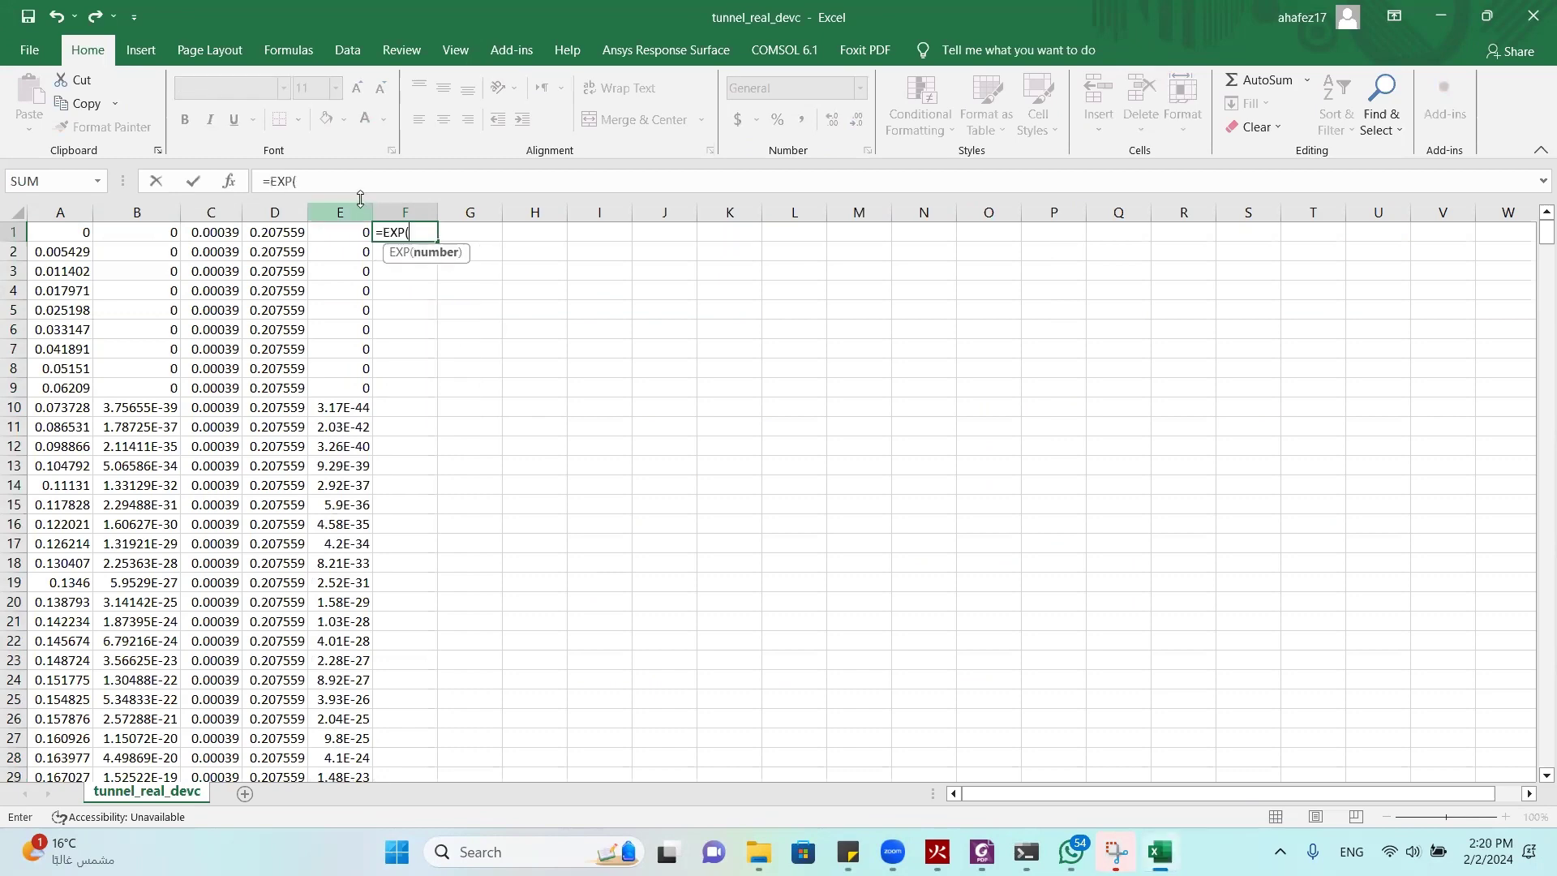
Enter 0.1903*C1*100 as the CO2 percentage term inside the EXP function in F1
key(alt+Tab)
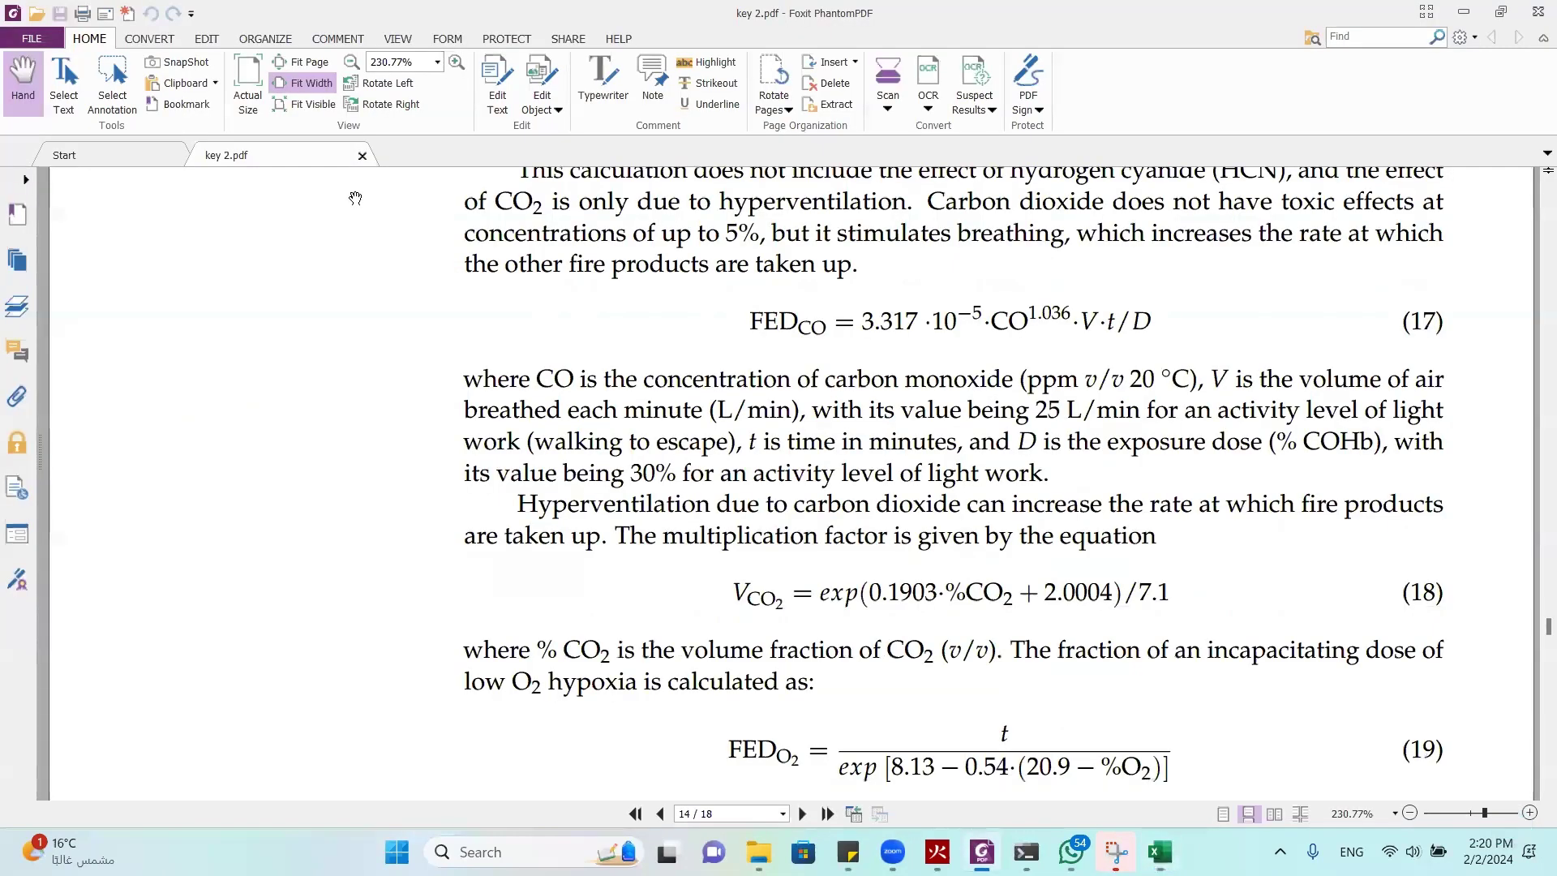
key(alt+Tab)
text(0.1903)
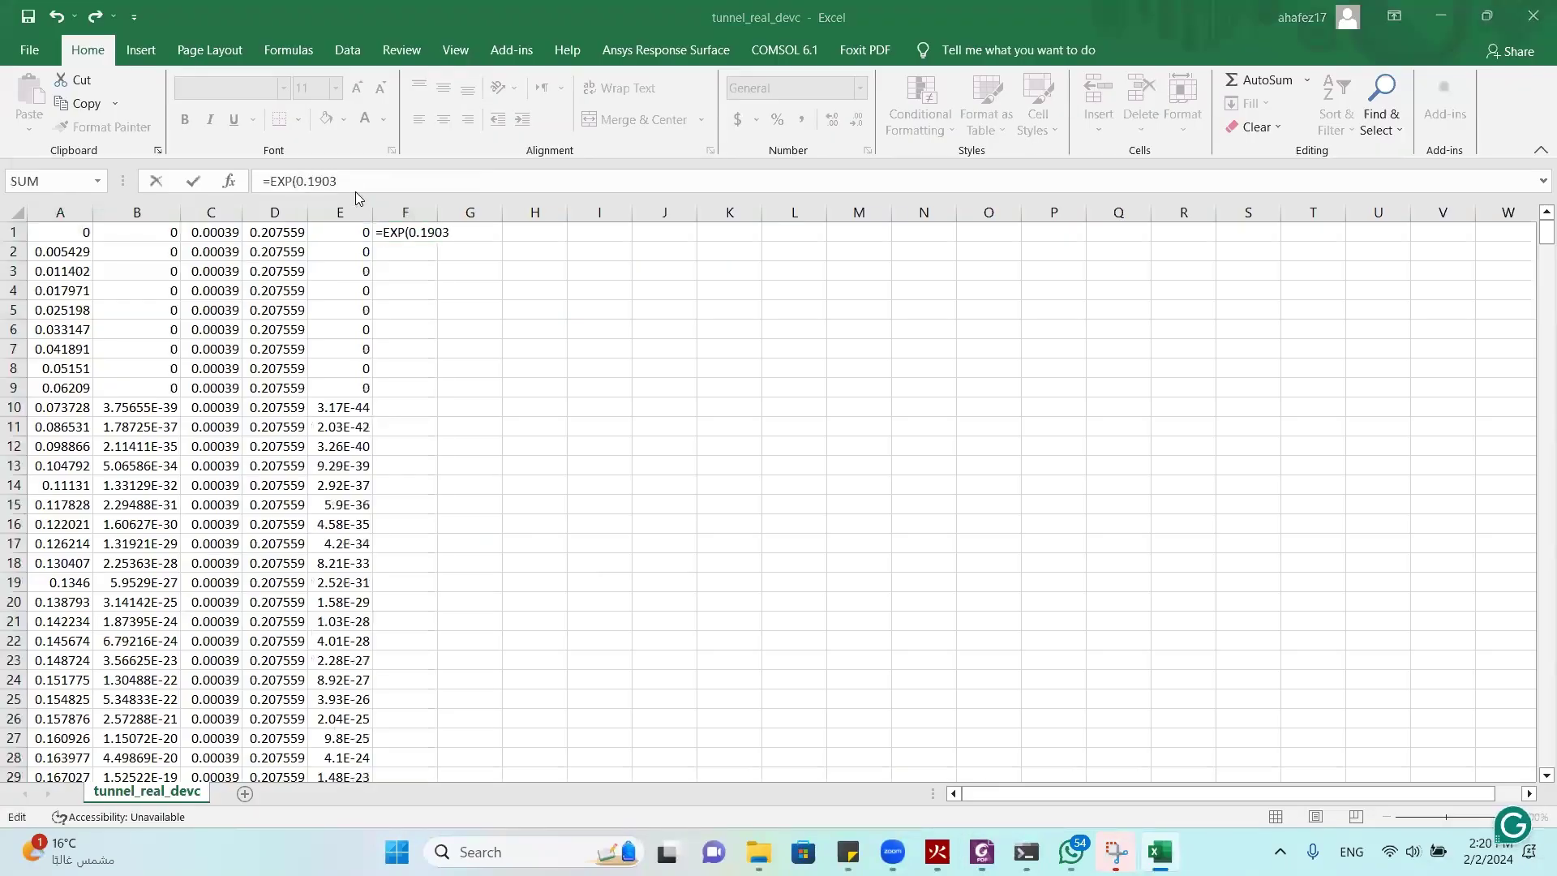
key(alt+Tab)
key(alt+Tab)
text(*)
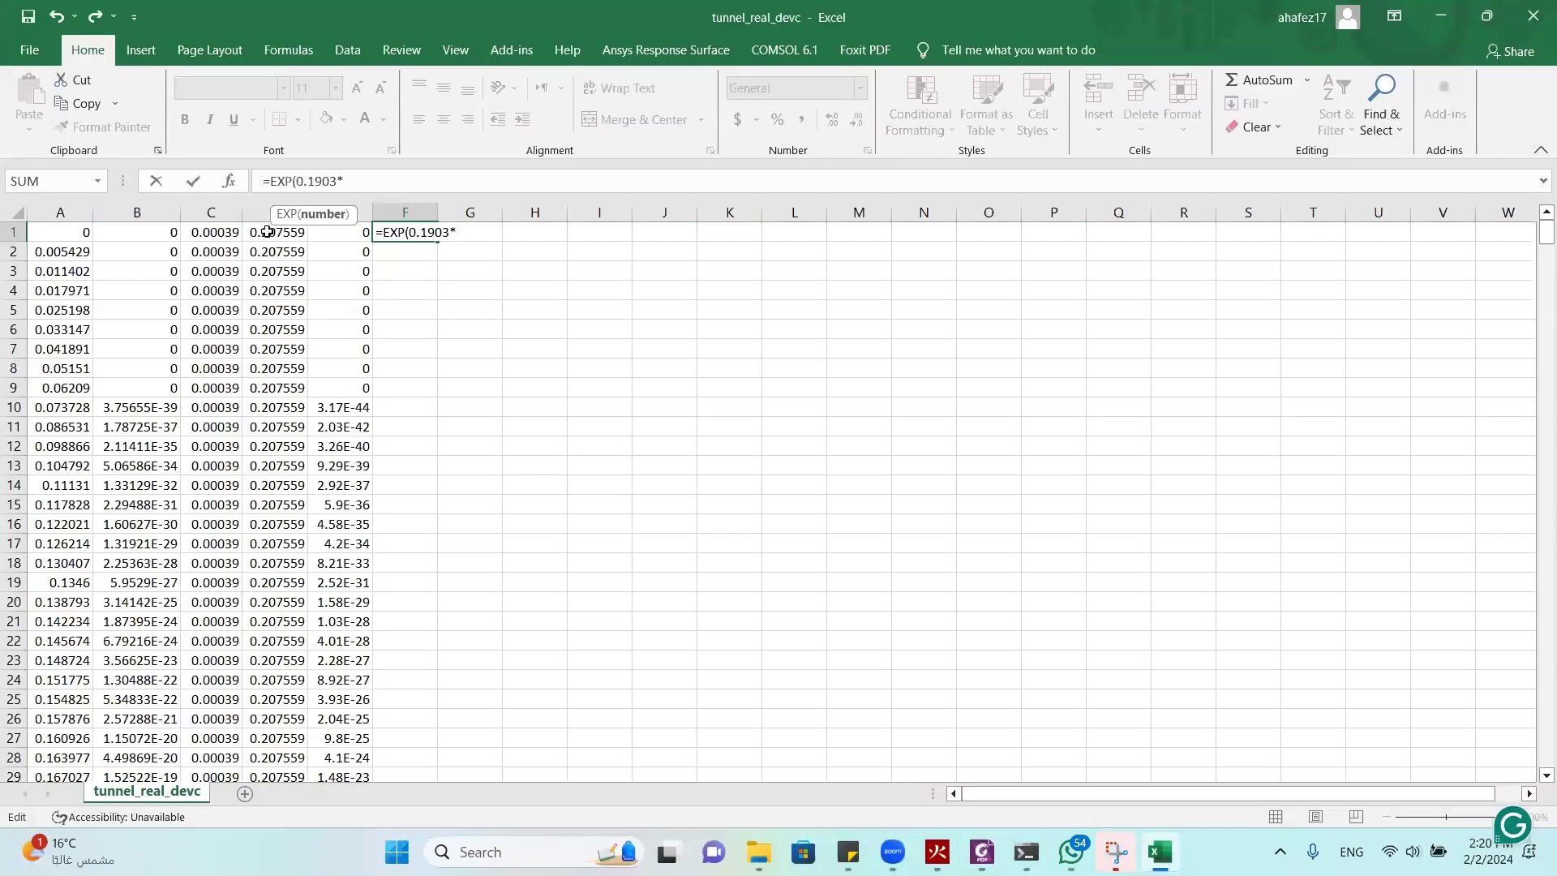
click(231, 232)
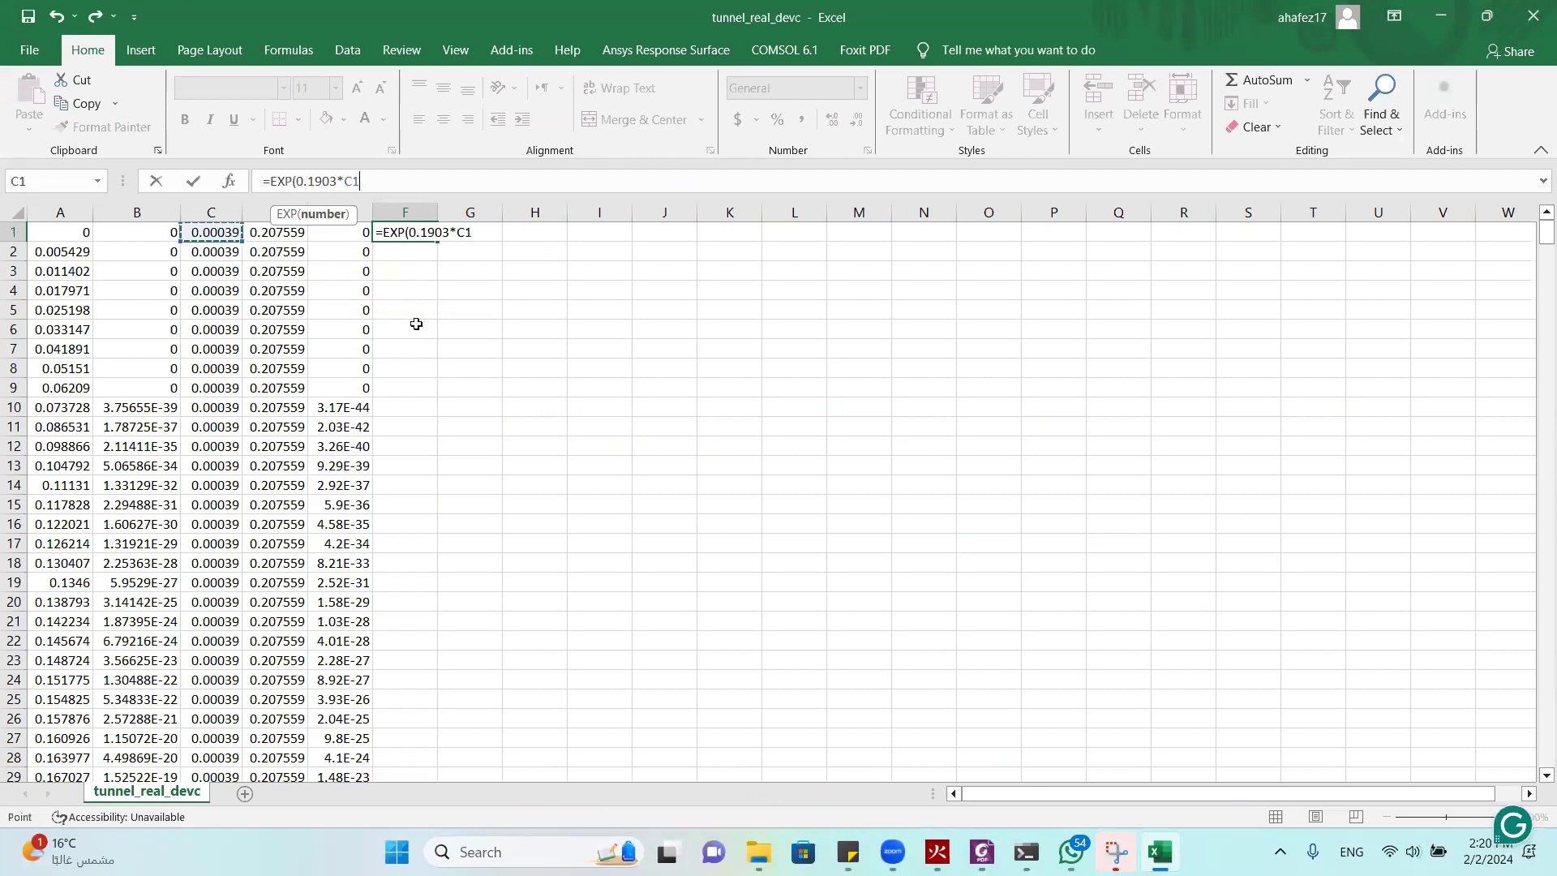
text(*100)
Add the constant +2.0004 to the exponent in F1, following equation (18) in key 2.pdf
key(alt+Tab)
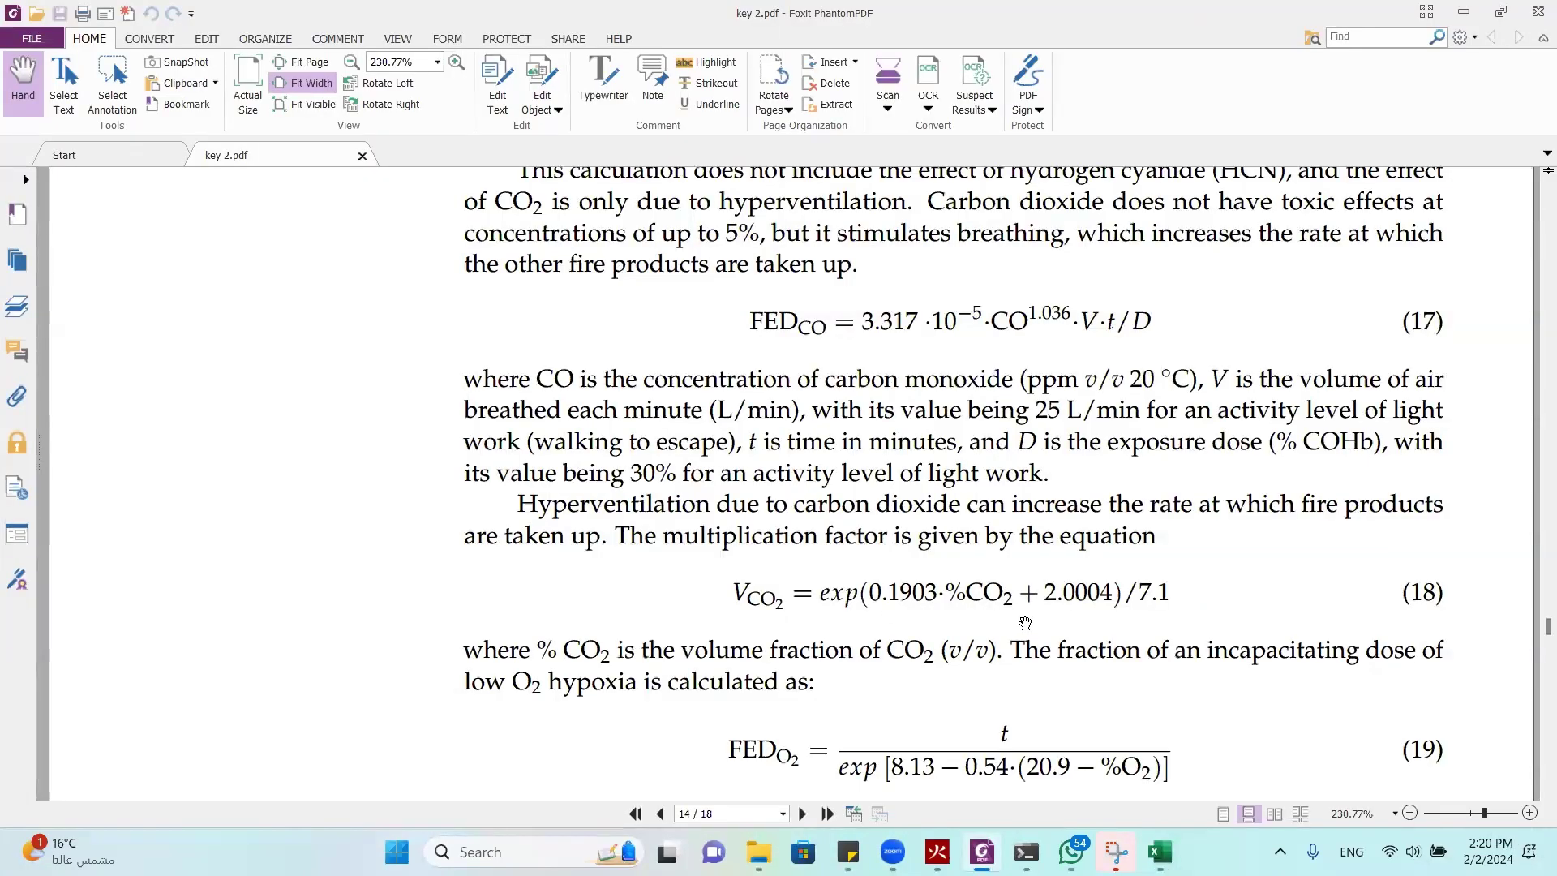
key(alt+Tab)
text(+ 2.00)
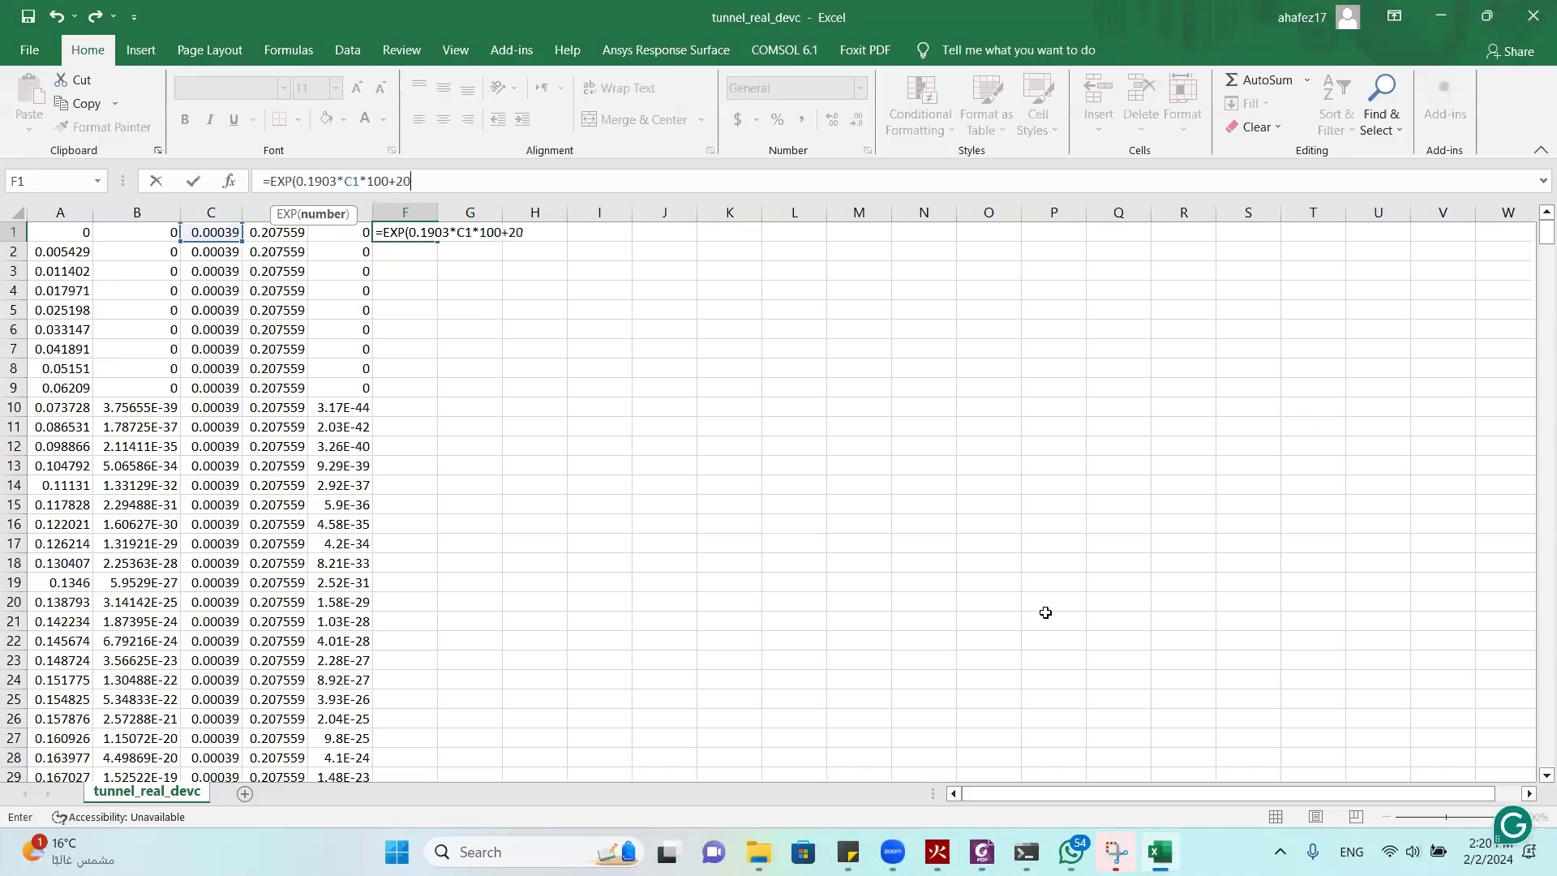
key(alt+Tab)
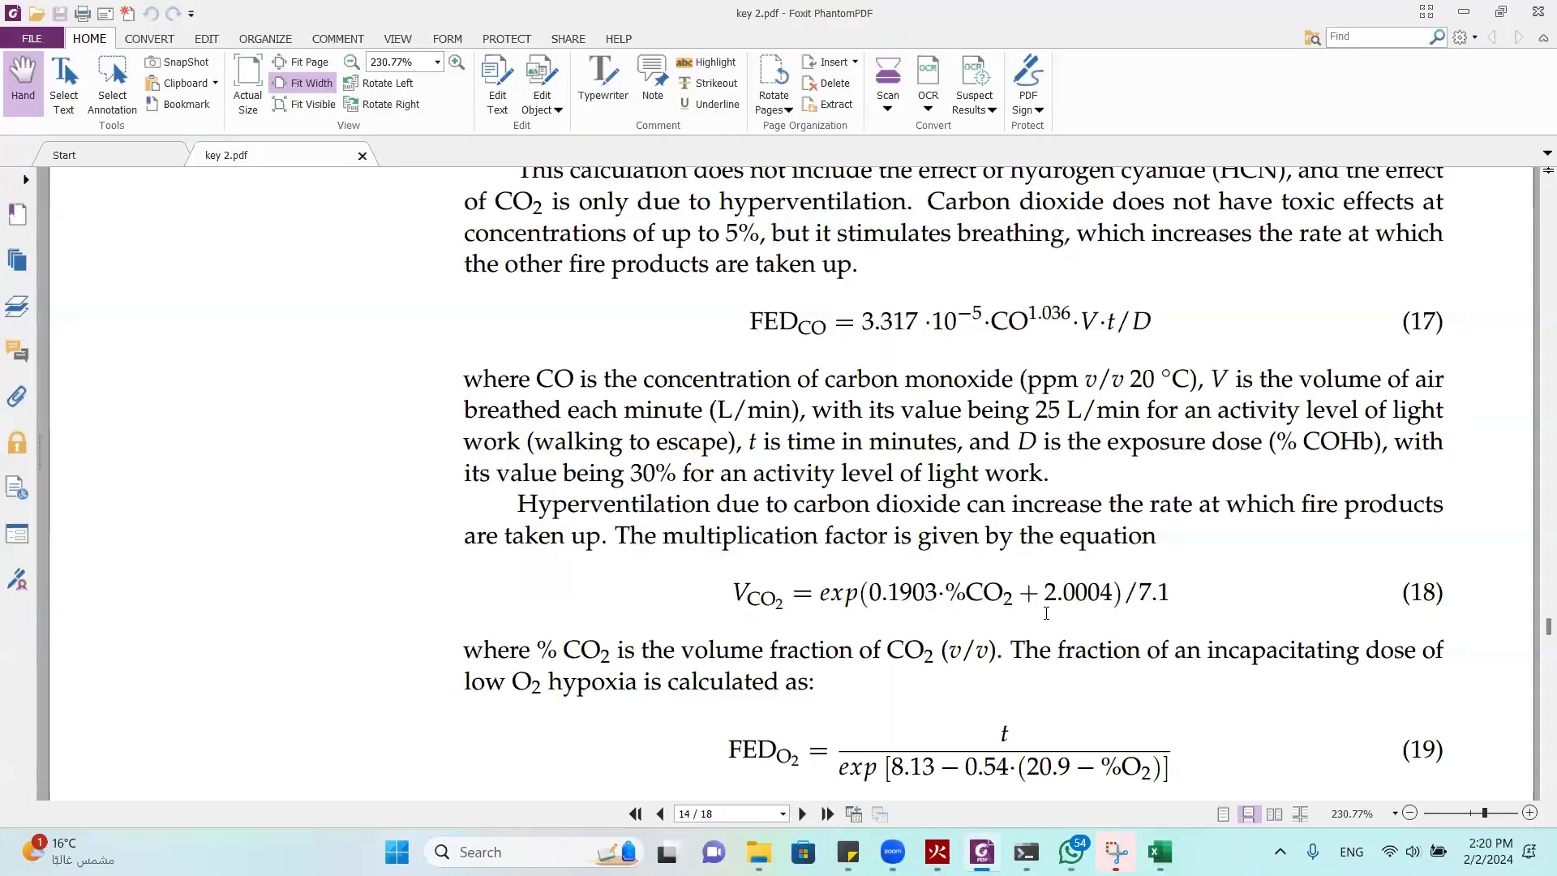
key(alt+Tab)
text(04)
Close the EXP function in F1, divide it by 7 and enter the formula
key(alt+Tab)
key(alt+Tab)
text()/)
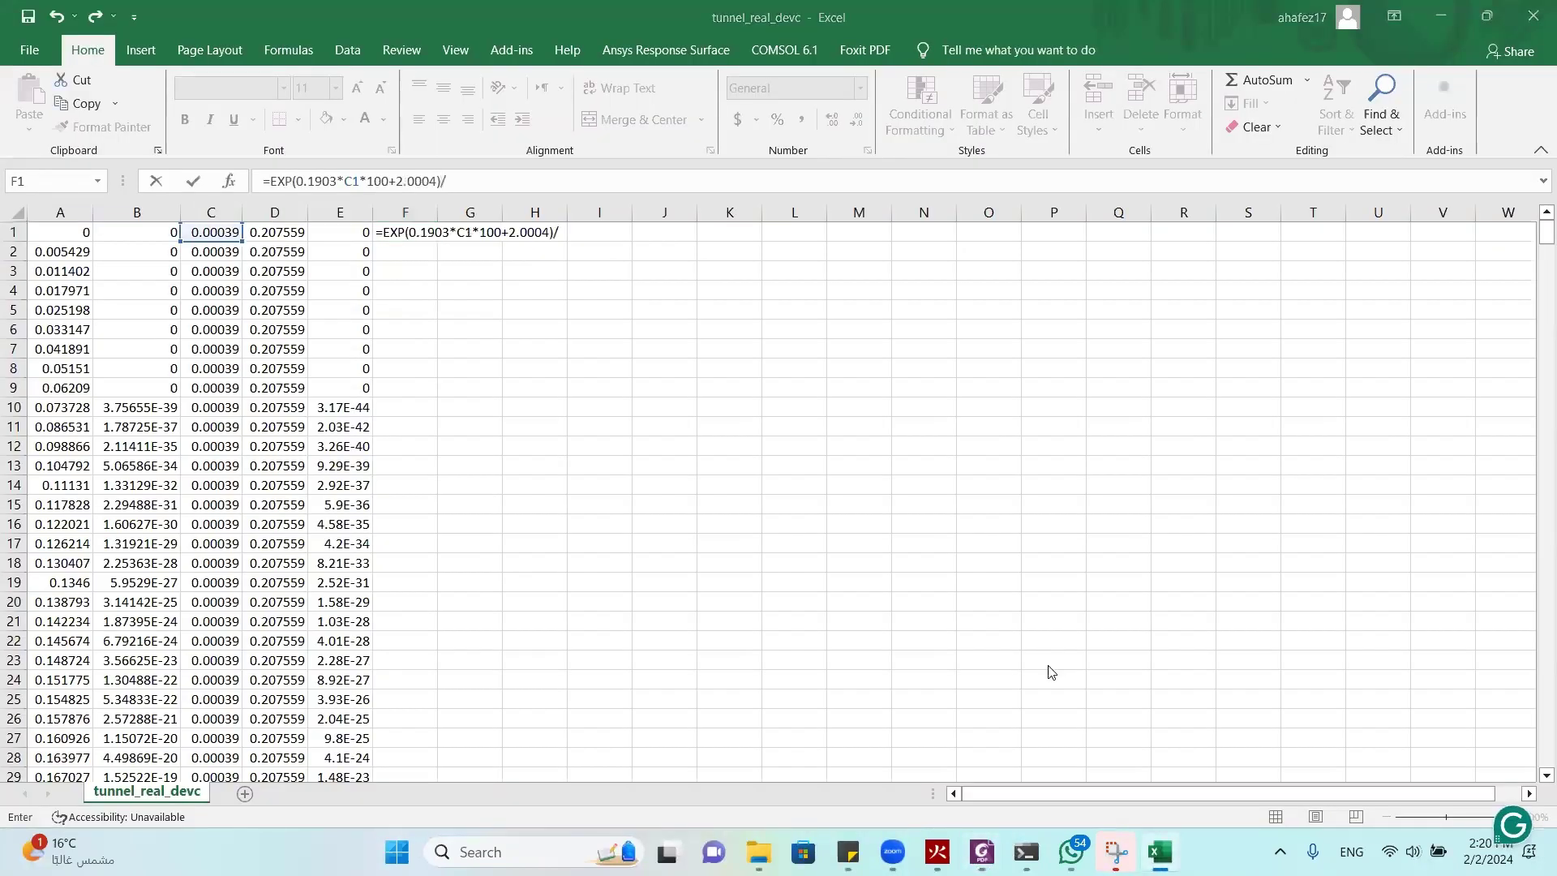
key(alt+Tab)
key(alt+Tab)
text(7)
key(Return)
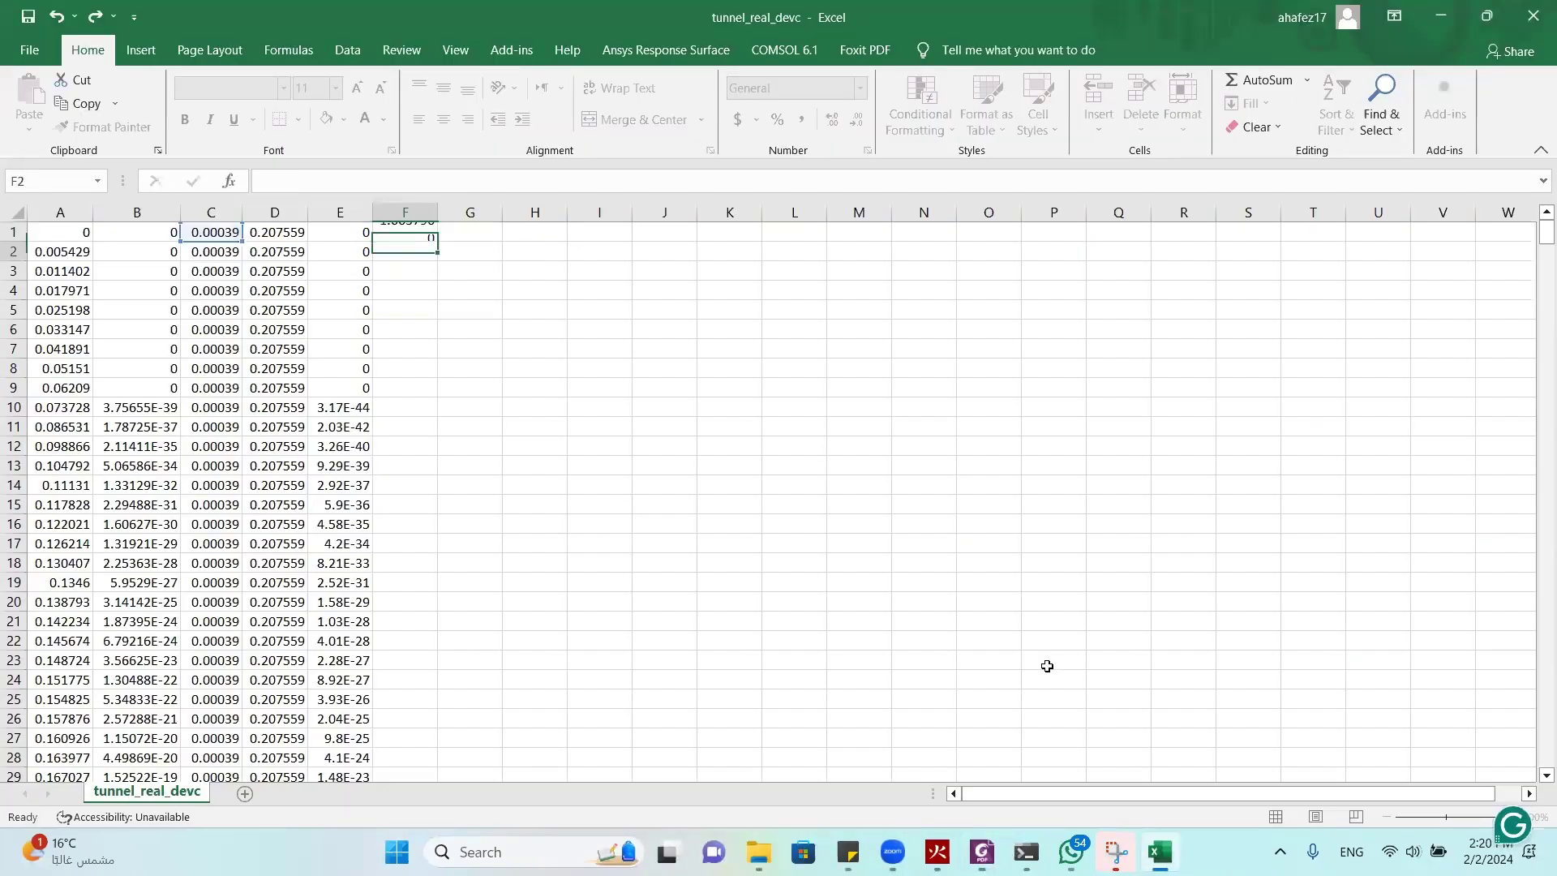
Fill the V_CO2 formula in F1 down the whole of column F
click(418, 235)
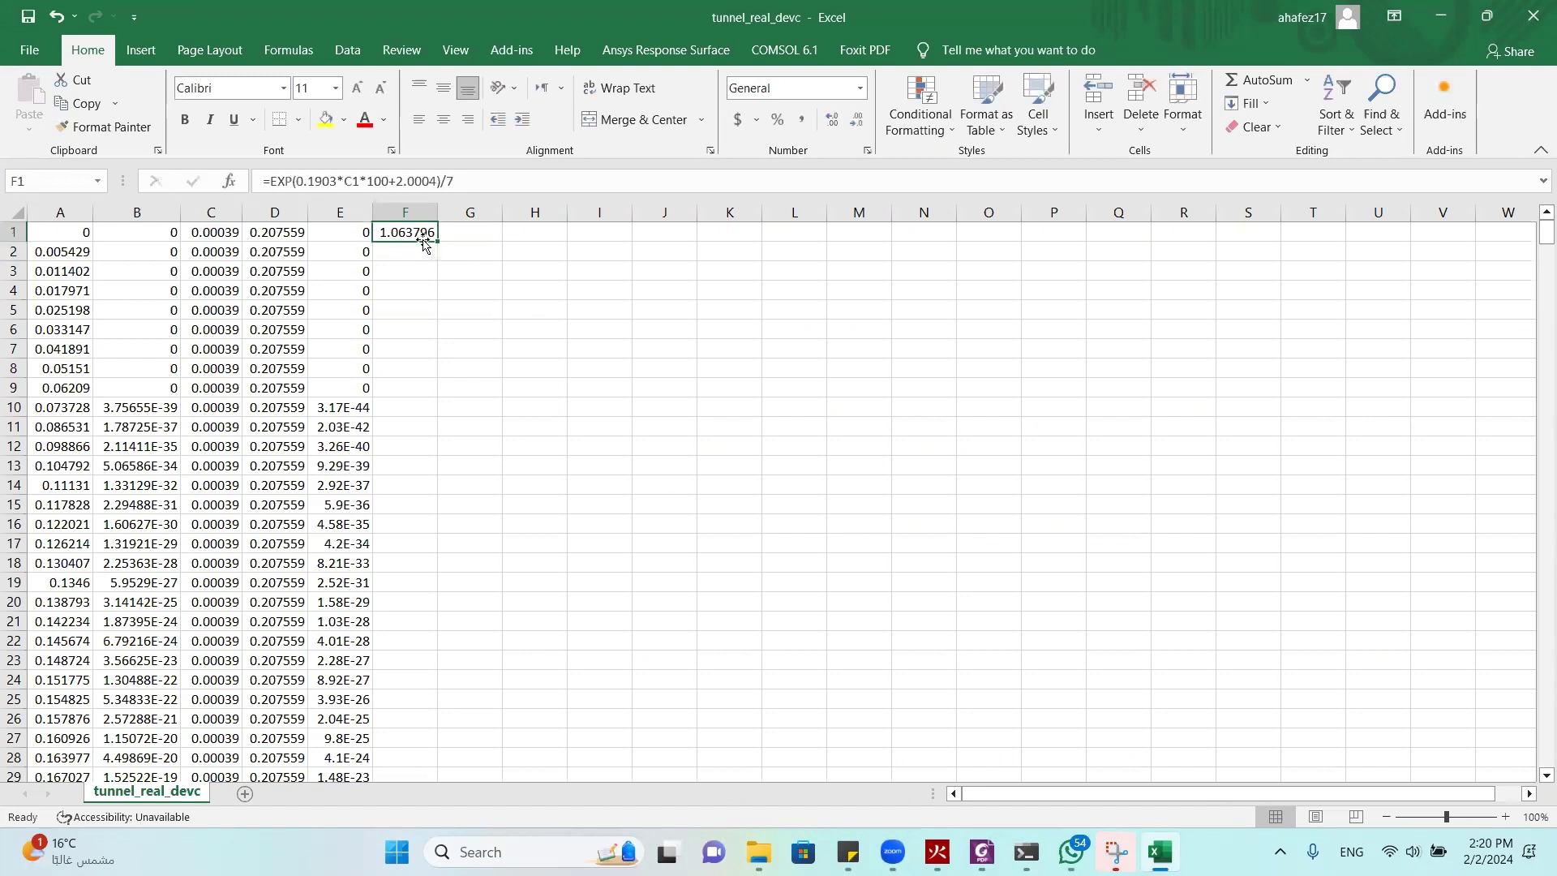
double_click(438, 238)
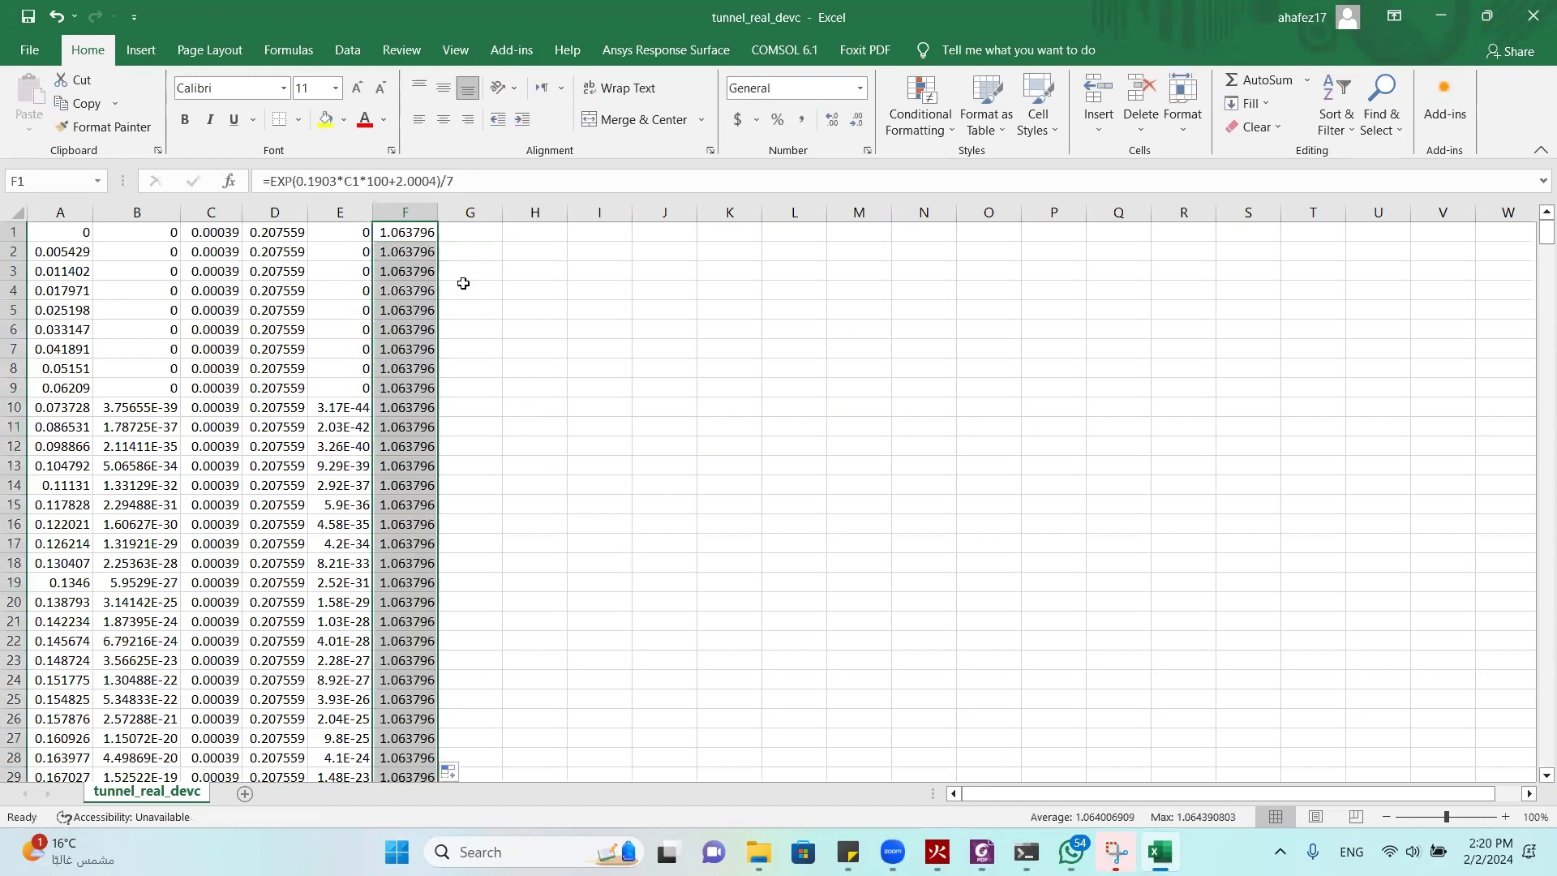
Consult equation (19) in key 2.pdf and start a formula in G1 of the Excel workbook dividing A1 by a bracketed denominator
click(471, 235)
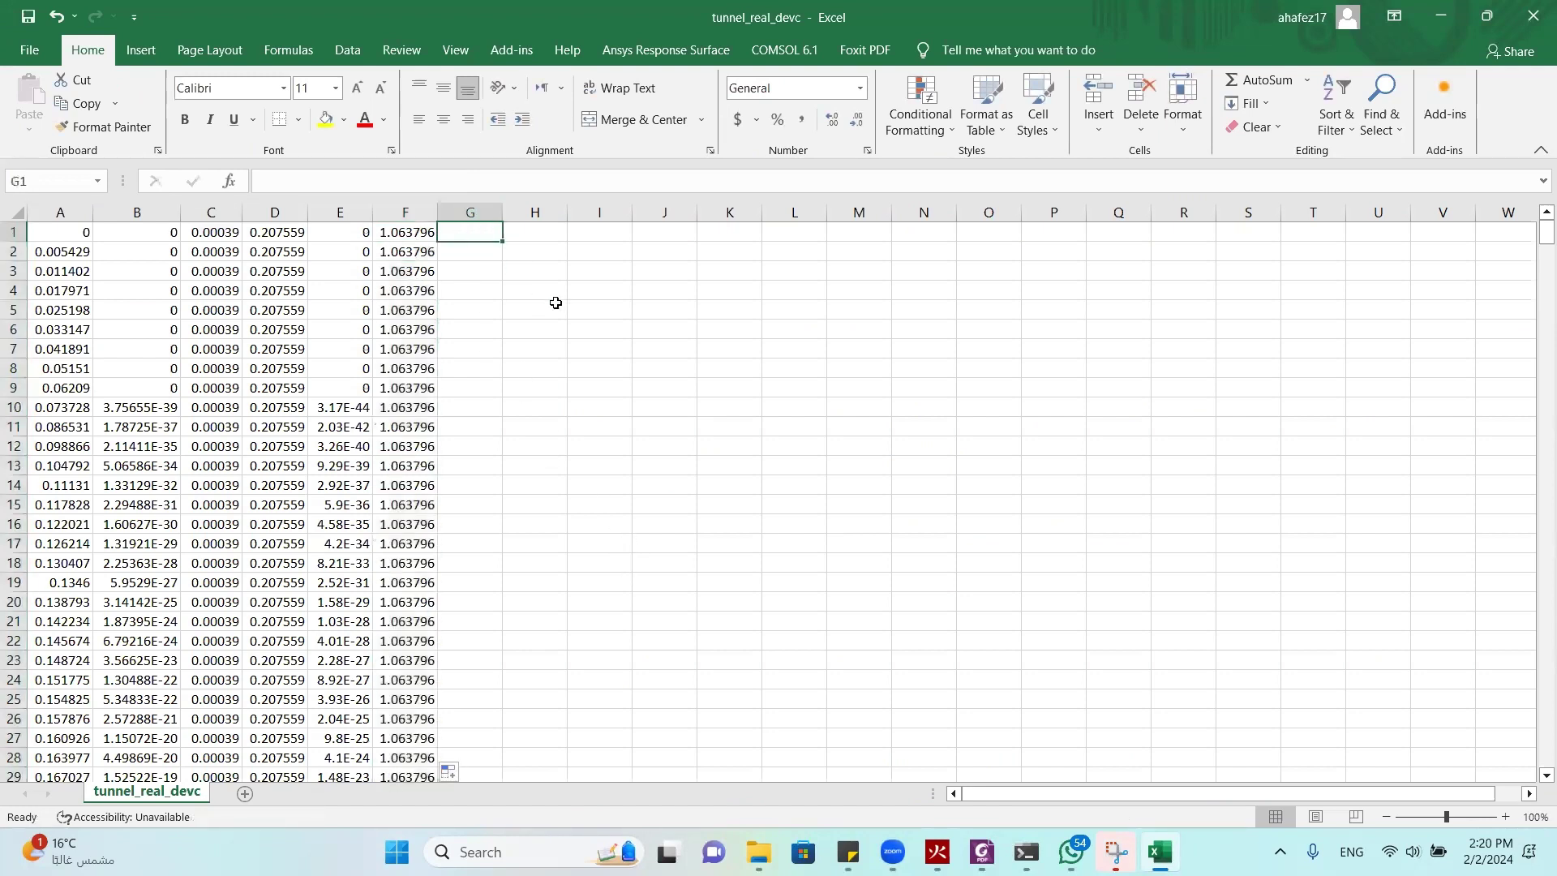
key(alt+Tab)
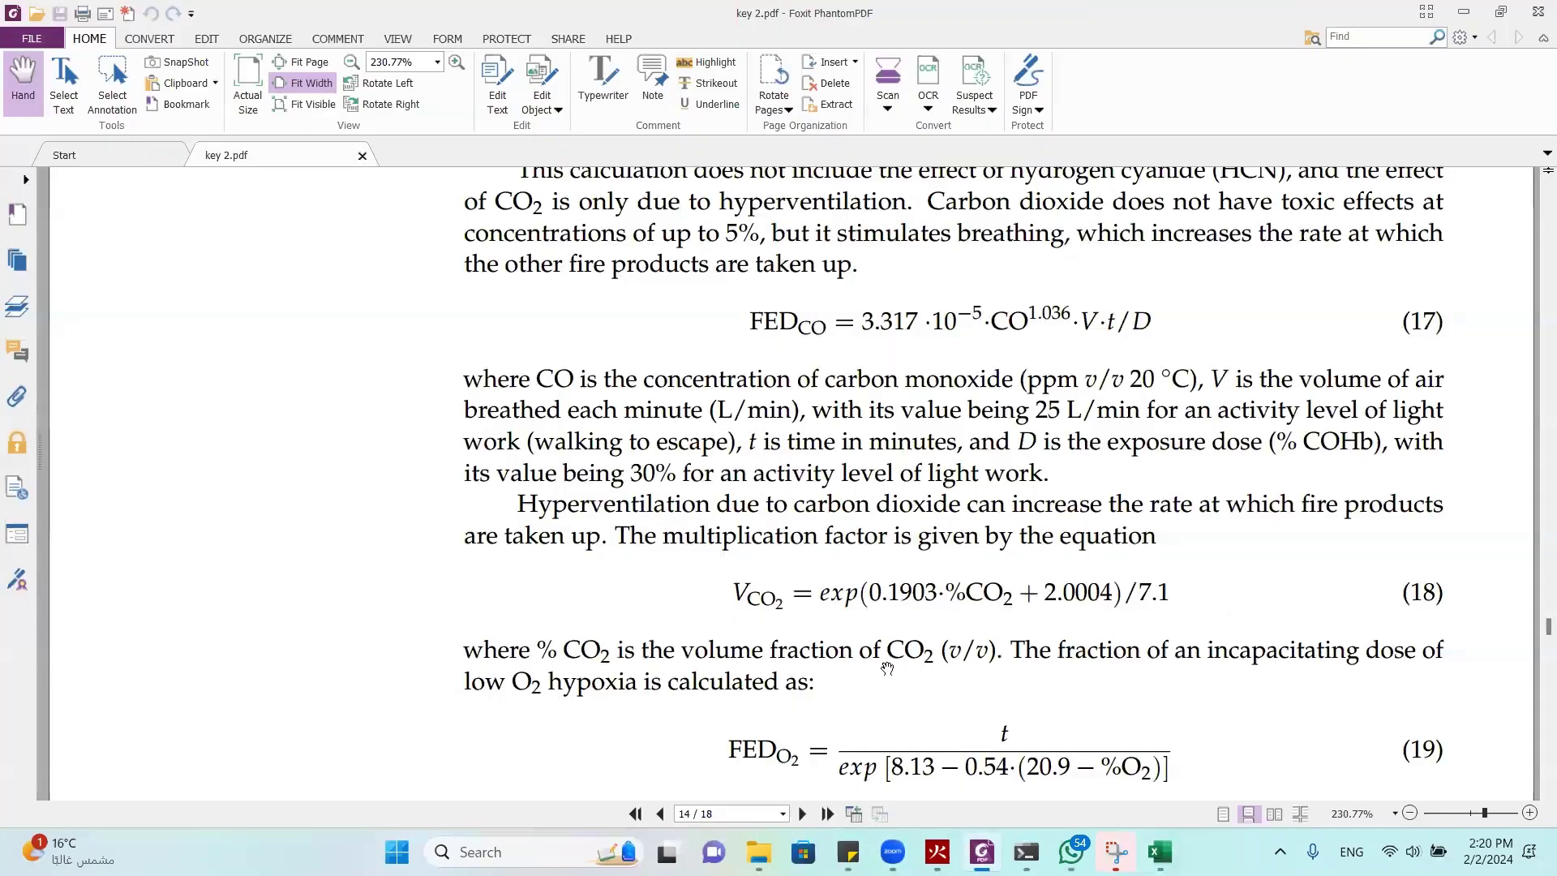
scroll(948, 635, down, 2)
key(alt+Tab)
text(=)
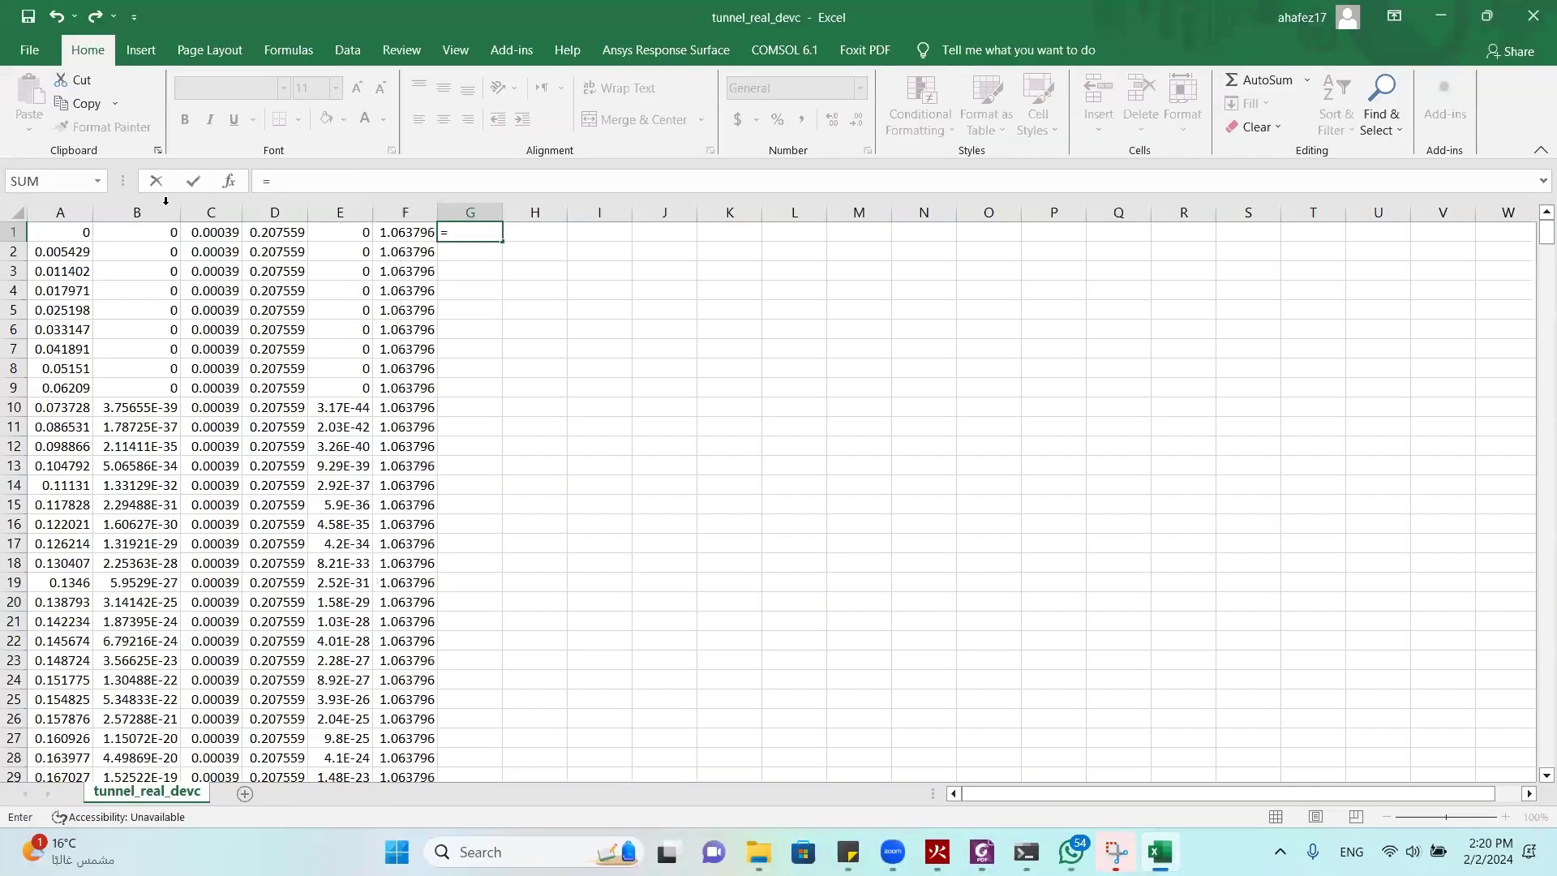
click(84, 233)
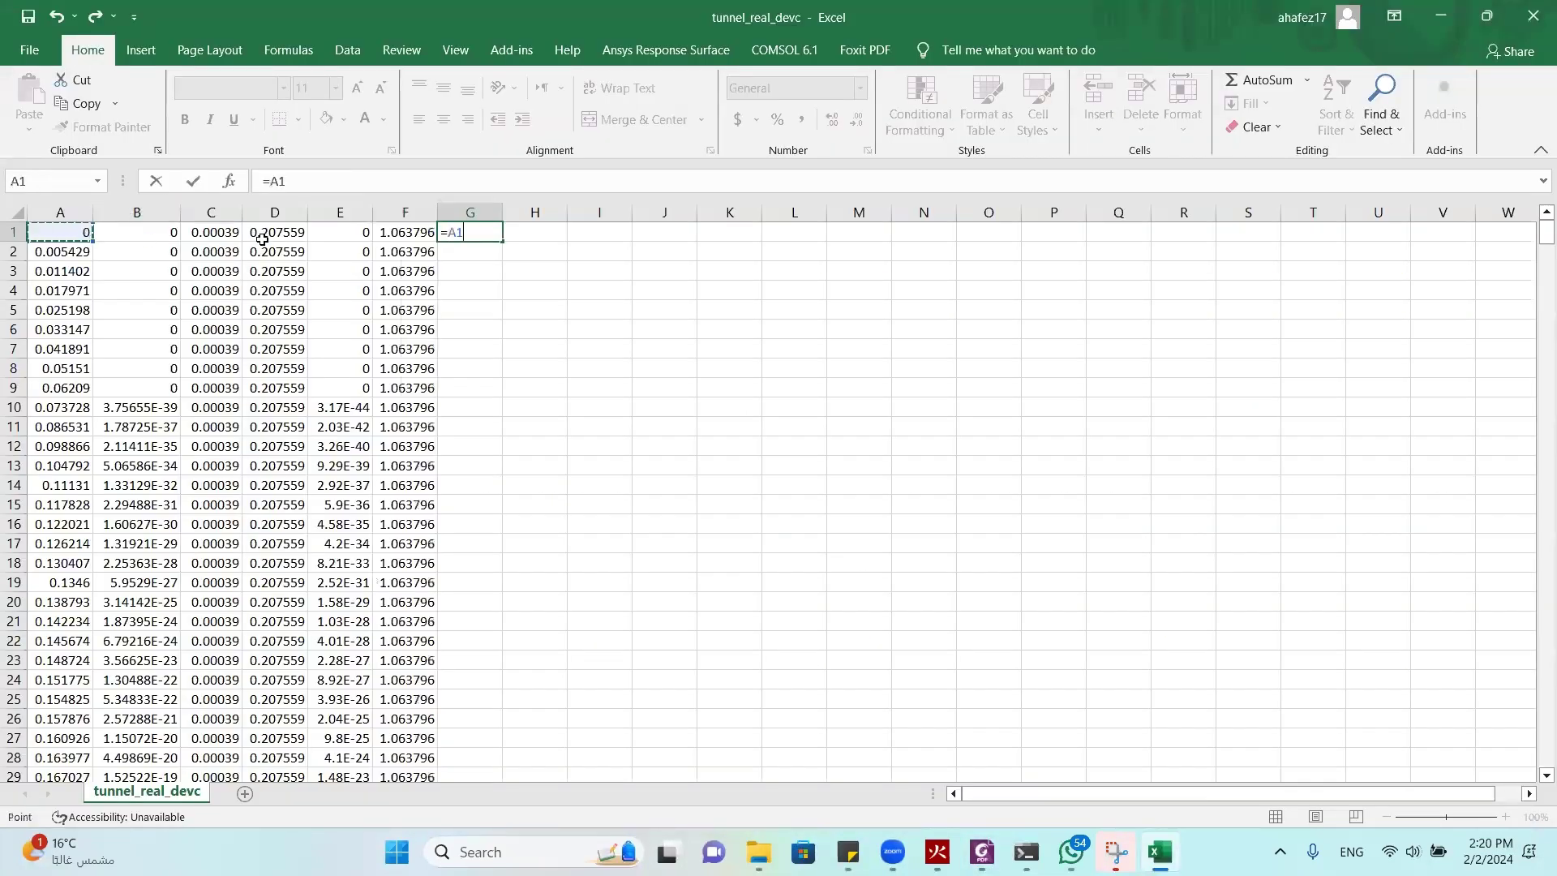
text(/)
click(354, 186)
text(())
key(Left)
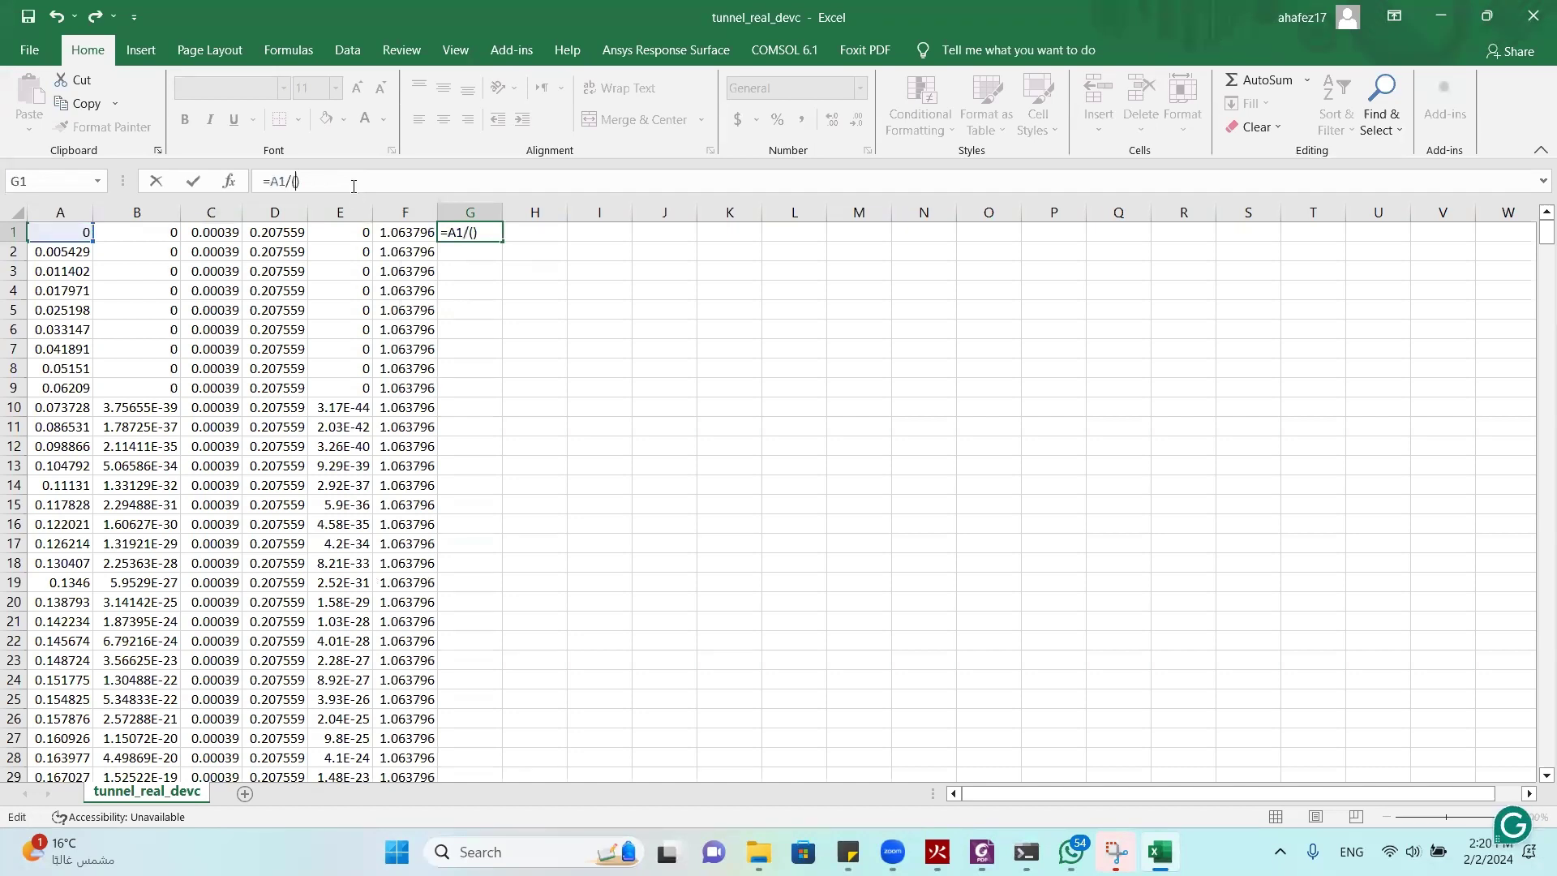
Insert the EXP function inside the denominator's parentheses in G1
text(exp)
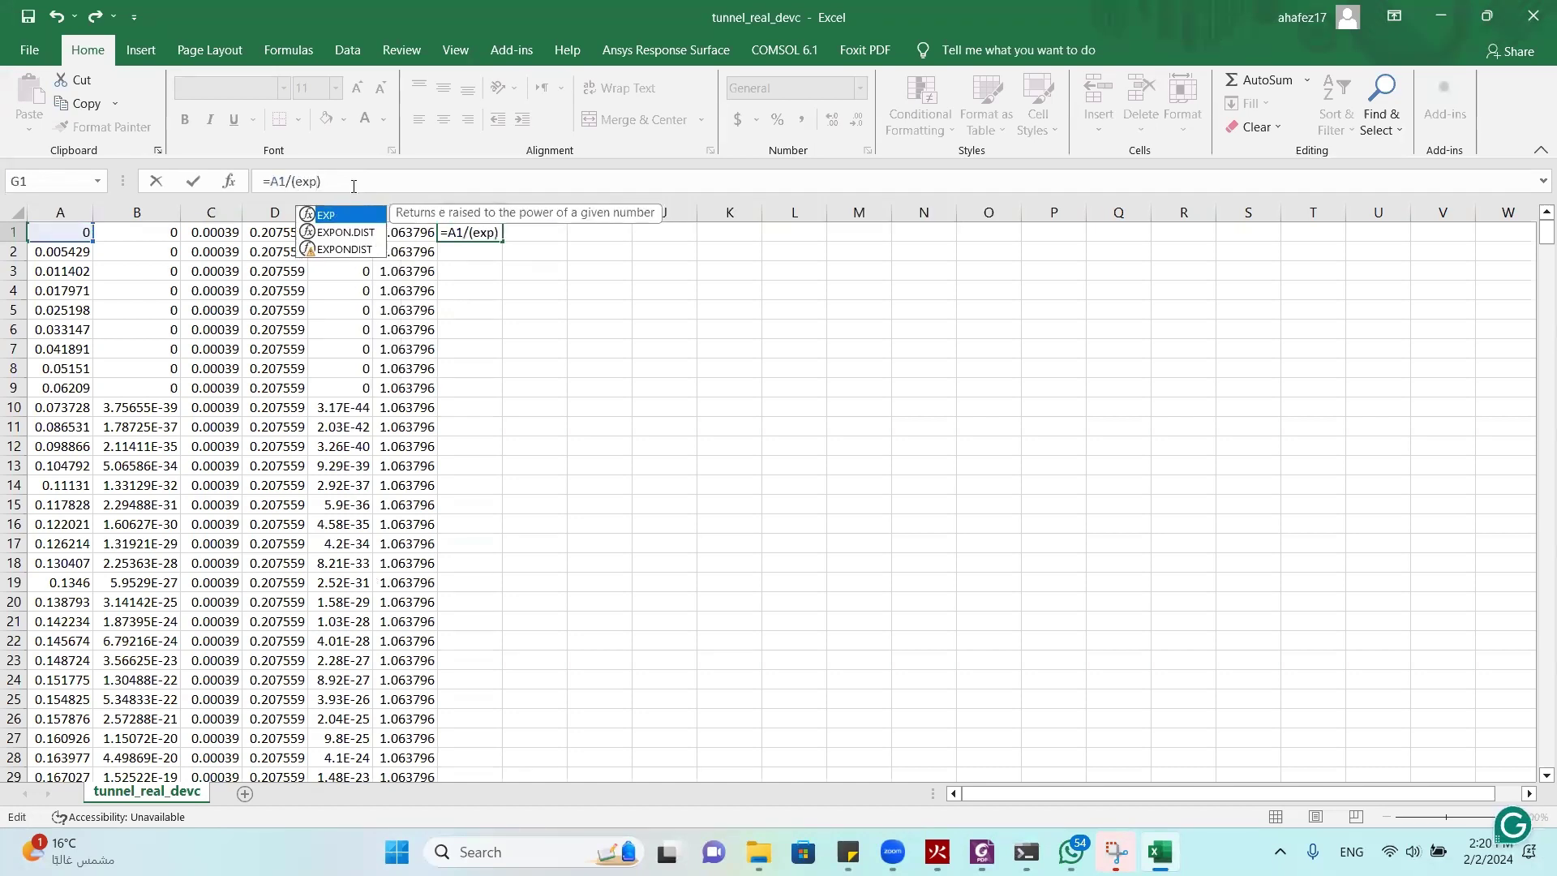
key(Return)
key(Up)
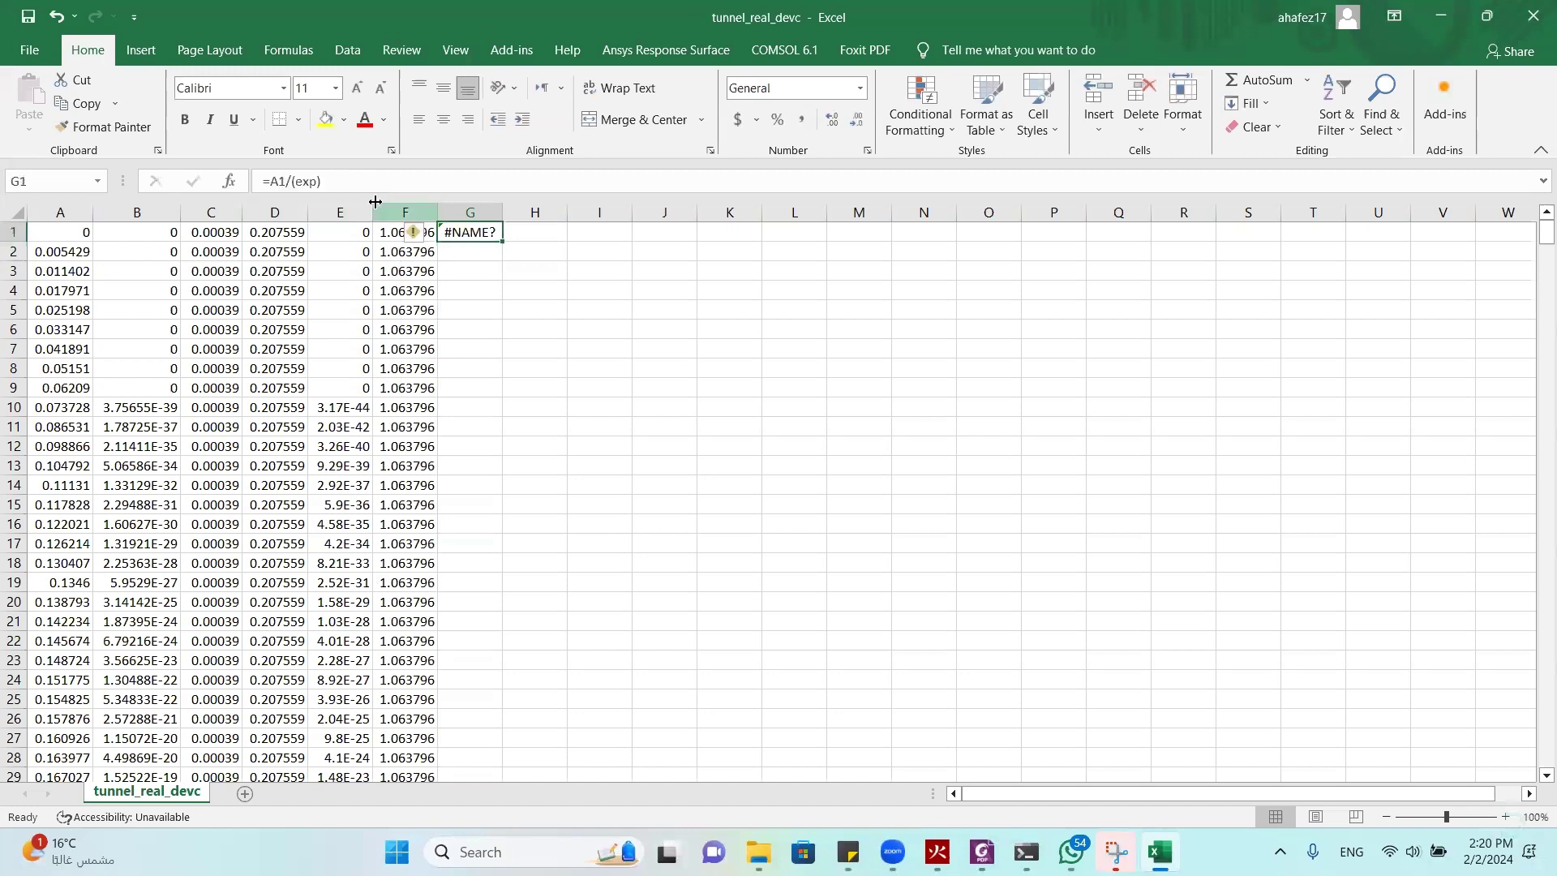
key(F2)
key(Left)
key(BackSpace)
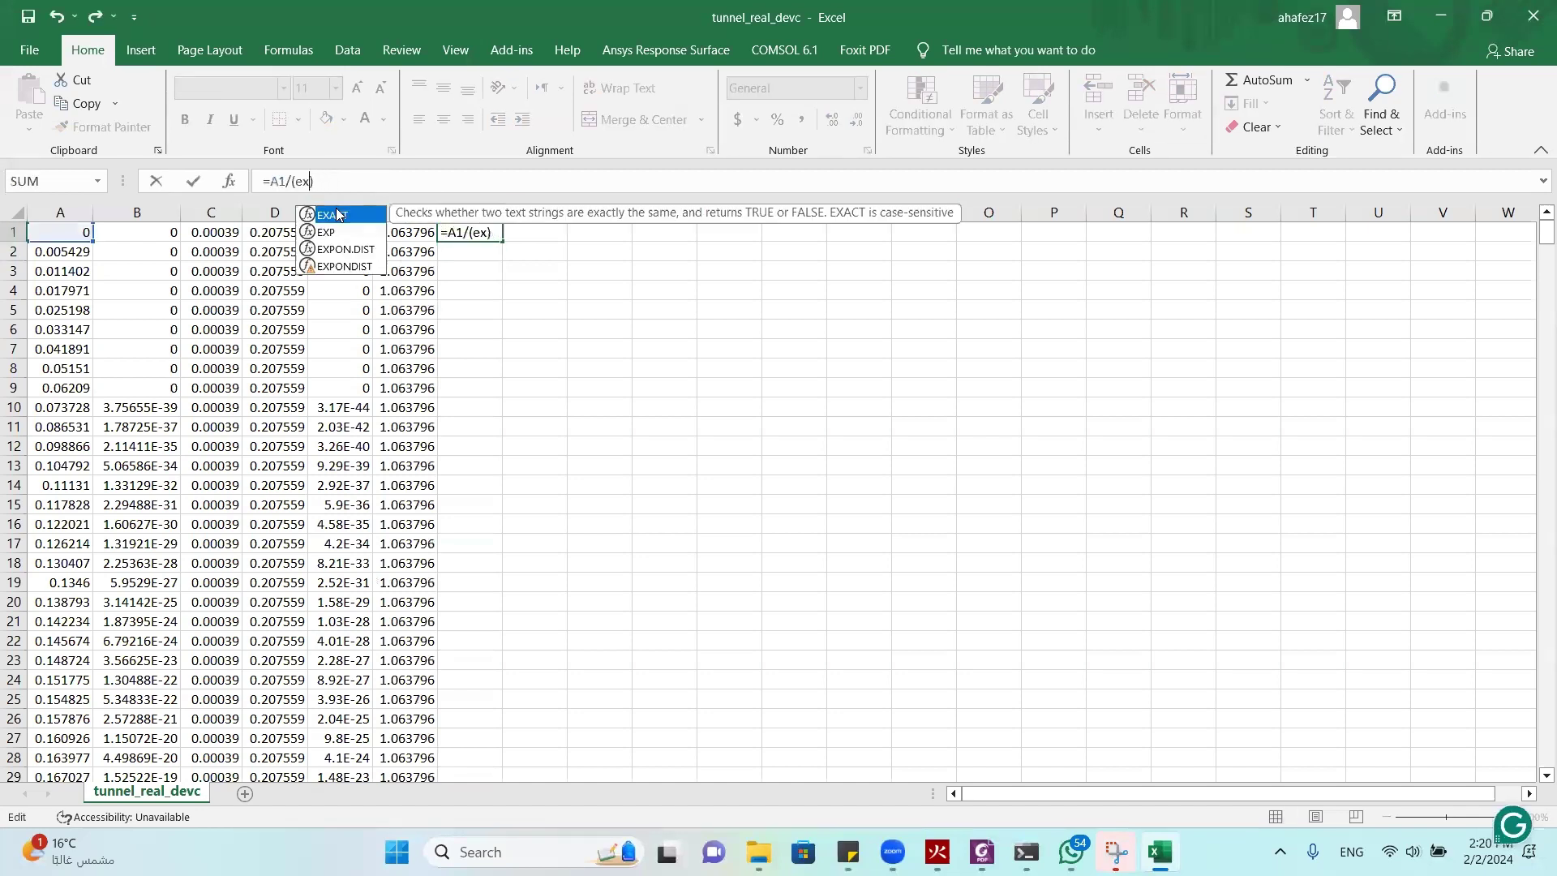
double_click(347, 233)
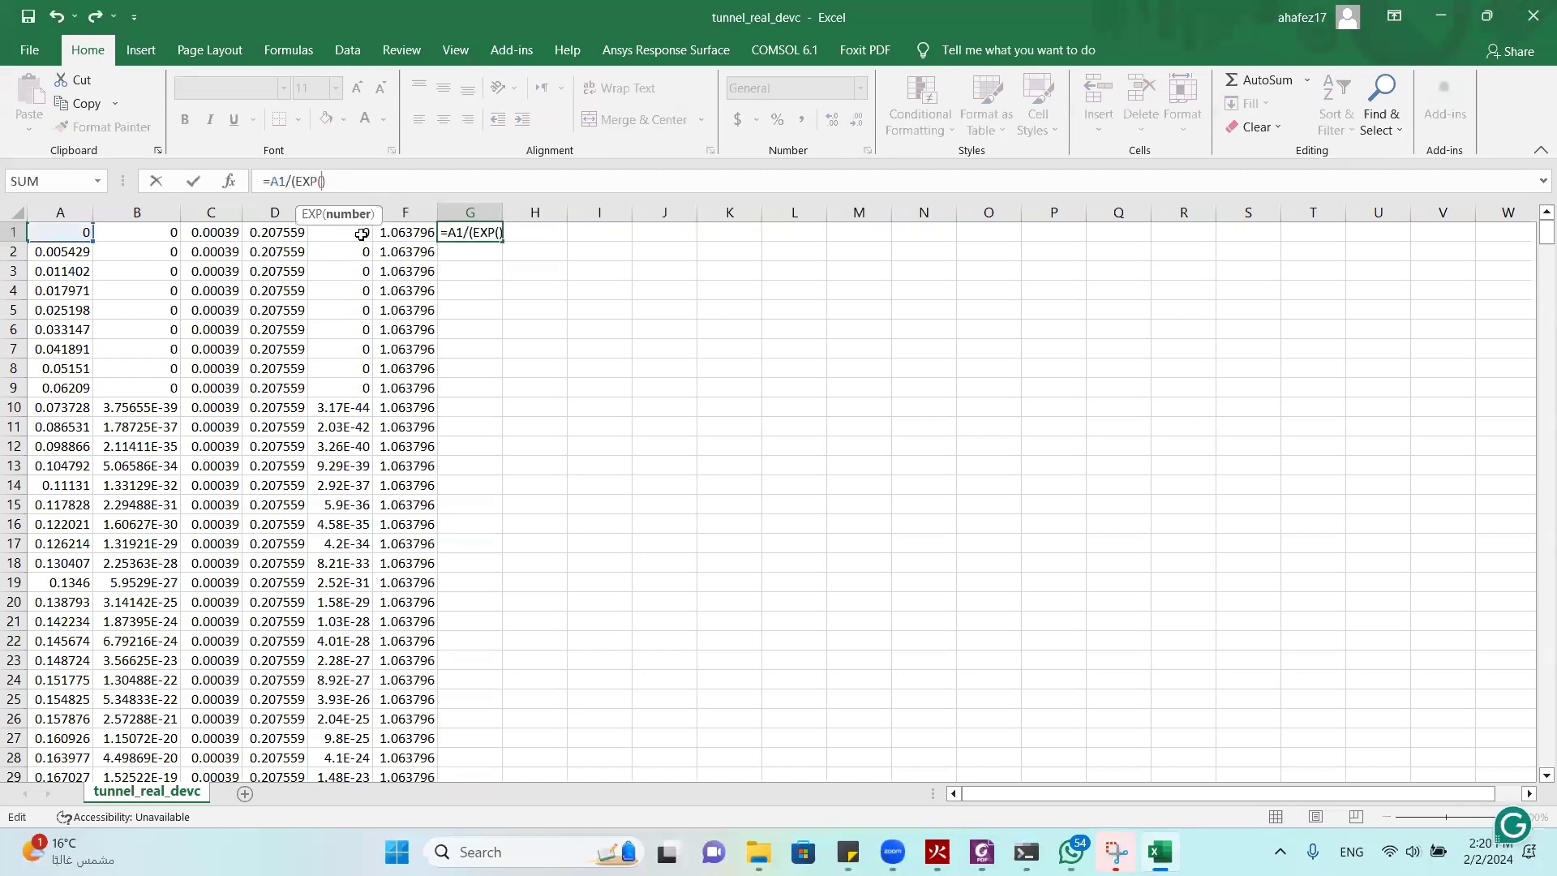
Following equation (19) in key 2.pdf, enter 8.13-0.54* and an empty pair of parentheses inside the EXP function in G1
key(alt+Tab)
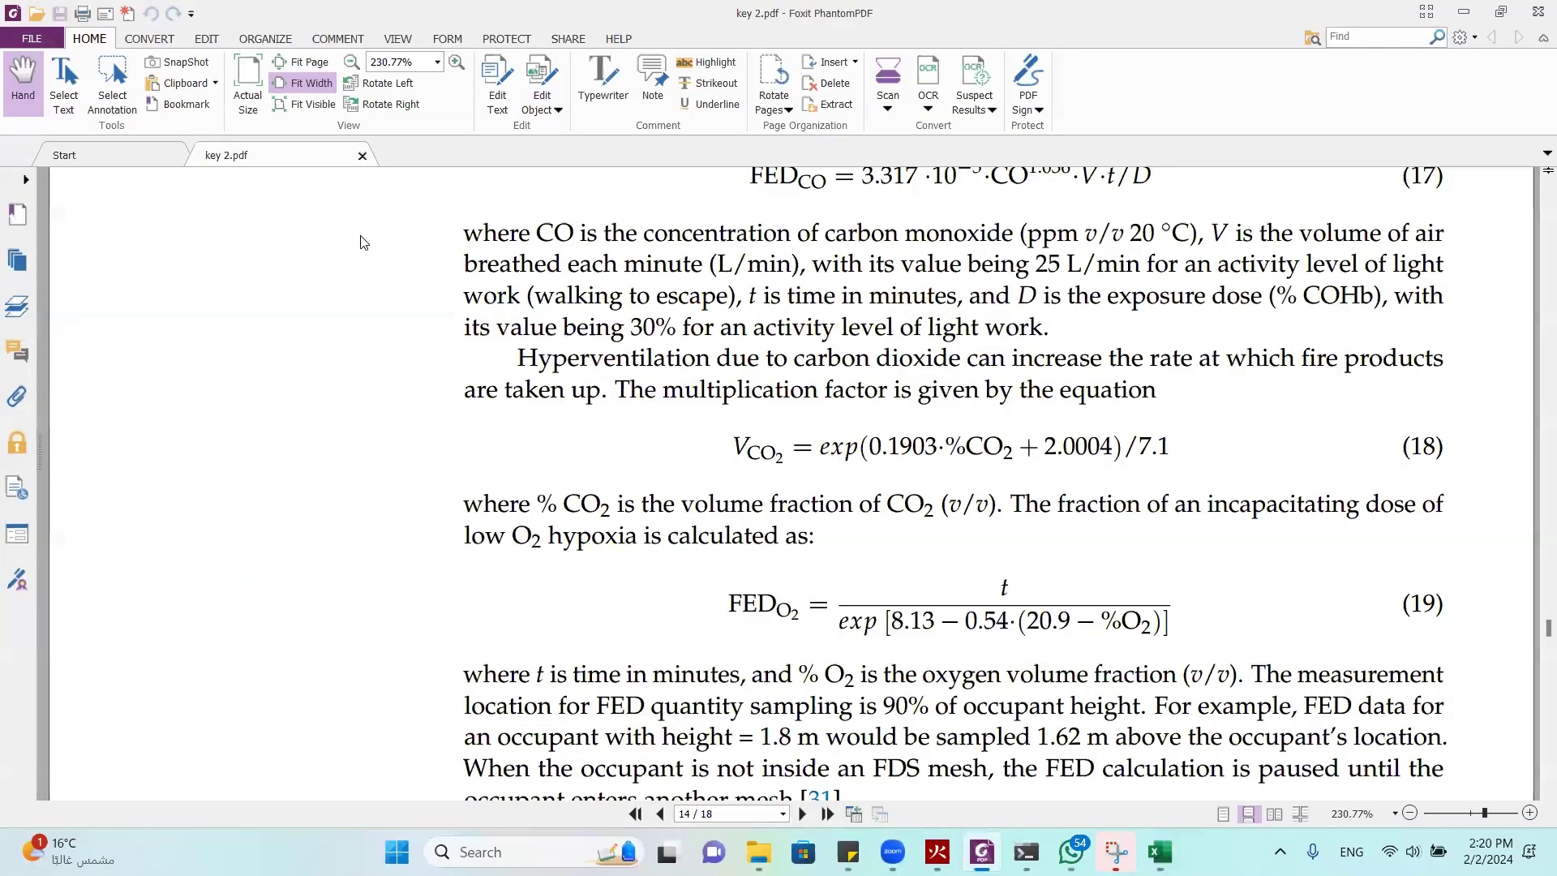
key(alt+Tab)
key(alt+Tab)
key(alt+Tab)
text(2.0004))
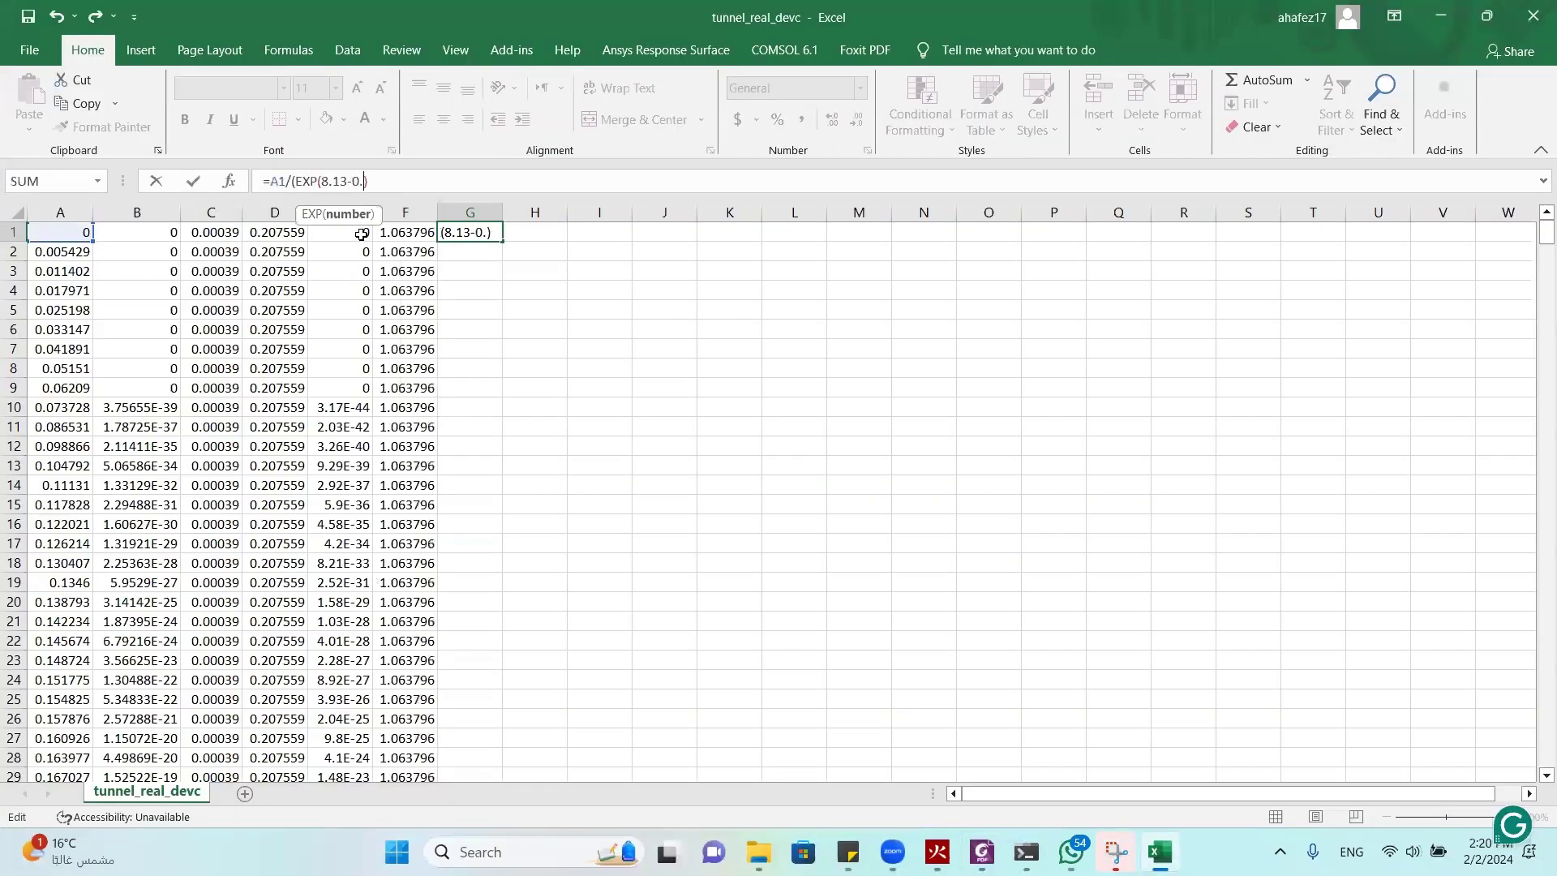
key(alt+Tab)
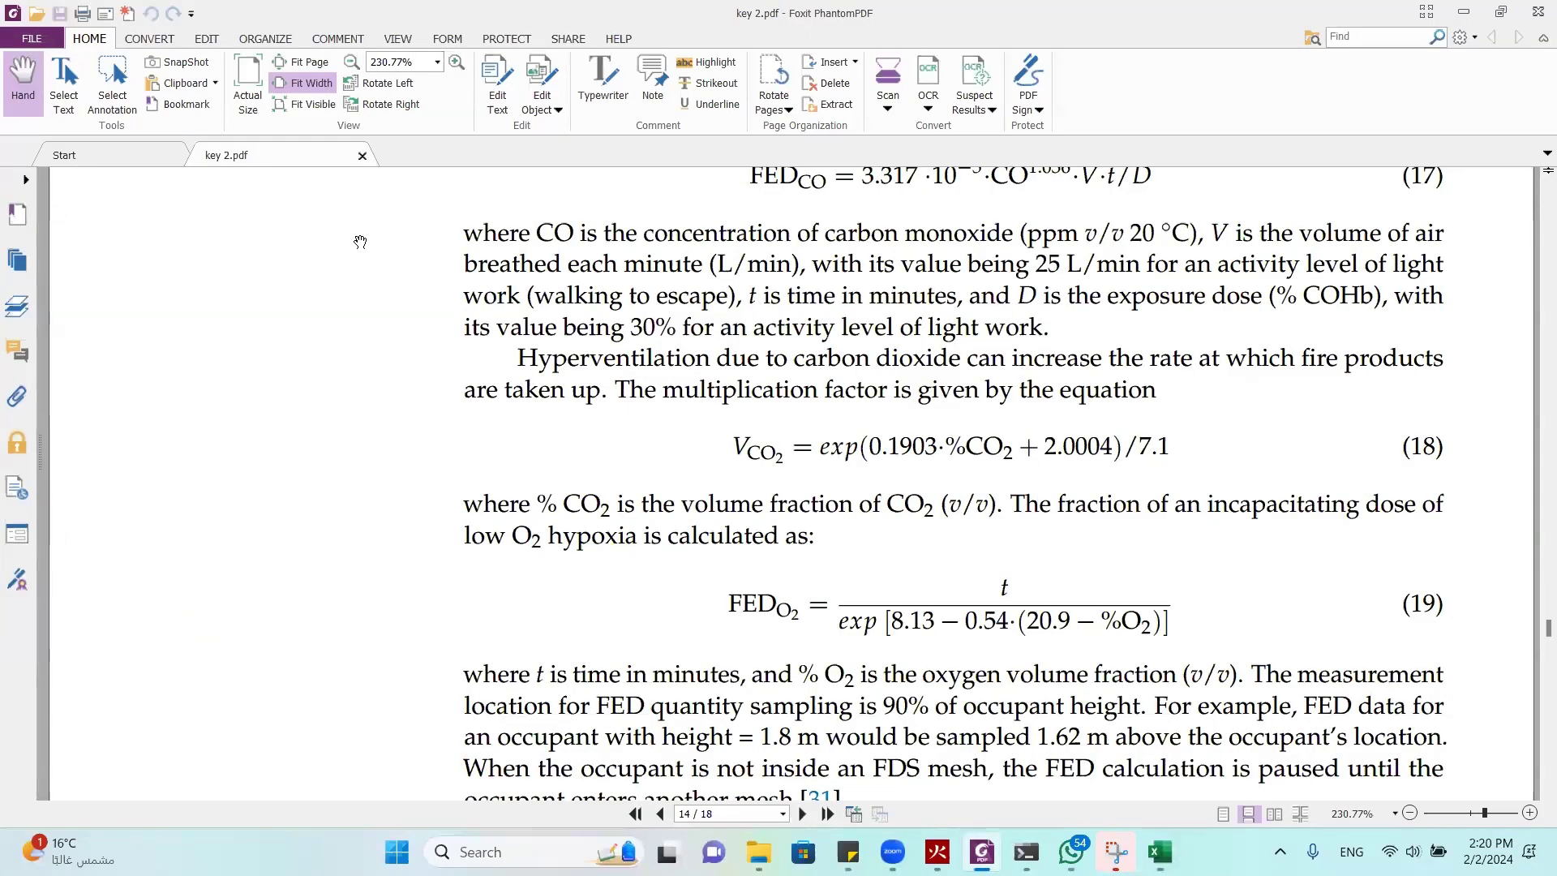
key(alt+Tab)
text(*()))
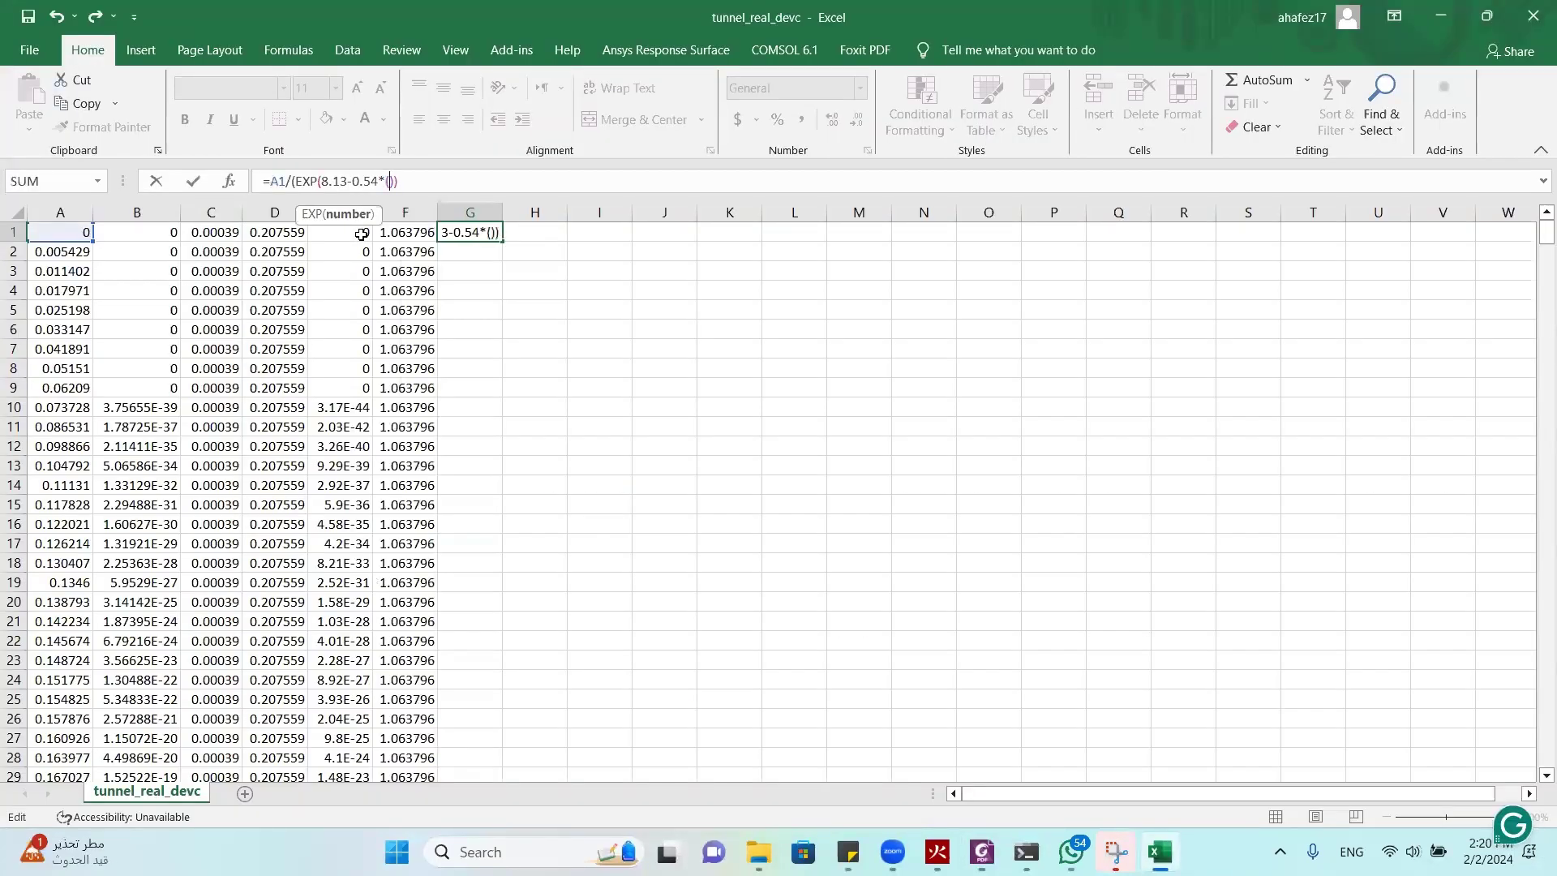
Enter 20.9-D1*100 as the oxygen percentage term in G1's inner parentheses, checking it against equation (19) in key 2.pdf
text(20.9-)
key(alt+Tab)
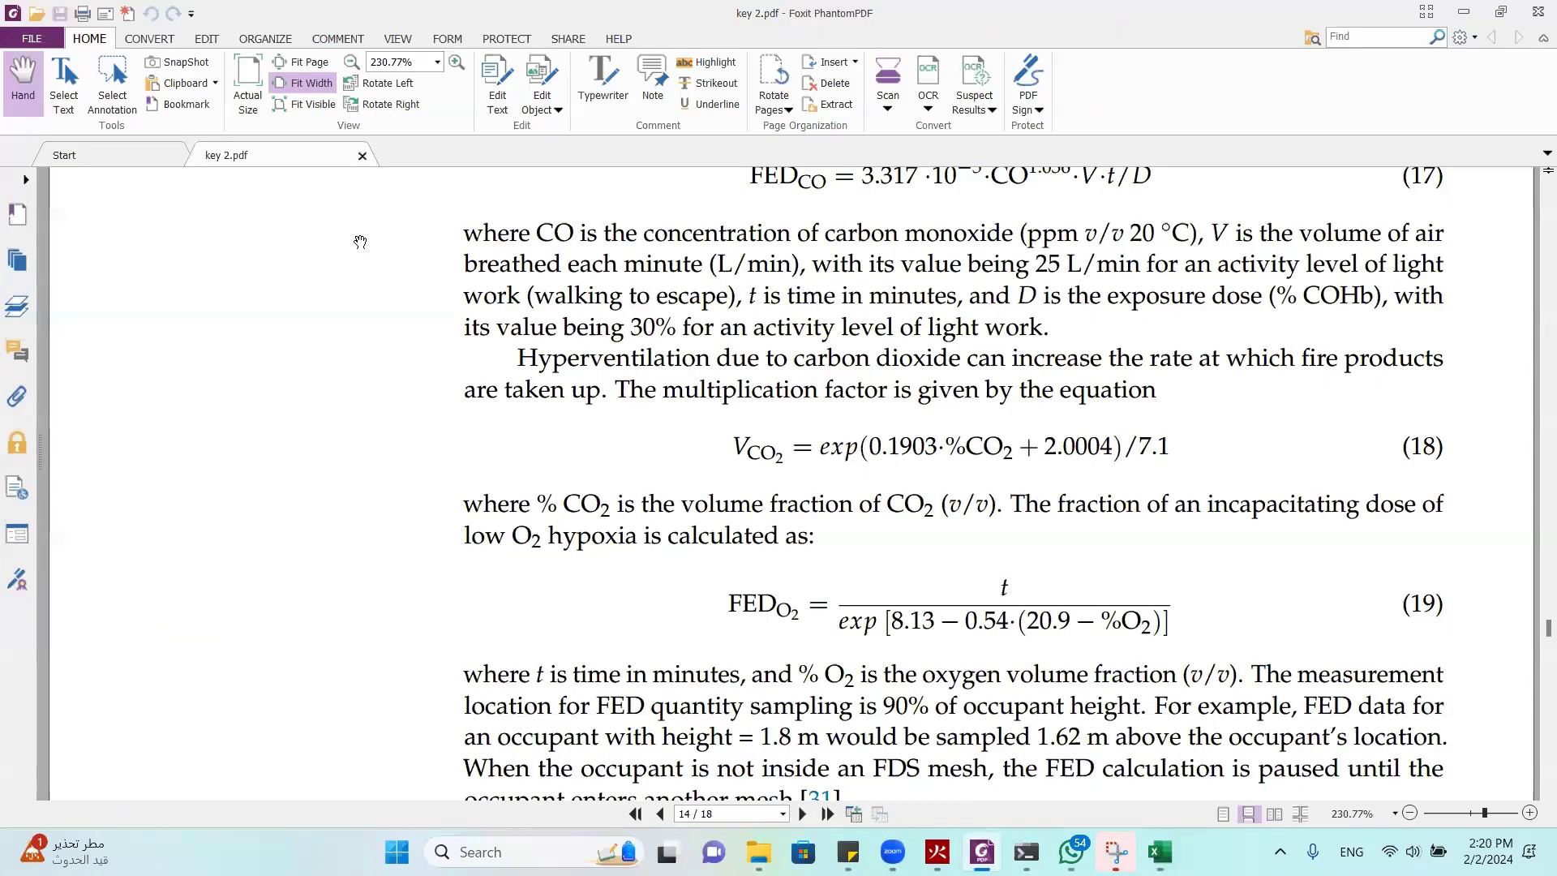
key(alt+Tab)
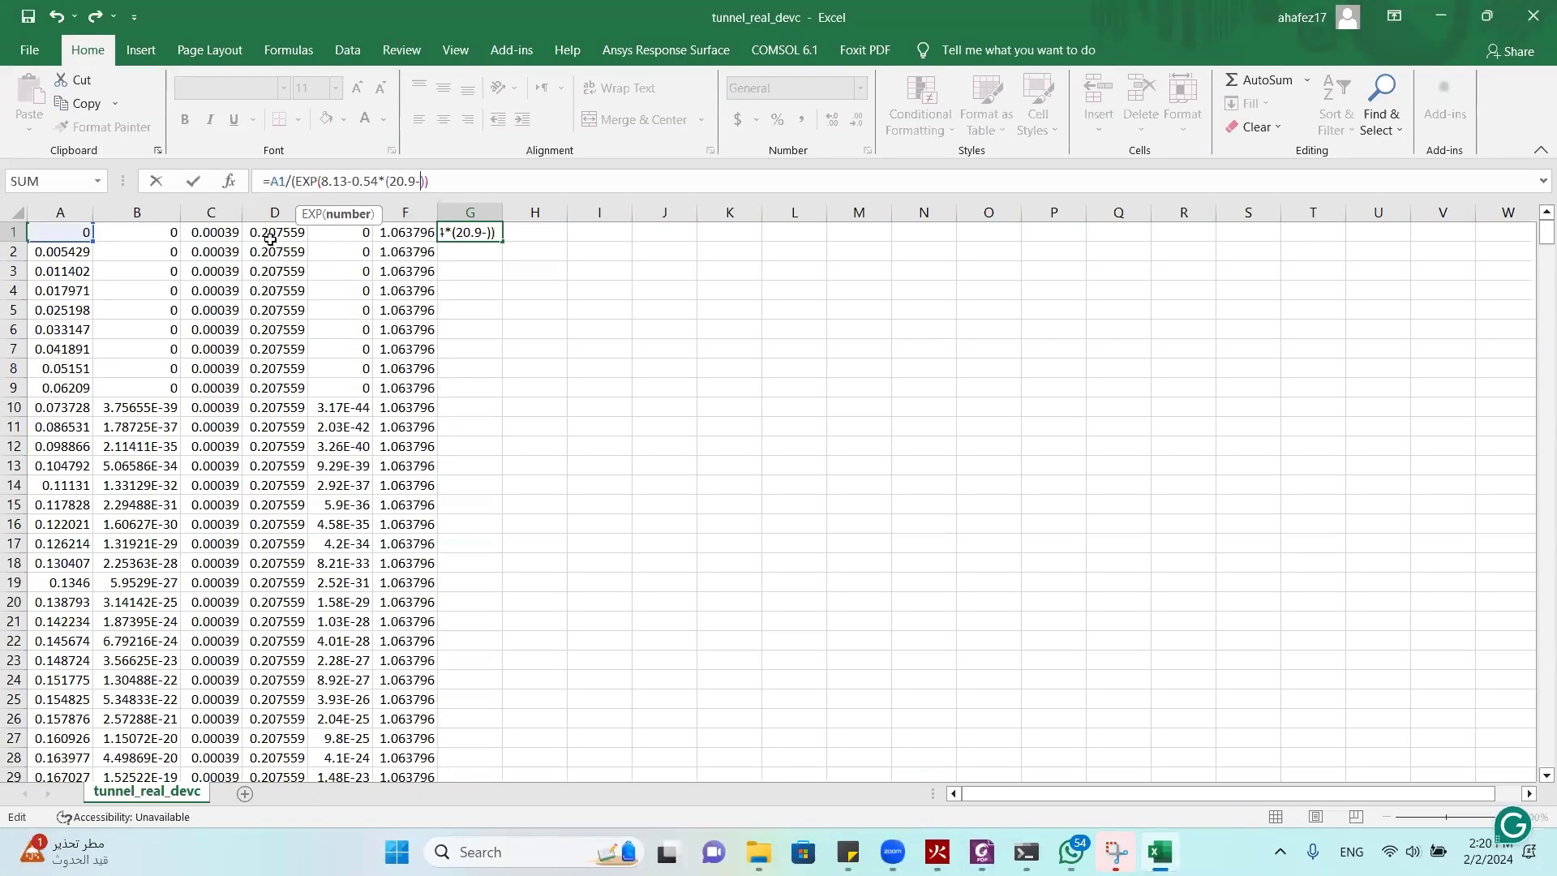
click(270, 235)
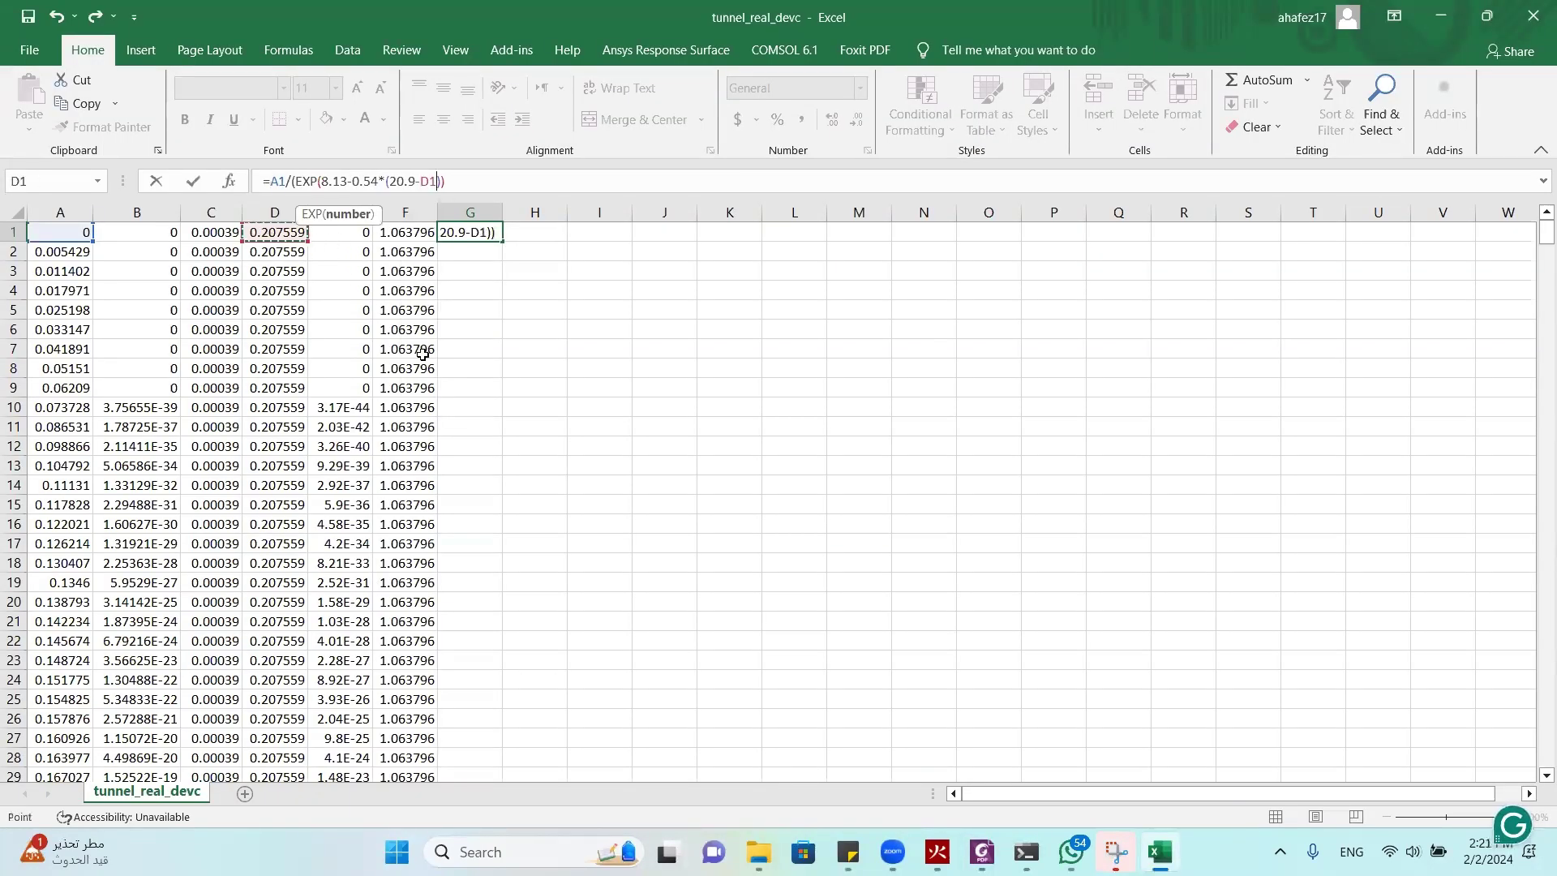
text())
key(alt+Tab)
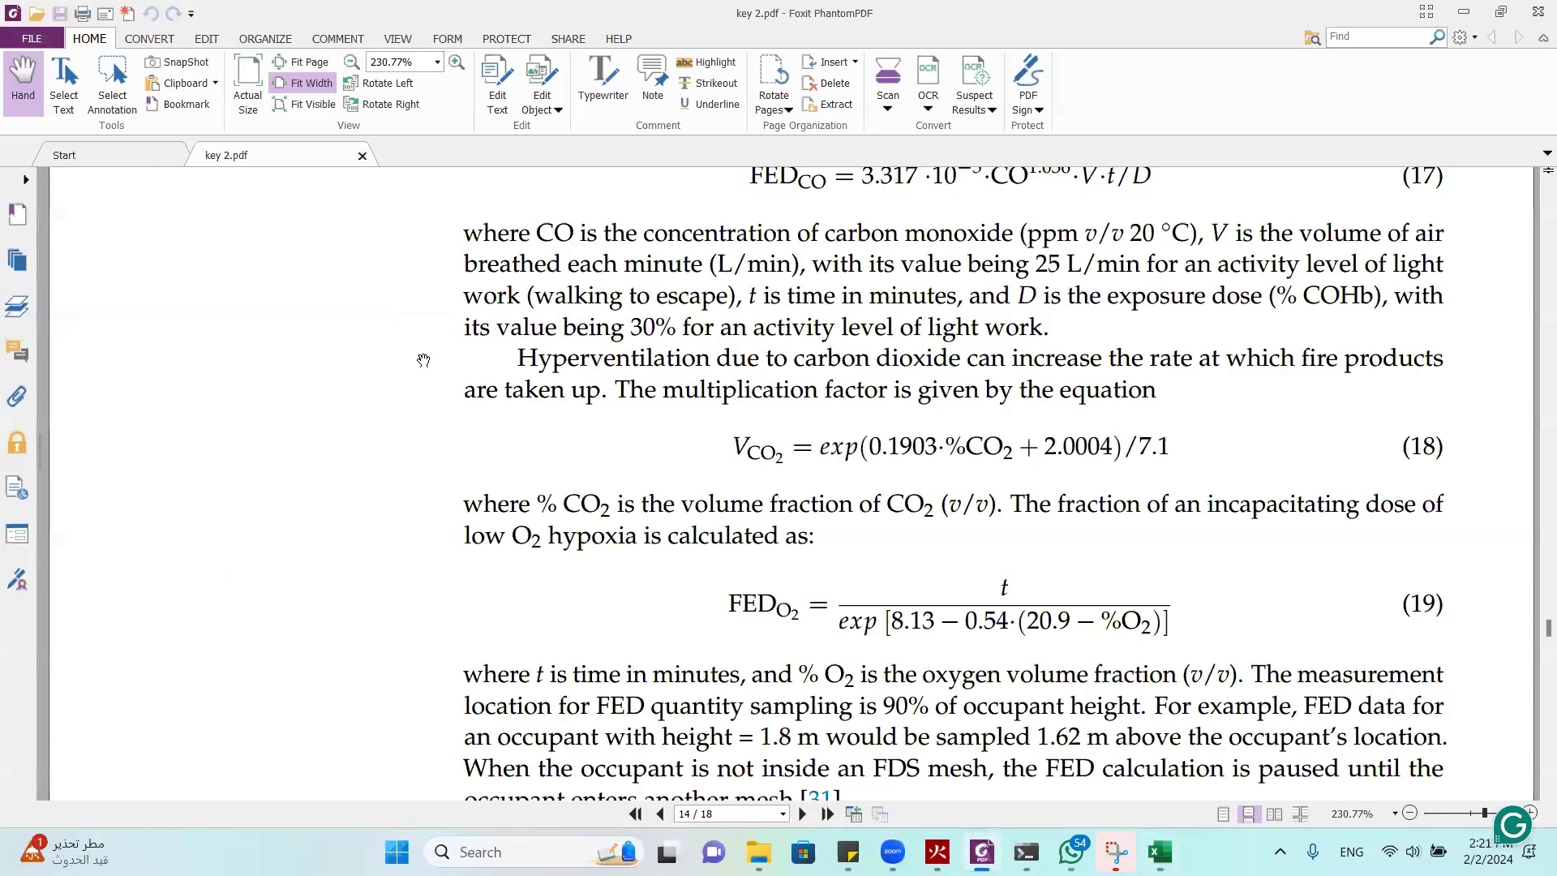
key(alt+Tab)
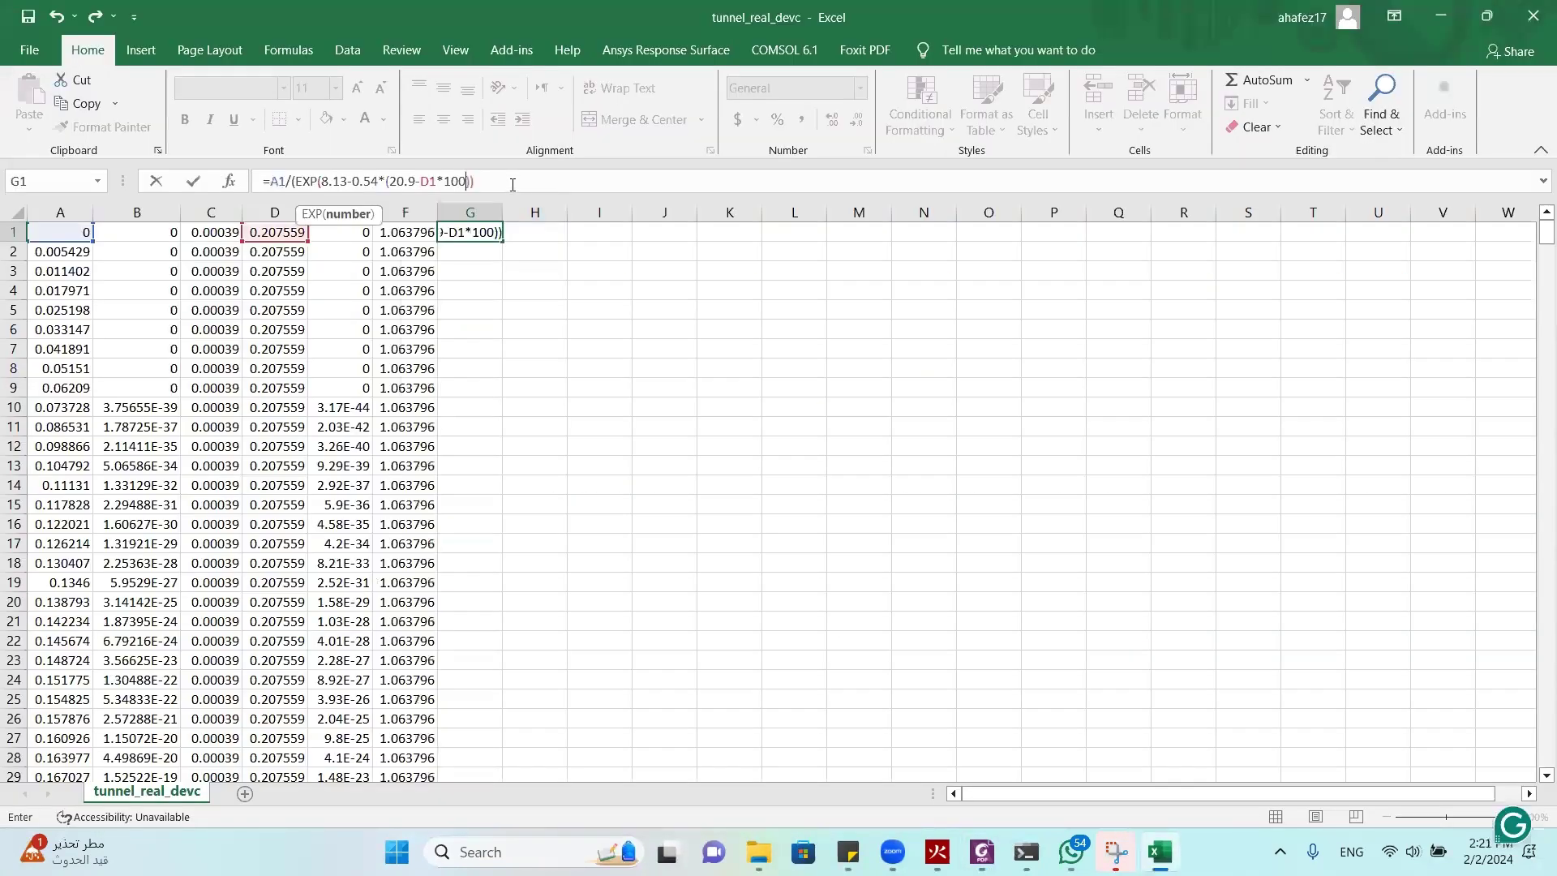
Enter the G1 formula with Excel's suggested closing-parenthesis correction and fill it down column G
click(512, 184)
key(Return)
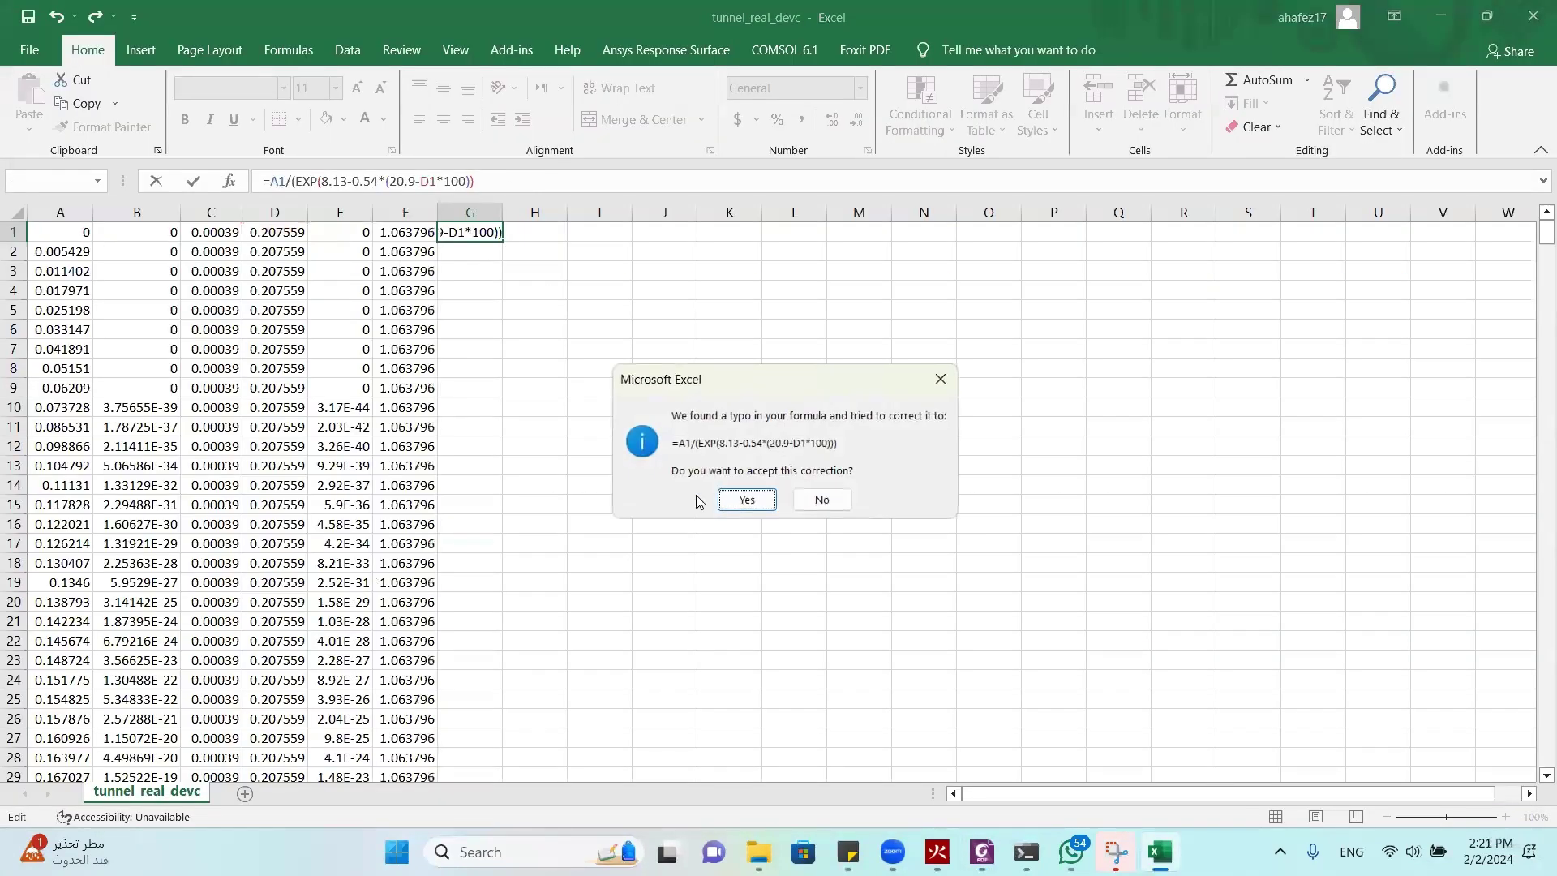
click(747, 500)
click(468, 235)
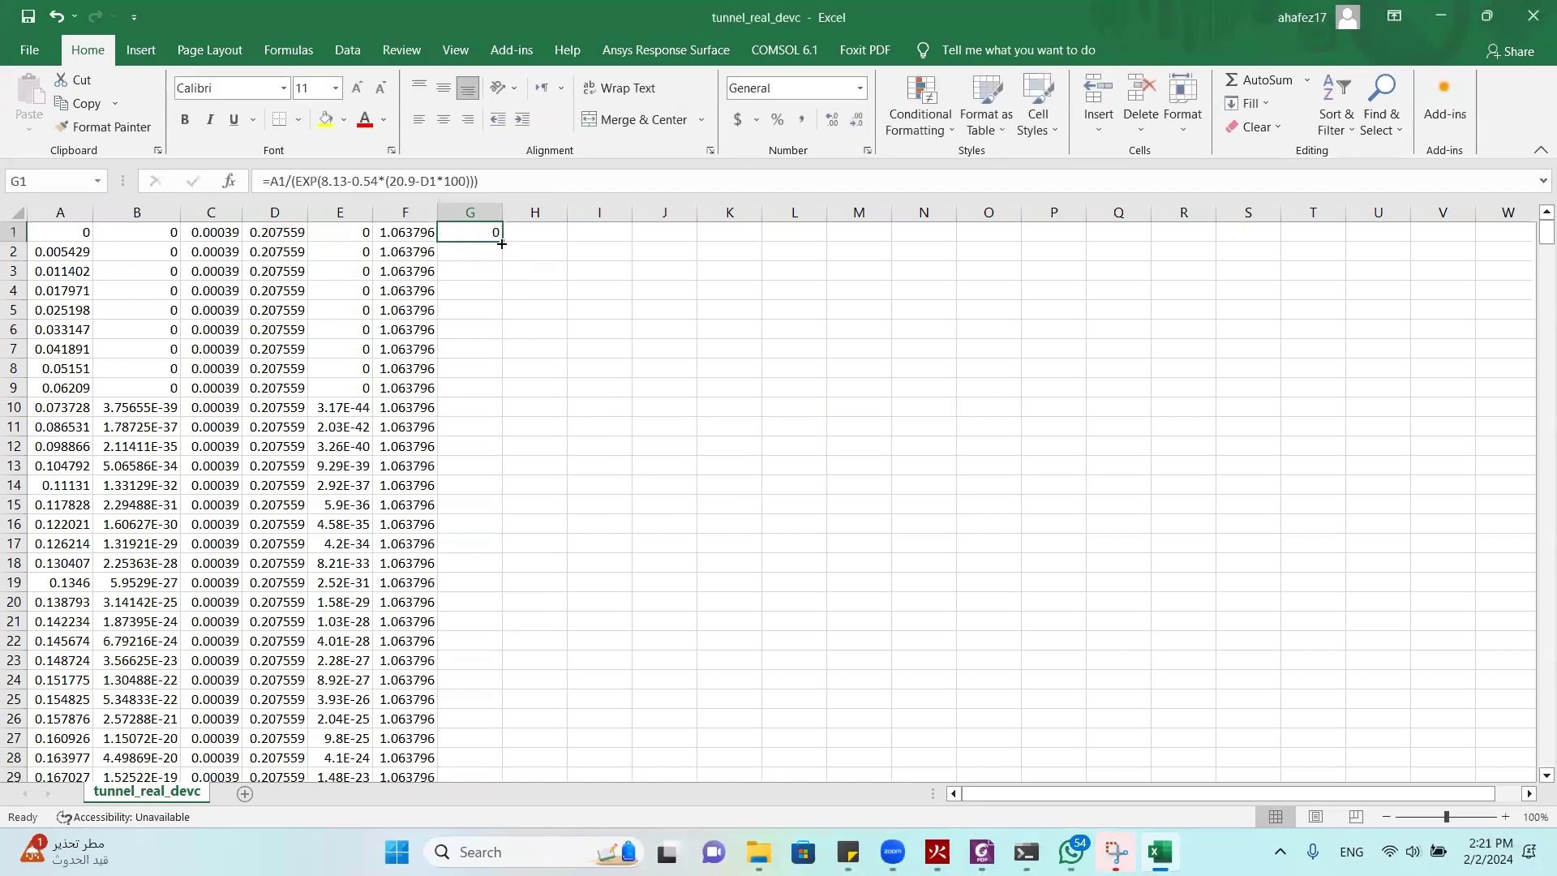
double_click(501, 244)
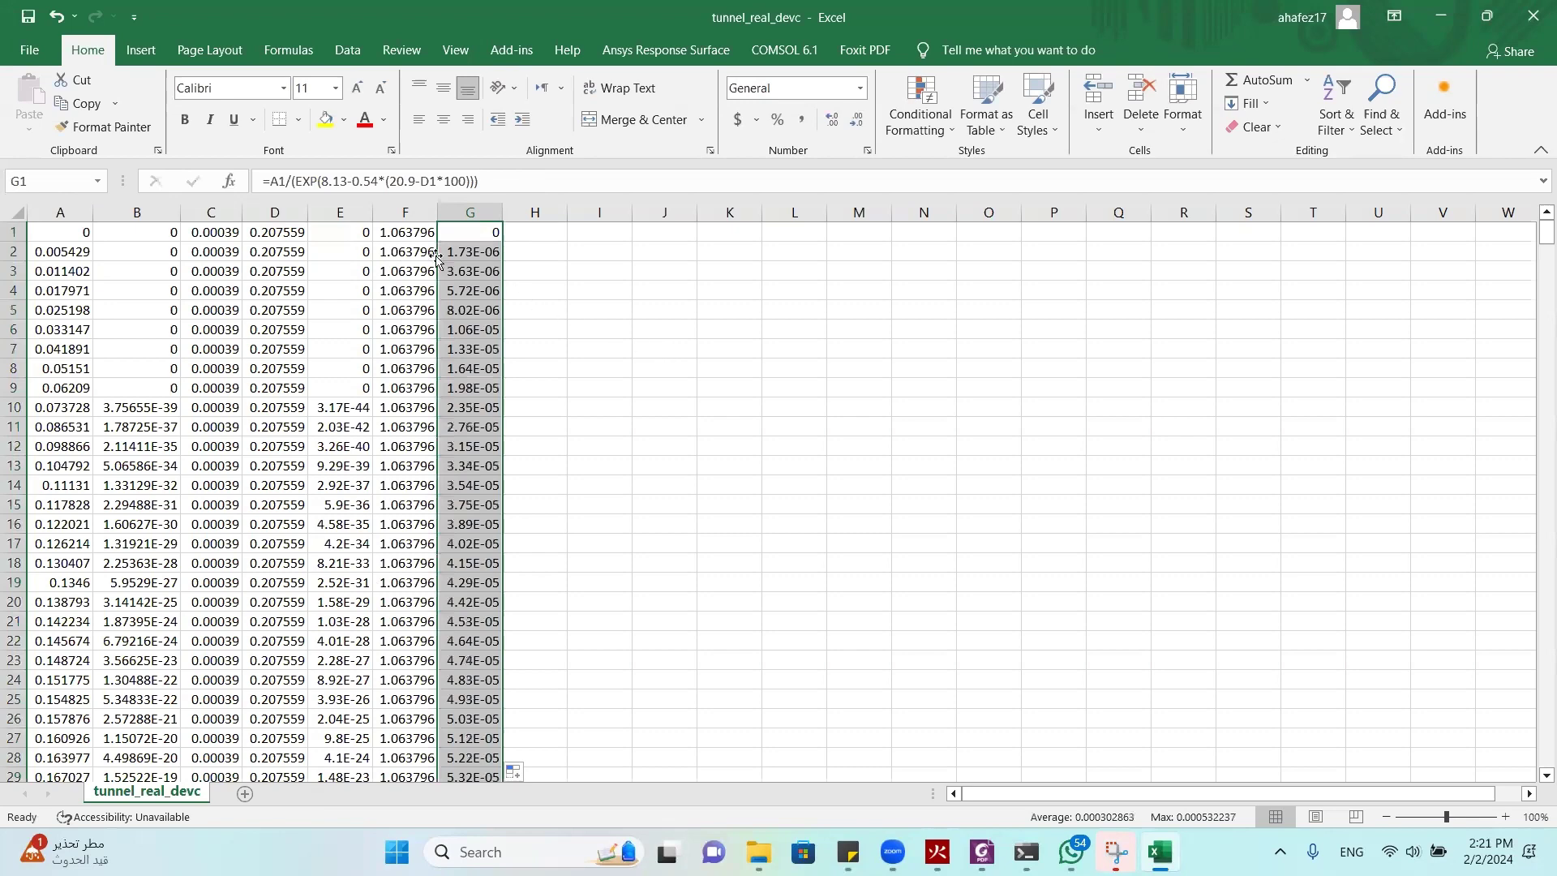
Consult equation (16) in key 2.pdf and enter the total FED formula =E1*F1+G1 in cell H1 of the Excel workbook
click(532, 233)
text(=)
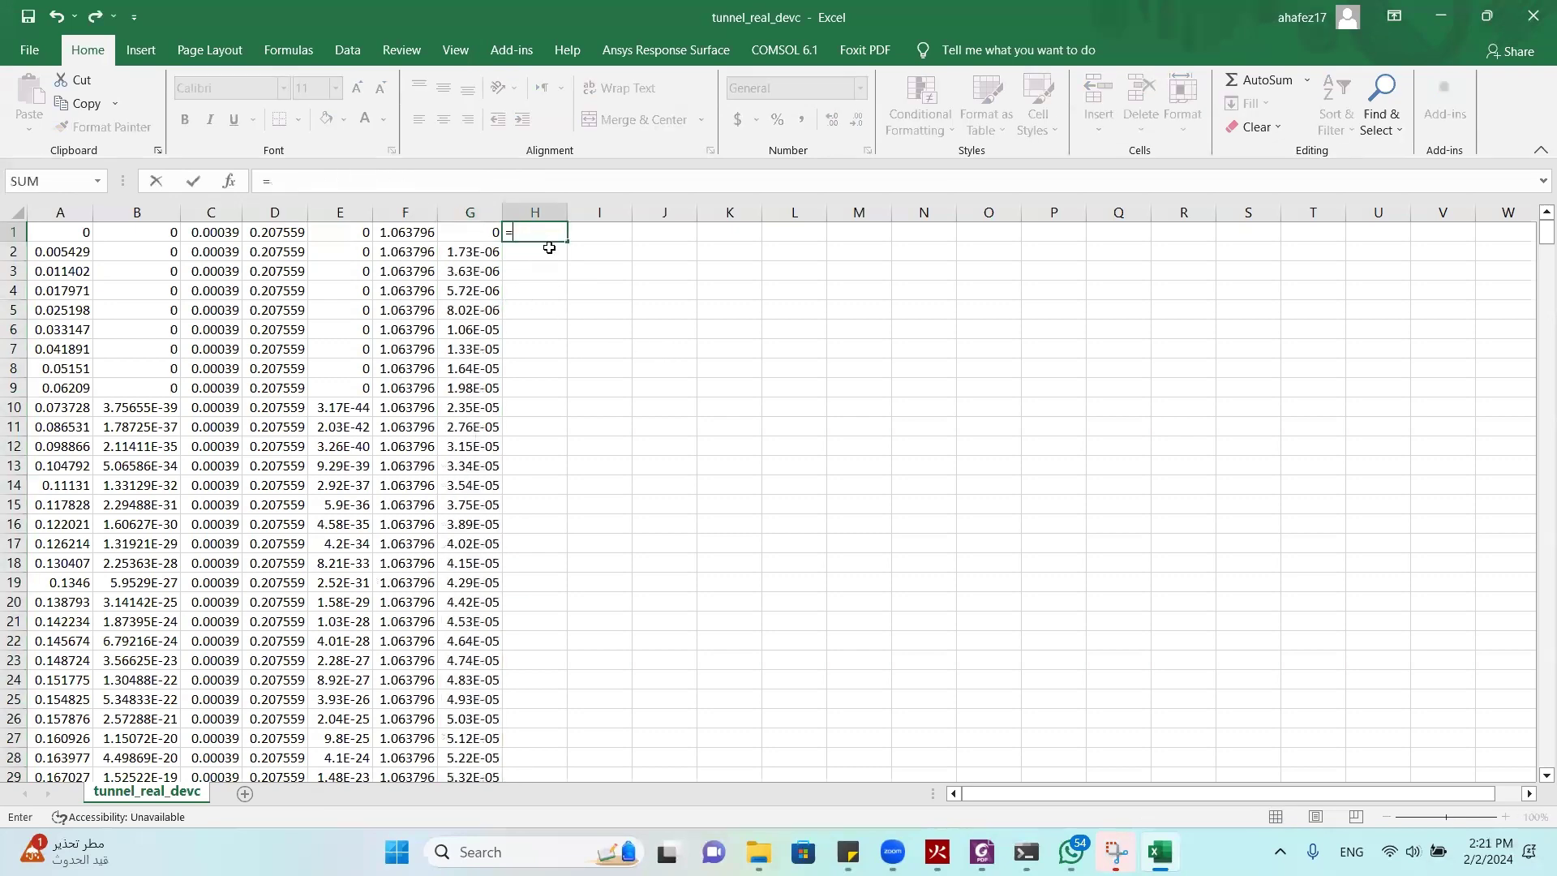
key(alt+Tab)
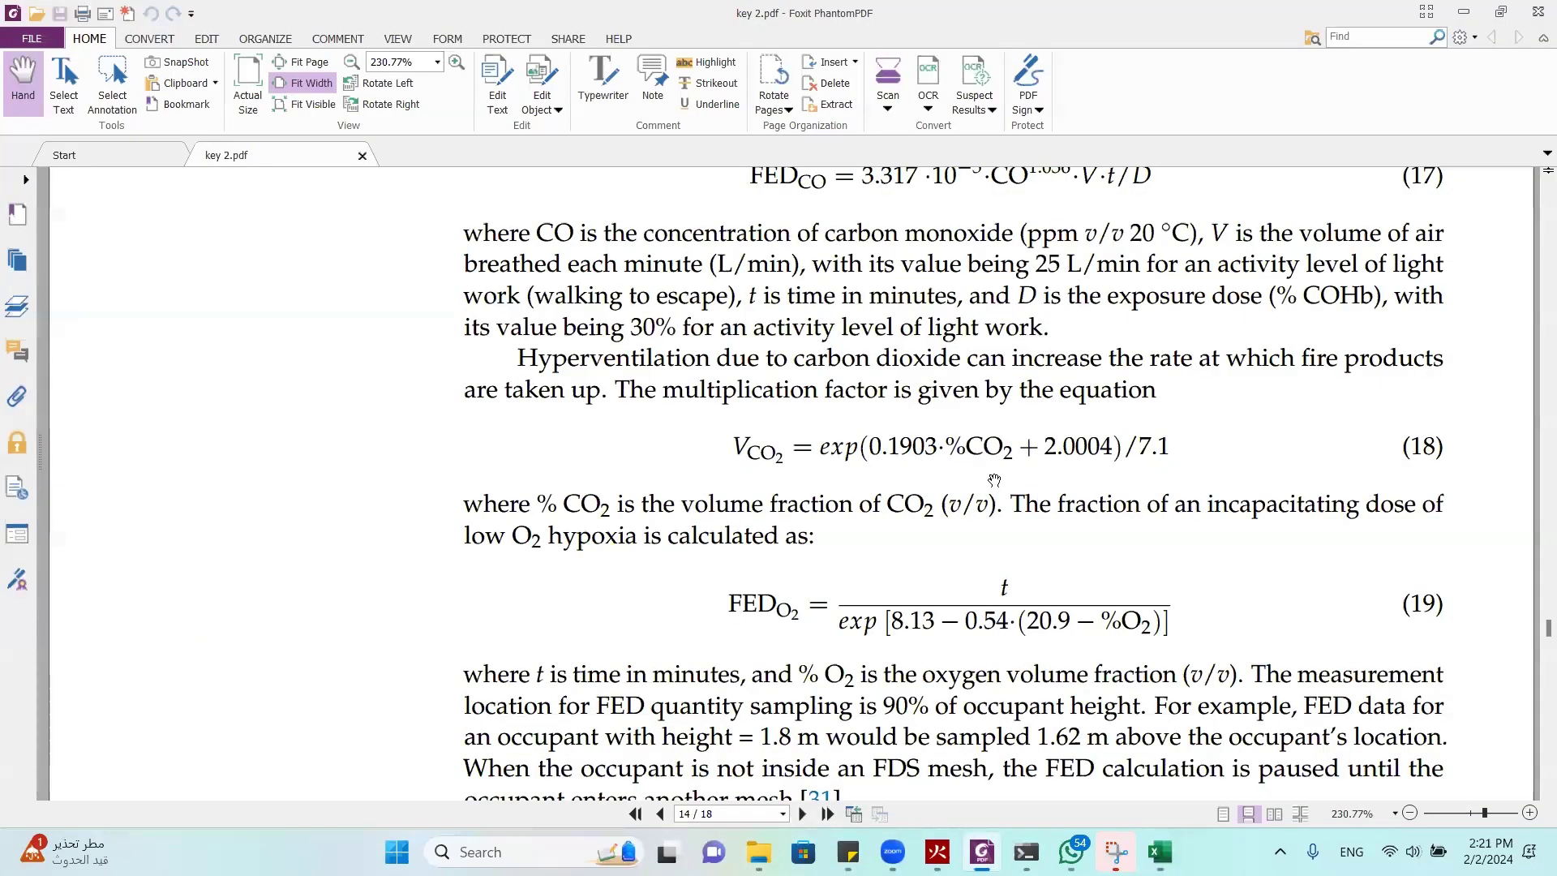
scroll(994, 480, up, 5)
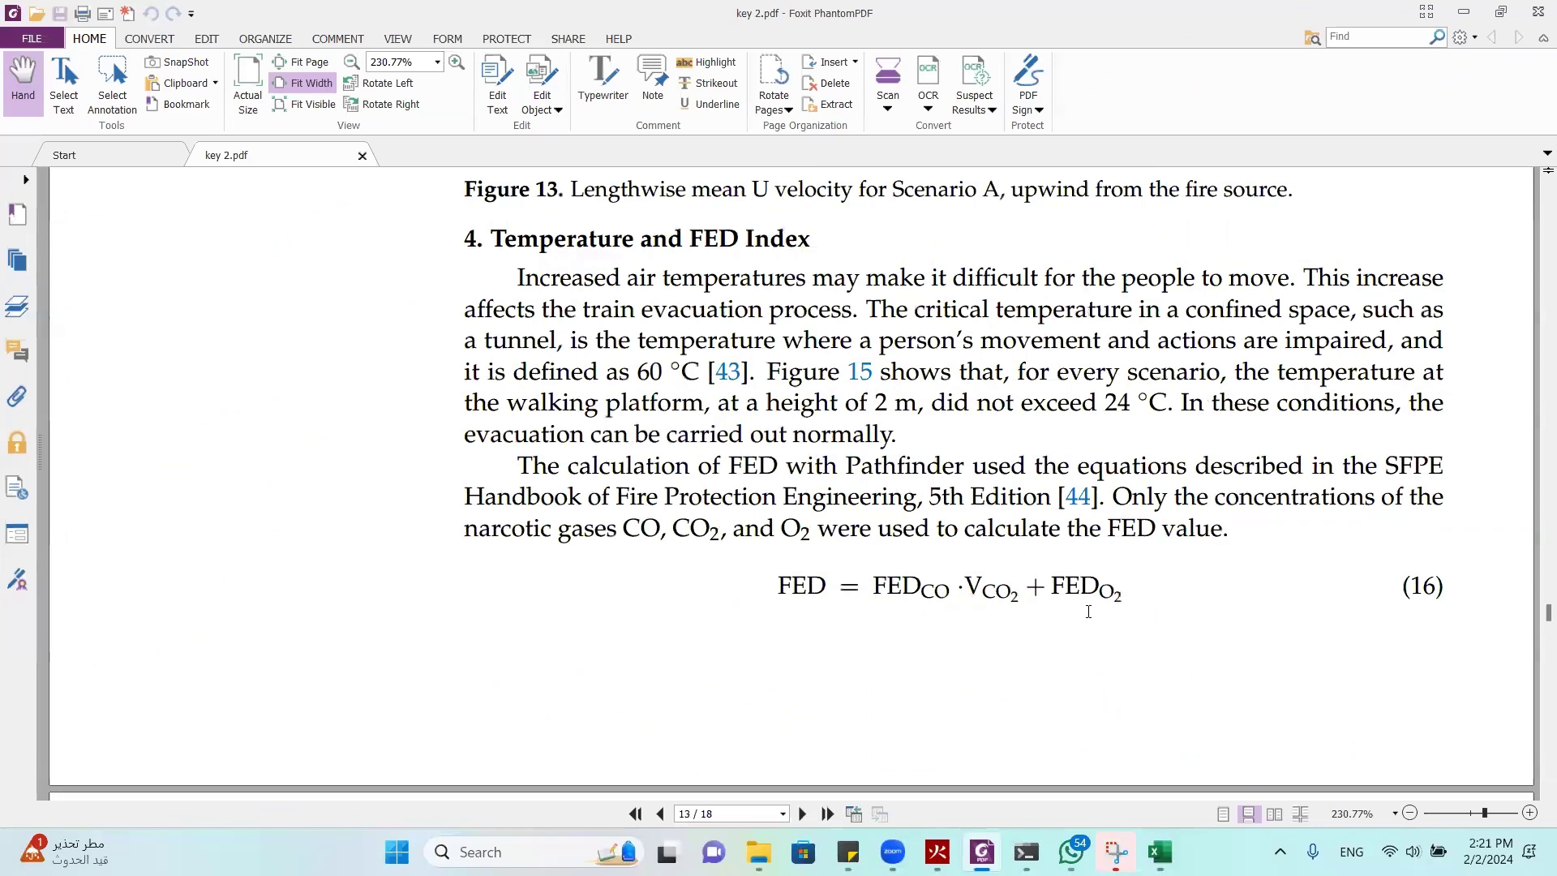
key(alt+Tab)
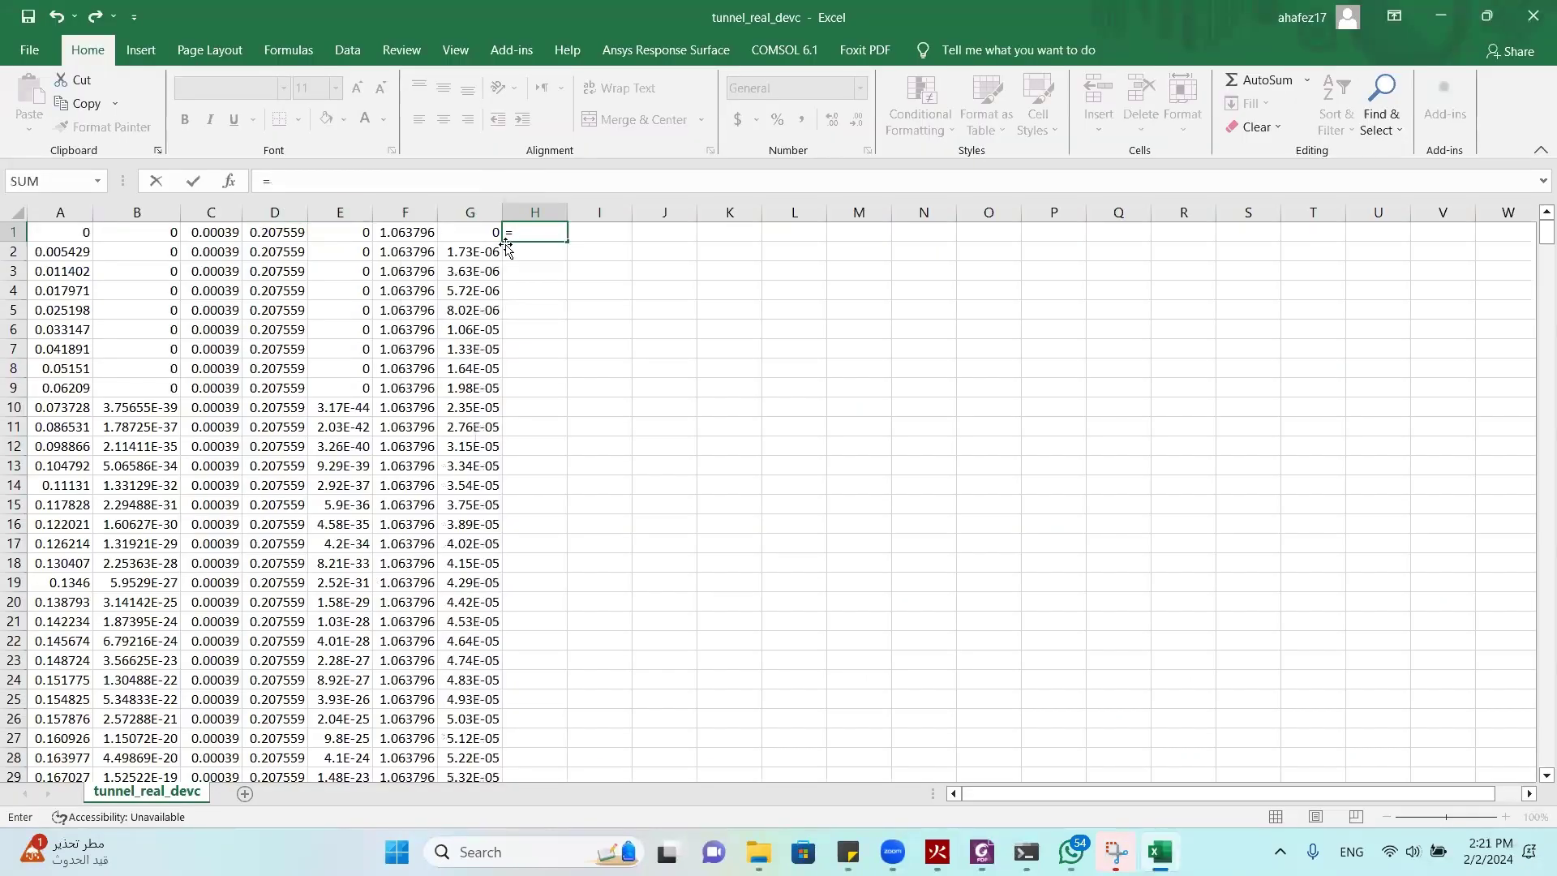
click(370, 235)
text(*)
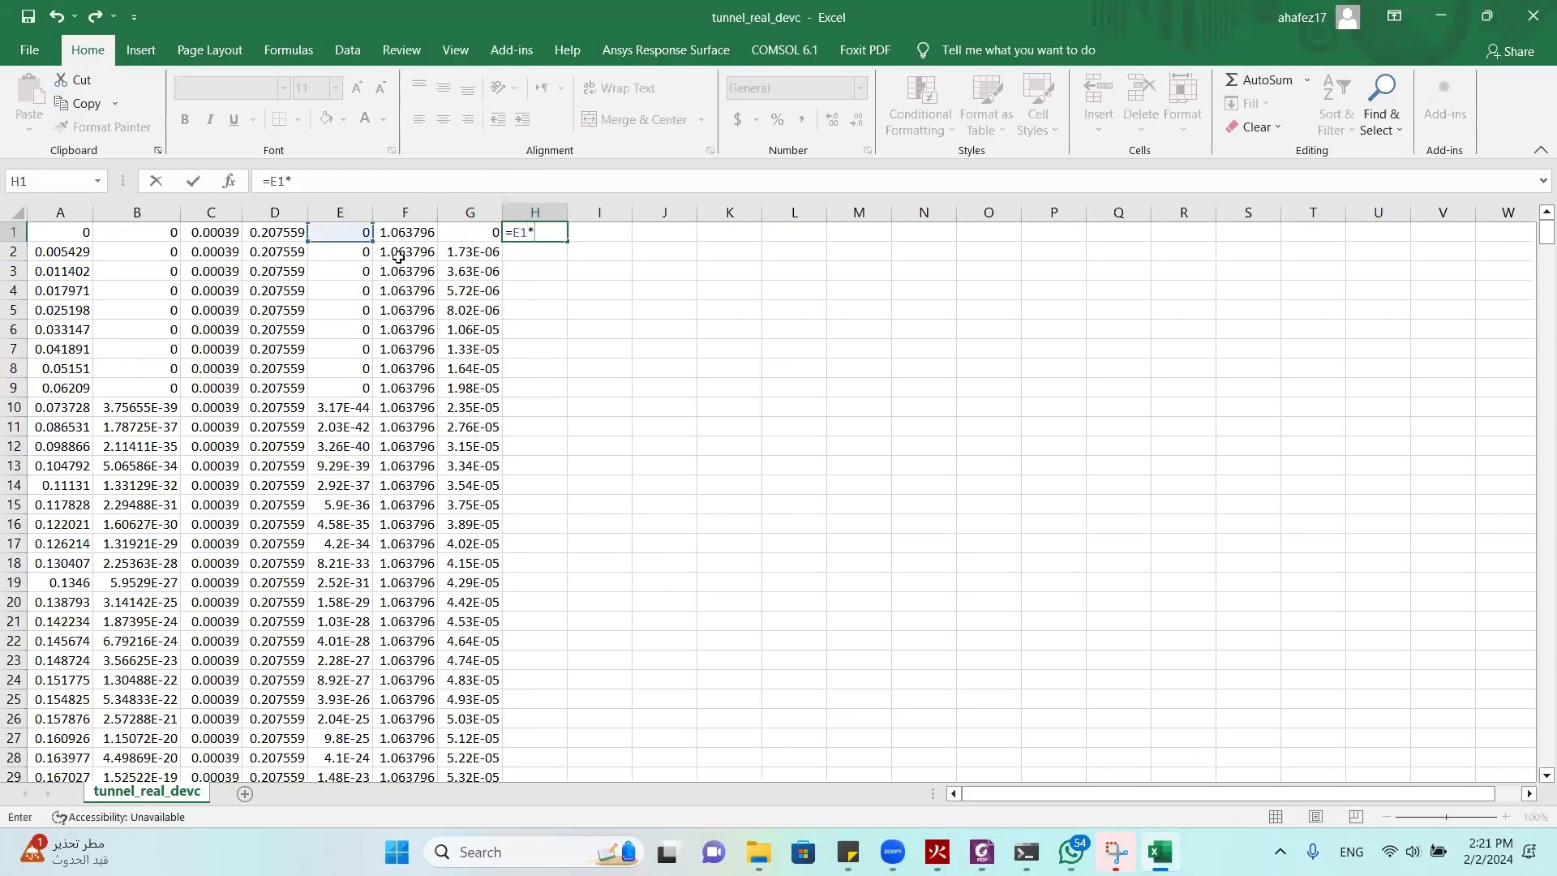
click(403, 233)
text(+)
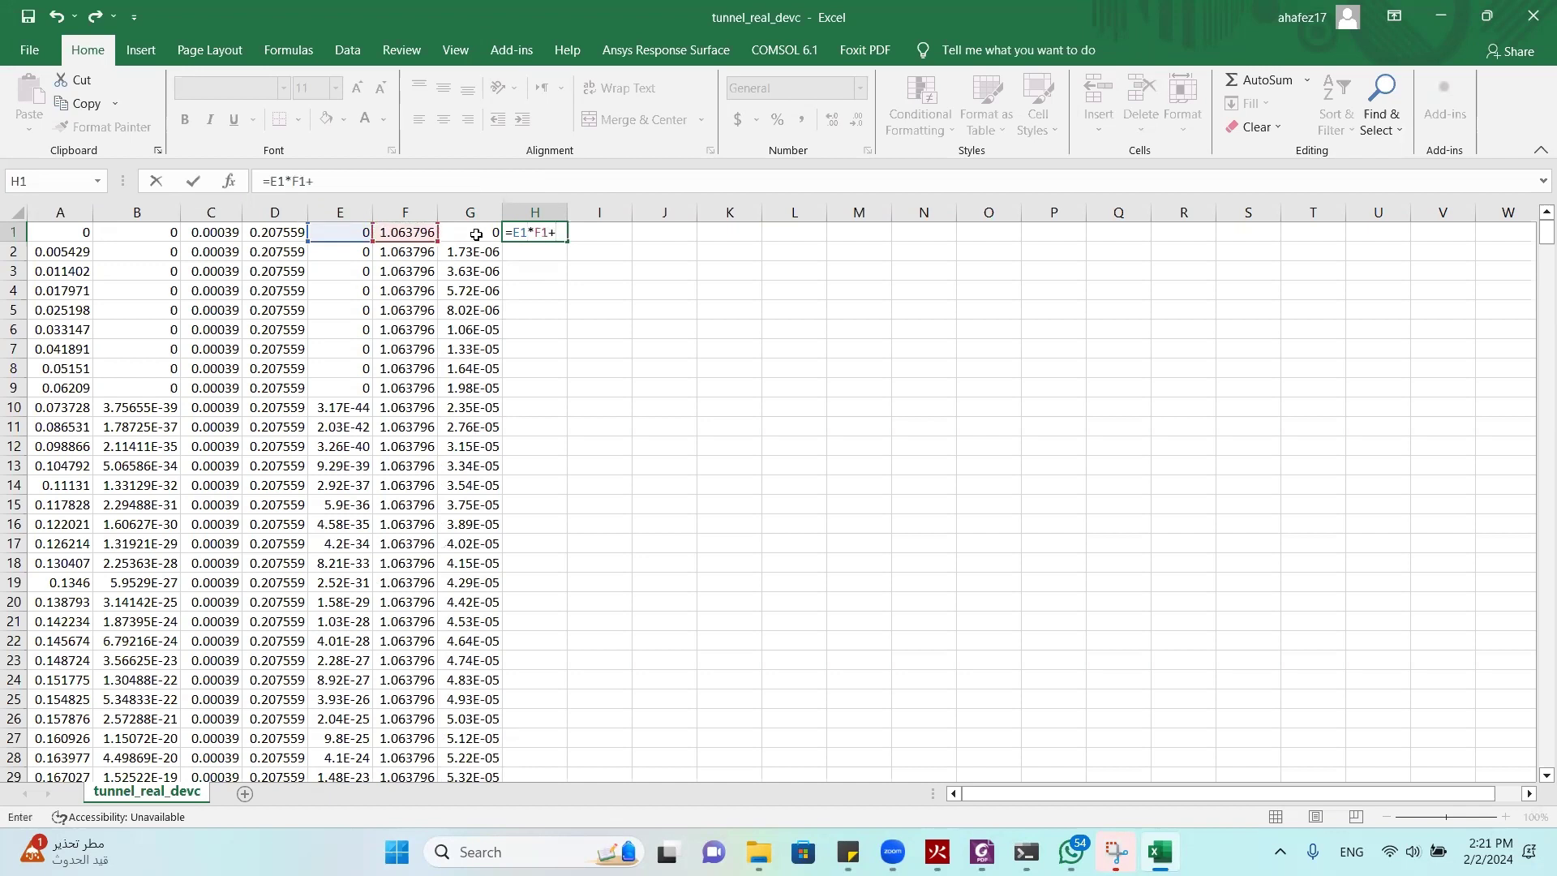
click(476, 234)
key(Return)
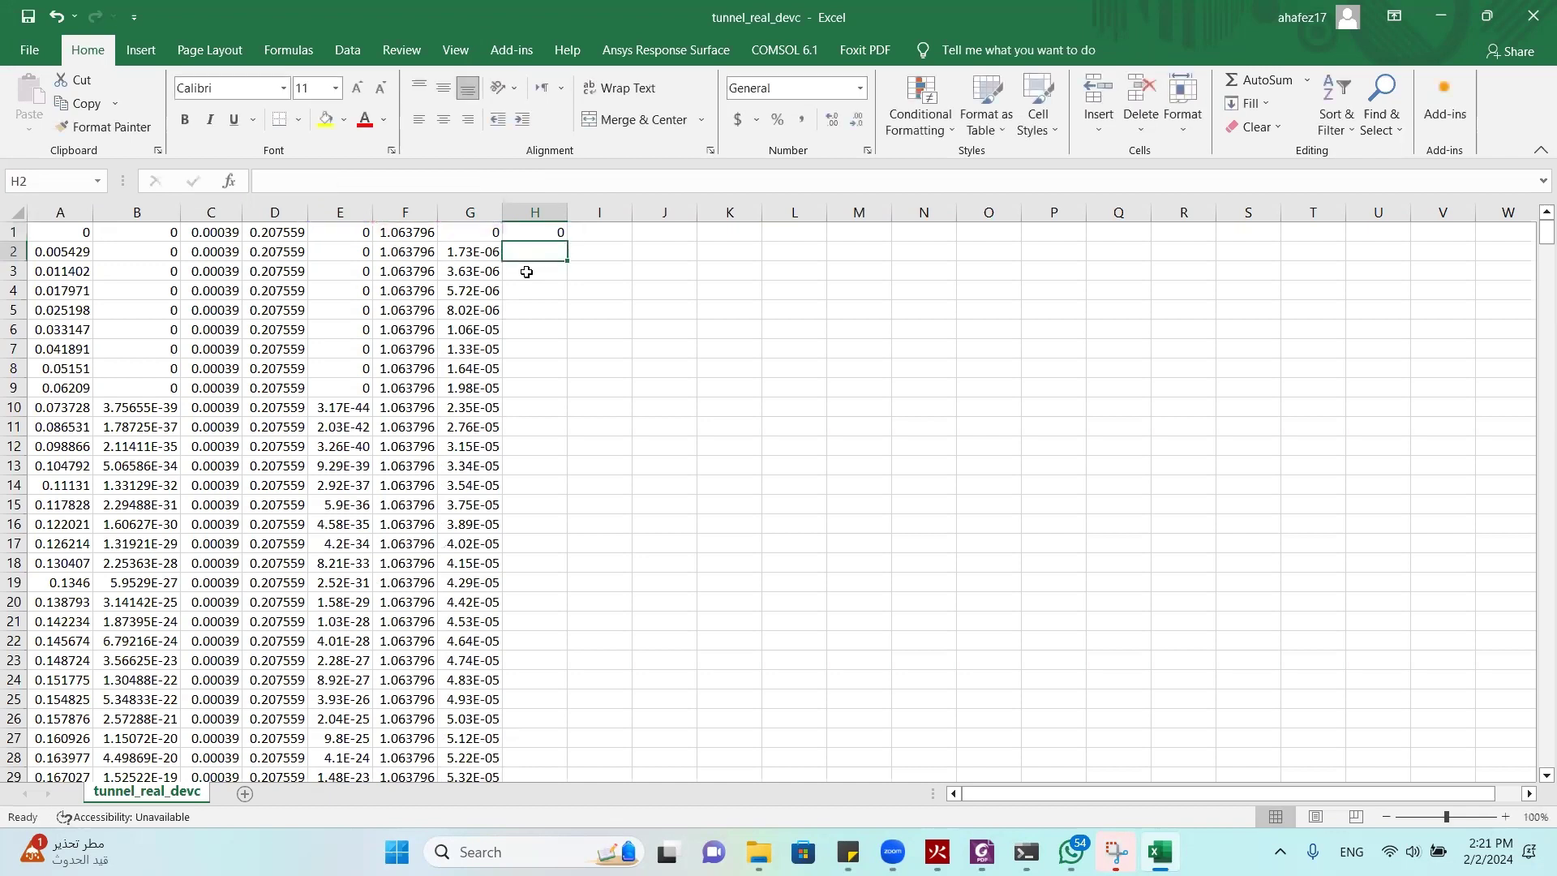
Fill the total FED formula in H1 down column H
click(506, 232)
double_click(567, 242)
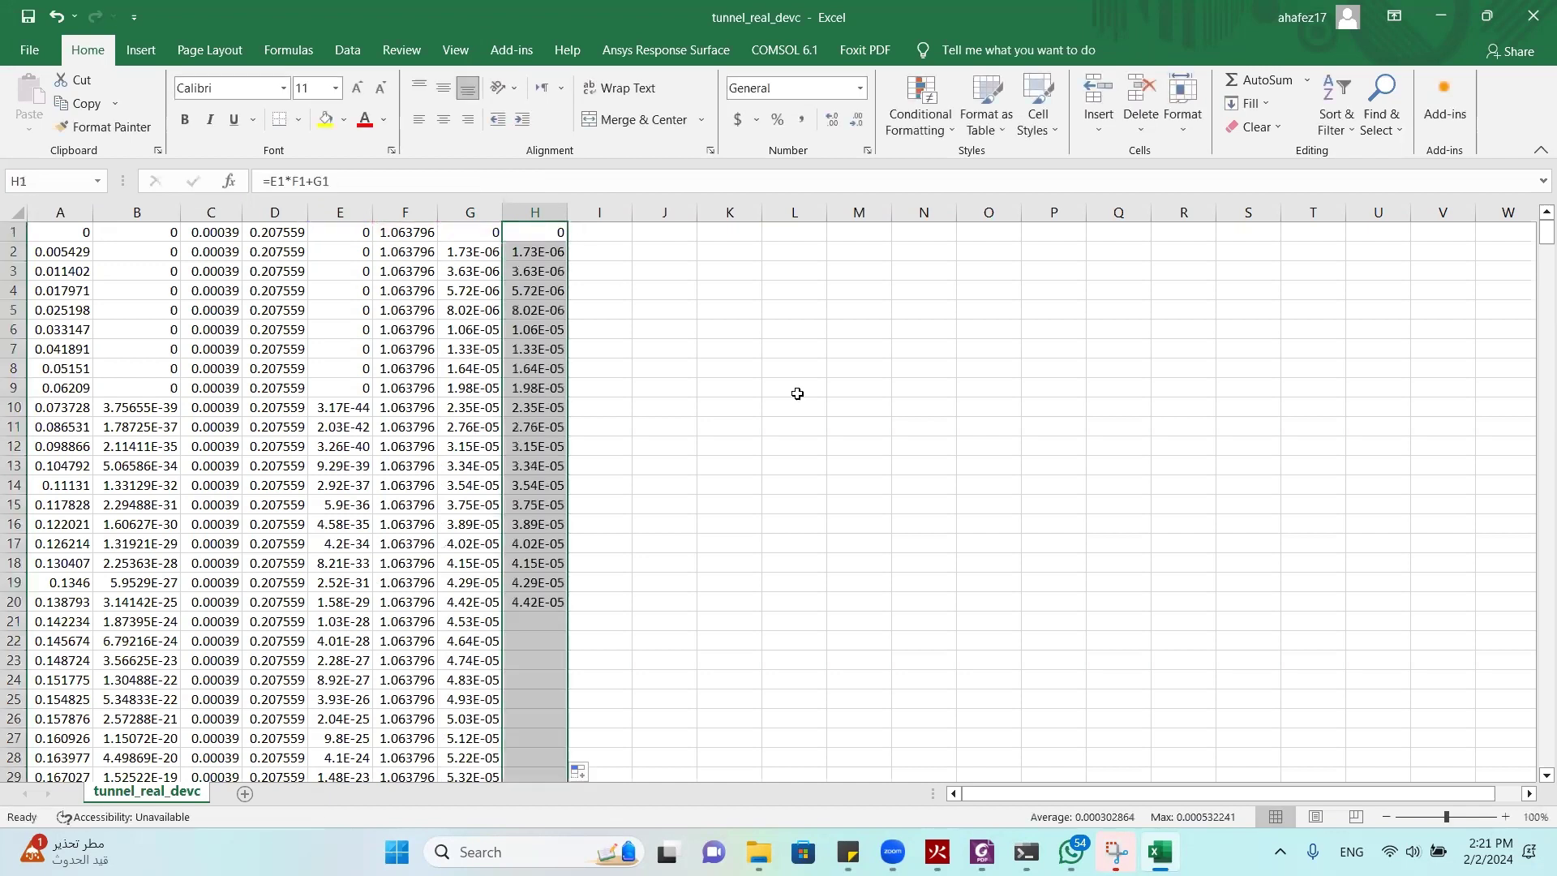
click(930, 492)
Format the total FED values in column H as Scientific and select the column again to show its average and maximum
click(537, 207)
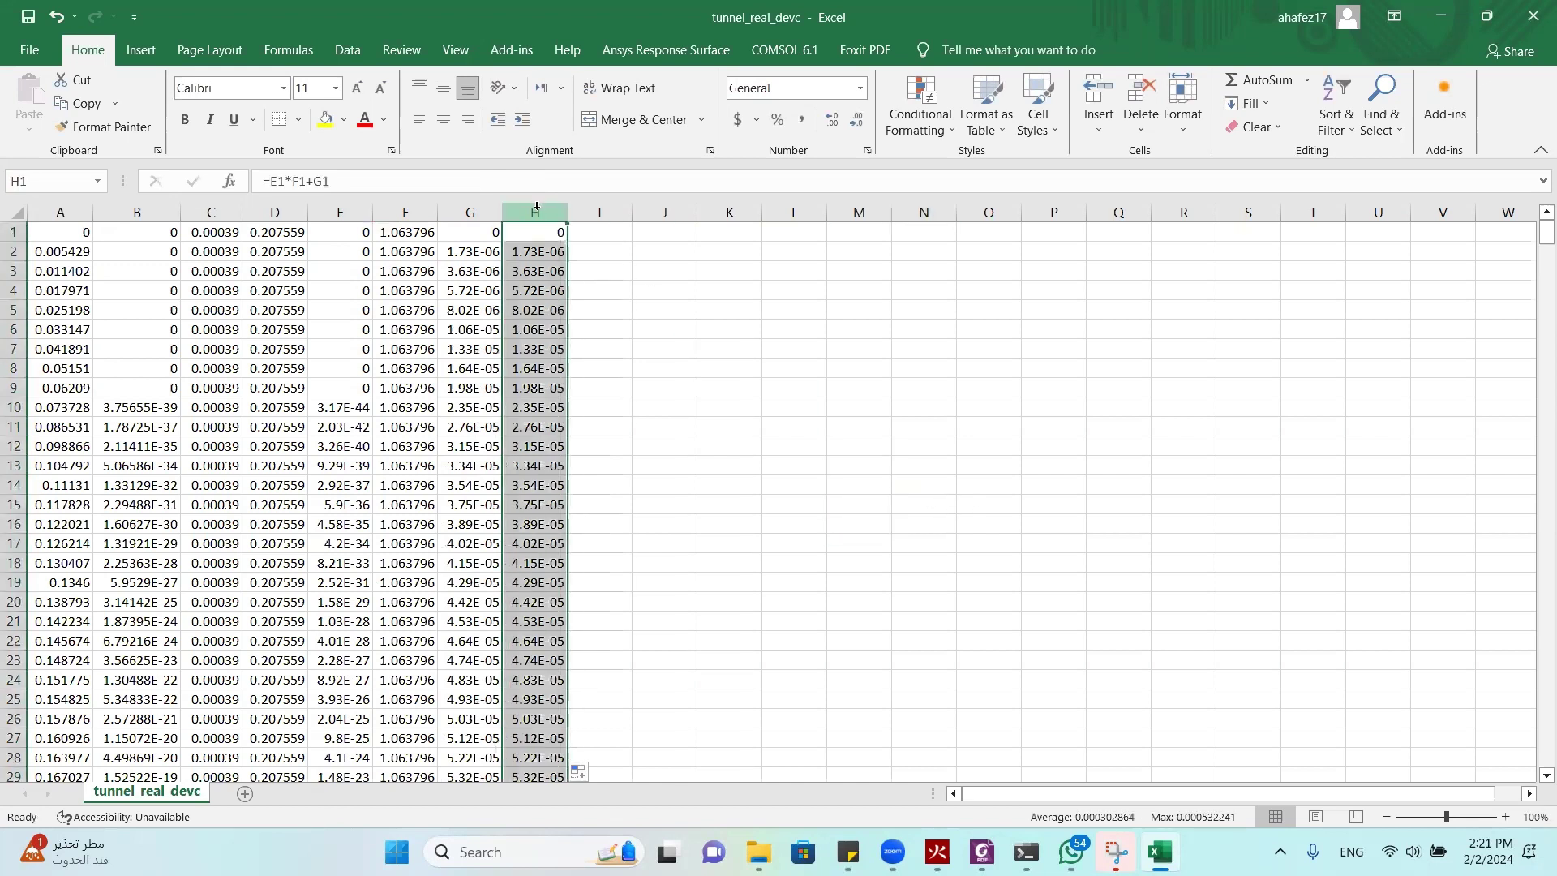
click(861, 87)
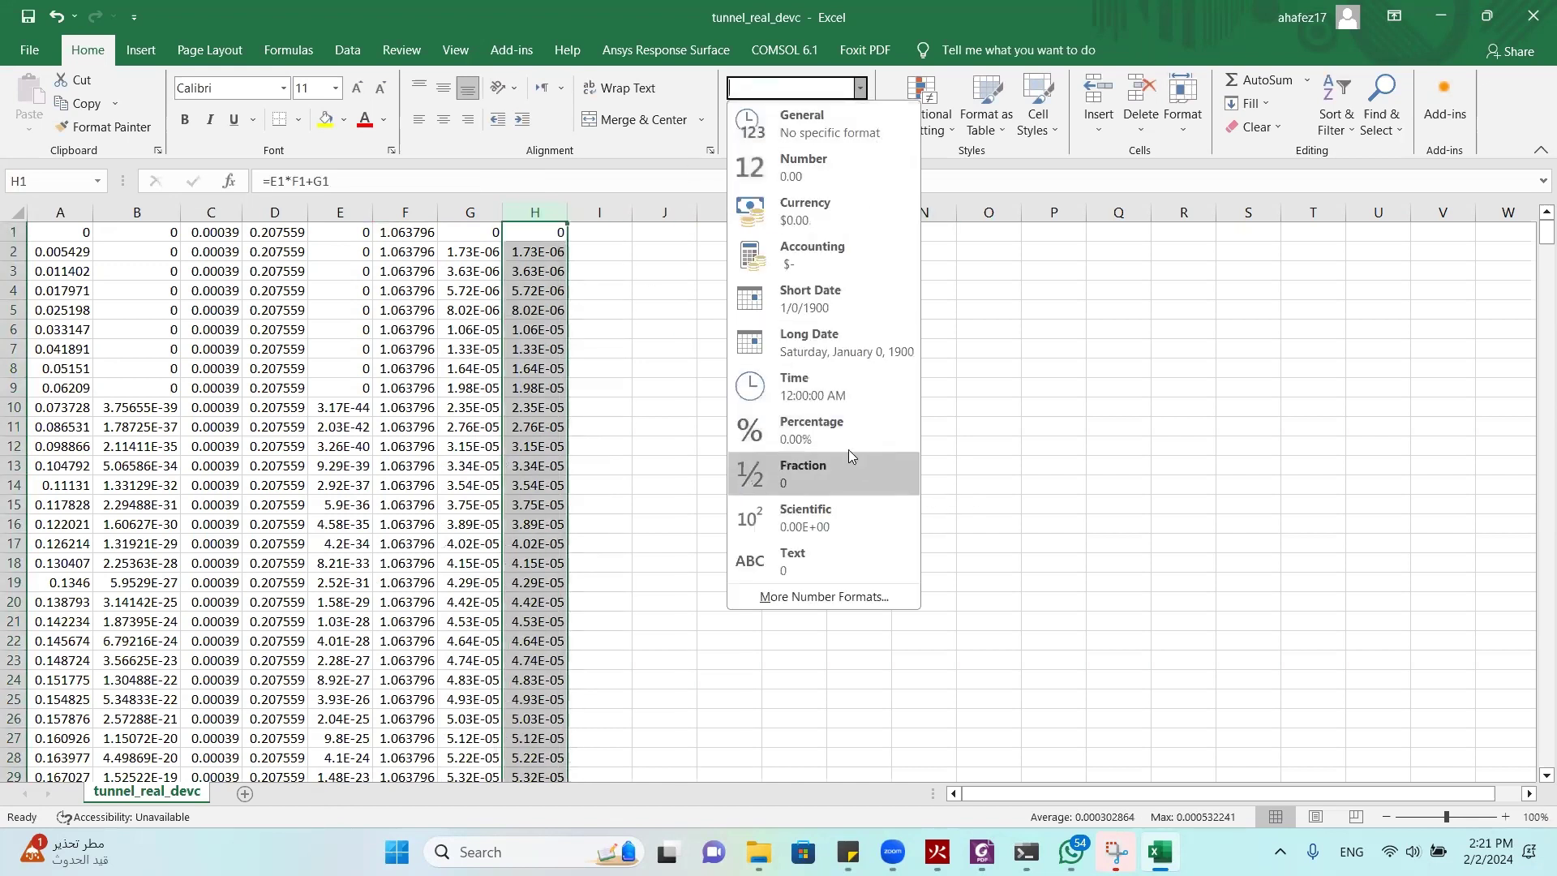
click(845, 508)
click(845, 507)
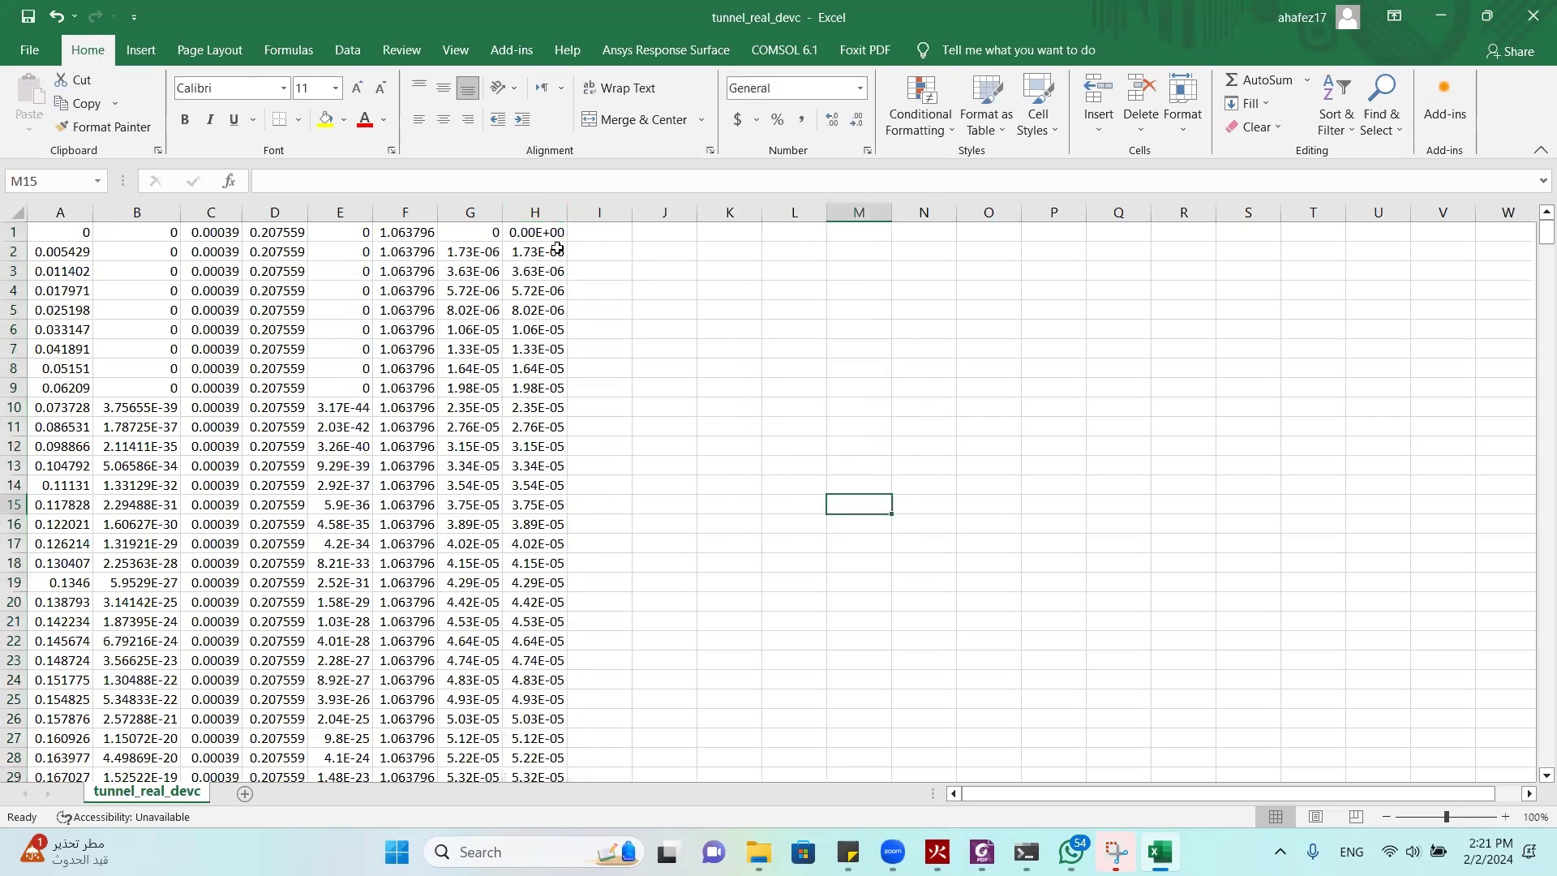
click(542, 211)
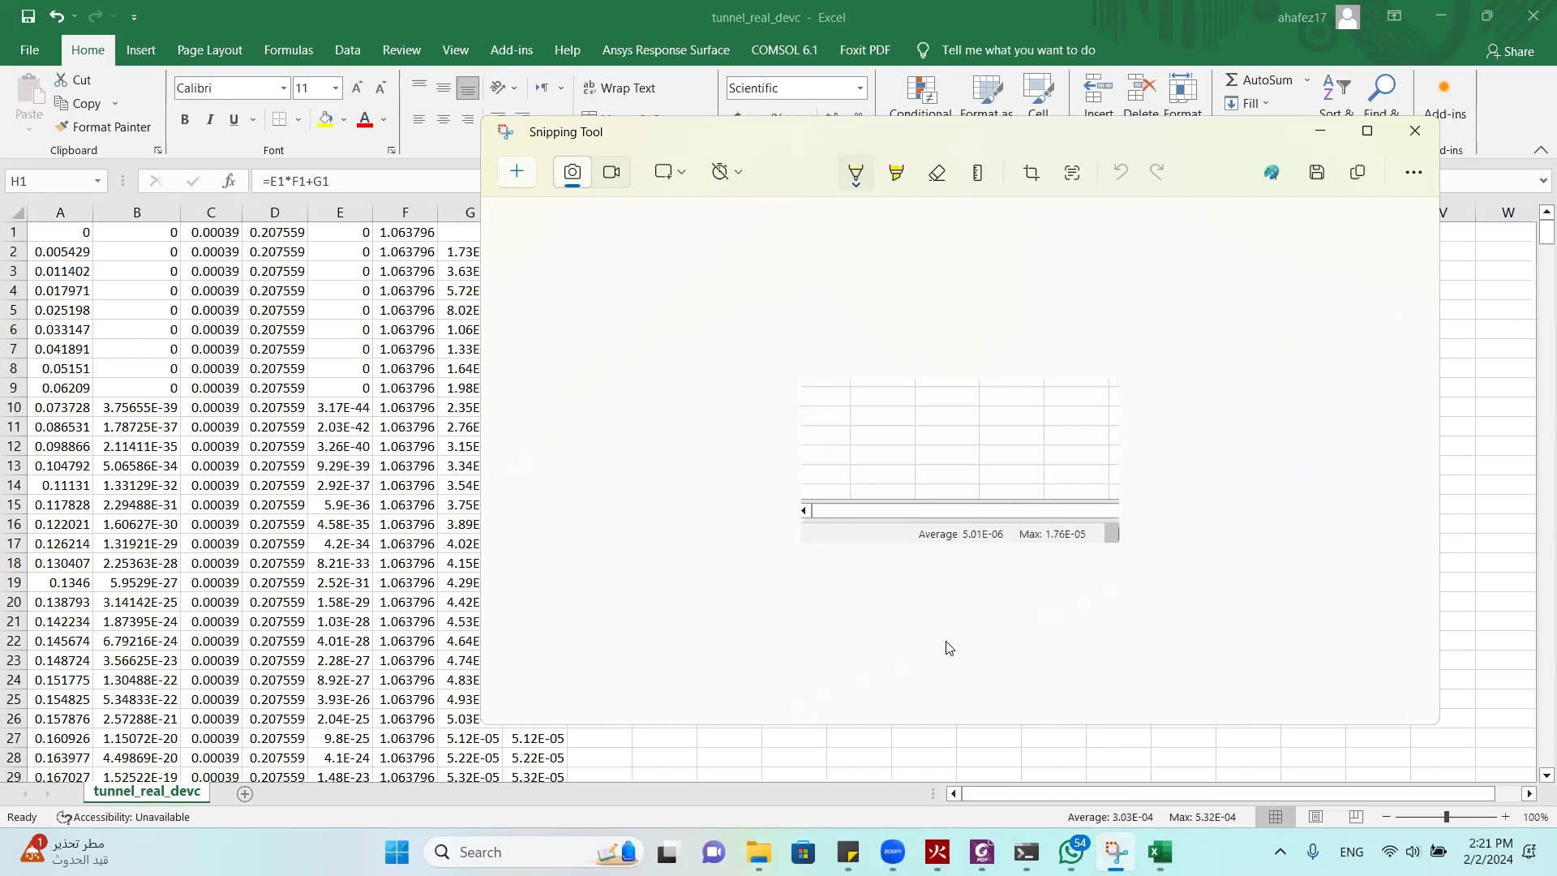
Switch to key 2.pdf in Foxit PhantomPDF and examine FED equations (17) to (19), the discussion of FED values and the Max FED chart
click(916, 763)
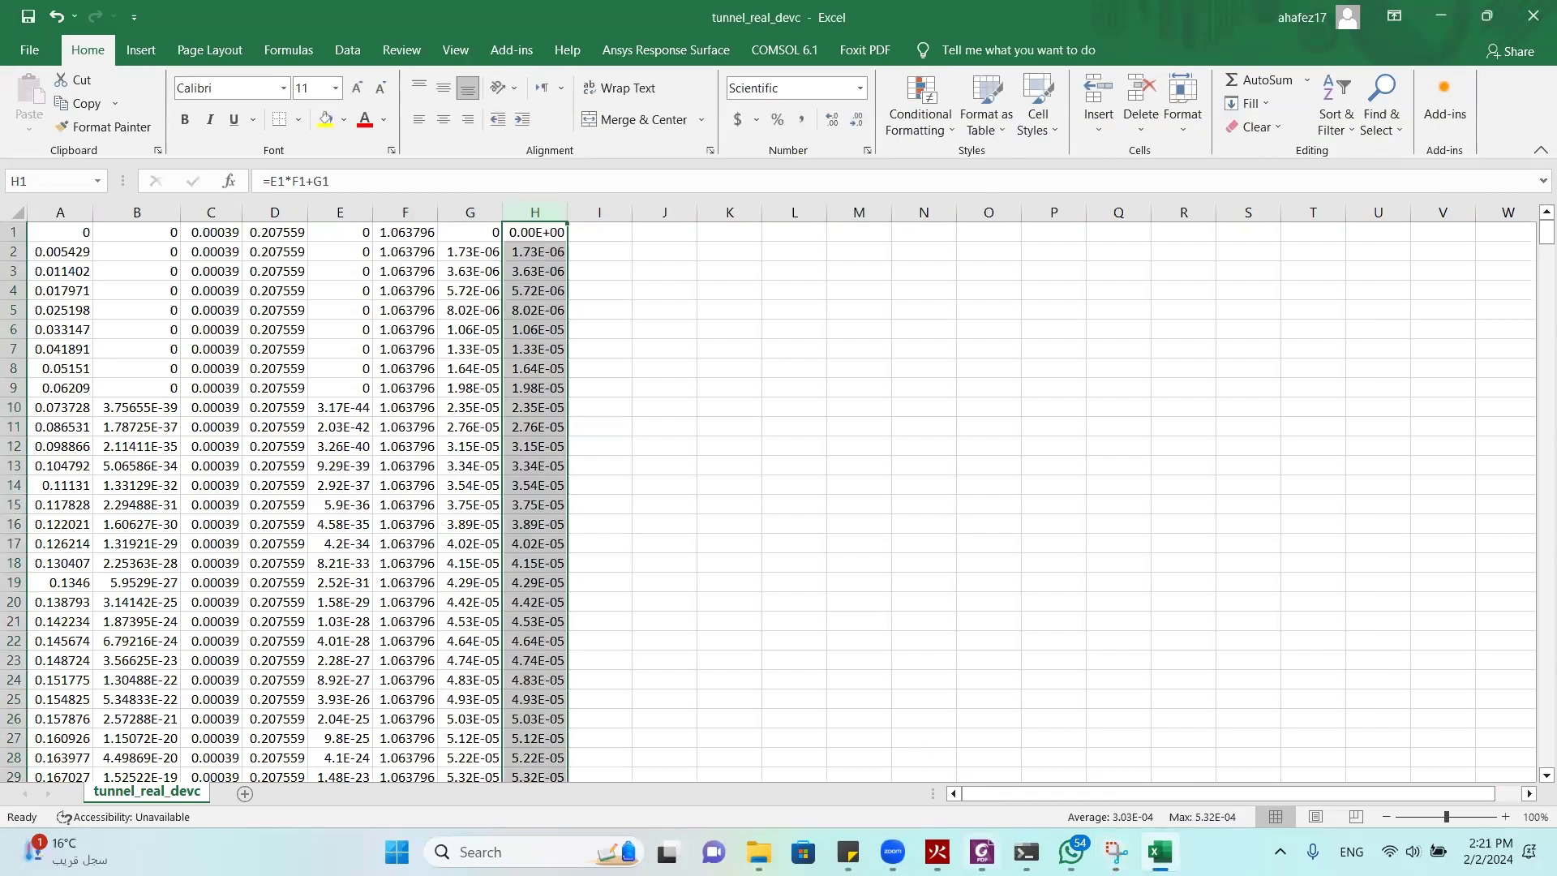
mouse_move(982, 852)
click(982, 750)
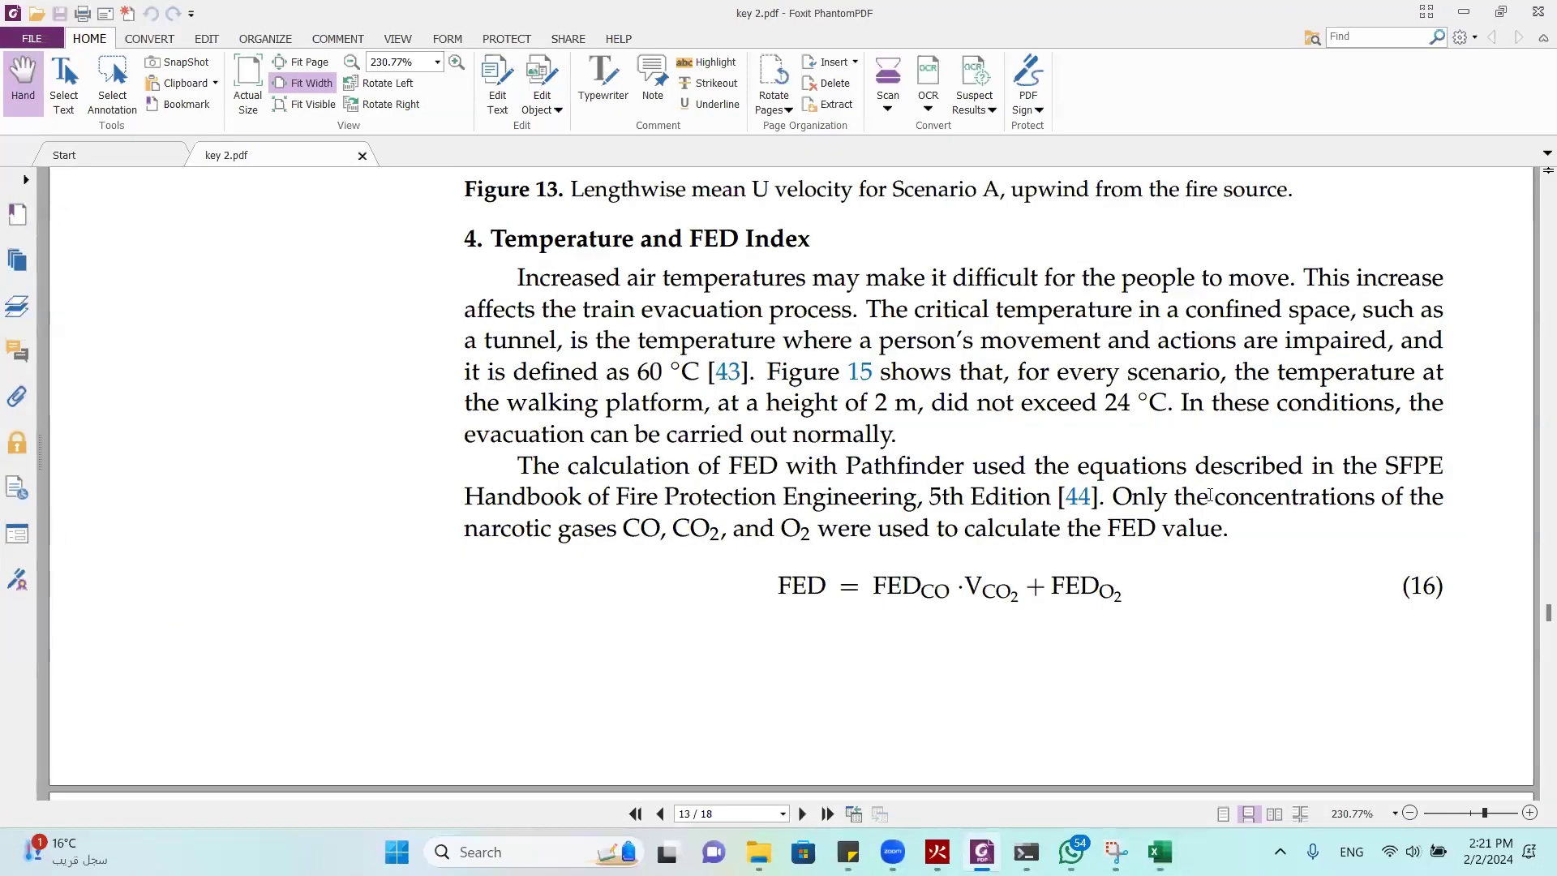
scroll(1209, 499, down, 10)
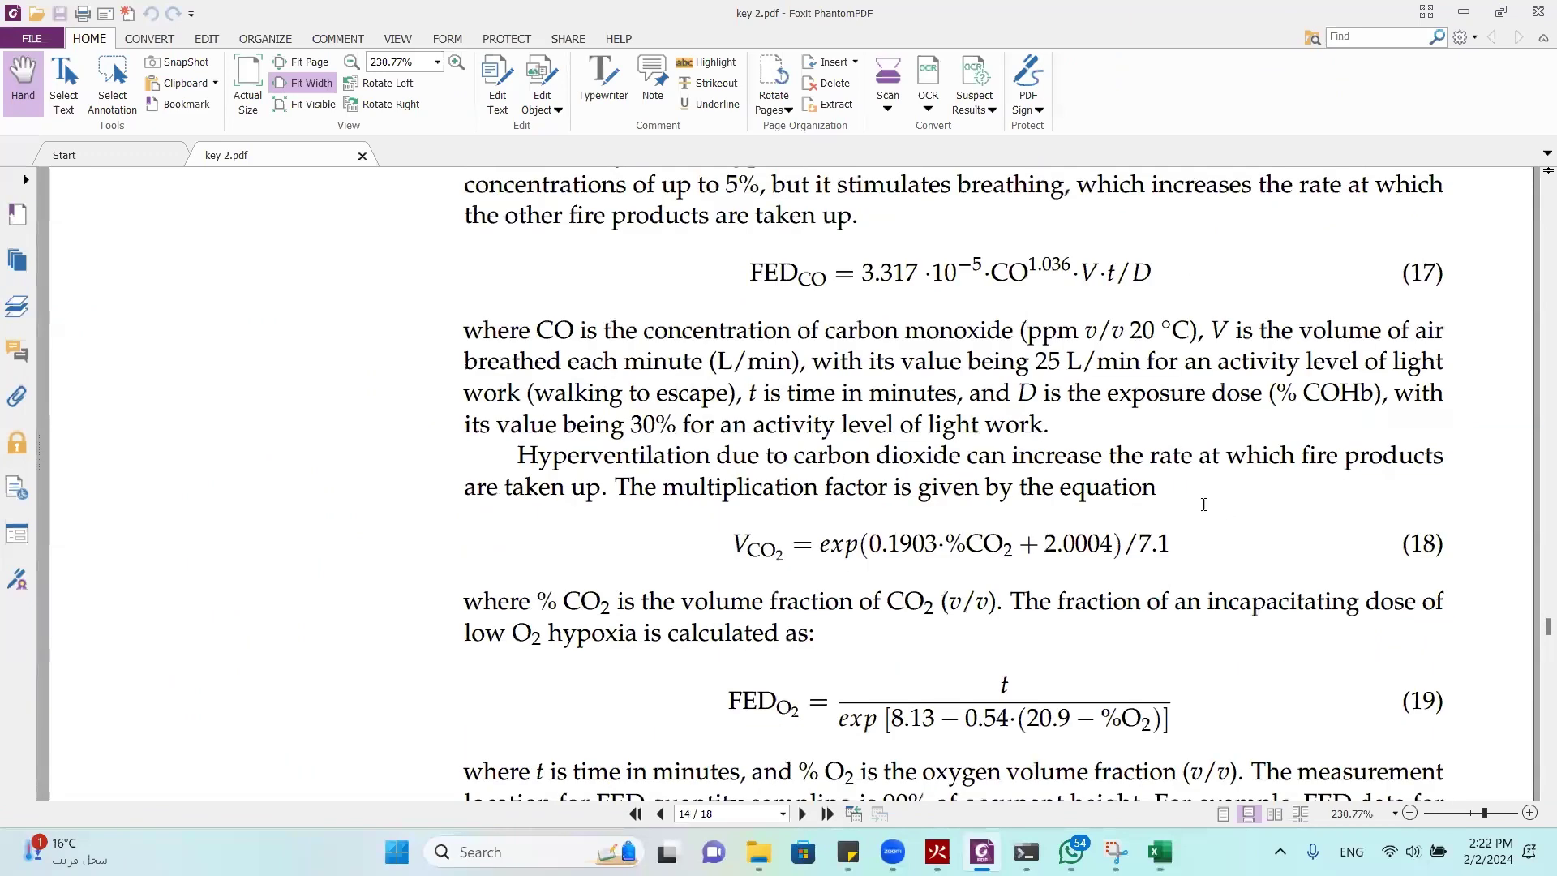
scroll(1204, 504, down, 5)
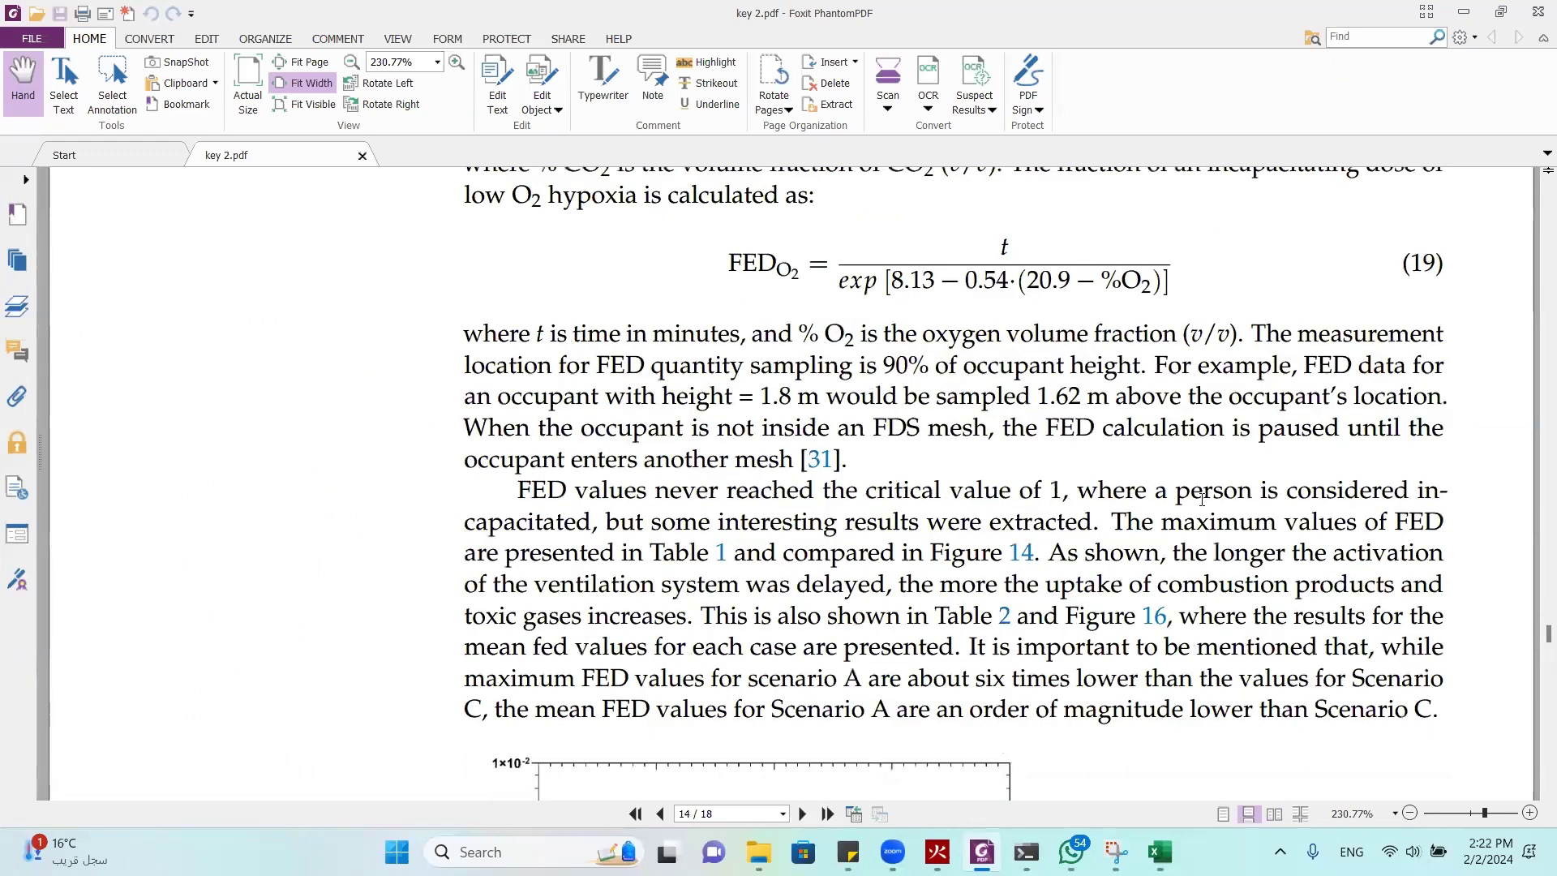
scroll(1202, 499, down, 3)
scroll(1189, 509, down, 3)
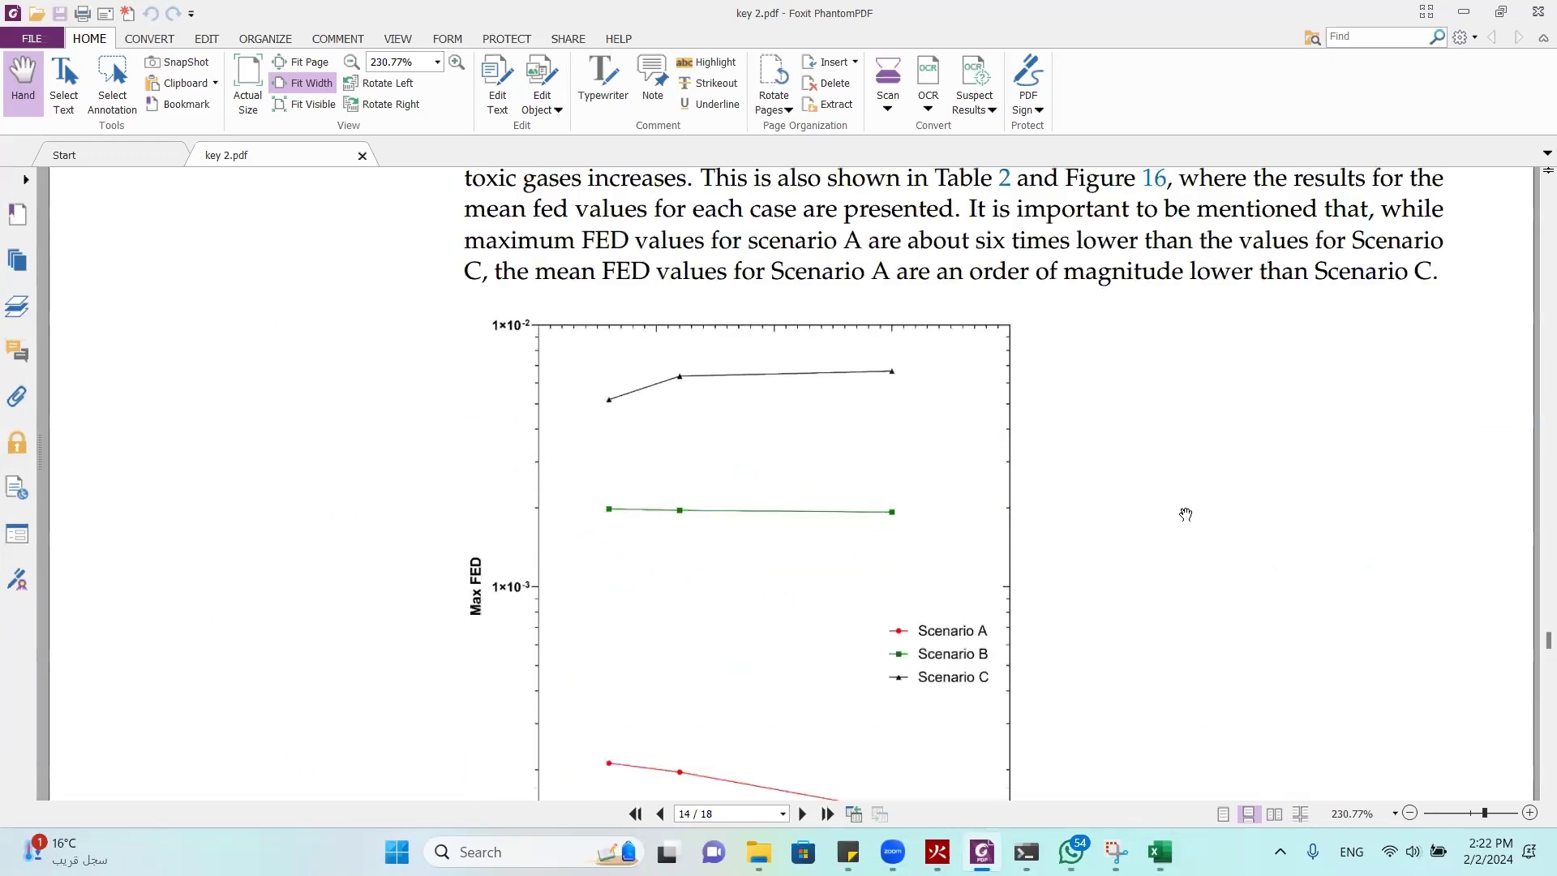
scroll(1187, 507, up, 6)
scroll(1186, 507, up, 1)
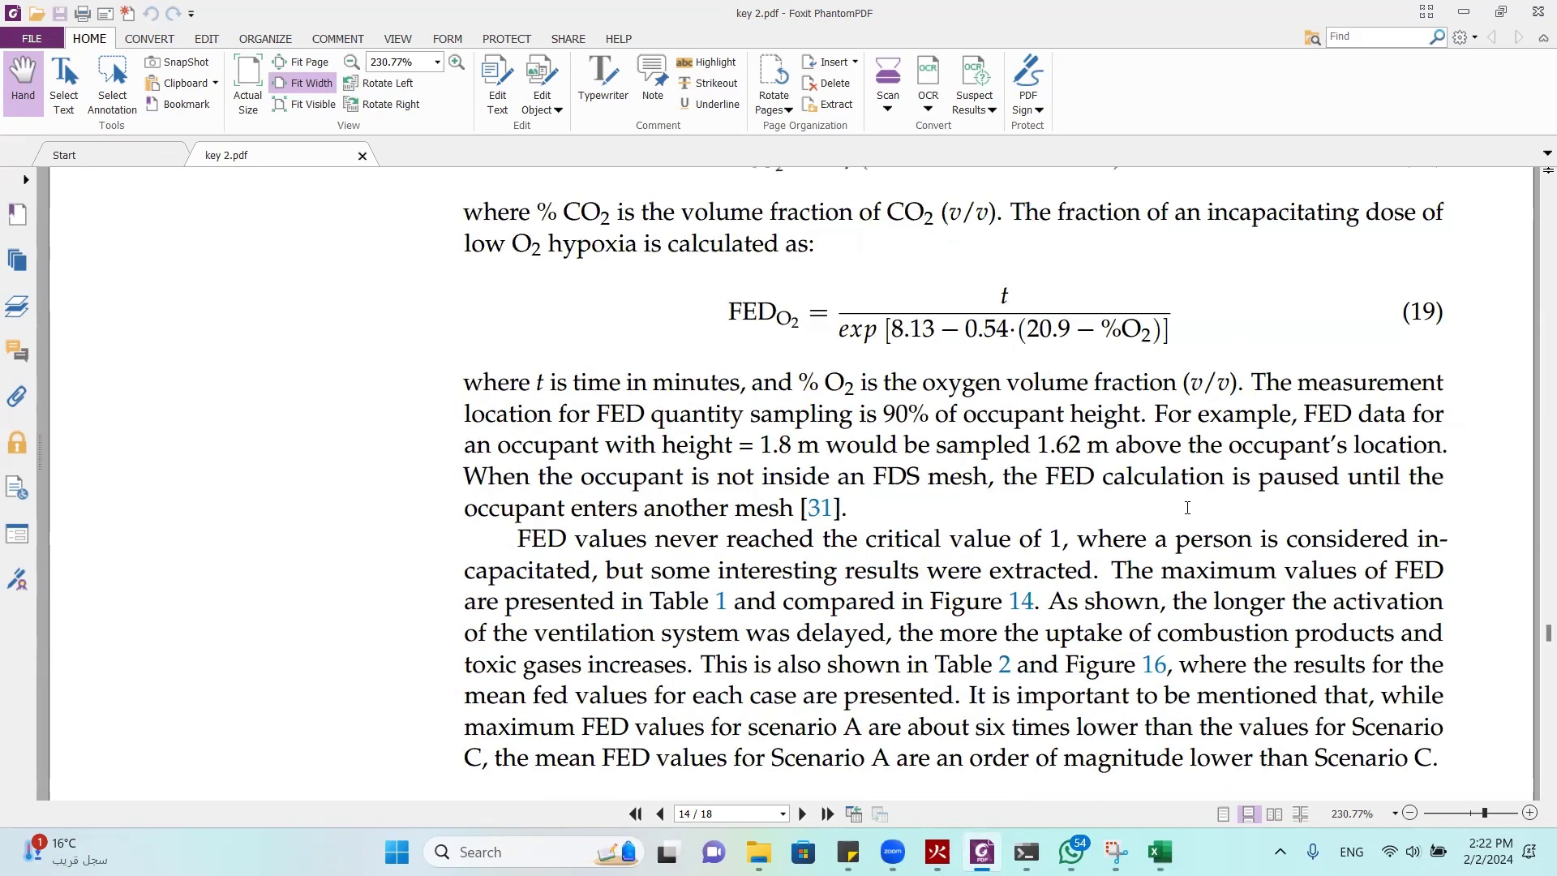
scroll(1186, 507, up, 6)
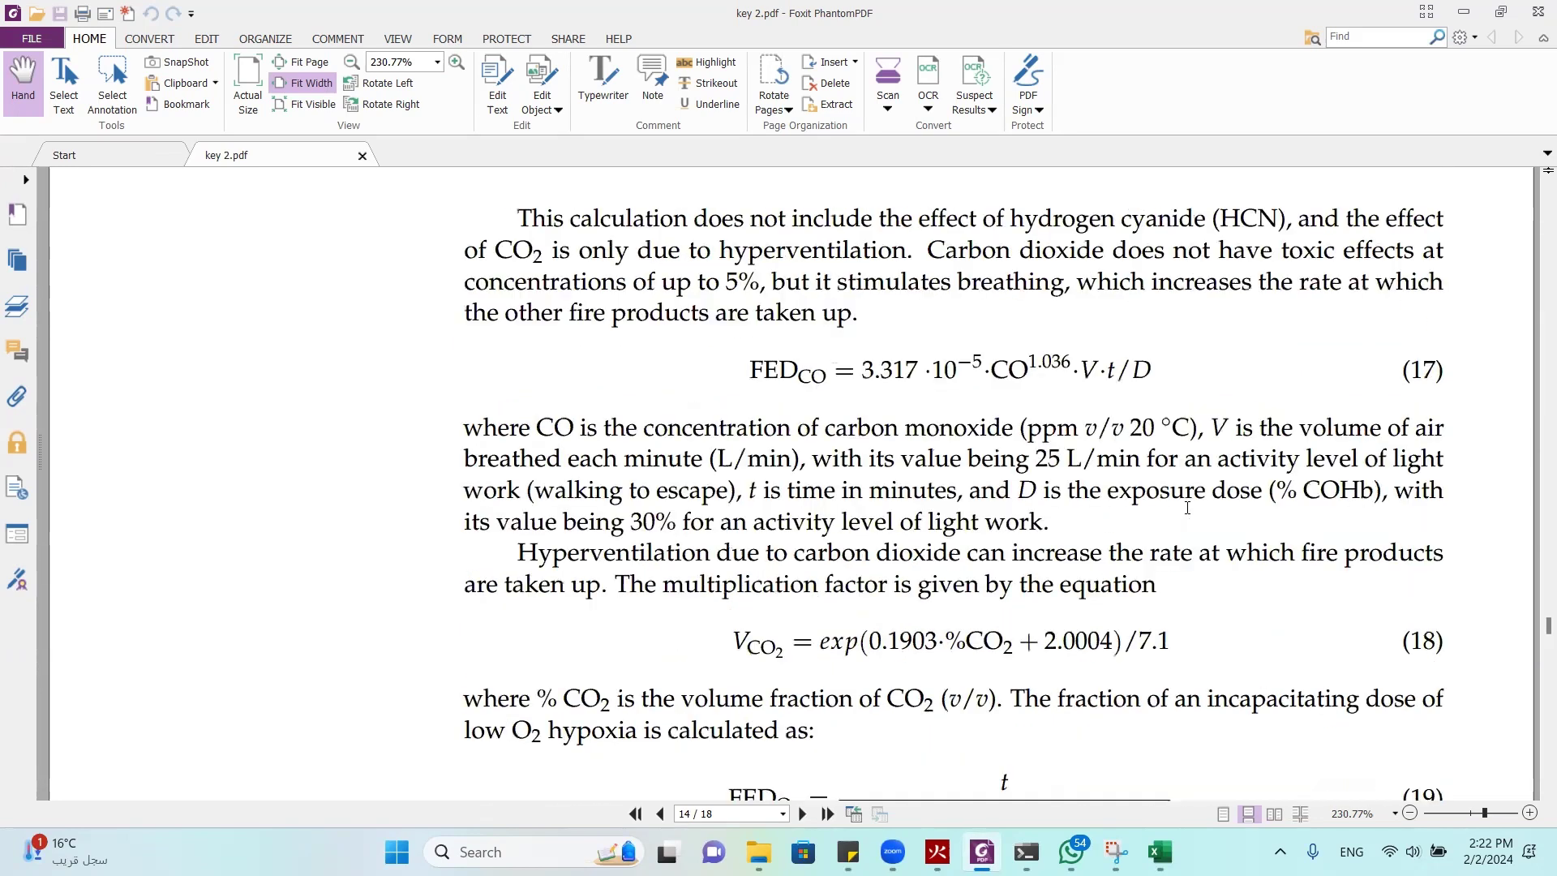
scroll(1188, 515, down, 5)
scroll(1190, 523, down, 7)
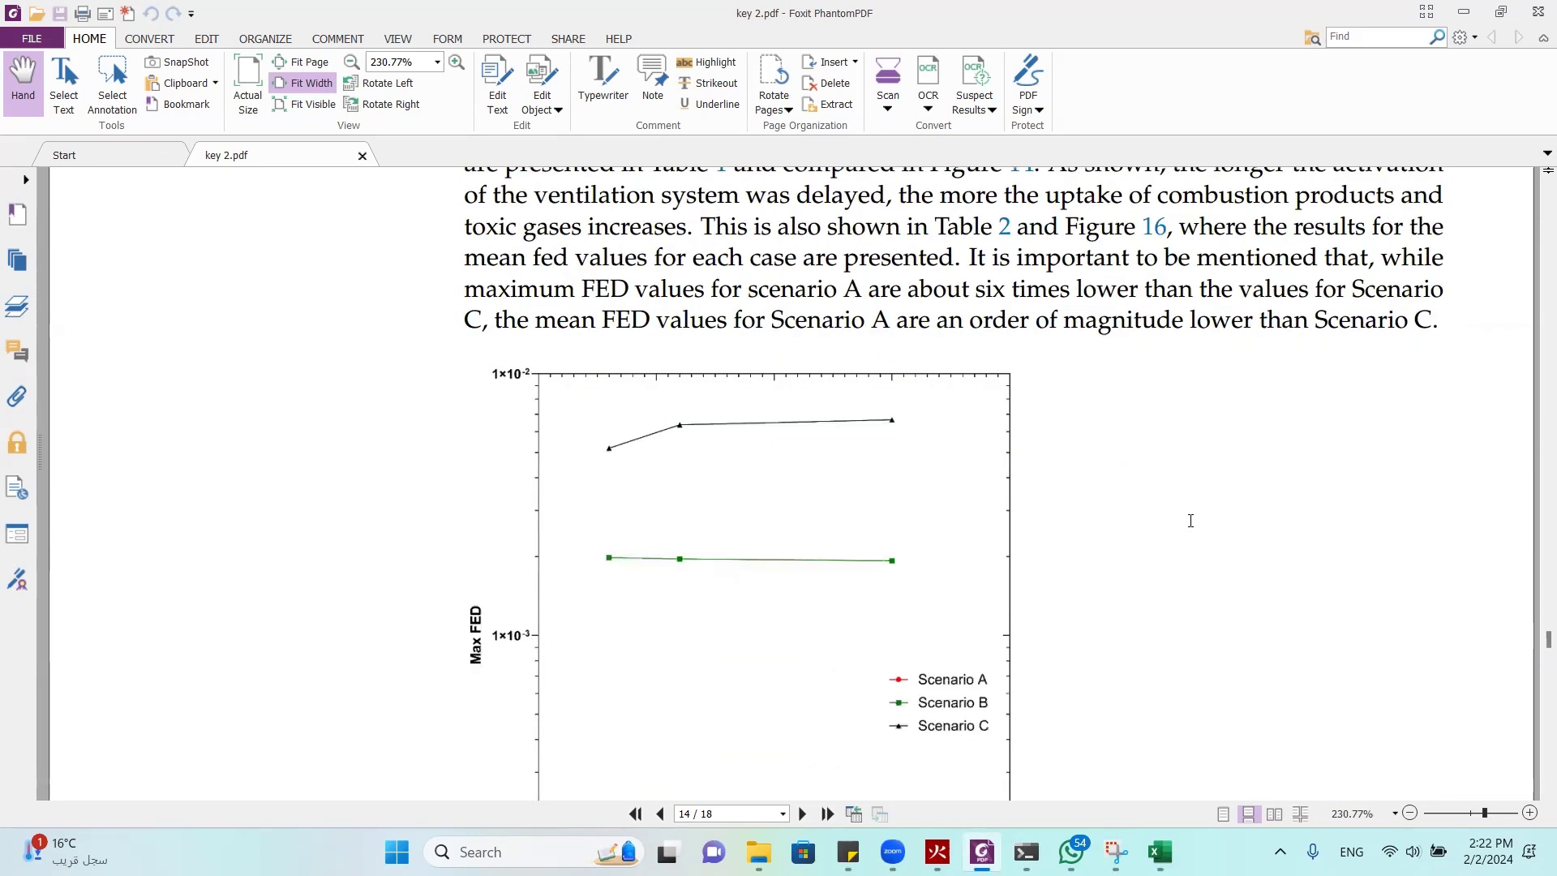
Select the text about the critical FED value in key 2.pdf, review equation (16), and return to the Excel workbook
scroll(1190, 521, up, 4)
scroll(1190, 521, up, 3)
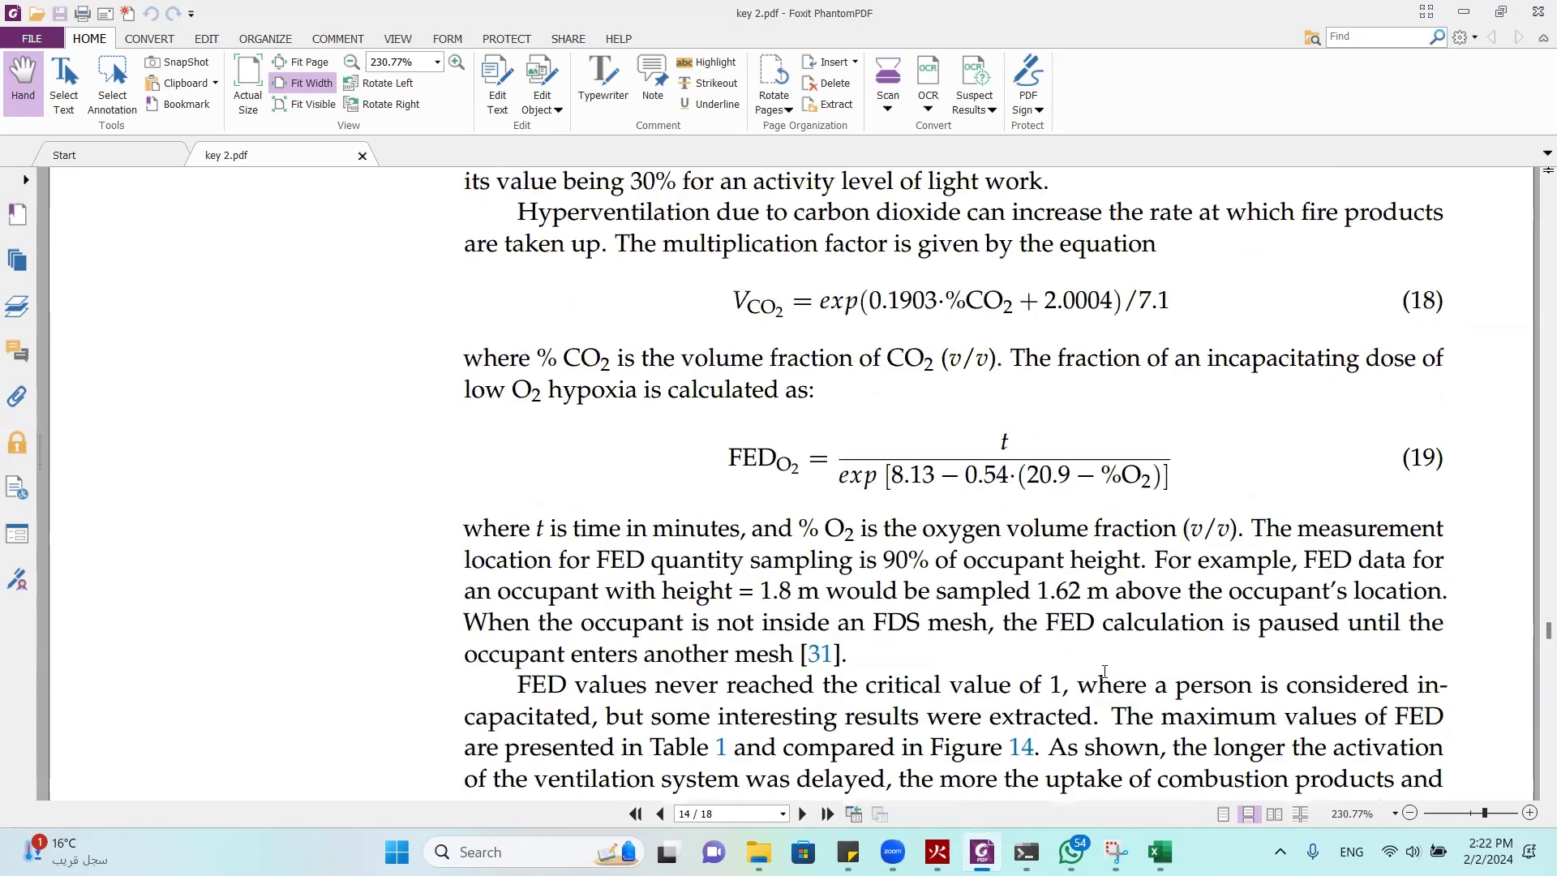
drag(1078, 674, 820, 659)
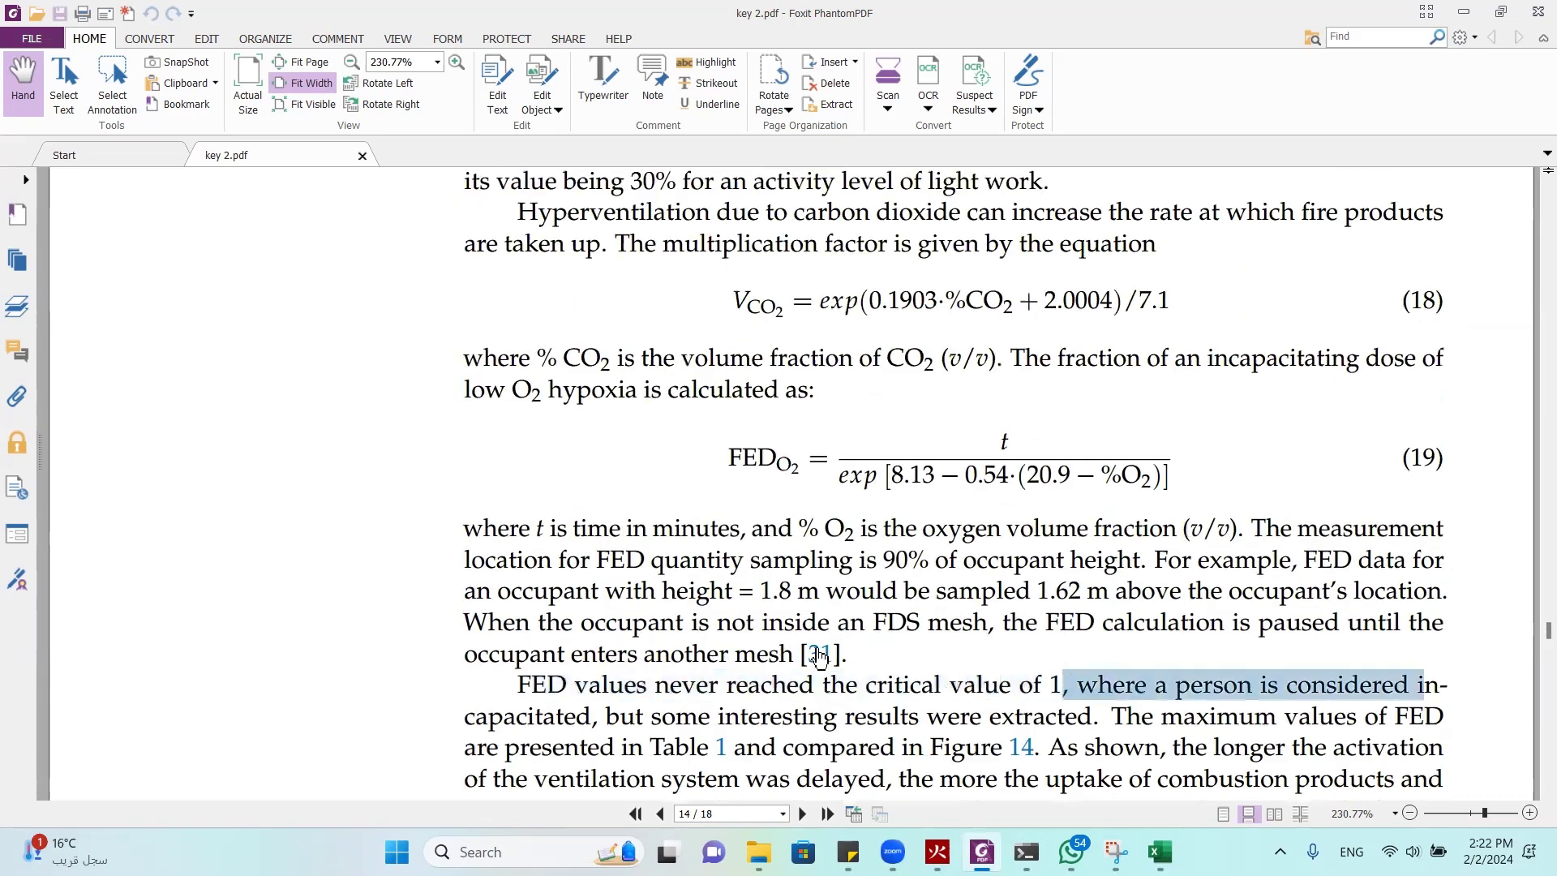
scroll(819, 649, up, 3)
scroll(819, 649, up, 8)
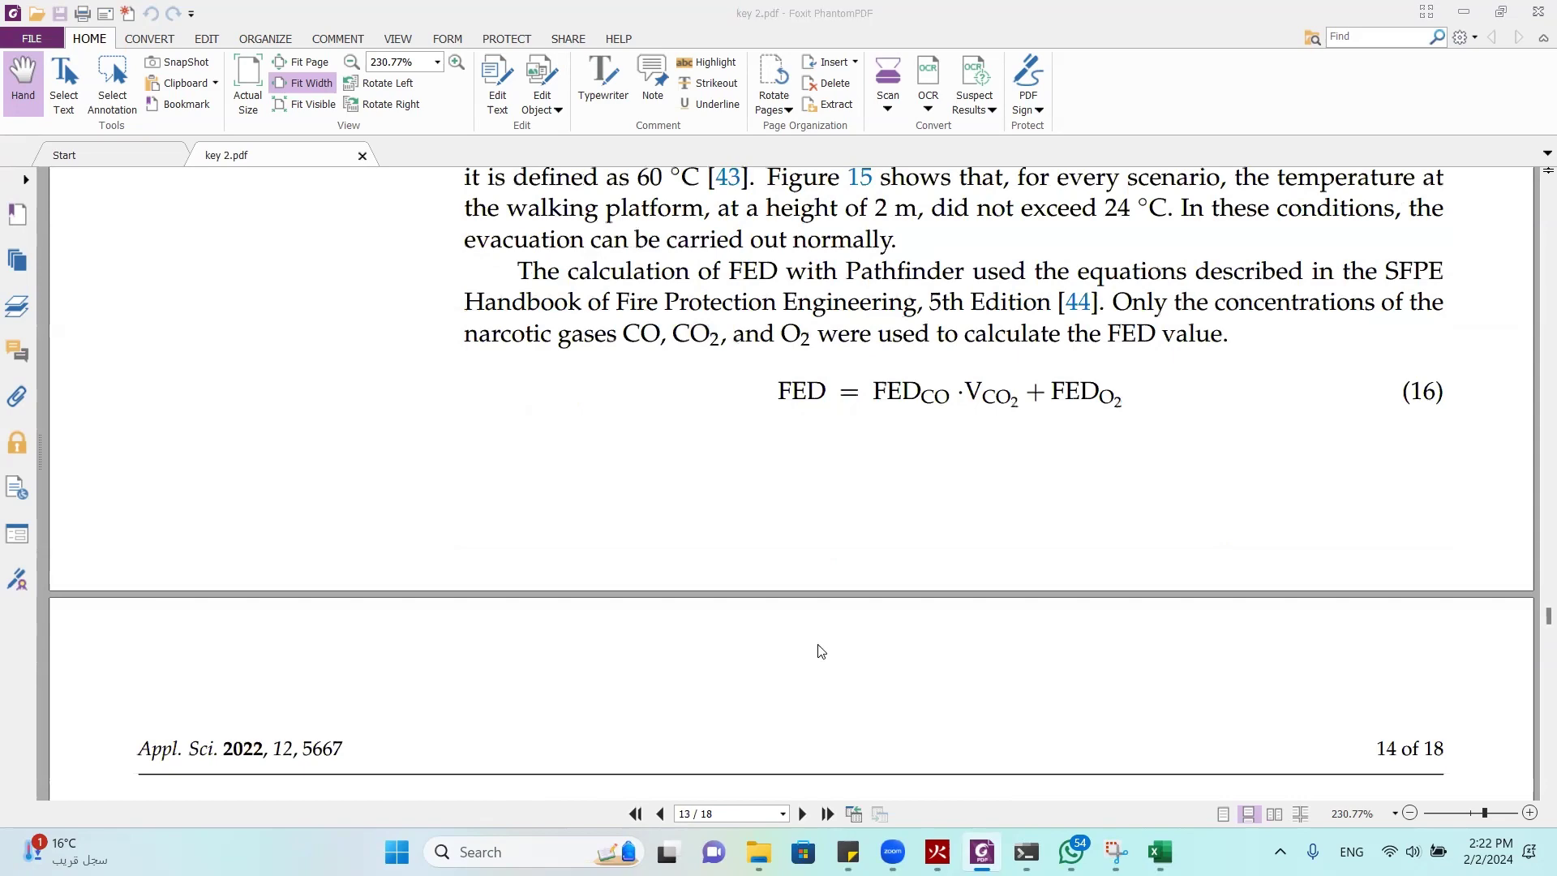
key(alt+Tab)
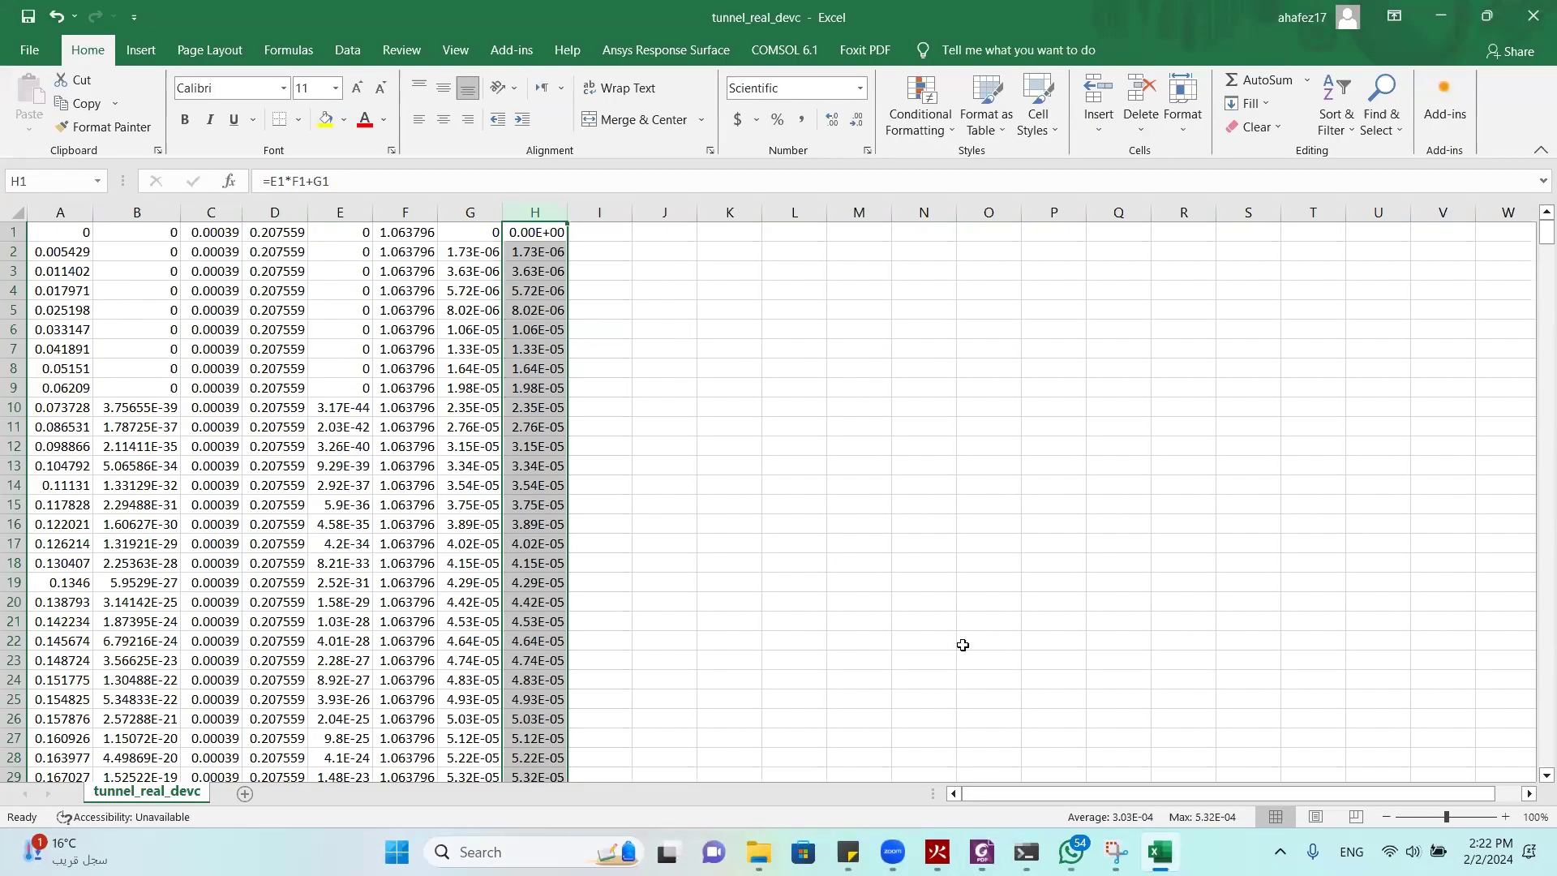